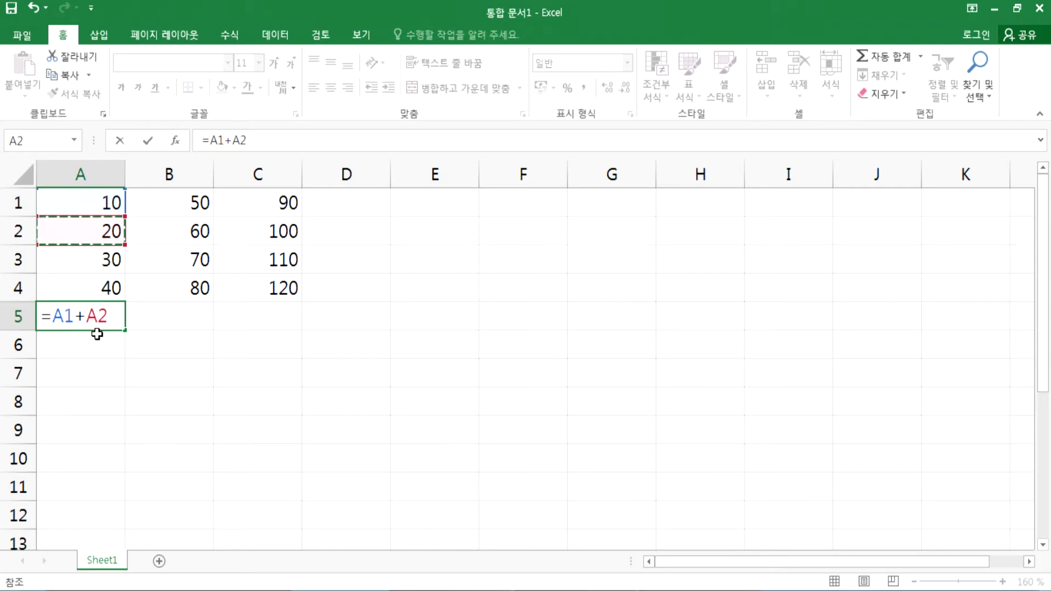
Step: Commit the formula =A1+A2 in cell A5 and collapse the ribbon
key("Return")
scroll(98, 335, "up", 3)
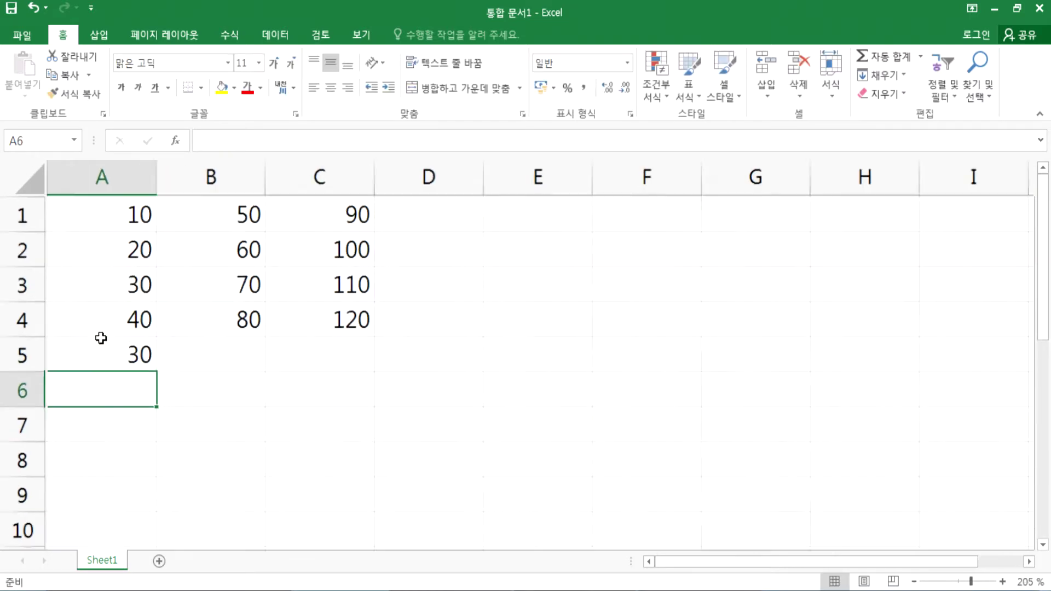
double_click(63, 34)
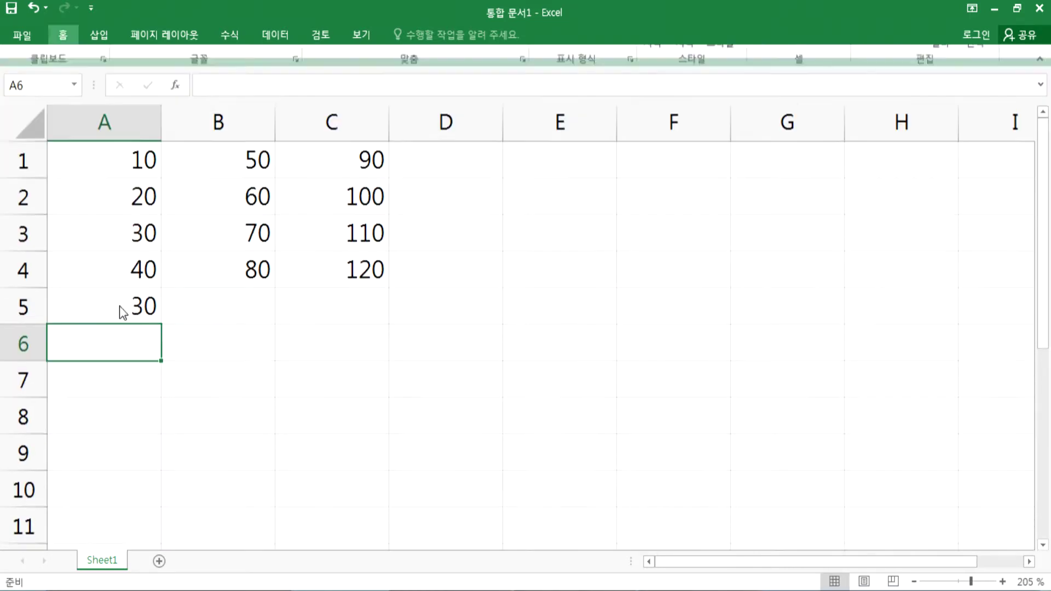
Step: Inspect the formula in A5 and select the cells it references, A1:A2
double_click(112, 295)
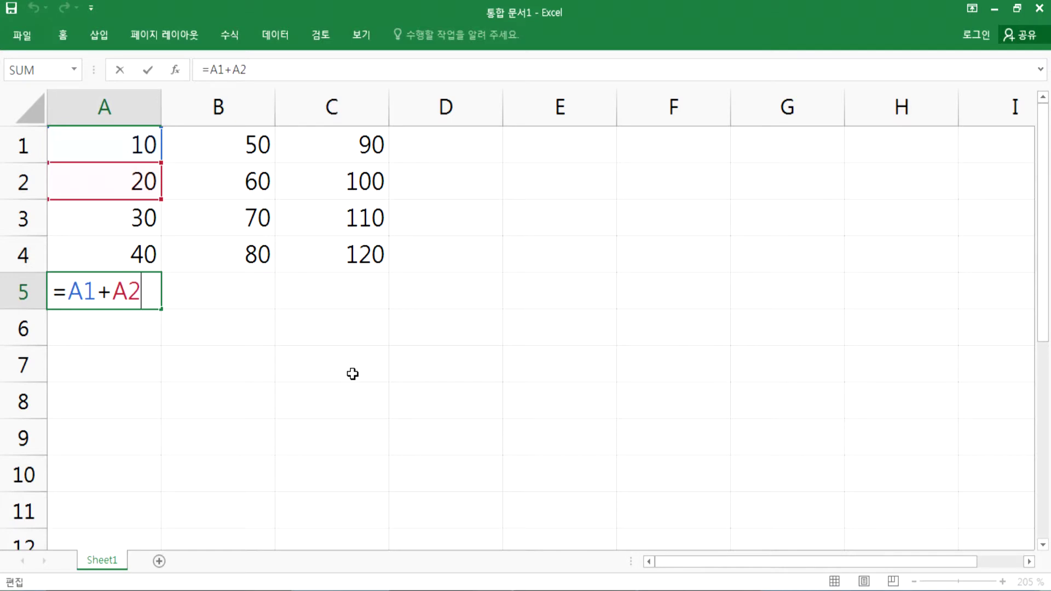
key("ctrl+Return")
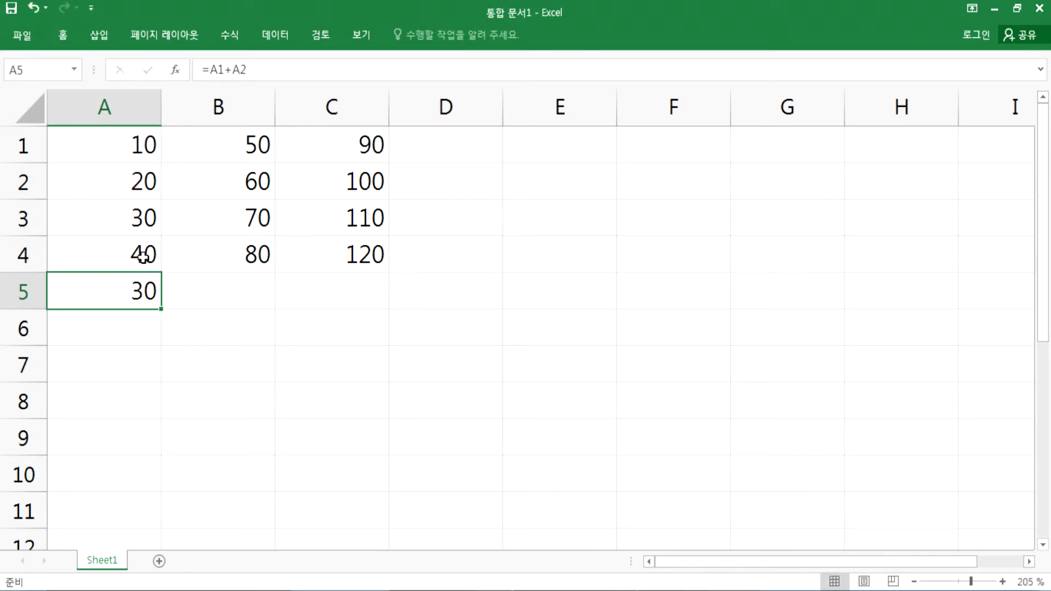
left_click(128, 254)
left_click(133, 210)
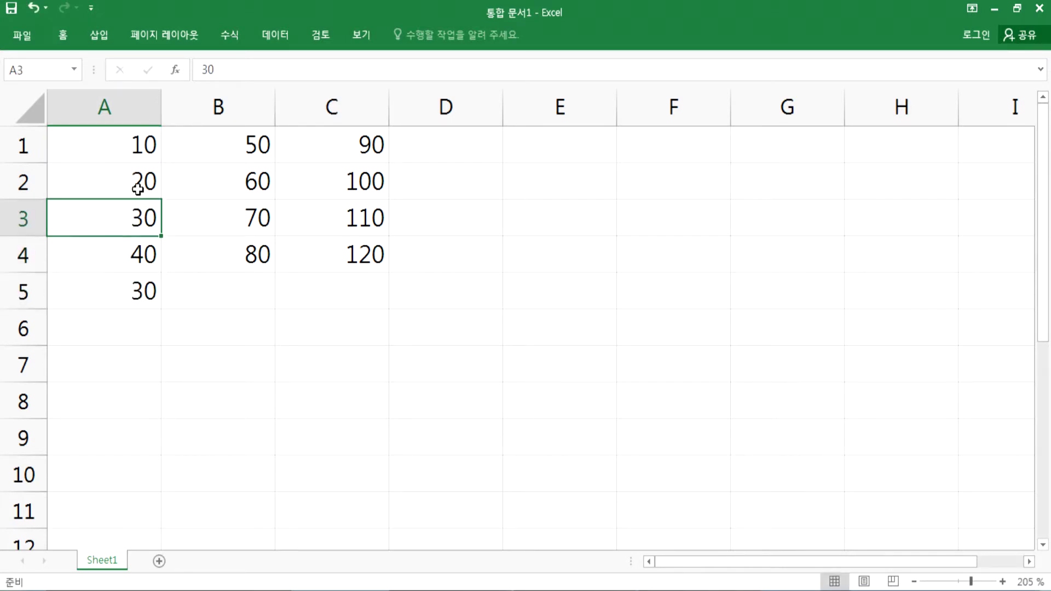
left_click(136, 183)
left_click_drag(136, 141, 137, 181)
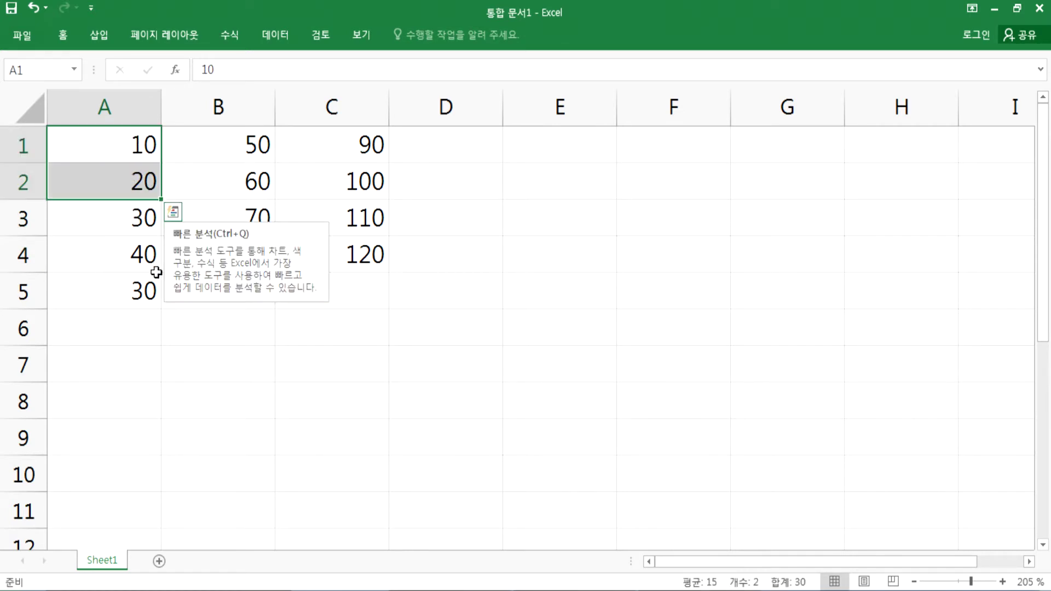
Step: Trace the relative references of A5's formula by stepping upward through the column A cells and rechecking the formula
left_click(140, 298)
key("F2")
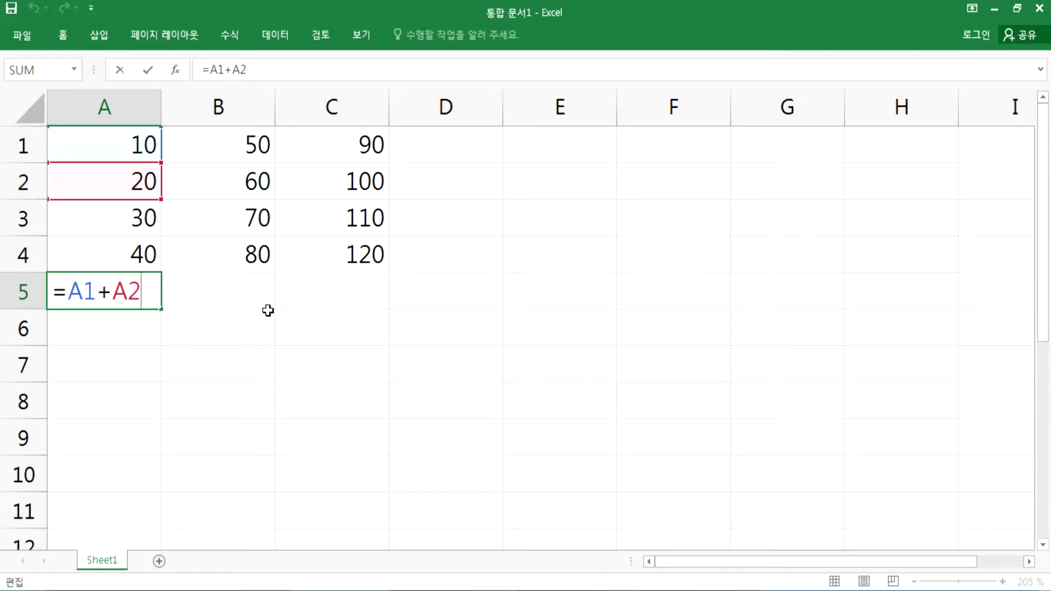
key("ctrl+Return")
left_click(145, 252)
left_click(146, 218)
left_click(145, 186)
left_click(145, 145)
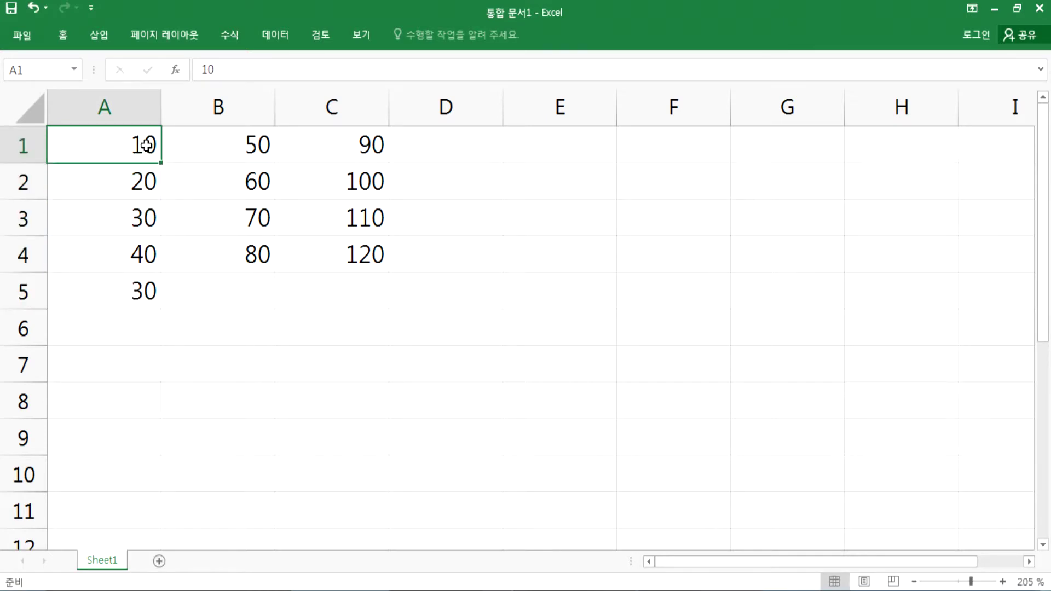
double_click(147, 292)
key("ctrl+Return")
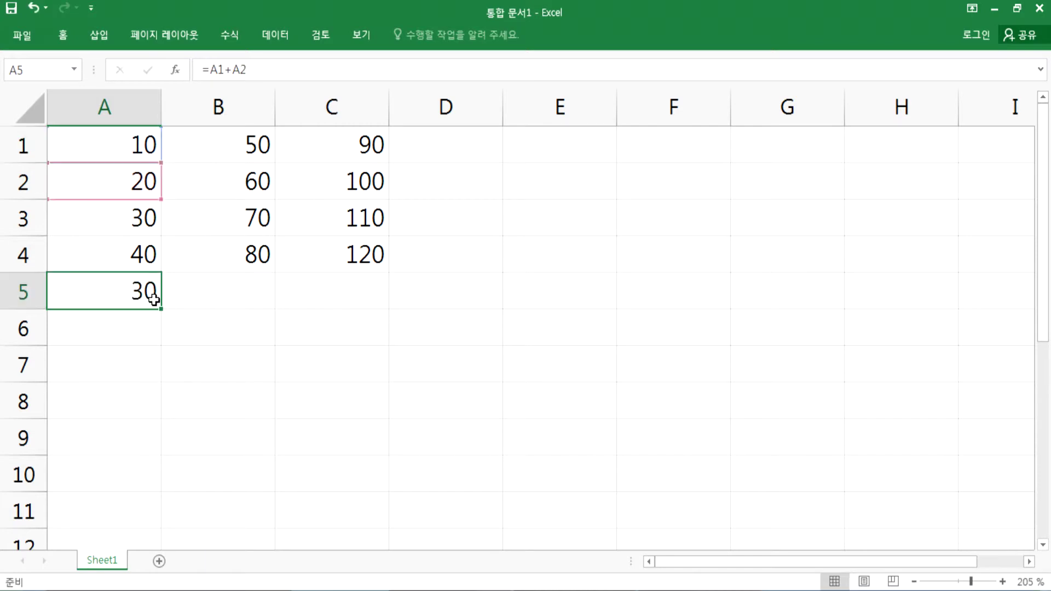
left_click(134, 257)
left_click(137, 213)
left_click(140, 187)
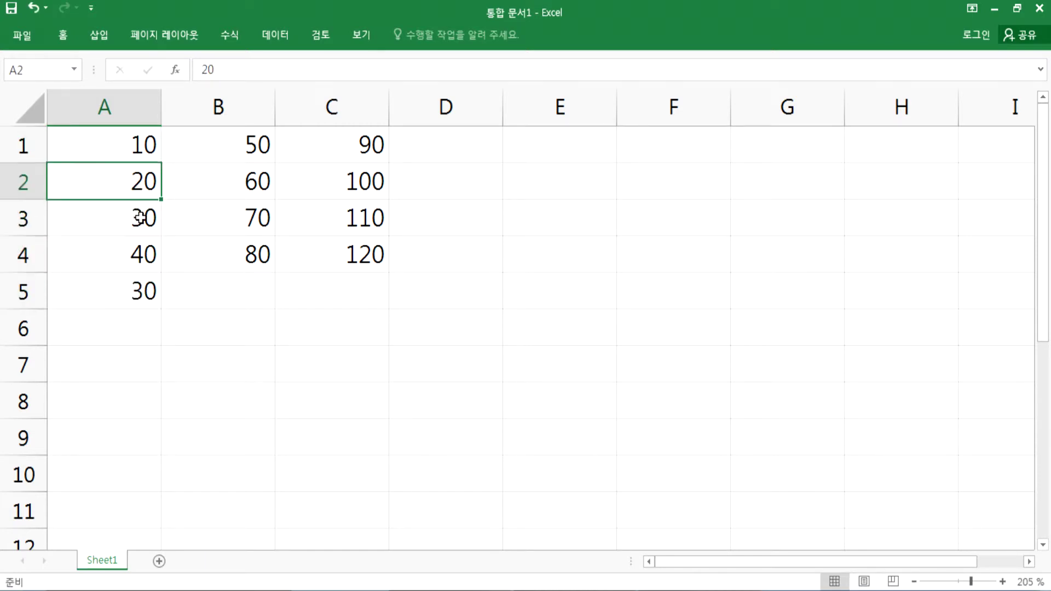
double_click(136, 291)
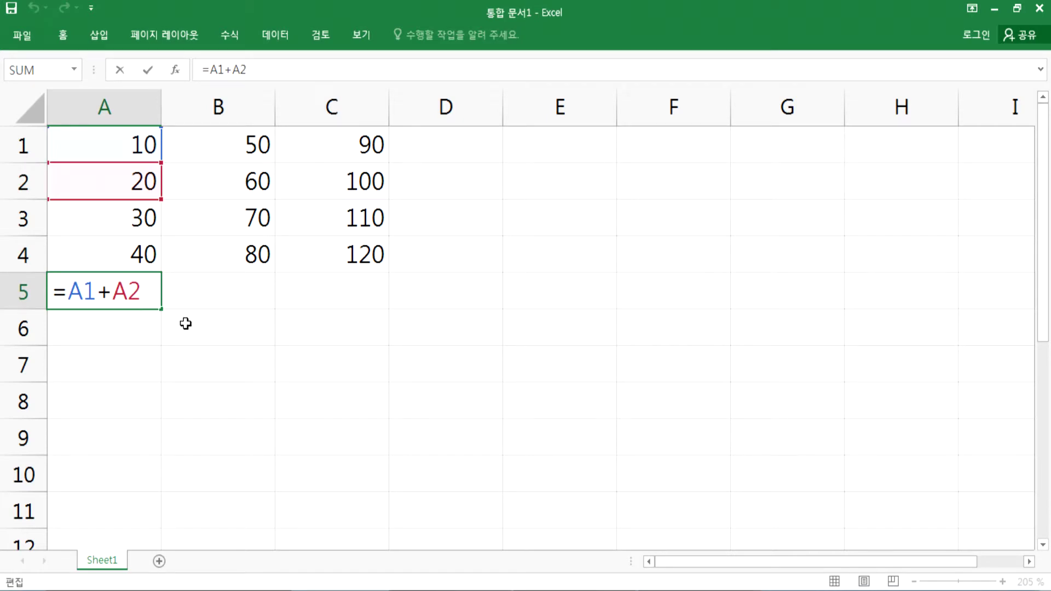
key("ctrl+Return")
Step: Copy cell A5 with its formula and paste it into B5
key("ctrl+c")
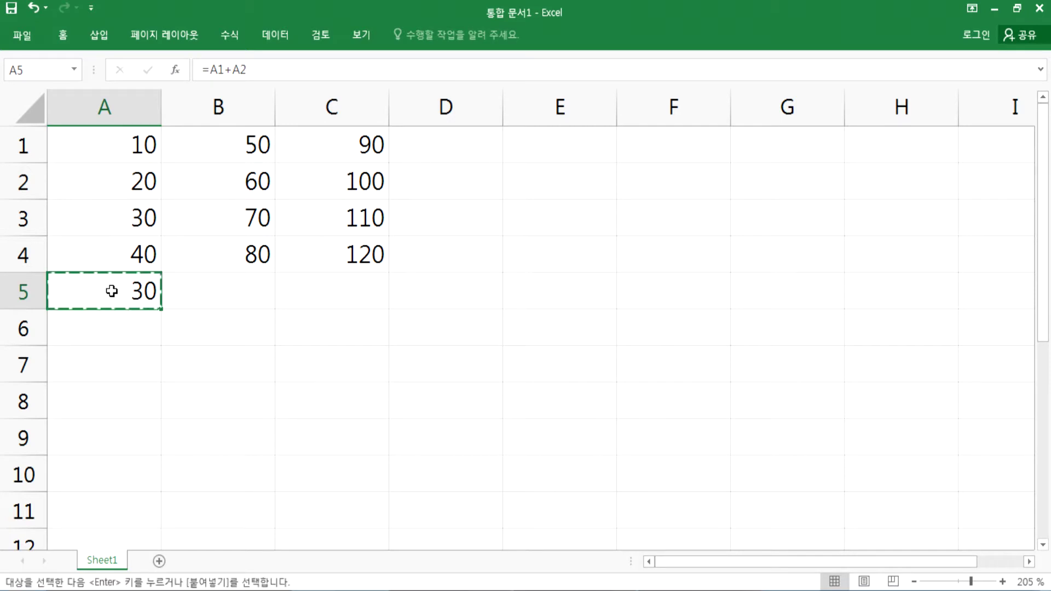
left_click(241, 290)
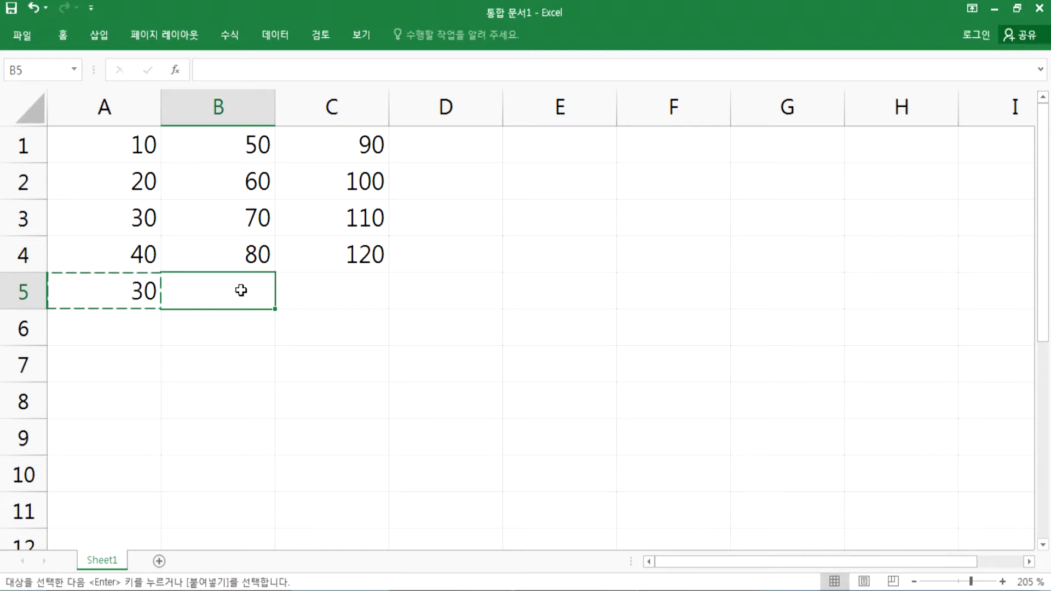
key("ctrl+v")
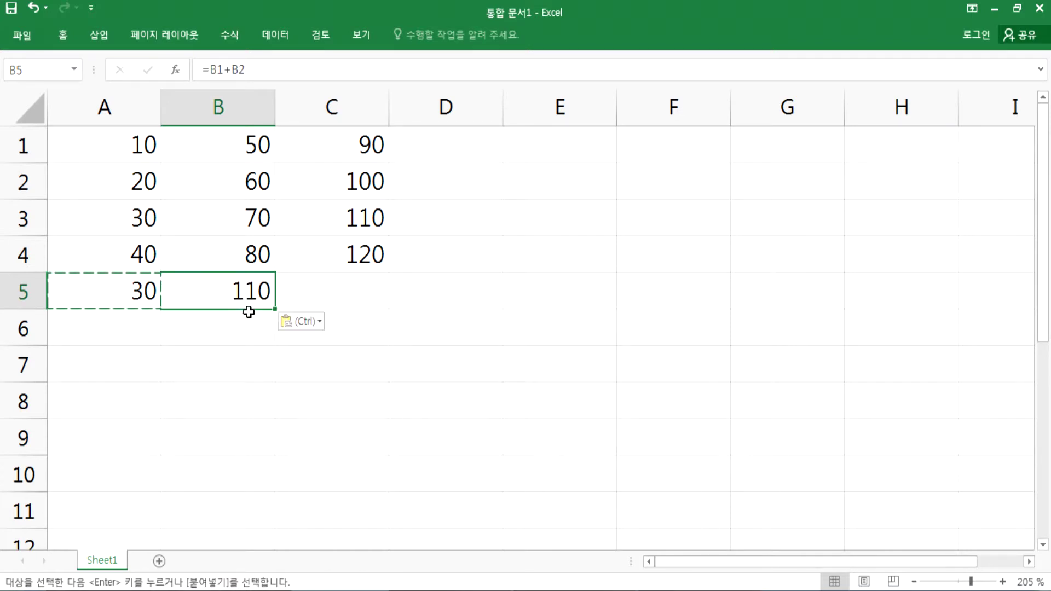
Step: Compare the cell references in the pasted formula in B5 with those in the original formula in A5
key("F2")
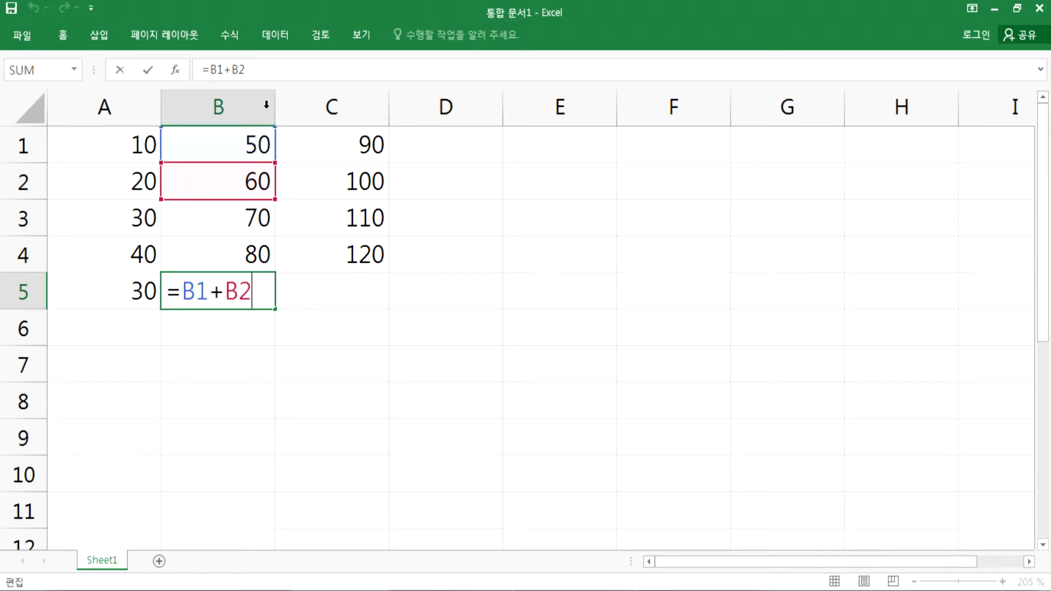
key("Escape")
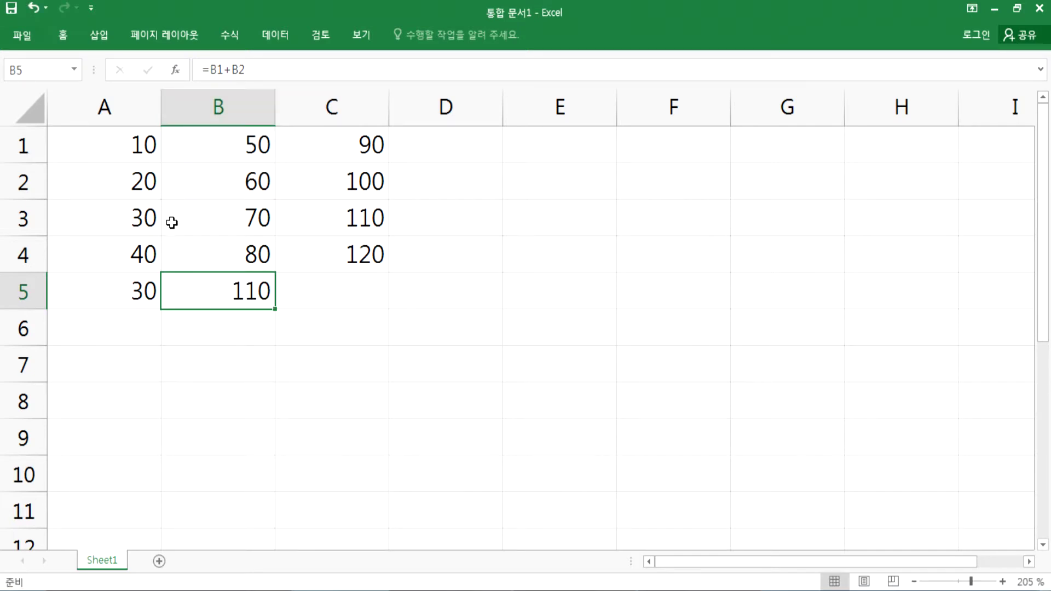
double_click(108, 304)
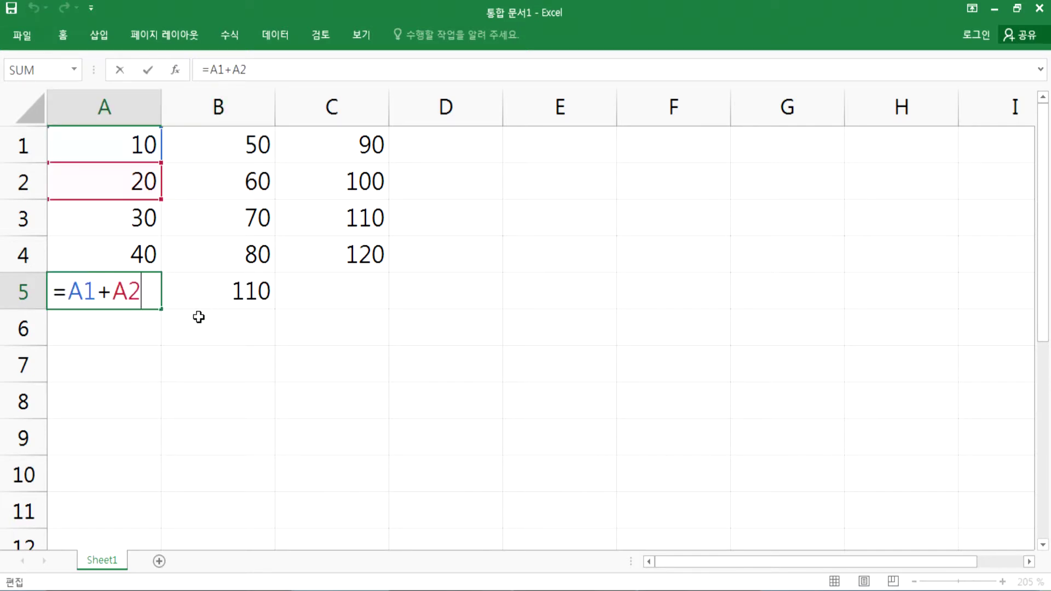
key("Escape")
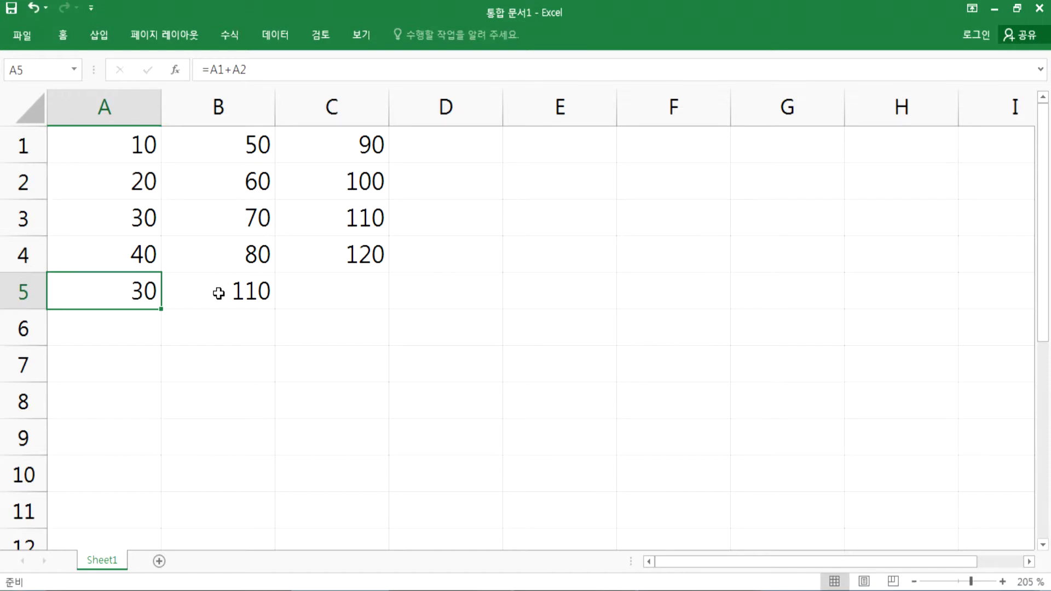
left_click(217, 292)
key("F2")
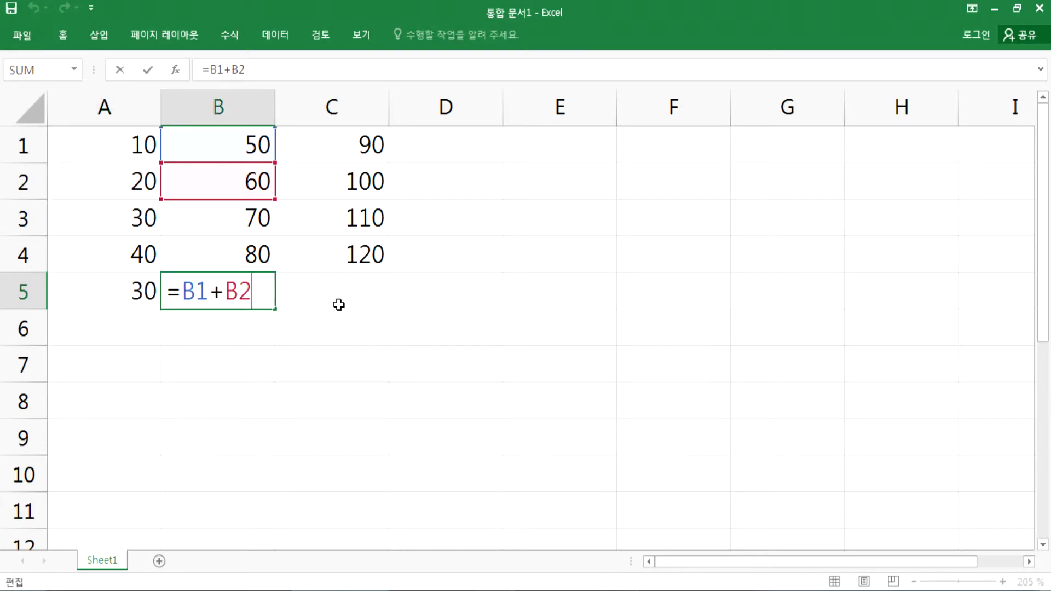
key("Escape")
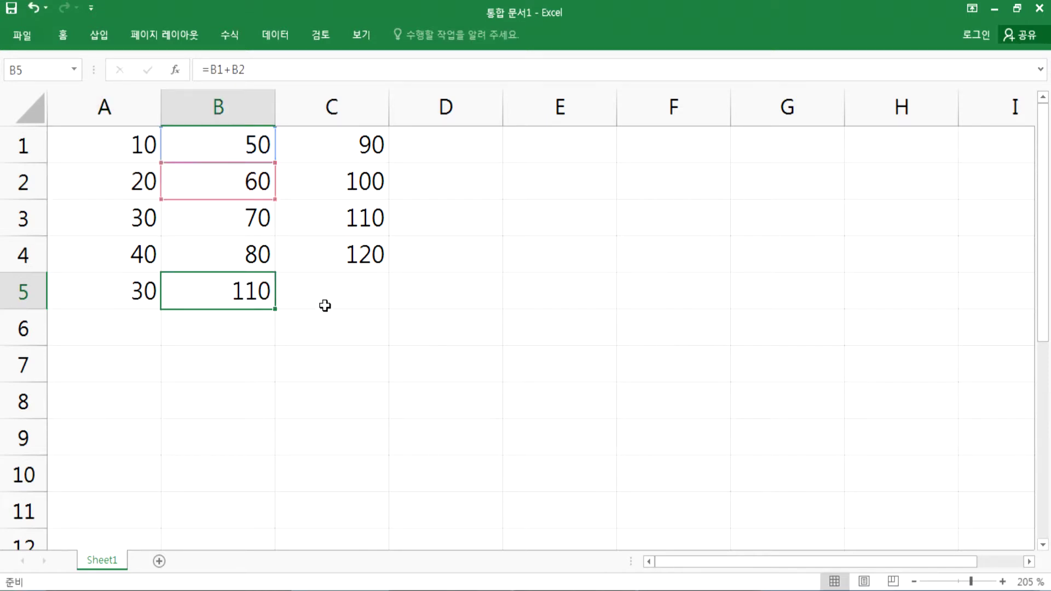
Step: Clear B5 and copy cell A5 with its formula to B6
key("Delete")
left_click(105, 292)
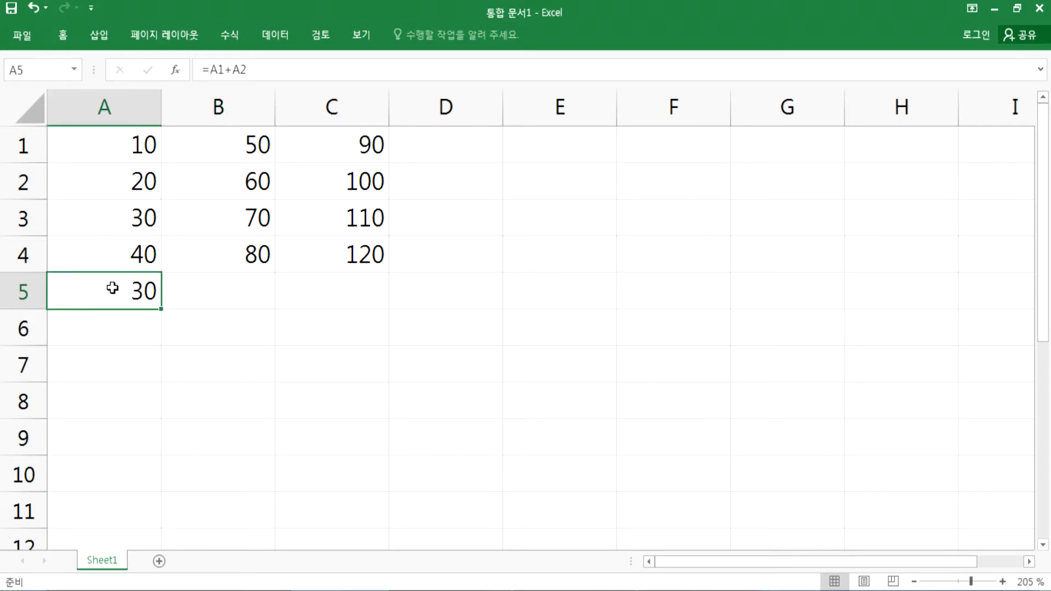
key("ctrl+c")
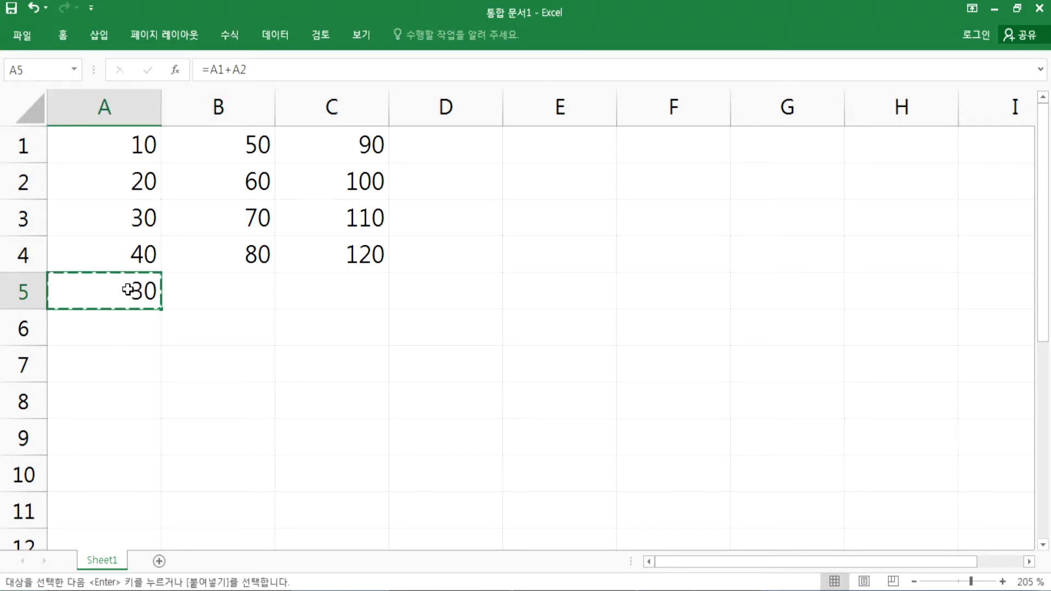
left_click(195, 318)
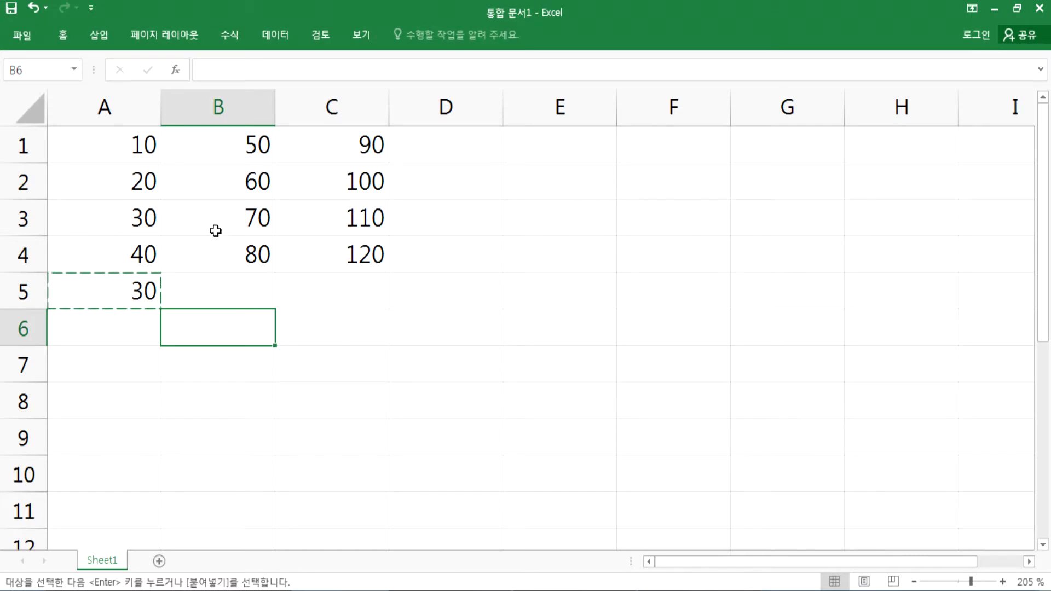
key("ctrl+v")
Step: Check the references of the pasted formula in B6 and select the cells it adds, B2:B3
key("F2")
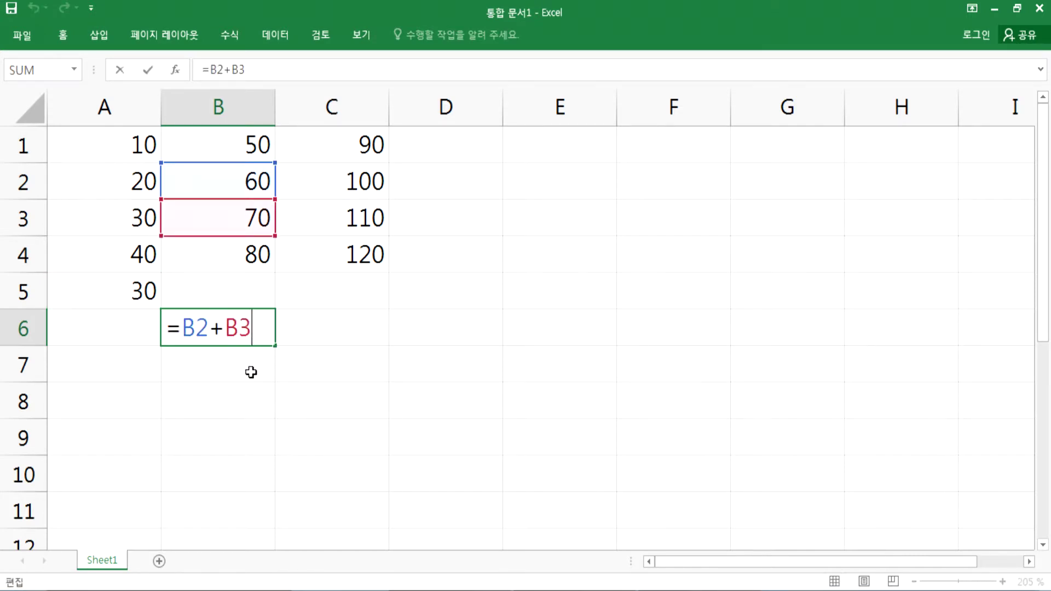
key("Escape")
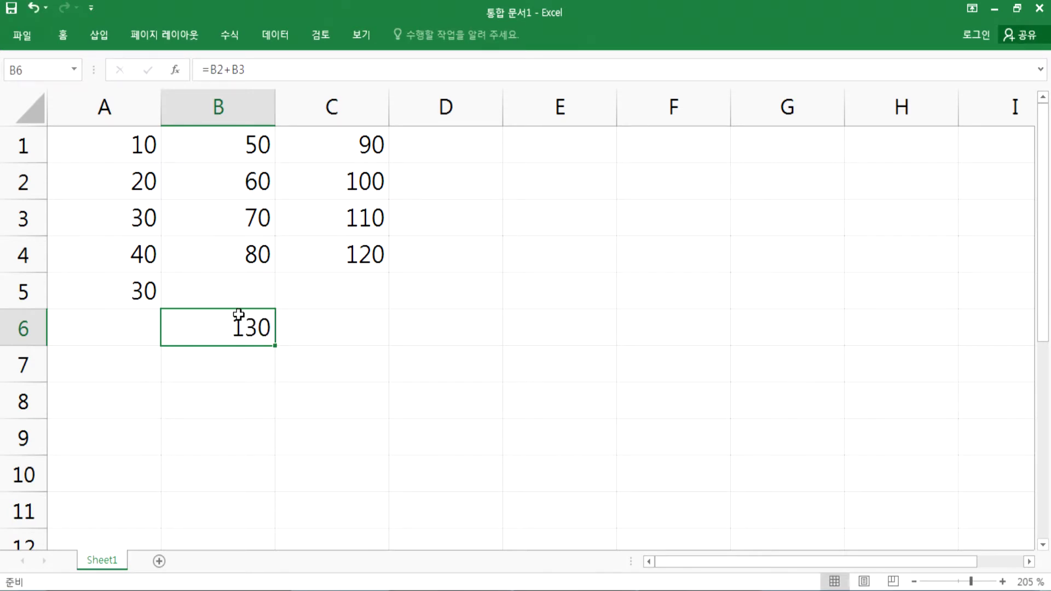
left_click(233, 282)
left_click(233, 257)
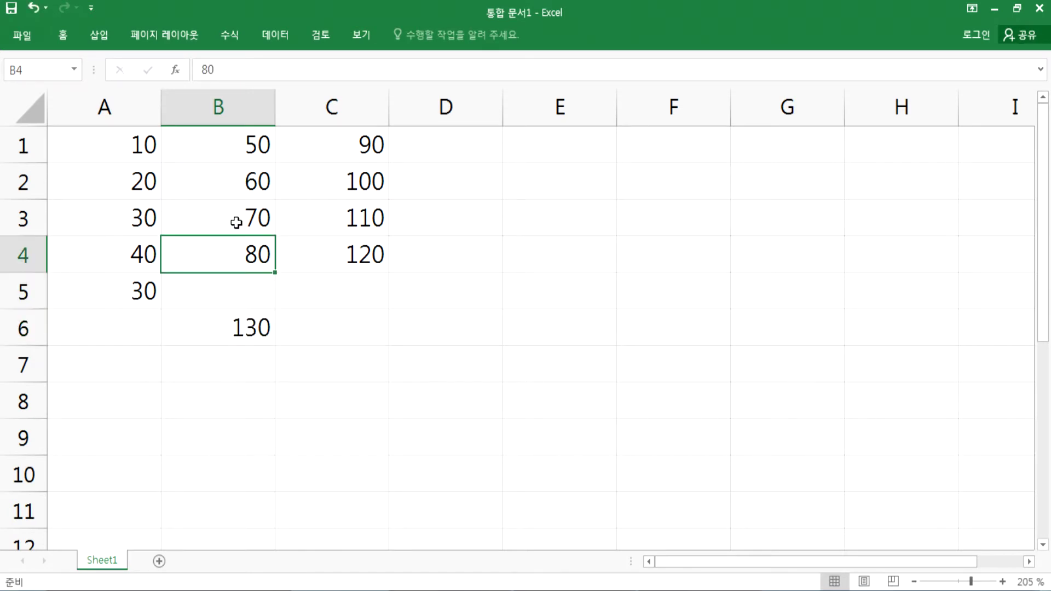
left_click_drag(235, 222, 237, 181)
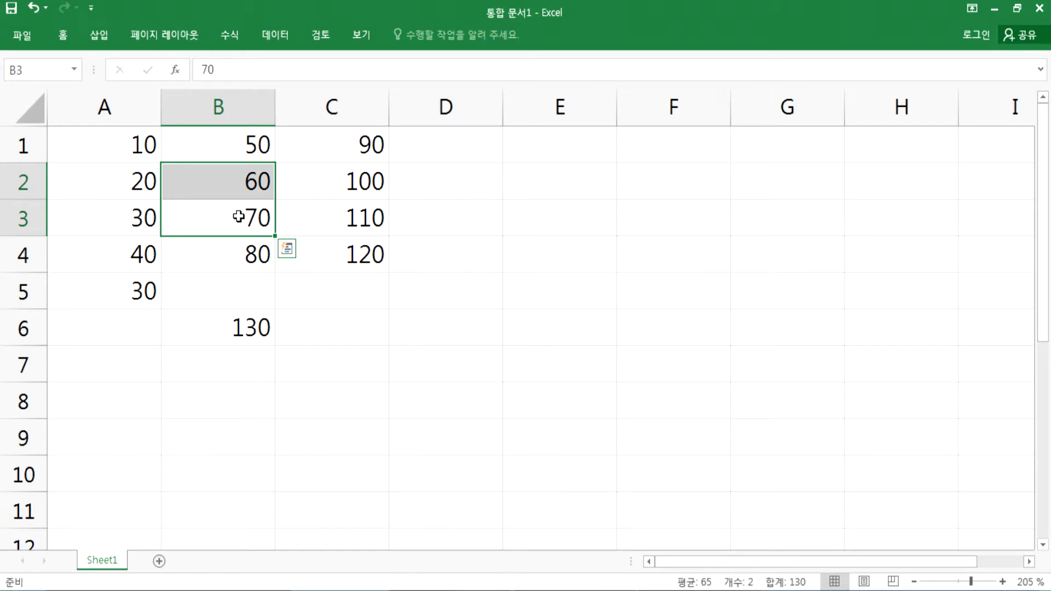
Step: Clear B6 and try pasting the formula text =A1+A2 from A5 into E6 in cell editing mode
left_click(224, 324)
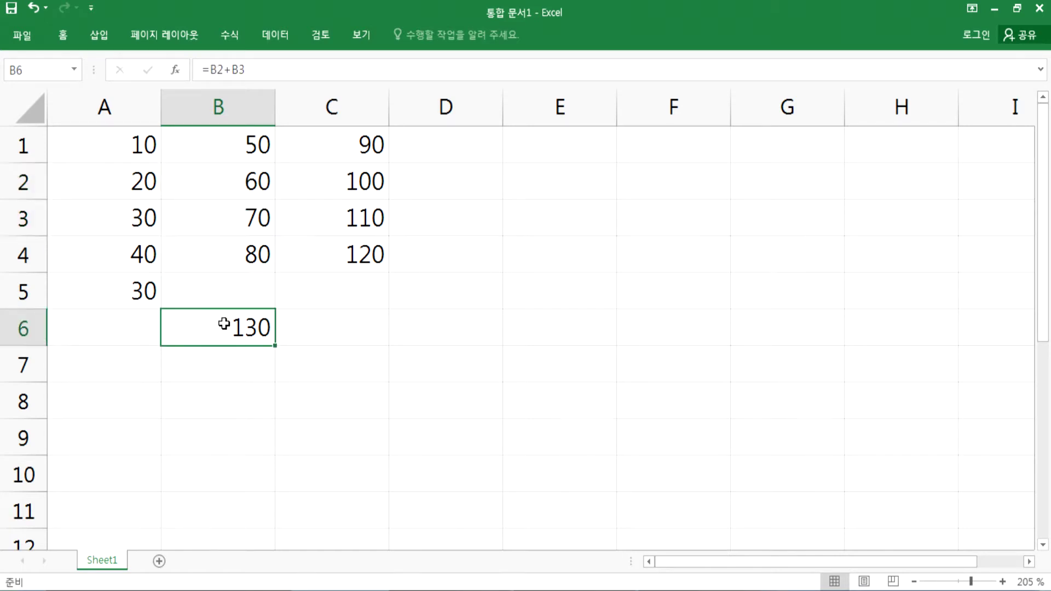
key("Delete")
double_click(140, 290)
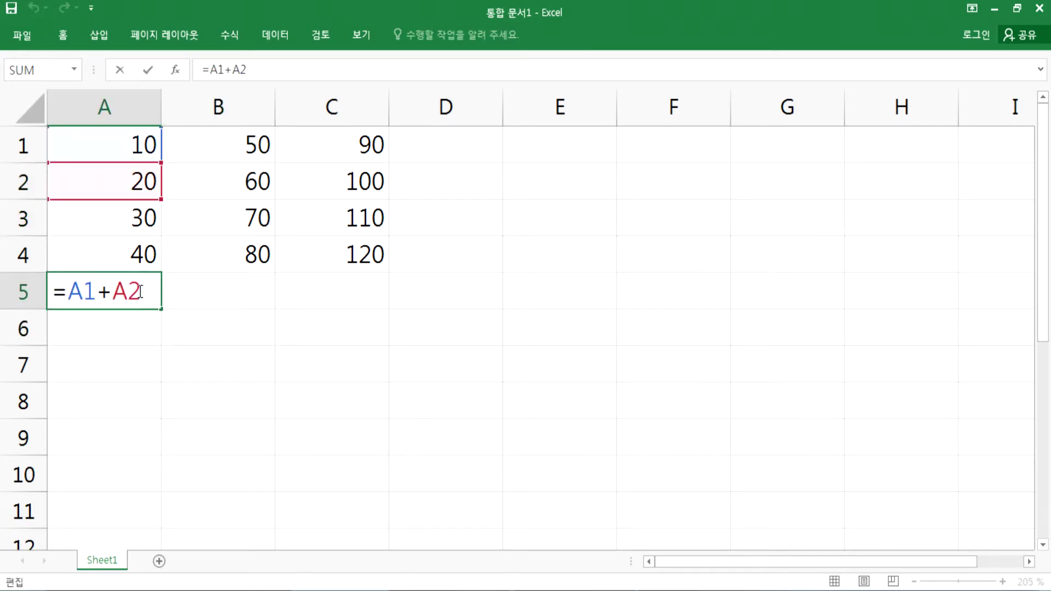
left_click_drag(141, 292, 52, 292)
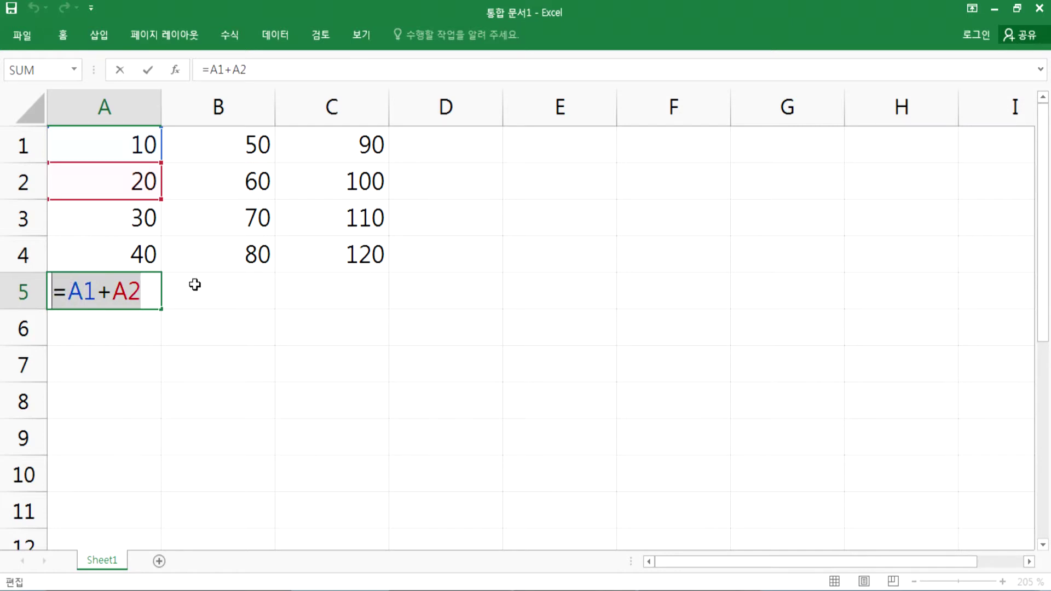
key("Escape")
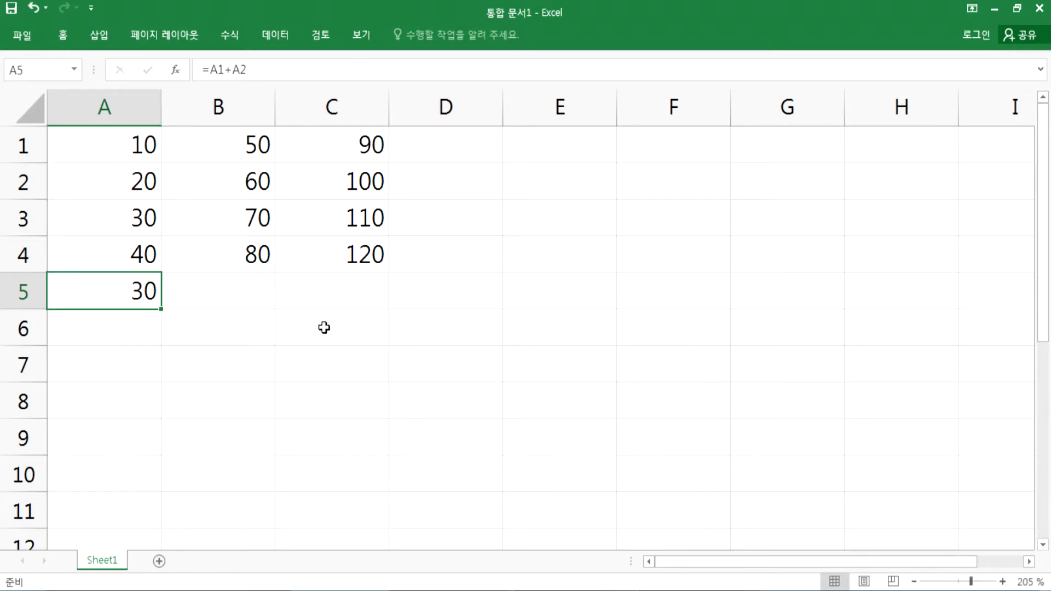
double_click(567, 327)
key("ctrl+v")
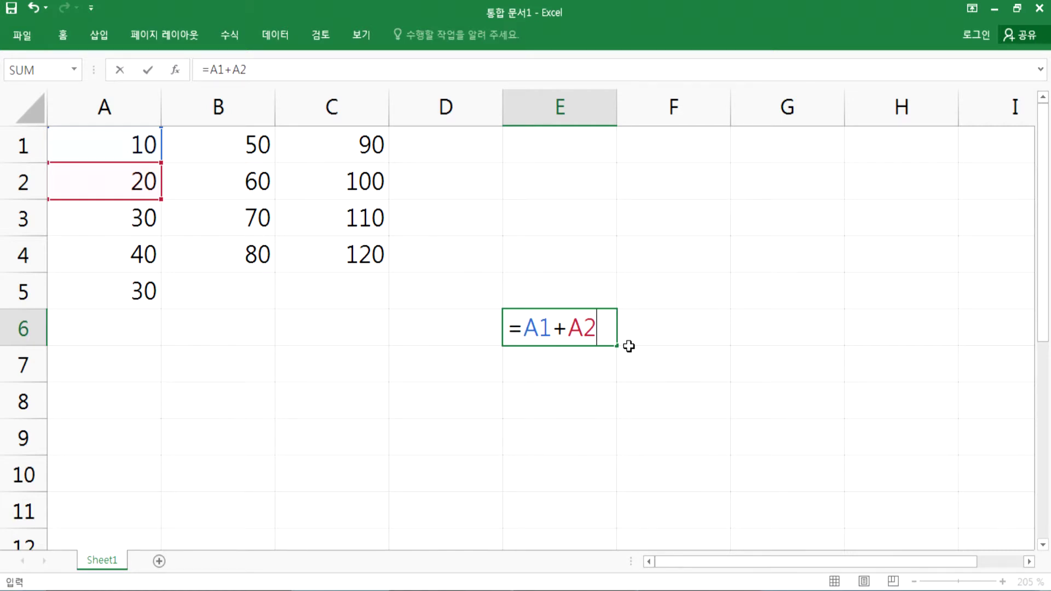
key("Escape")
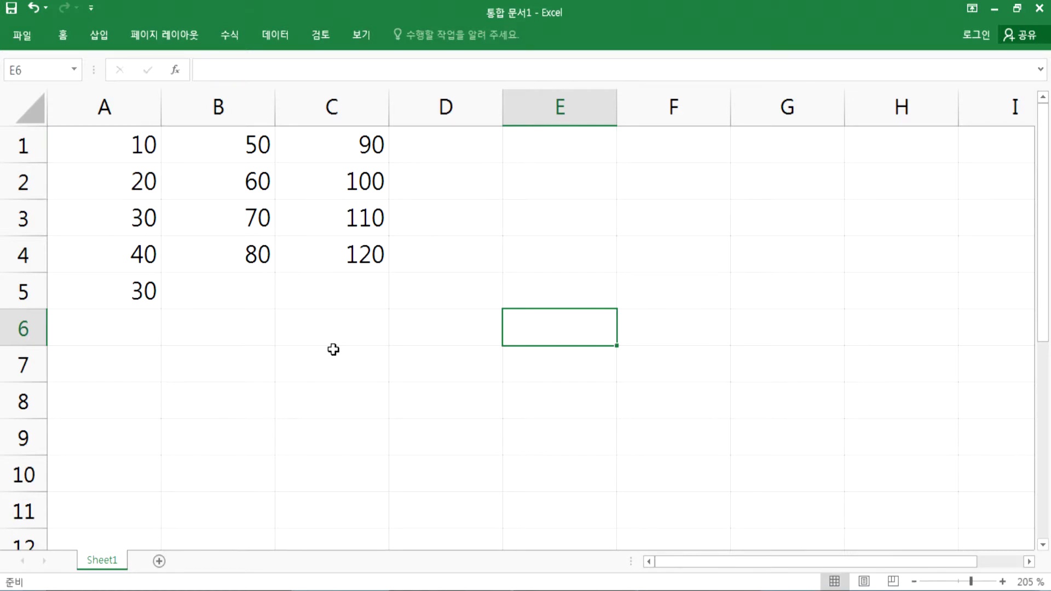
Step: Copy cell A5 with its formula to E6
left_click(113, 283)
key("ctrl+c")
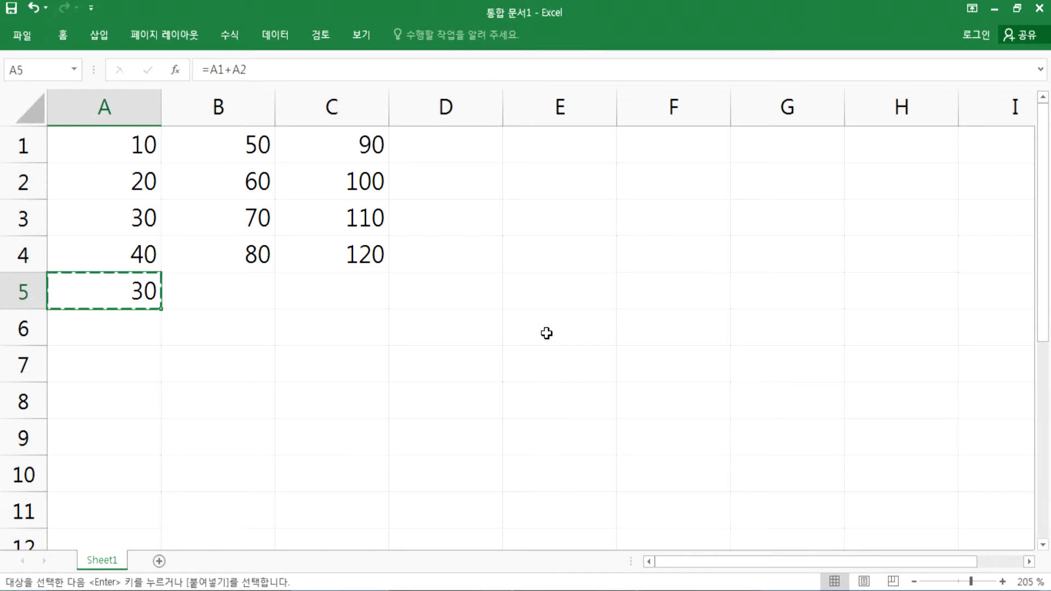
left_click(546, 332)
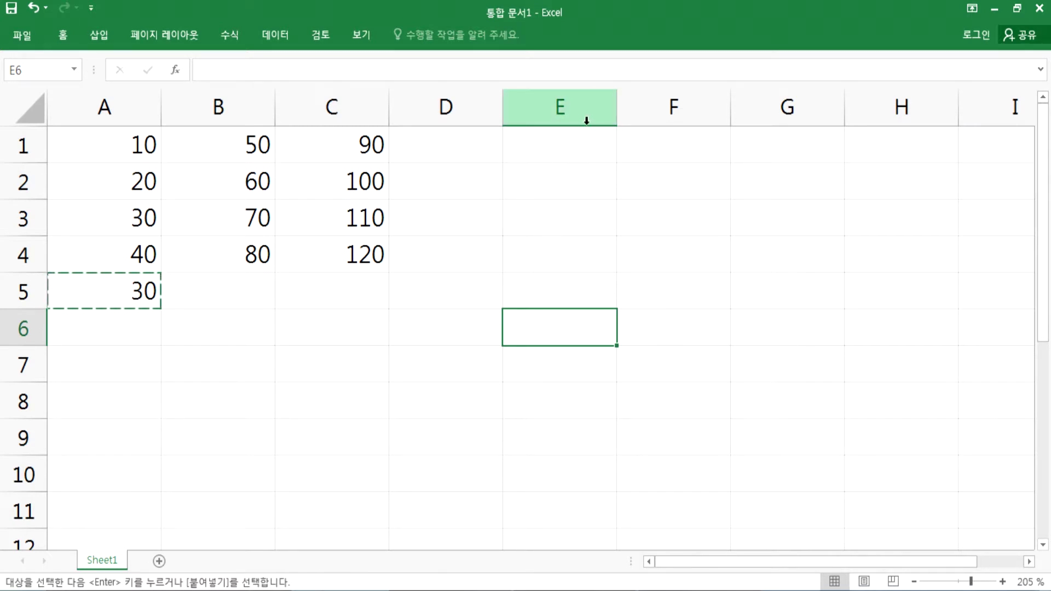
key("ctrl+v")
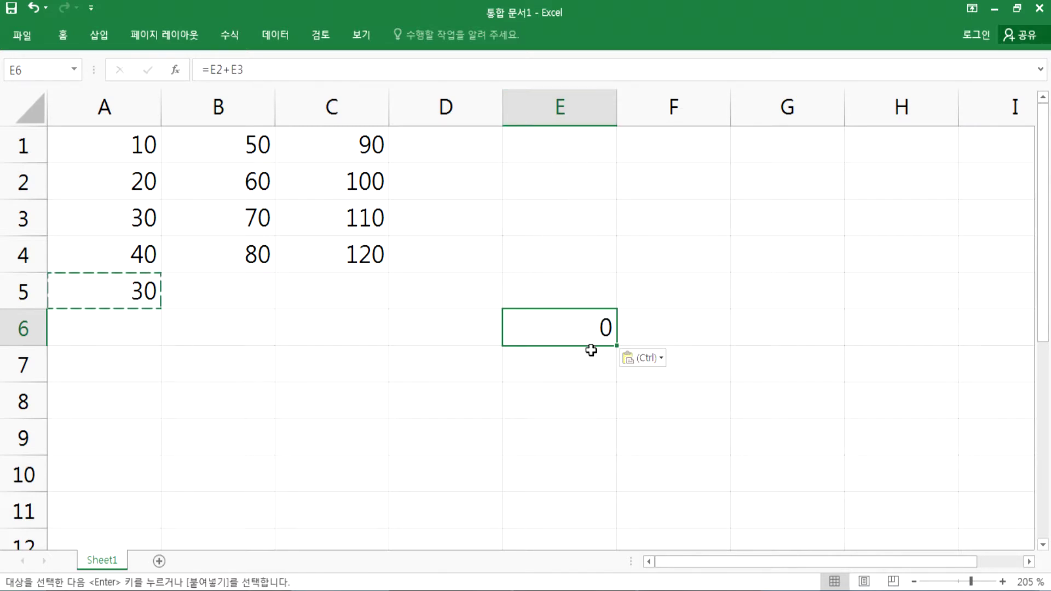
Step: Check the cell references of the pasted formula in E6 and clear the cell
double_click(593, 344)
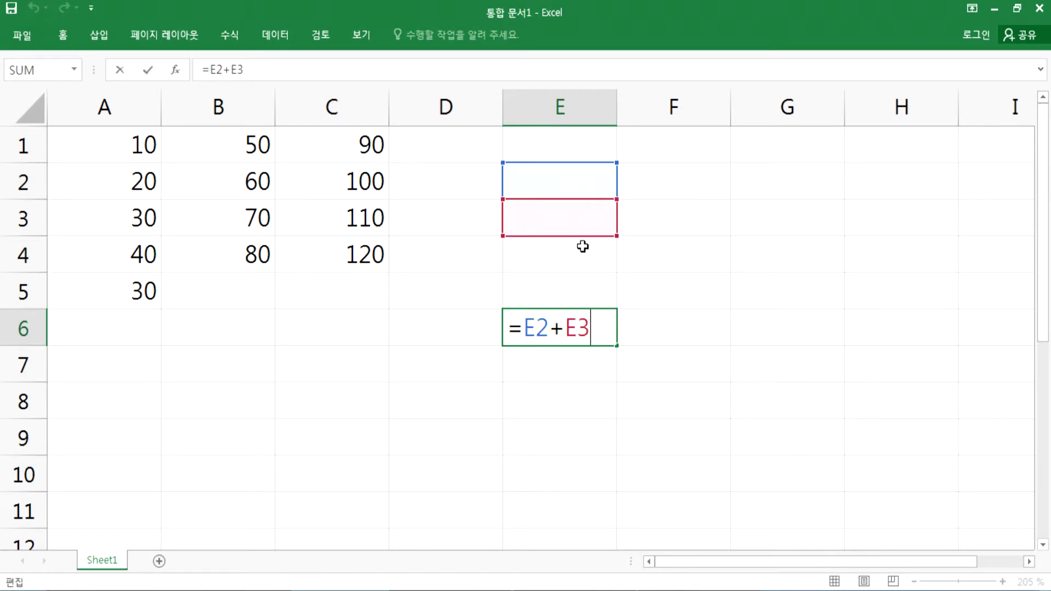
key("Escape")
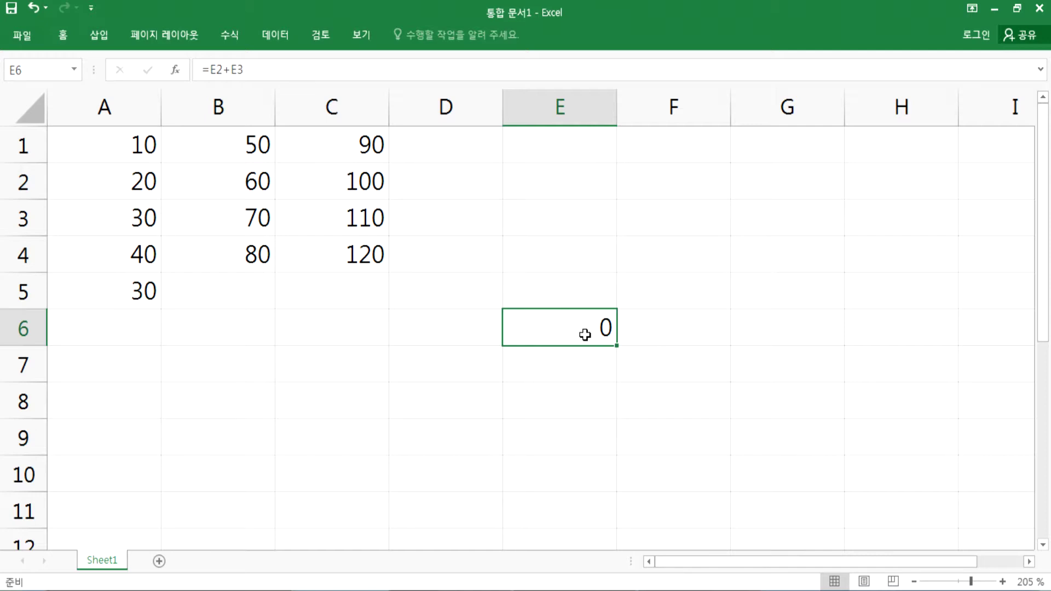
key("Delete")
Step: Make the A1 reference in A5's formula absolute so that it reads =$A$1+A2
left_click(113, 291)
key("F2")
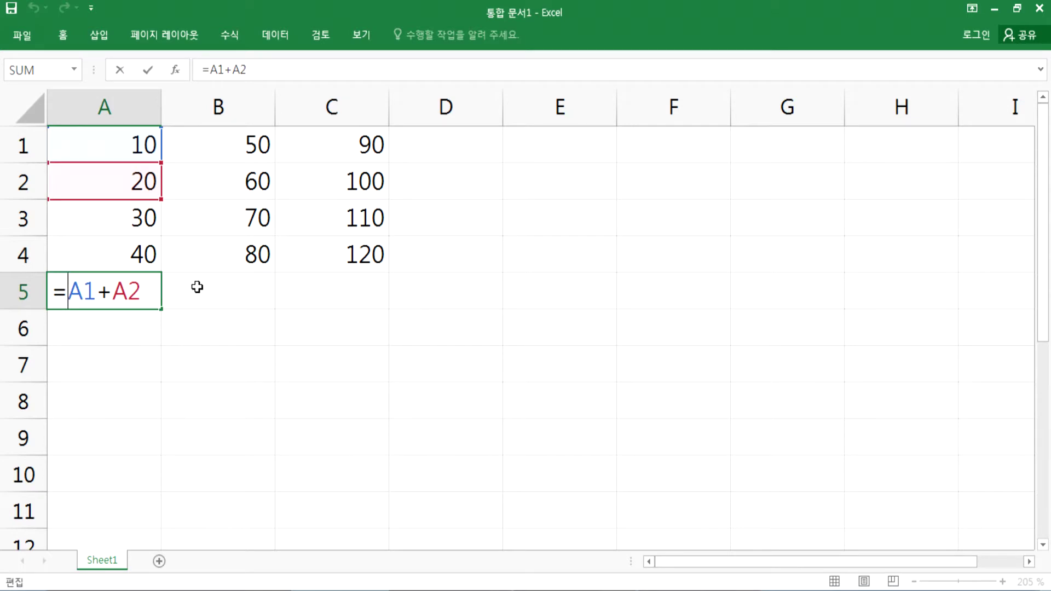
key("F4")
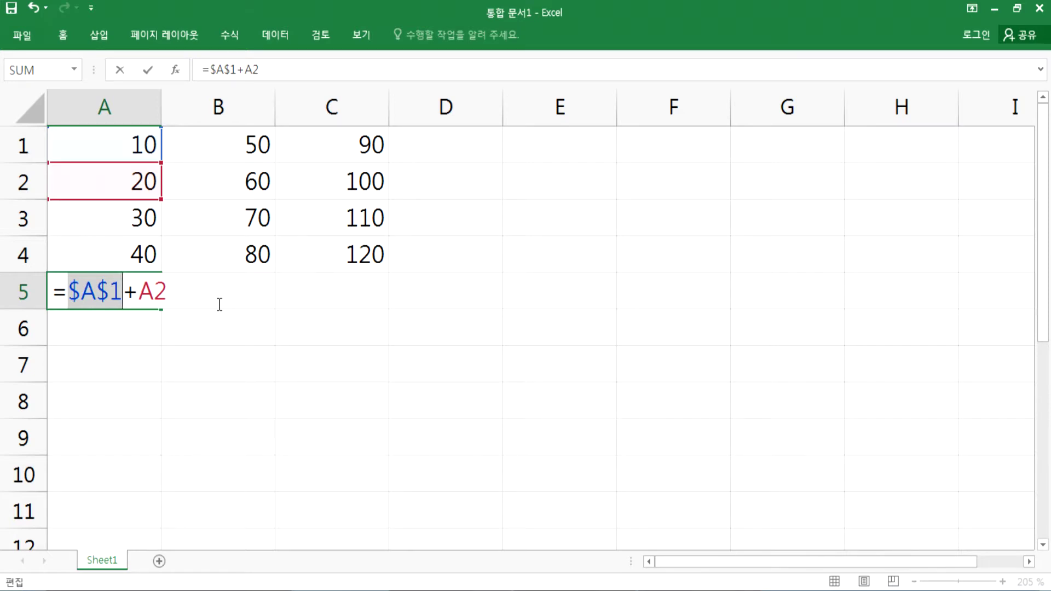
key("Return")
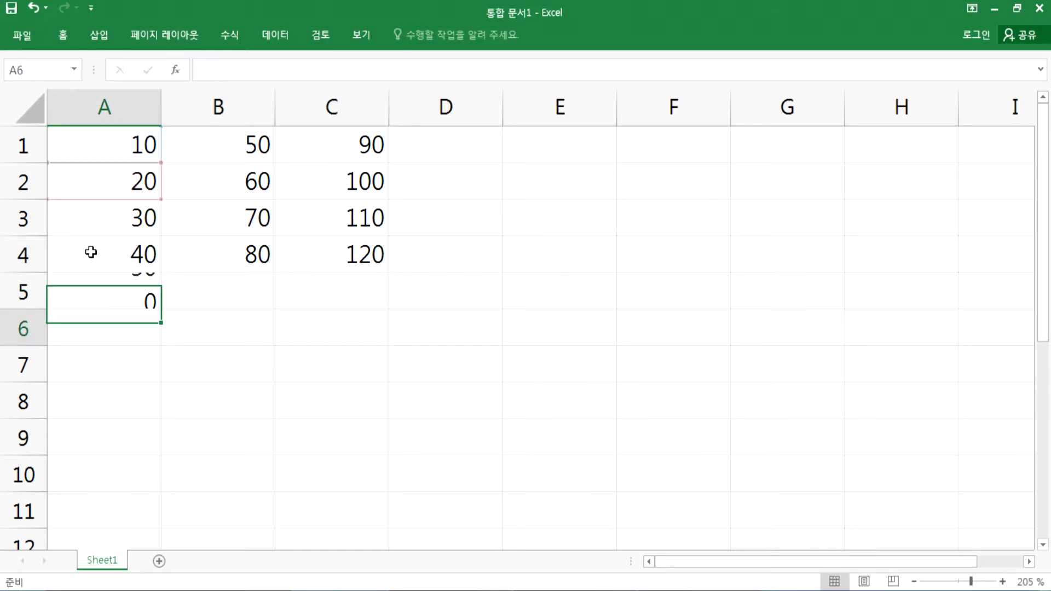
Step: Examine the absolute reference $A$1 in A5's formula against column A, row 1 and cell A1
left_click(113, 105)
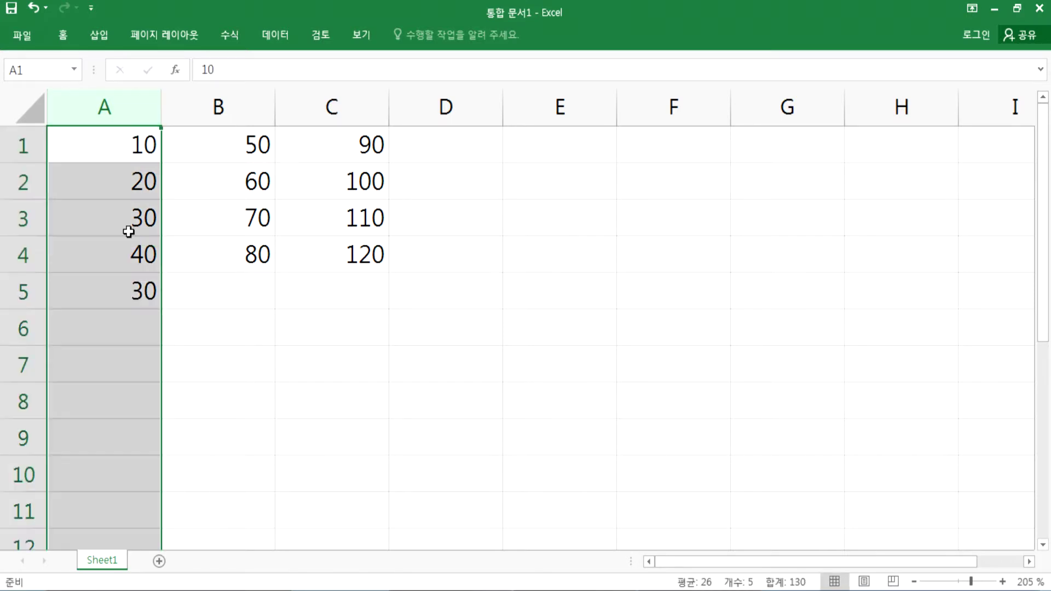
double_click(117, 293)
left_click(112, 104)
double_click(95, 299)
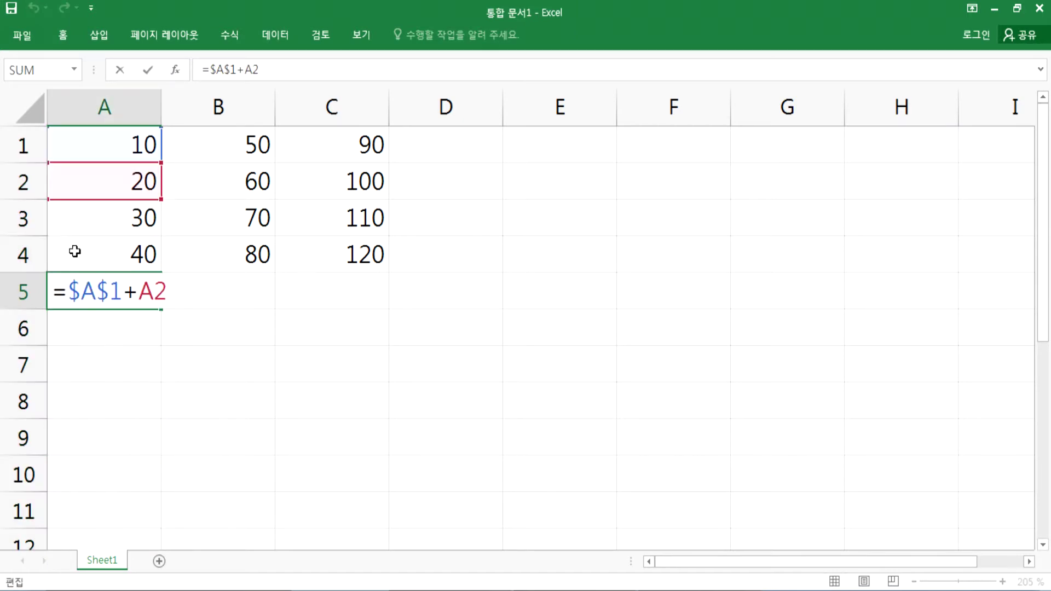
key("Escape")
left_click(12, 146)
left_click(112, 106)
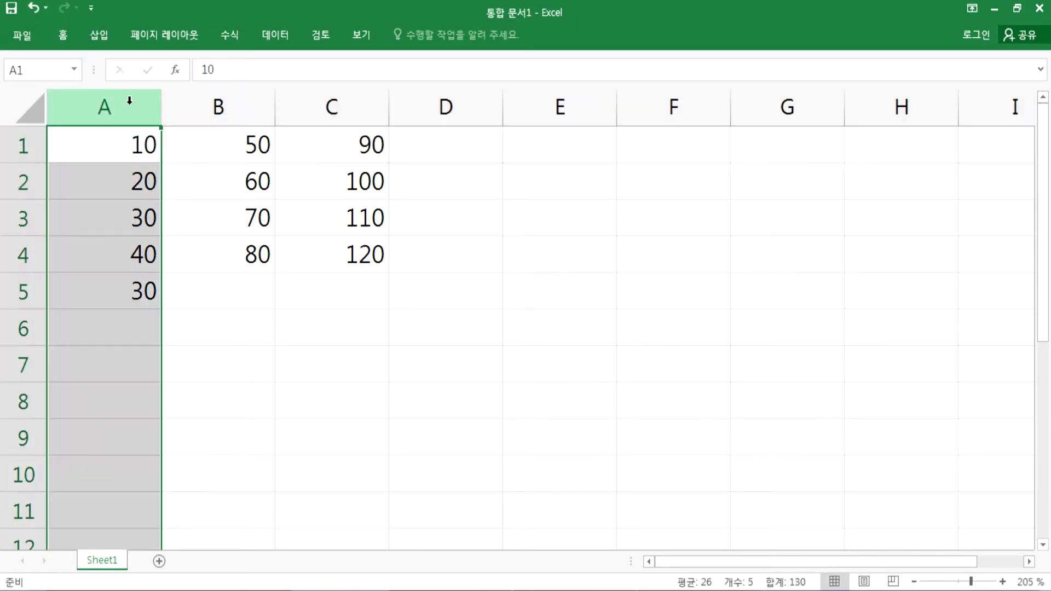
left_click(24, 140)
left_click(87, 138)
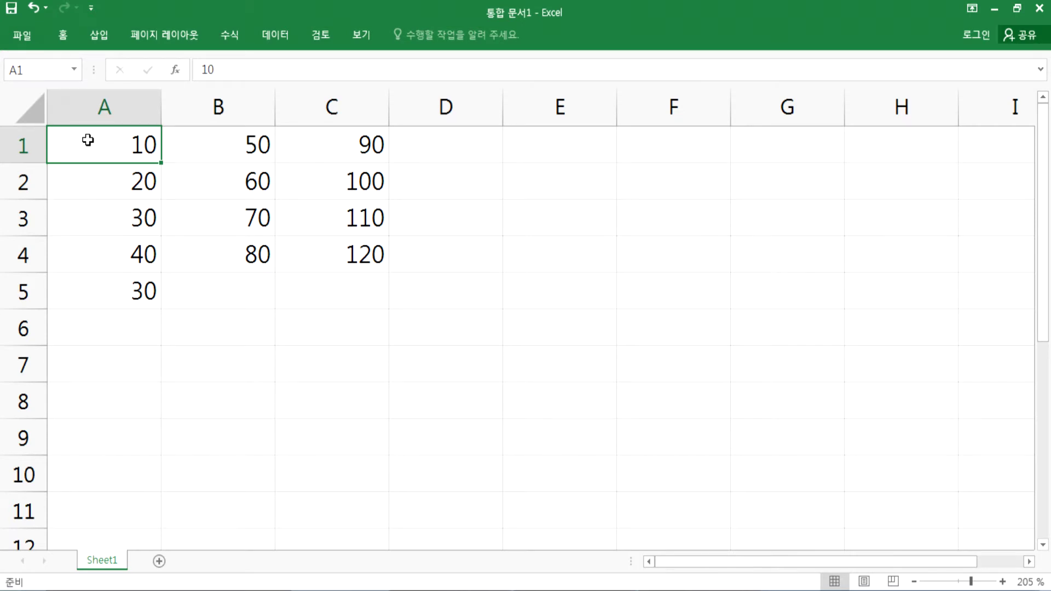
double_click(105, 300)
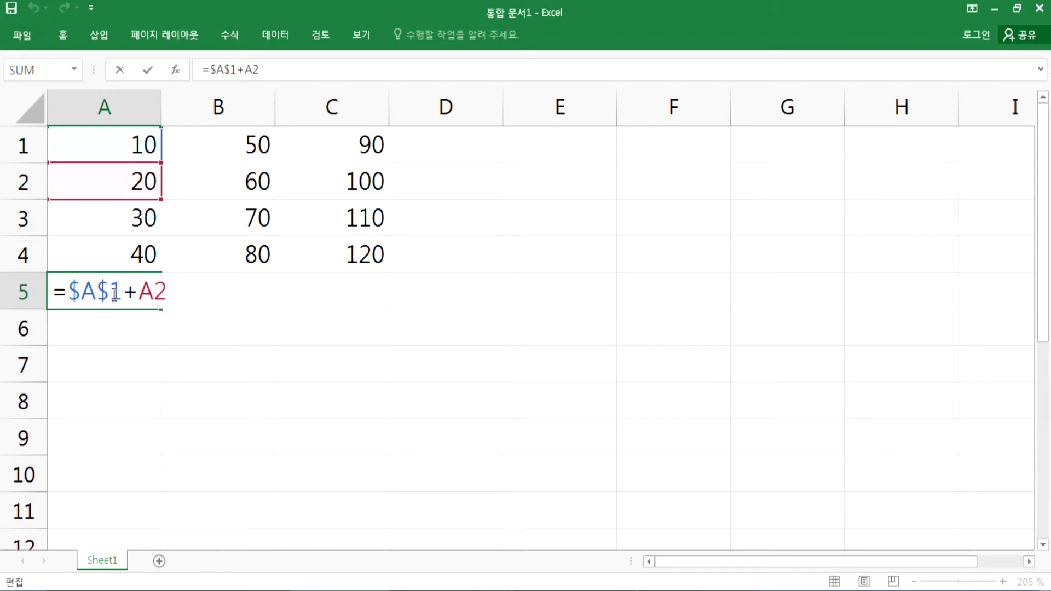
key("Escape")
double_click(134, 297)
key("Escape")
Step: Undo the absolute reference change in A5 and check the restored formula
key("ctrl+z")
double_click(156, 298)
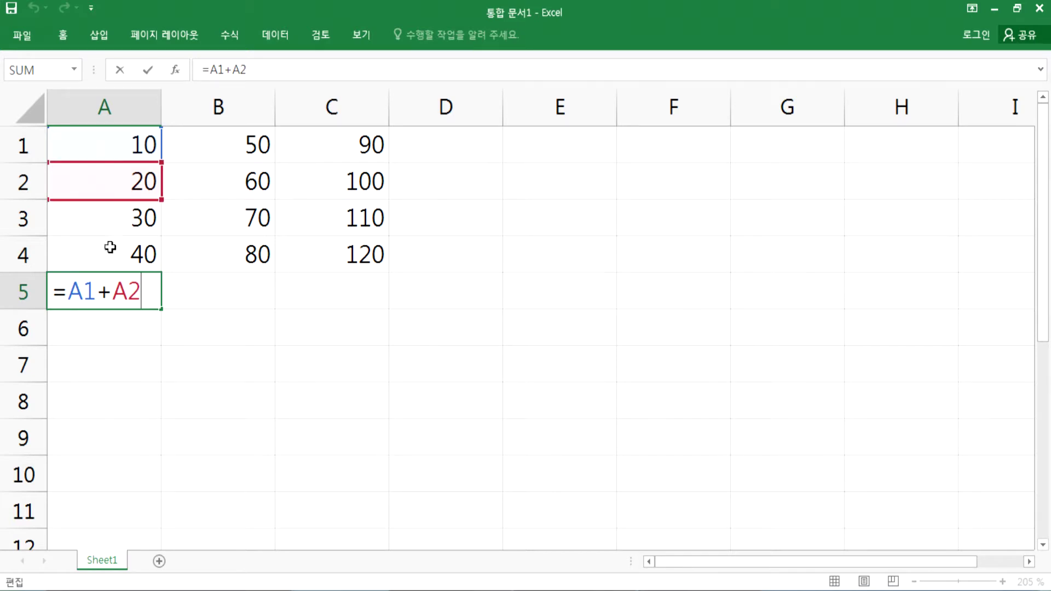
key("ctrl+Return")
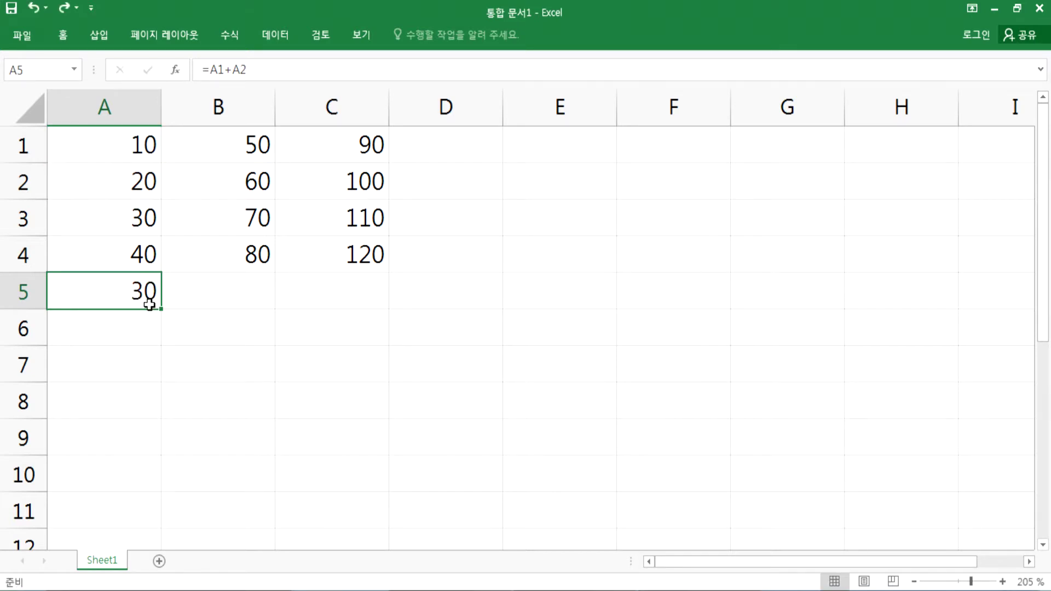
Step: Copy cell A5 with its relative formula to B5 and check which cells the pasted formula adds
left_click(209, 291)
left_click(65, 288)
key("ctrl+c")
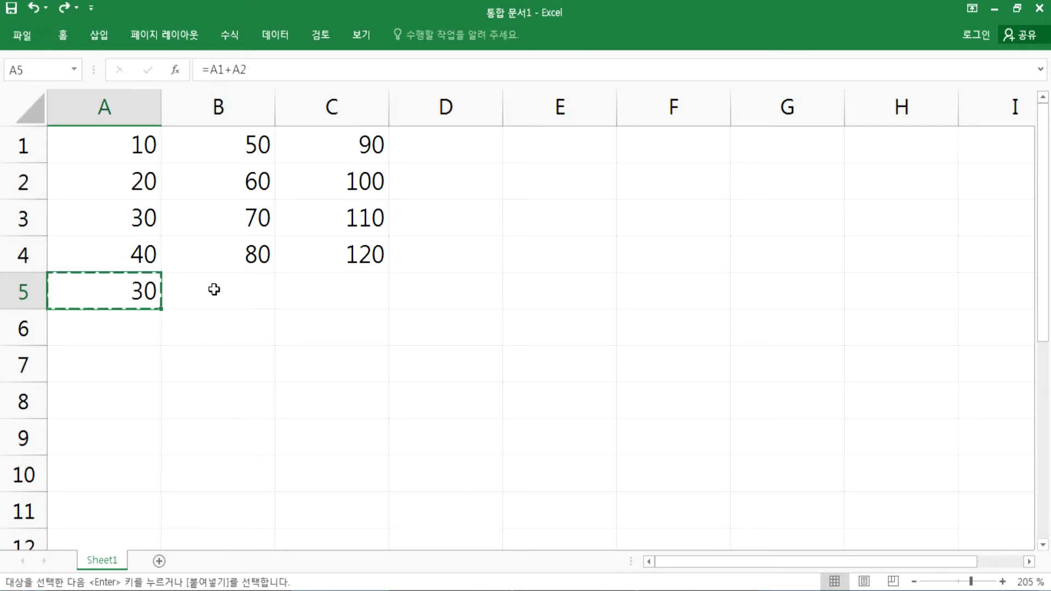
left_click(227, 288)
key("ctrl+v")
double_click(261, 290)
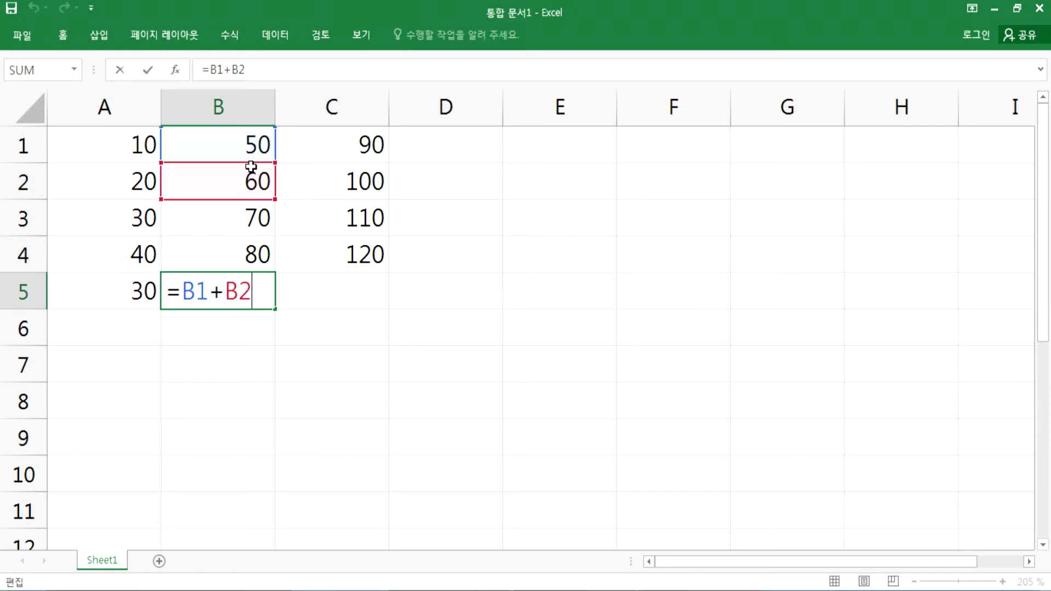
key("Escape")
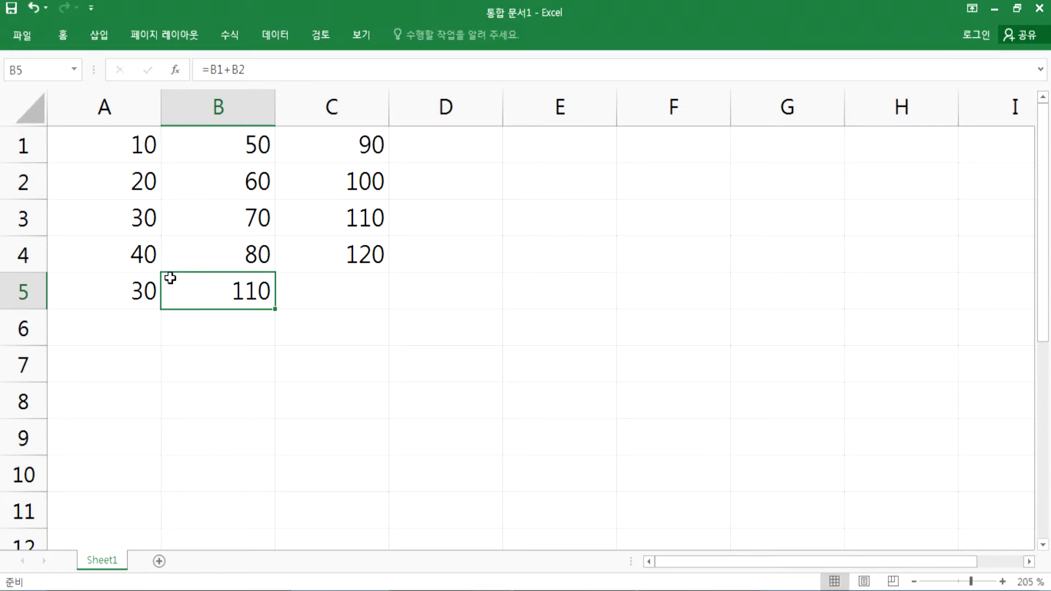
Step: Clear B5 and change the formula in A5 to =$A$1+A2
left_click(87, 296)
double_click(87, 295)
key("F4")
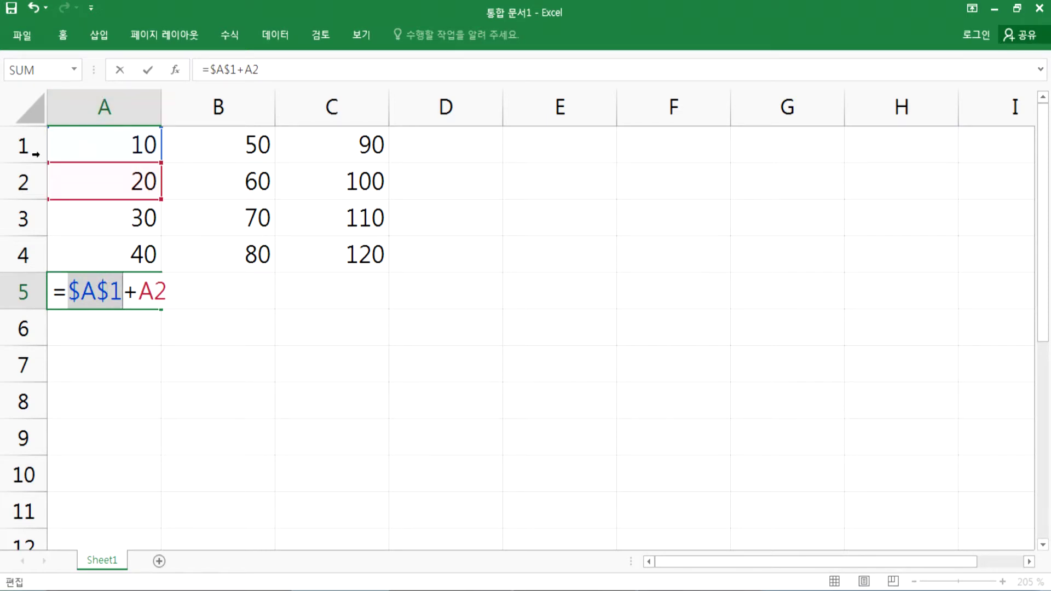
key("Return")
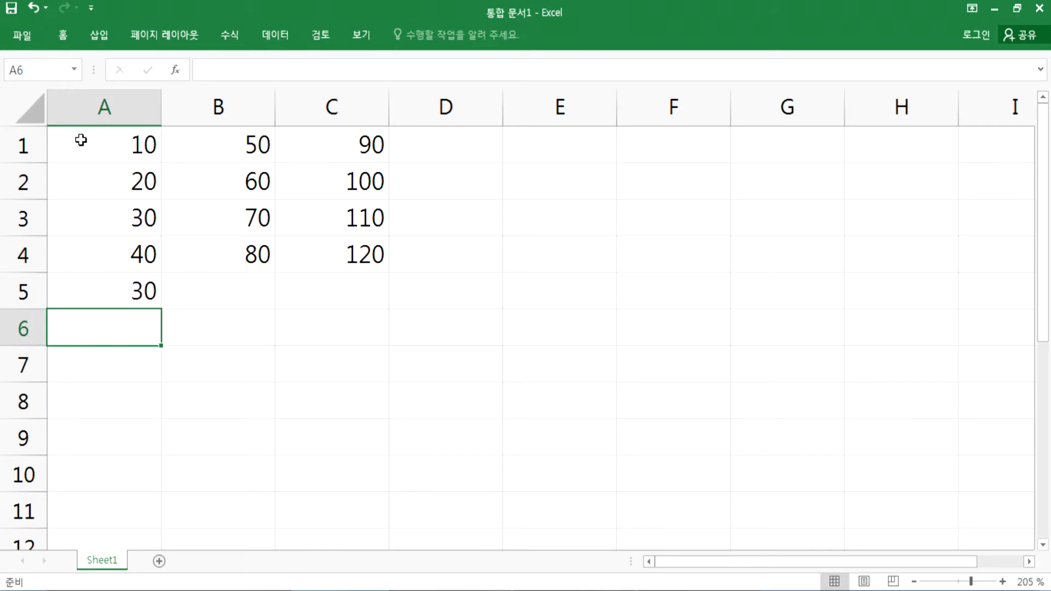
Step: Copy cell A5 with the absolute reference $A$1 in its formula to B5
left_click(83, 144)
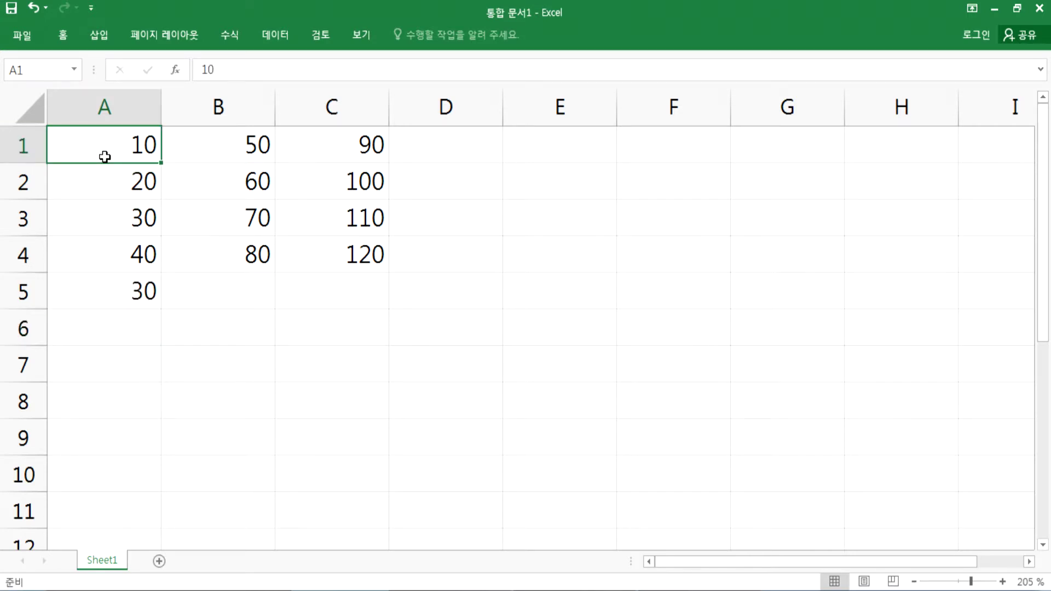
left_click(117, 293)
key("ctrl+c")
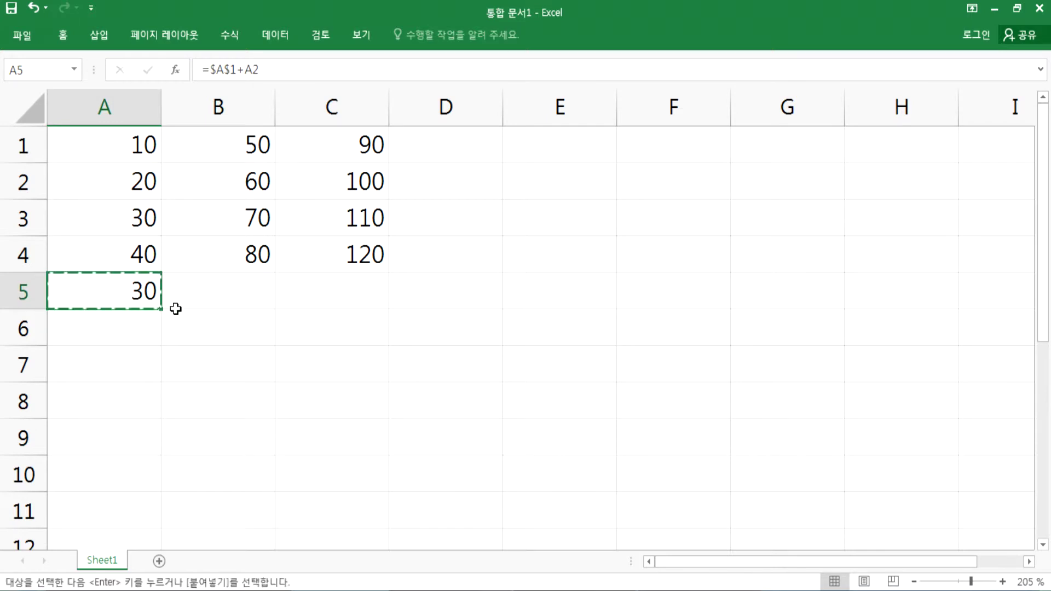
left_click(229, 292)
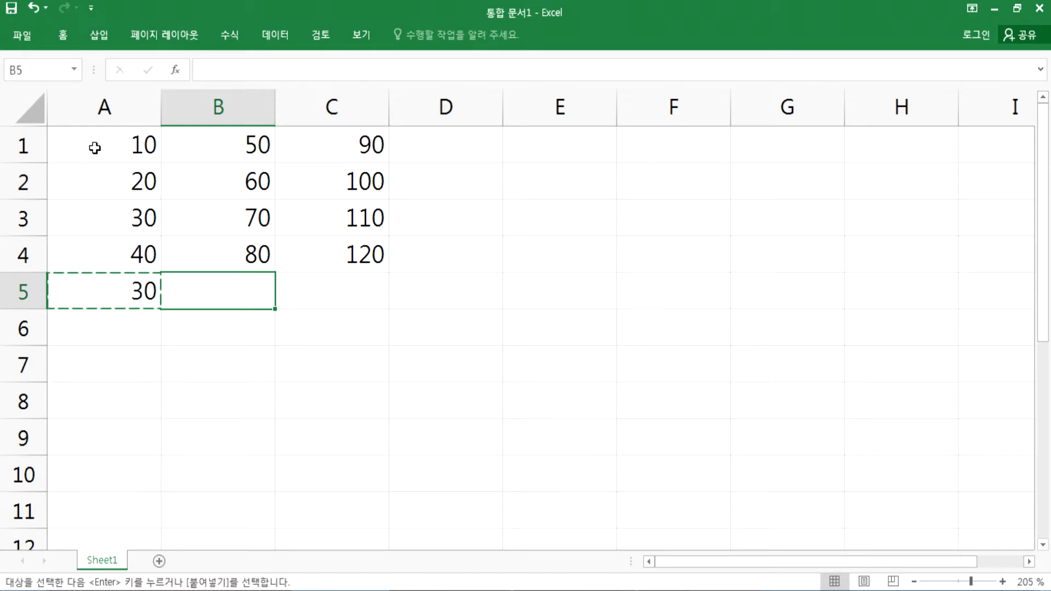
key("ctrl+v")
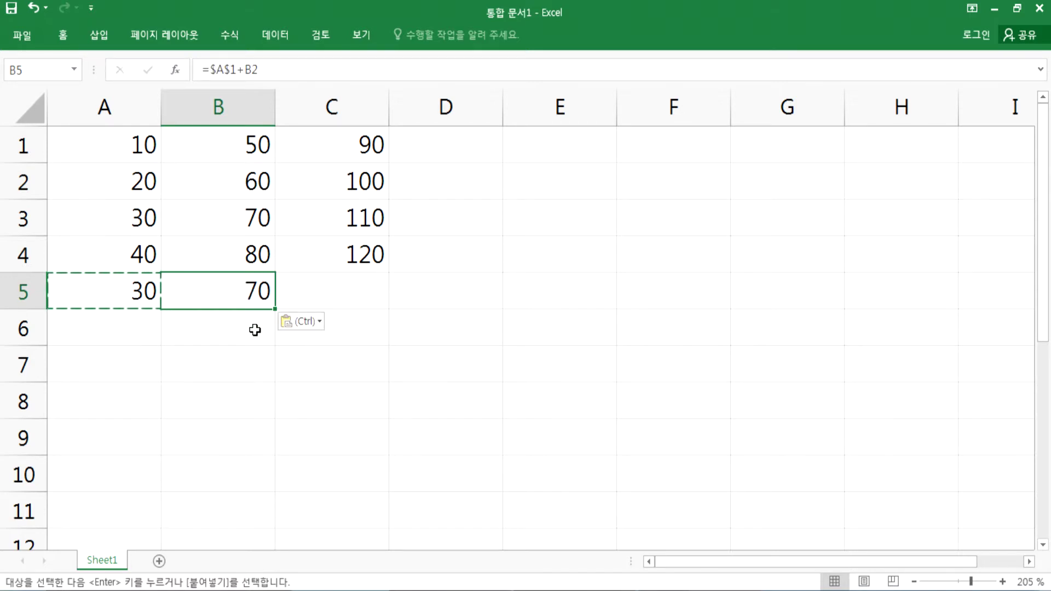
Step: Check the absolute and relative references of the pasted formula in B5 and clear the cell
key("F2")
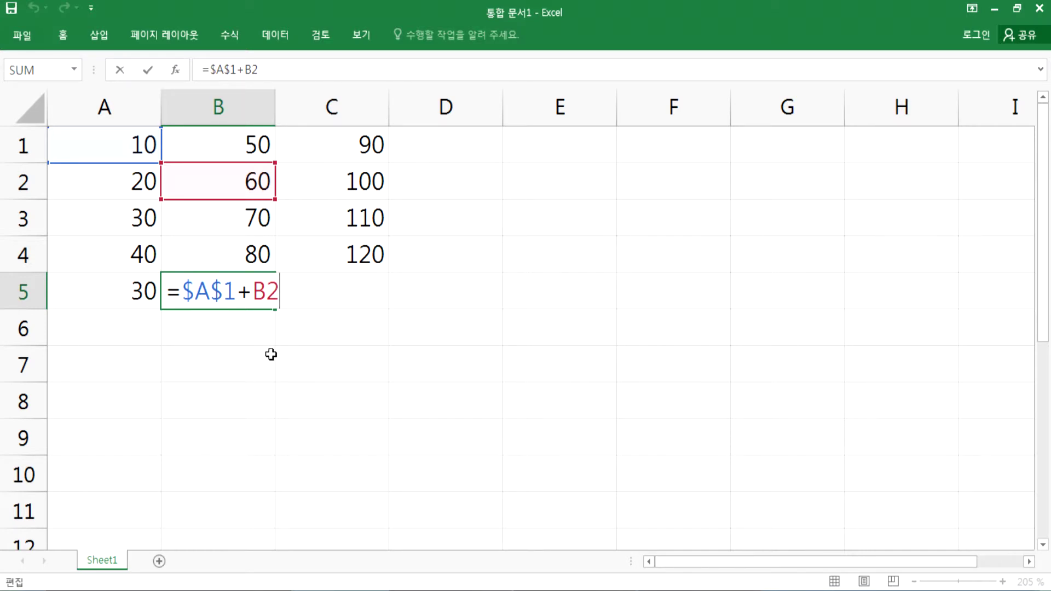
key("Escape")
key("Delete")
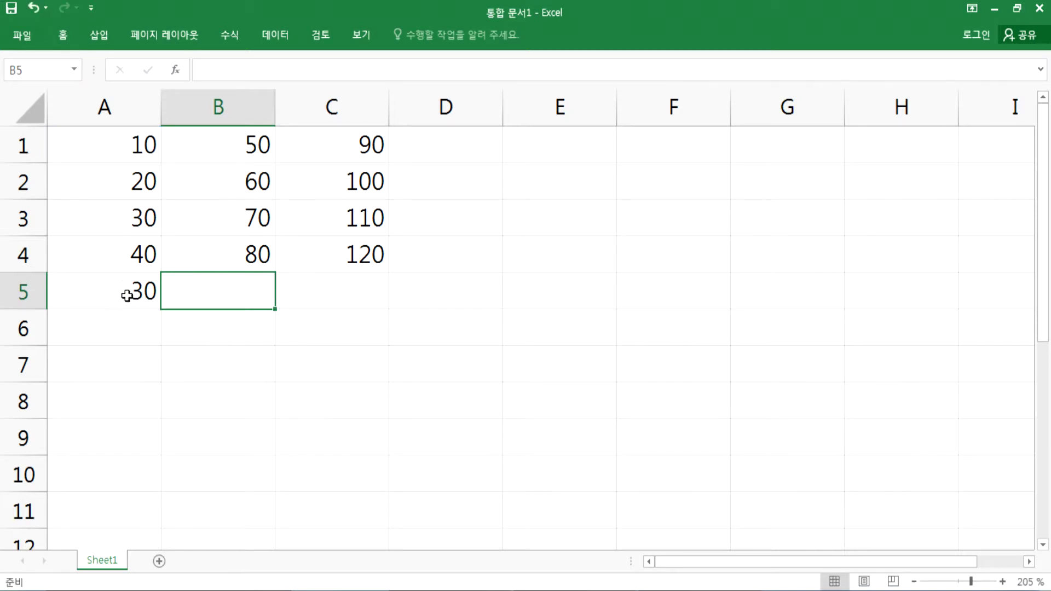
Step: Copy cell A5 with its formula =$A$1+A2 to C6
left_click(137, 303)
key("ctrl+c")
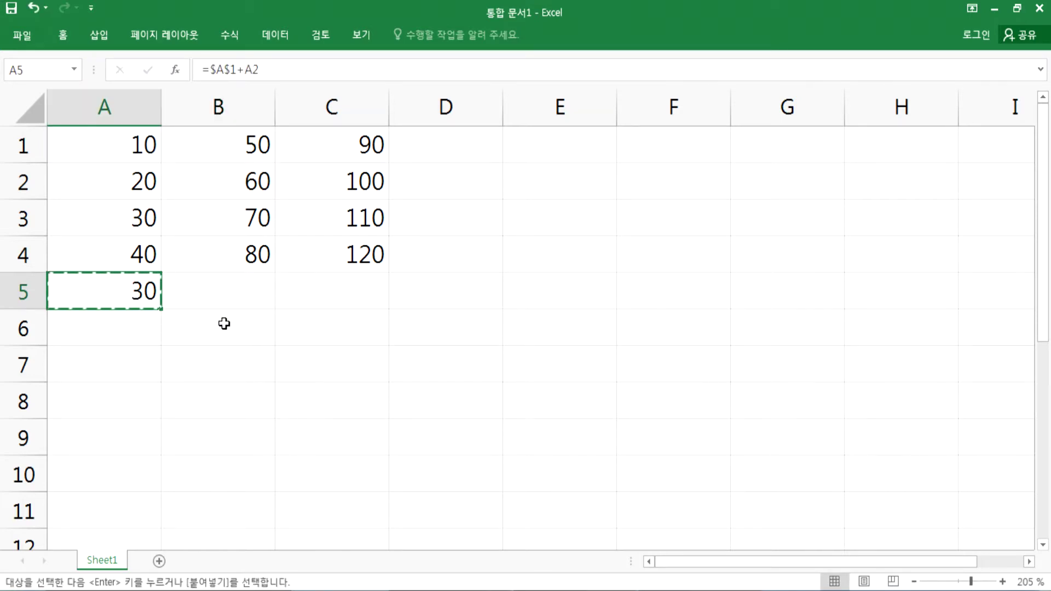
left_click(312, 333)
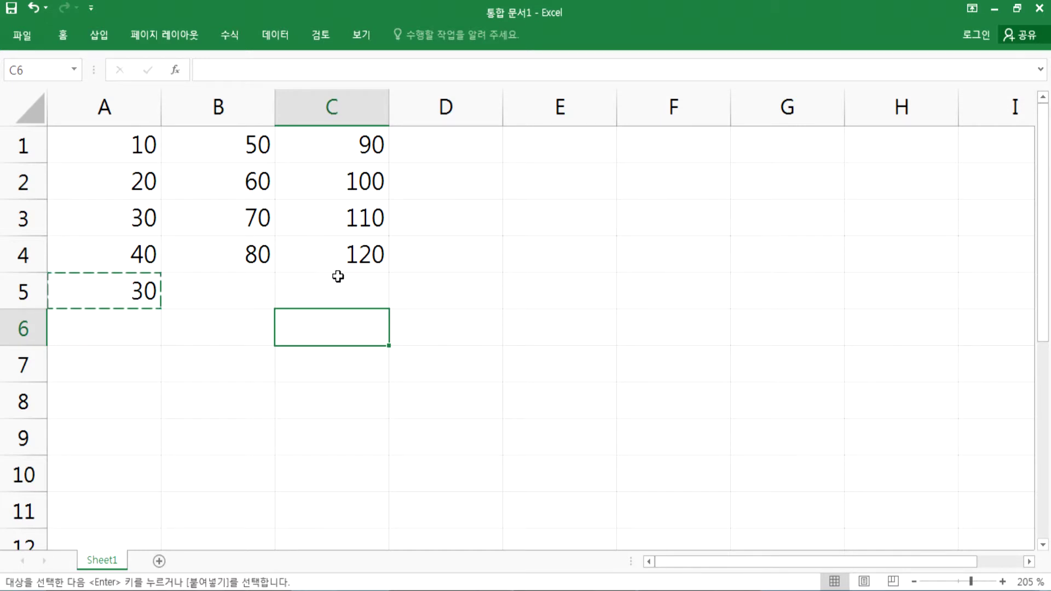
key("ctrl+v")
Step: Check the references of the pasted formula in C6 and clear the cell
key("F2")
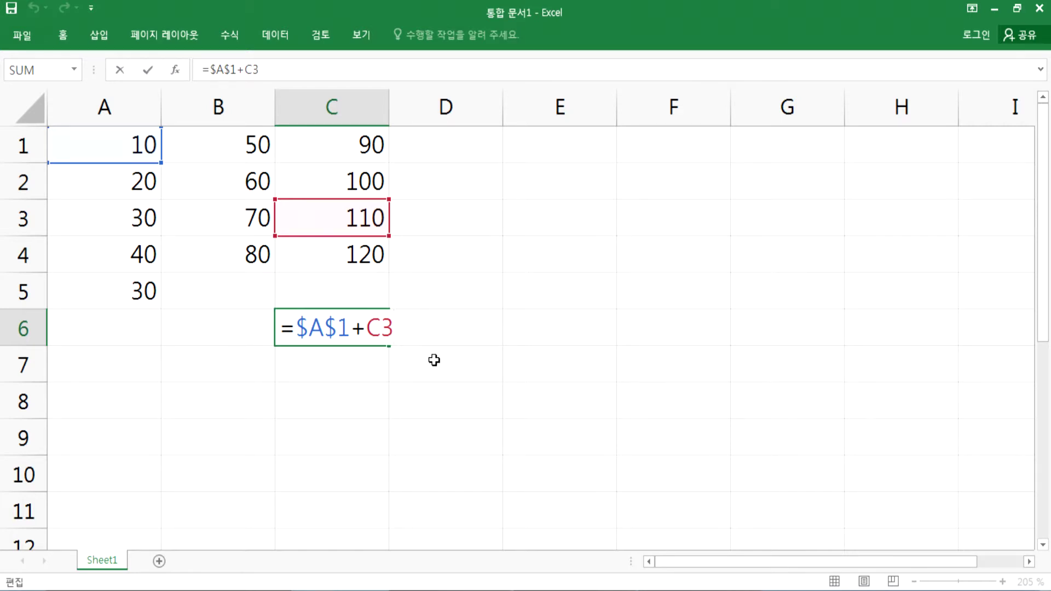
key("Return")
left_click(293, 323)
key("Delete")
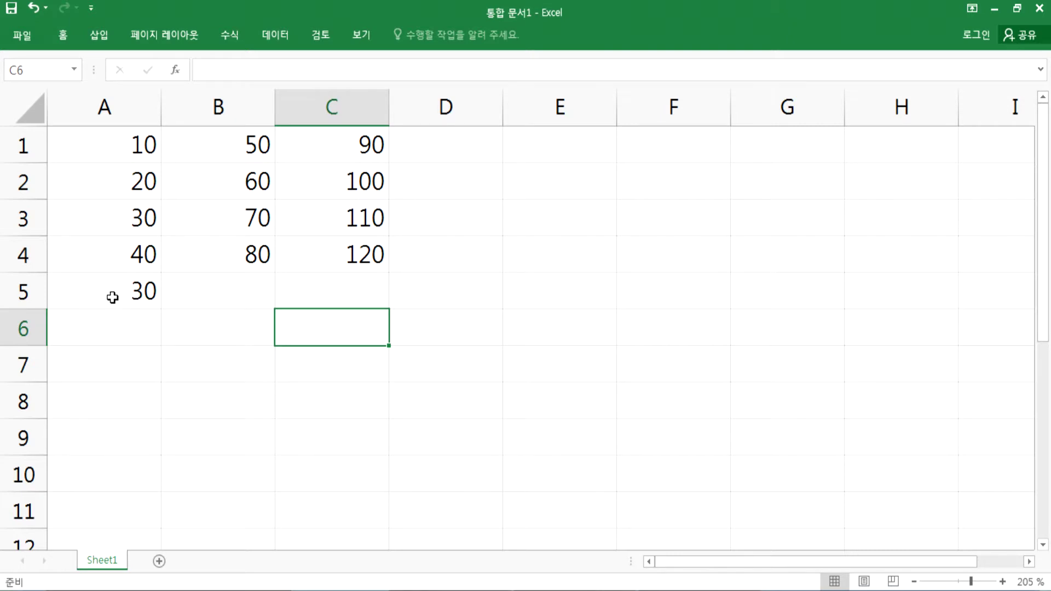
Step: Cycle the first reference in A5's formula through the reference types and set it to $A1
left_click(122, 294)
double_click(125, 301)
left_click(90, 291)
key("F4")
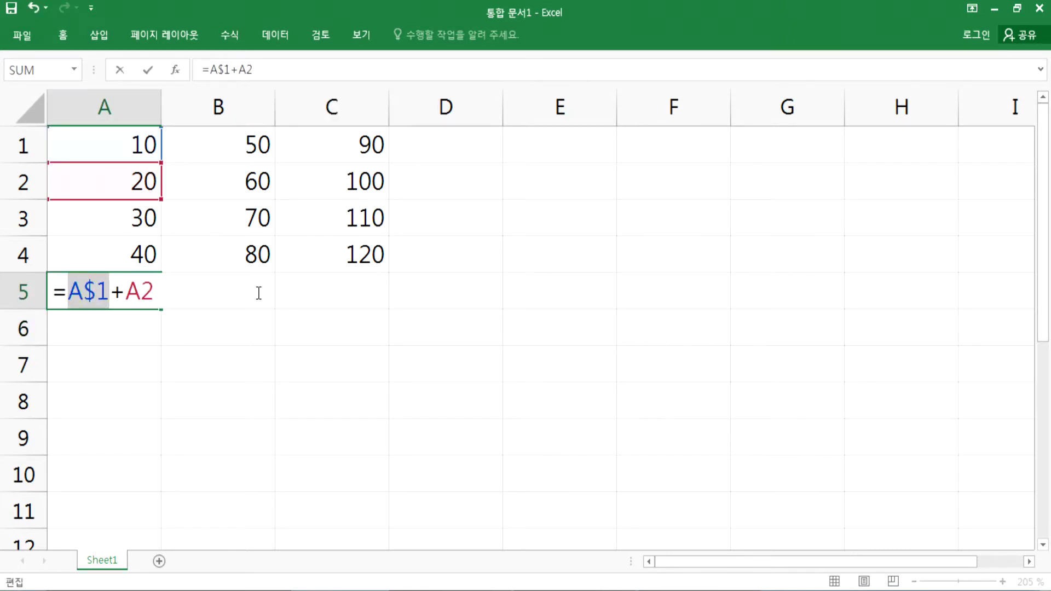
key("F4")
key("F4")
key("F4")
key("F4")
key("F4")
Step: Set the second reference in A5's formula to A$2 and commit =$A1+A$2
left_click(140, 290)
key("F4")
key("F4")
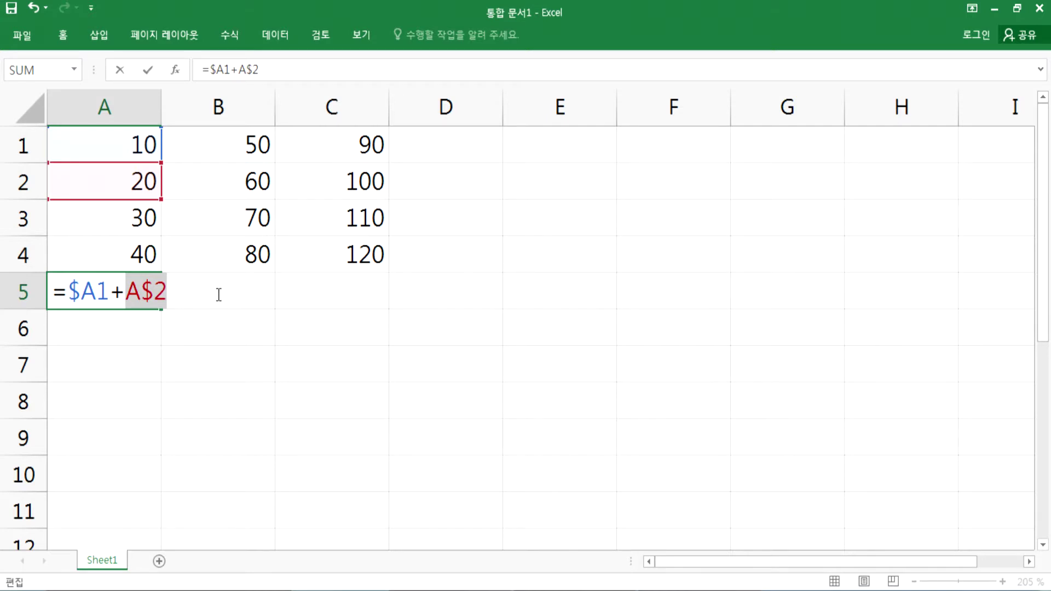
key("Return")
Step: Check which cells the mixed references $A1 and A$2 in A5's formula point to
left_click(150, 288)
key("F2")
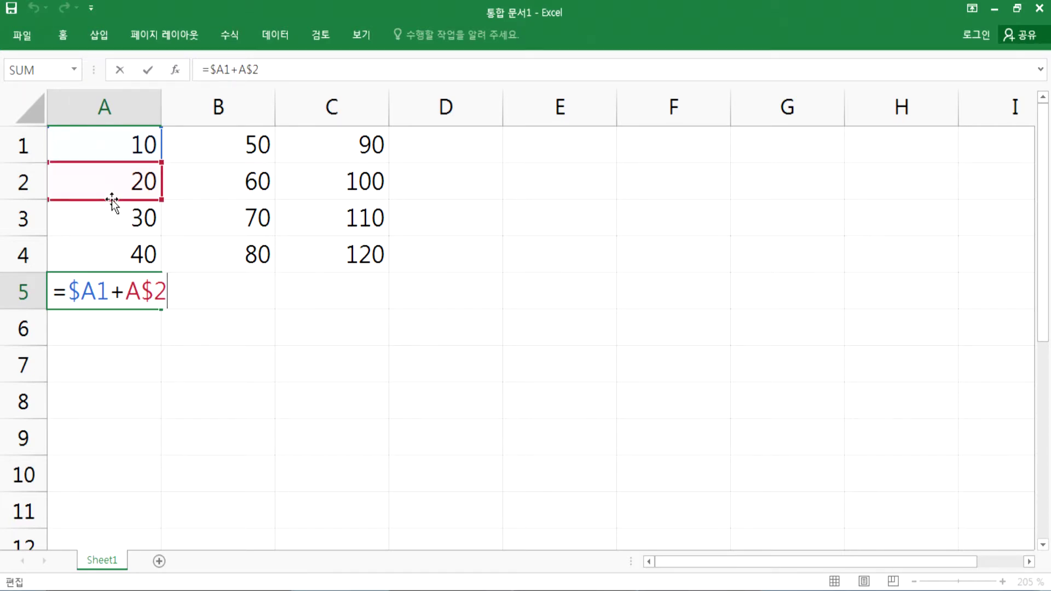
key("ctrl+Return")
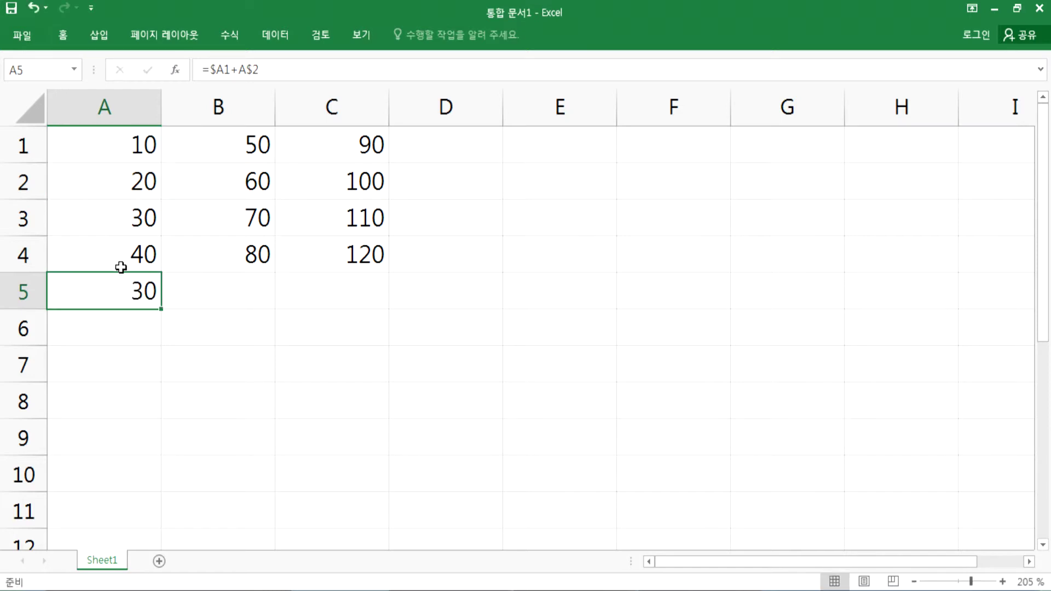
Step: Copy A5's formula =$A1+A$2 to B6 and check which cells the pasted formula references
key("ctrl+c")
left_click(255, 332)
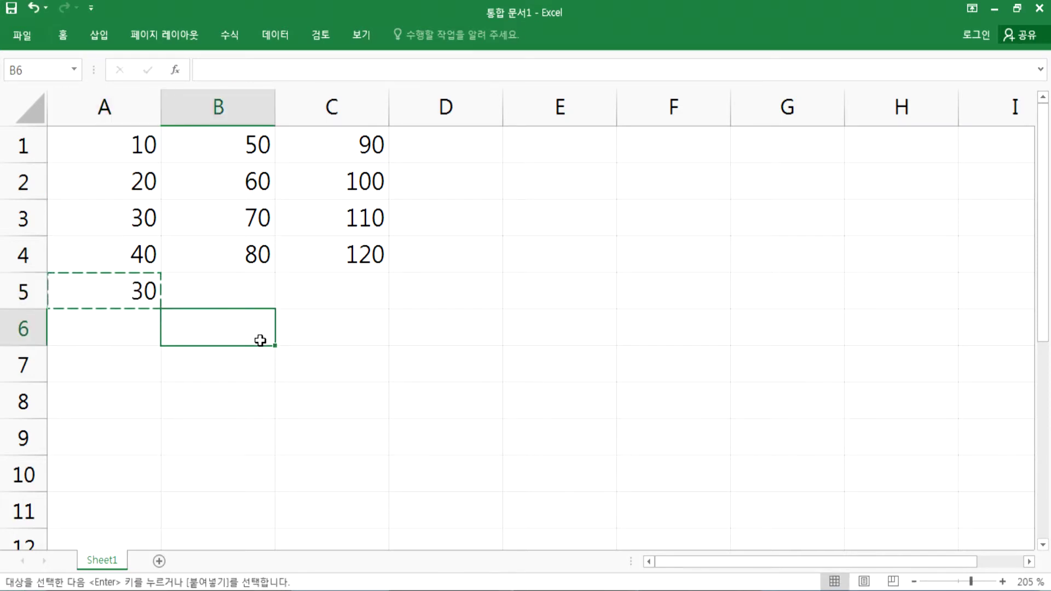
key("ctrl+v")
key("F2")
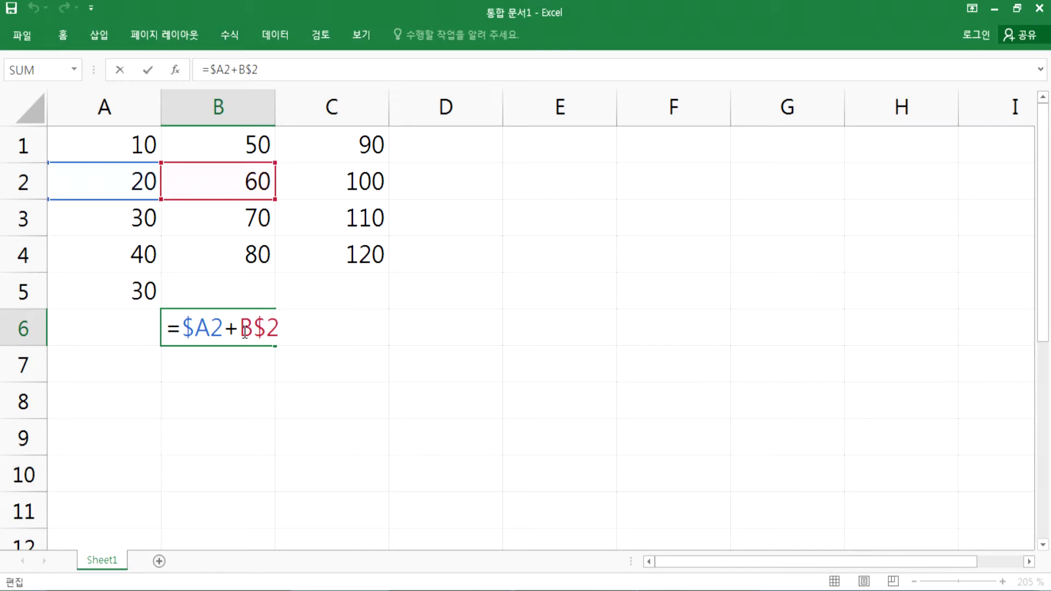
key("Escape")
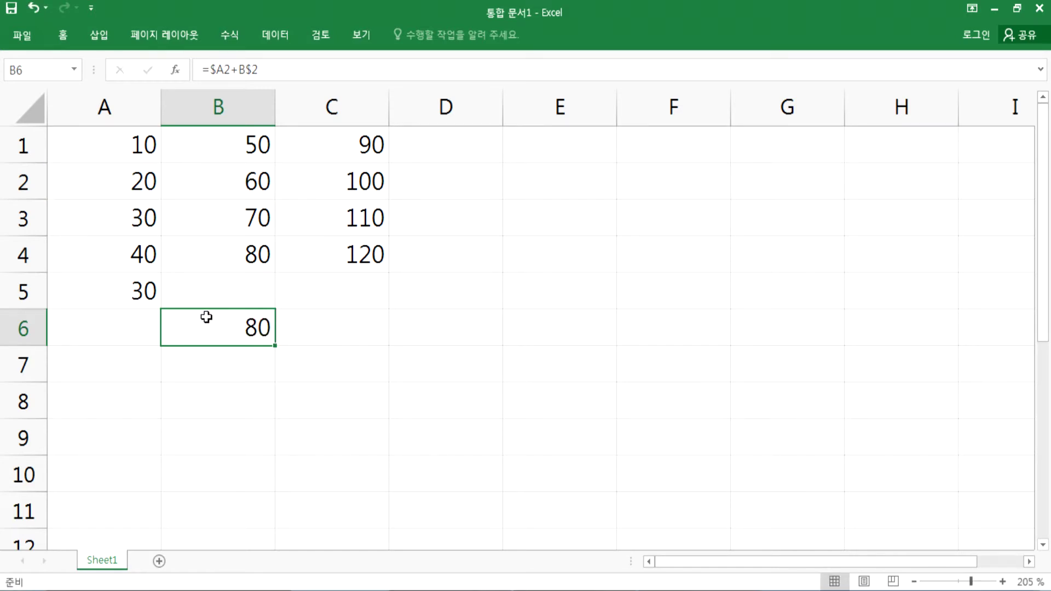
Step: Compare the mixed references in A5's formula with those in the copied formula in B6
left_click(126, 288)
left_click(310, 373)
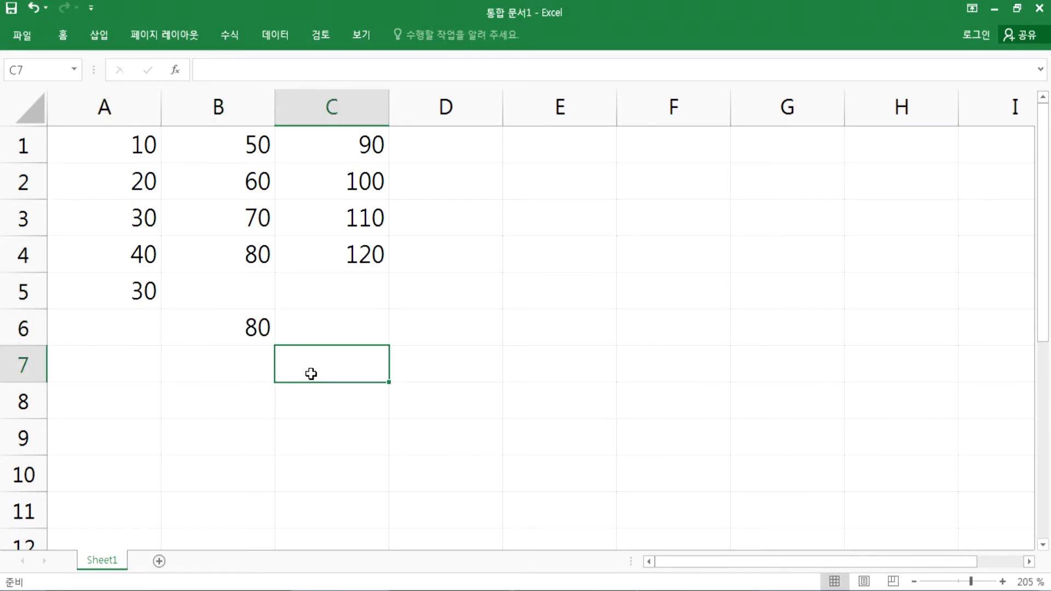
left_click(216, 336)
double_click(157, 278)
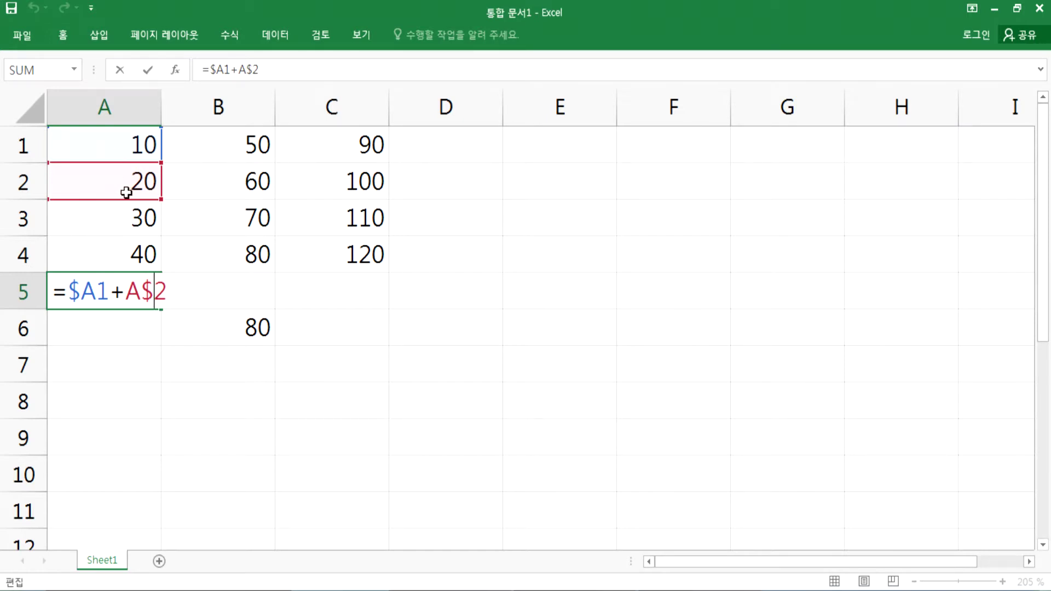
key("ctrl+Return")
left_click(252, 334)
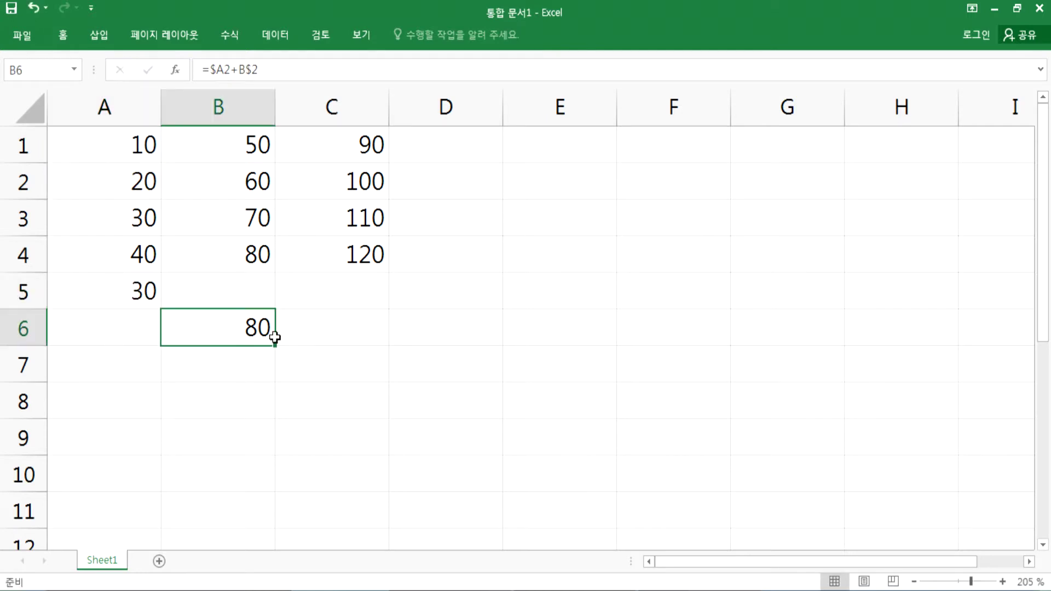
double_click(252, 334)
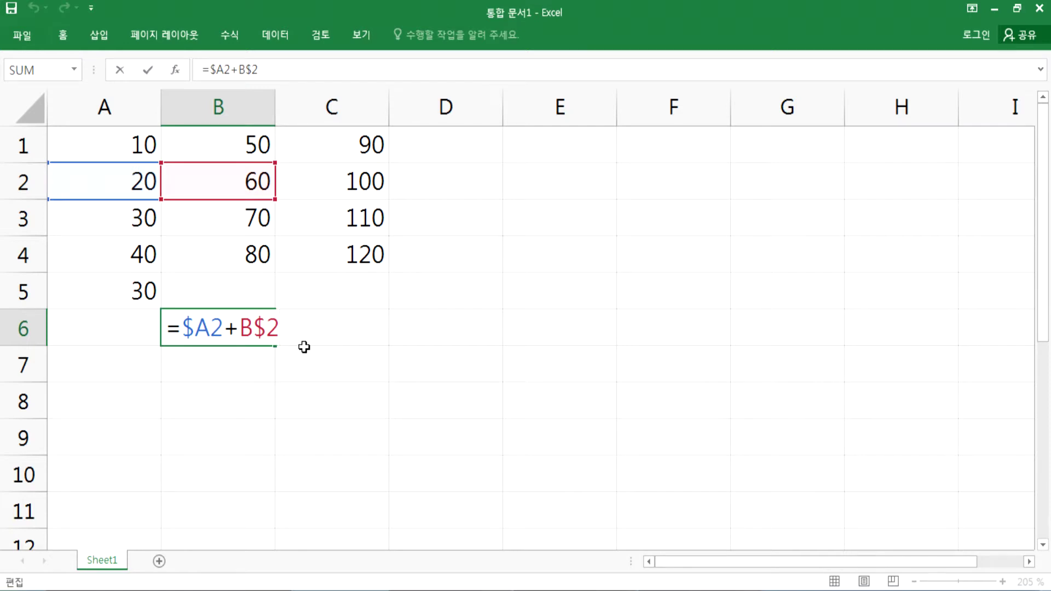
key("Escape")
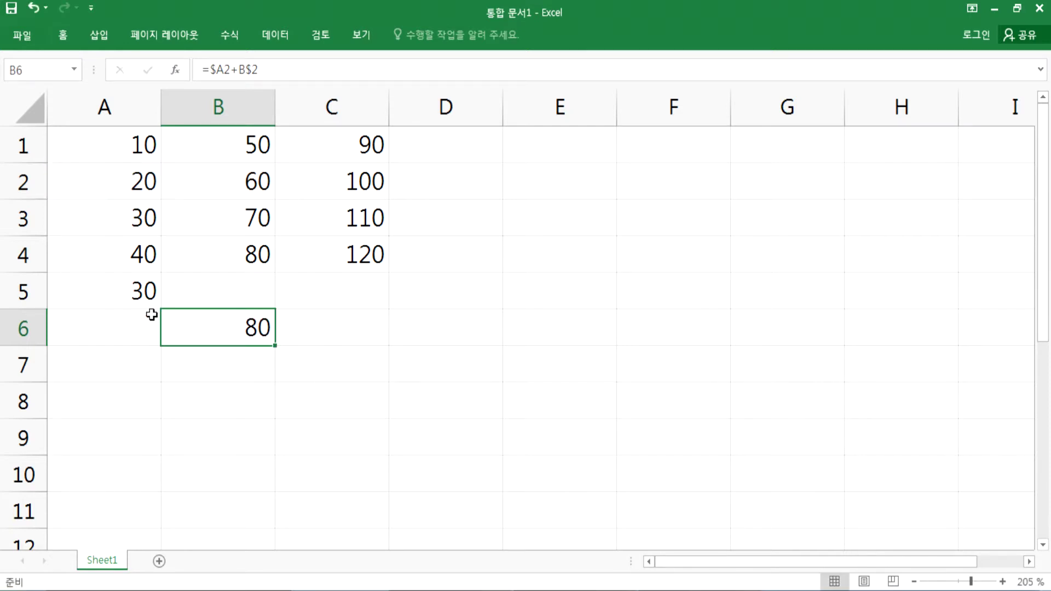
Step: Clear B6 and switch the reference types in A5's formula to make it =A$1+$A2
left_click(136, 296)
double_click(136, 296)
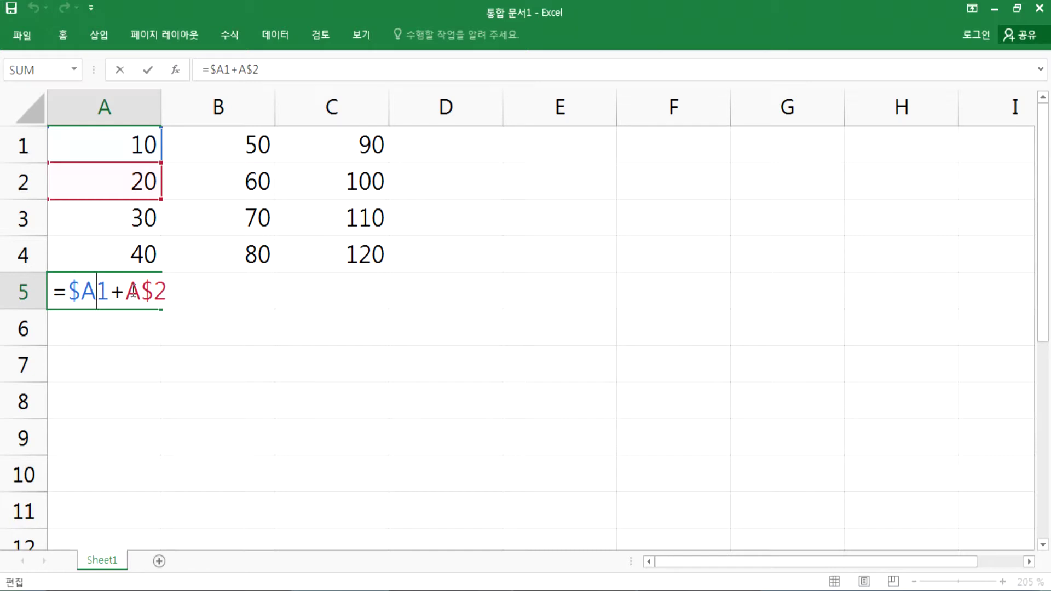
key("F4")
key("F4")
key("F4")
left_click(171, 291)
key("F4")
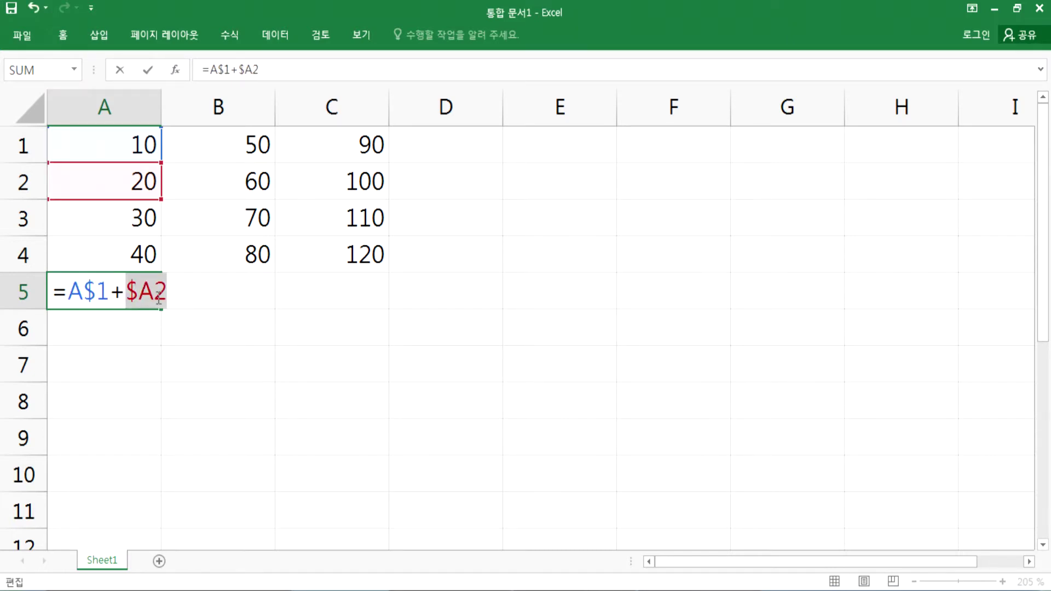
key("Return")
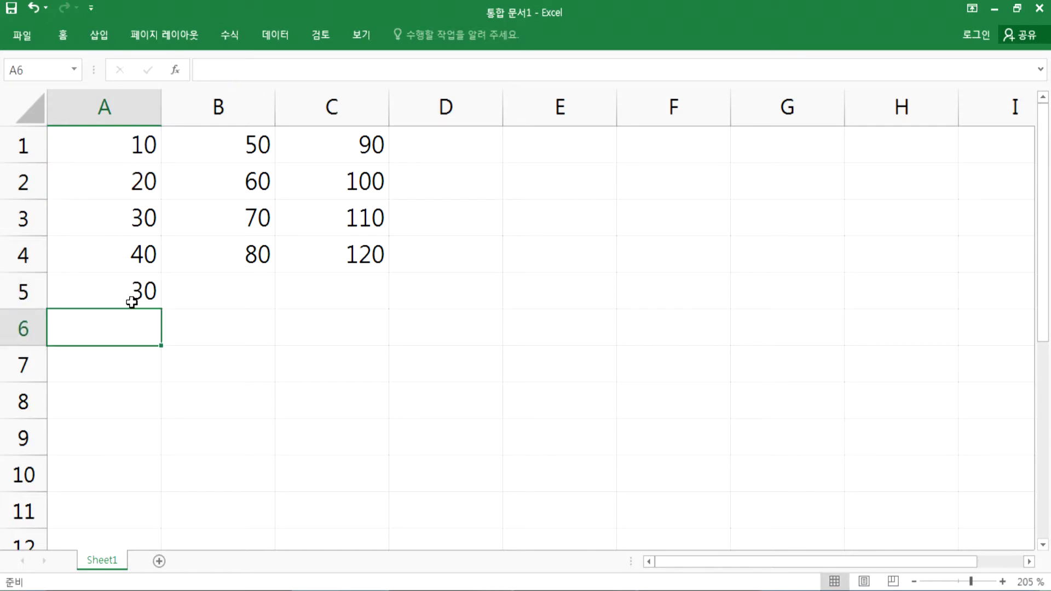
Step: Copy A5's formula =A$1+$A2 to C6 and check the references of the pasted formula
double_click(132, 297)
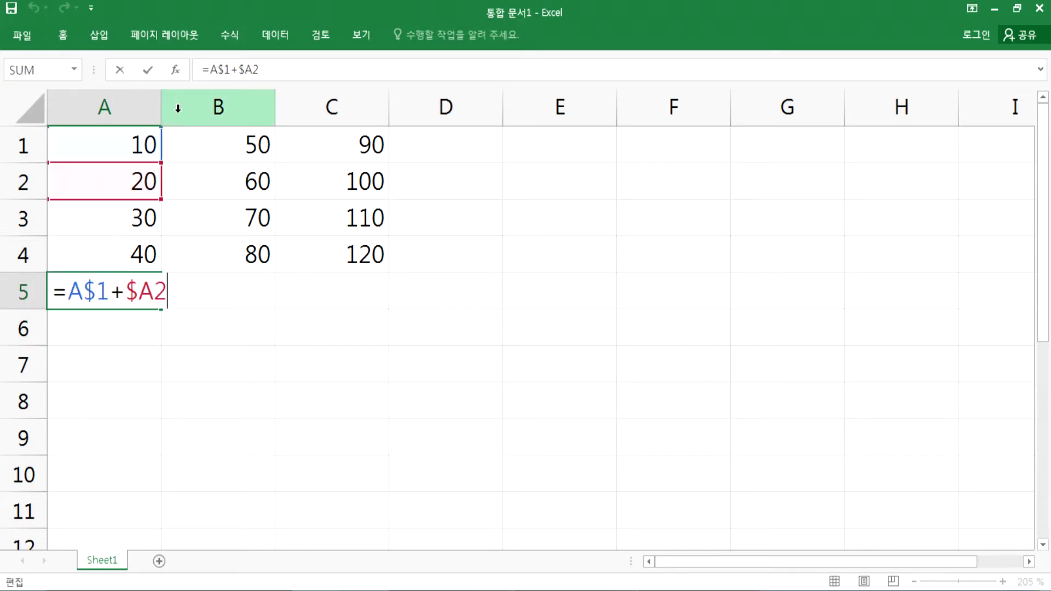
key("Return")
left_click(122, 277)
key("ctrl+c")
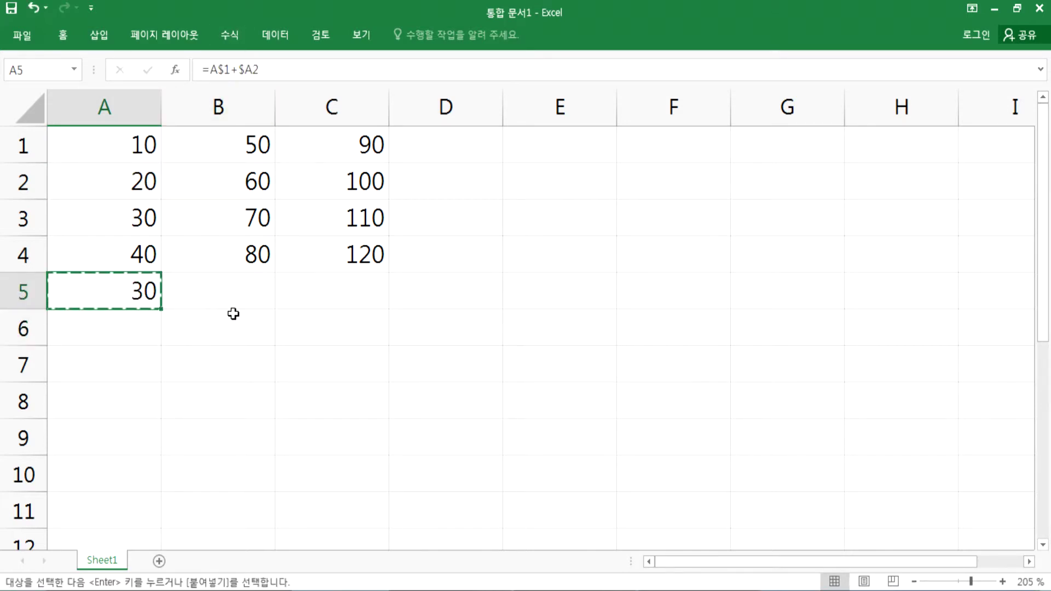
left_click(347, 327)
key("ctrl+v")
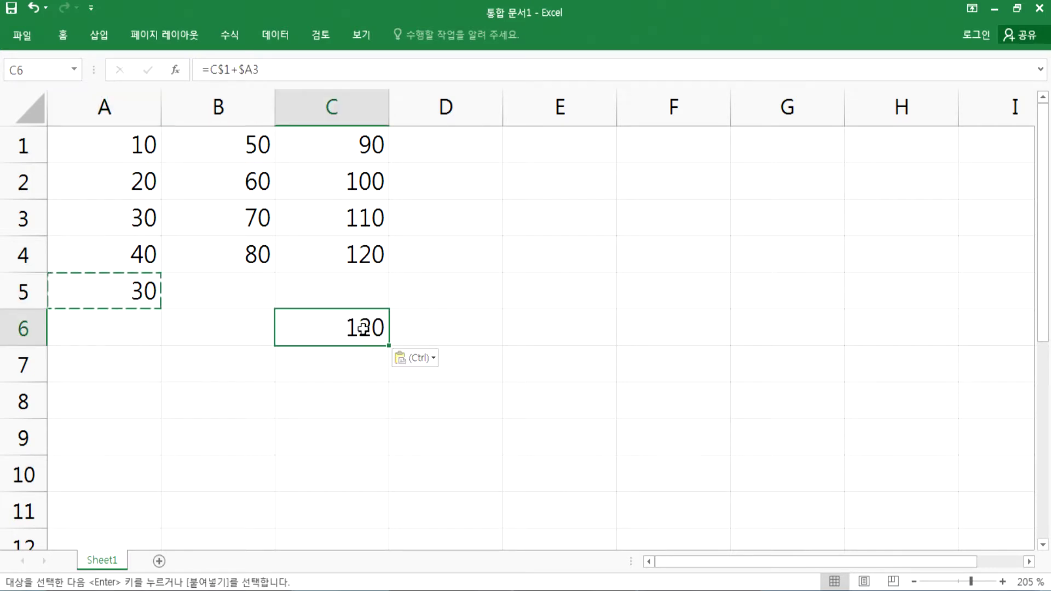
key("F2")
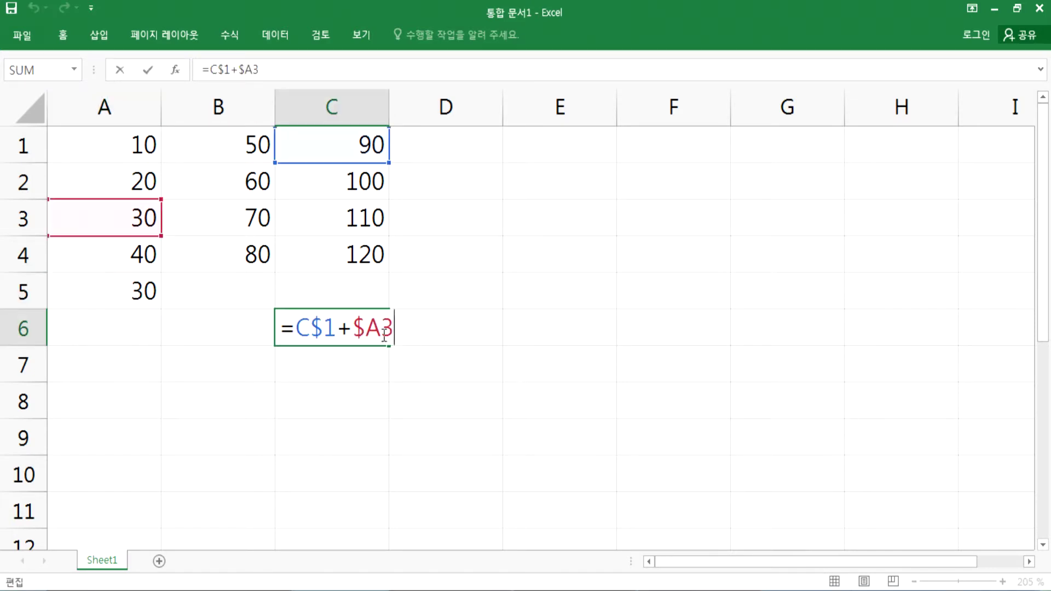
key("Escape")
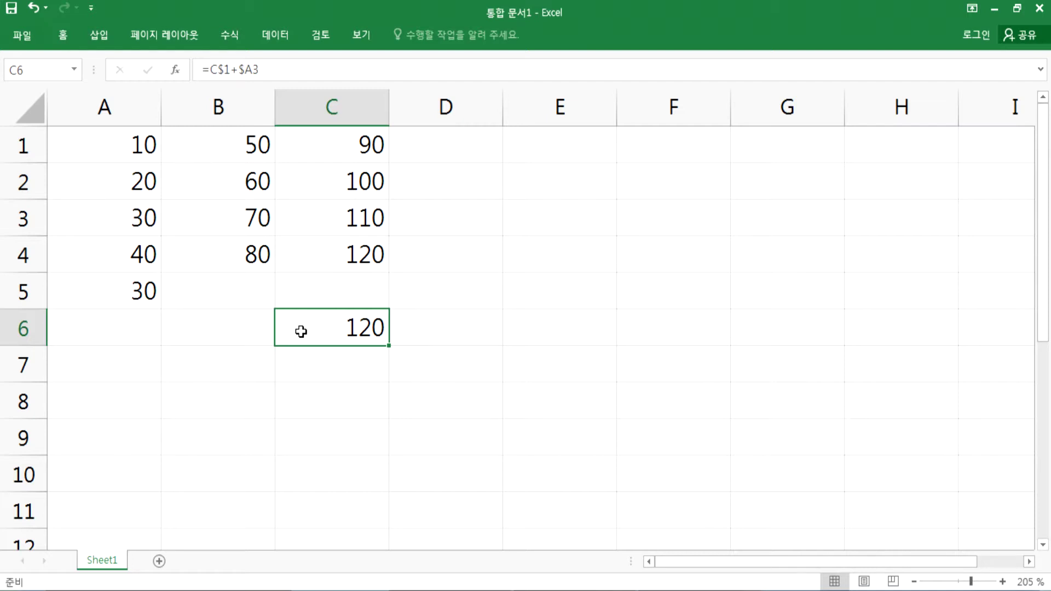
Step: Review A5's formula and trace the column and row offset from A5 to C6
double_click(113, 300)
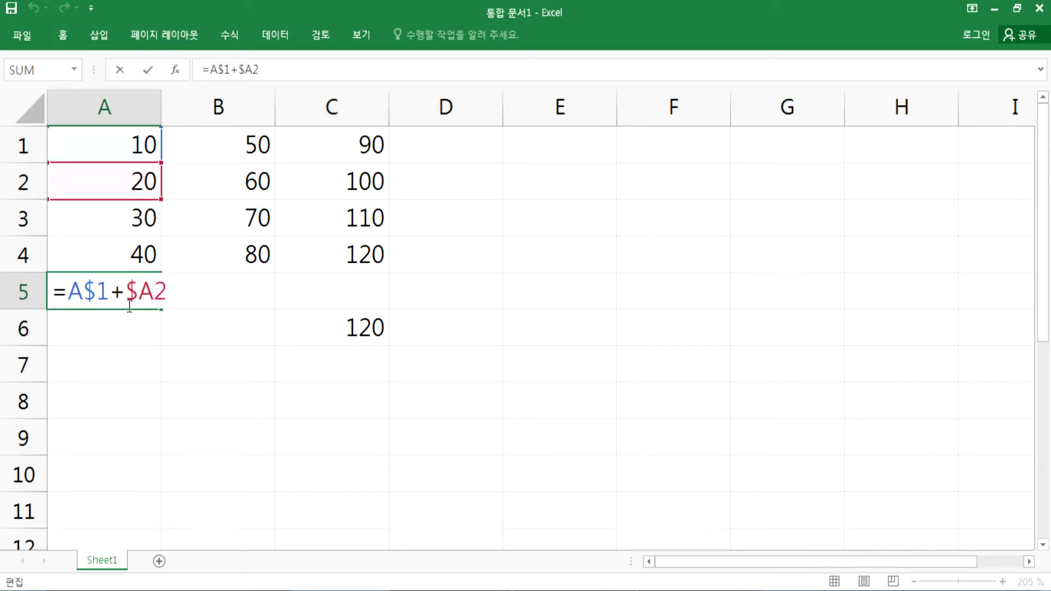
key("Escape")
left_click(193, 294)
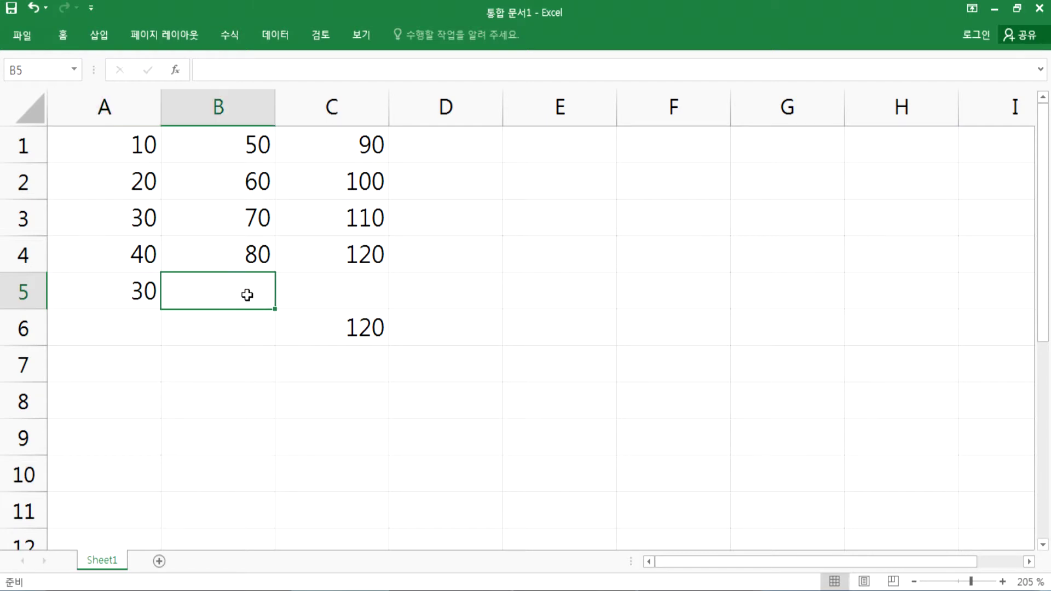
left_click(281, 295)
left_click(294, 322)
left_click(83, 286)
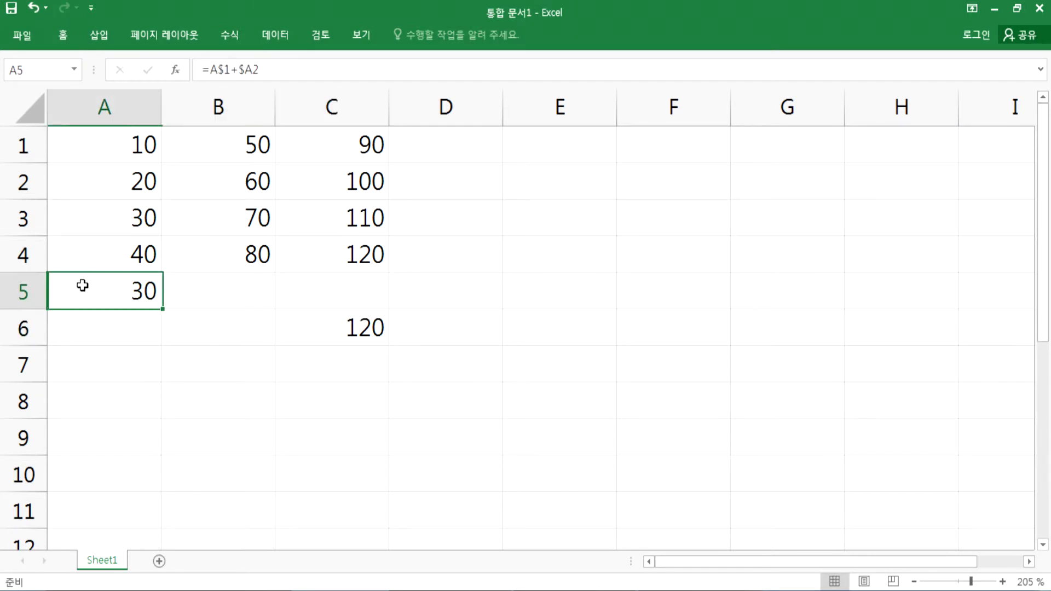
Step: Examine which parts of A$1 and $A2 in A5's formula are fixed and which are relative
double_click(83, 285)
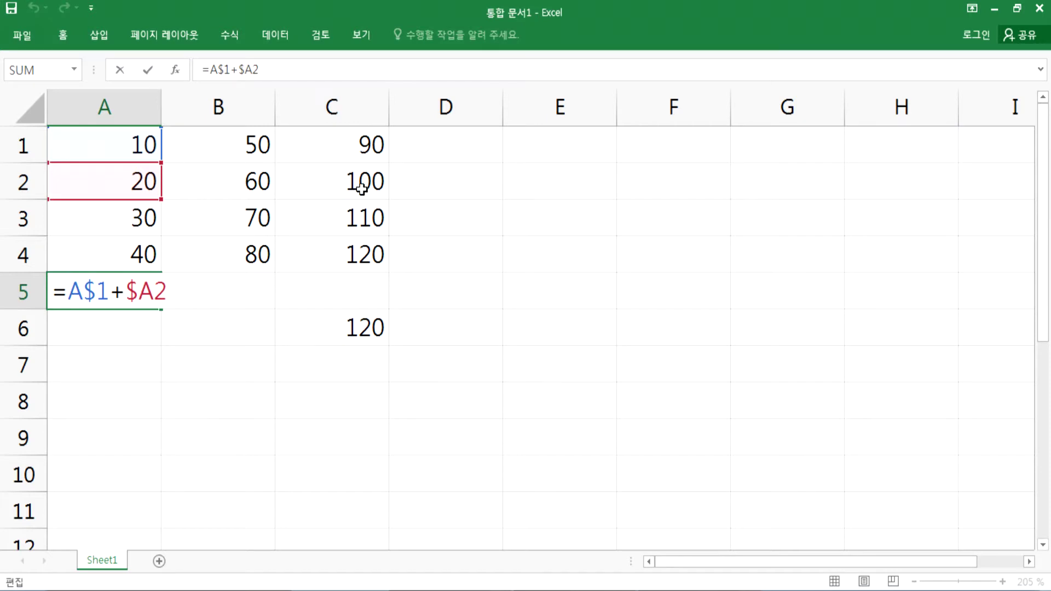
left_click_drag(83, 292, 105, 294)
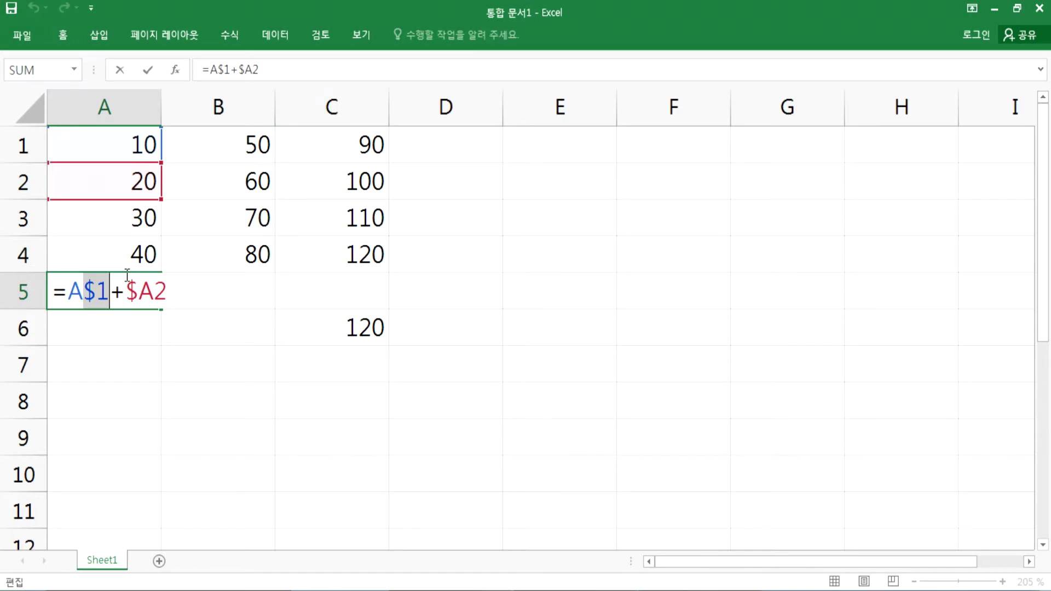
left_click(126, 292)
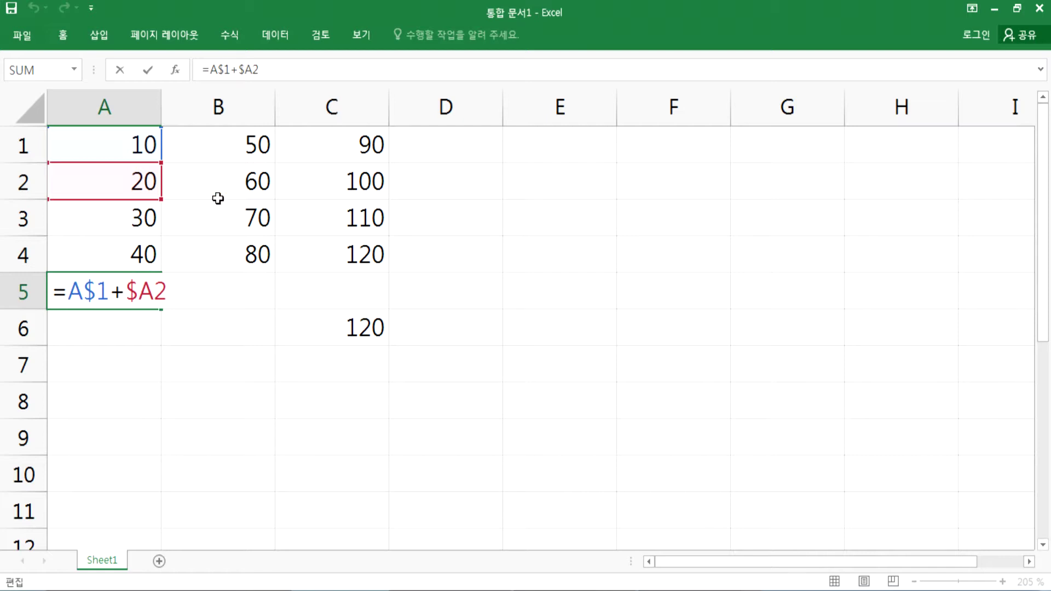
left_click(139, 281)
key("Escape")
Step: Trace how the references in C6's formula shift along row 1 and down column A from A1 and A2
double_click(331, 329)
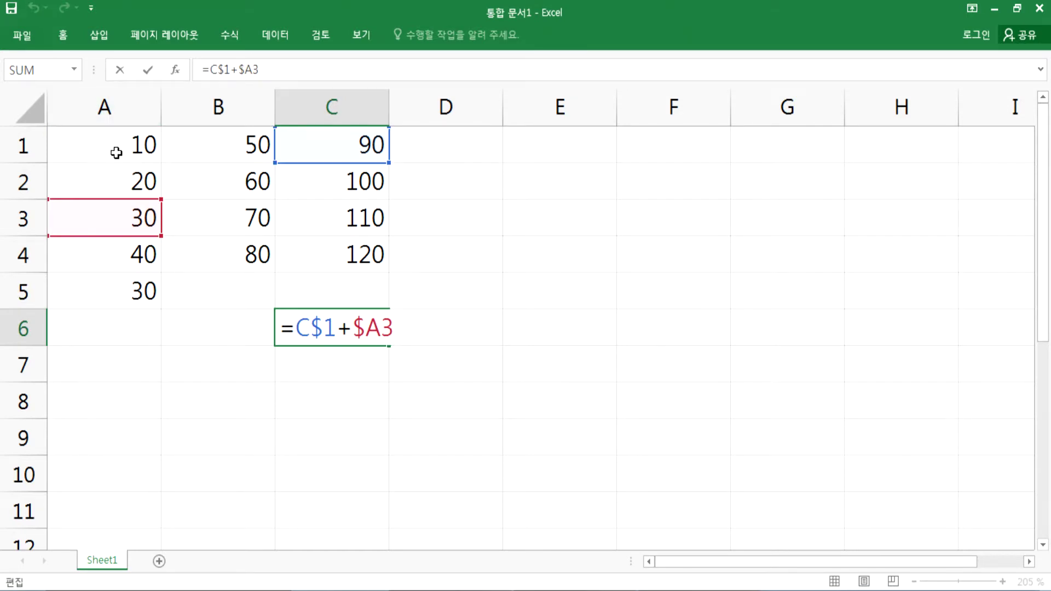
left_click(116, 153)
left_click(194, 143)
left_click(368, 143)
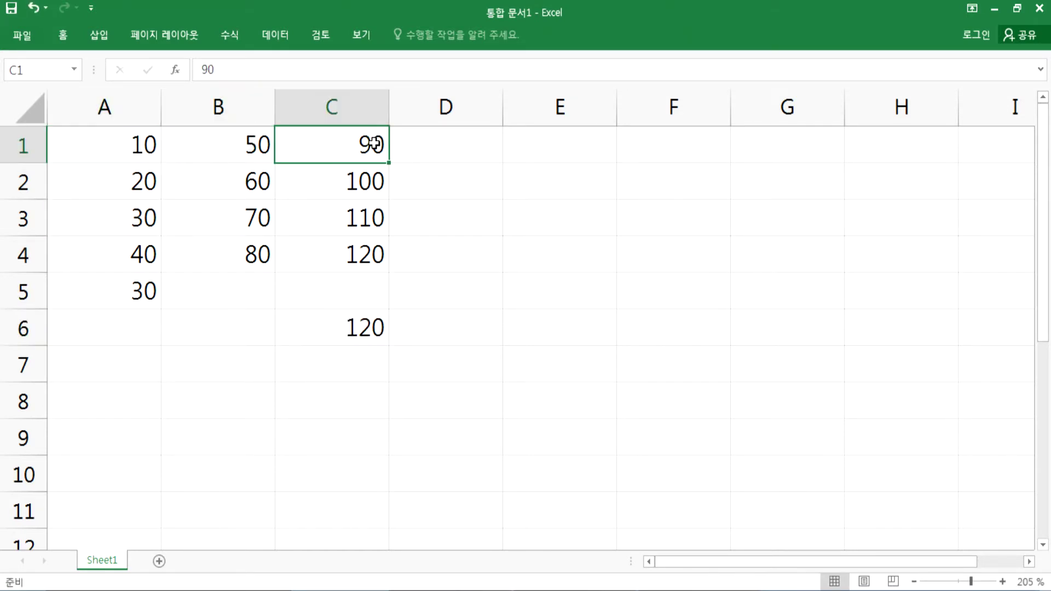
left_click(114, 193)
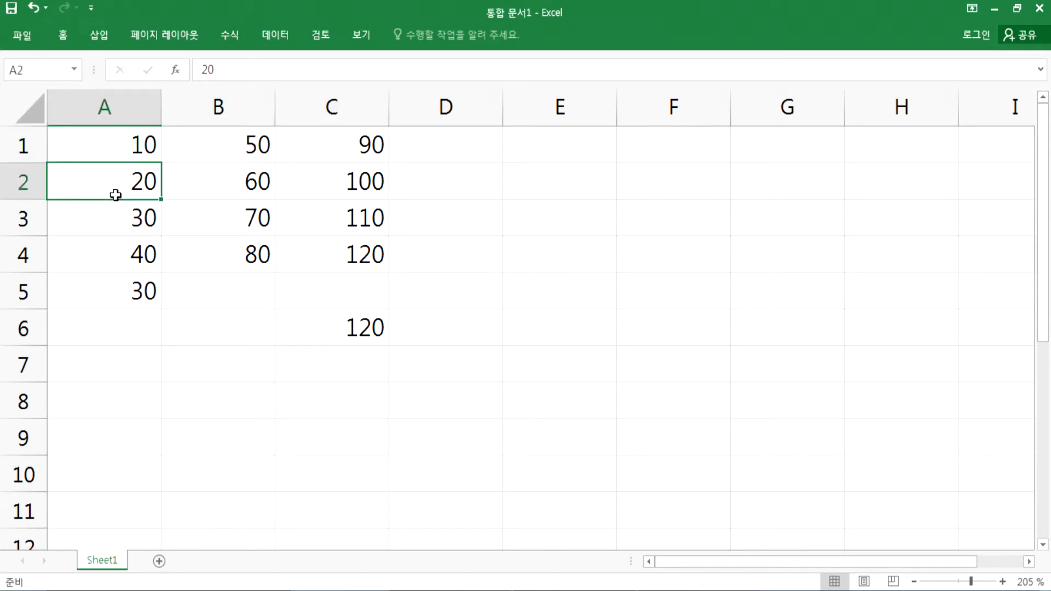
left_click(122, 224)
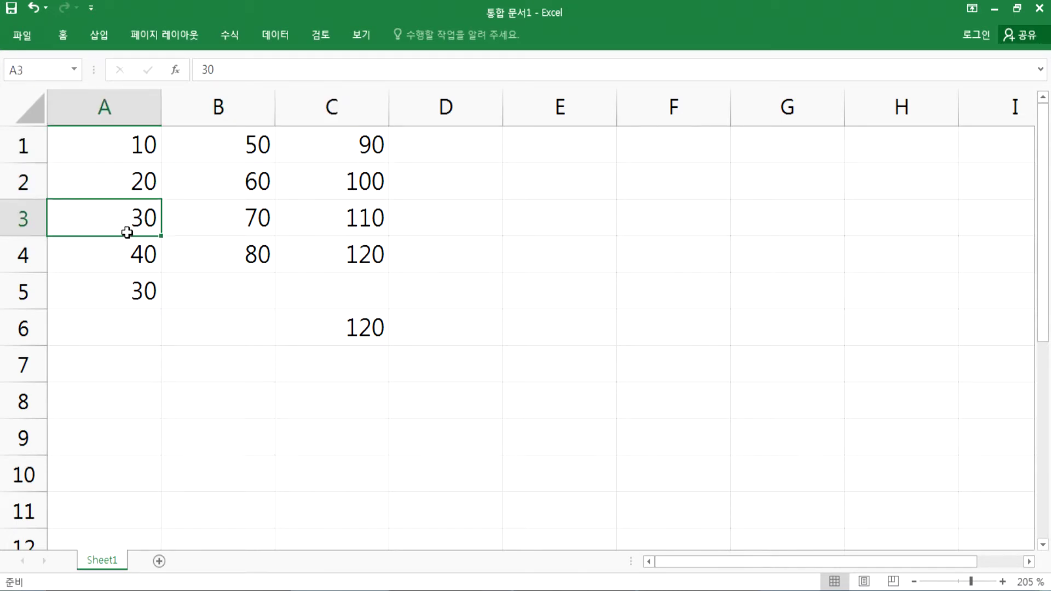
Step: Retrace the shift from A1 across to column C and recheck the references in C6's formula
left_click(108, 147)
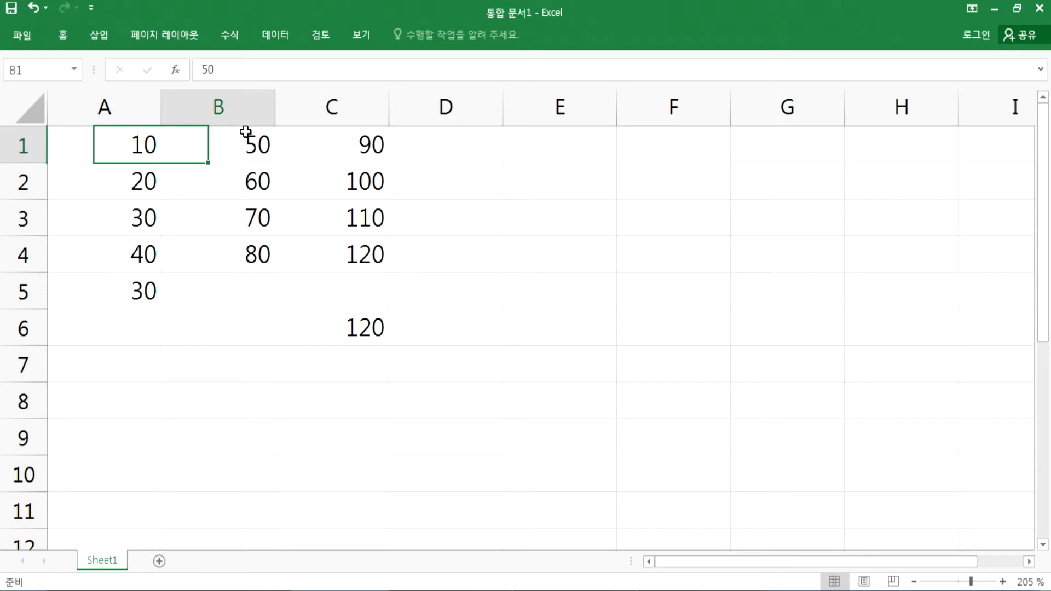
left_click(329, 120)
left_click(314, 148)
left_click(312, 177)
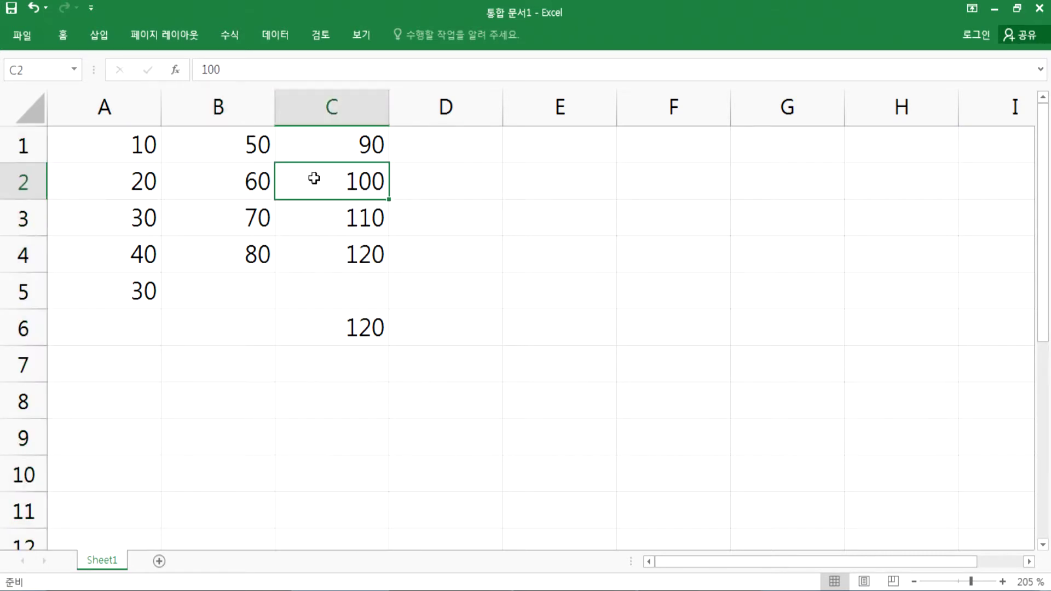
left_click(325, 331)
key("F2")
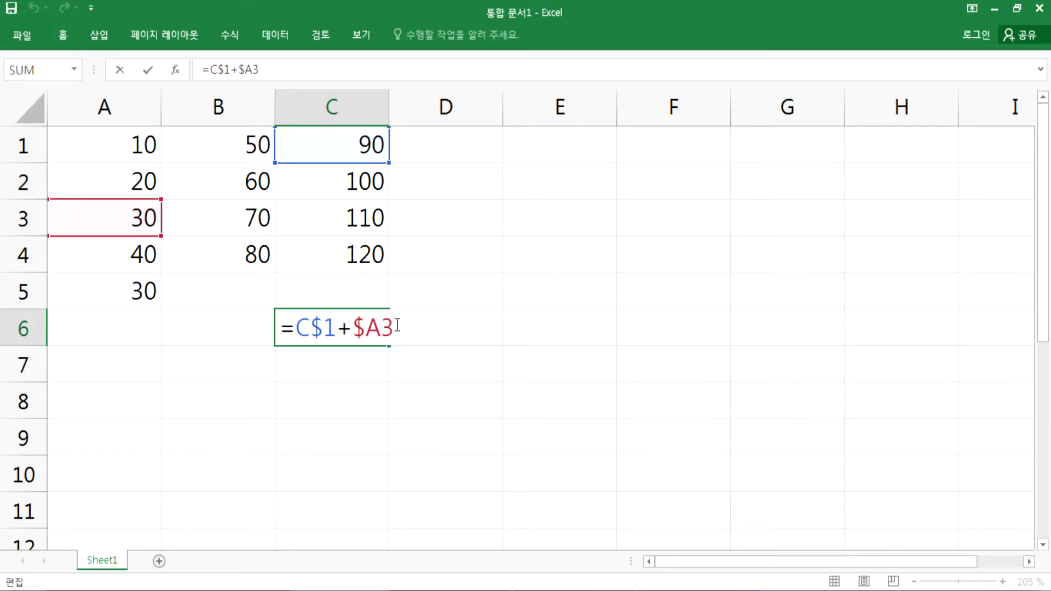
key("Escape")
double_click(119, 301)
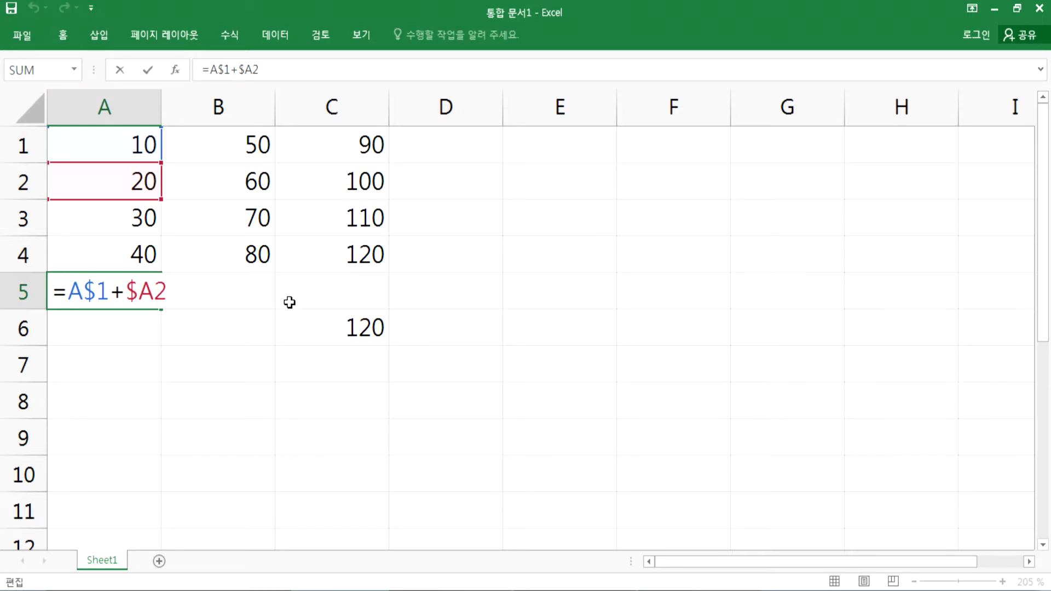
left_click(97, 287)
key("Left")
type("3")
key("Delete")
key("Escape")
Step: Change the second reference in A5's formula to $A3 and commit =A$1+$A3
key("F2")
type("3")
key("Delete")
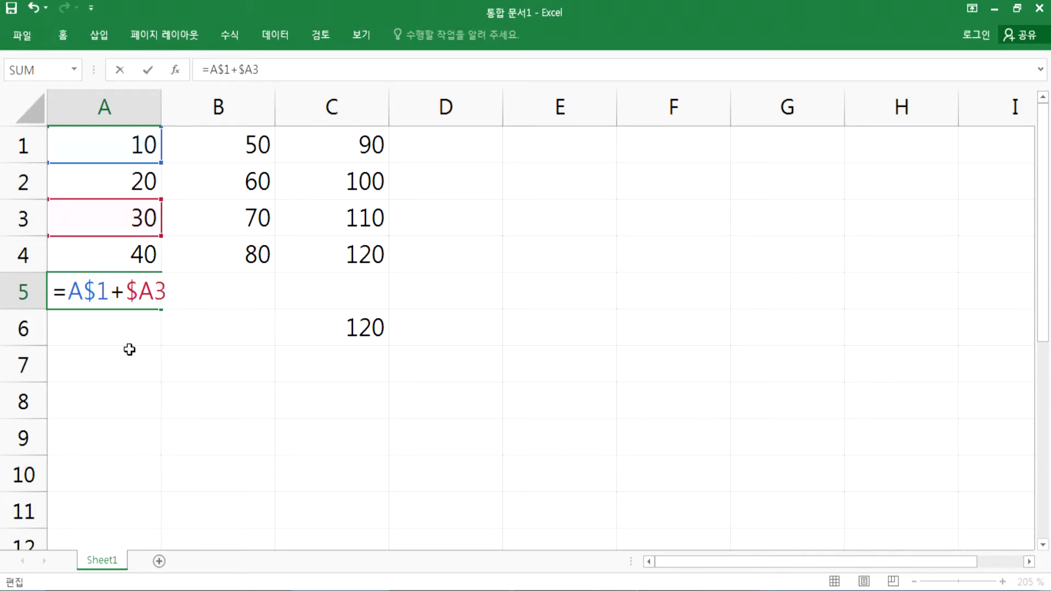
key("Return")
key("Up")
Step: Copy A5's formula =A$1+$A3 to C6, replacing the formula there
key("F2")
key("Escape")
key("ctrl+c")
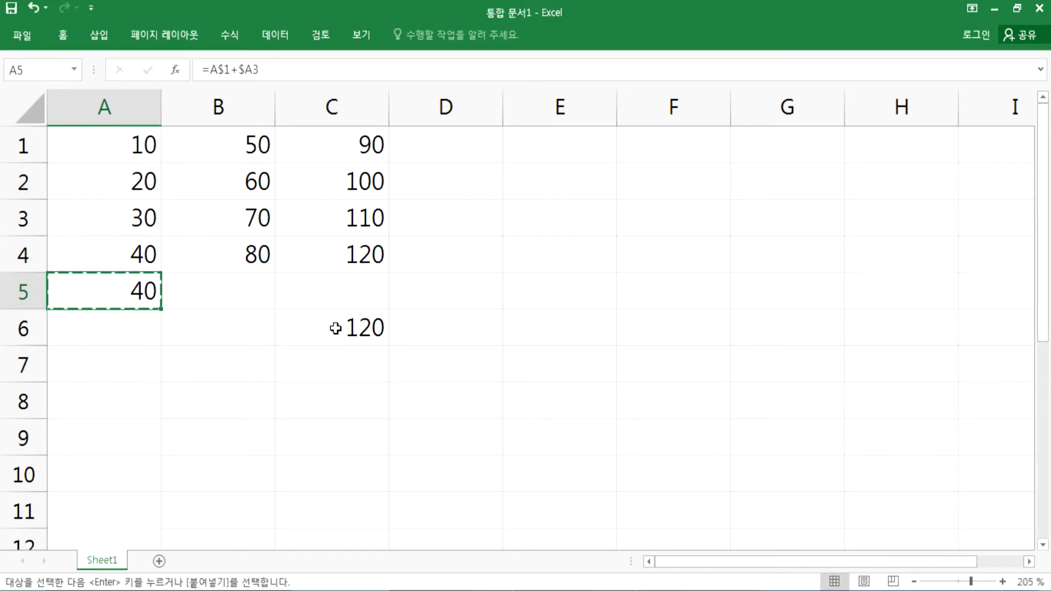
left_click(335, 328)
key("ctrl+v")
key("Escape")
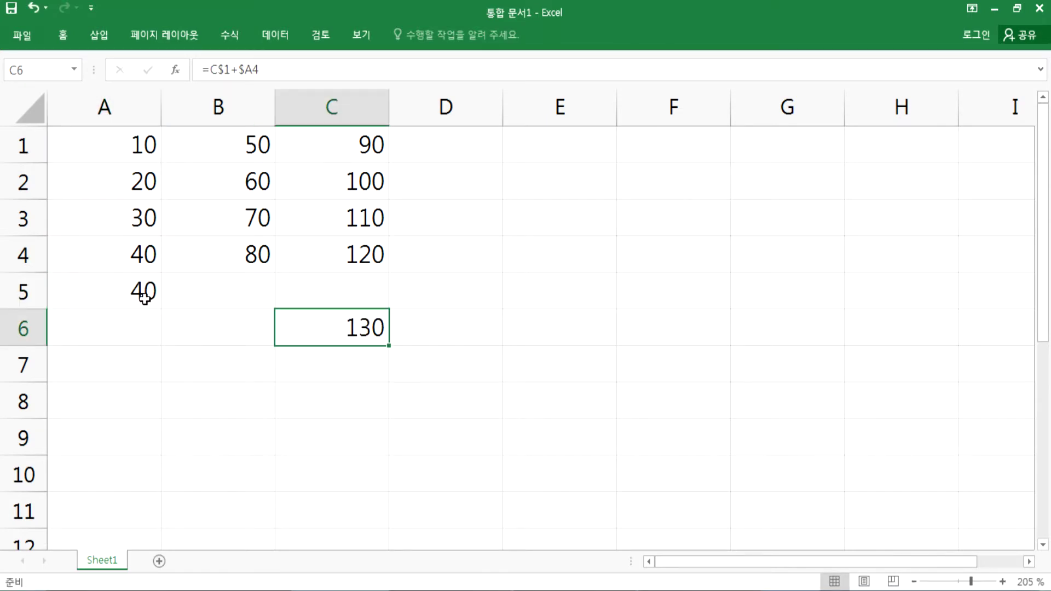
Step: Open A5's formula =A$1+$A3 and examine how its A$1 and $A3 references are fixed
double_click(148, 301)
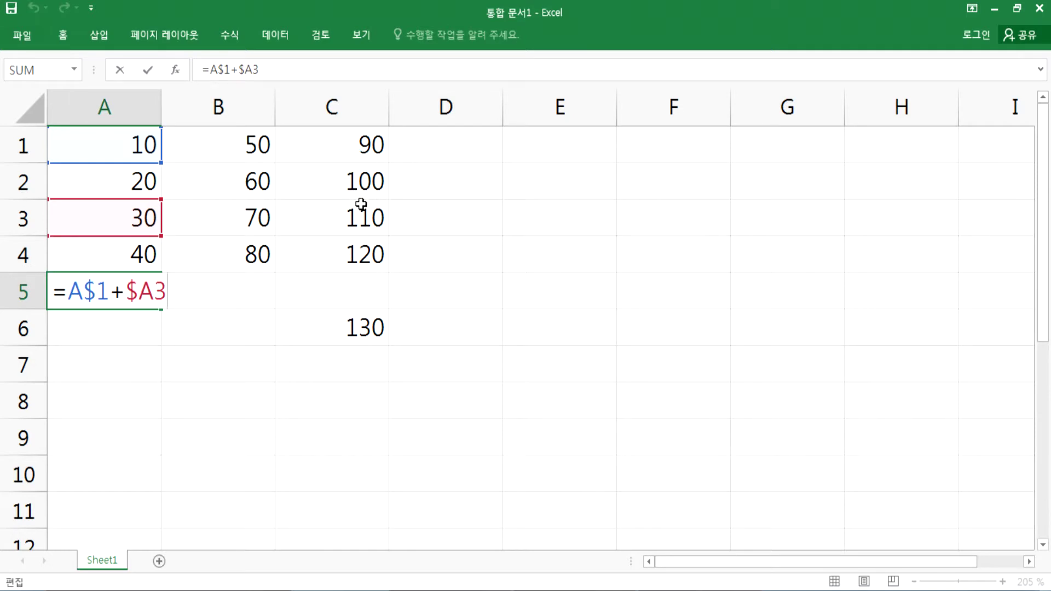
left_click_drag(109, 291, 74, 285)
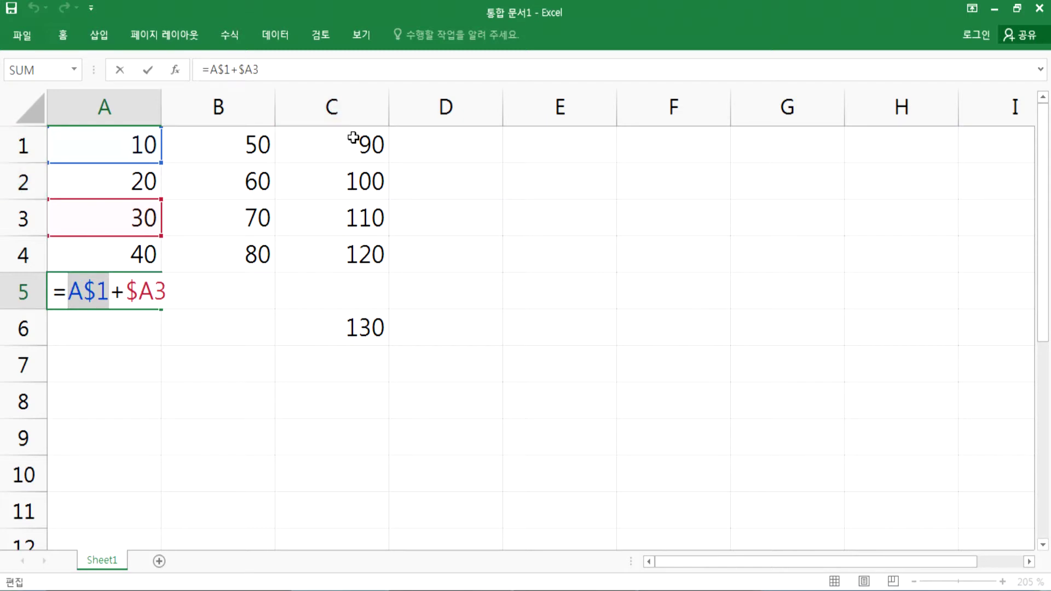
left_click(128, 295)
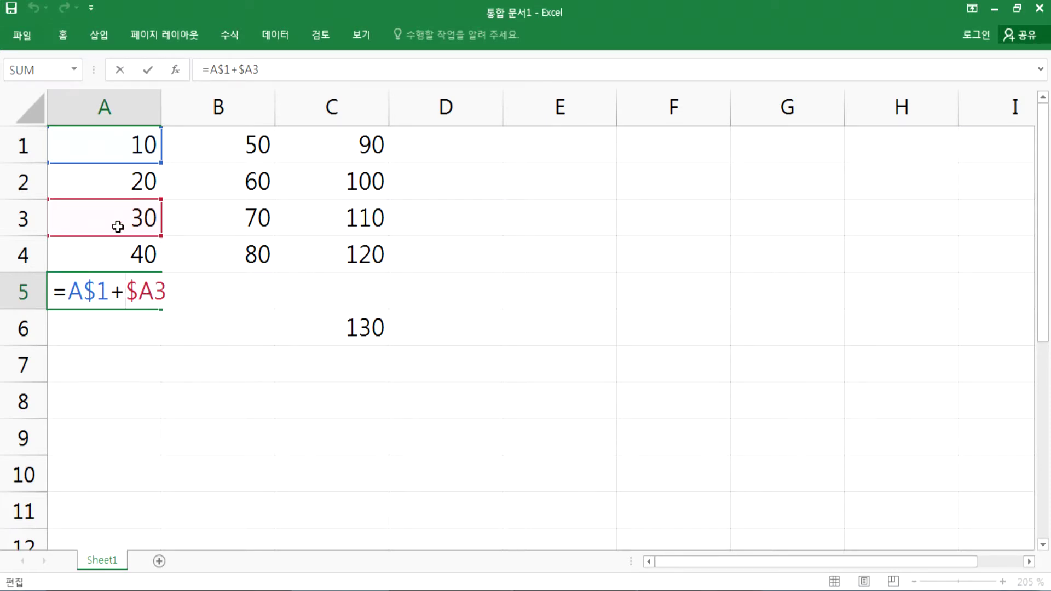
left_click_drag(155, 290, 166, 291)
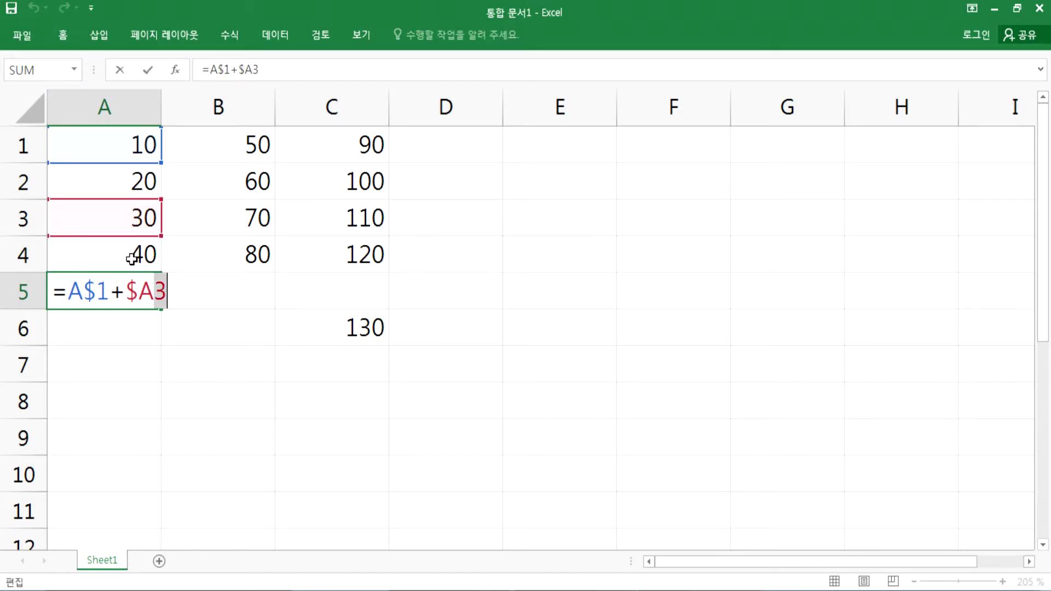
Step: Inspect the copied formula in C6, compare it with A5's formula, and leave both formulas as they are
left_click(369, 330)
double_click(370, 332)
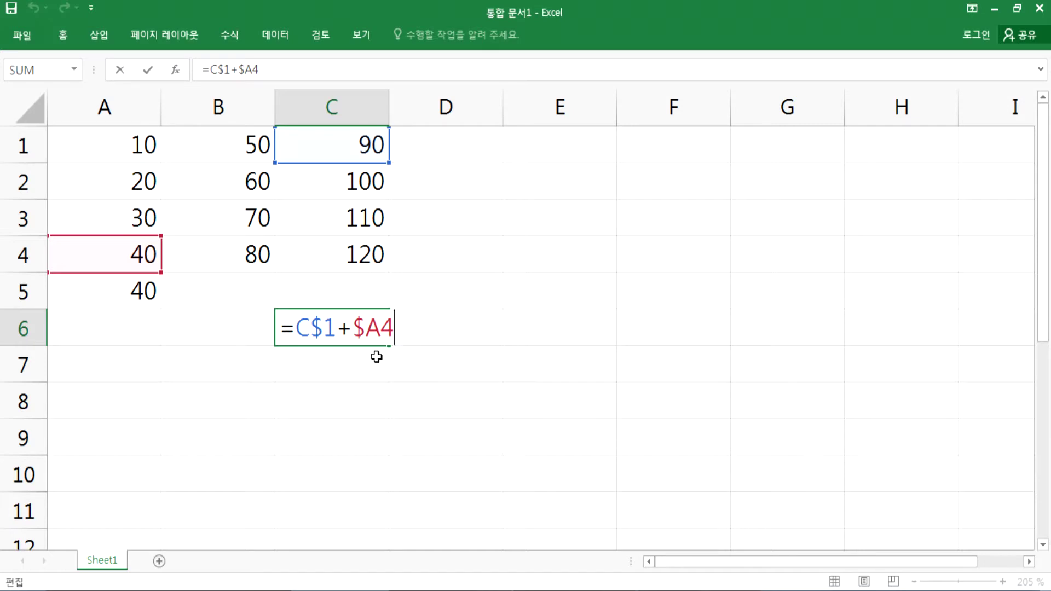
key("Escape")
left_click(141, 290)
double_click(140, 290)
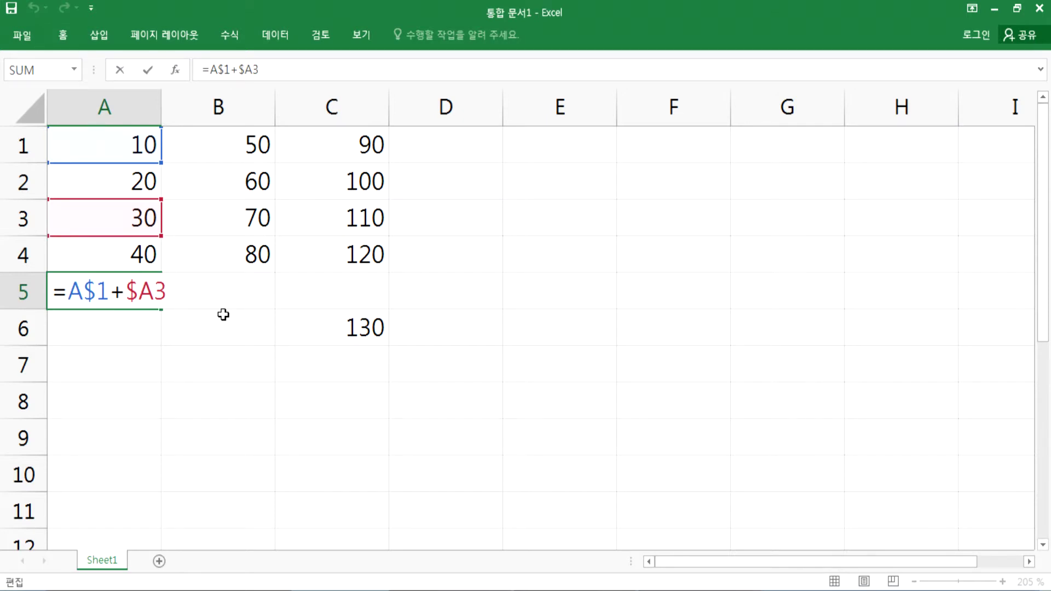
key("ctrl+Return")
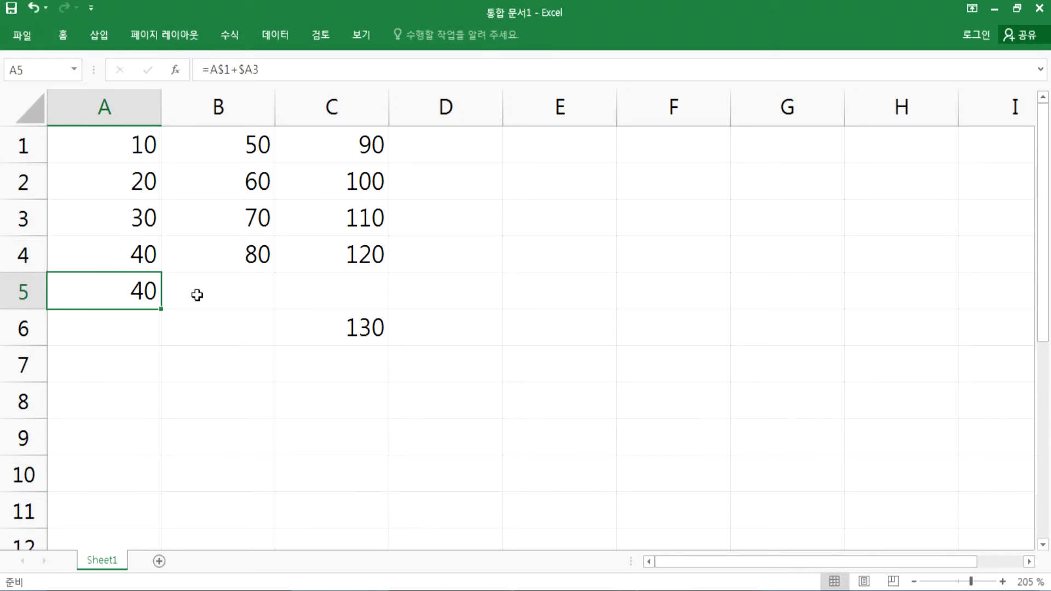
Step: Switch to Notepad to review the notes on cell reference types, and return to the Excel workbook
left_click(475, 590)
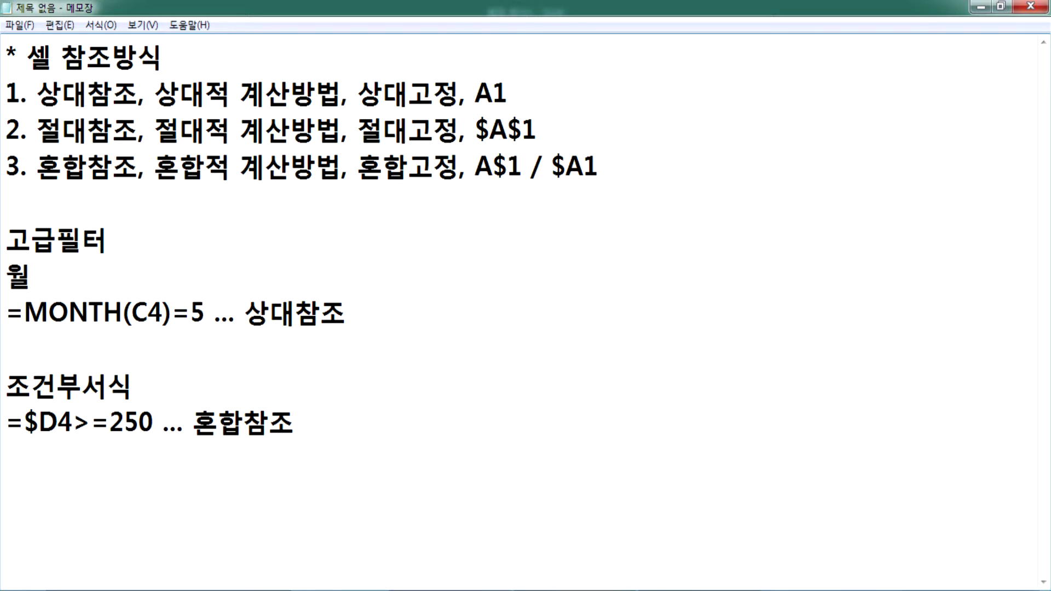
left_click(638, 588)
left_click(30, 41)
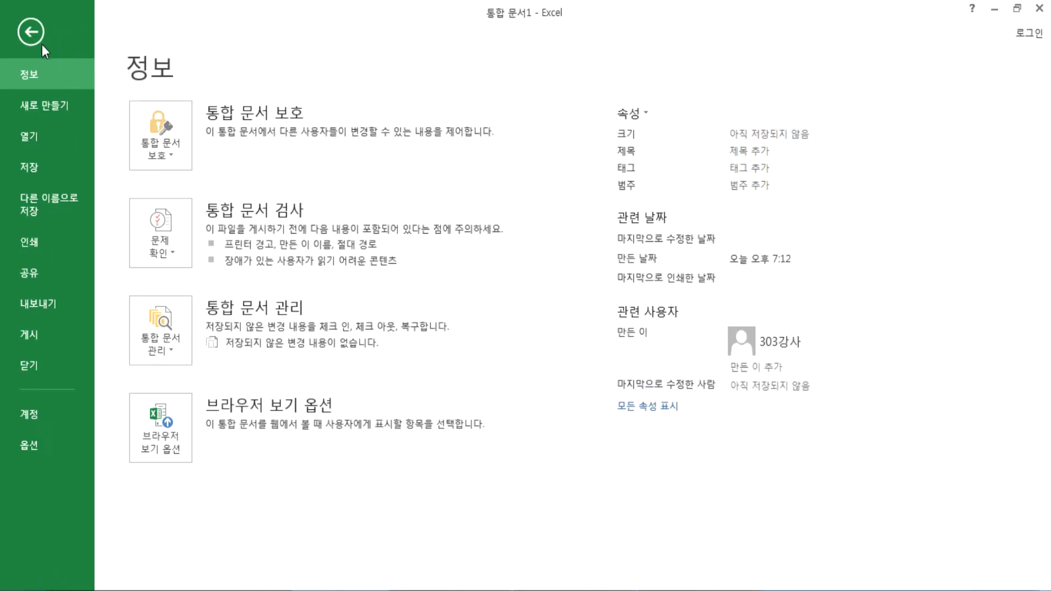
left_click(31, 136)
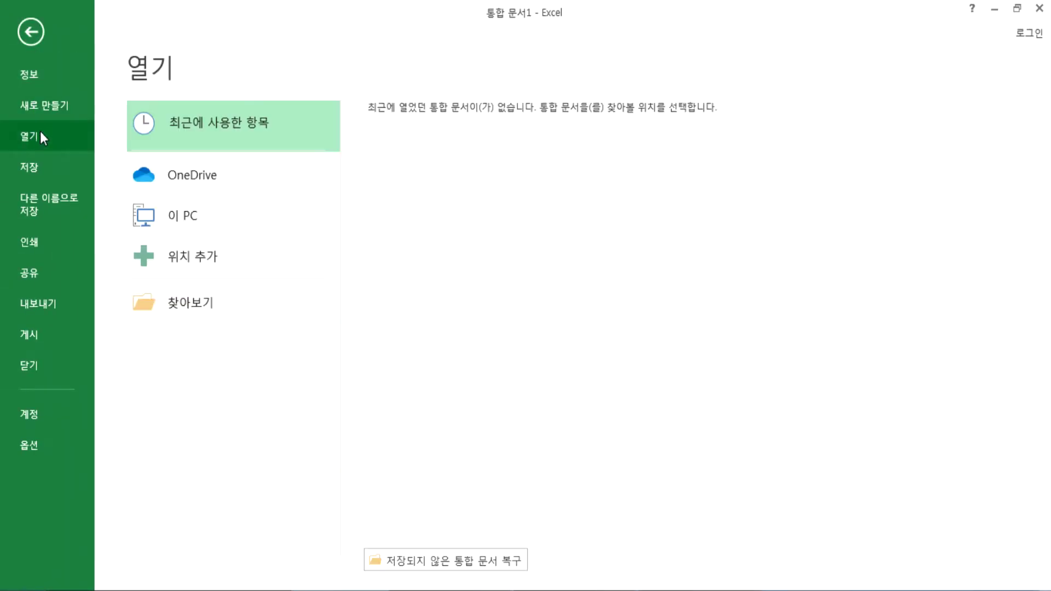
key("Escape")
Step: Add the Open command to the Quick Access Toolbar and use it to show the file-opening options
left_click(89, 8)
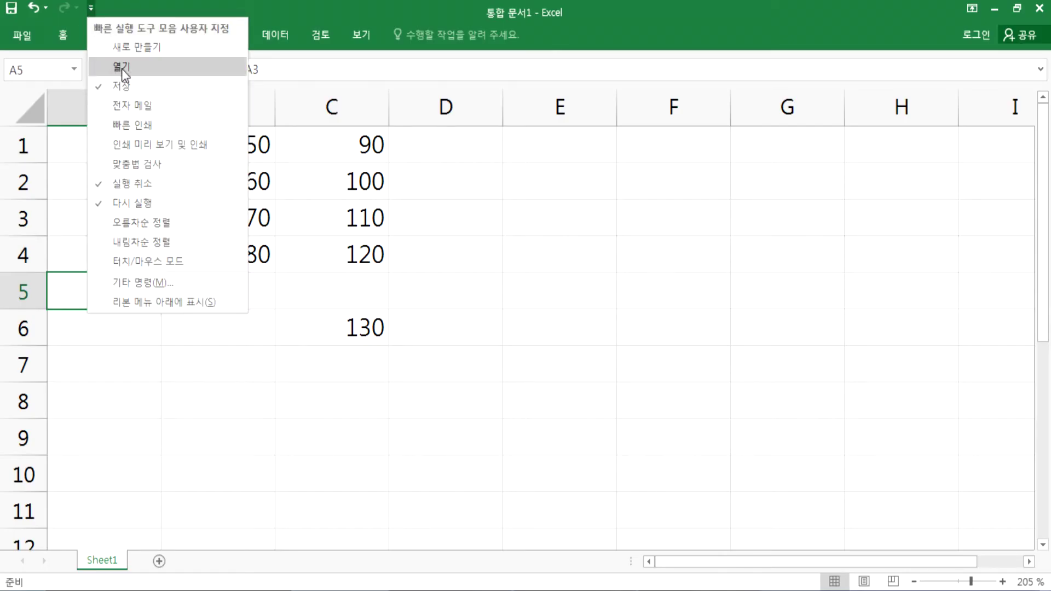
left_click(122, 68)
left_click(94, 8)
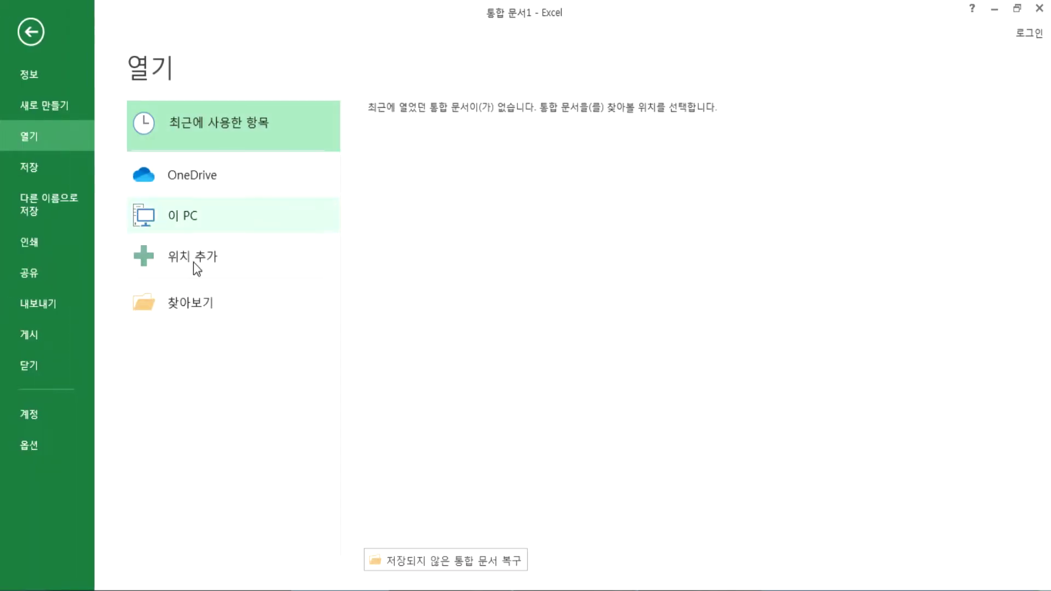
Step: Browse for a workbook on the computer and go to the 강사자료실 (D:) drive
left_click(190, 302)
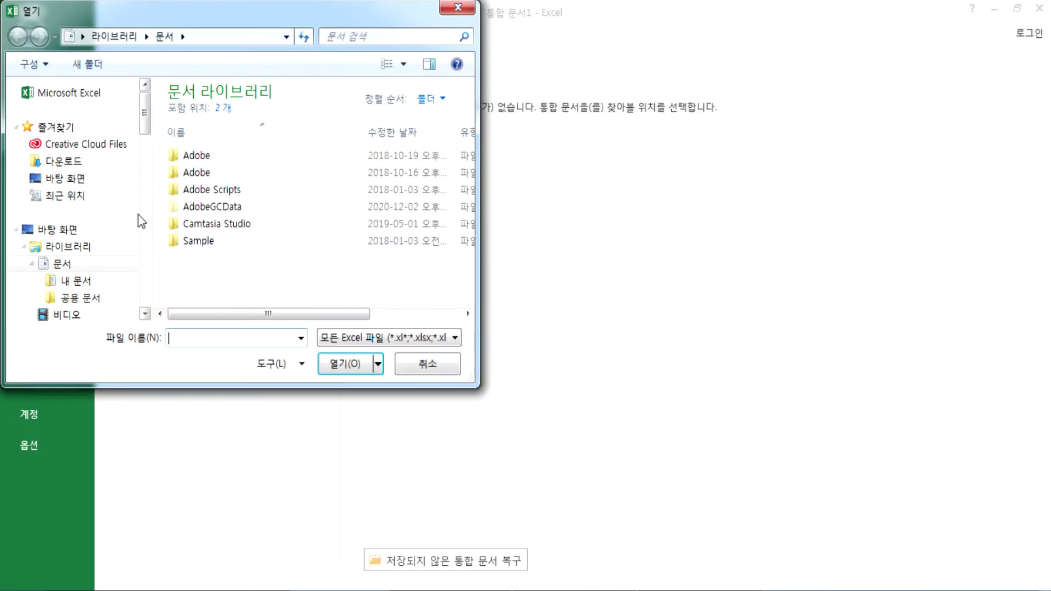
left_click_drag(145, 113, 148, 230)
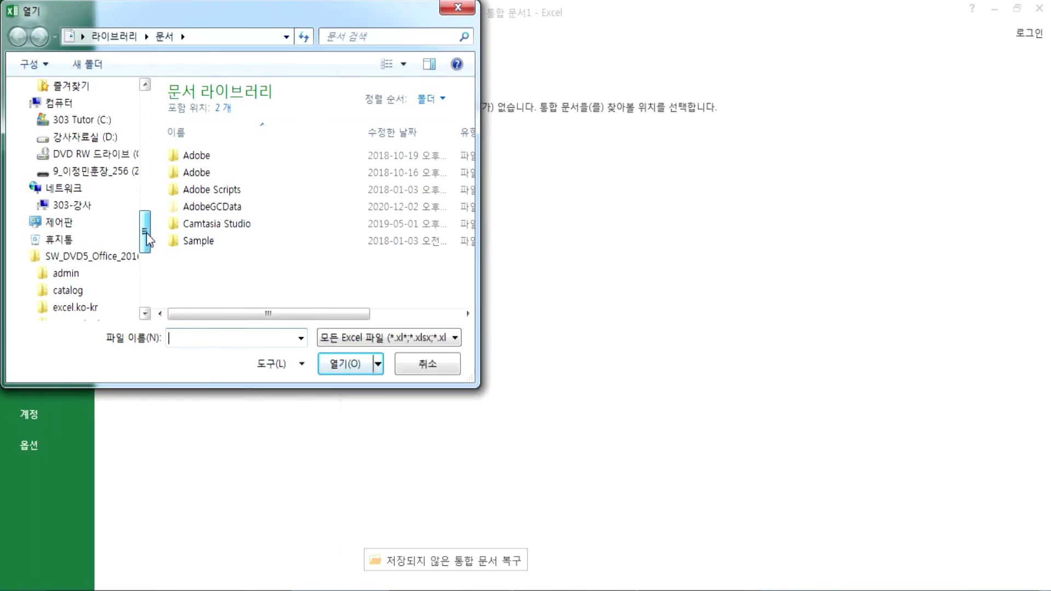
left_click(91, 172)
left_click(83, 153)
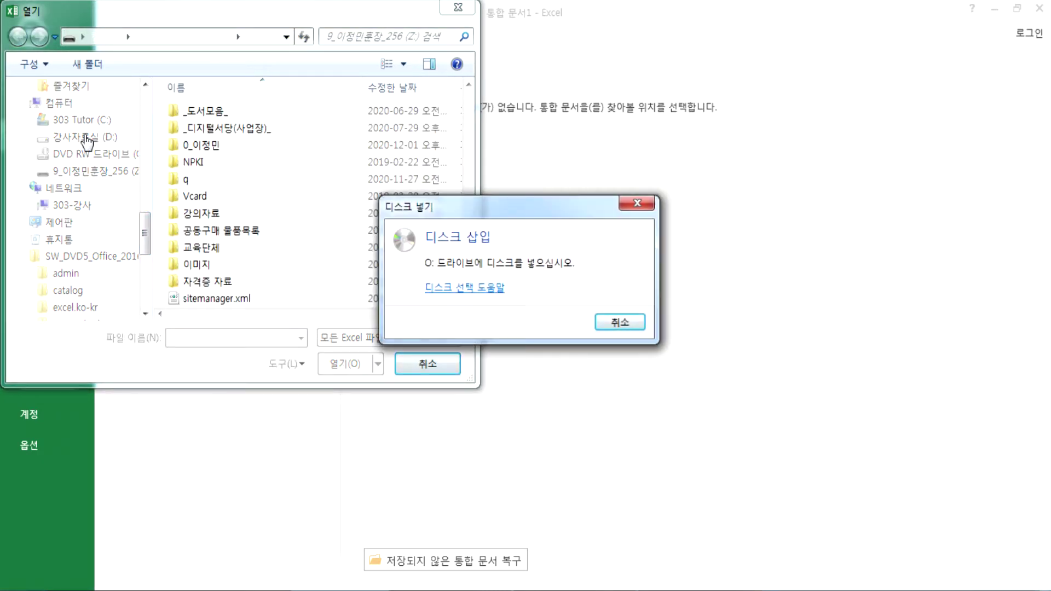
left_click(620, 323)
left_click(82, 137)
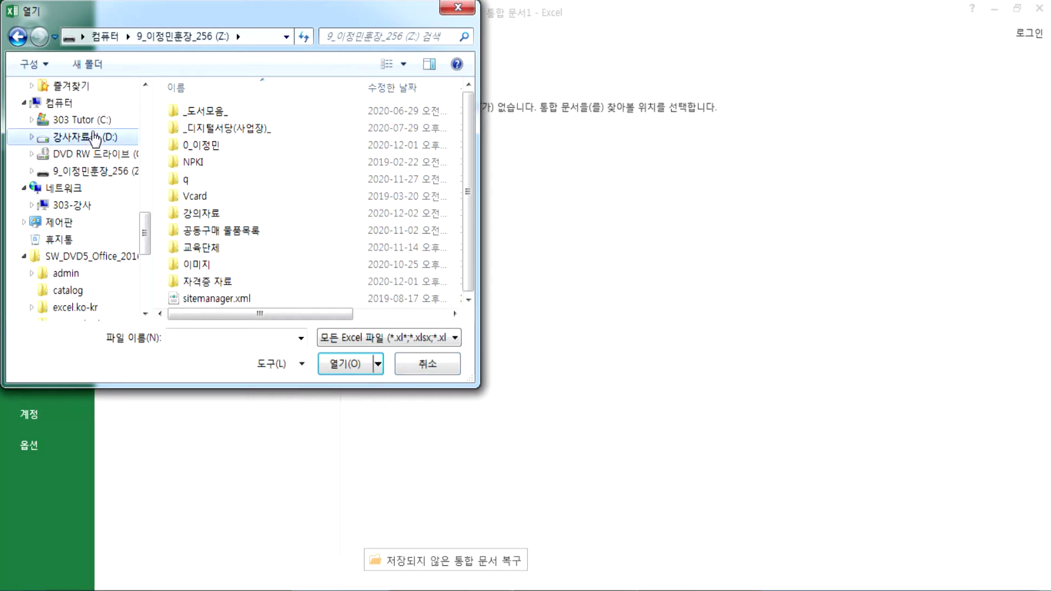
Step: Open the workbook 섹션05문제.xlsm from the 01 섹션 folder inside 길벗컴활2급
left_click(194, 187)
left_click(194, 194)
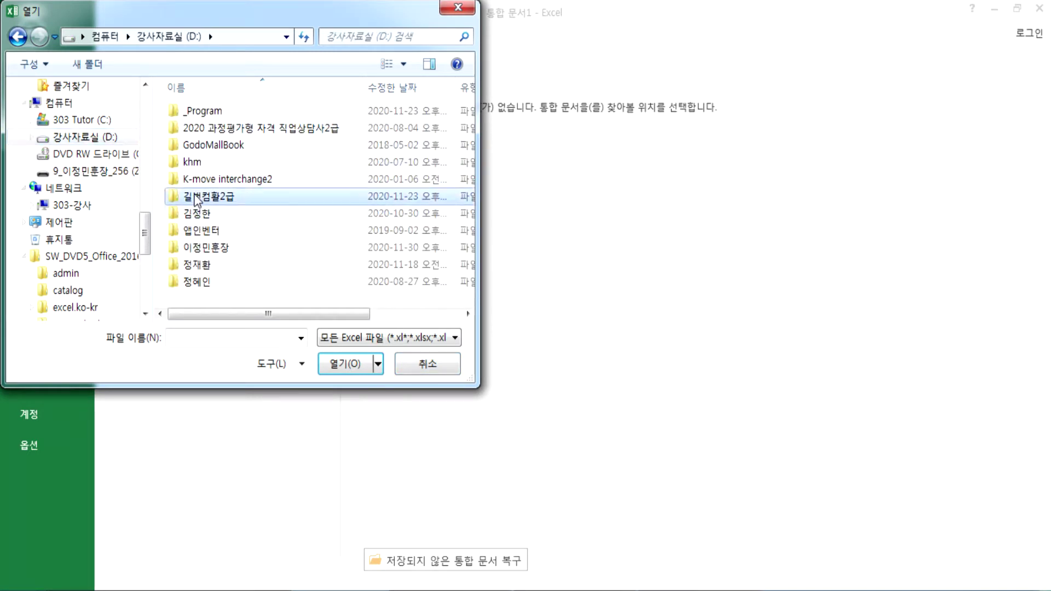
double_click(196, 198)
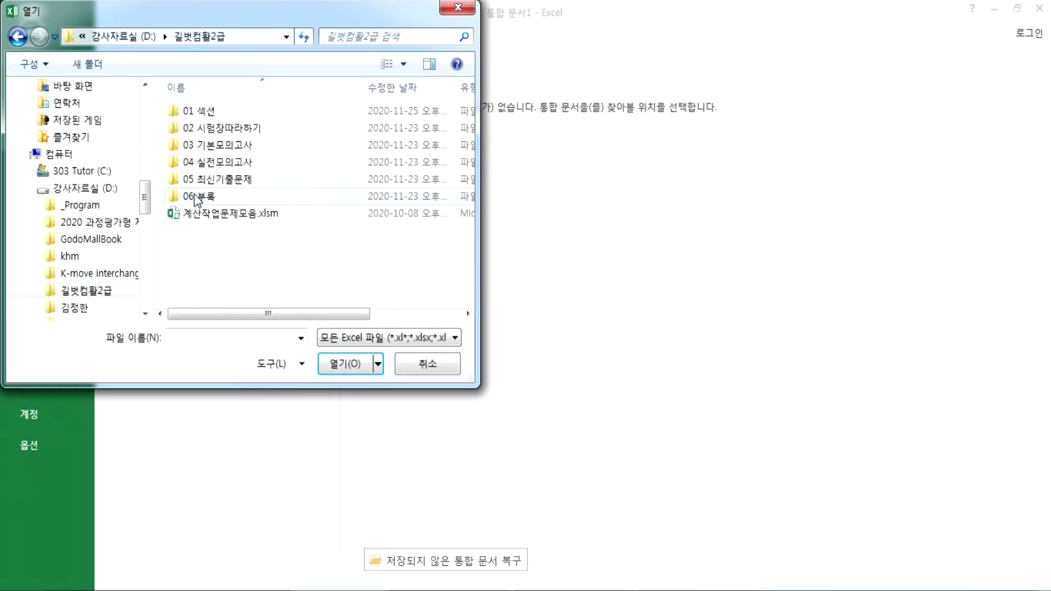
left_click(207, 114)
double_click(207, 114)
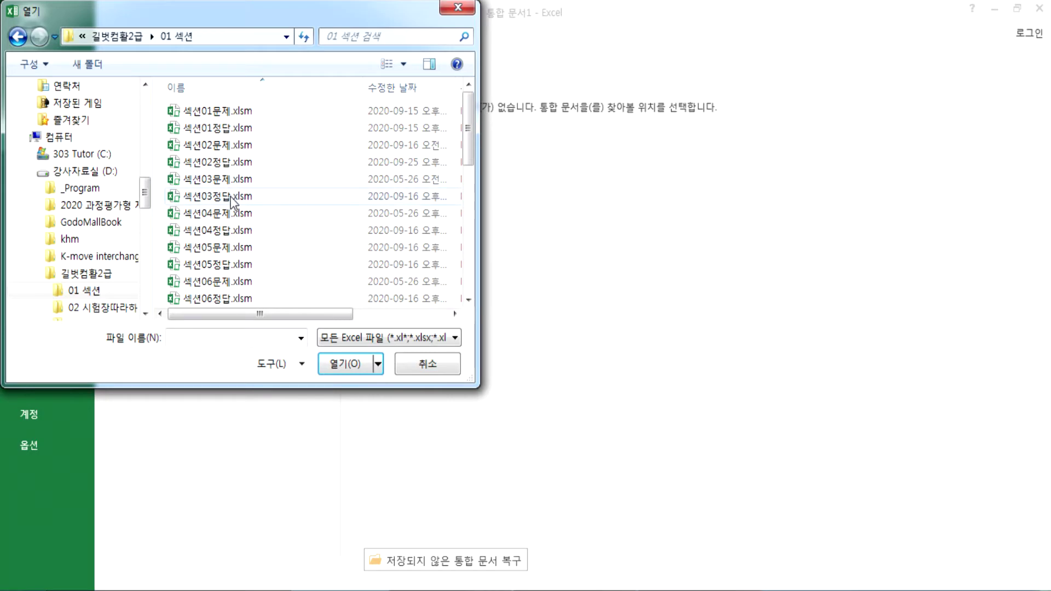
double_click(224, 249)
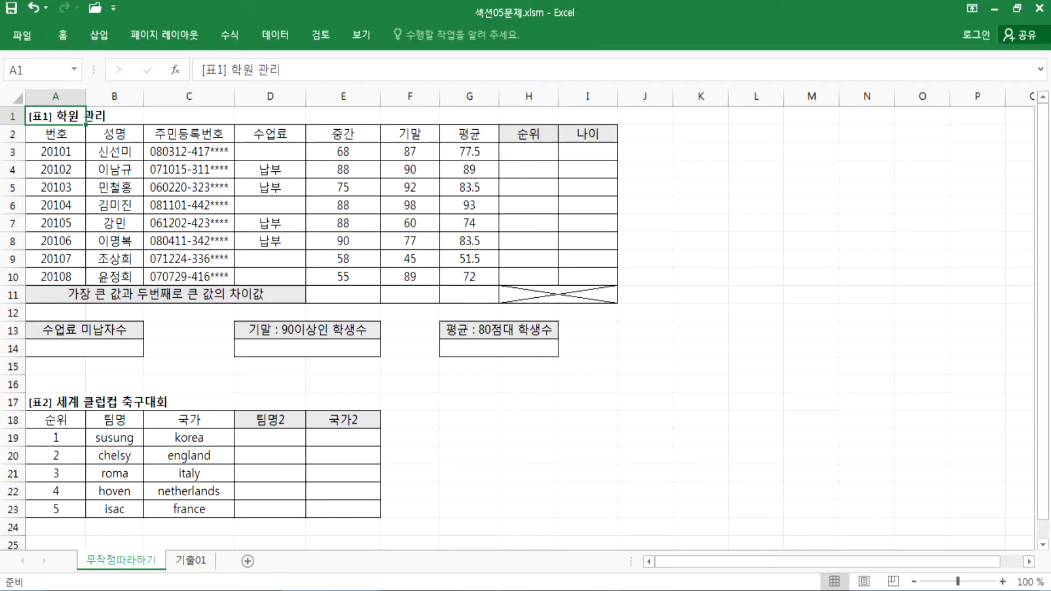
Step: Enlarge the sheet to 160% and begin E11's formula with =MAX(E3:E10) for the 중간 scores
scroll(144, 192, "up", 4)
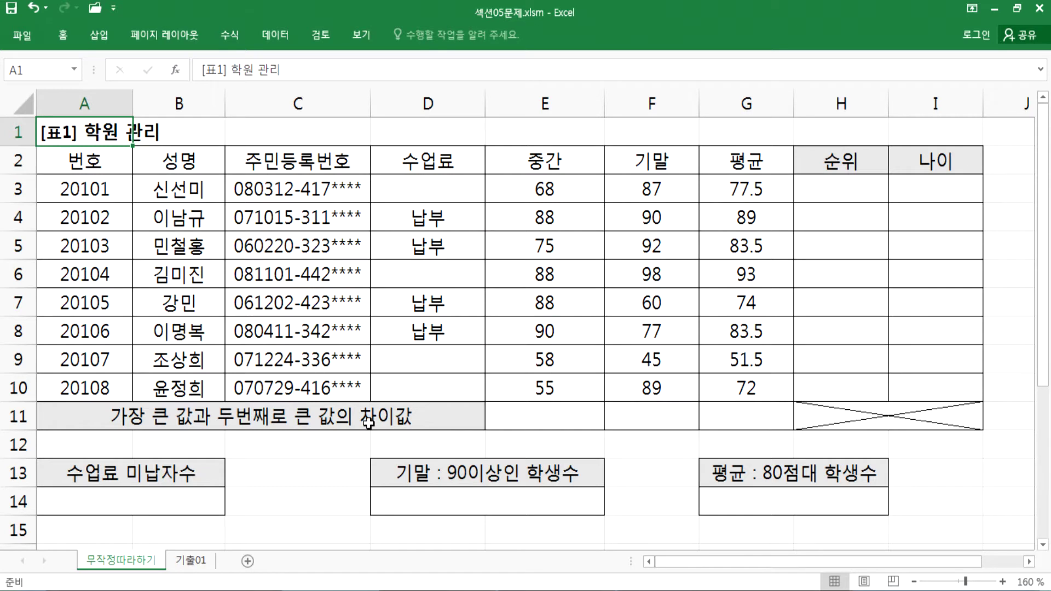
left_click(517, 419)
left_click_drag(508, 187, 509, 386)
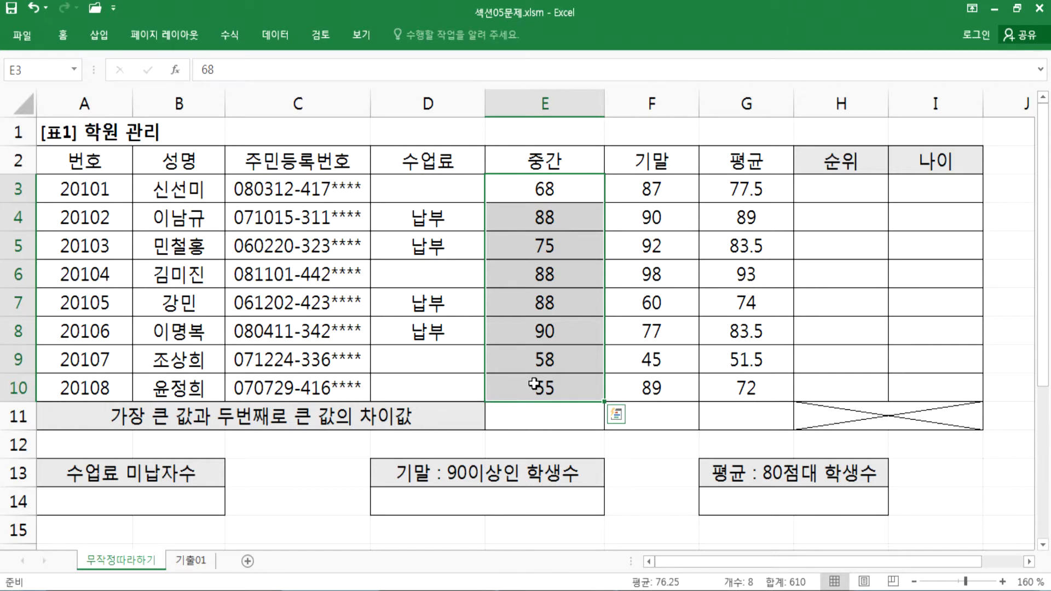
left_click(527, 421)
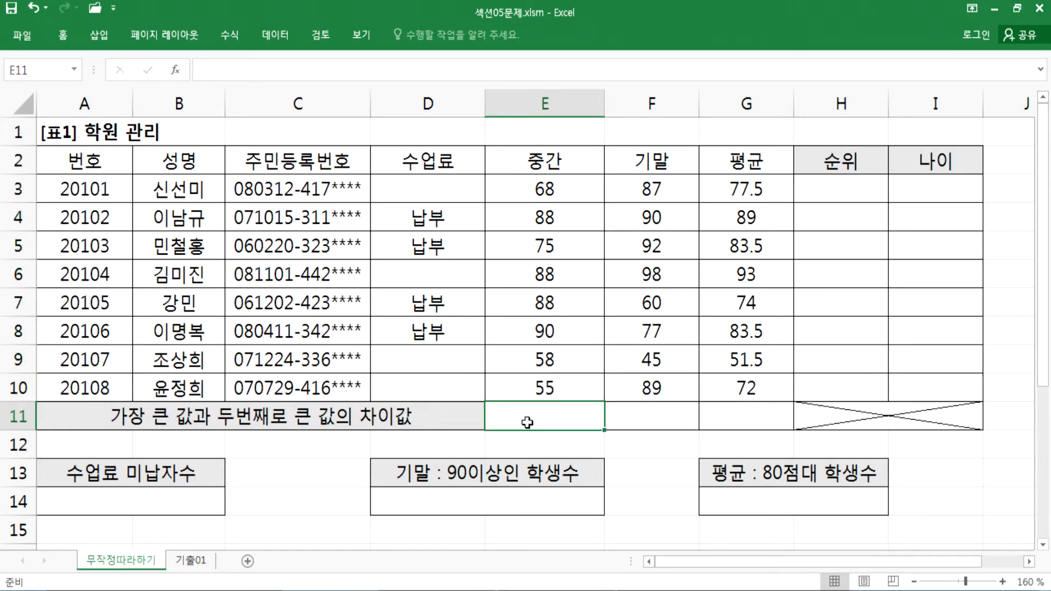
type("=MAX")
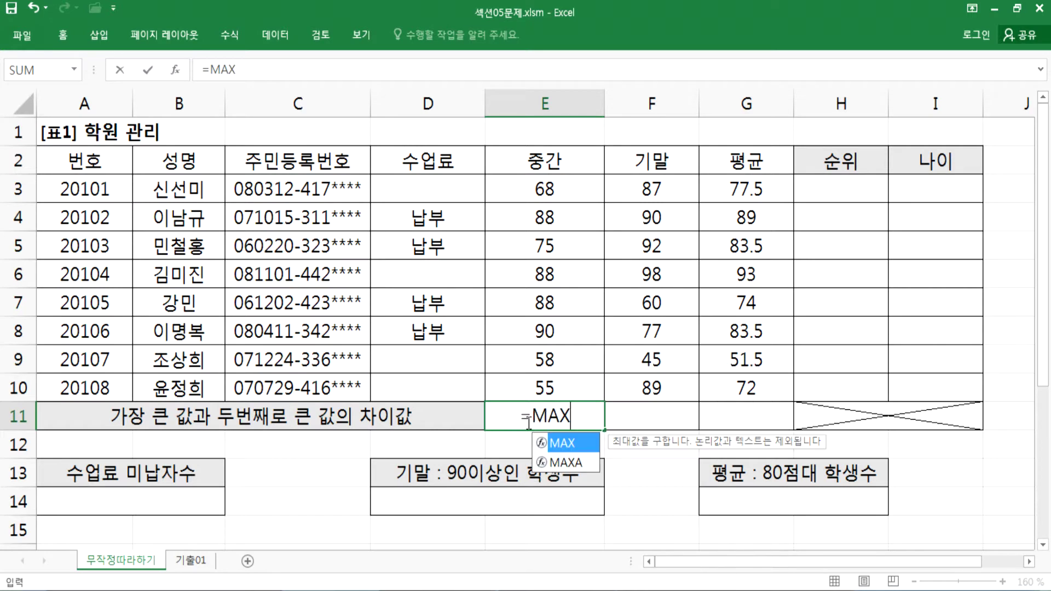
type("(")
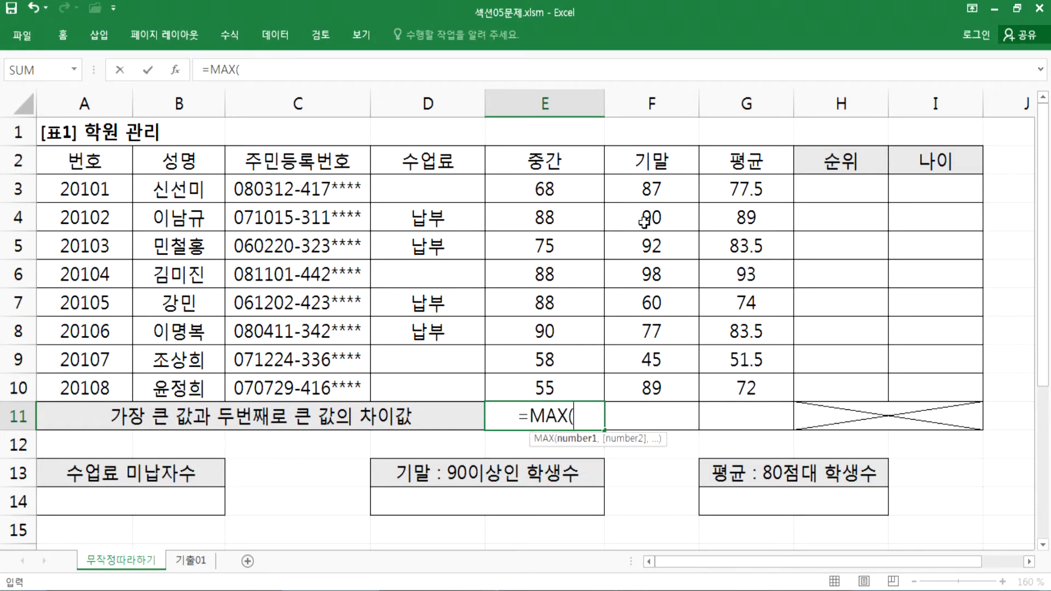
left_click_drag(569, 191, 568, 377)
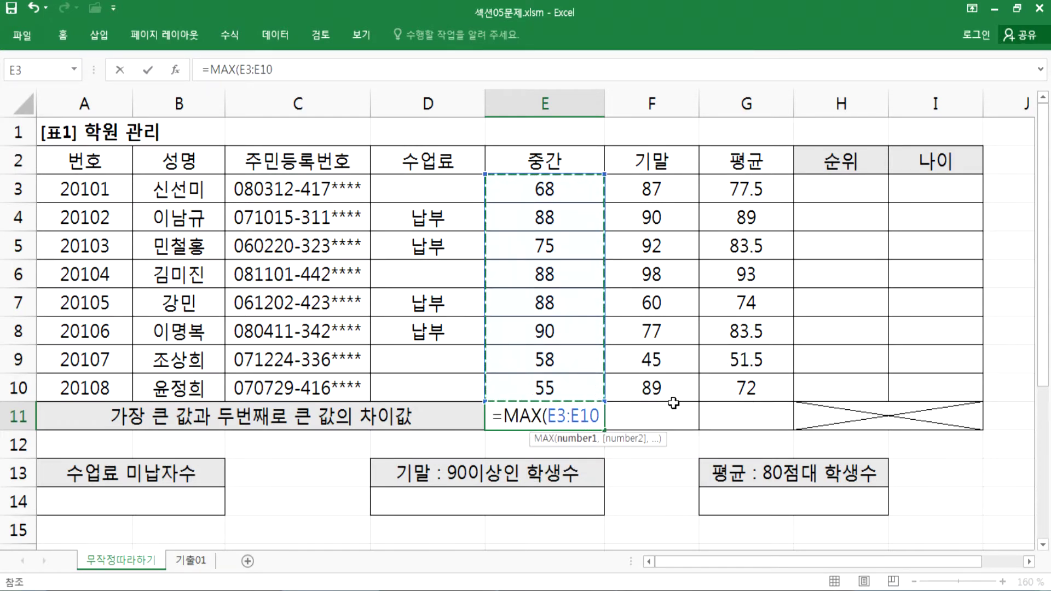
type(")")
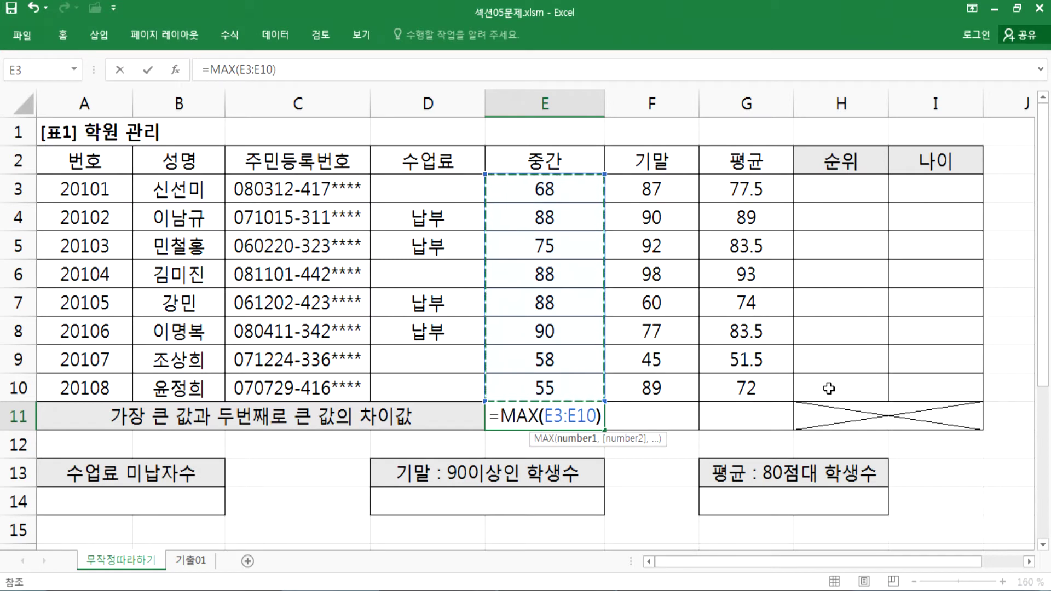
Step: Complete E11's formula by subtracting LARGE(E3:E10,2) from the maximum, and commit it
type("-")
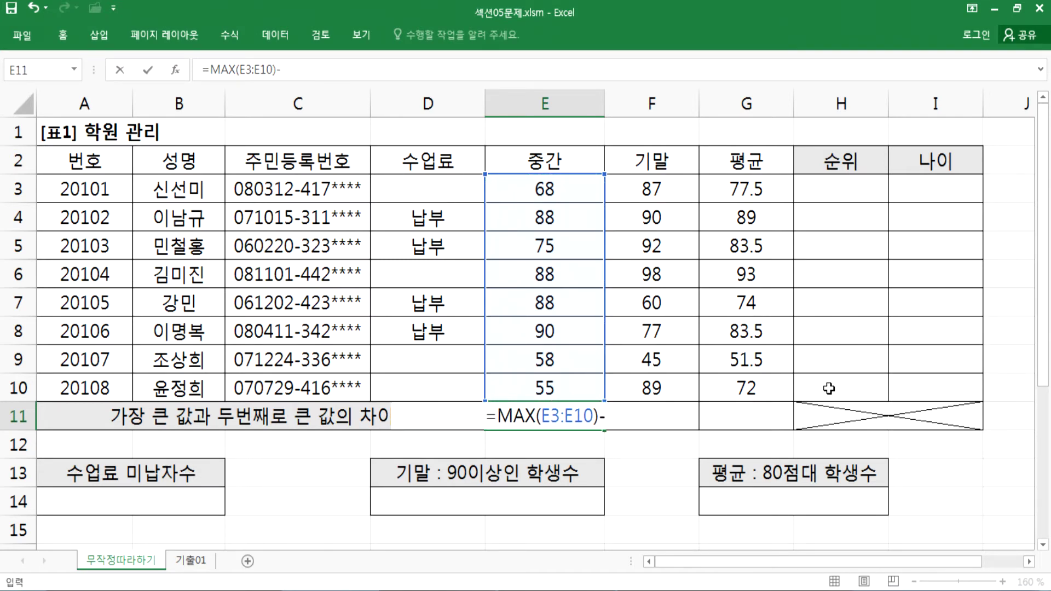
type("LARGE(")
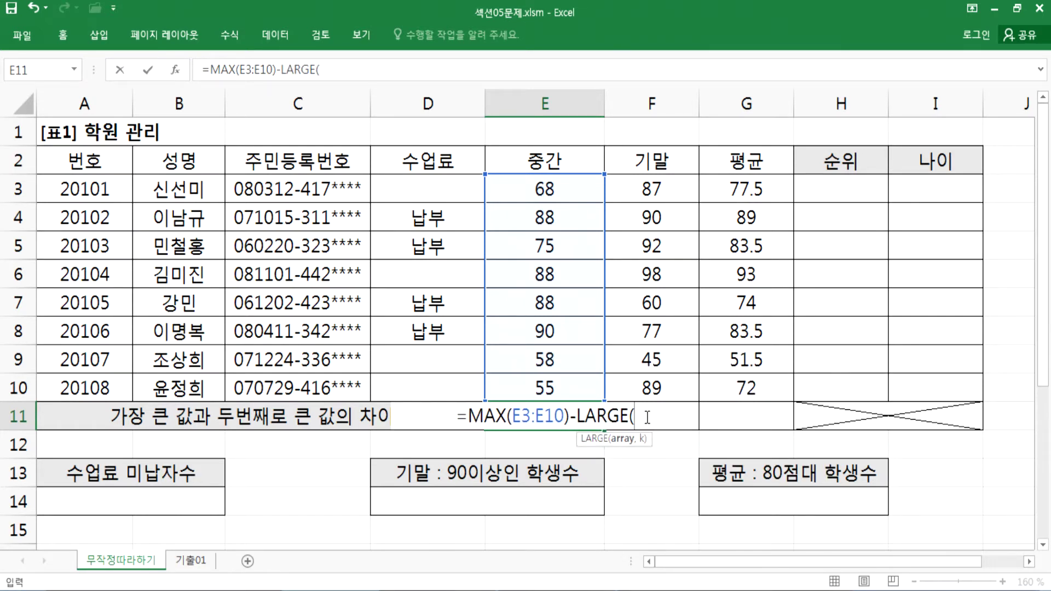
left_click_drag(539, 185, 528, 382)
type(",2")
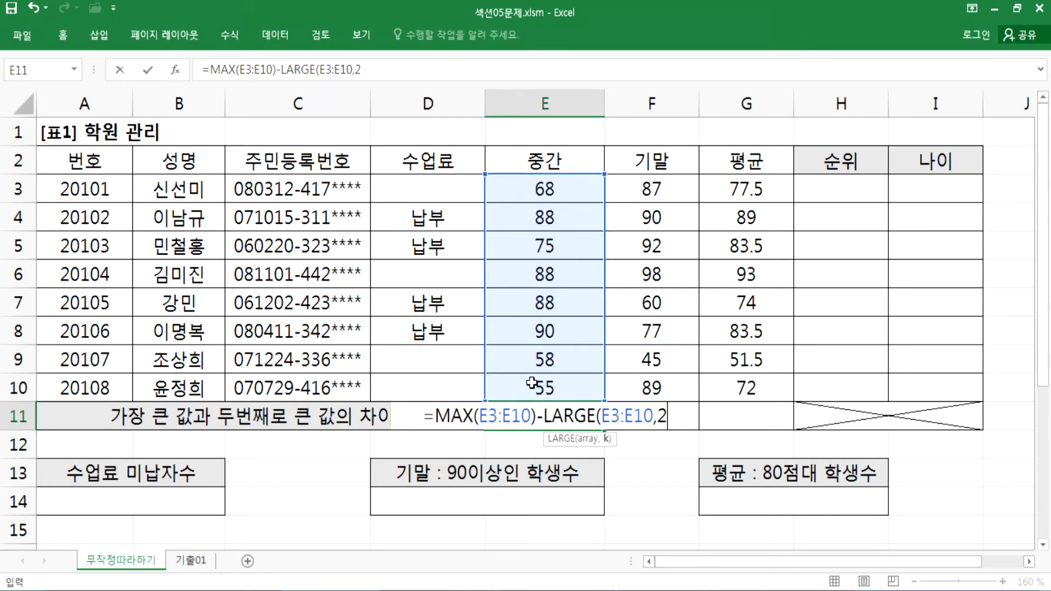
type(")")
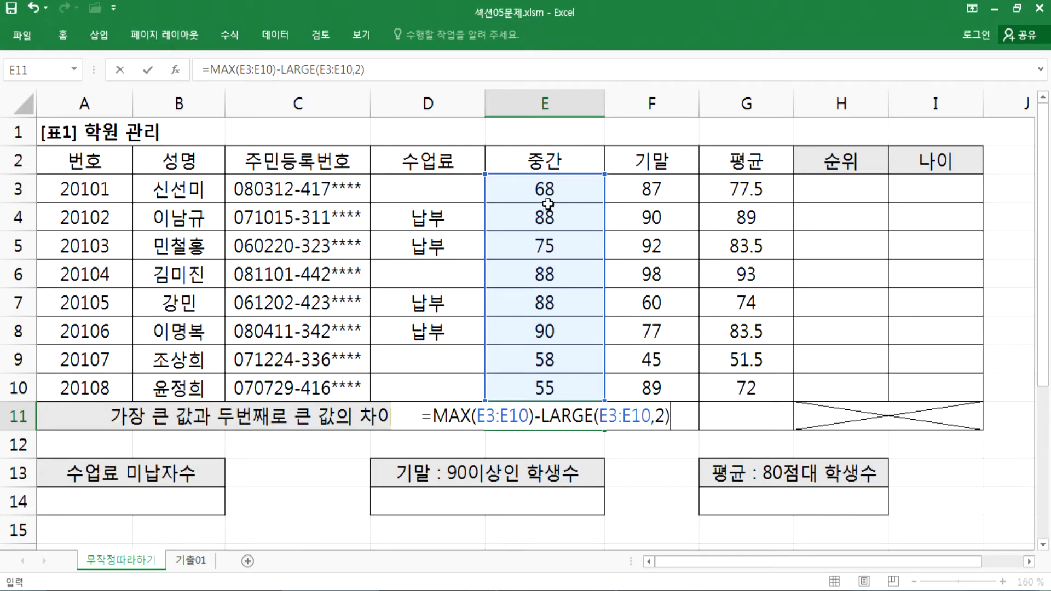
key("Return")
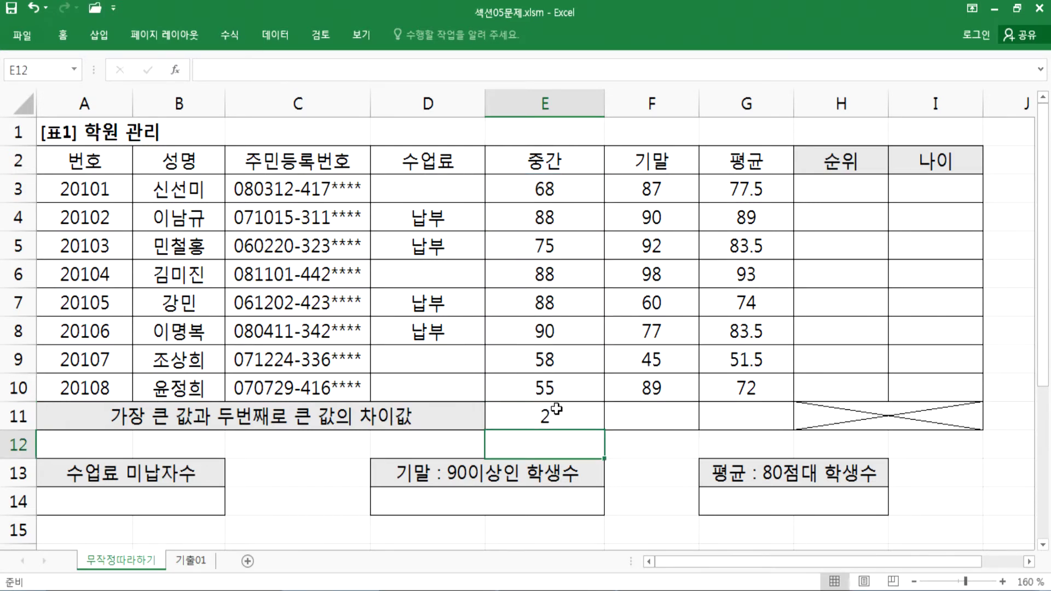
Step: Inspect E11's formula and its references, and mark the empty cells F11:G11 beside it
left_click(559, 418)
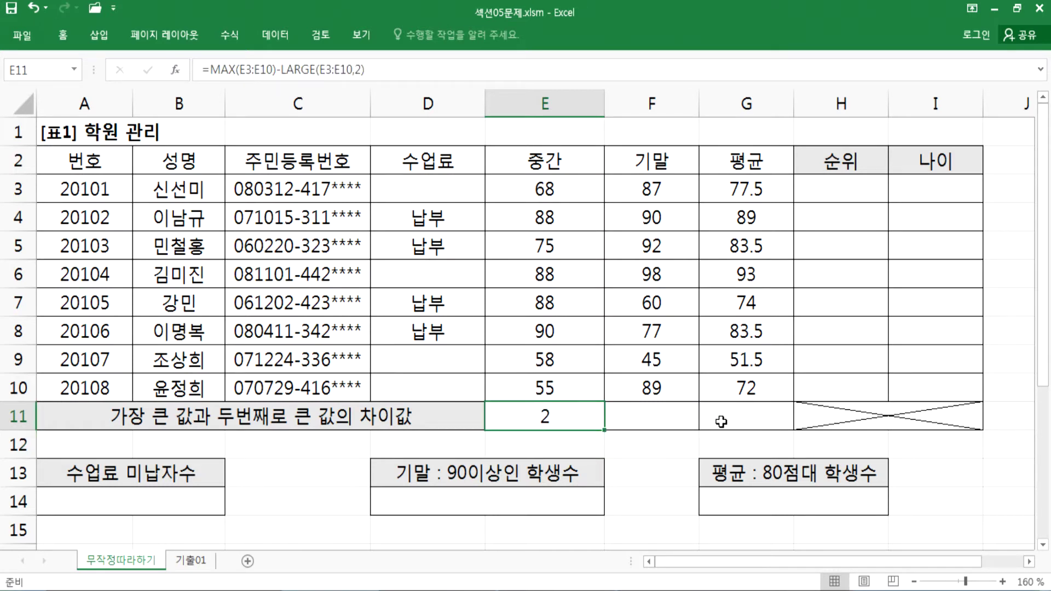
left_click(693, 423)
left_click(734, 424)
left_click(676, 420)
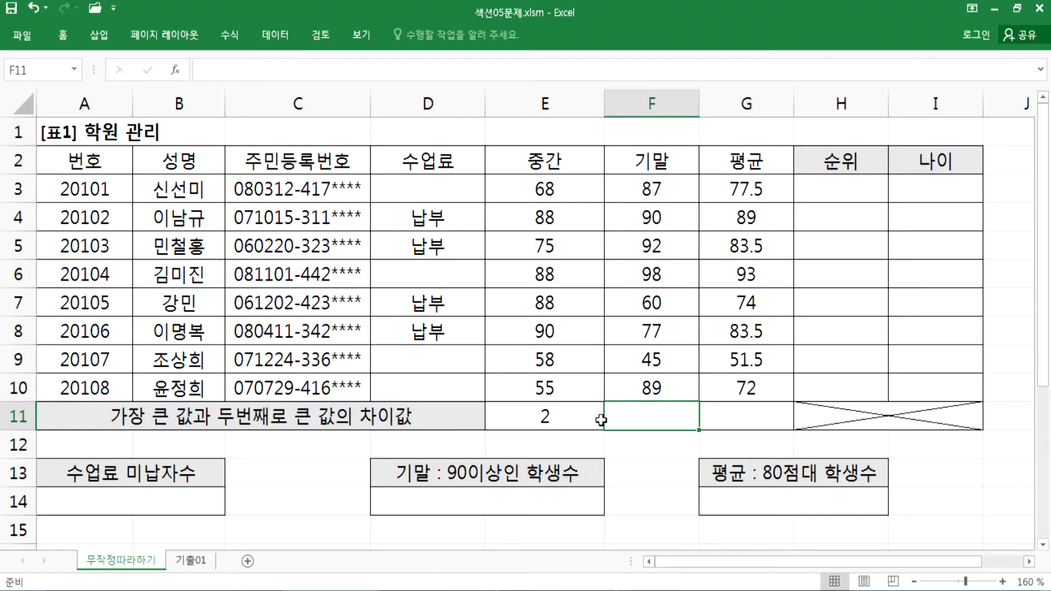
double_click(597, 418)
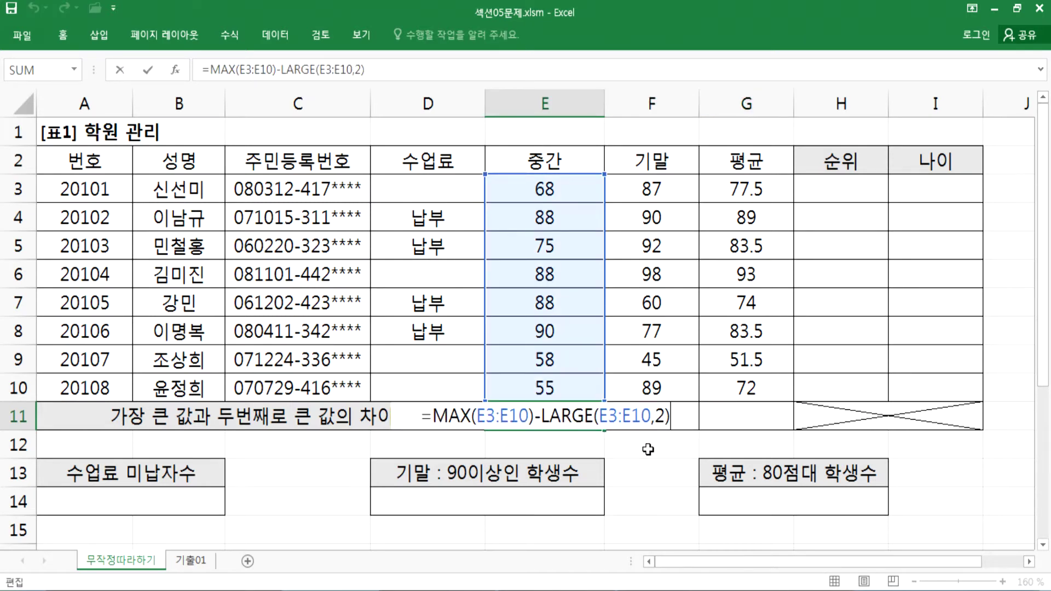
key("Escape")
left_click_drag(664, 418, 737, 417)
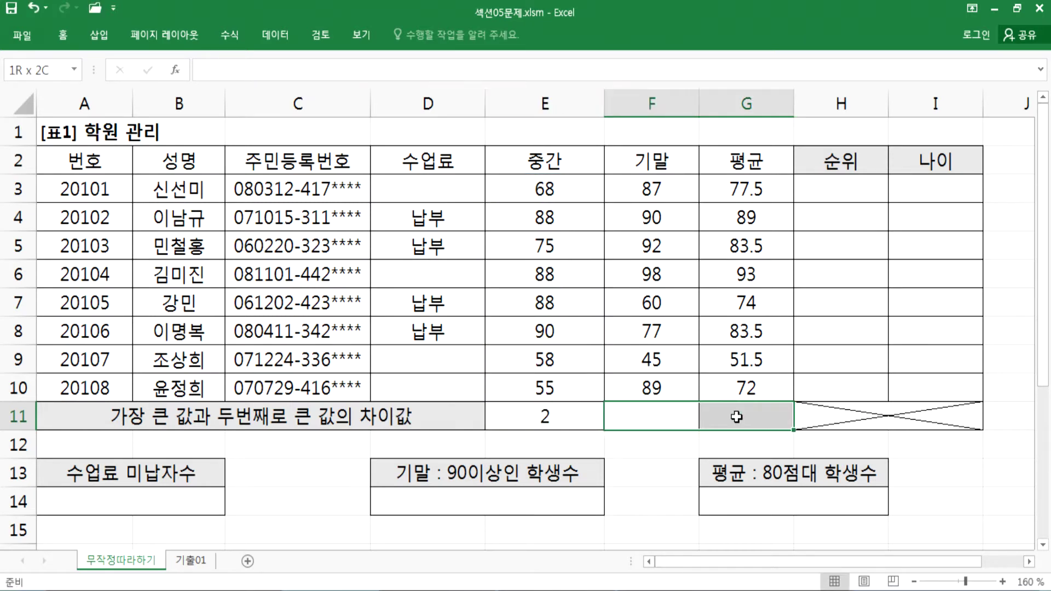
Step: Try copying E11's formula into F11, and undo the paste
left_click(590, 417)
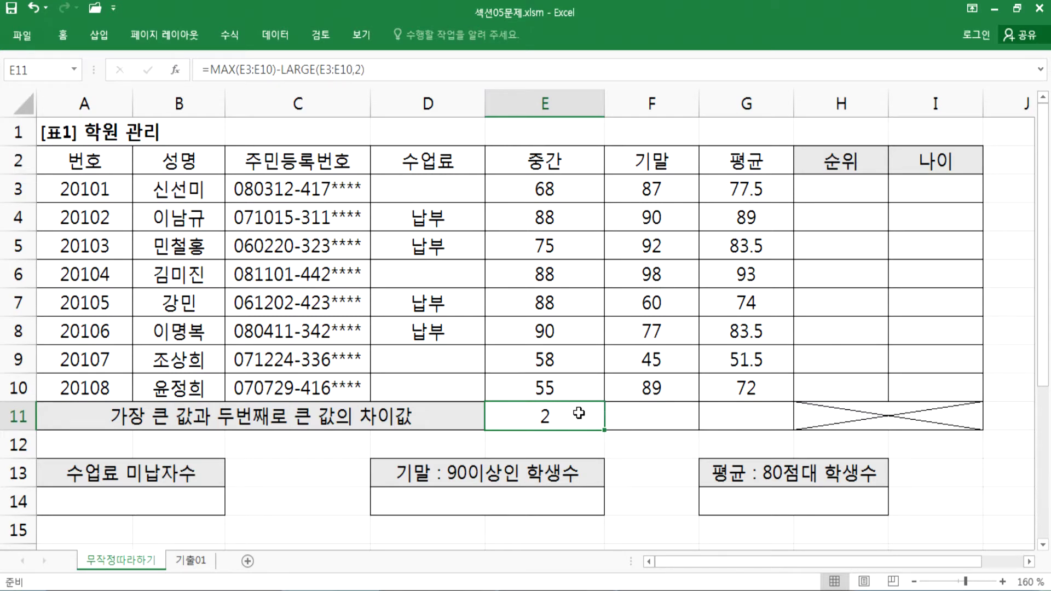
key("ctrl+c")
left_click(657, 416)
key("ctrl+v")
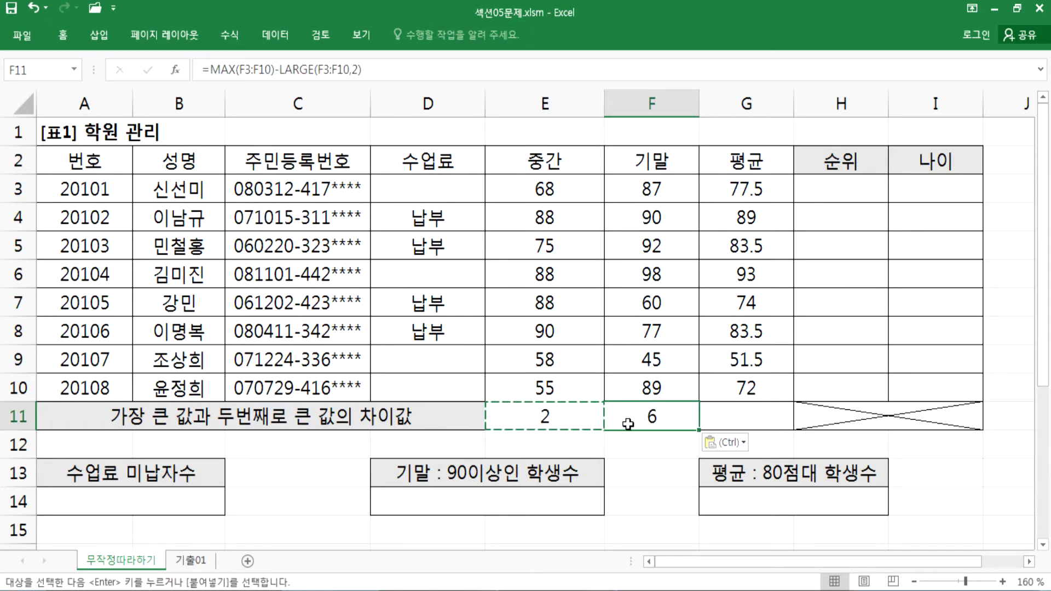
key("Escape")
key("ctrl+z")
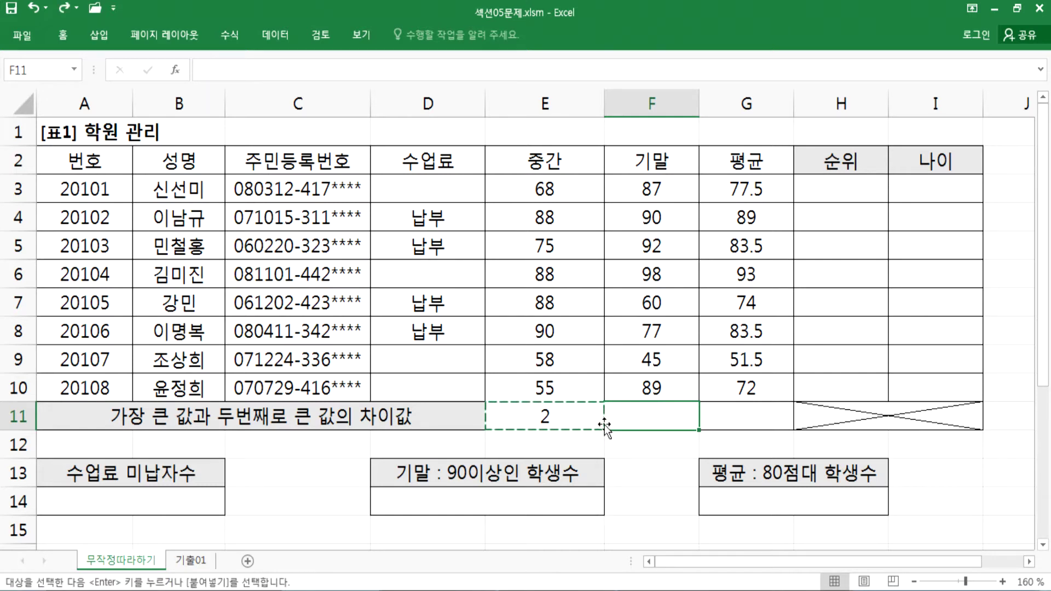
key("Escape")
Step: Fill E11's difference formula across to F11:G11 for the 기말 and 평균 scores
left_click(562, 415)
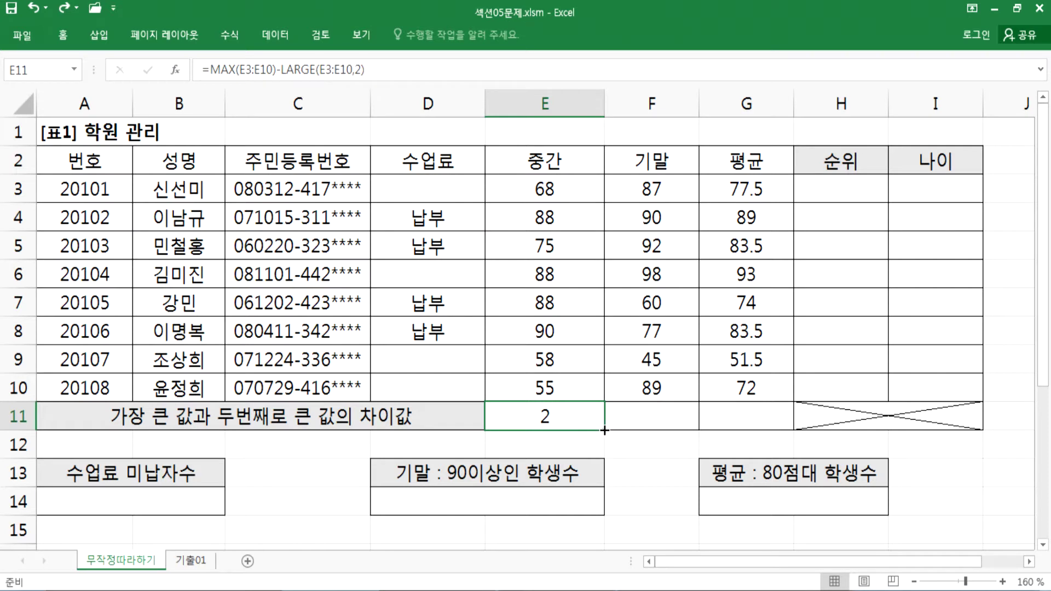
left_click_drag(605, 430, 773, 431)
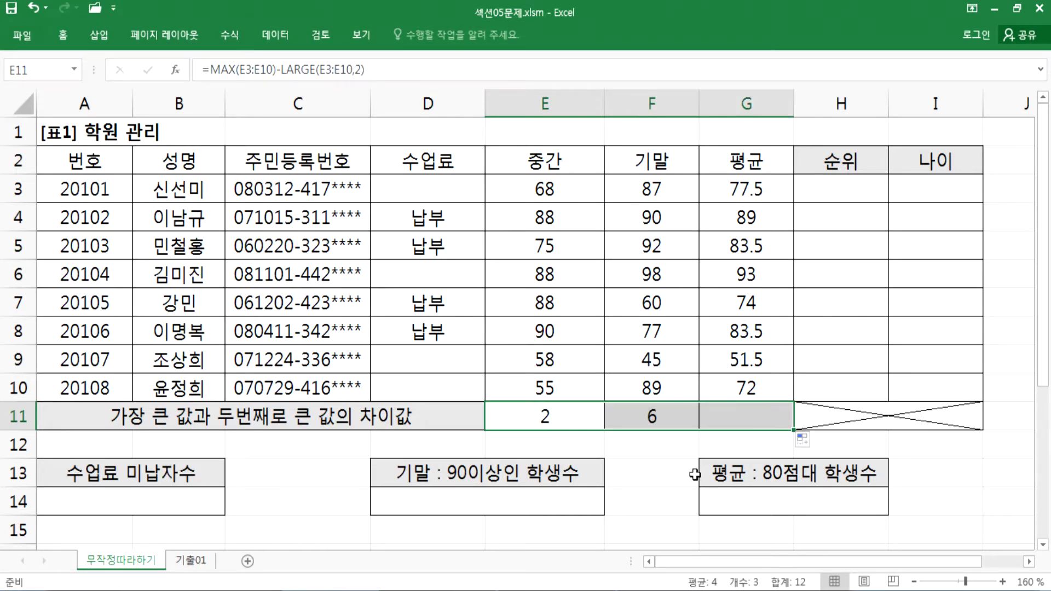
left_click(573, 417)
Step: Compare the relative ranges in the formulas of E11 and F11, leaving both formulas as they are
left_click(624, 410)
key("F2")
key("Escape")
left_click(580, 421)
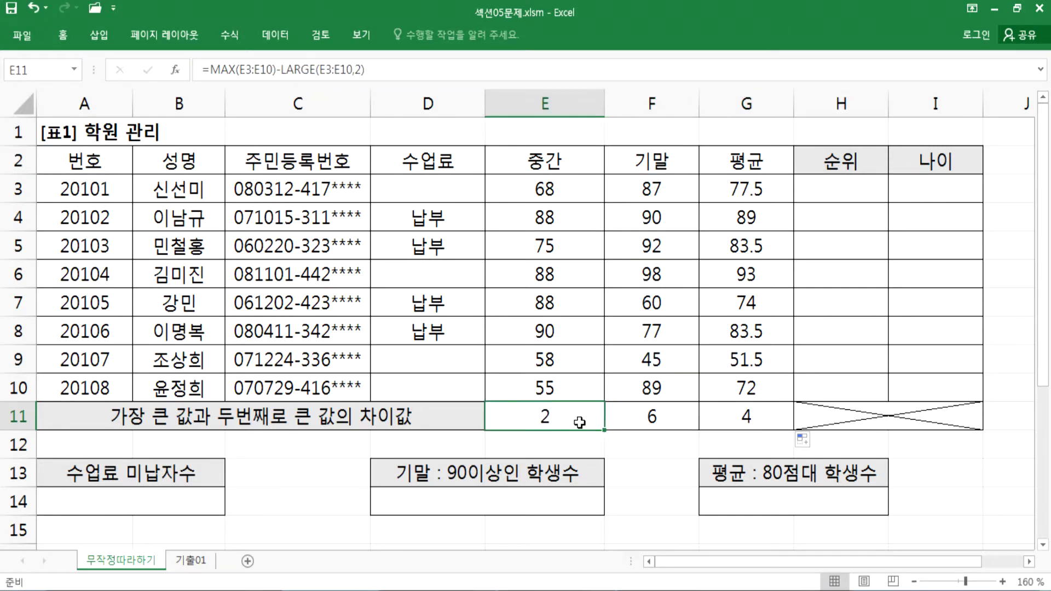
key("F2")
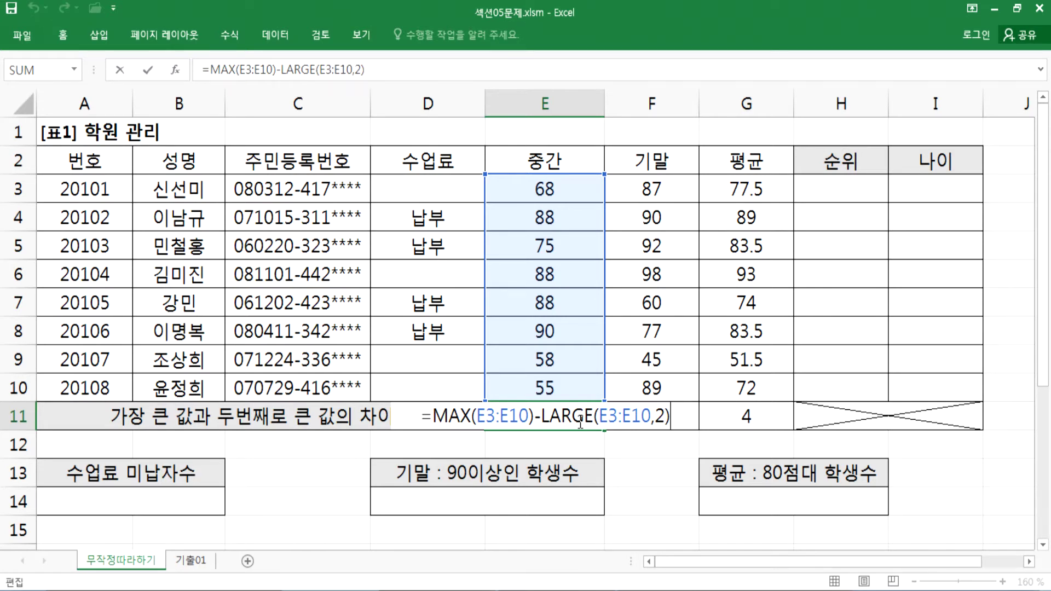
key("Escape")
double_click(658, 414)
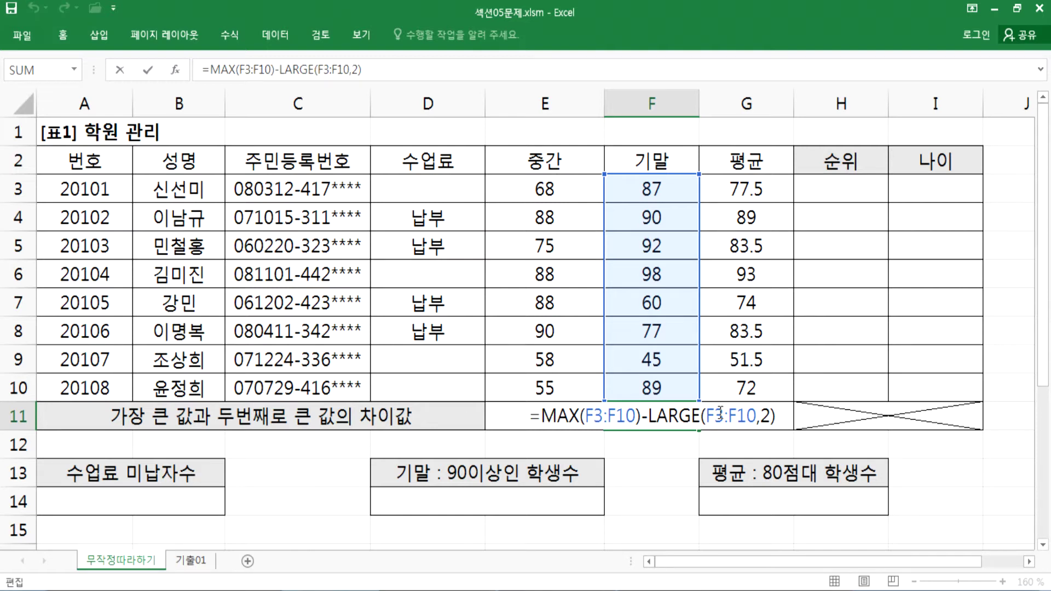
key("ctrl+Return")
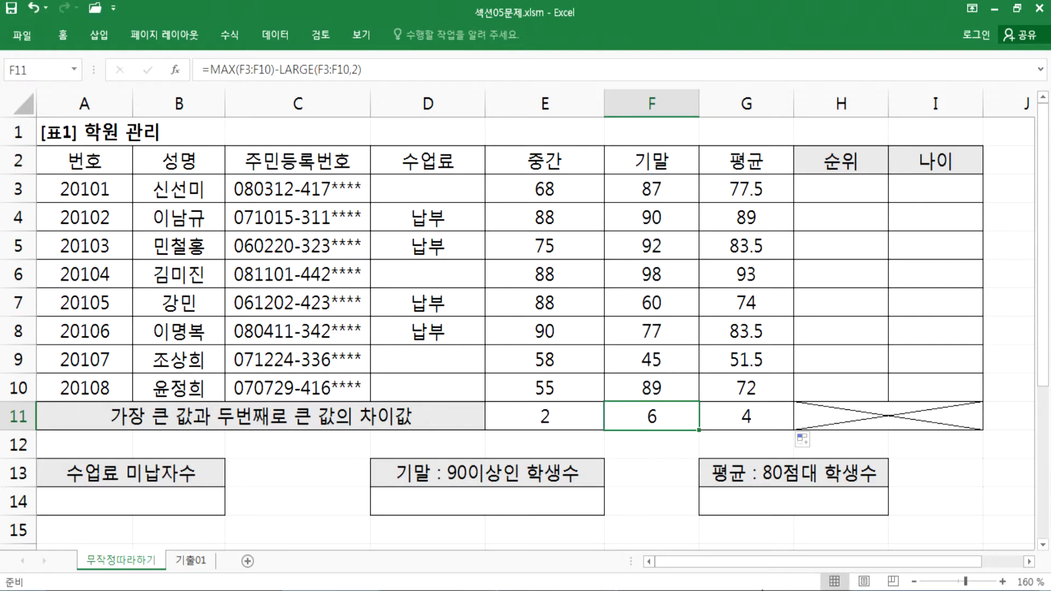
Step: Examine the 평균 scores in G3:G10 and the empty 순위 column beside them
mouse_move(734, 590)
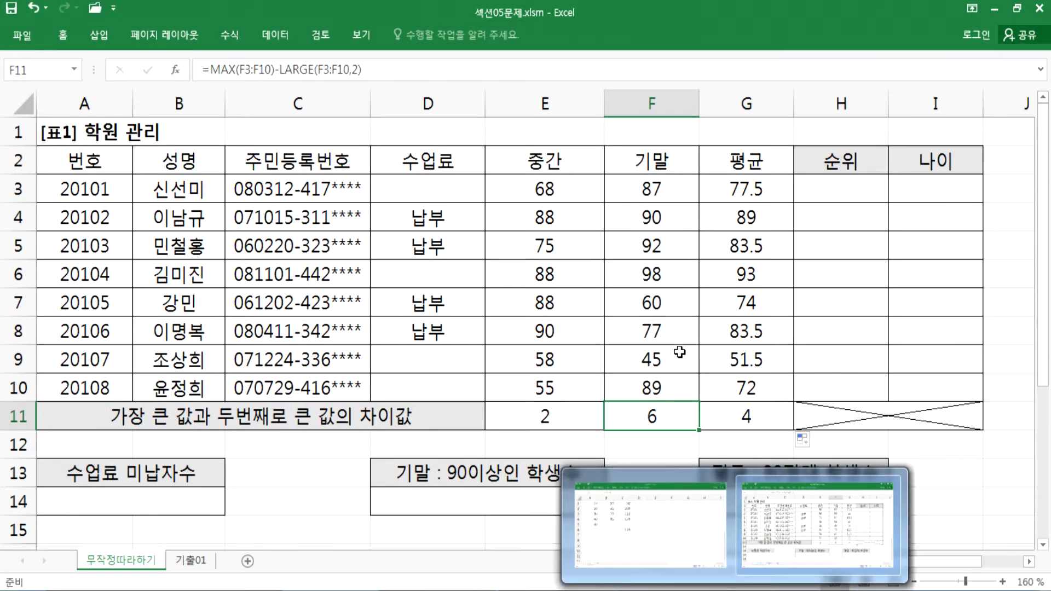
left_click_drag(714, 187, 720, 388)
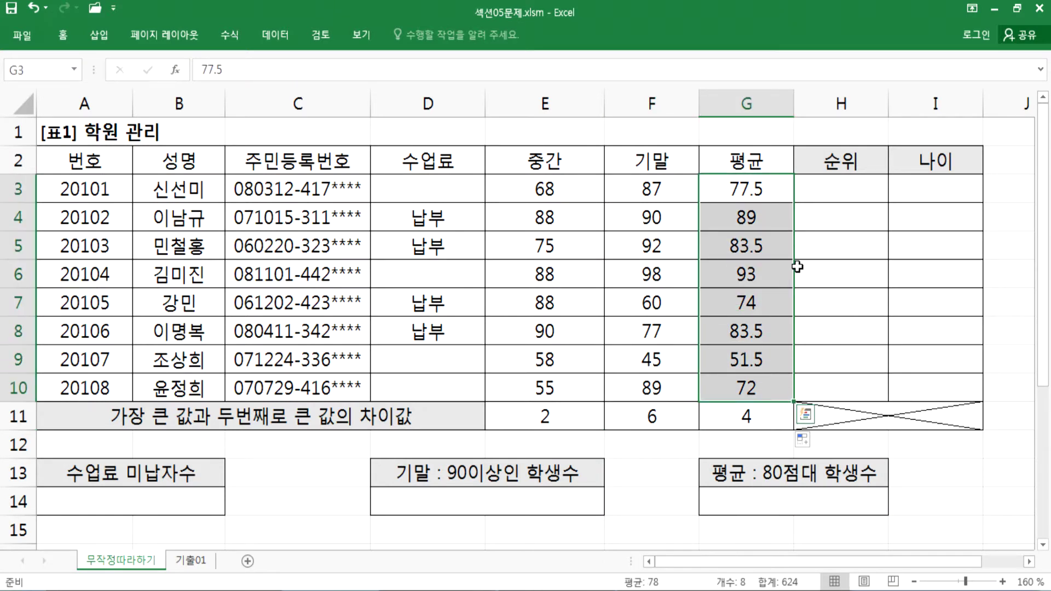
left_click(831, 183)
left_click(1028, 561)
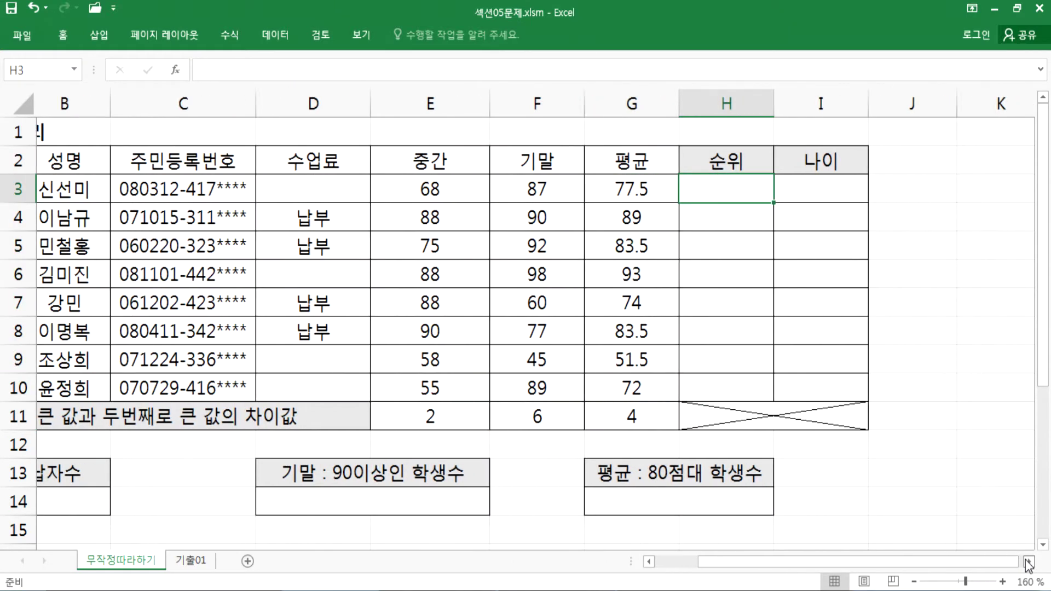
left_click(1029, 561)
Step: Switch to the Notepad notes and add a run of blank lines below the 조건부서식 note
key("alt+Tab")
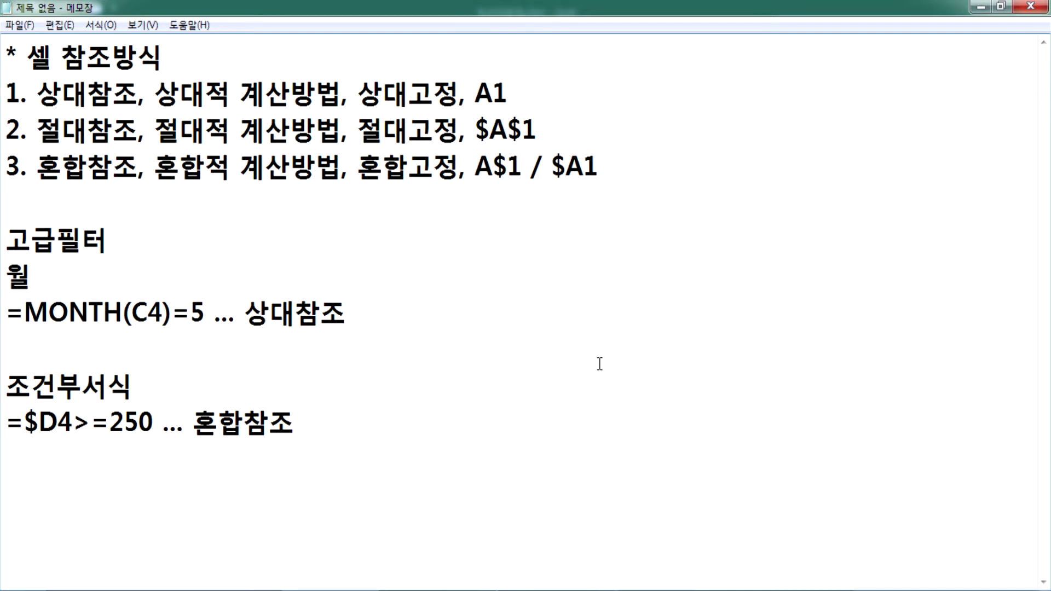
left_click(245, 491)
key("Return")
key("Return")
key("Return")
key("Return")
key("Return")
key("Return")
key("Return")
key("Return")
key("Return")
key("Return")
key("Return")
key("Return")
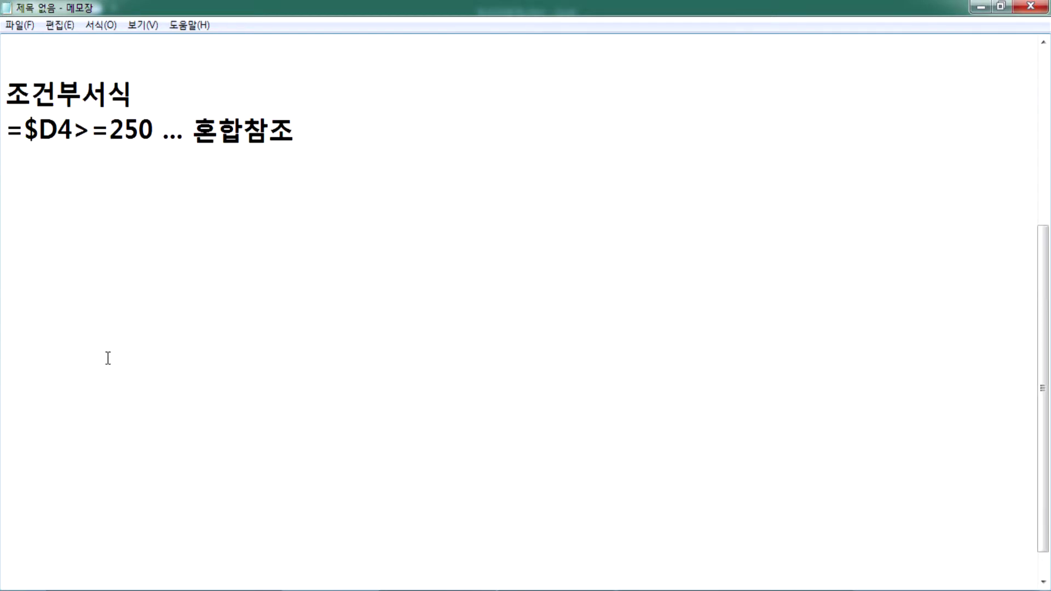
Step: Write the problem heading "문제2) 평균을 기준으로 순위를 계산" below the 조건부서식 note, leaving one blank line between them
left_click(64, 163)
type("문제2) 순위를 기준으로")
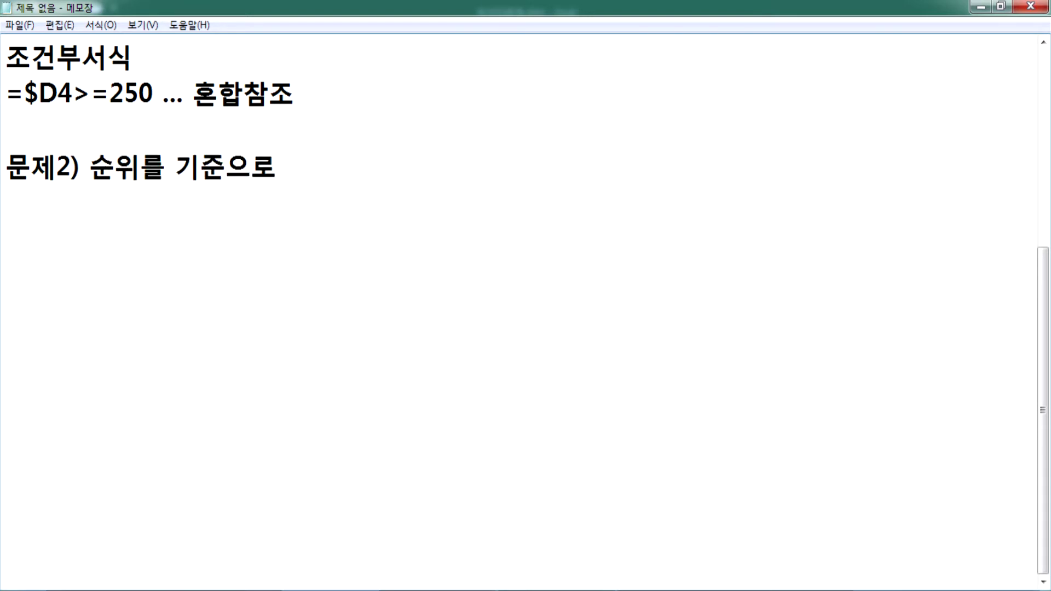
key("Left")
key("Left")
key("Left")
key("Left")
key("Left")
key("Left")
key("Left")
key("Left")
key("Left")
type("평ㄱ")
type("균을")
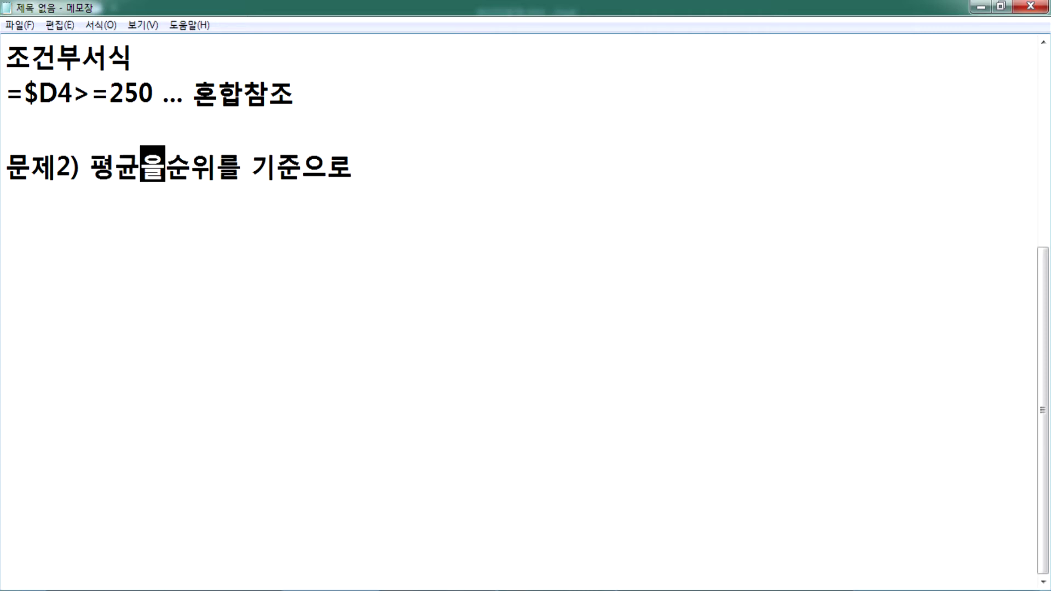
key("Delete")
key("Delete")
key("Delete")
key("End")
type("순위를 ㄱ")
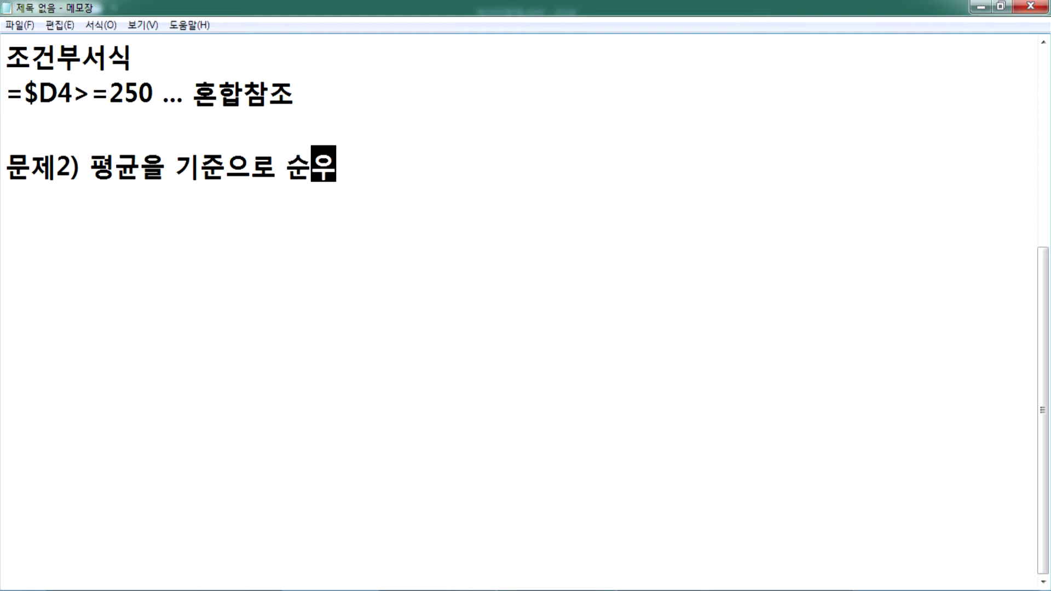
type("계산")
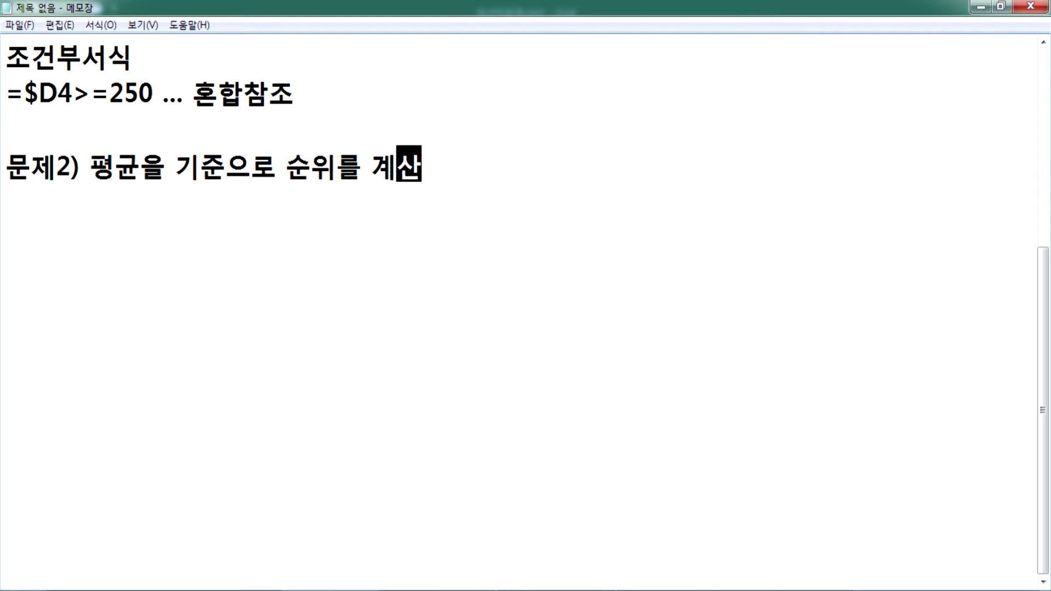
Step: Add the ranking rule "순위는 평균이 가장 큰 값이 1위" on the line below the 문제2 heading
key("Return")
type("ㅅ순유")
type("위는 ")
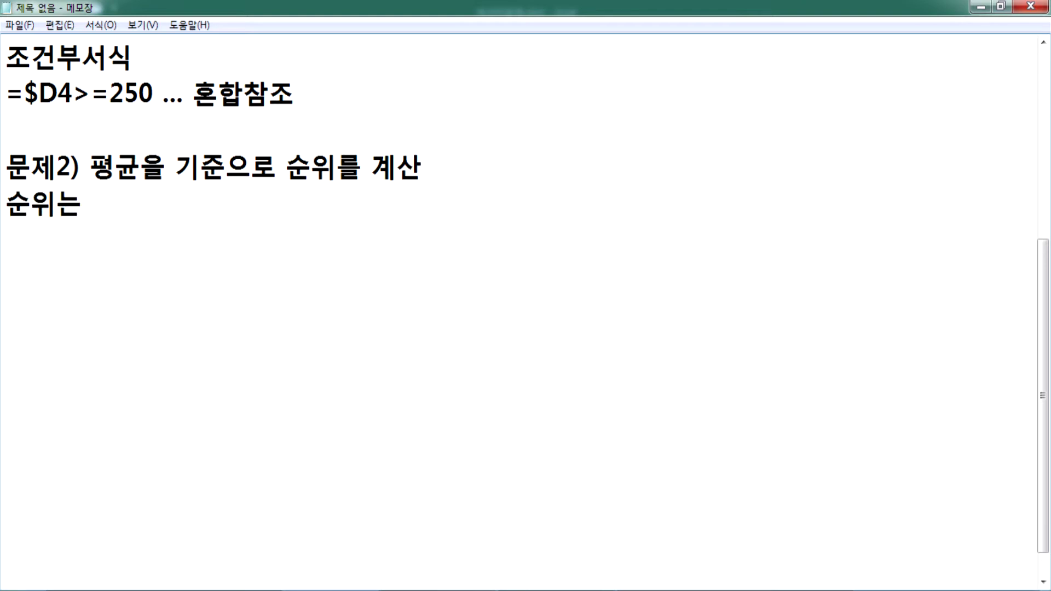
type("평균이 ")
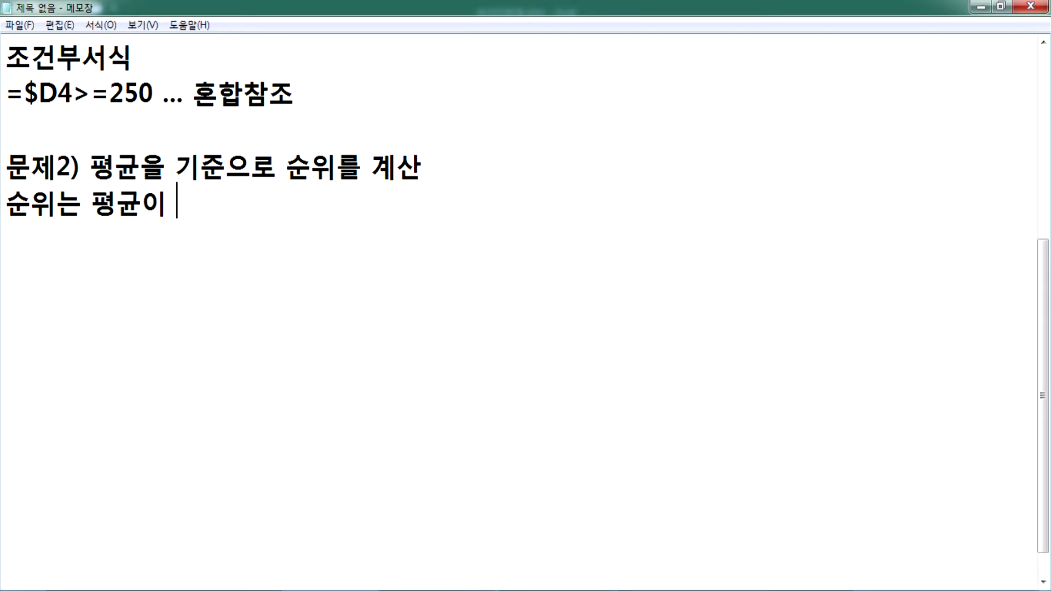
type("가자장 큰 값이 ")
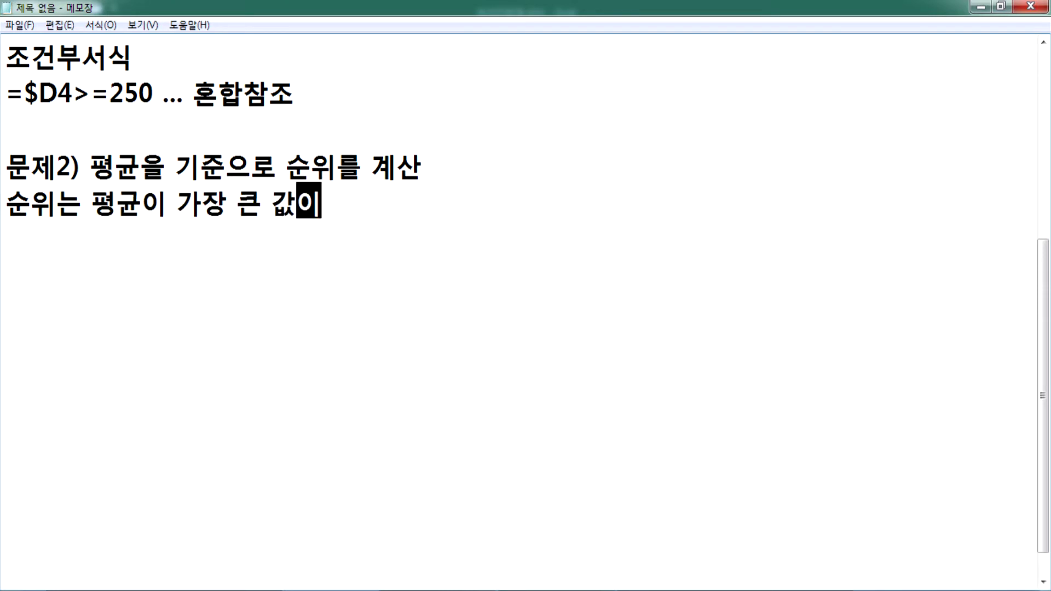
type("1위")
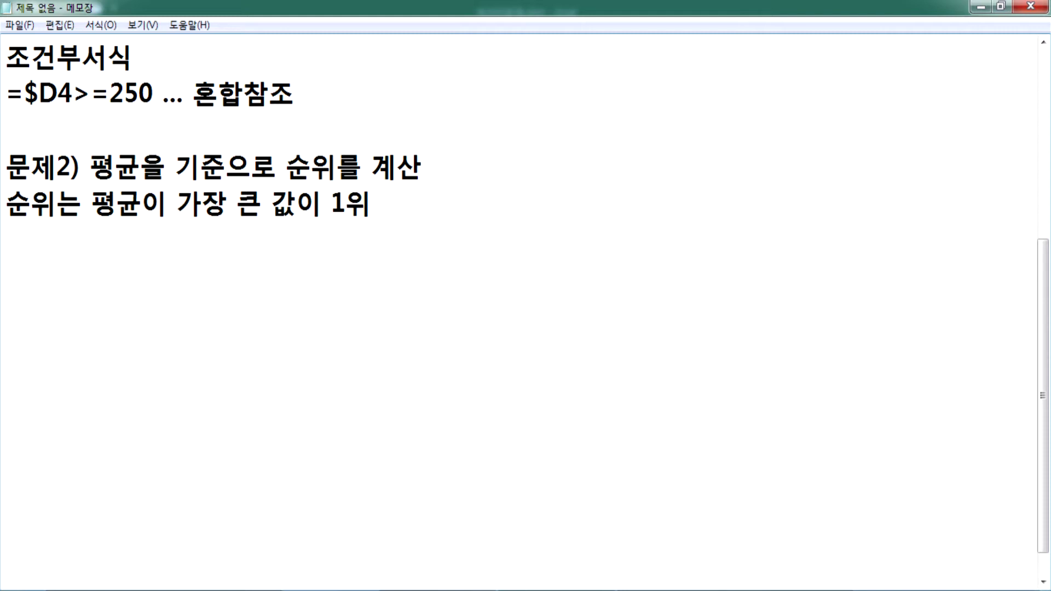
Step: Add the line "RANK.EQ 함수를 사용" below the ranking rule
key("Return")
type("RANK")
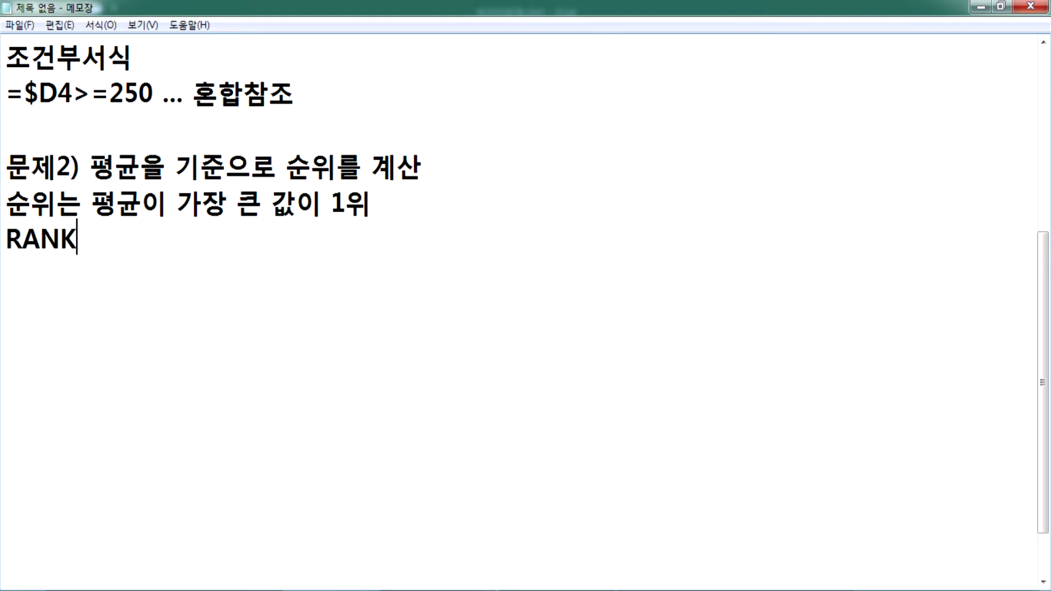
type(".EQ 하")
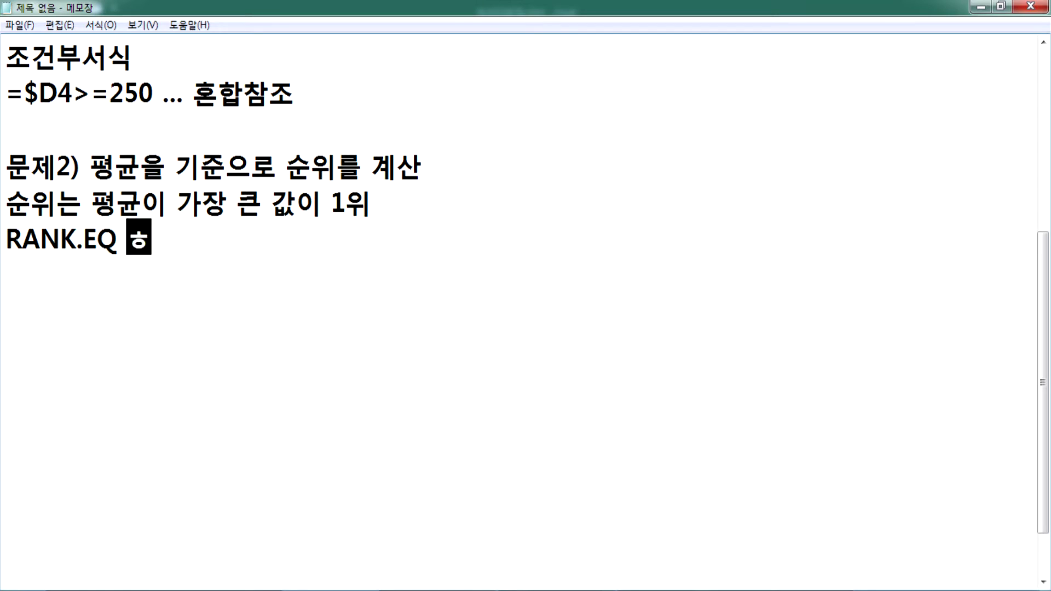
type("ㅁ수를 사")
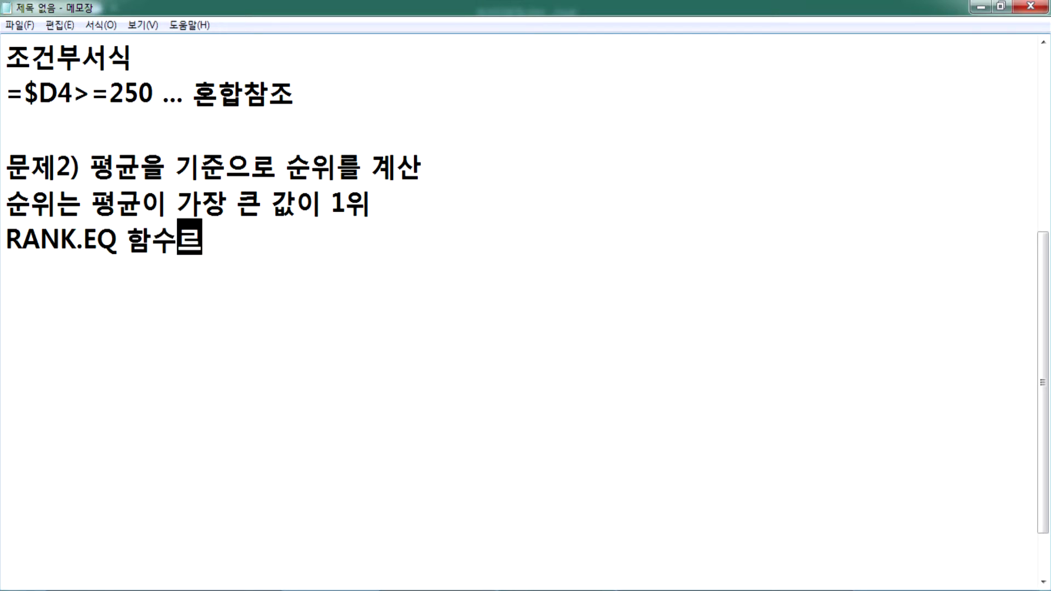
key("ctrl+z")
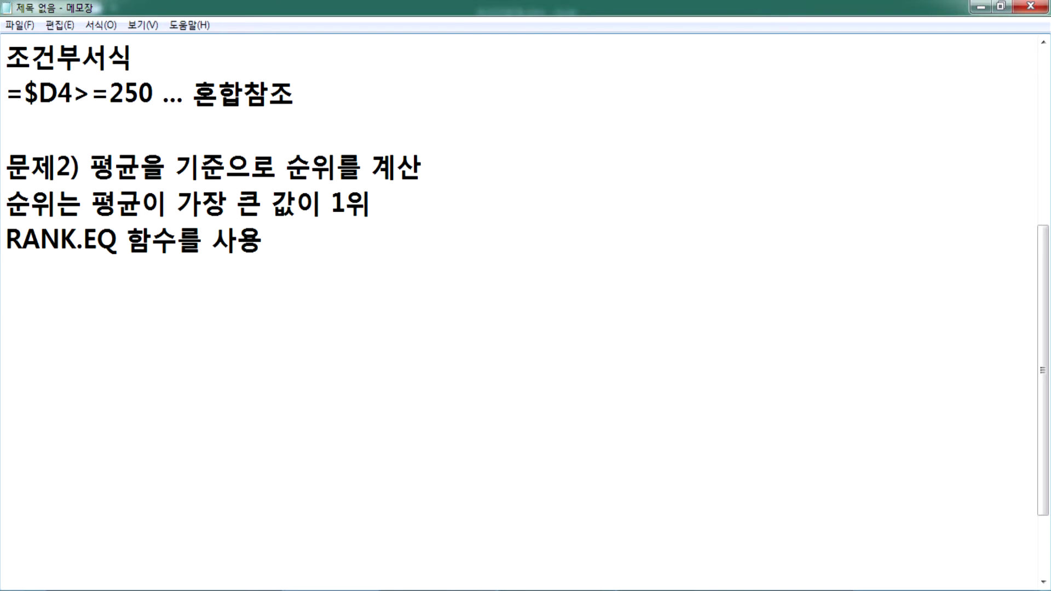
Step: Highlight the ranking rule line and the function name RANK.EQ to review them
left_click(10, 198)
left_click_drag(10, 198, 378, 197)
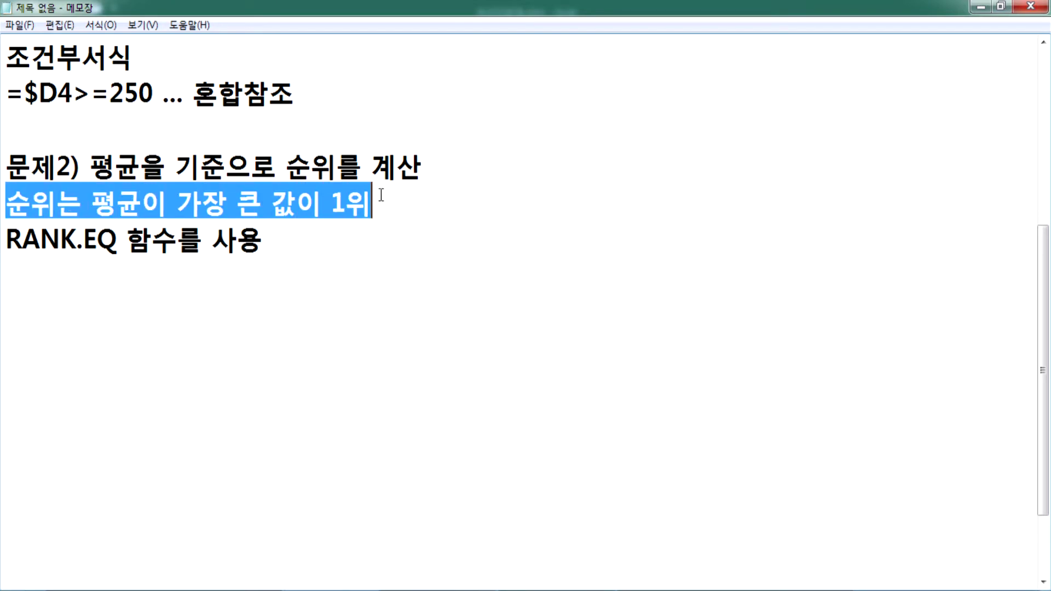
left_click(285, 270)
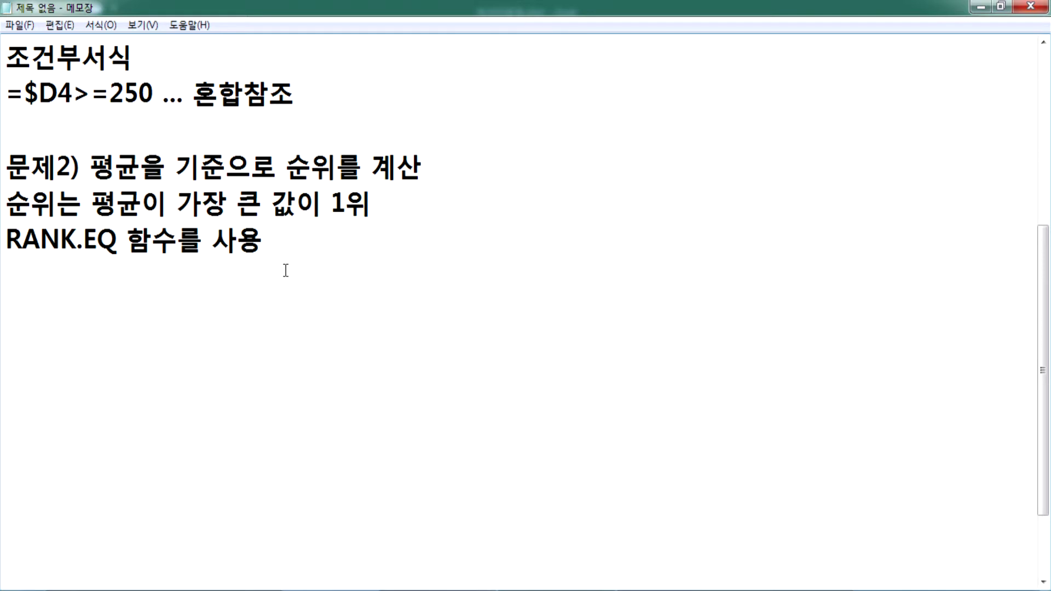
left_click_drag(117, 237, 3, 236)
Step: Add the line "2007버전까지는 RANK 함수로 사용되었다." below the RANK.EQ 함수를 사용 line
left_click(28, 271)
type("2007ㅂ")
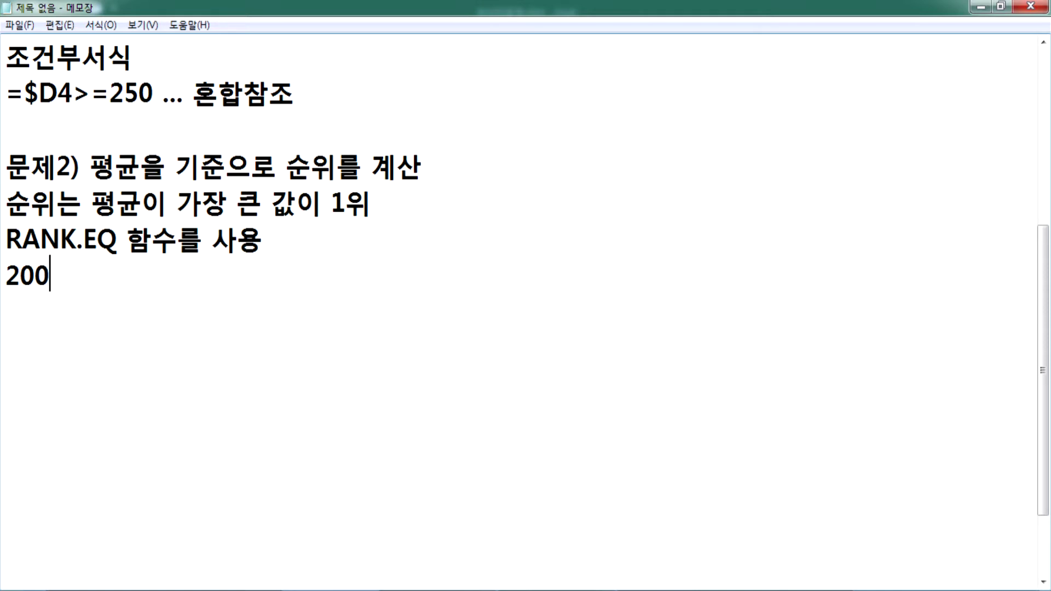
key("BackSpace")
type("버전까지")
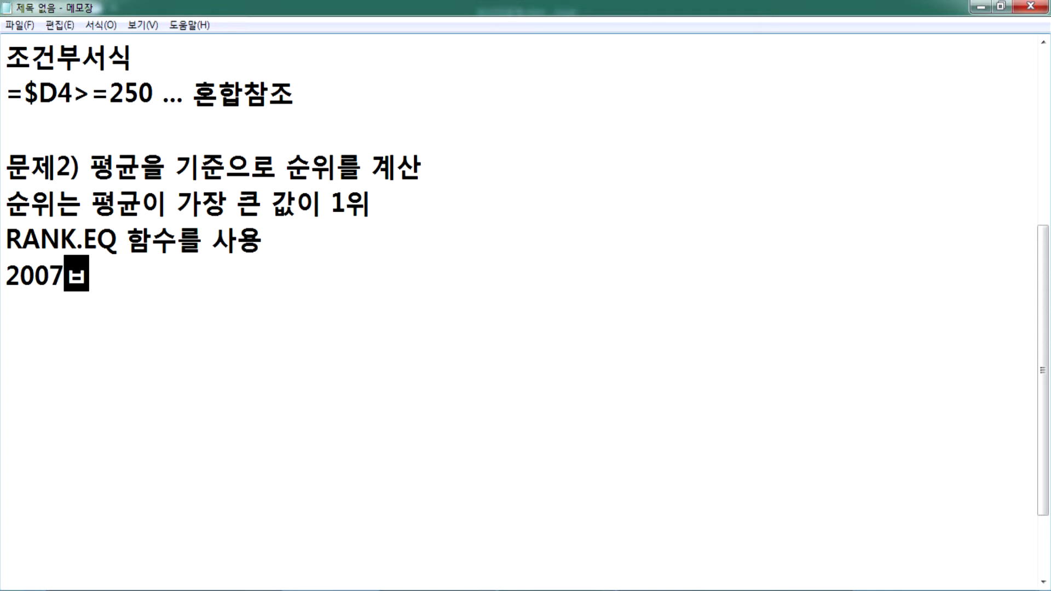
type("는 ")
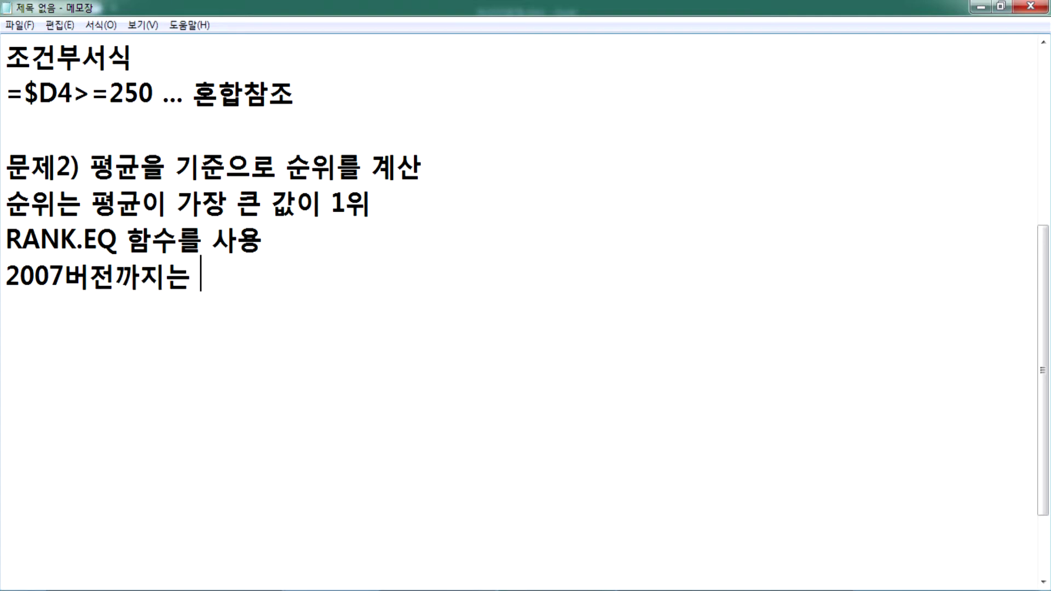
type("RANK ")
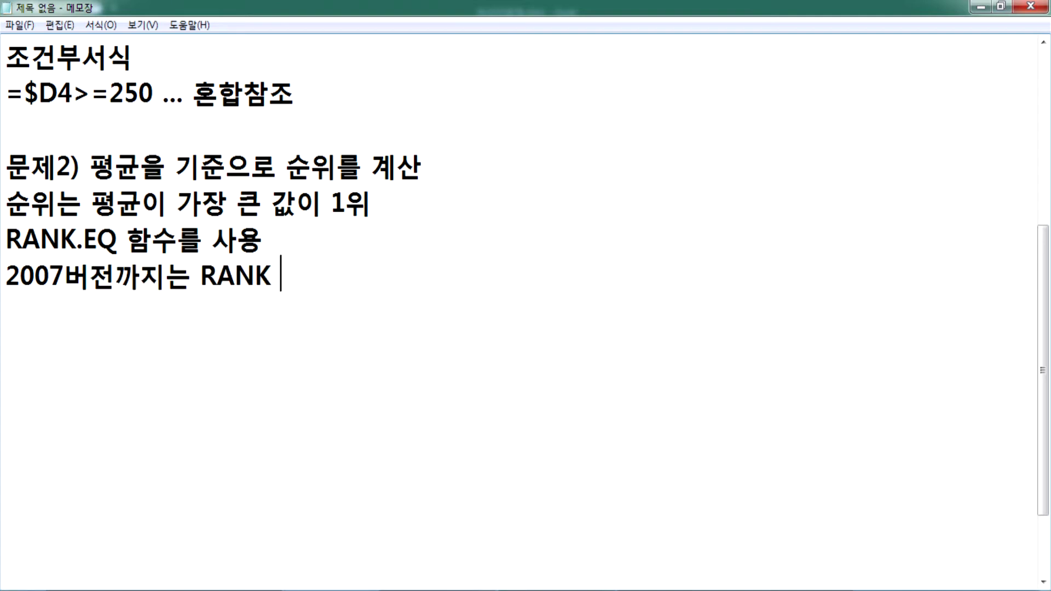
type("함수로 사용")
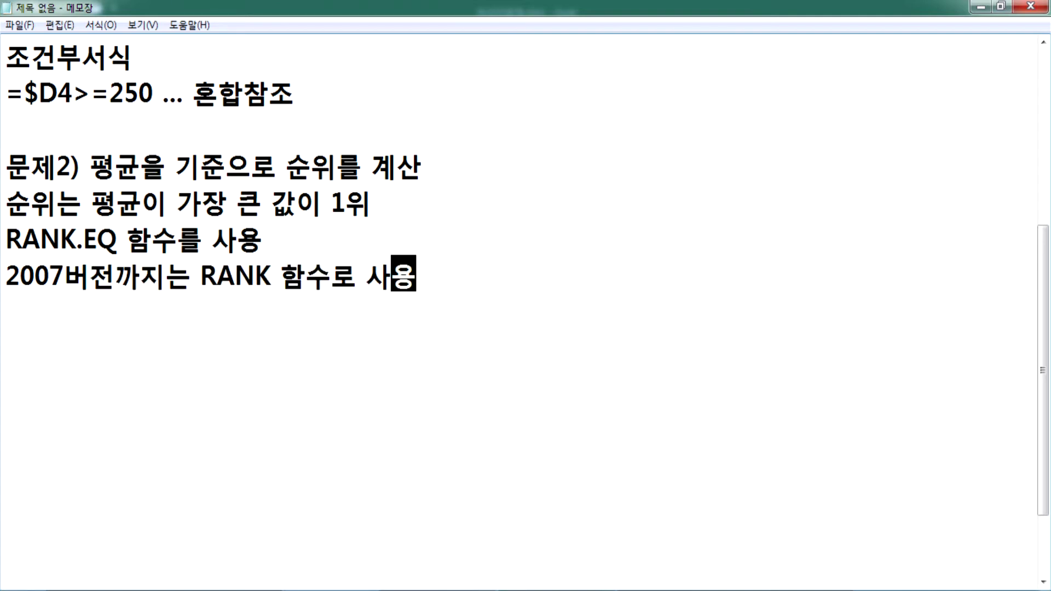
type("도ㅣ어")
key("BackSpace")
key("BackSpace")
type("오")
key("BackSpace")
type("ㅓㅆ다.")
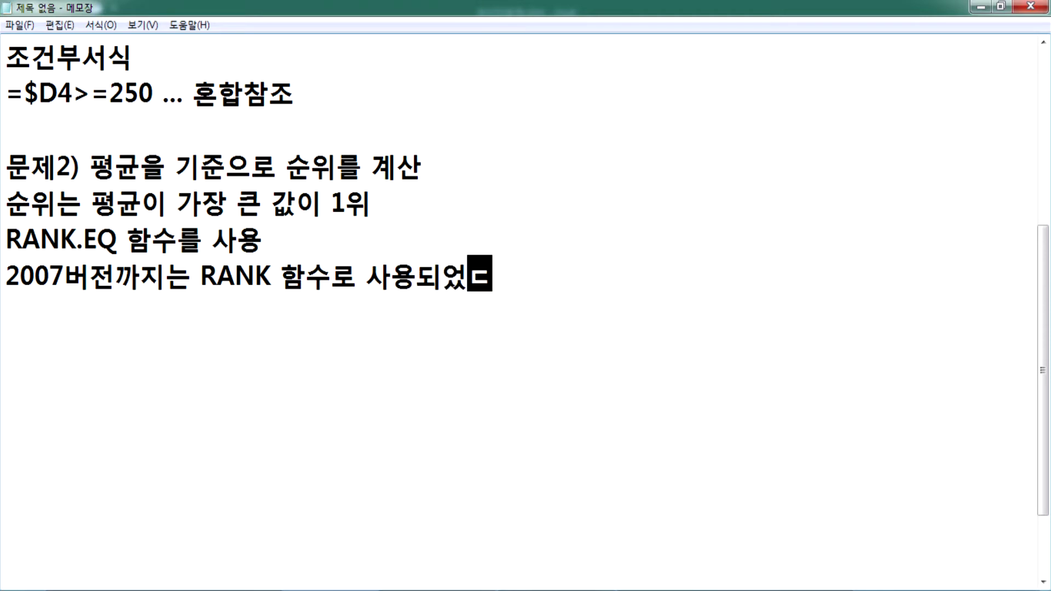
Step: Add the line "2010버전부터 RANK.EQ와 RANK.AVG 함수로 구분되서 사용" below the 2007 version note
key("Return")
type("2010")
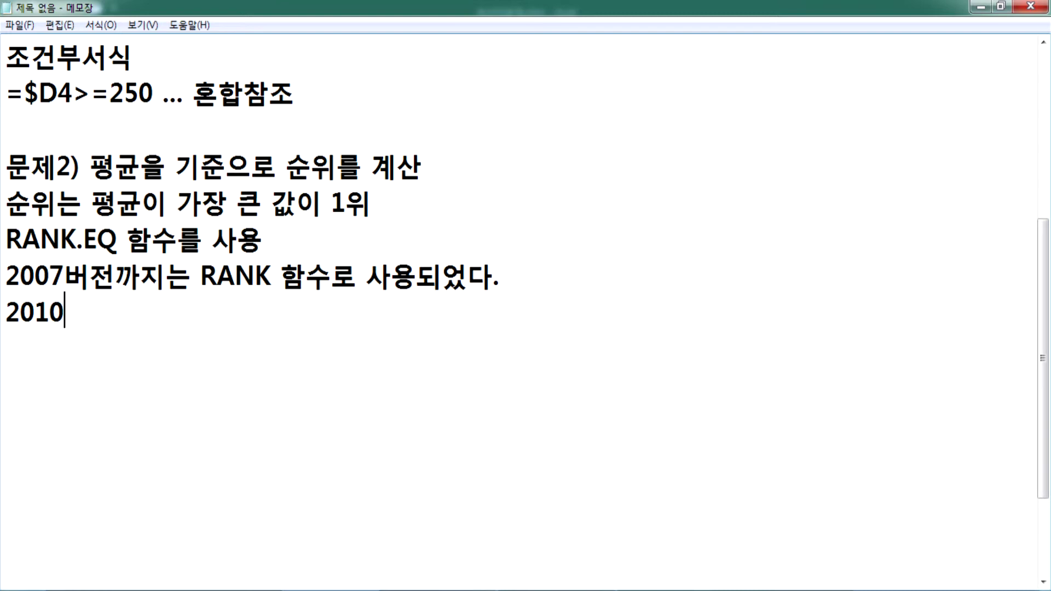
type("버전부터 ")
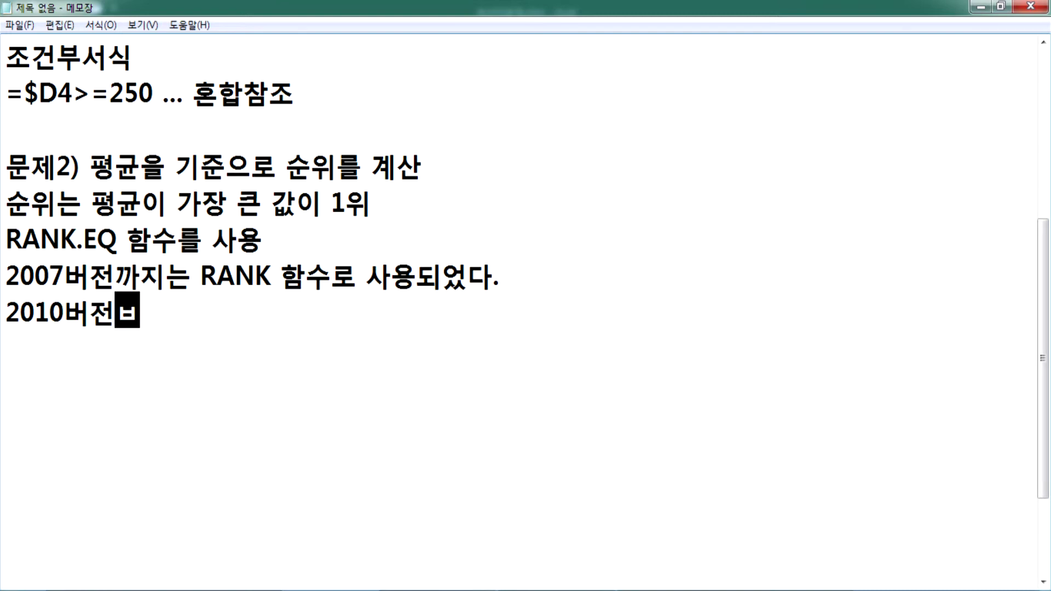
type("RANK,.")
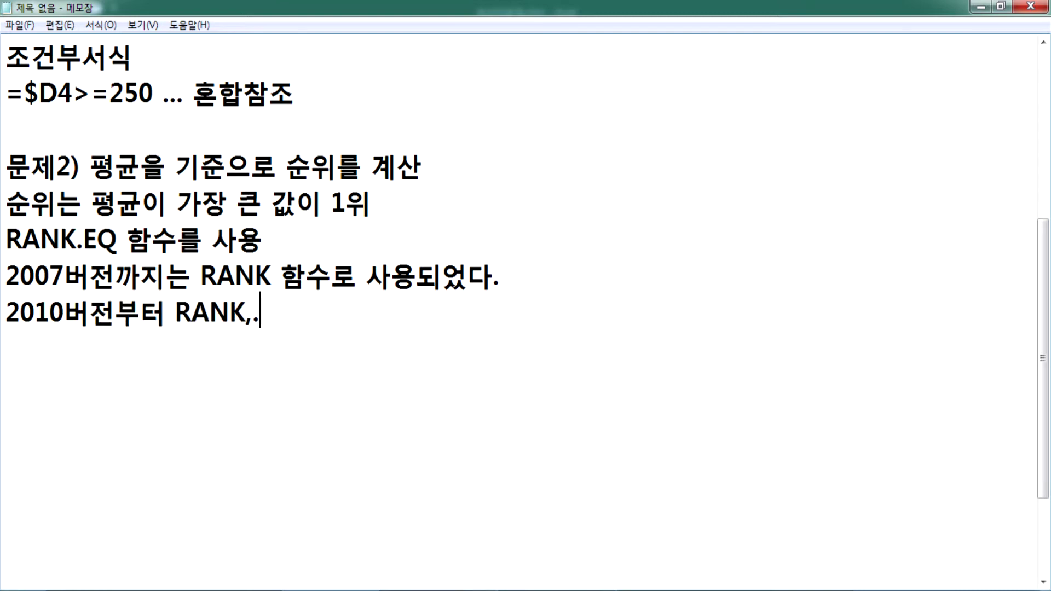
key("BackSpace")
key("BackSpace")
type(".EQ")
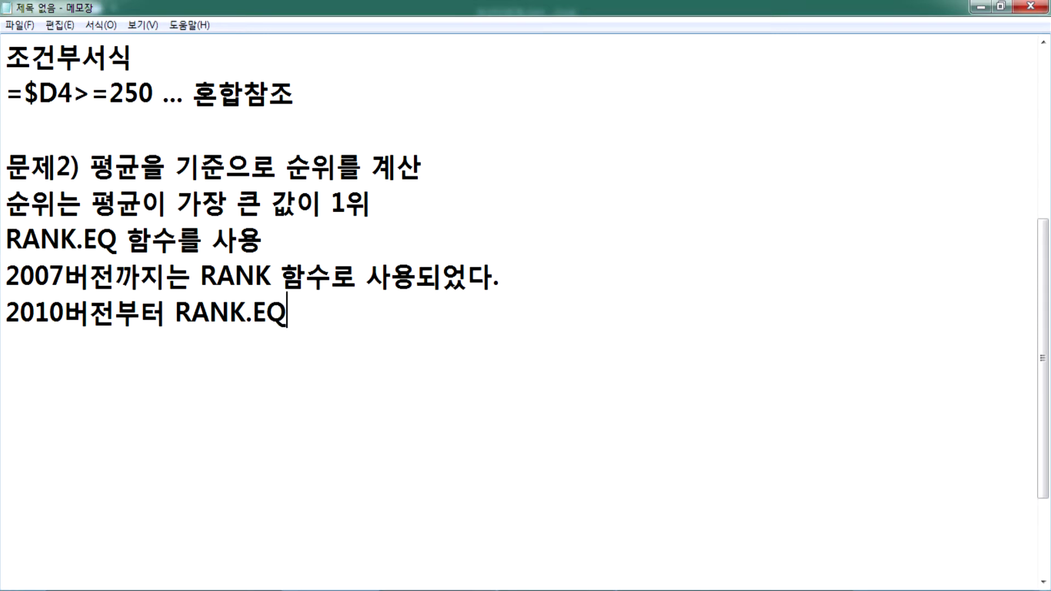
type("와 R")
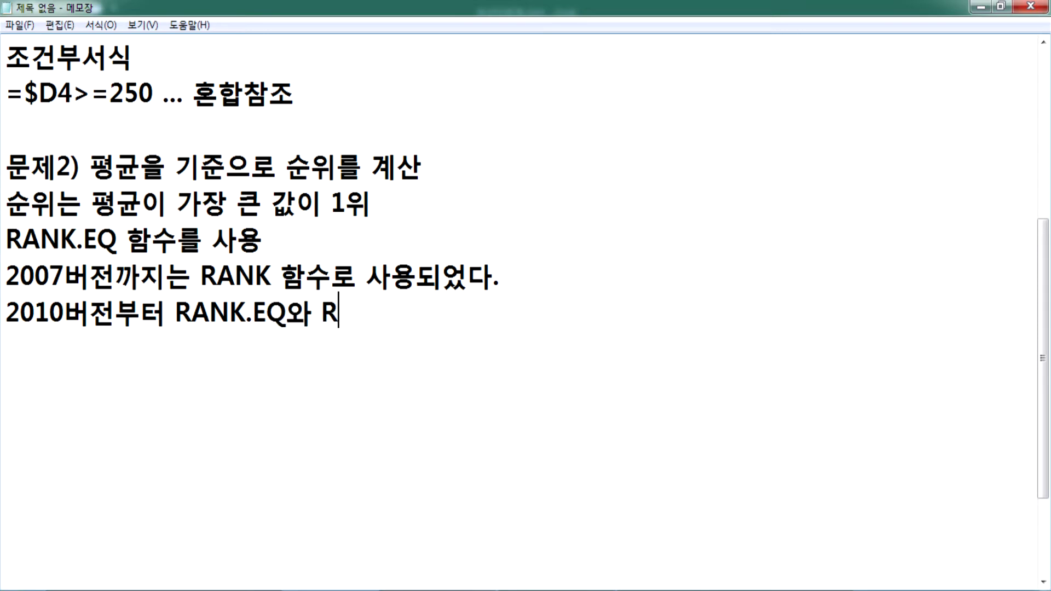
type("ANK.AVF")
key("BackSpace")
type("G ")
type("함수로")
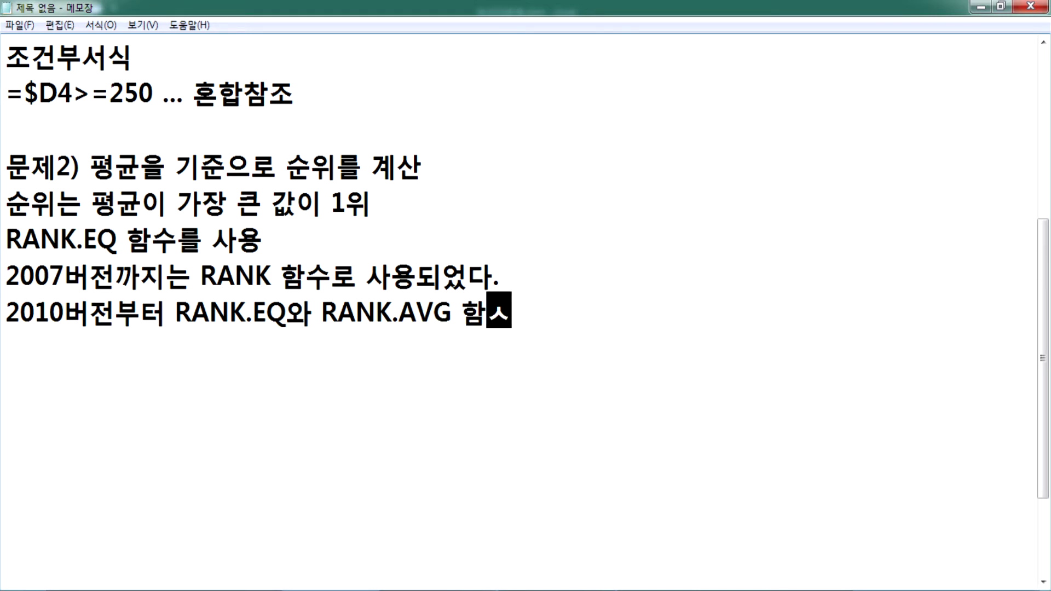
type(" 구분되서 ")
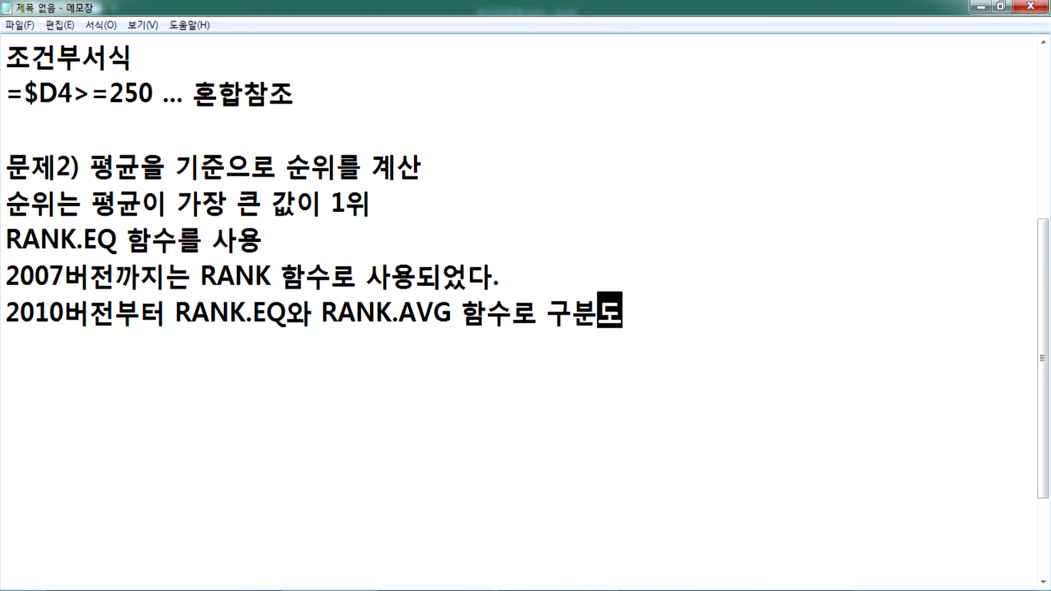
type("사용")
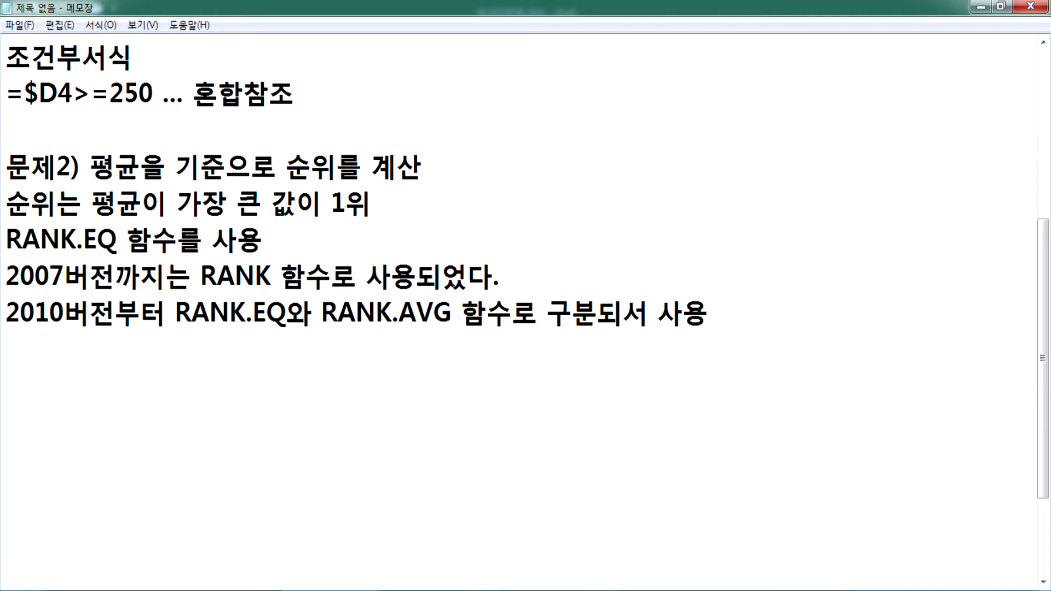
Step: Correct "구분되서" to "구분되어" in the 2010 version note and start a new line below it
key("Left")
key("Left")
key("Left")
key("BackSpace")
type("어")
key("End")
key("Return")
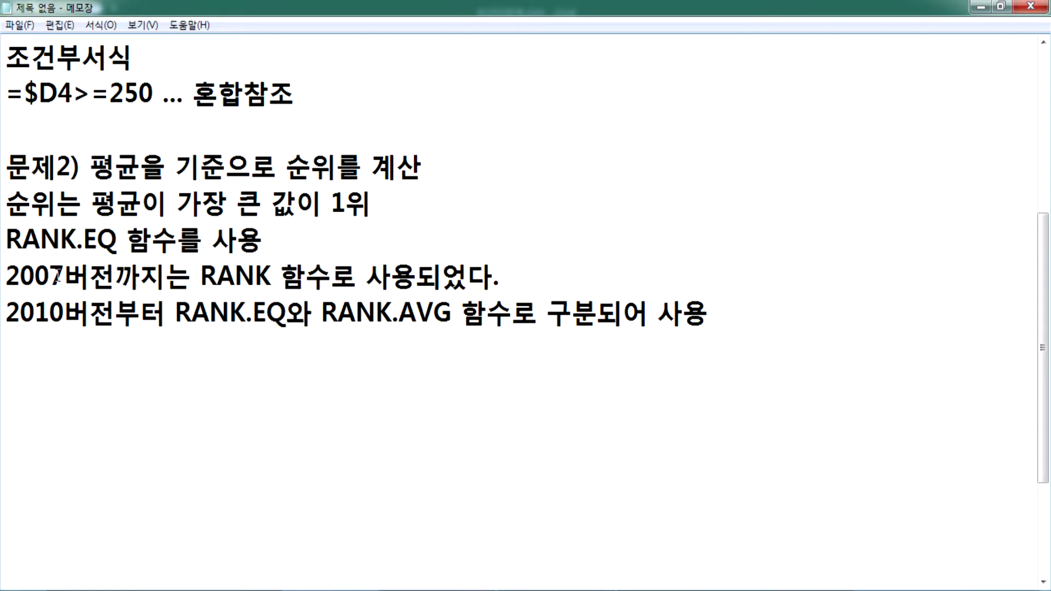
Step: Highlight the function names RANK and RANK.AVG in the version notes to review them, and switch to 섹션05문제.xlsm in Excel
left_click_drag(203, 280, 271, 276)
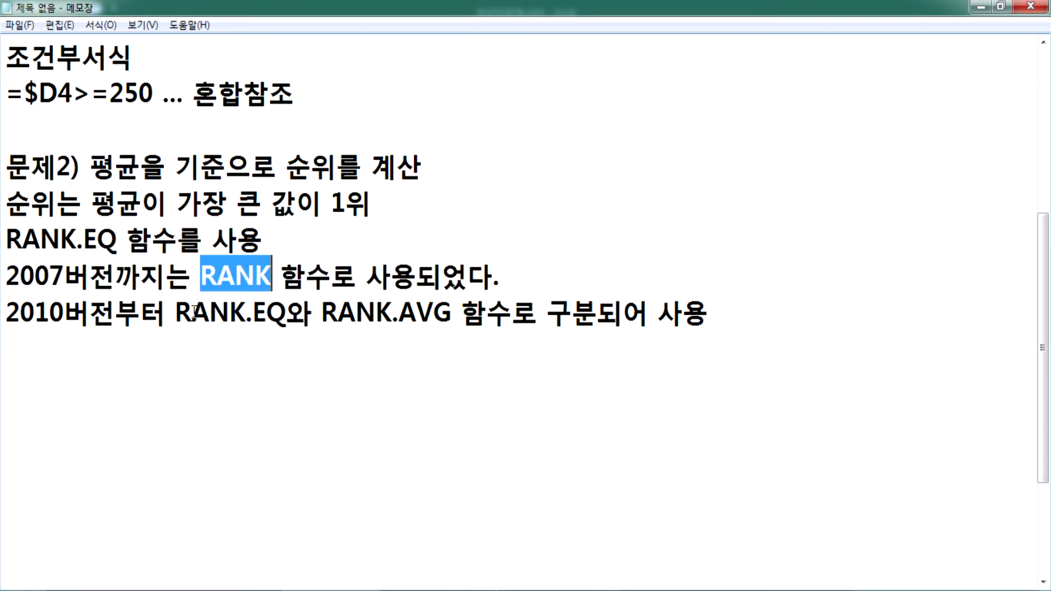
left_click_drag(176, 312, 456, 317)
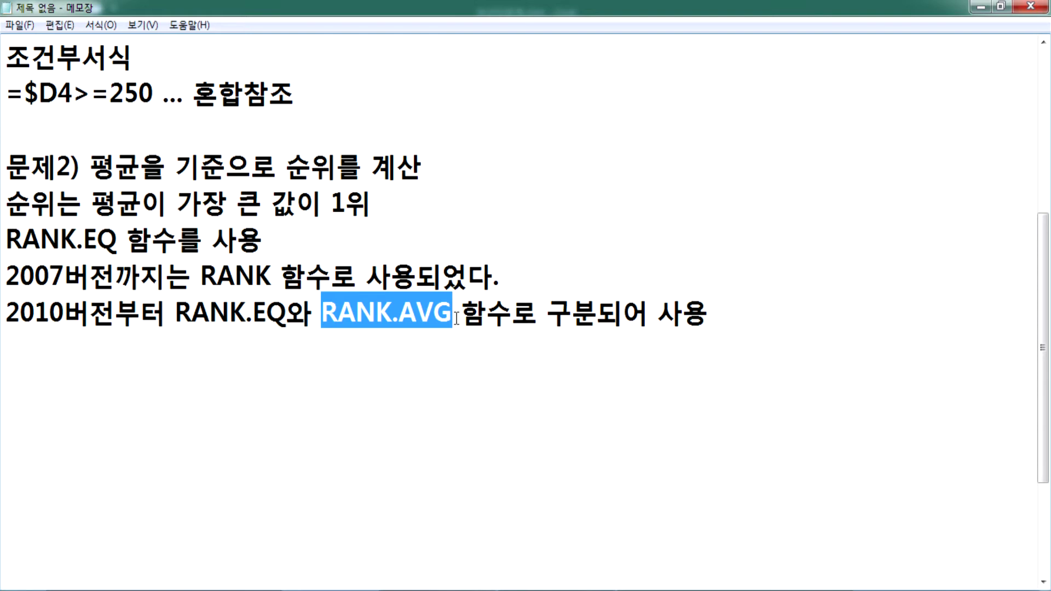
left_click(224, 367)
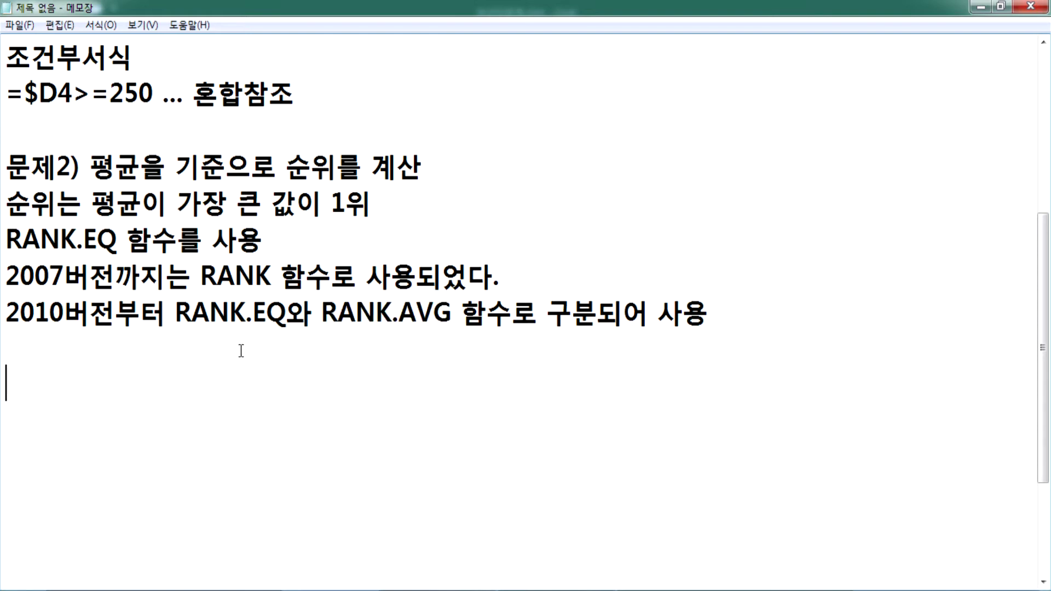
key("alt+Tab")
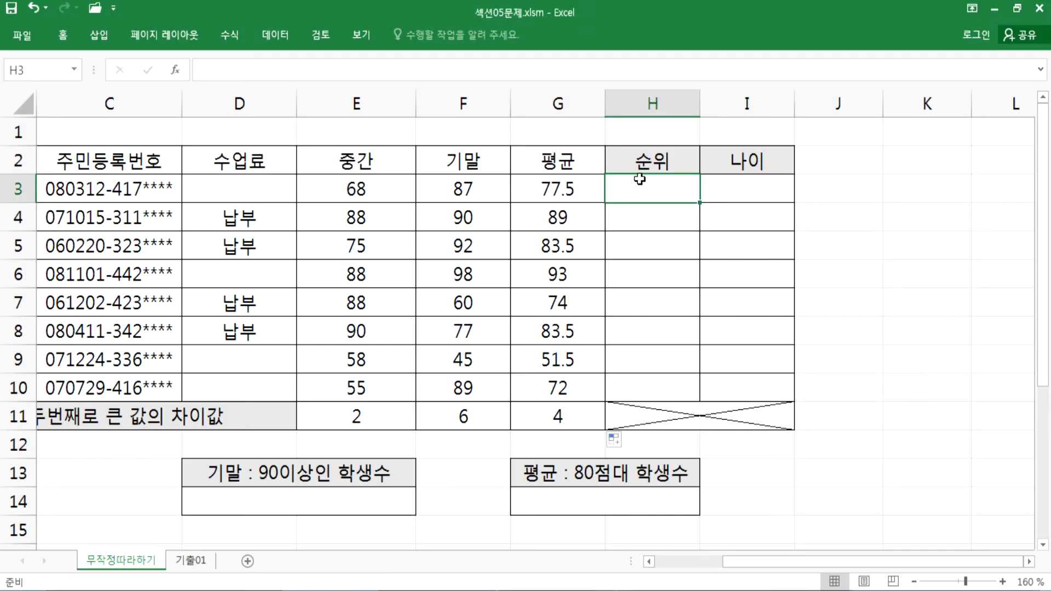
type("=")
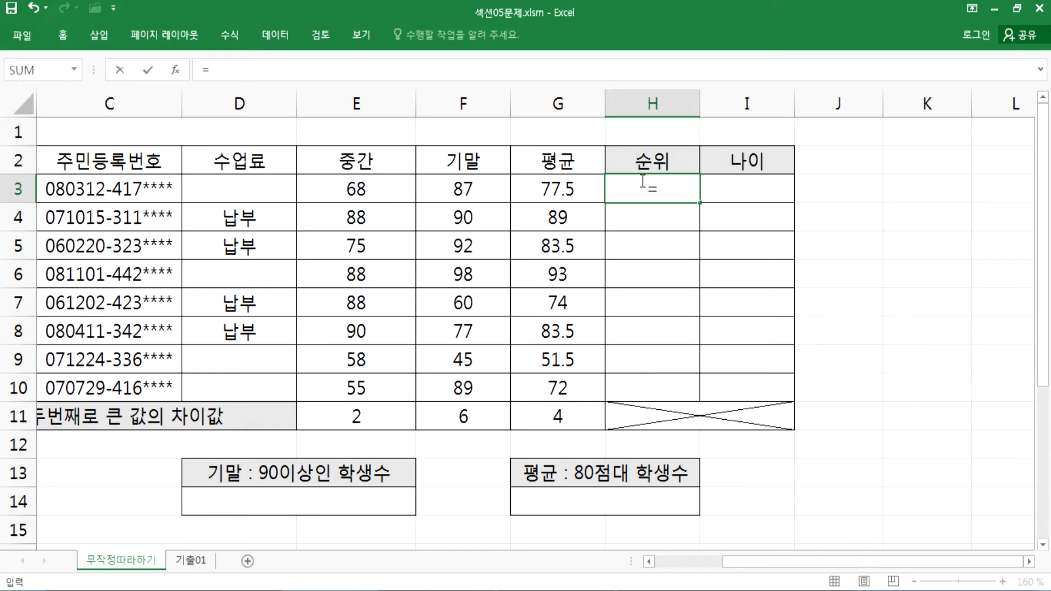
type("RA")
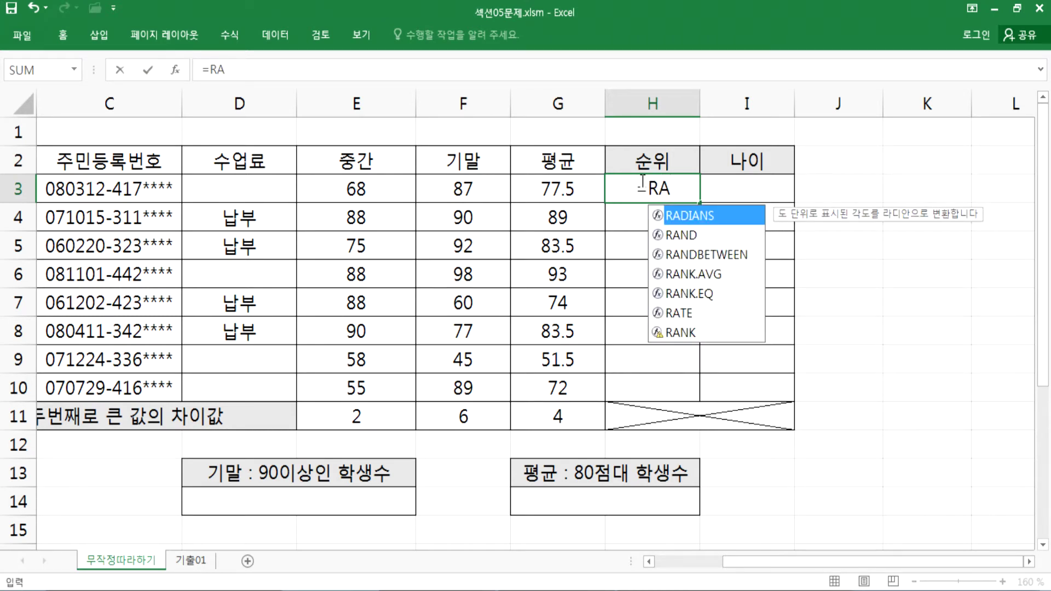
left_click(725, 299)
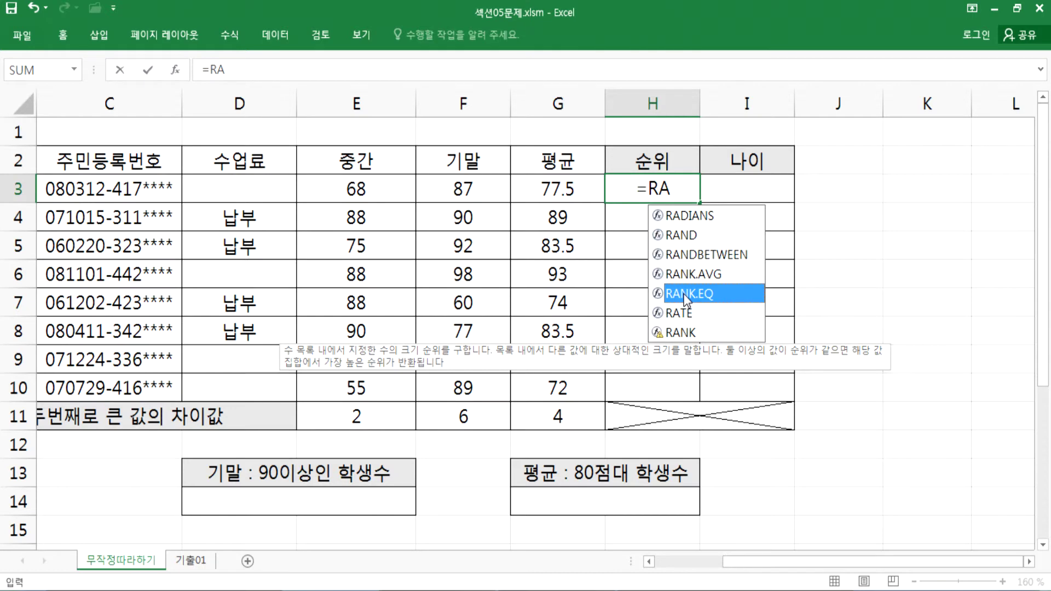
type("NK.EQ")
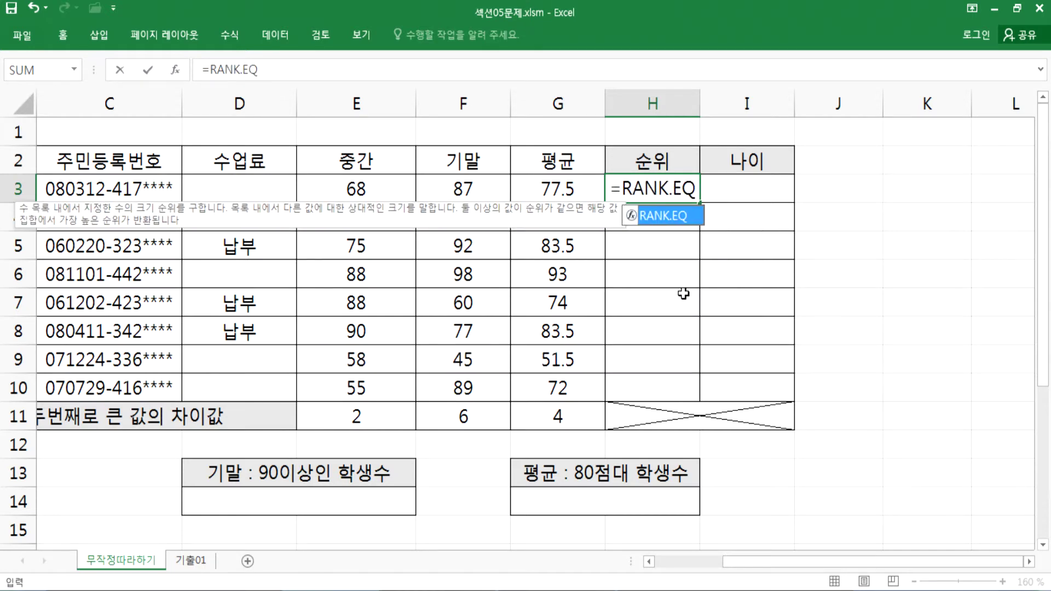
type("(")
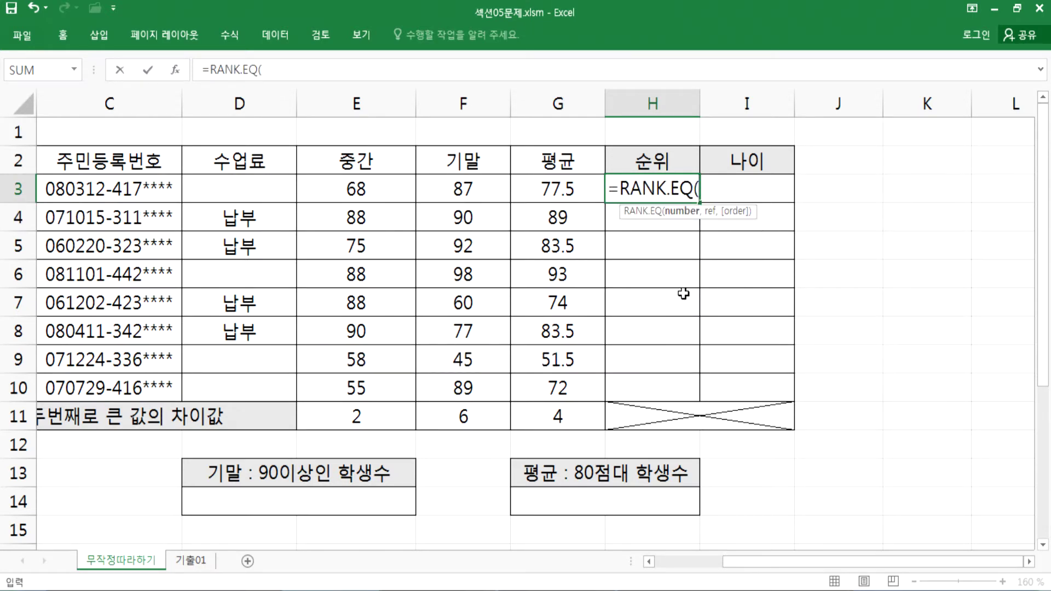
key("BackSpace")
key("BackSpace")
key("BackSpace")
key("BackSpace")
key("BackSpace")
key("BackSpace")
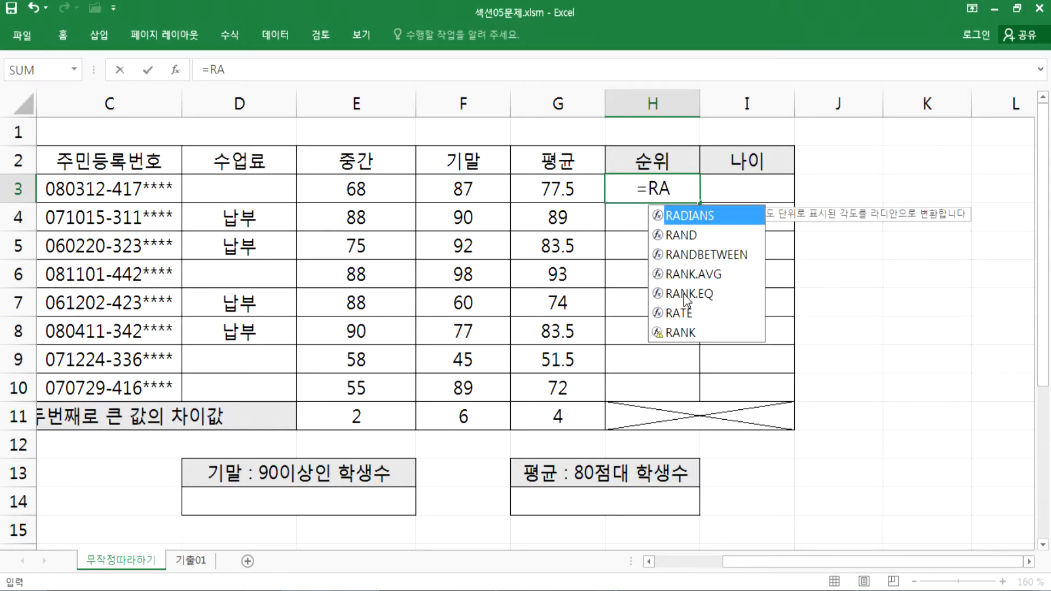
left_click(692, 295)
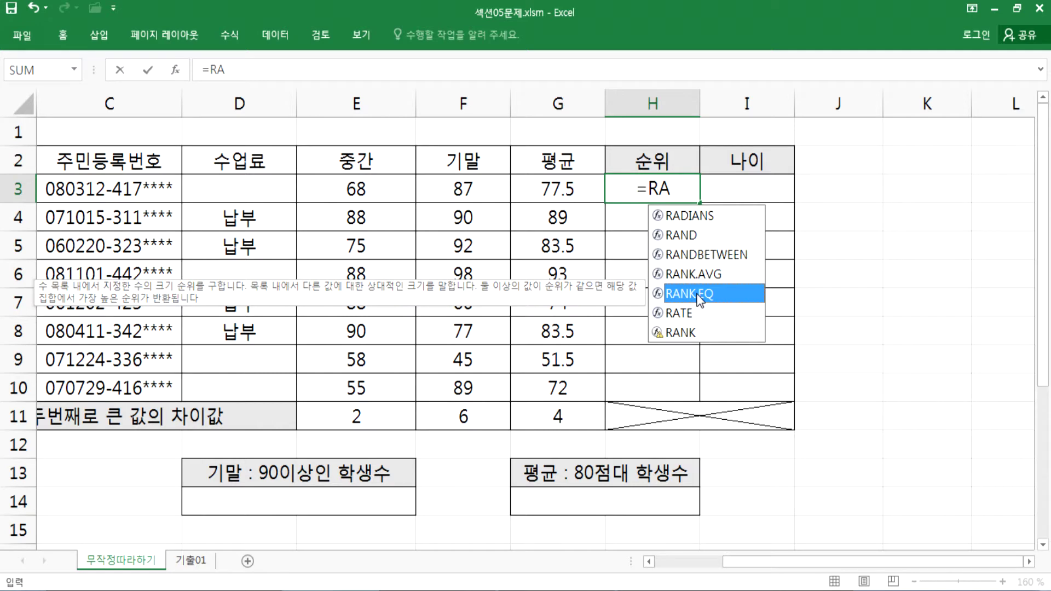
double_click(697, 295)
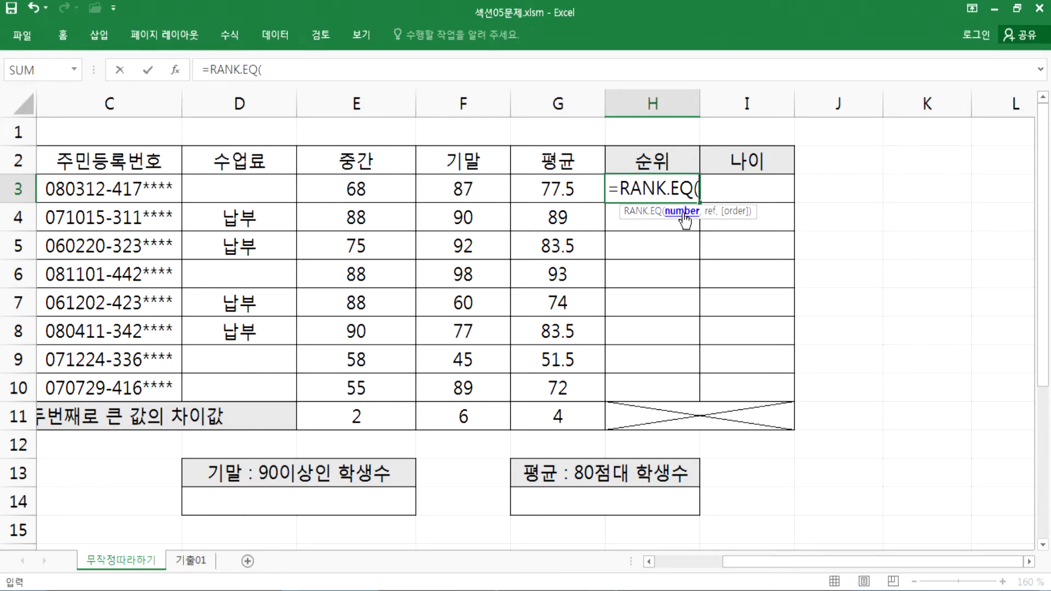
left_click(175, 72)
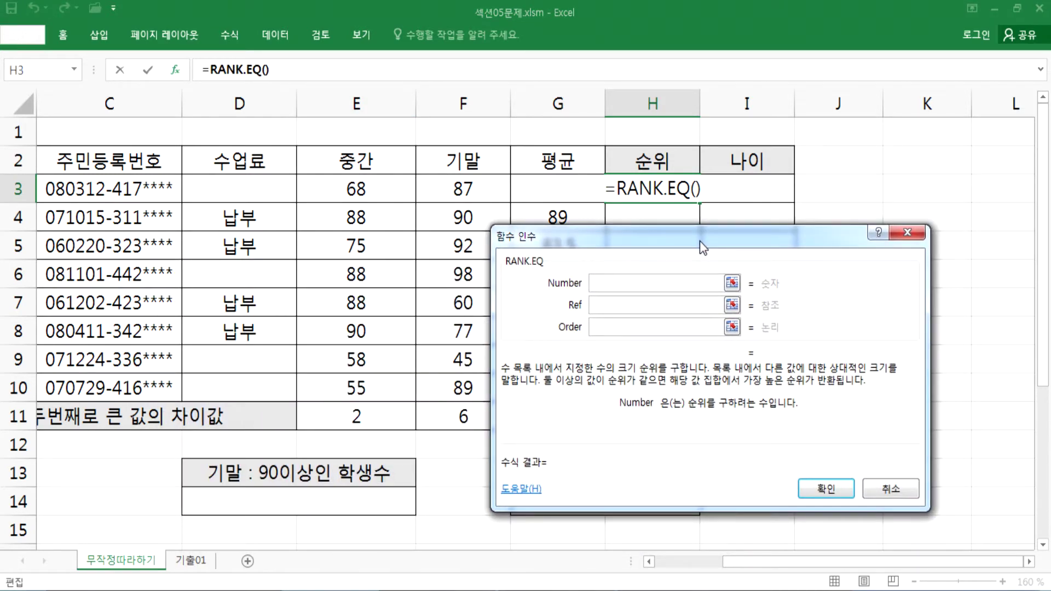
left_click_drag(634, 239, 761, 227)
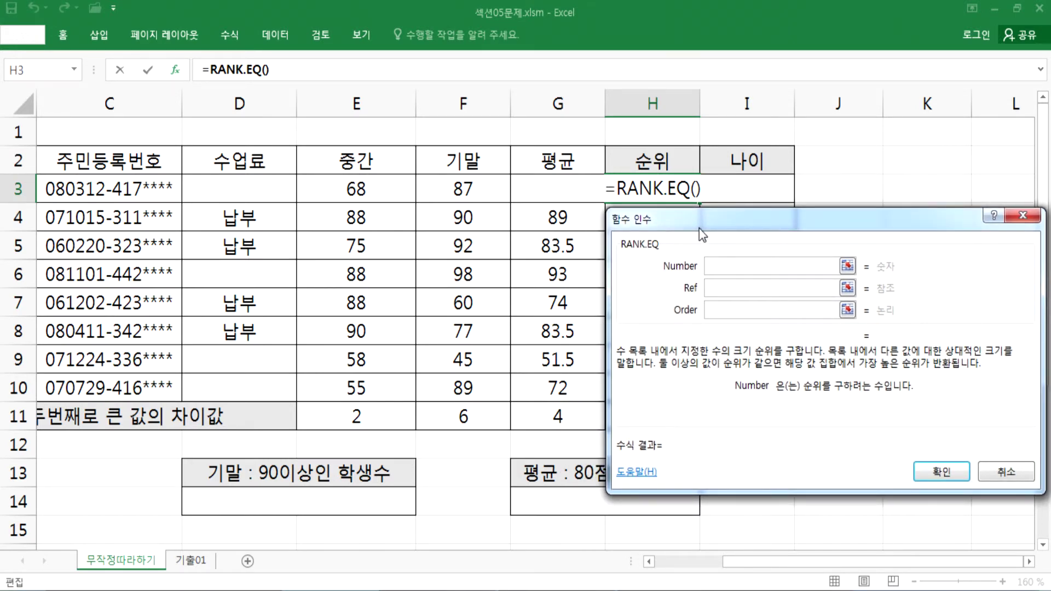
key("Escape")
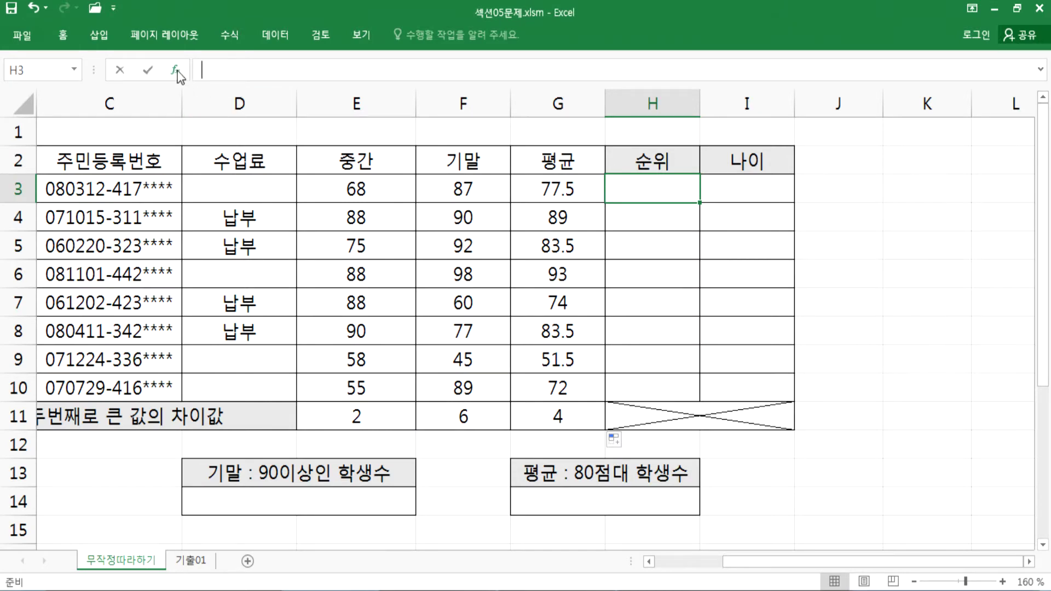
Step: Insert the RANK.EQ function from the 모두 category into the first 순위 cell, H3, and open its arguments
left_click(176, 70)
scroll(719, 350, "down", 1)
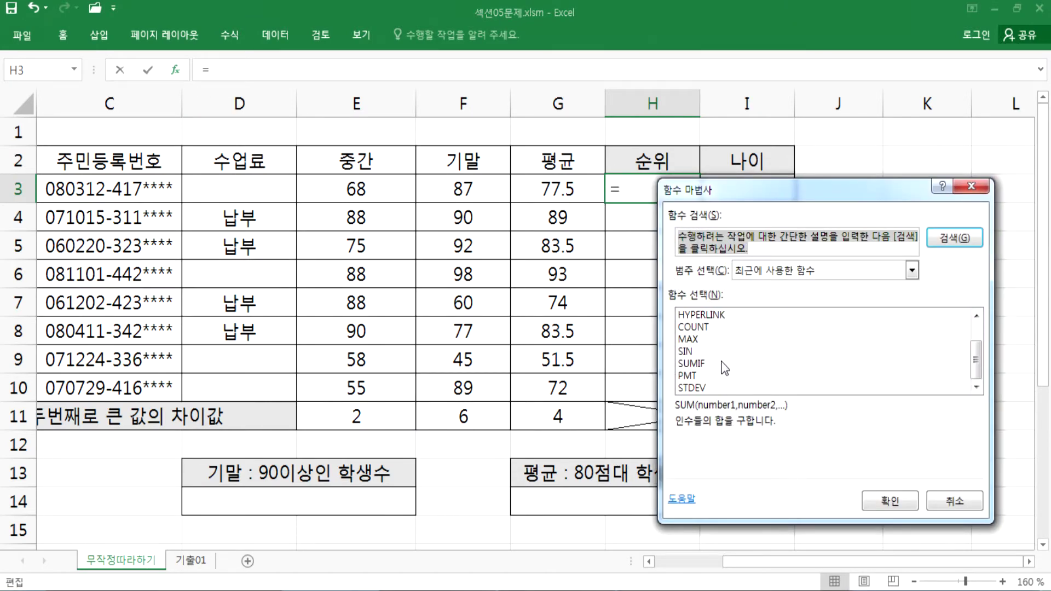
scroll(728, 356, "up", 1)
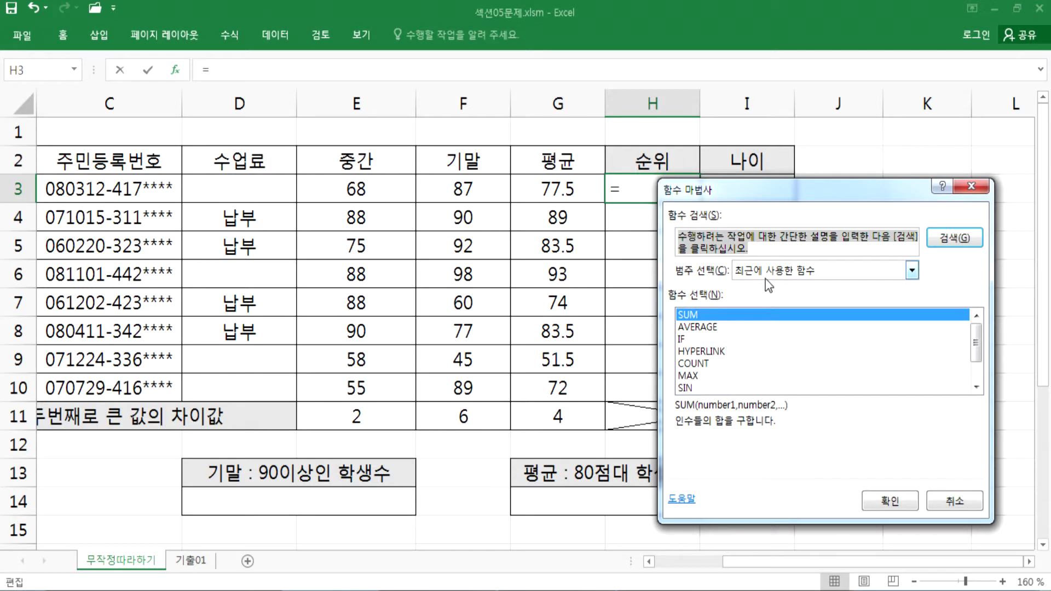
left_click(763, 269)
left_click(744, 298)
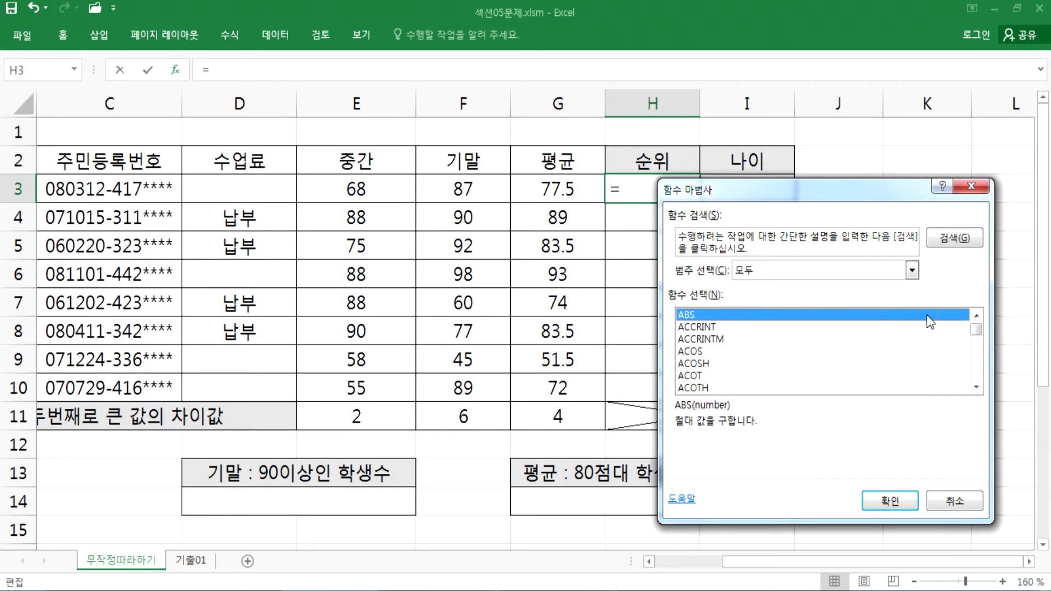
key("r")
scroll(763, 375, "down", 2)
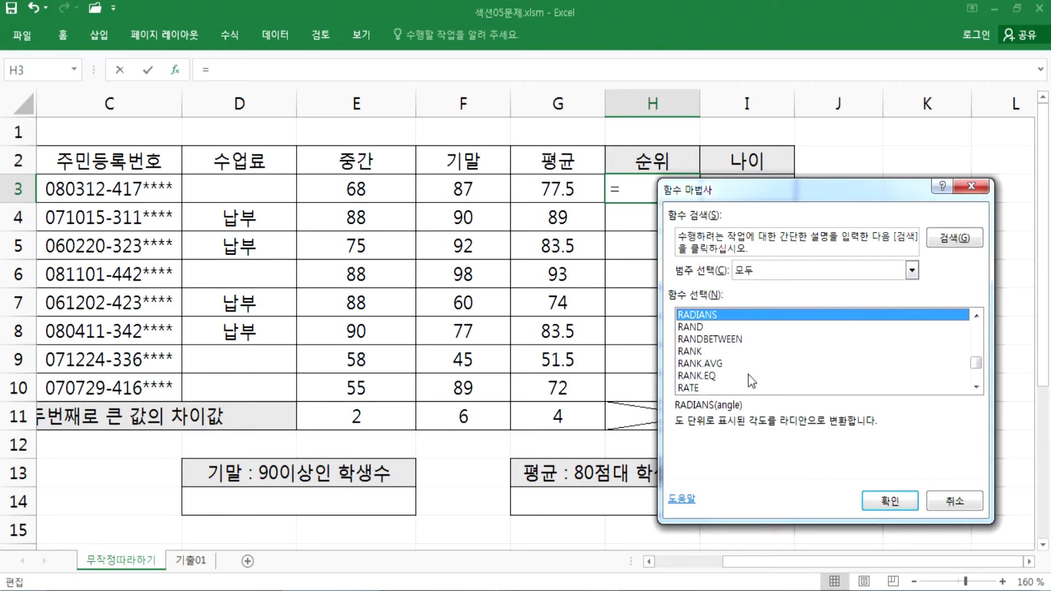
left_click(696, 376)
left_click(867, 498)
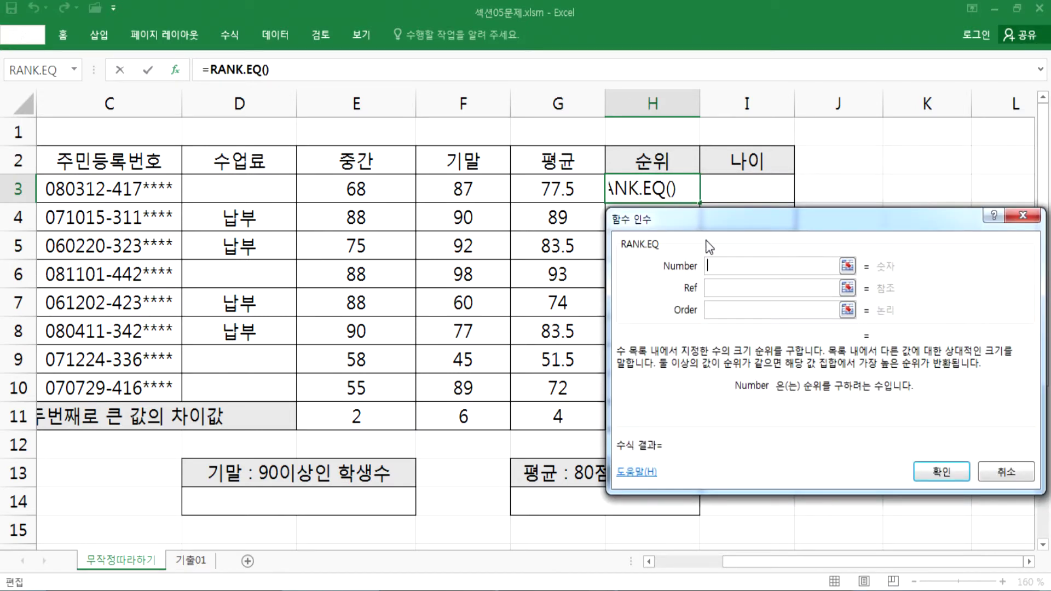
key("Escape")
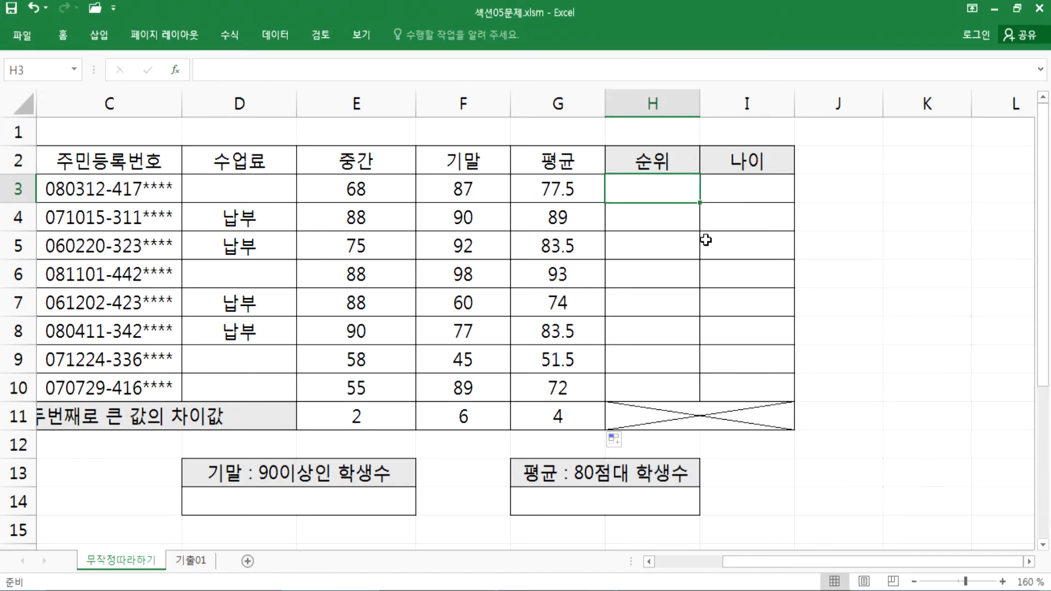
type("=RANK.E")
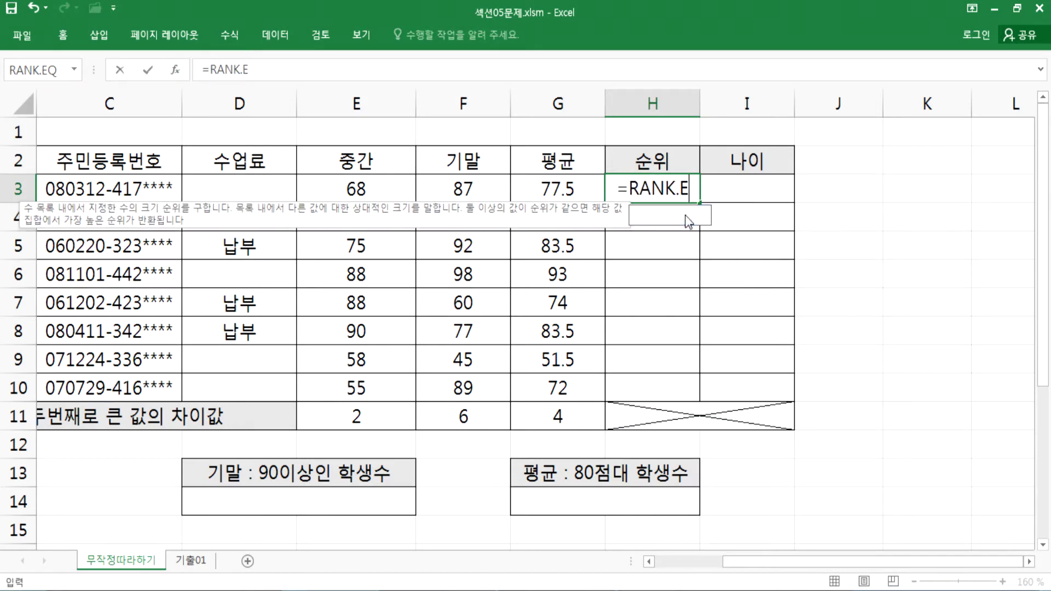
key("Tab")
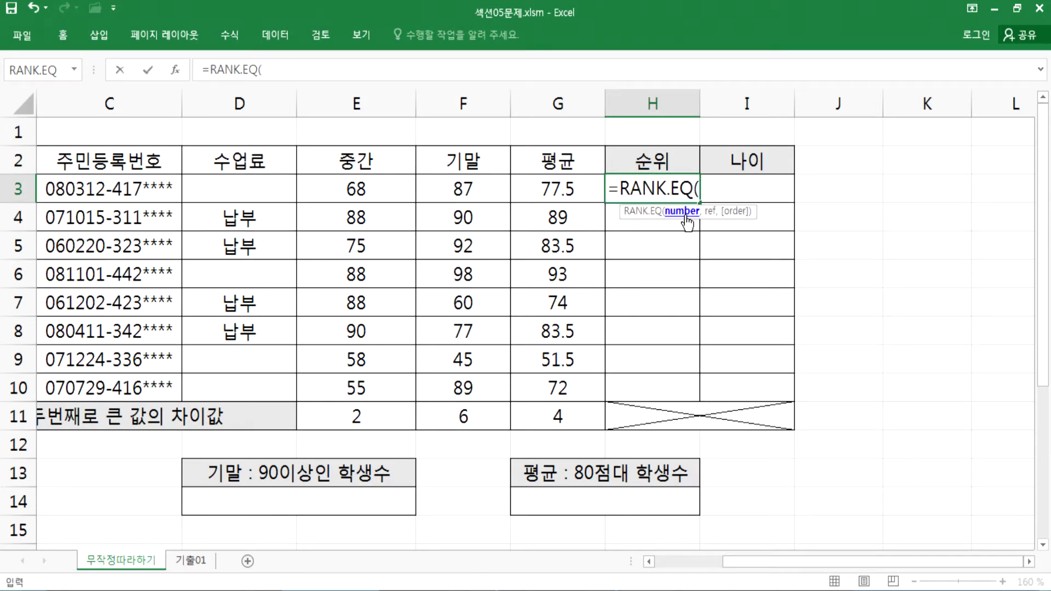
left_click(179, 71)
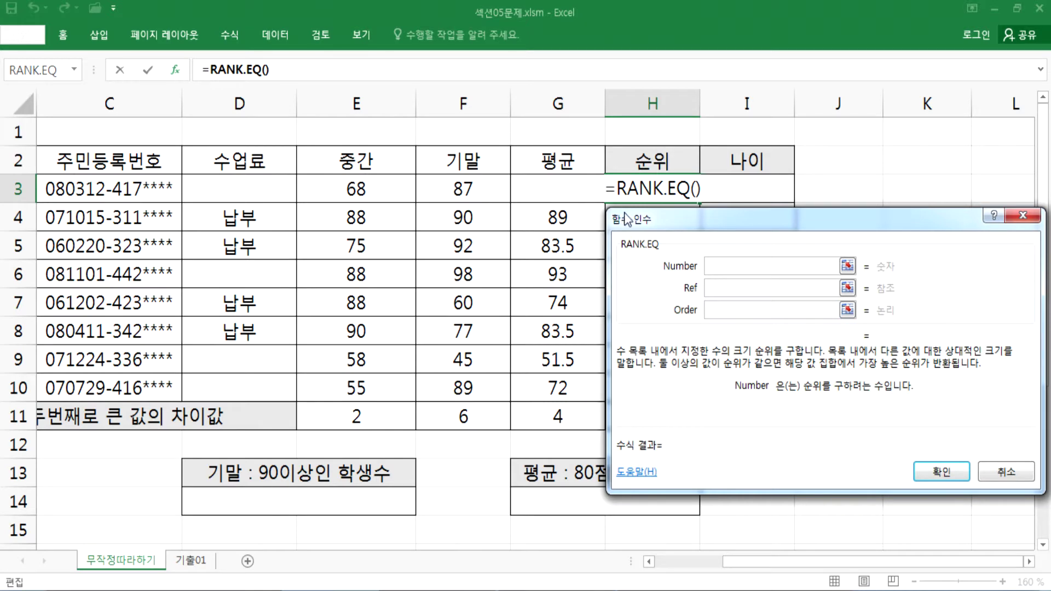
key("Escape")
Step: Widen column G slightly, and start a RANK.EQ formula in H3 with its function arguments opened
left_click_drag(605, 96, 615, 95)
type("=RA")
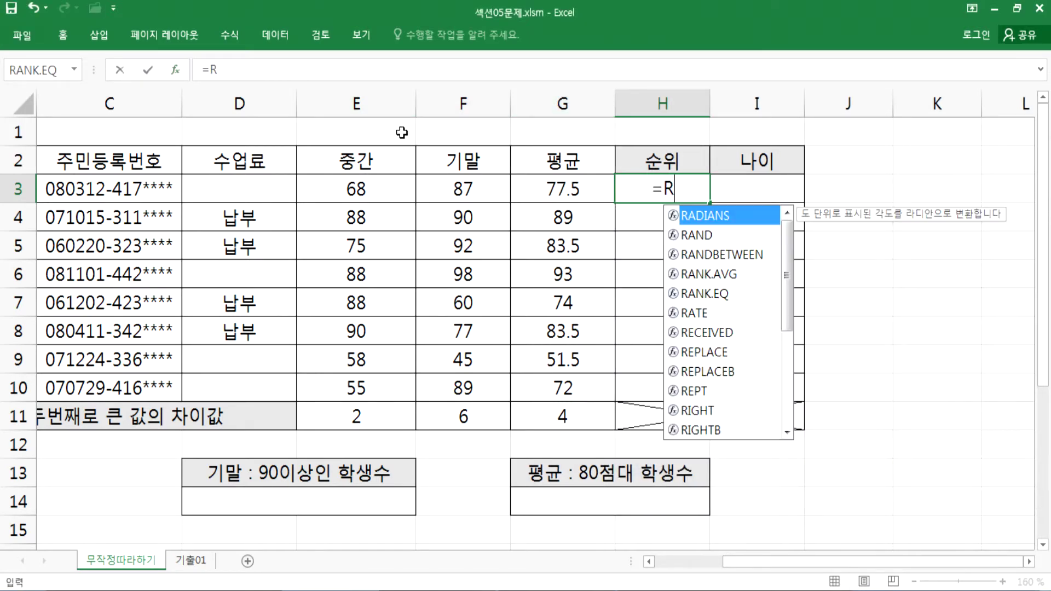
key("Down")
key("Down")
key("Down")
key("Down")
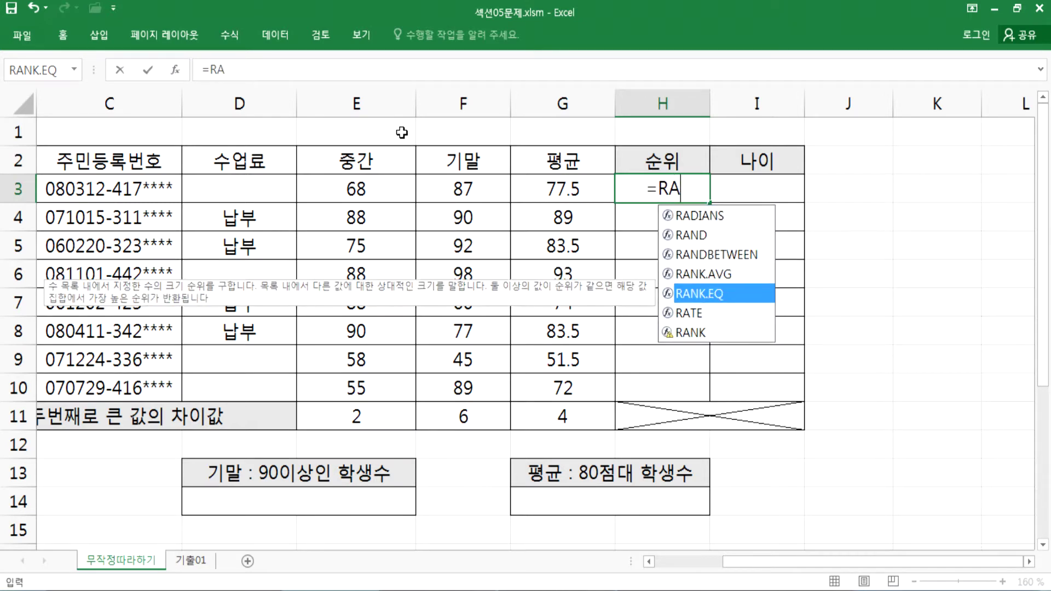
key("Tab")
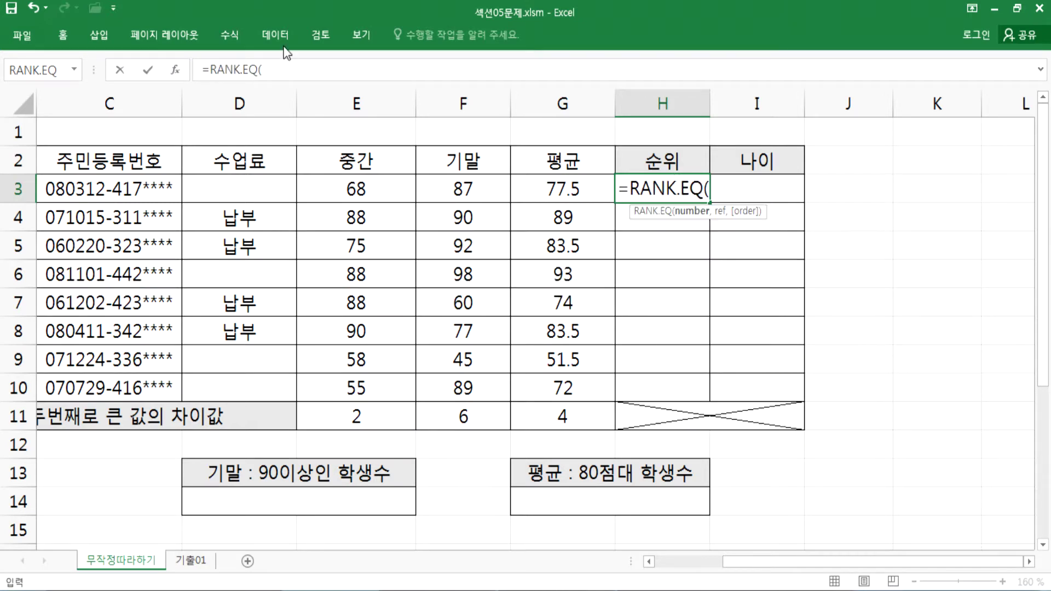
left_click(175, 69)
left_click_drag(678, 230, 694, 228)
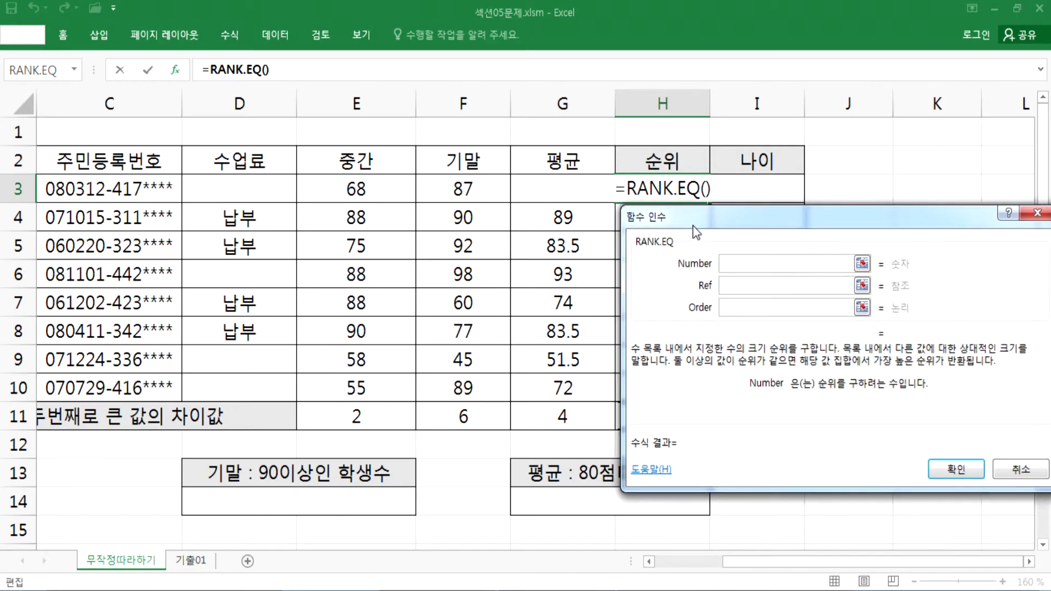
Step: Review the descriptions of the Number, Ref and Order arguments of RANK.EQ
left_click(729, 288)
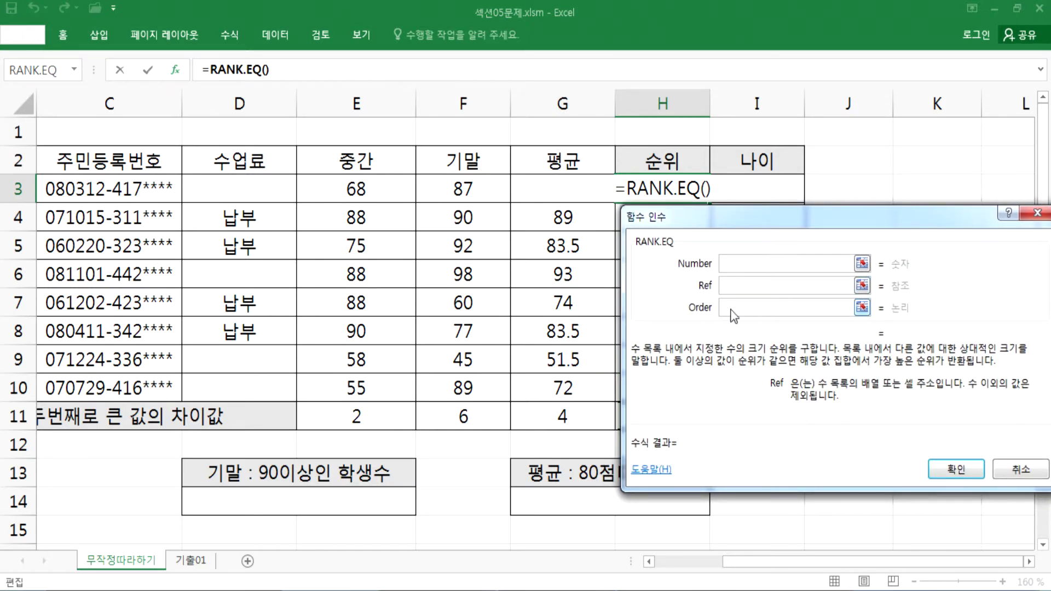
left_click(732, 308)
left_click(745, 264)
left_click(738, 285)
left_click(732, 308)
left_click(743, 263)
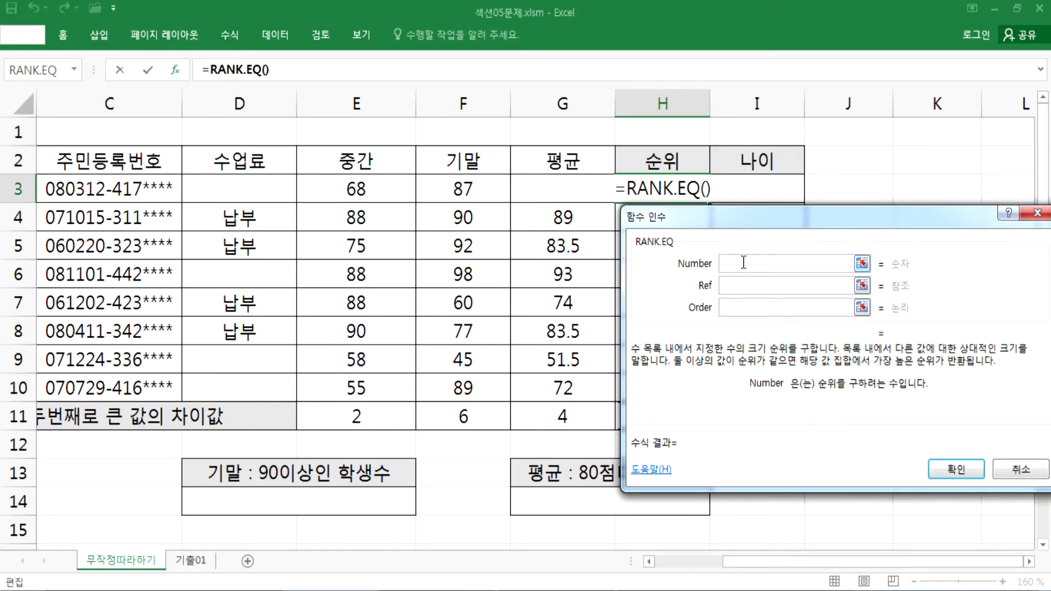
Step: Set the RANK.EQ arguments to Number G3, Ref G3:G10 and Order 0, and enter the formula in H3
left_click(519, 189)
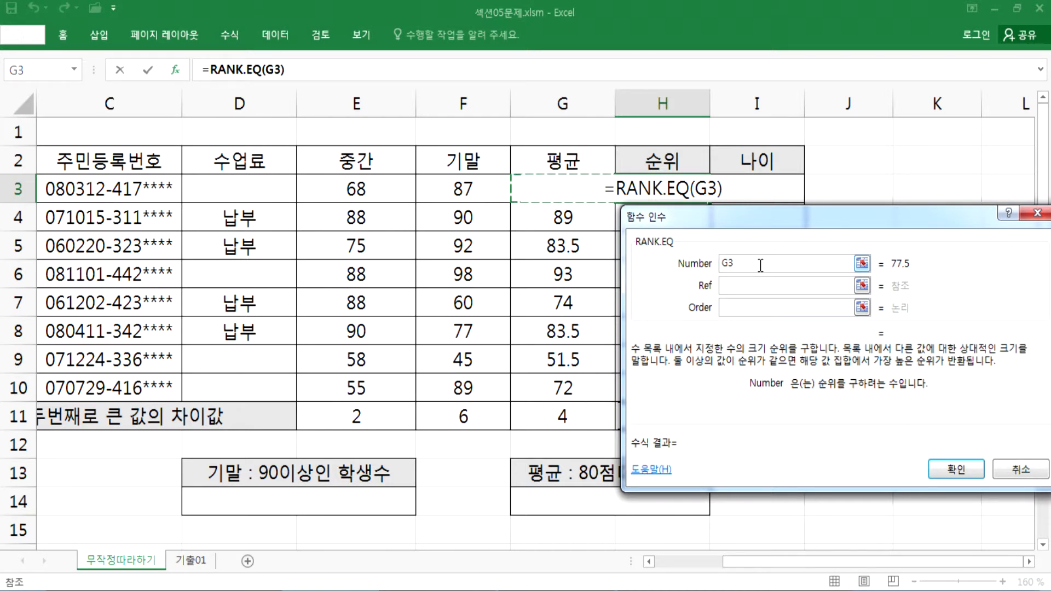
left_click(733, 287)
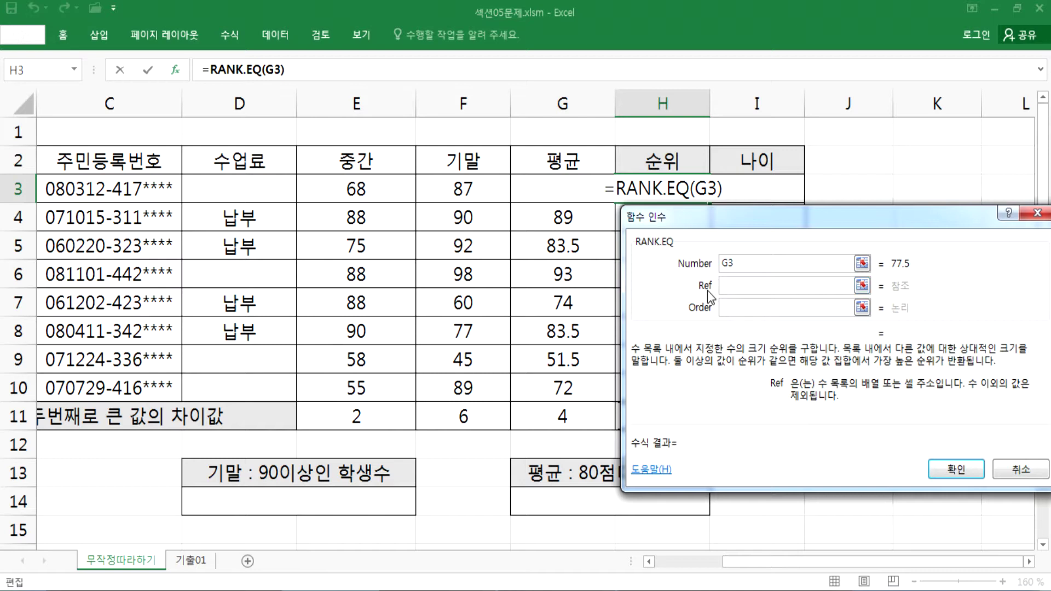
left_click(543, 208)
left_click_drag(543, 209, 545, 374)
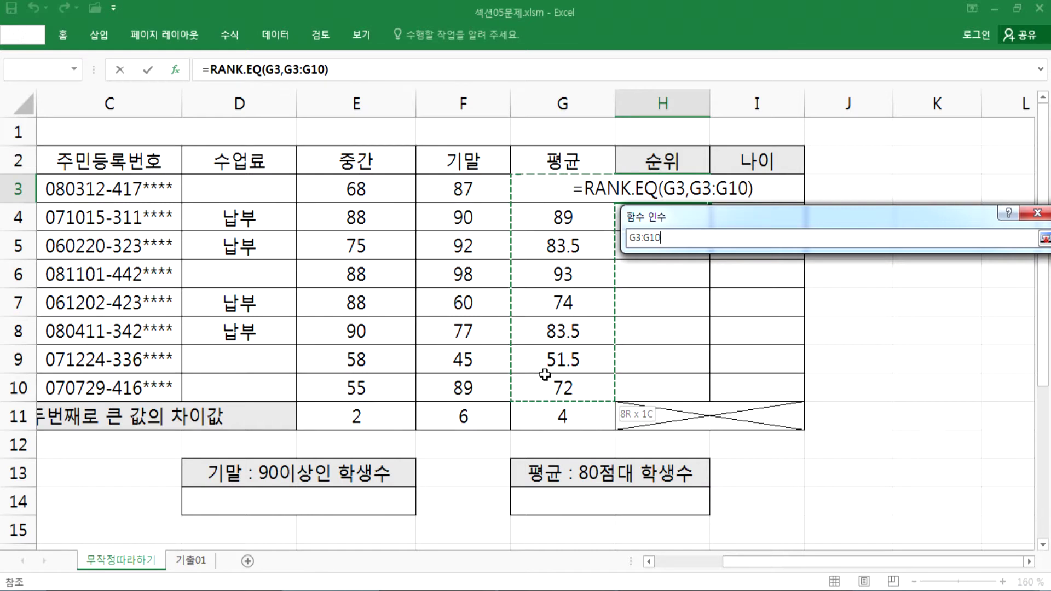
left_click_drag(545, 374, 545, 376)
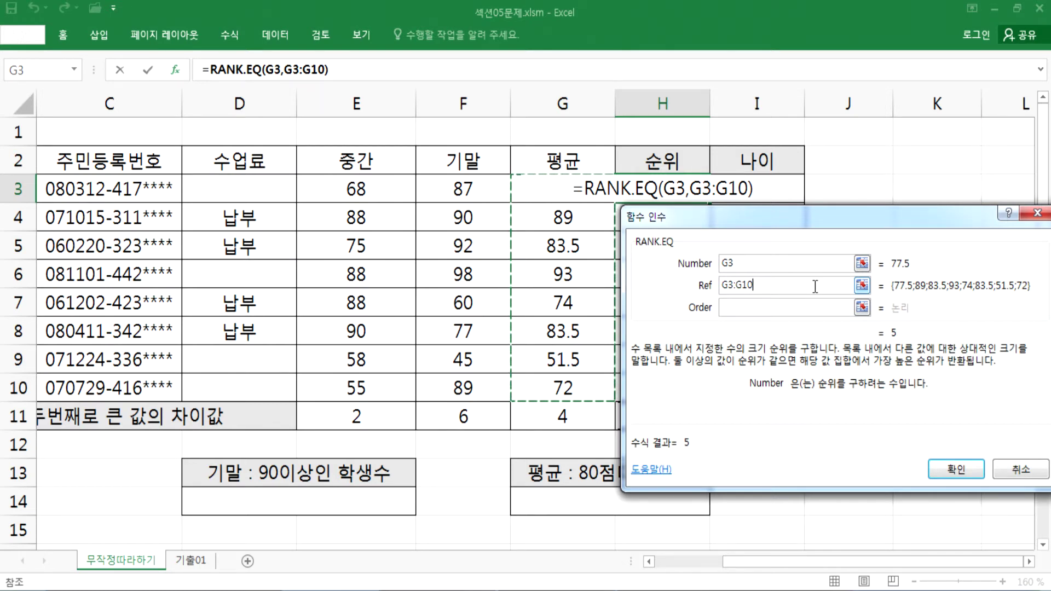
left_click(752, 311)
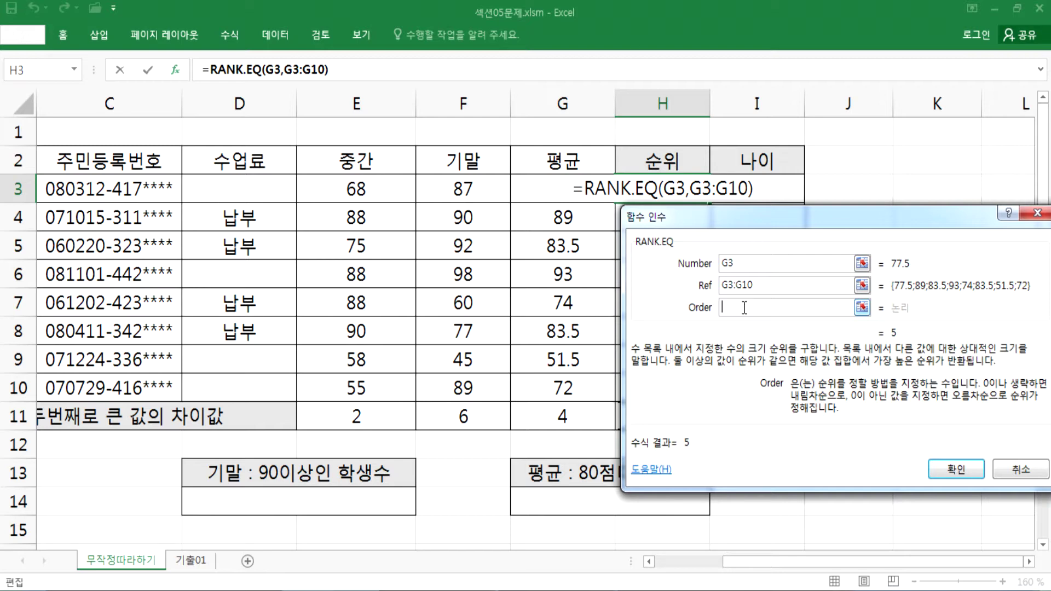
type("0")
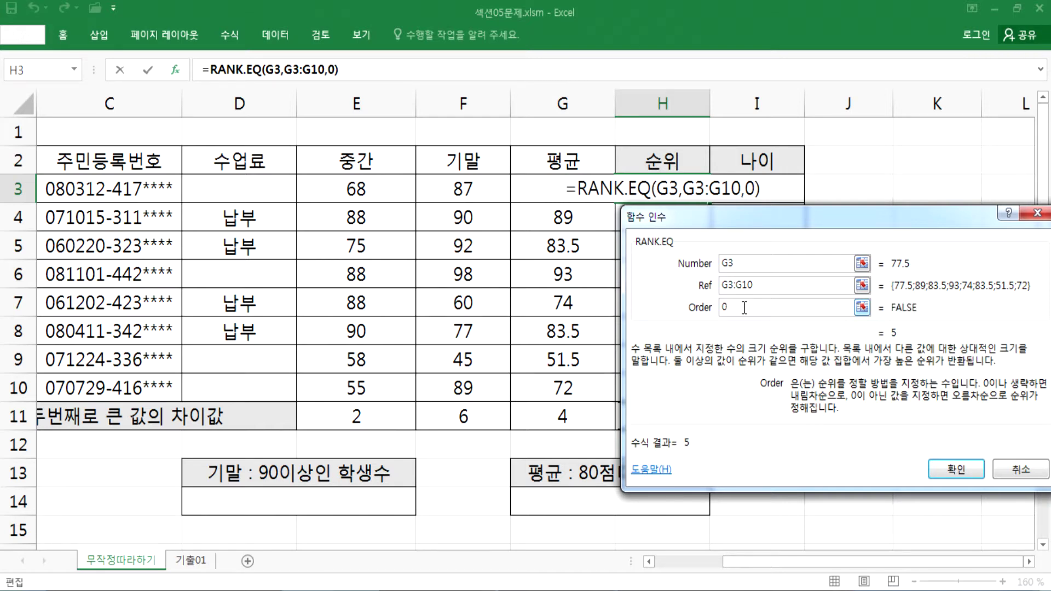
left_click(939, 470)
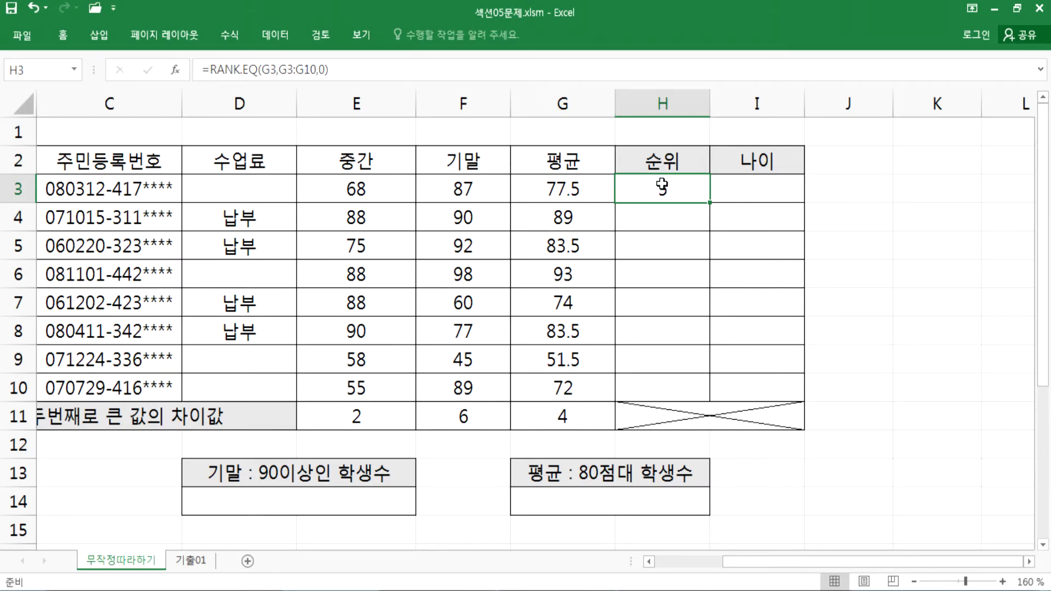
Step: Fill the 순위 formula from H3 down to H10 with its relative references
left_click_drag(673, 223, 664, 376)
left_click(665, 188)
left_click_drag(711, 203, 711, 399)
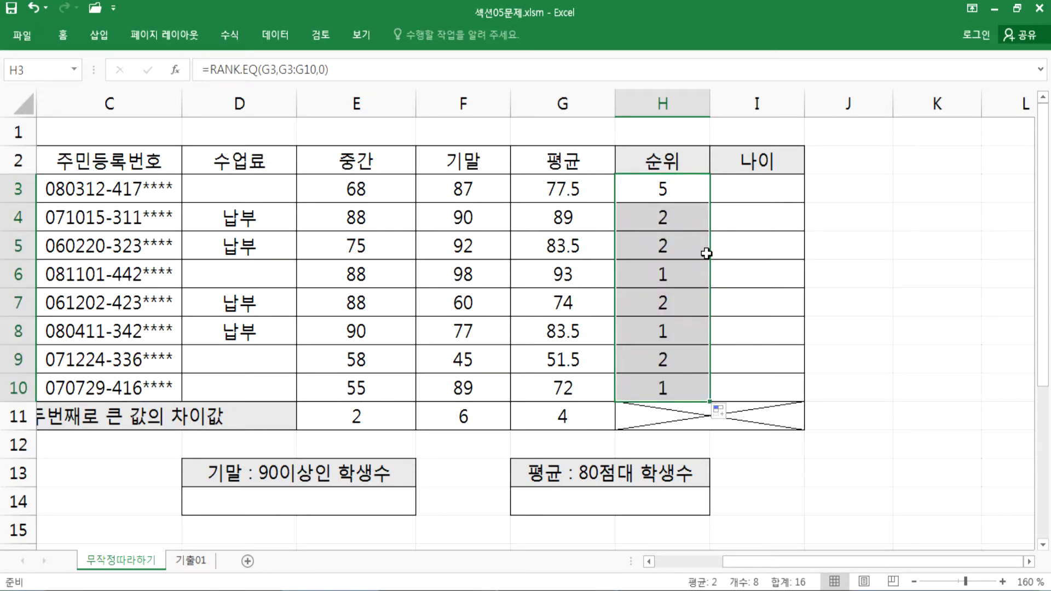
key("ctrl+z")
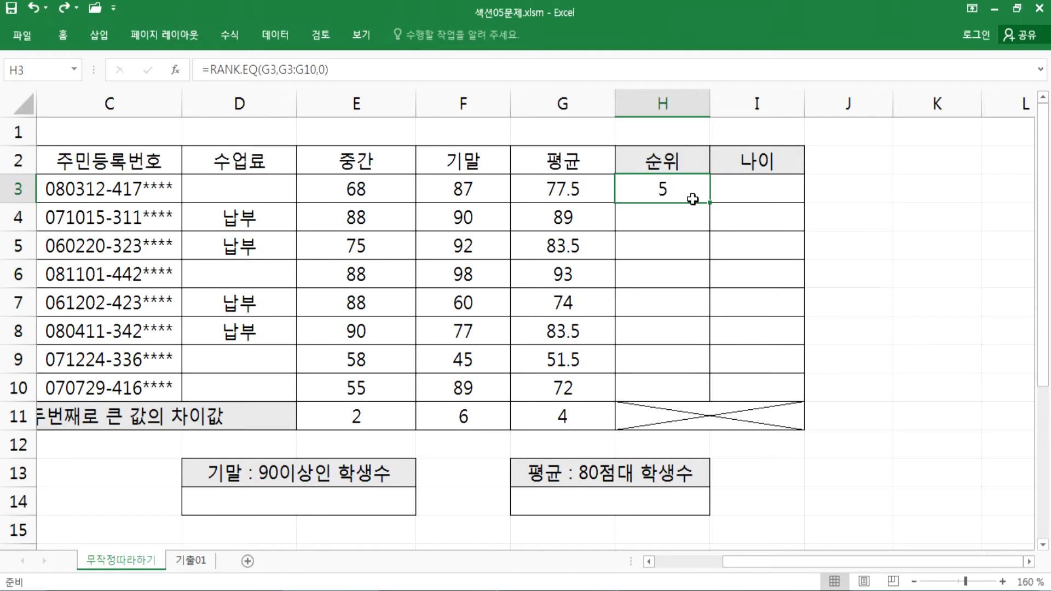
left_click_drag(709, 203, 711, 400)
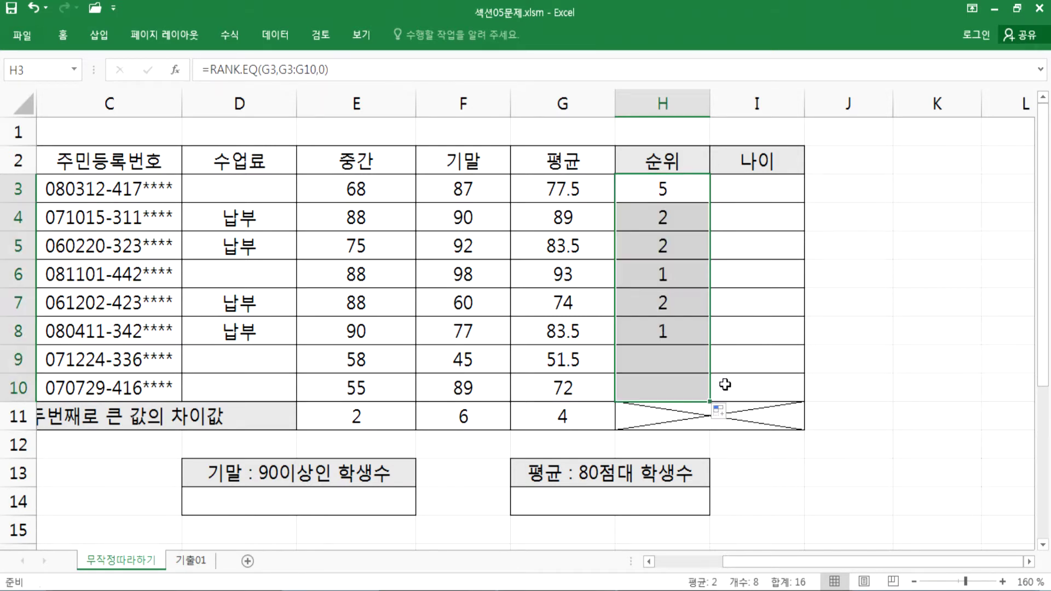
Step: Check the copied 순위 formulas in cells H7, H9 and H10
left_click(675, 304)
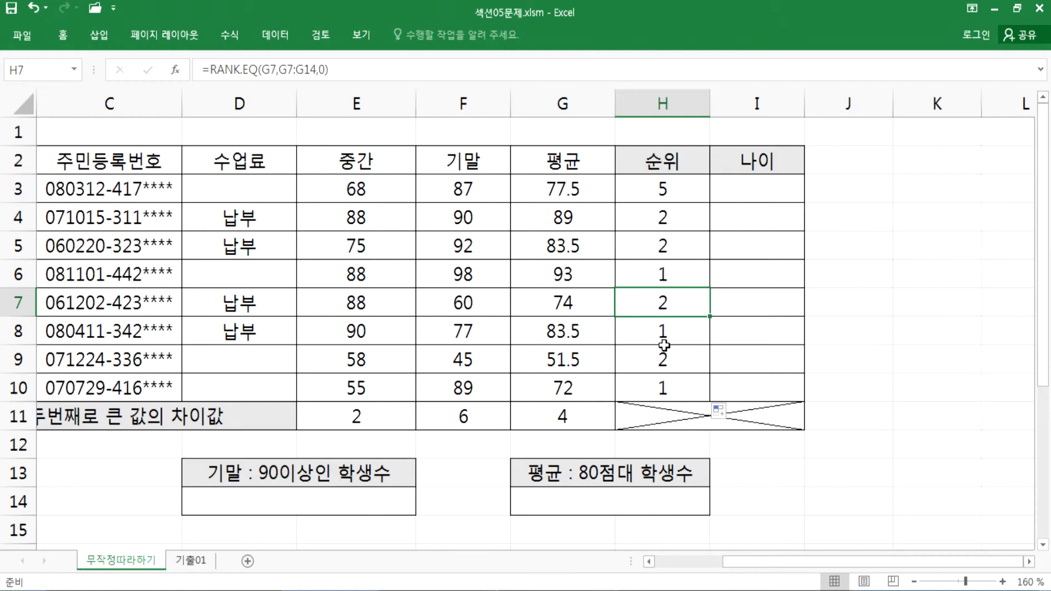
left_click(650, 362)
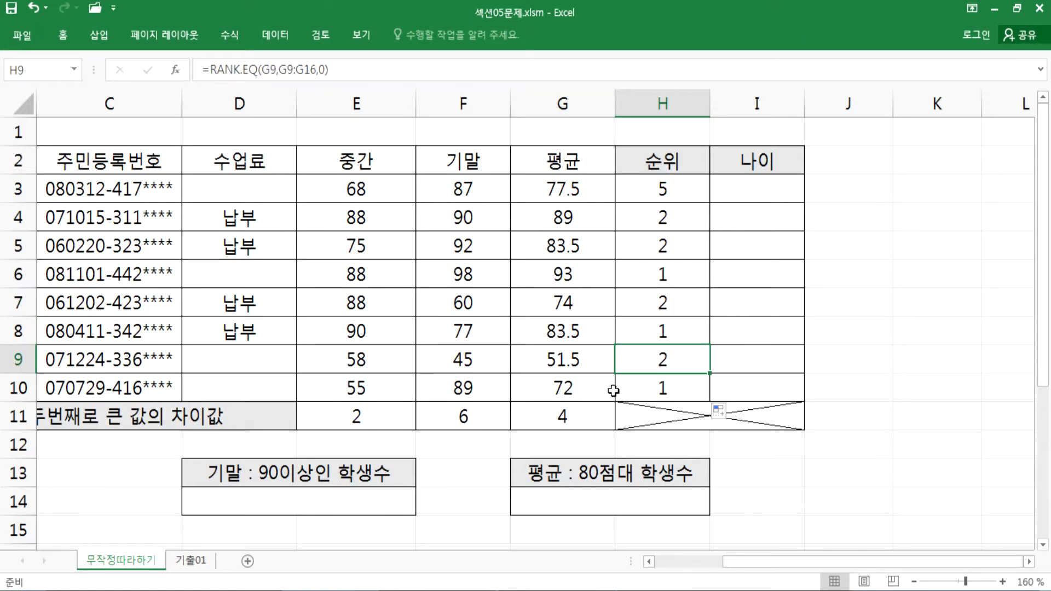
left_click(648, 389)
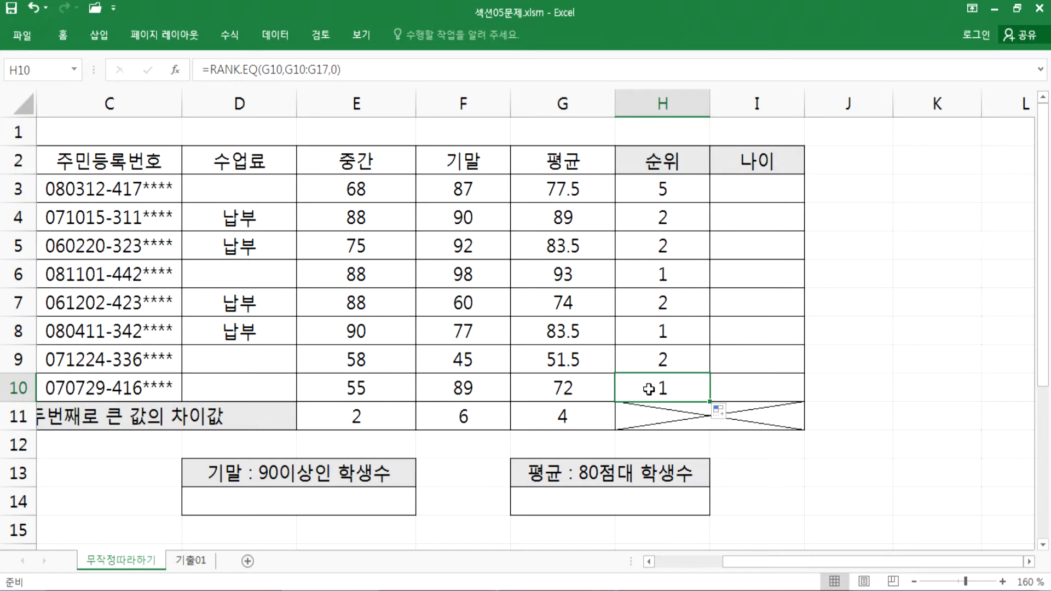
Step: Examine the highlighted reference ranges inside the 순위 formulas of H3, H4 and H7, leaving the formulas as they are
left_click(679, 193)
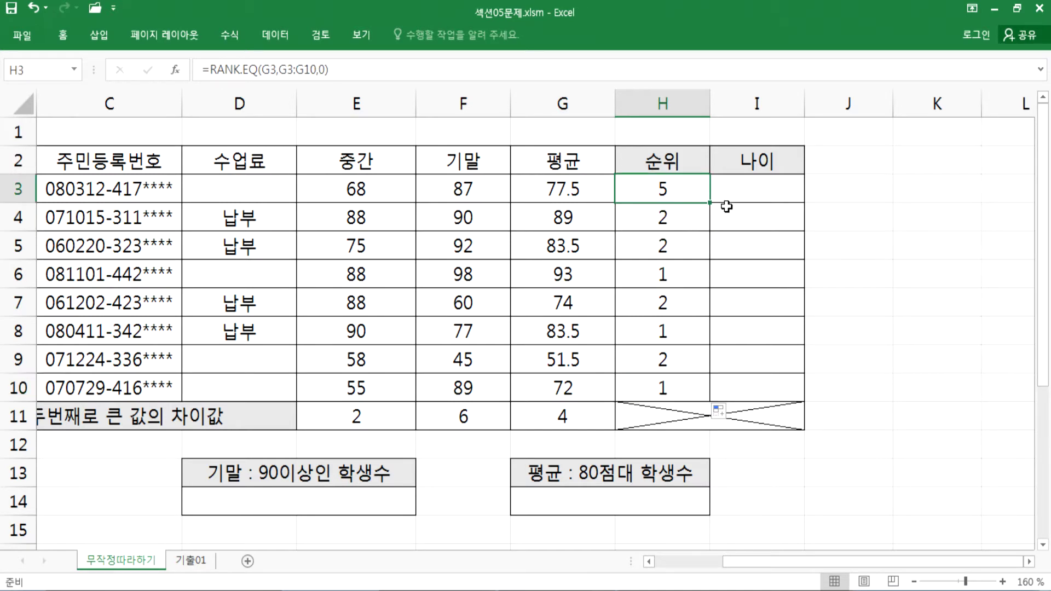
key("F2")
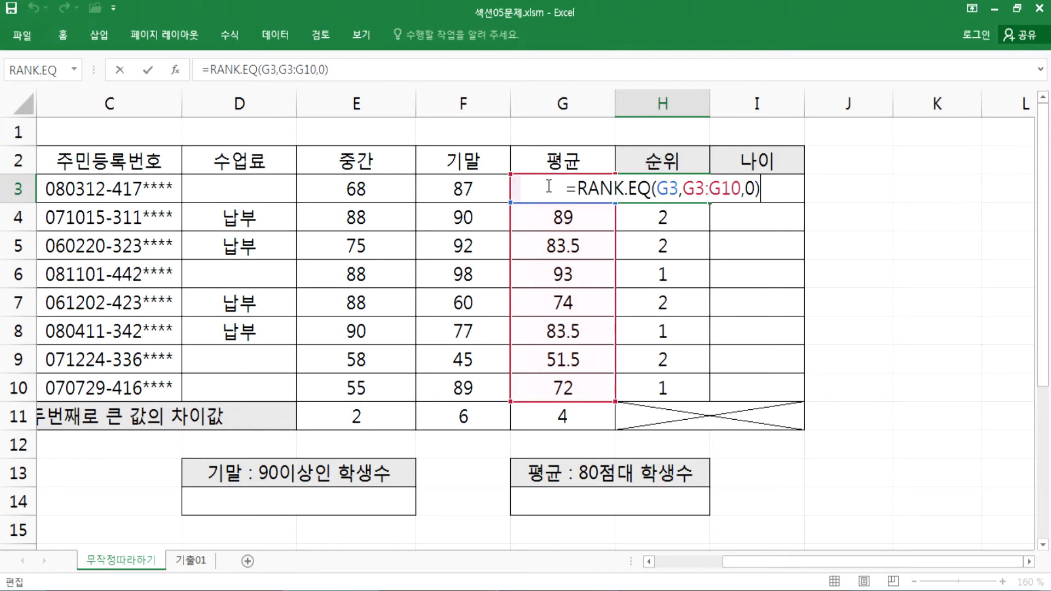
left_click(665, 192)
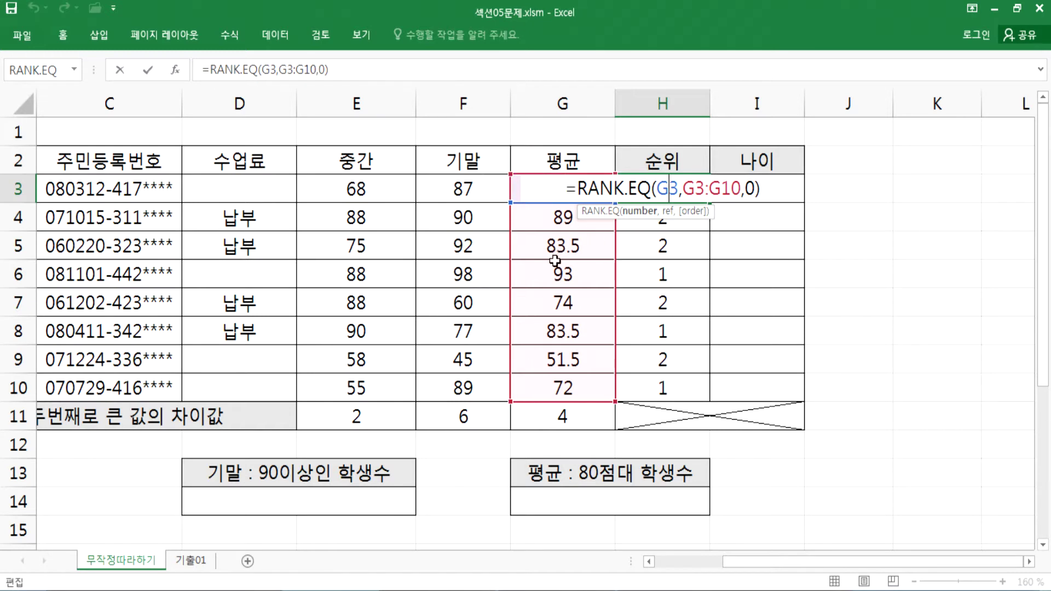
key("Return")
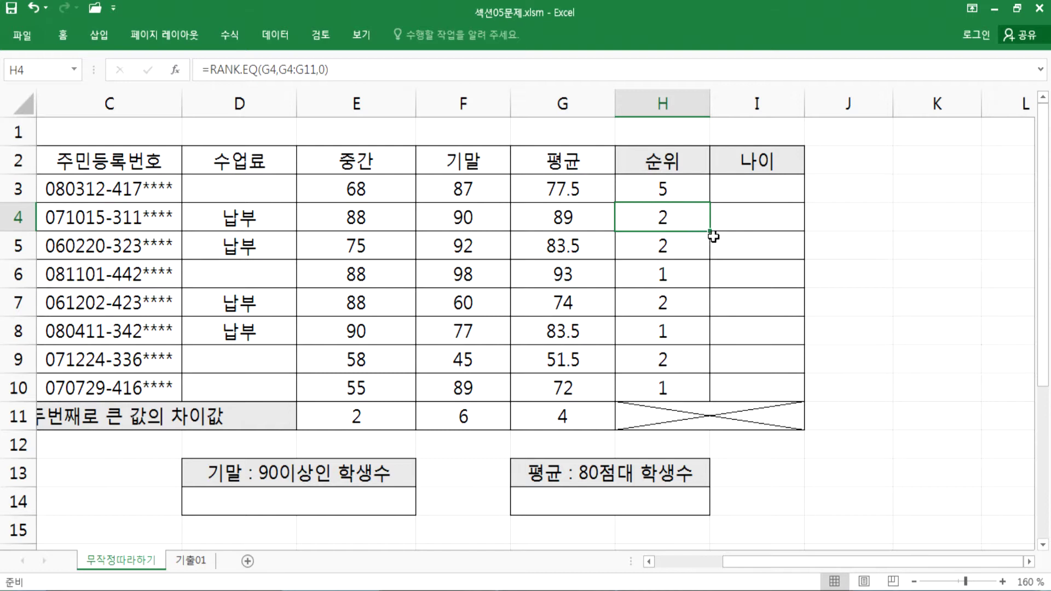
double_click(699, 225)
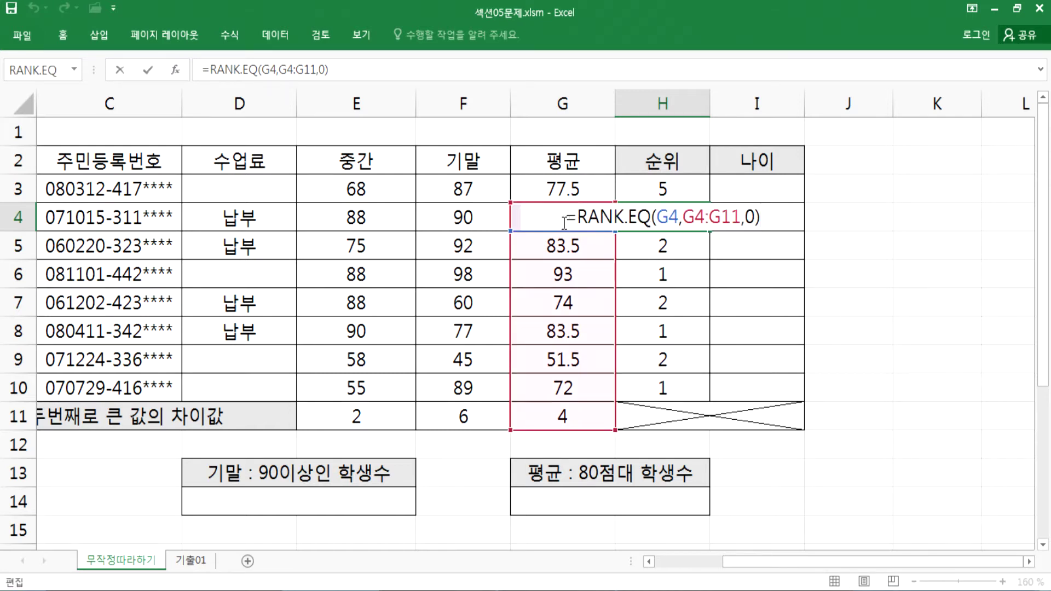
left_click(654, 217)
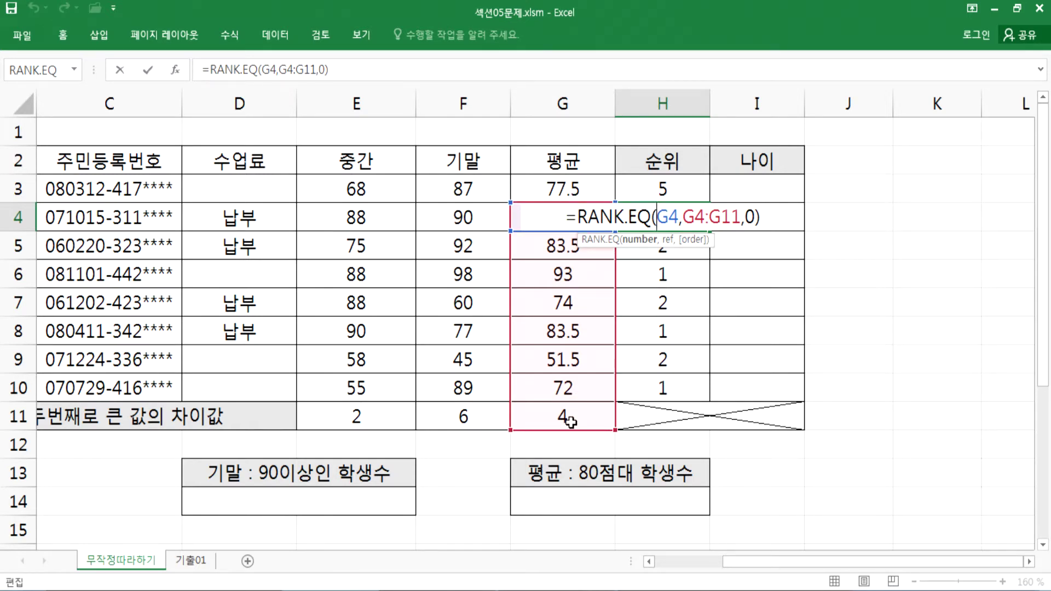
key("Return")
key("Down")
key("Down")
key("F2")
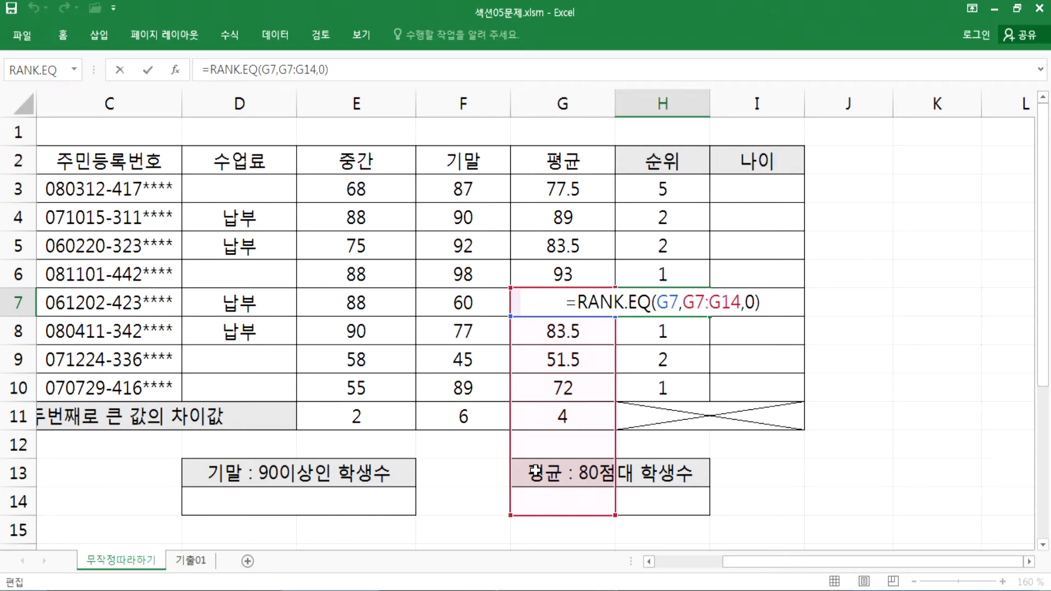
key("ctrl+Return")
Step: Select the 평균 range G3:G10 and step through its cells to review the range being ranked
left_click_drag(553, 199, 548, 388)
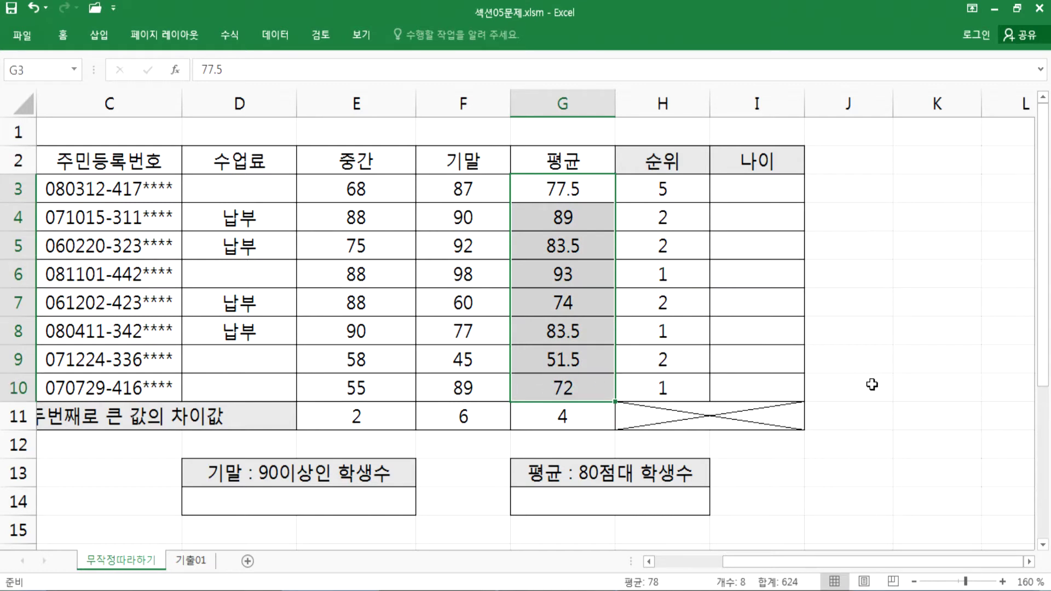
key("Return")
key("Return")
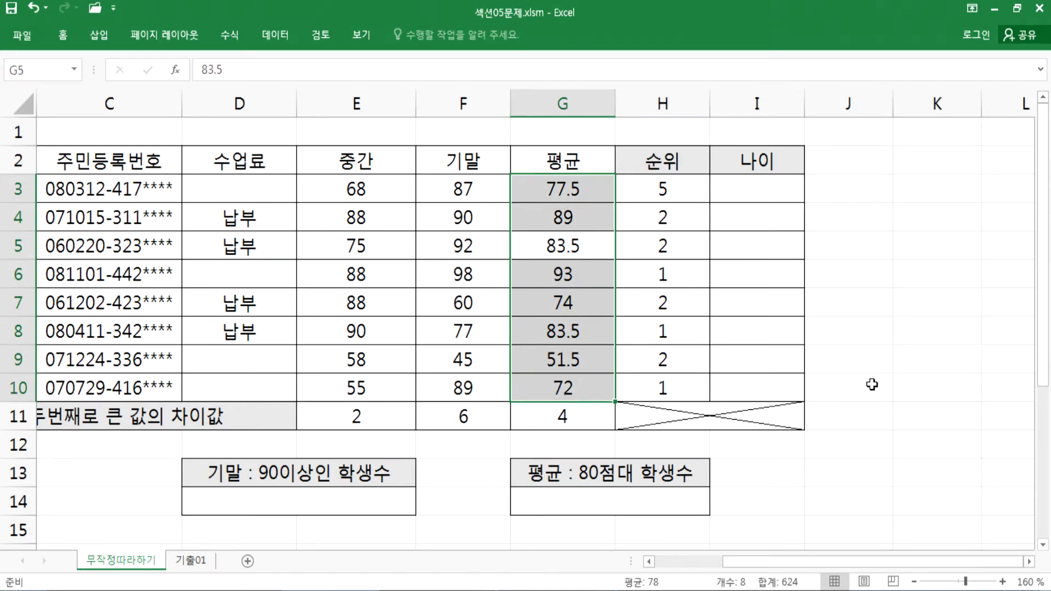
key("shift+Return")
key("shift+Return")
key("Return")
key("shift+Return")
key("shift+Return")
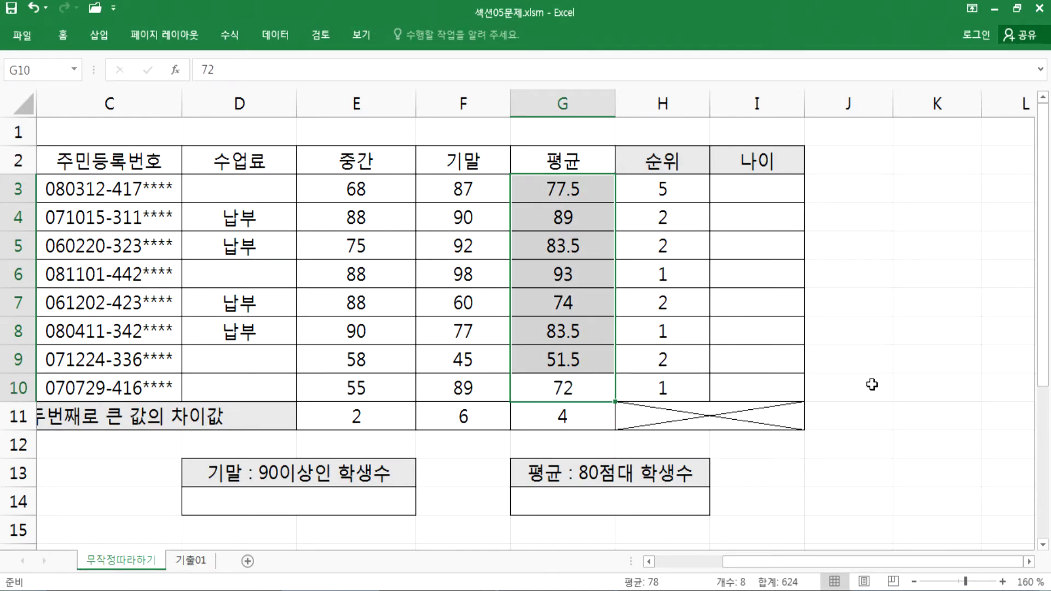
key("shift+Return")
key("shift+Return")
Step: Clear the copied 순위 formulas from H4:H10
left_click_drag(683, 215, 671, 374)
key("Delete")
Step: Make the G3:G10 range in H3's RANK.EQ formula absolute as $G$3:$G$10
left_click(670, 184)
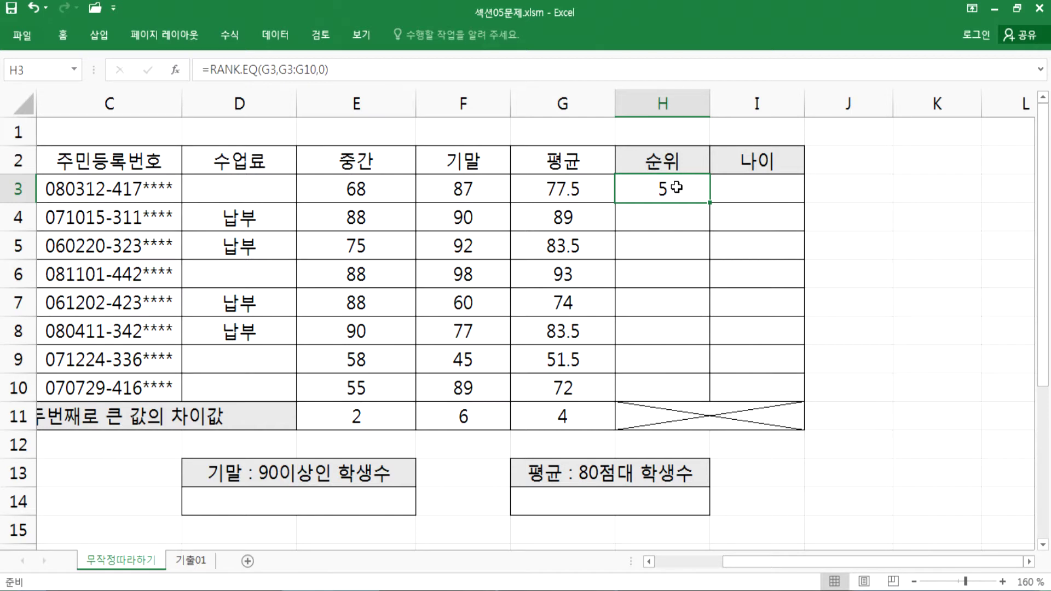
double_click(676, 188)
left_click_drag(682, 188, 739, 192)
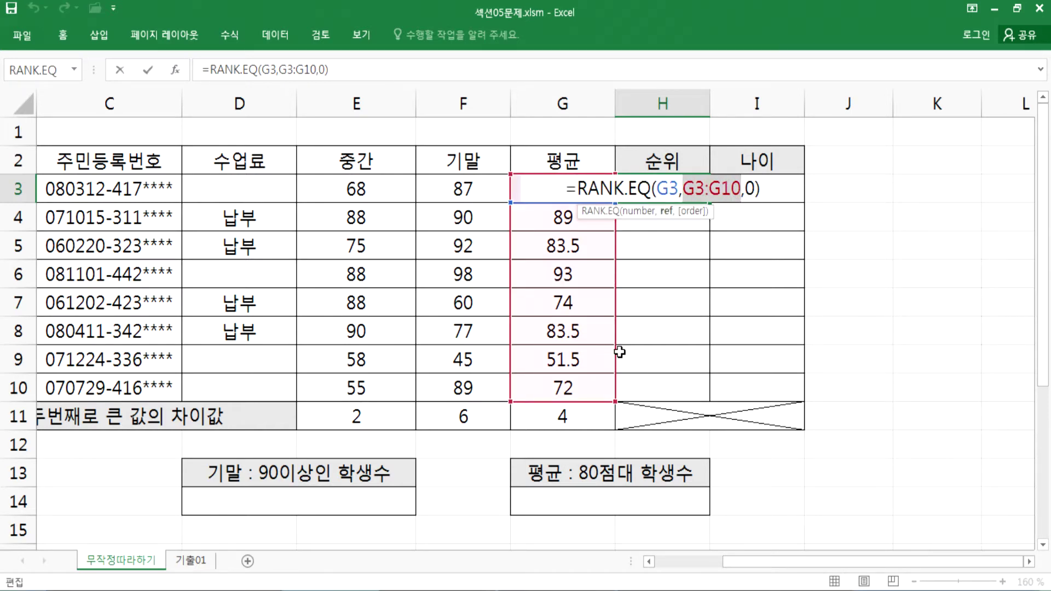
key("F4")
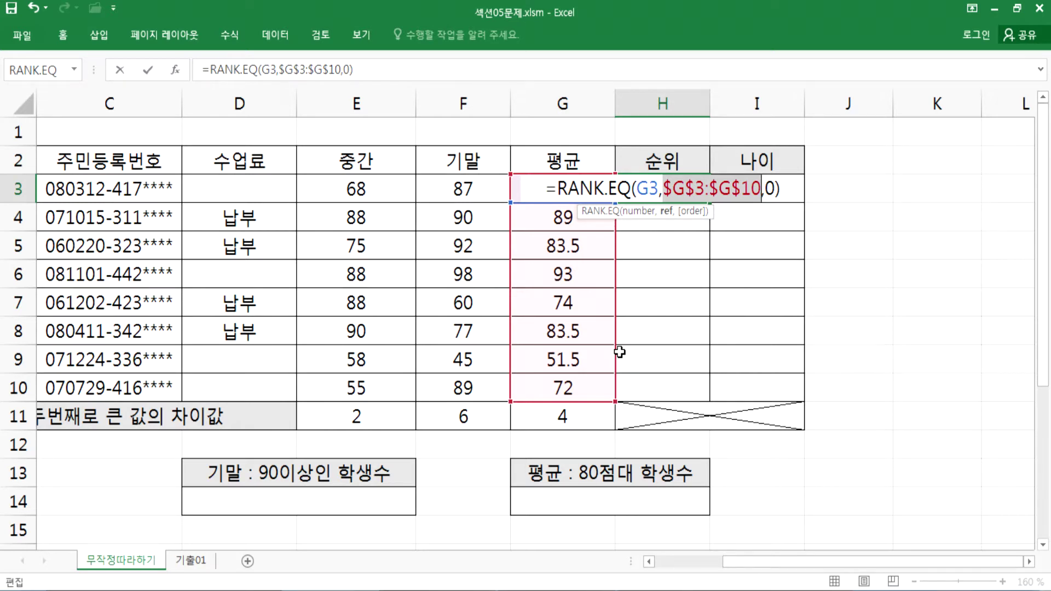
key("Return")
Step: Clear H3 and rebuild its RANK.EQ formula with G3 as the number and the absolute range $G$3:$G$10 as the reference
left_click(678, 186)
key("Delete")
type("=RANK")
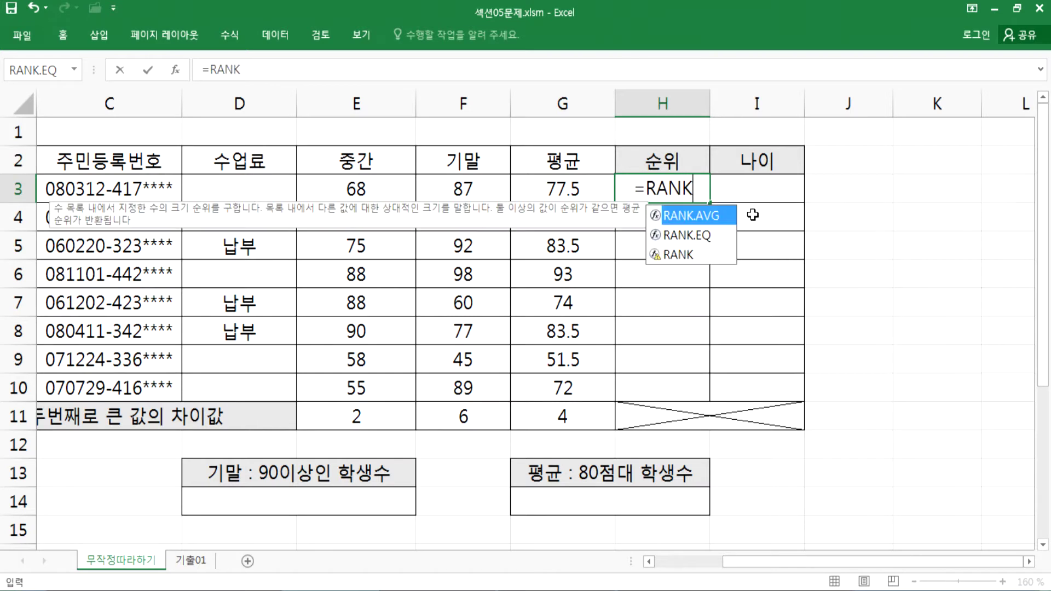
type(".EQ(")
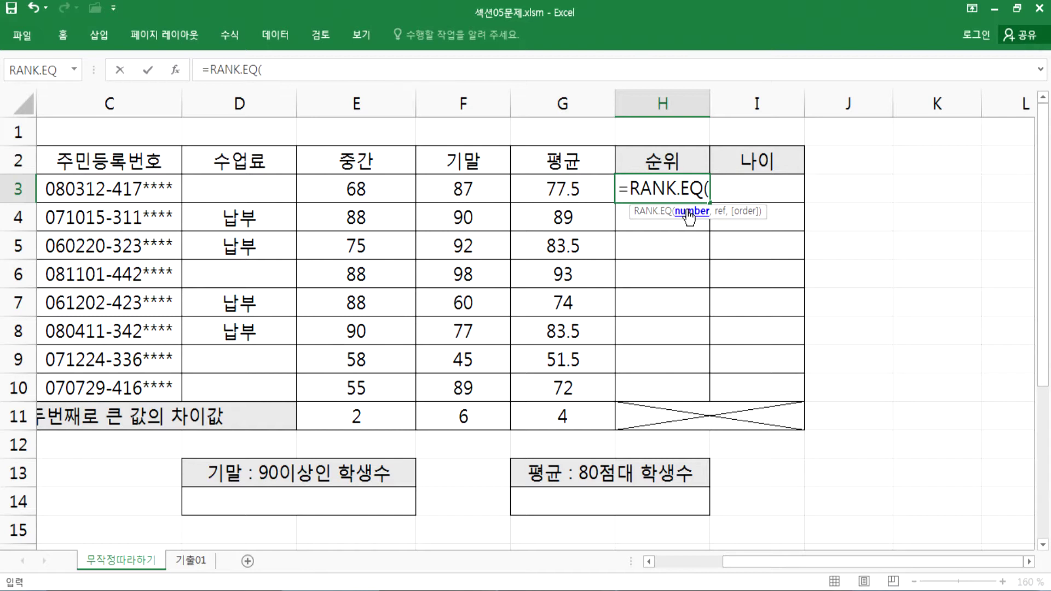
left_click(555, 187)
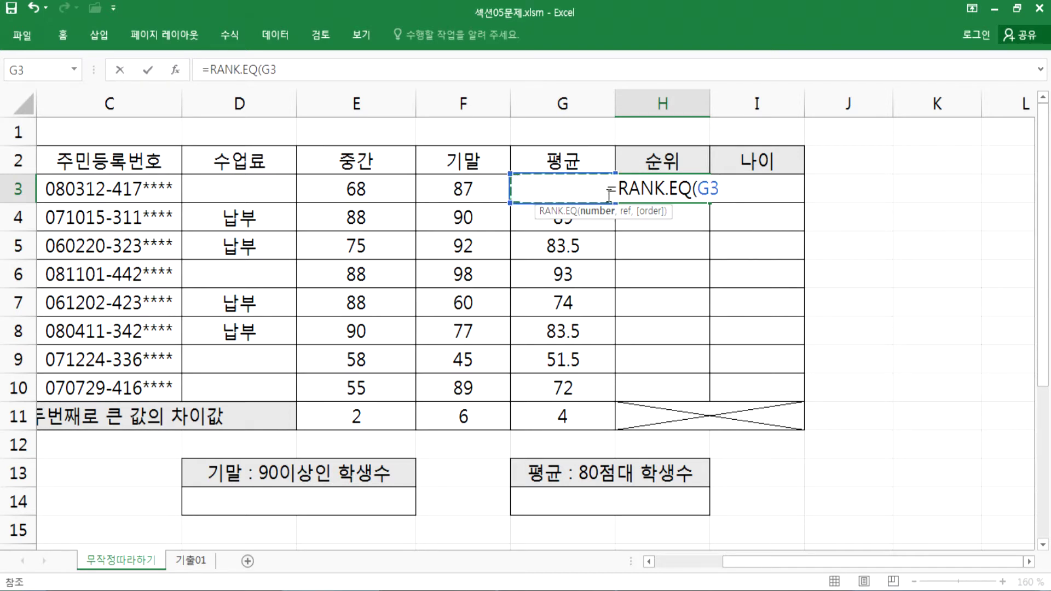
type(",")
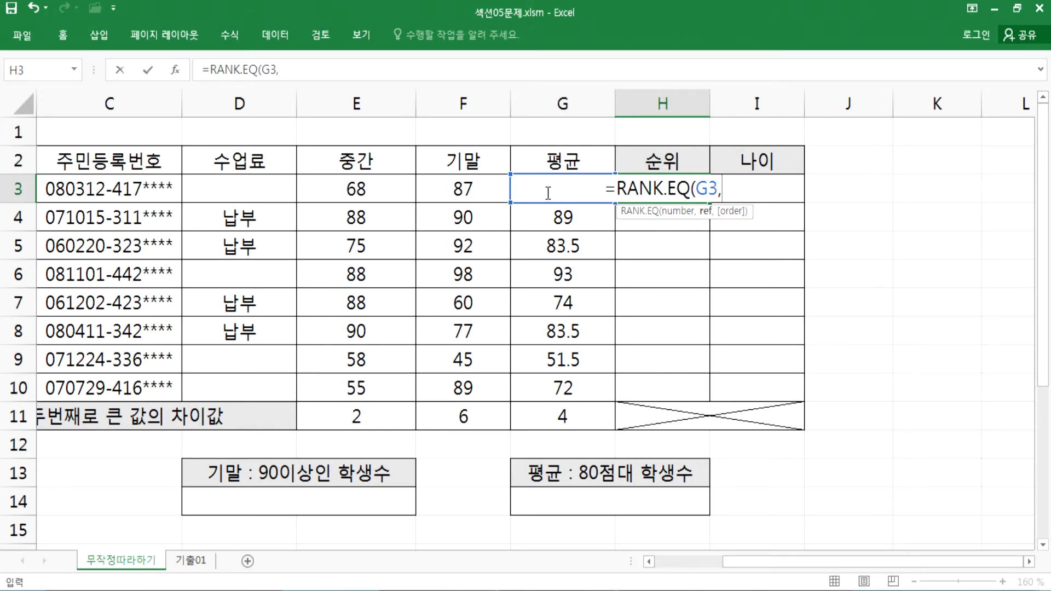
left_click_drag(565, 385, 583, 188)
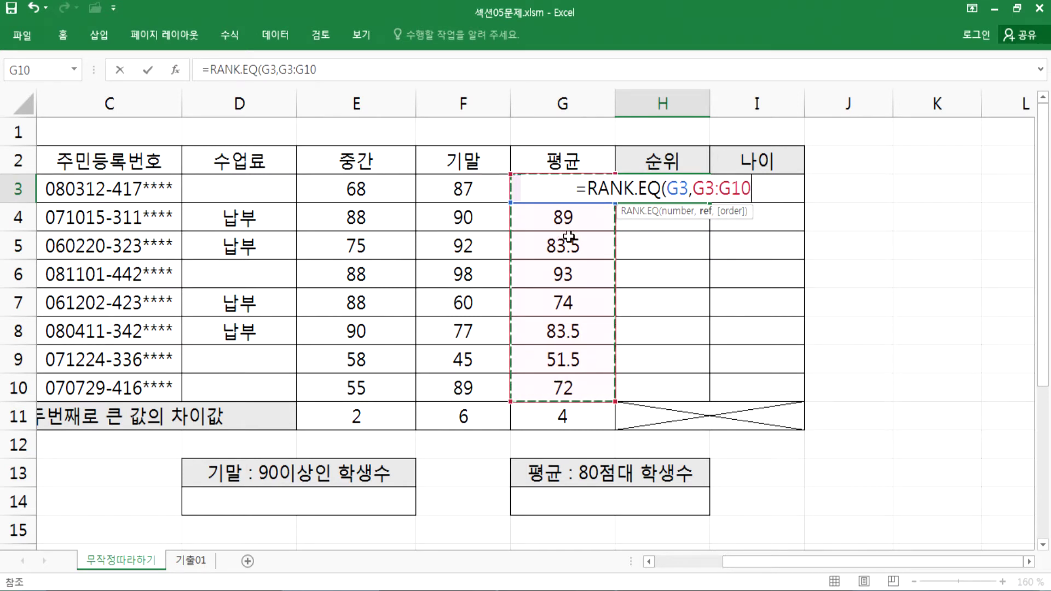
key("F4")
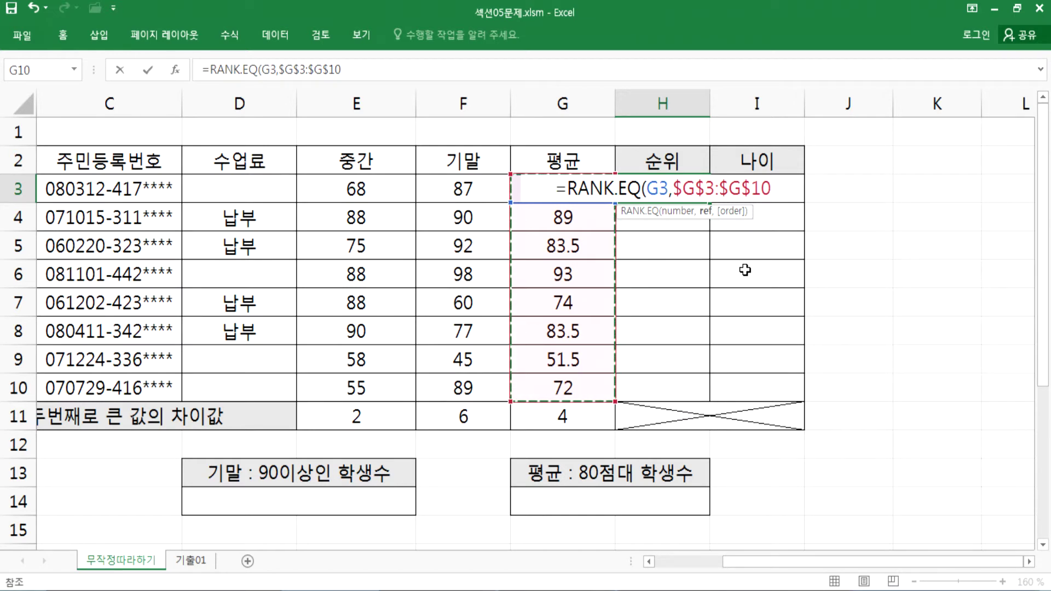
Step: Complete the H3 formula with order 0 (내림차순) and copy it down through H10
type(",")
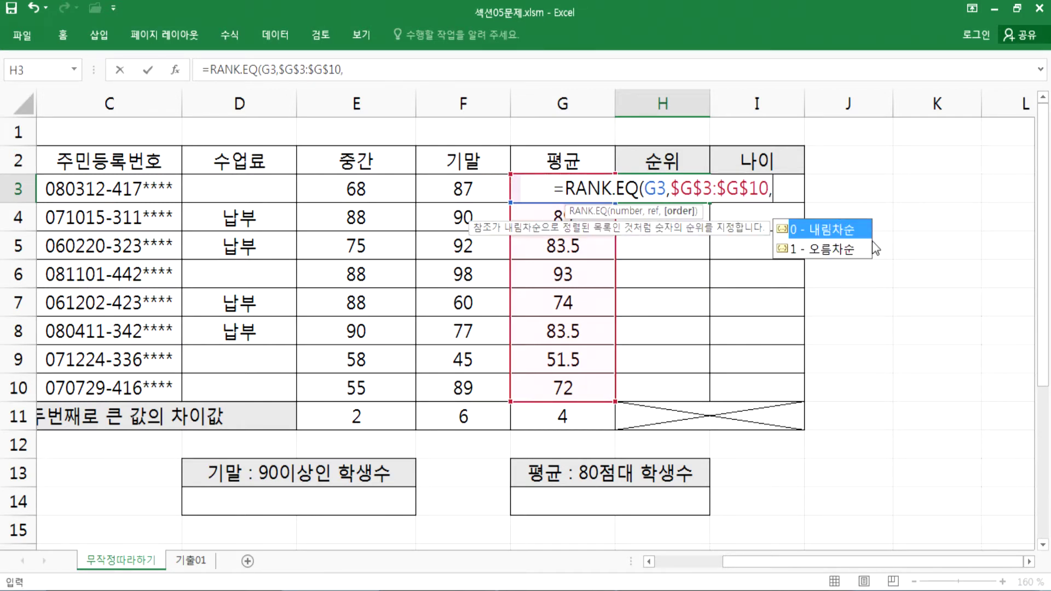
left_click(821, 234)
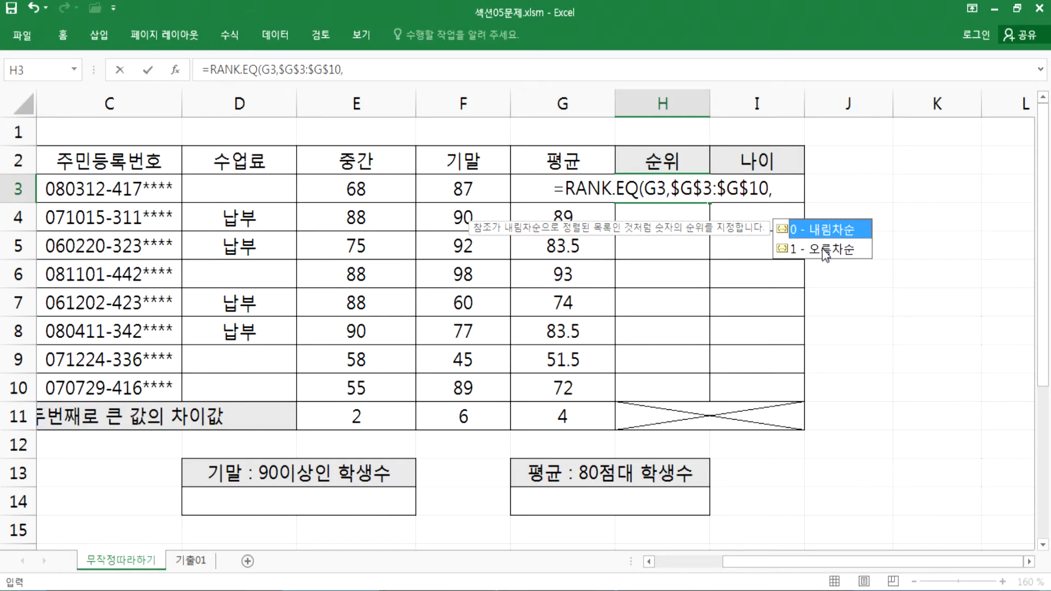
left_click(825, 251)
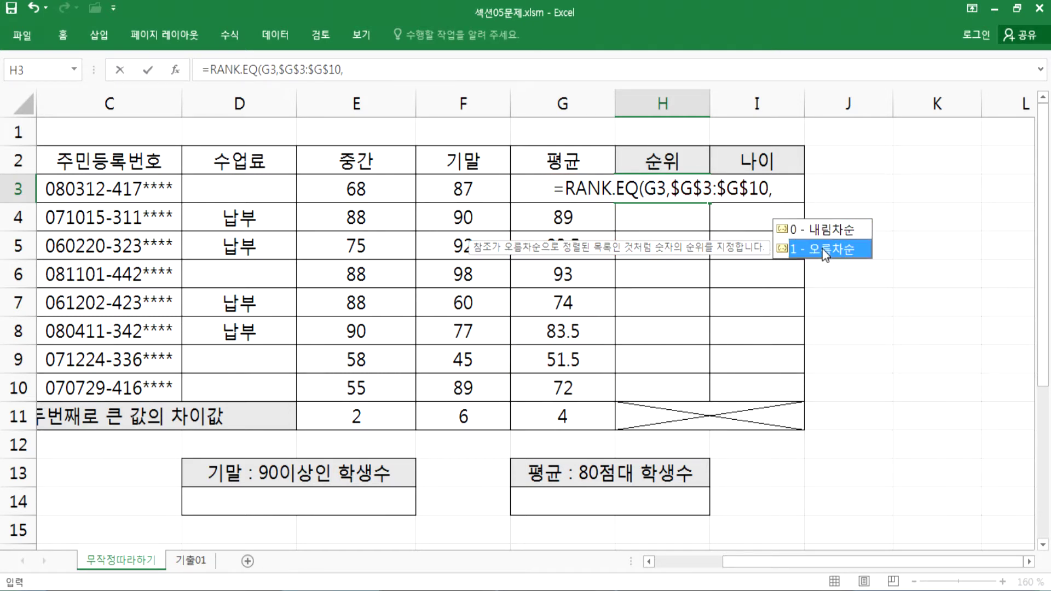
left_click(831, 234)
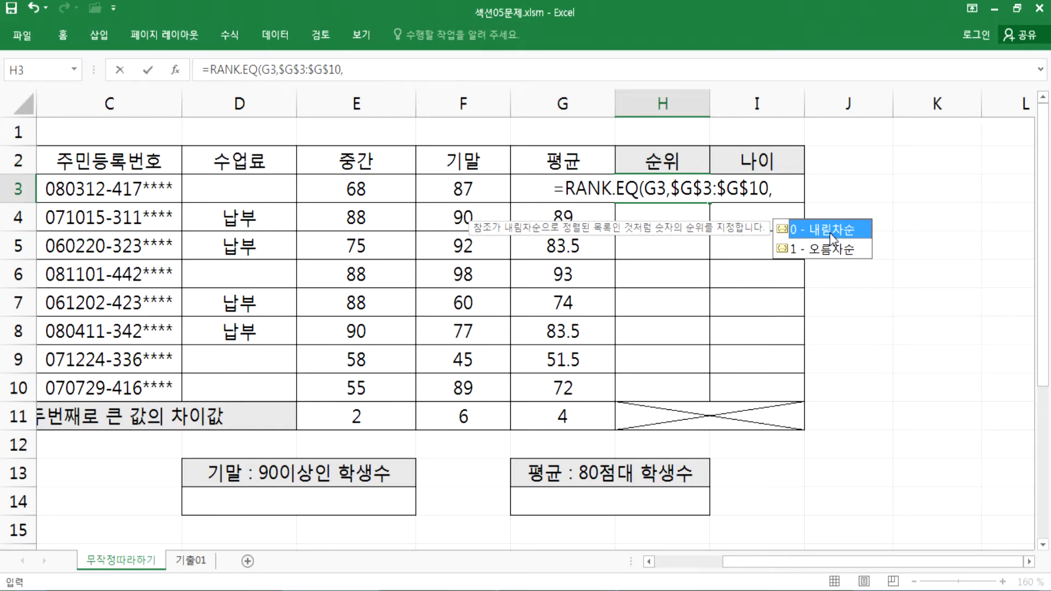
left_click(825, 247)
left_click(825, 233)
type("0")
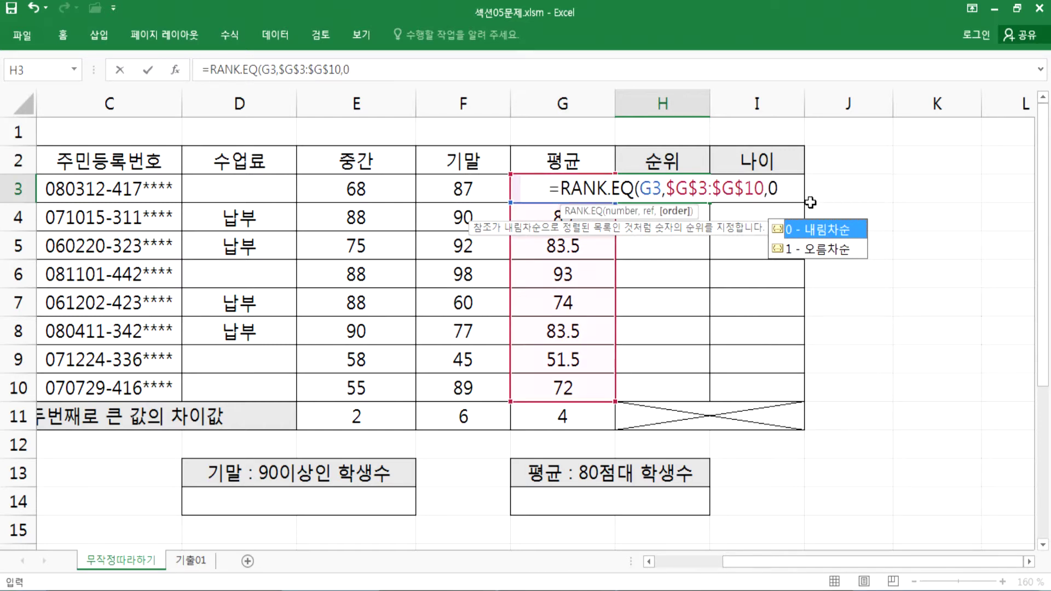
key("Return")
left_click(665, 187)
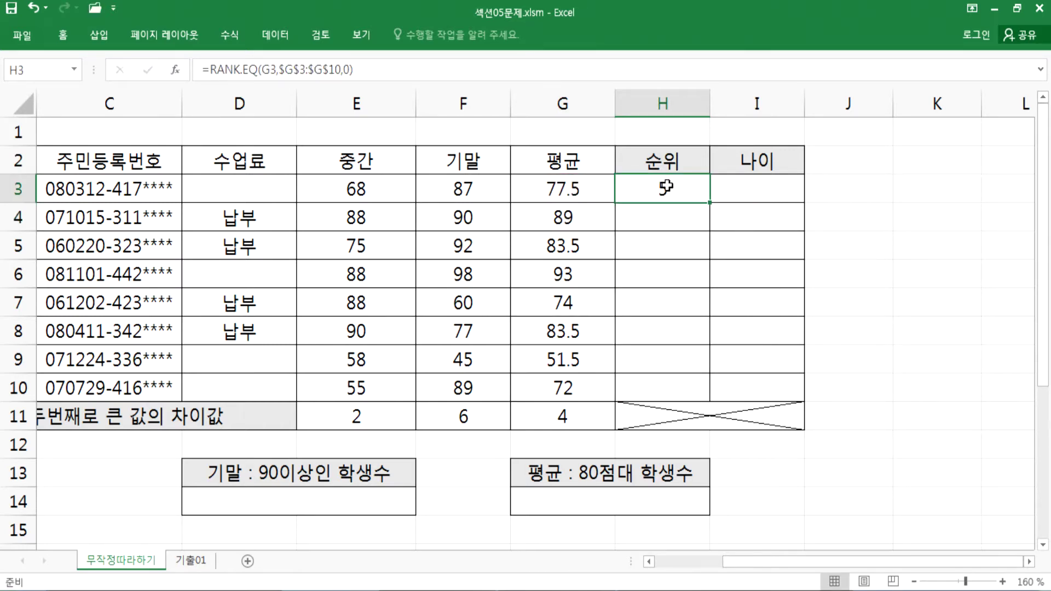
left_click_drag(709, 202, 700, 395)
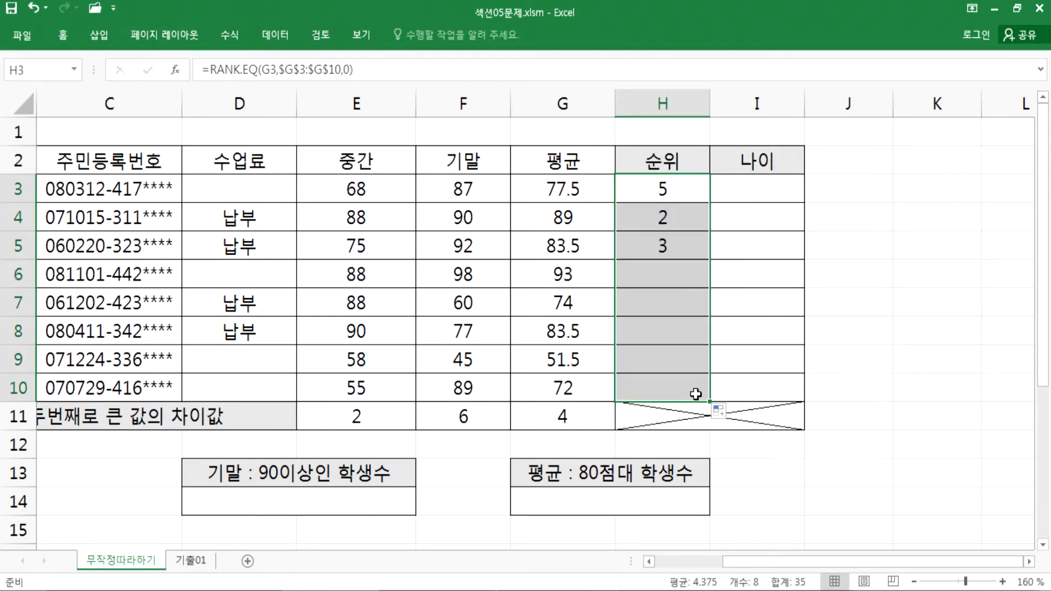
Step: Check the copied 순위 formulas in H8, H6, H5 and H10 without changing them
double_click(672, 337)
key("Escape")
double_click(668, 281)
key("Escape")
double_click(674, 243)
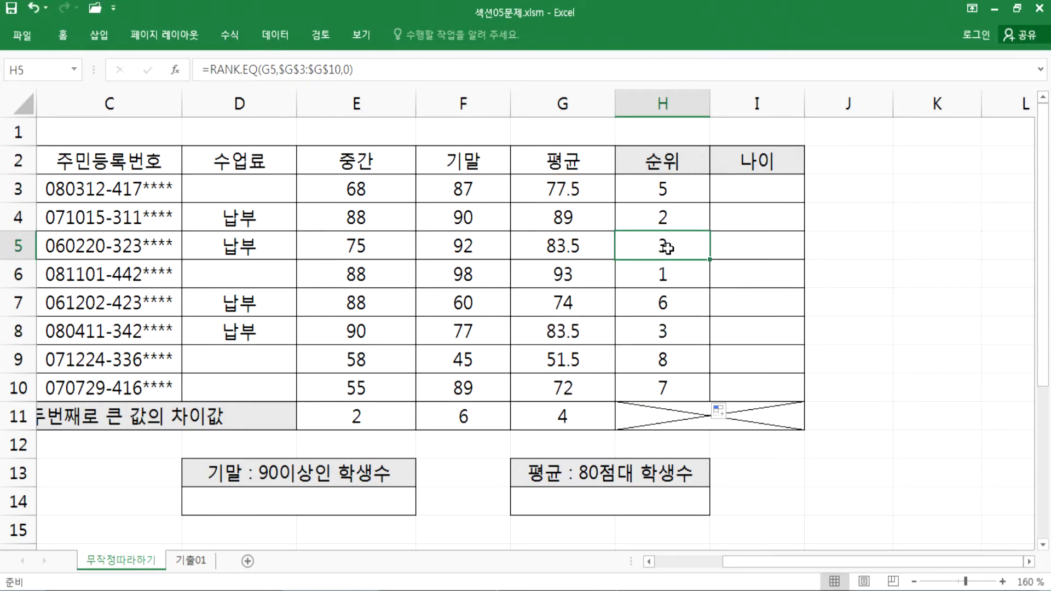
key("Escape")
double_click(648, 377)
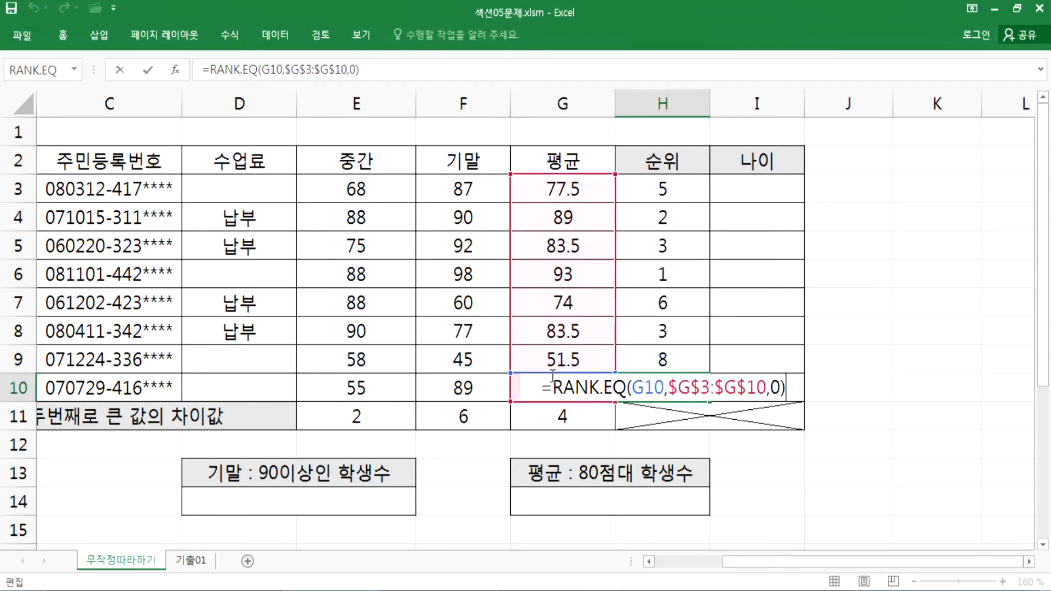
key("Escape")
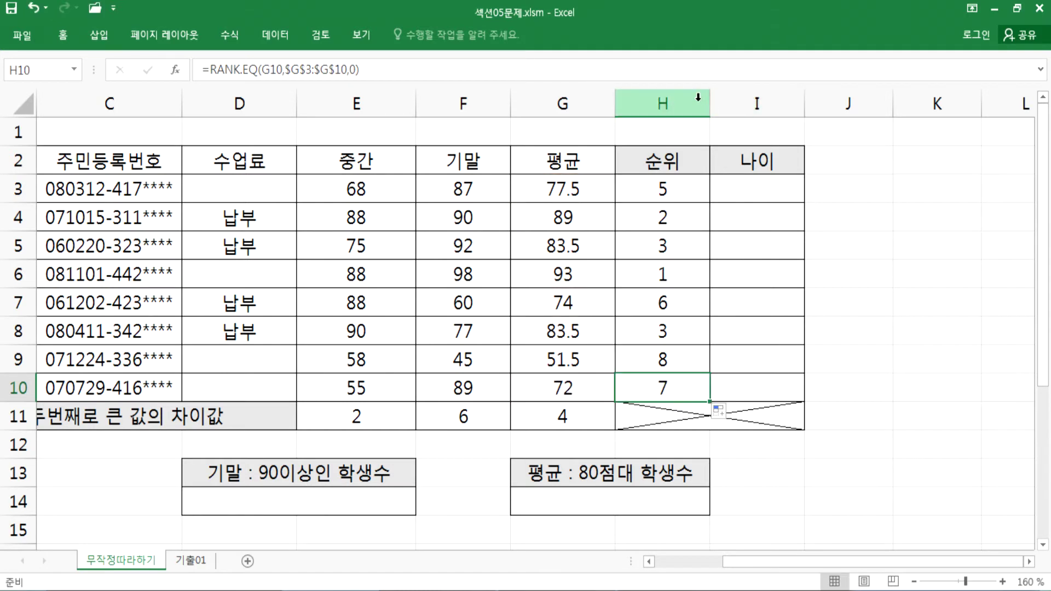
Step: Widen column H to examine the reference ranges in the 순위 formulas of H10, H6 and H4, and undo the widening
left_click_drag(710, 107, 850, 106)
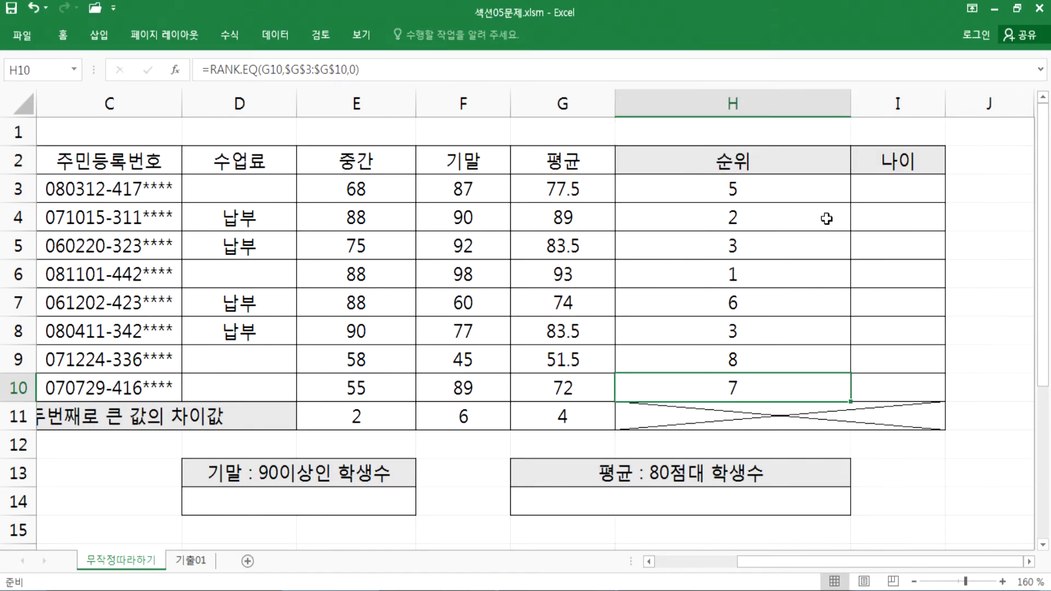
double_click(623, 388)
key("Escape")
left_click_drag(852, 103, 920, 103)
double_click(909, 387)
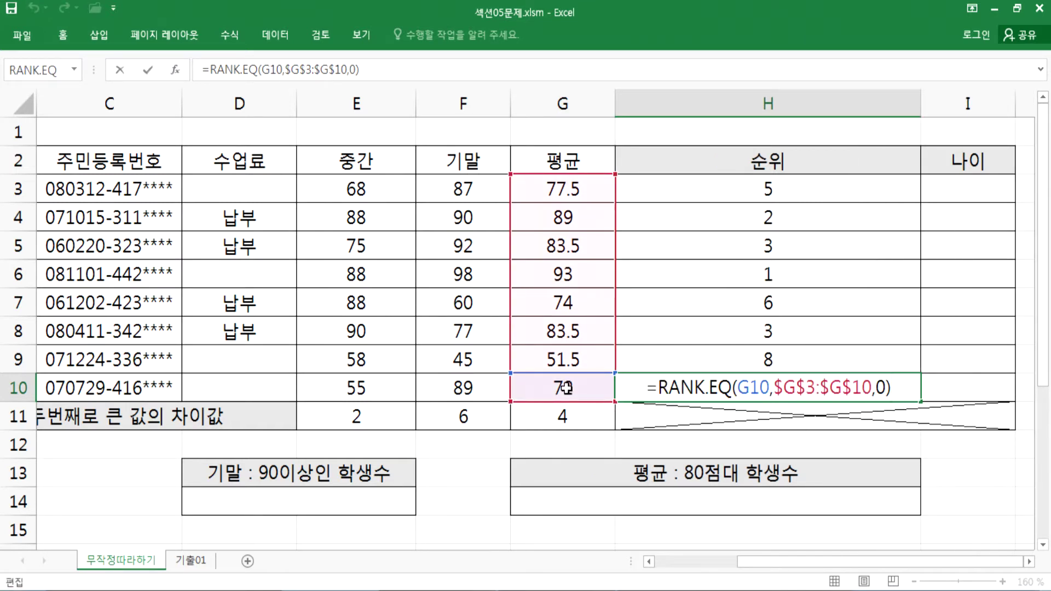
key("Escape")
double_click(754, 272)
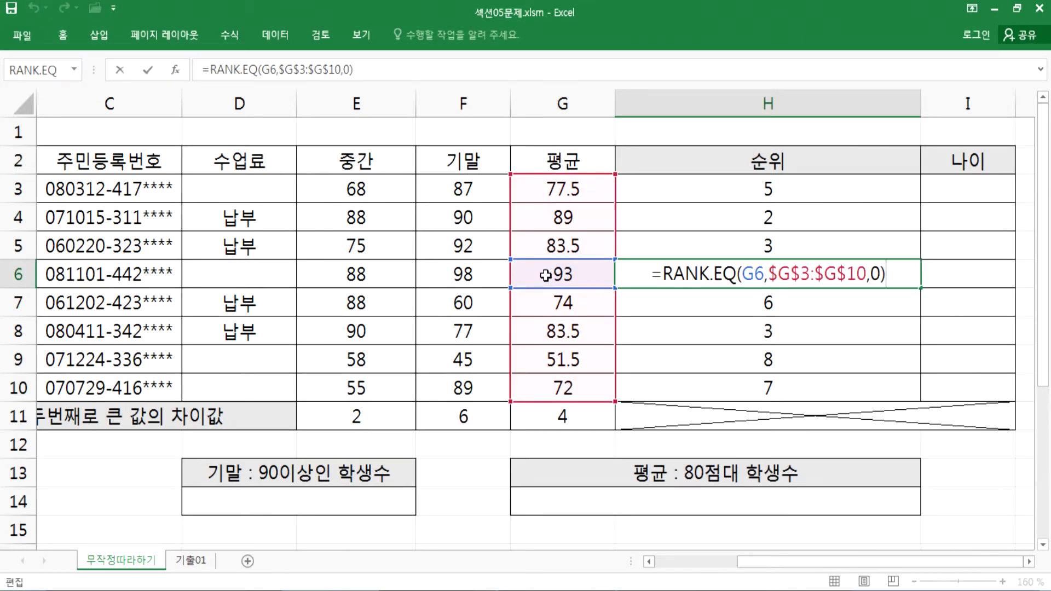
left_click(735, 214)
double_click(735, 214)
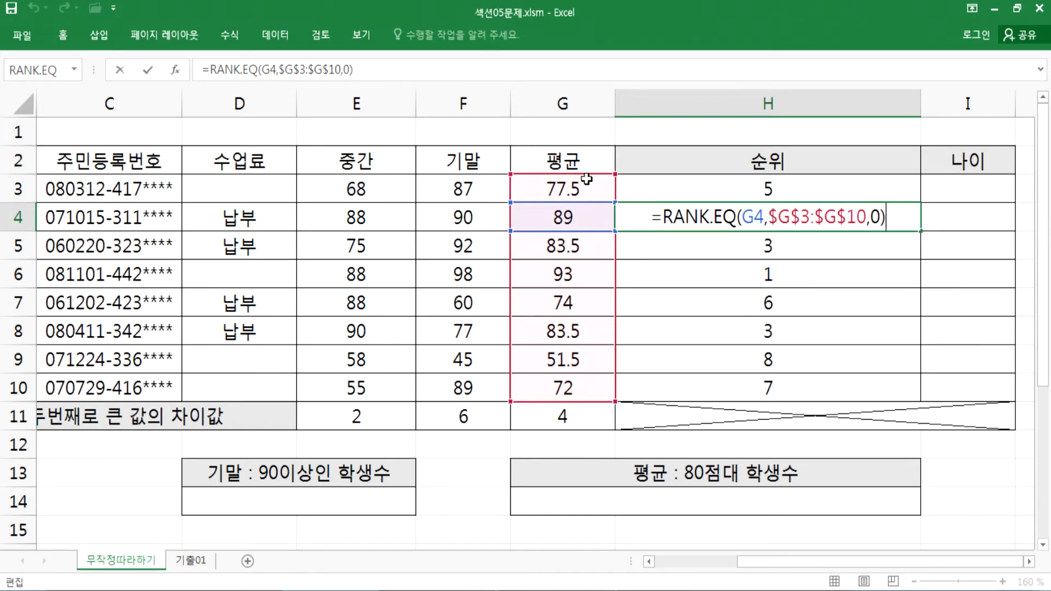
key("Escape")
key("ctrl+z")
key("ctrl+z")
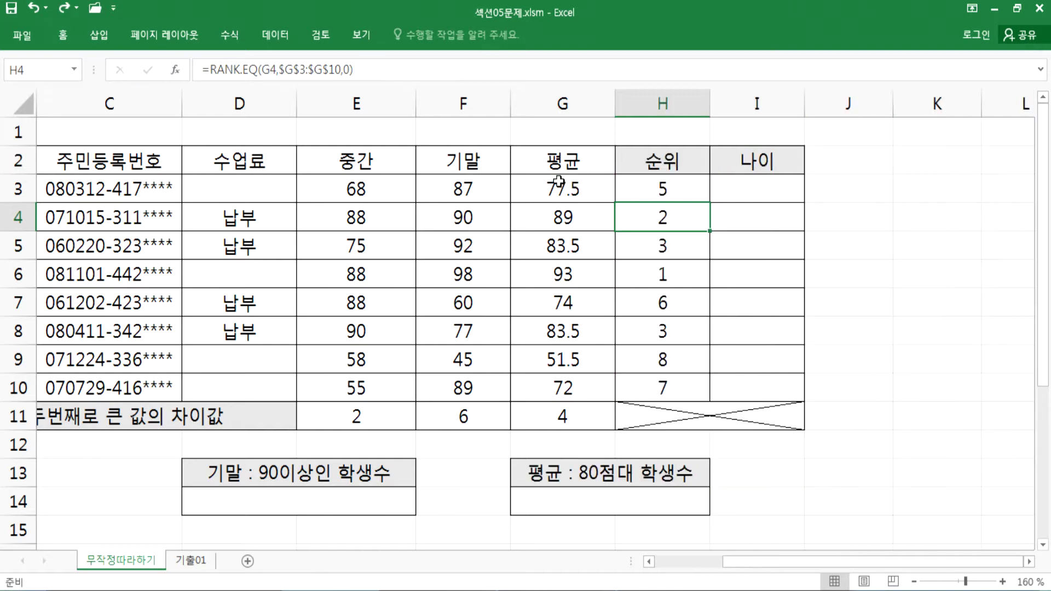
Step: Examine the relative and absolute references in the 순위 formulas of H3 and H6
key("Up")
key("F2")
left_click(677, 271)
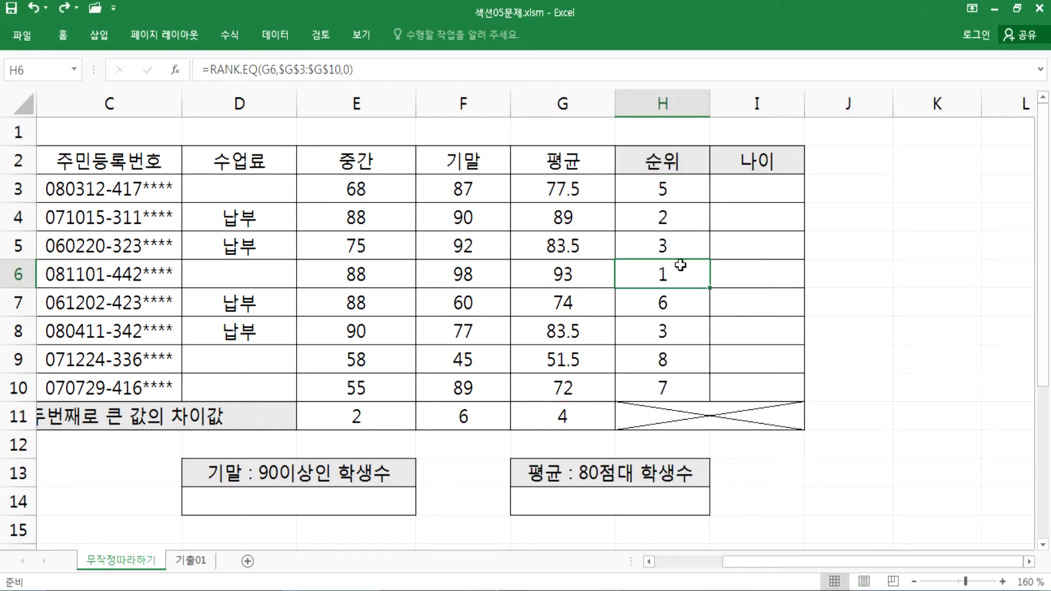
key("F2")
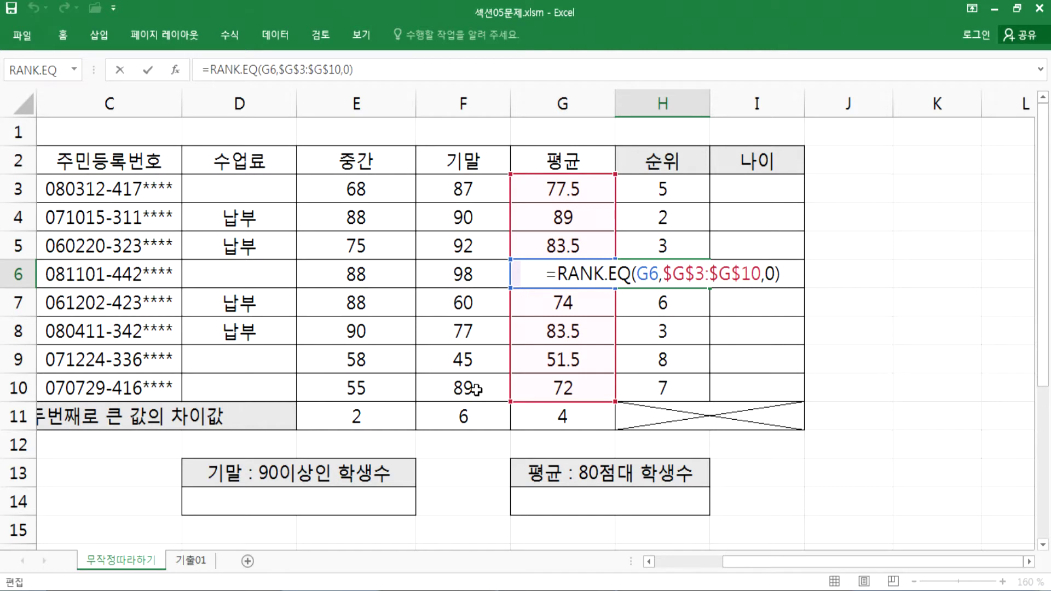
key("ctrl+Return")
Step: Copy the formula text =RANK.EQ(G3,$G$3:$G$10,0) from H3 and paste it into the Notepad notes below the RANK explanation
double_click(661, 190)
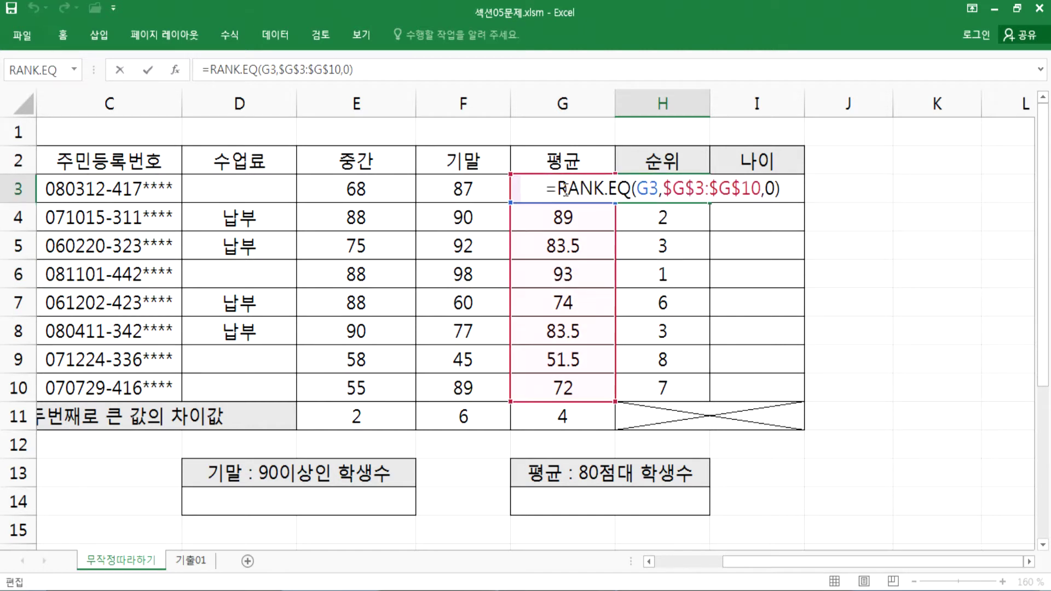
left_click_drag(543, 189, 794, 190)
key("ctrl+c")
key("alt+Tab")
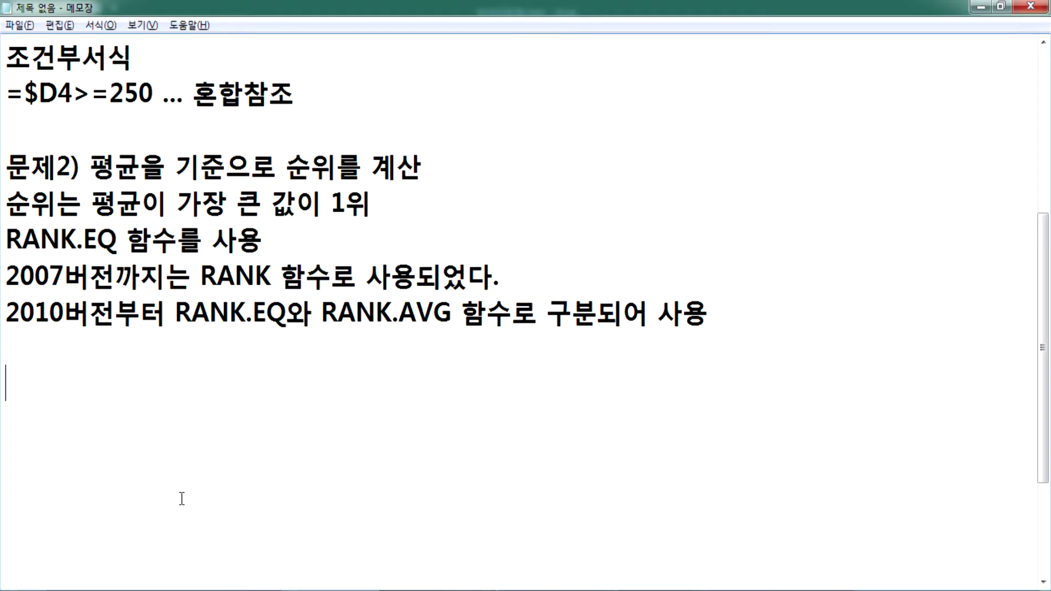
key("ctrl+v")
key("Return")
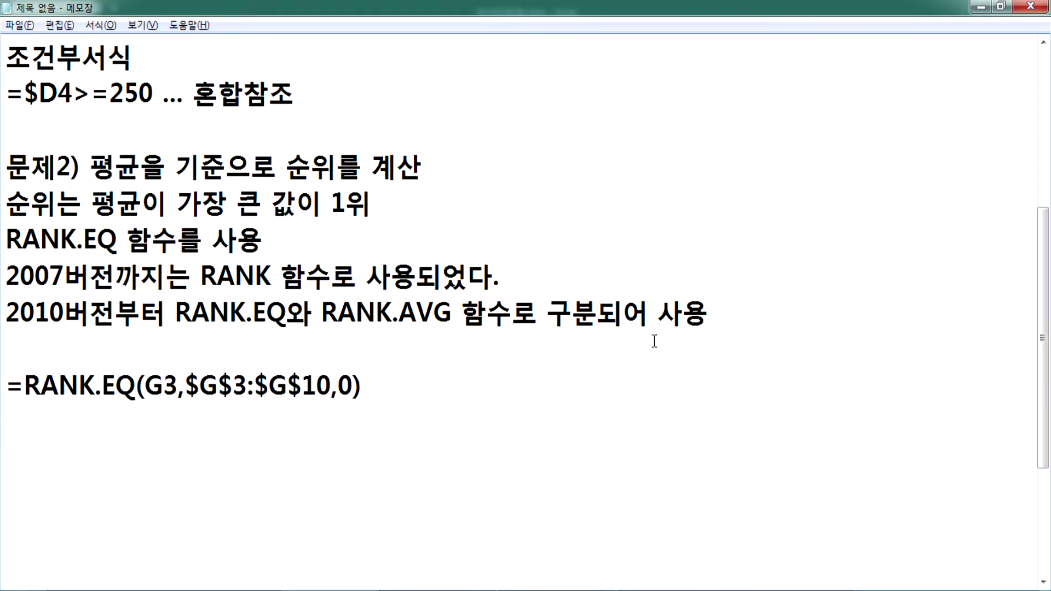
Step: Paste a second copy of the RANK.EQ formula on the following line of the notes and delete it
key("ctrl+v")
key("Return")
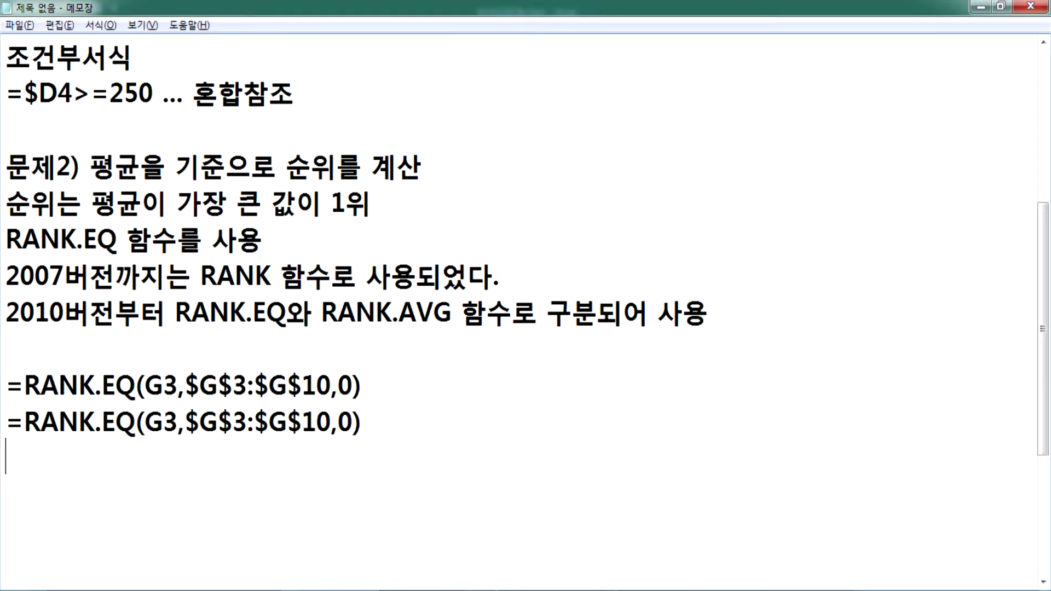
key("Up")
key("shift+End")
key("Delete")
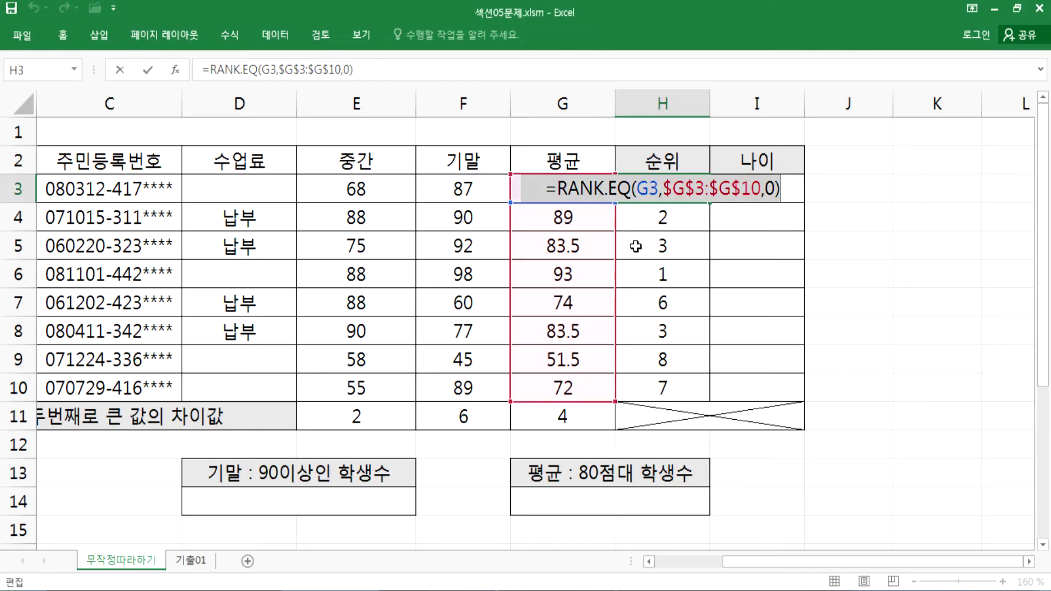
Step: Return to the Excel workbook, leave H3's formula as it is, and clear the copied 순위 formulas from H4:H10
key("ctrl+Return")
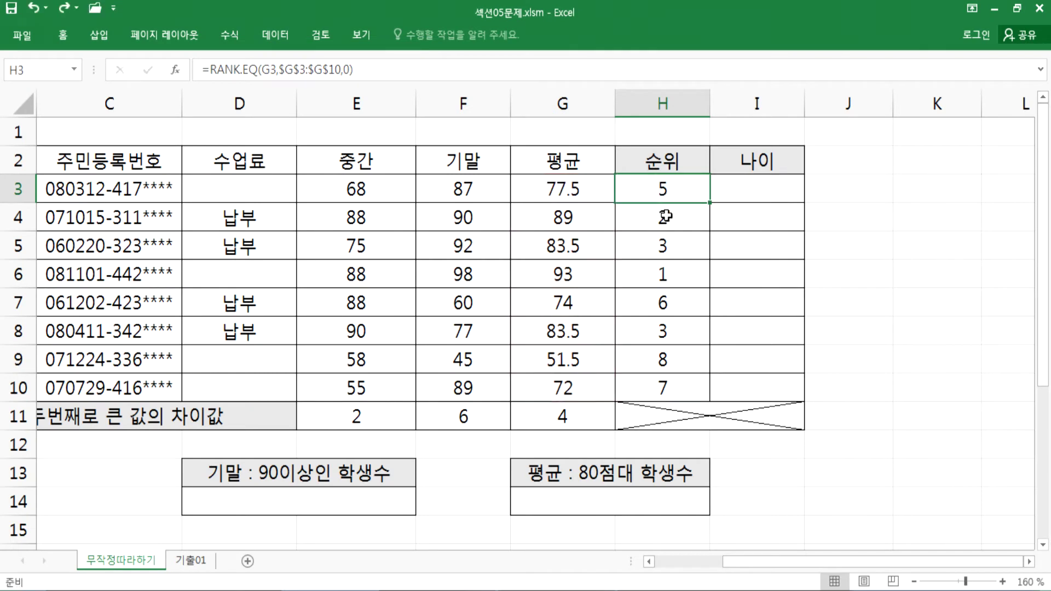
left_click_drag(668, 218, 674, 386)
key("Delete")
Step: Enter =RANK.EQ(G4,G3:G10,0) in H4, using relative references for the ranking range
left_click(651, 217)
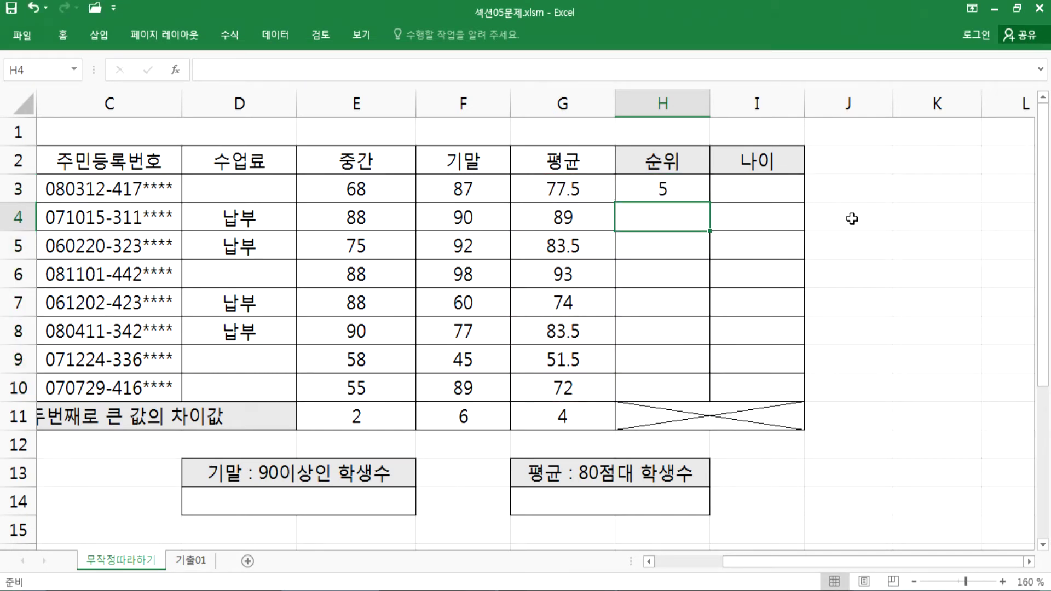
type("=RA")
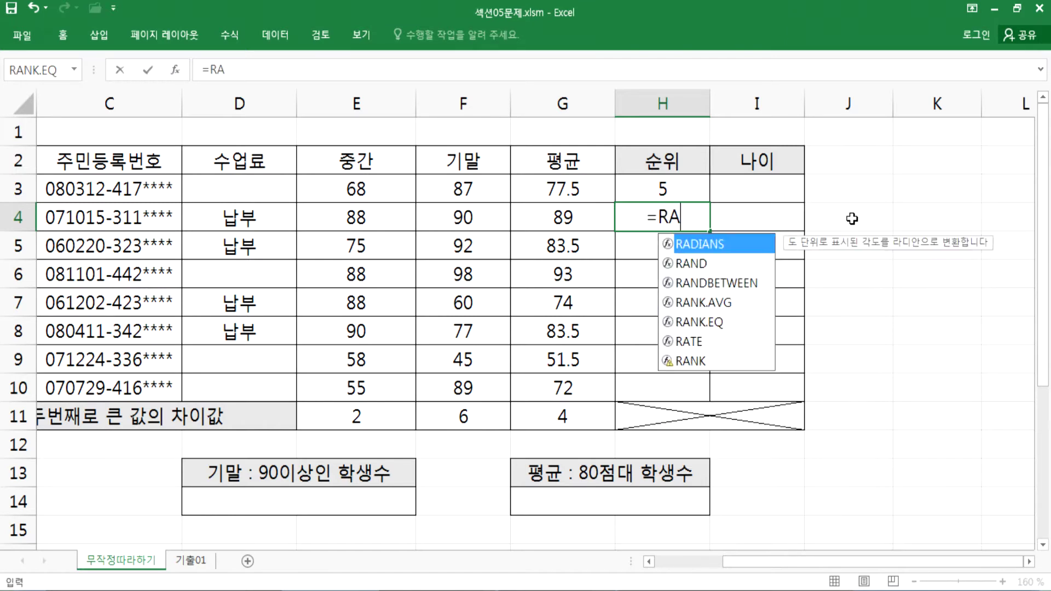
type("NK.E")
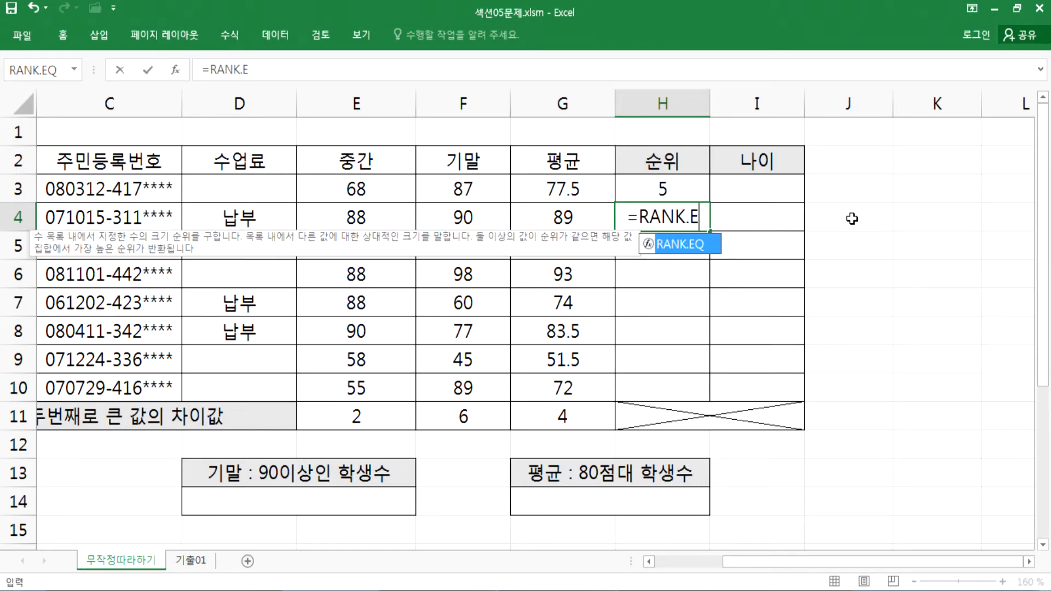
key("Tab")
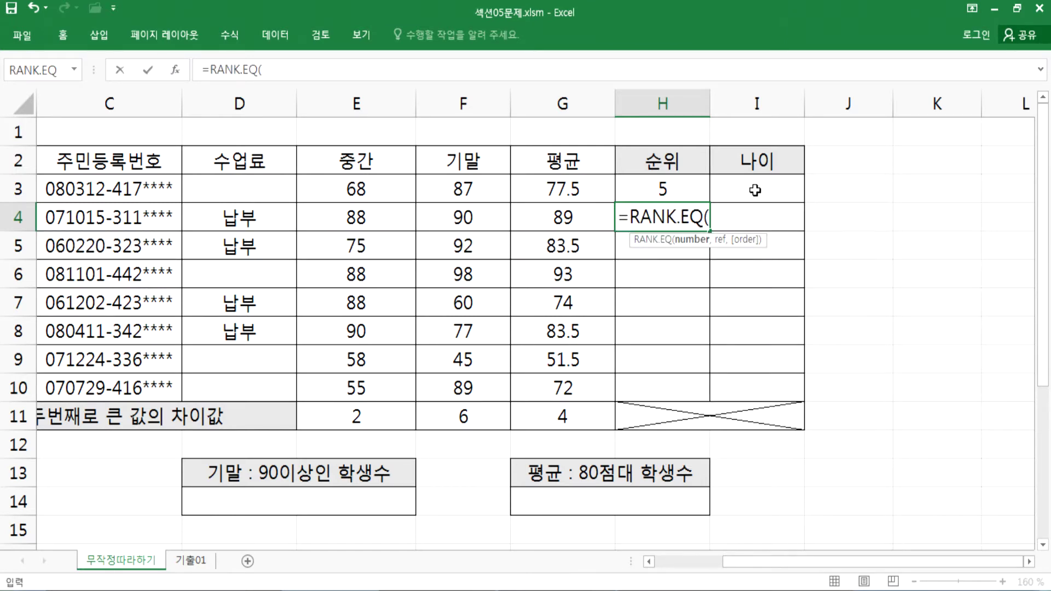
left_click(566, 216)
type(",")
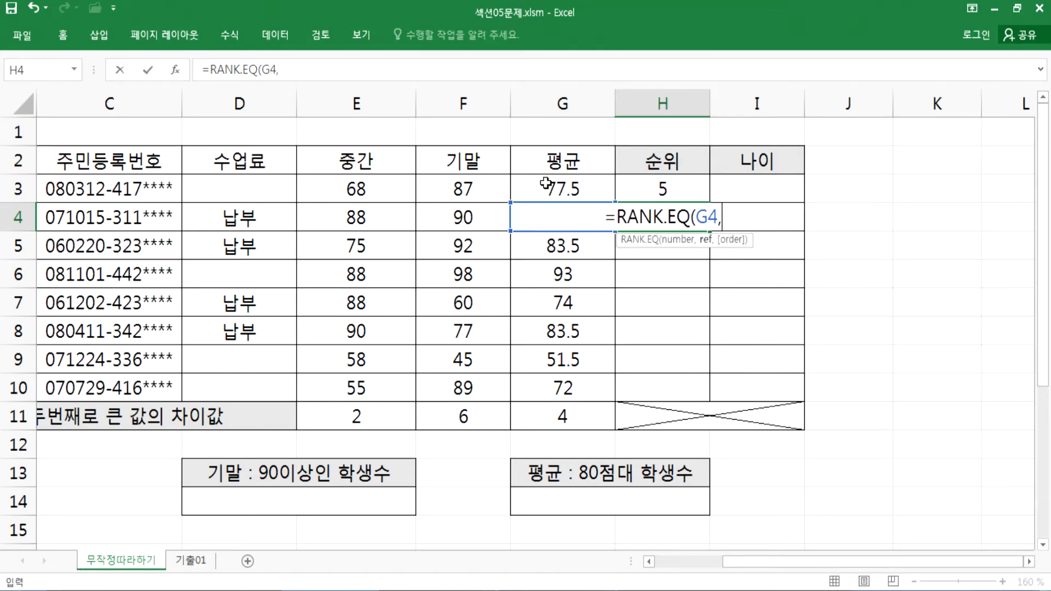
left_click_drag(541, 186, 541, 384)
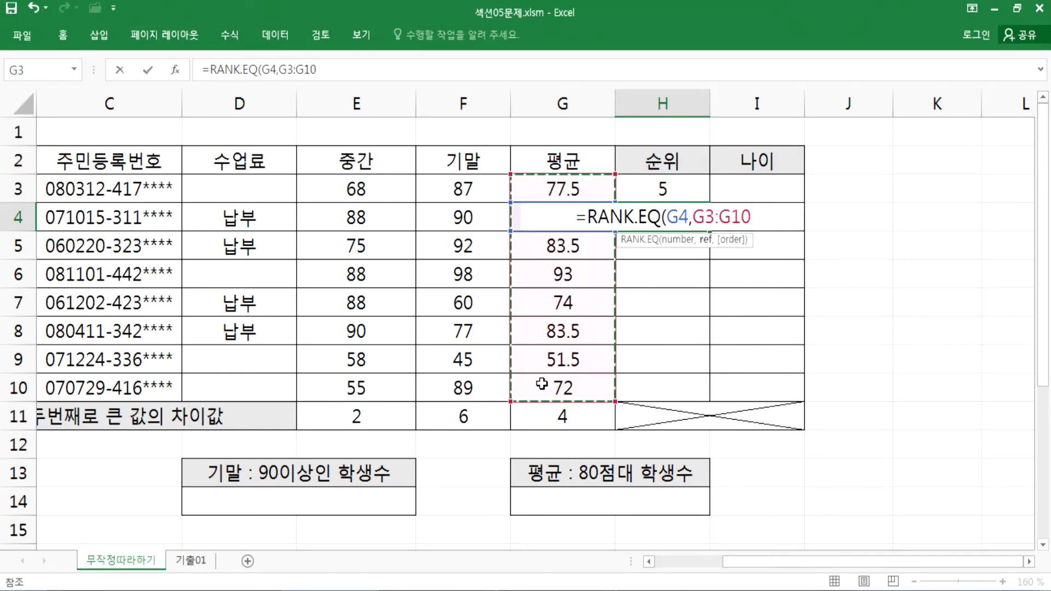
type(",0")
key("Return")
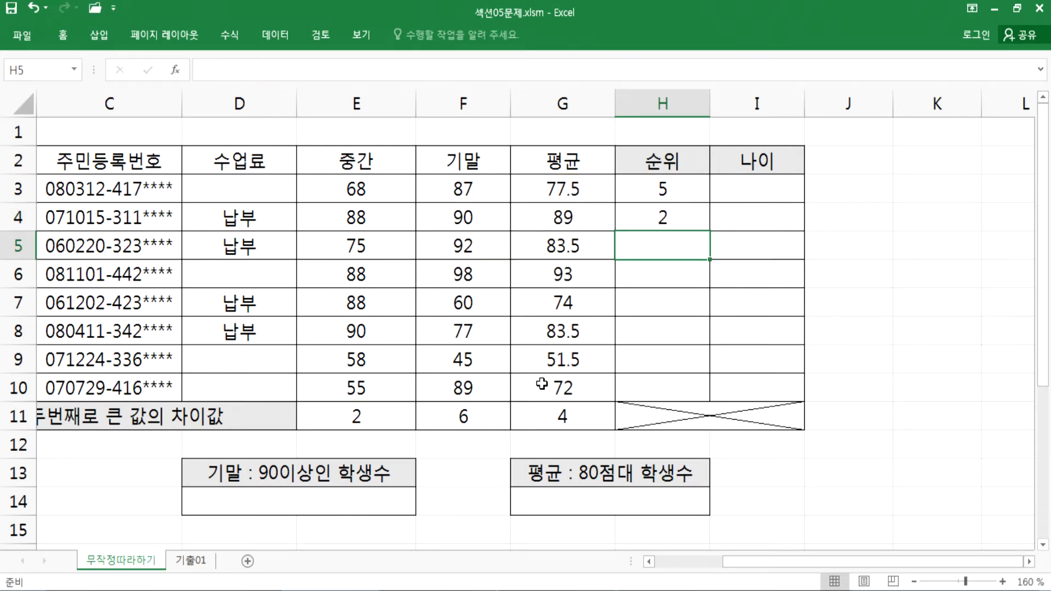
Step: Enter =RANK.EQ(G5,G3:G10,0) in H5, again with a relative ranking range
type("=RANK")
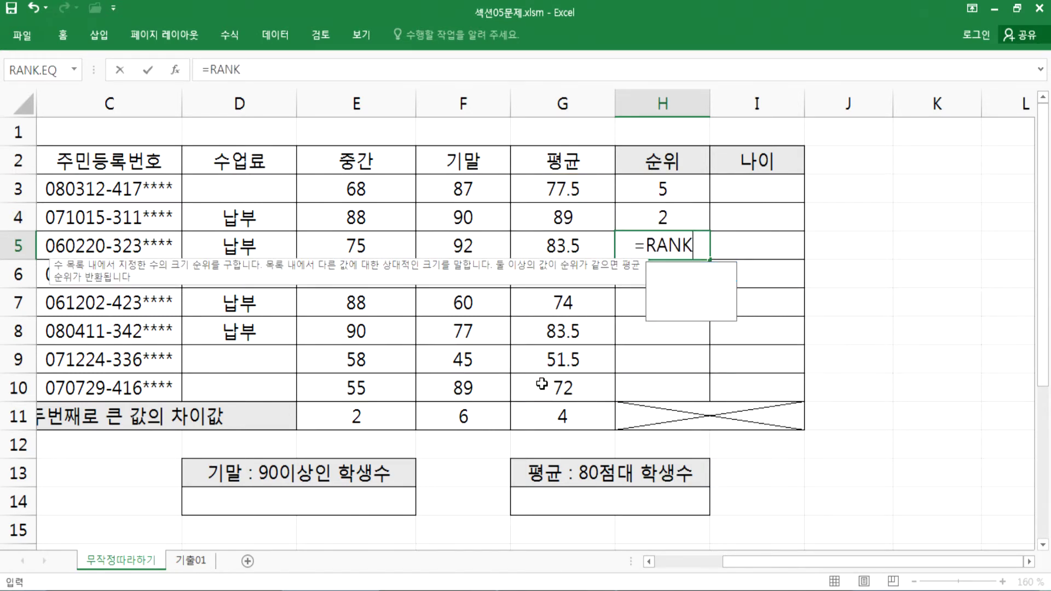
type(".EQ(")
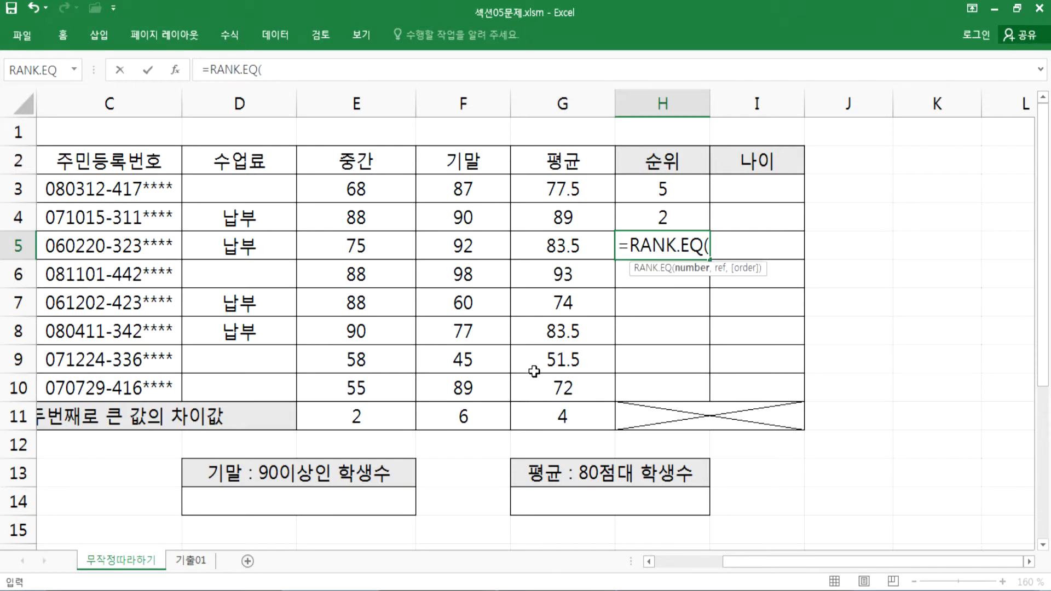
left_click(528, 246)
type(",")
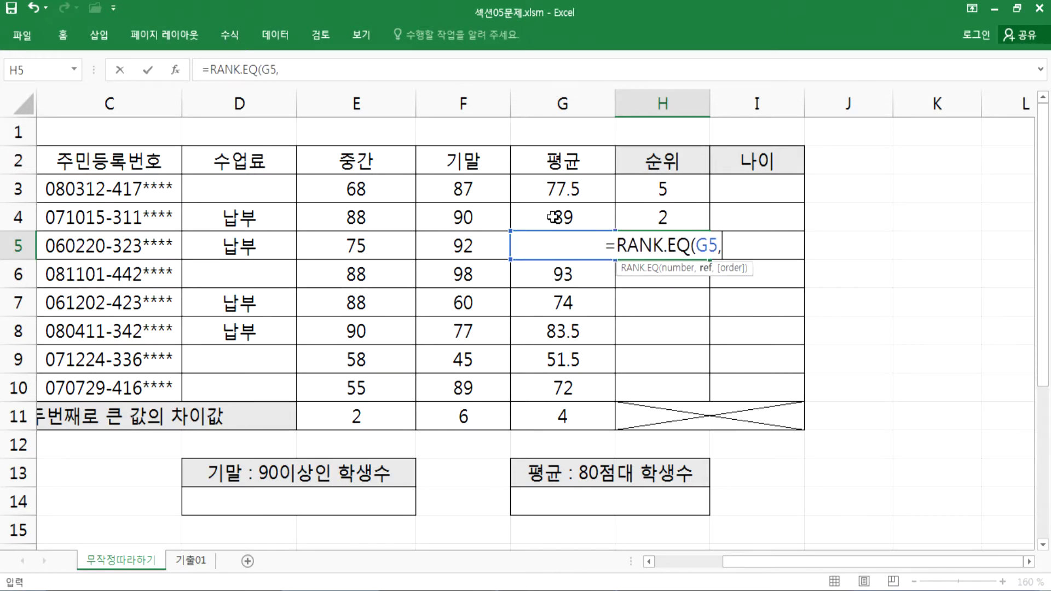
left_click_drag(542, 190, 533, 383)
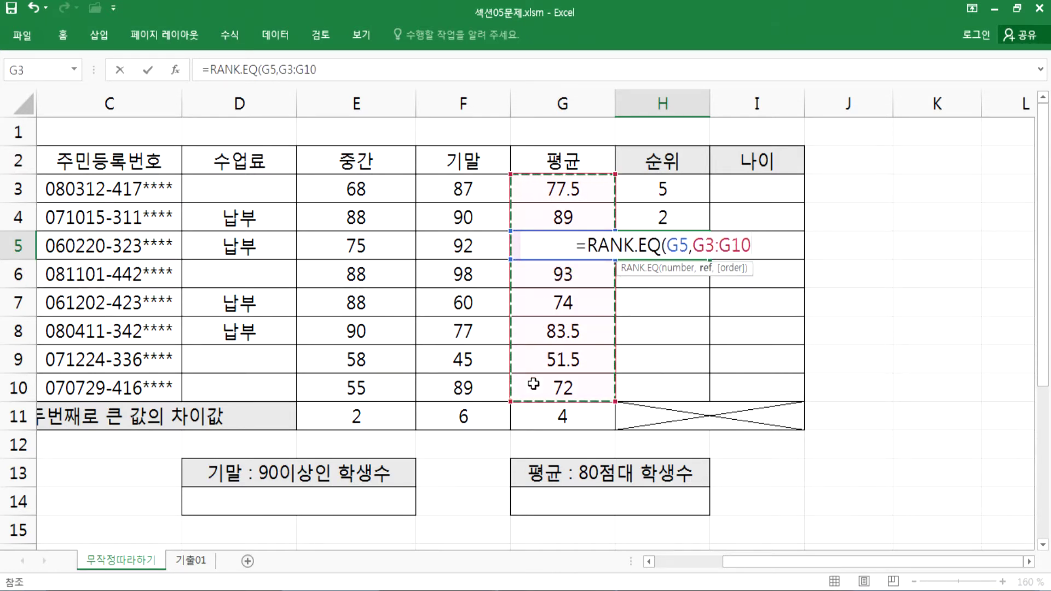
type(",0")
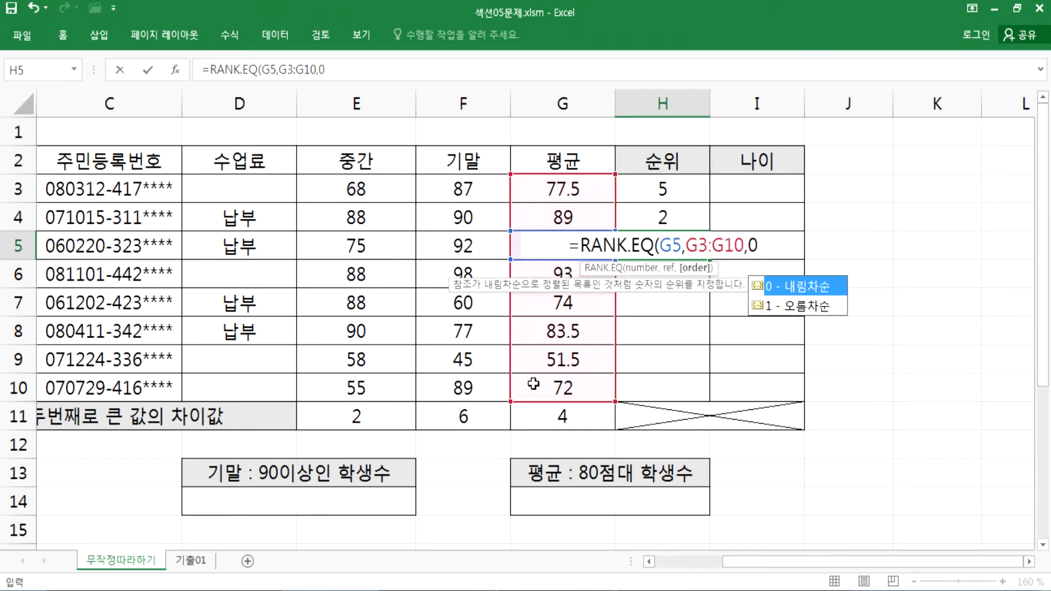
key("Return")
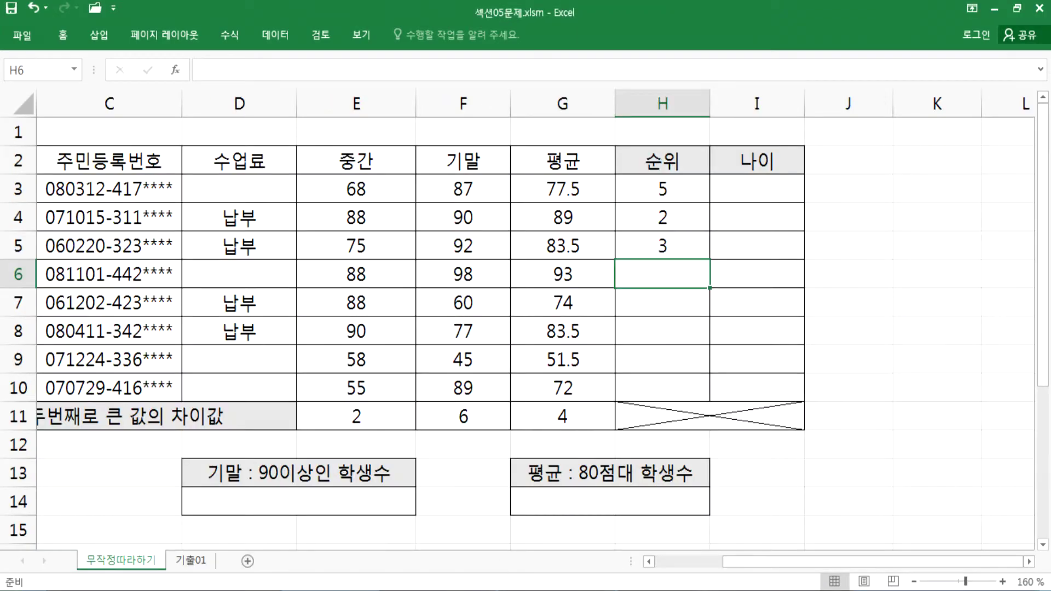
Step: Switch to the Notepad notes and remove the dollar signs from the formula so it reads =RANK.EQ(G3,G3:G10,0)
key("alt+Tab")
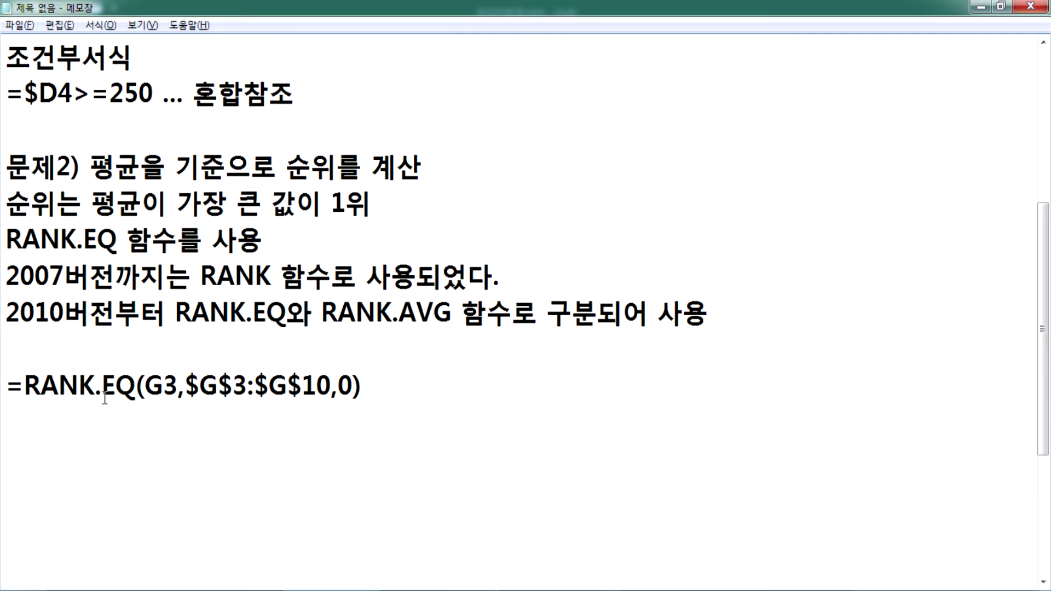
left_click(184, 386)
key("Delete")
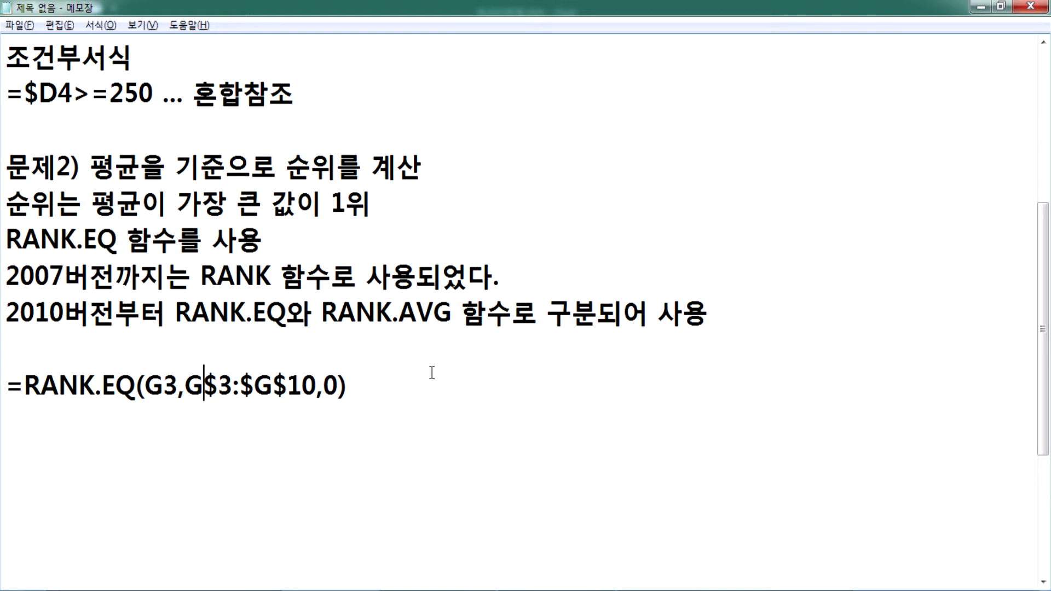
key("Delete")
key("Right")
key("Right")
key("Delete")
key("Right")
key("Right")
key("Delete")
key("Left")
key("Delete")
type("1")
left_click(321, 405)
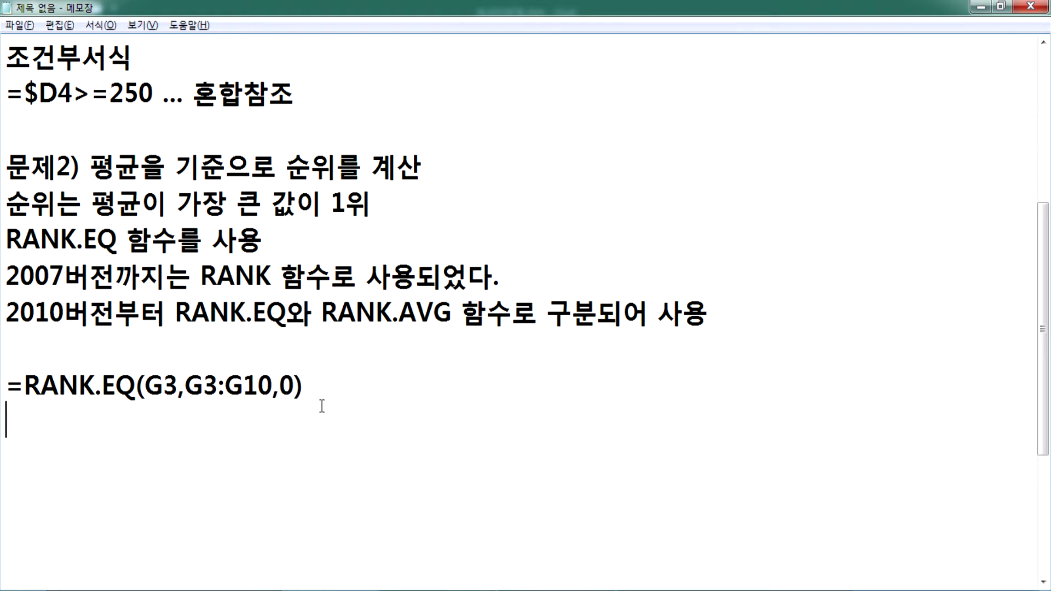
Step: Duplicate the formula line in the notes and change the copy to =RANK.EQ(G4,G3:G10,0)
key("alt+Tab")
key("alt+Tab")
key("Return")
key("Up")
key("Up")
key("shift+Down")
key("ctrl+c")
key("ctrl+v")
key("ctrl+v")
key("Left")
key("Left")
key("Left")
key("Left")
key("Left")
key("Left")
key("Left")
key("Left")
key("Left")
key("Left")
key("Left")
key("Left")
type("4")
key("Delete")
key("Down")
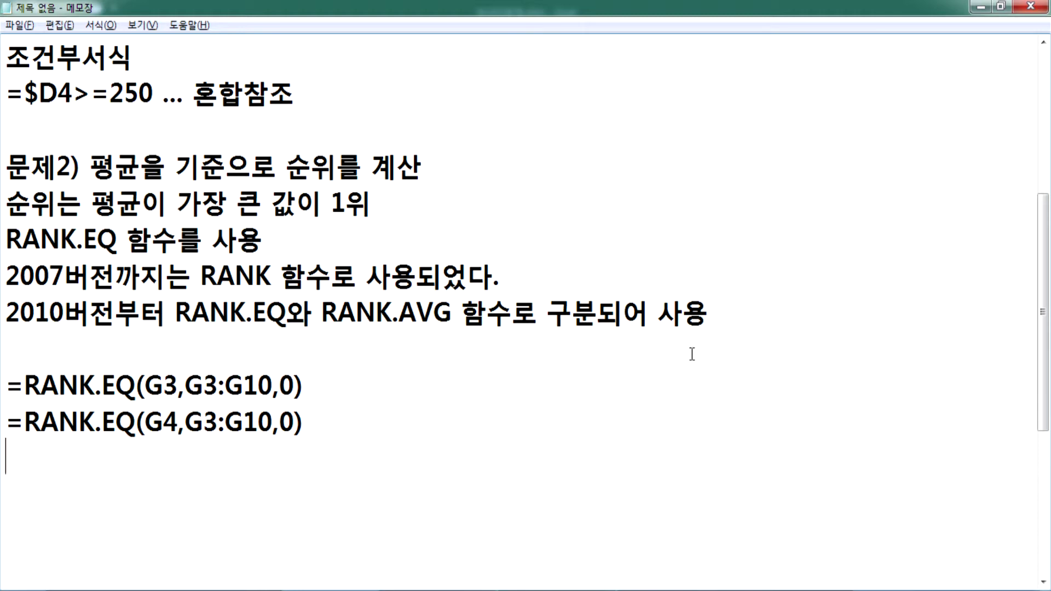
Step: Paste the formula on a third line and change its first argument to G5
key("ctrl+v")
key("Left")
key("Left")
key("Left")
key("Left")
key("Left")
key("Left")
key("Left")
key("Left")
key("Left")
key("Left")
key("Left")
key("Left")
key("Left")
type("5")
key("Delete")
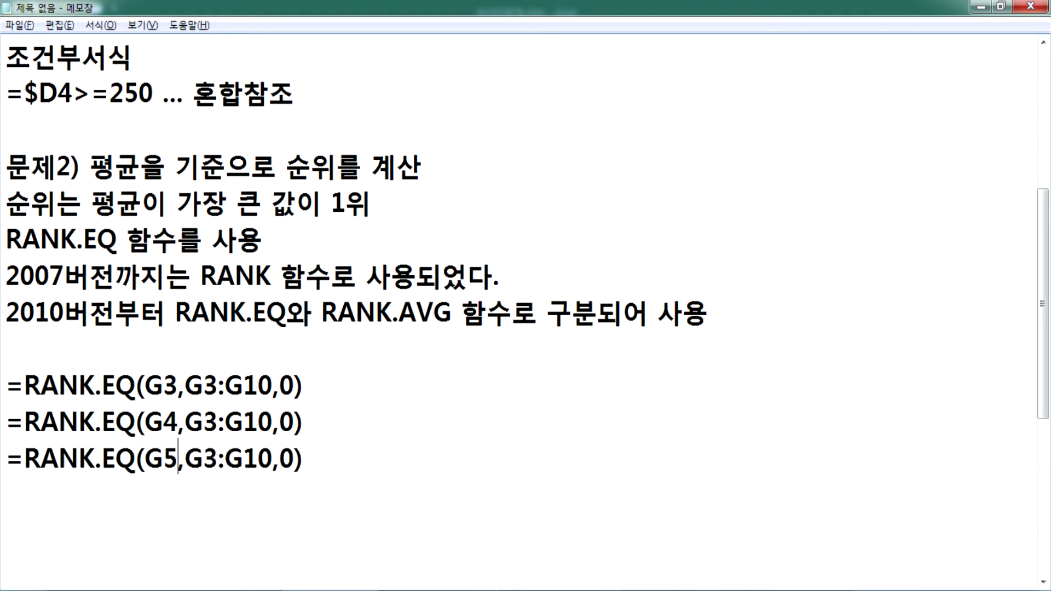
Step: Paste the formula on a fourth line and change its first argument to G6
key("Down")
key("ctrl+v")
key("Left")
key("Left")
key("Left")
key("Left")
key("Left")
key("Left")
key("Left")
key("Left")
key("Left")
key("Left")
key("Left")
key("Left")
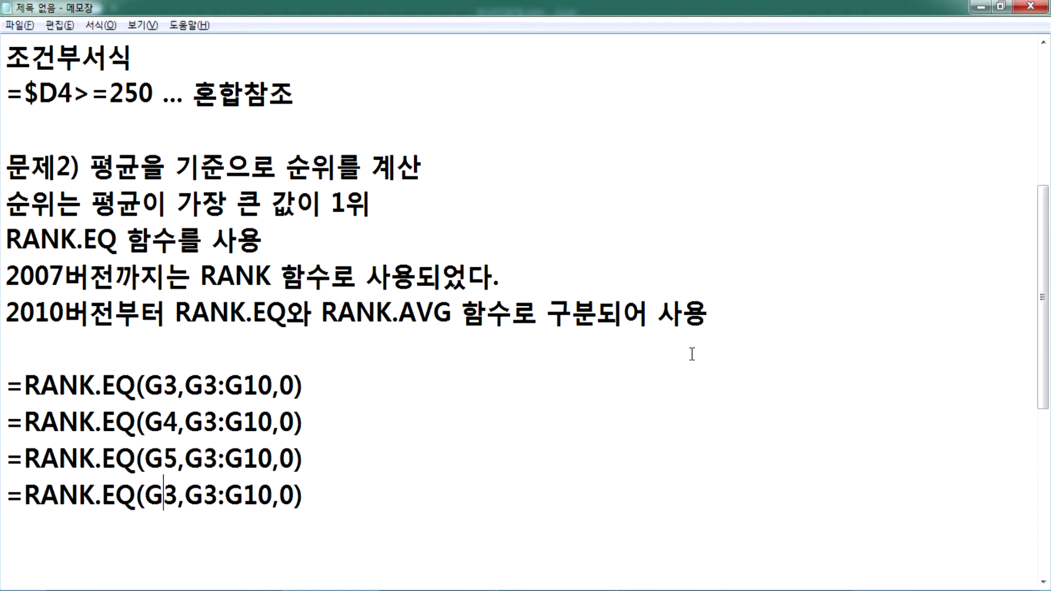
type("6")
key("Delete")
Step: Add a line with "..." below the G6 formula, followed by the line =RANK.EQ(G10,G3:G10,0)
key("Down")
type("...")
key("Return")
key("ctrl+v")
key("Left")
key("Left")
key("Left")
key("Left")
key("Left")
key("Left")
key("Left")
key("Left")
key("Left")
key("Left")
key("Left")
type("10")
key("Delete")
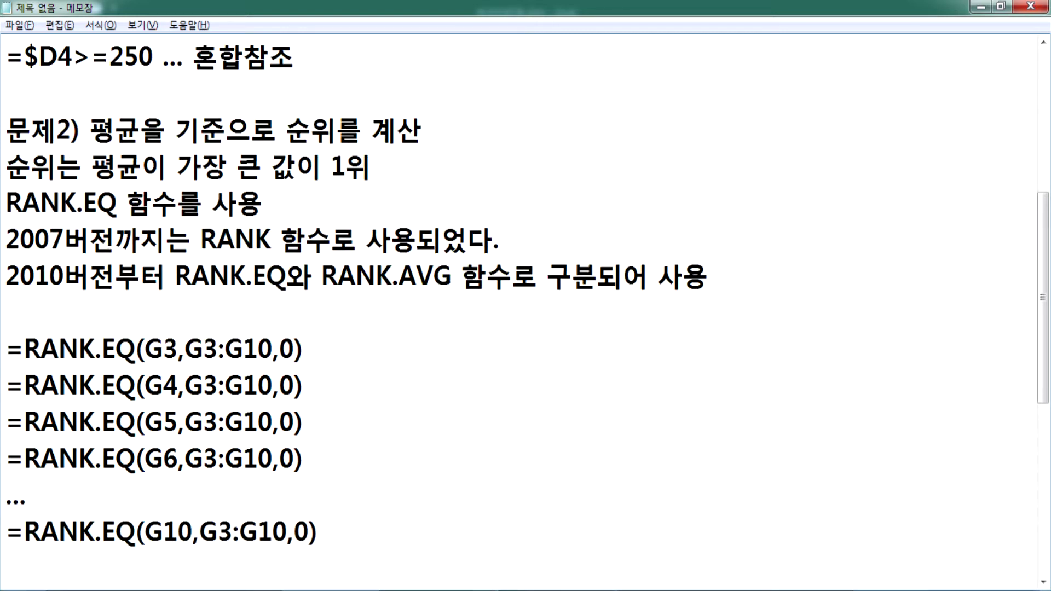
Step: Switch to the Excel workbook and compare the range references in the H3 and H4 formulas
scroll(568, 311, "down", 1)
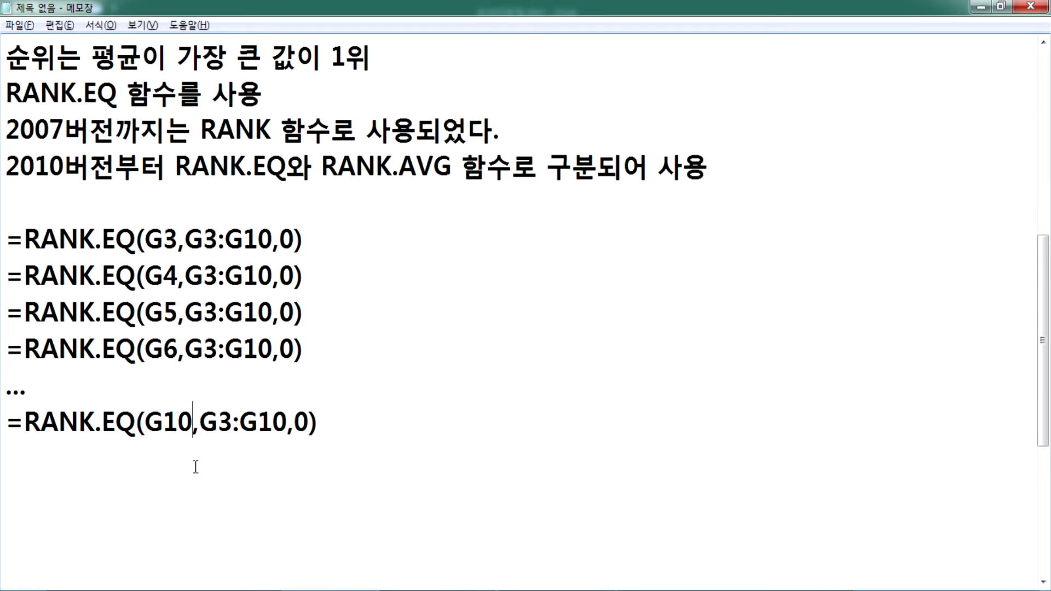
left_click(296, 455)
key("alt+Tab")
left_click(686, 179)
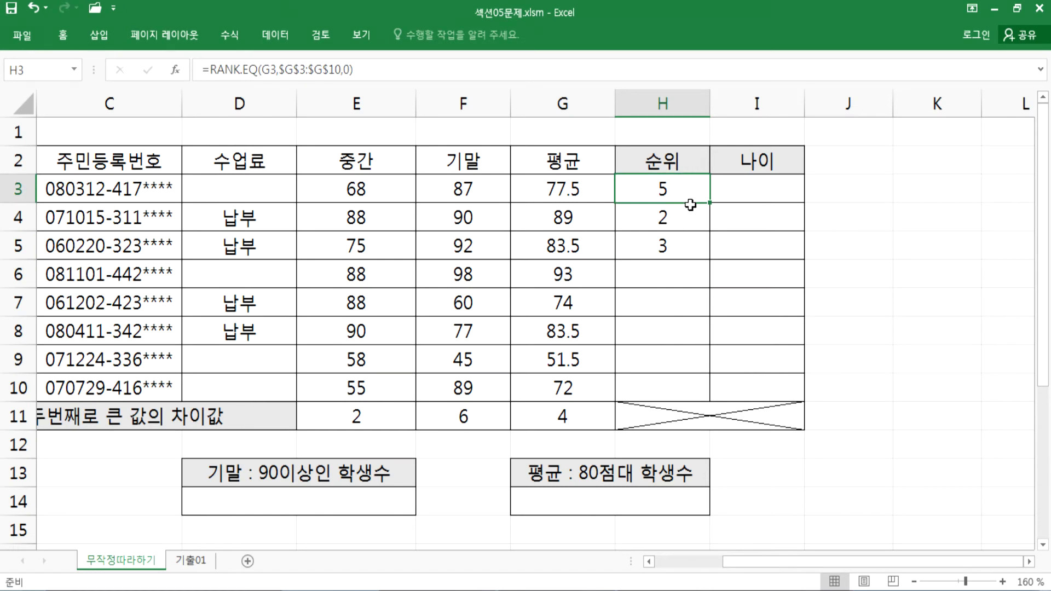
left_click(691, 218)
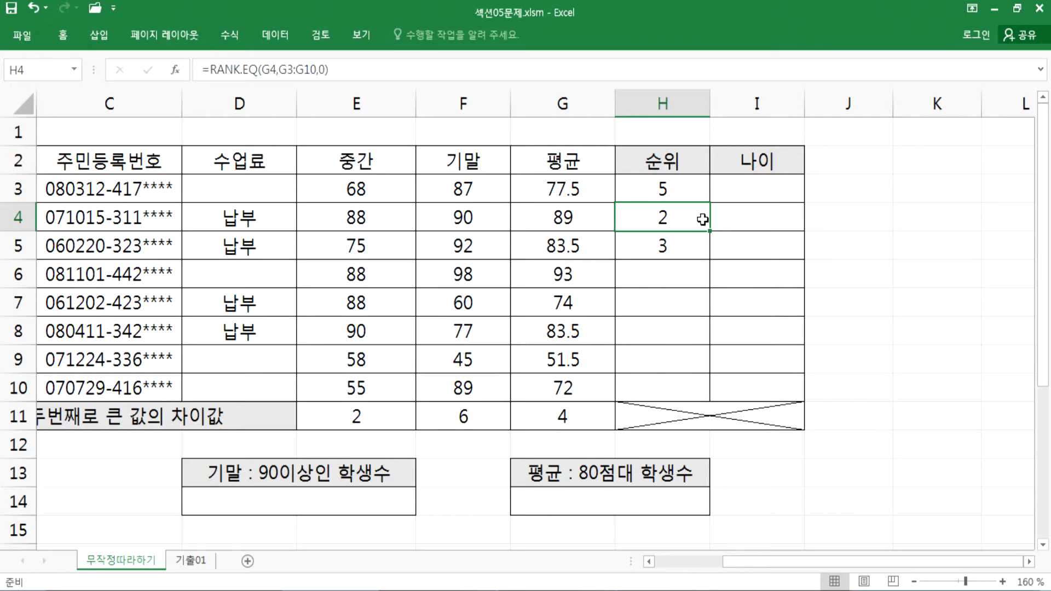
left_click(699, 192)
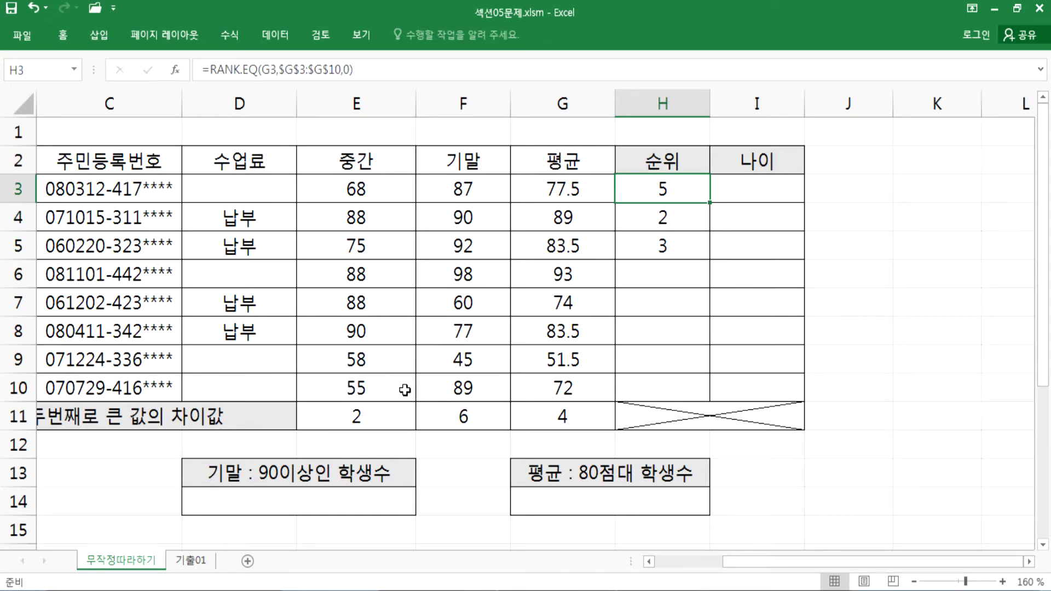
Step: Return to the Notepad notes and add the separator line "--------" below the G10 formula
key("alt+Tab")
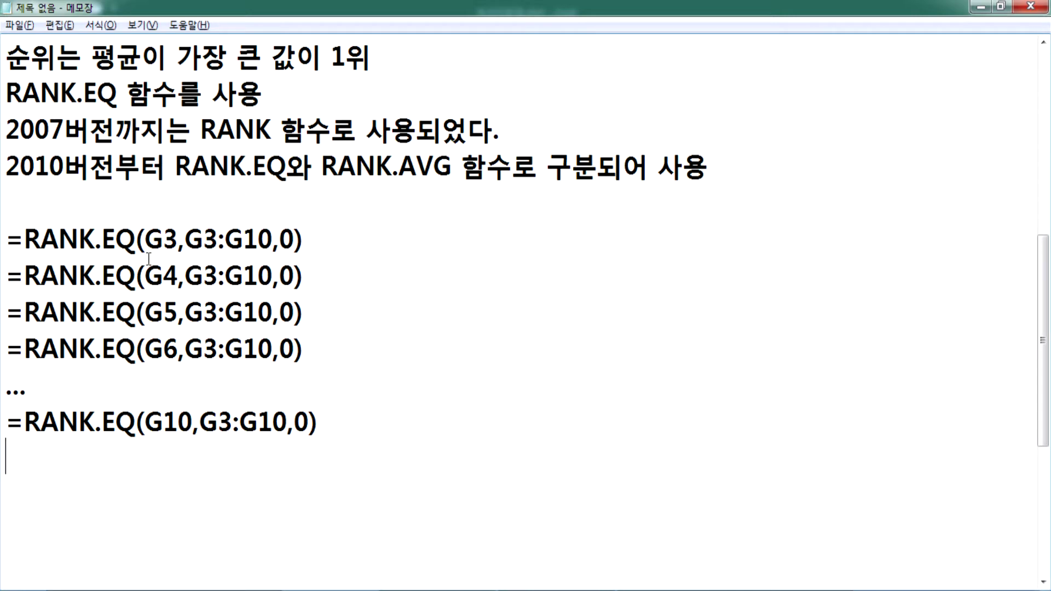
type("--------")
key("Return")
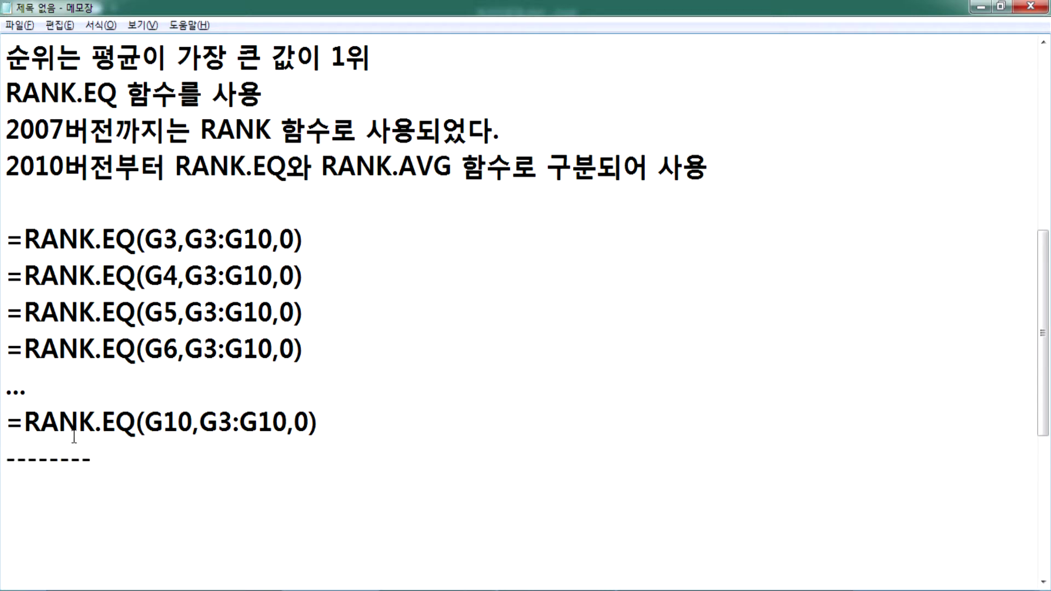
Step: Check the cell of the first 순위 formula in Excel and label the first formula line in the notes with H3
left_click_drag(162, 239, 173, 241)
left_click(156, 241)
key("alt+Tab")
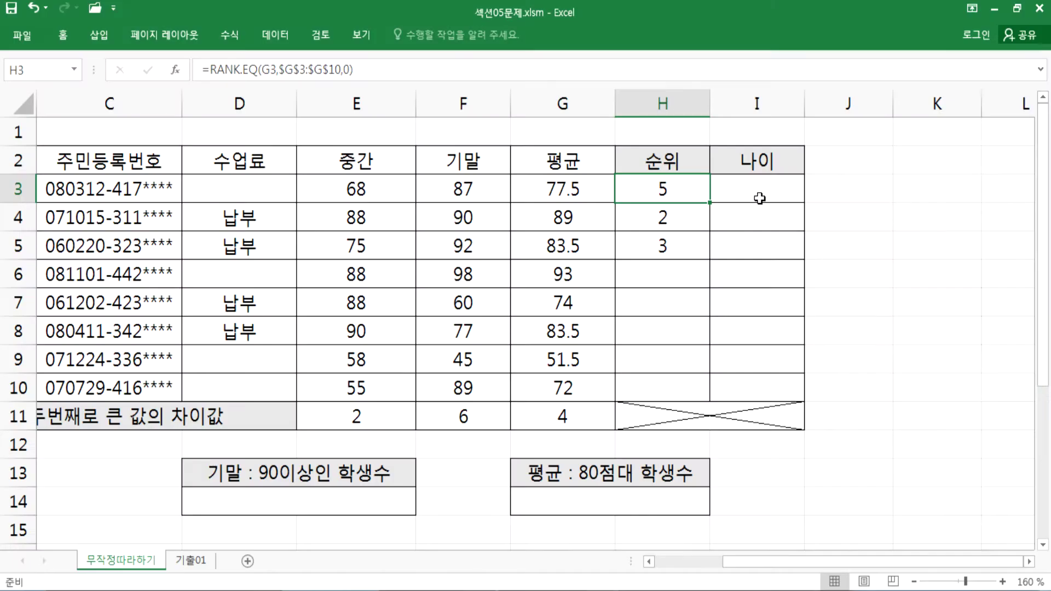
key("alt+Tab")
type("ㅗ3")
key("BackSpace")
key("BackSpace")
type("H3")
Step: Try an H3 label on the G4 formula line, remove it, and paste the copied =RANK.EQ(G3,G3:G10,0) line above that formula
key("Down")
key("Home")
type("H3")
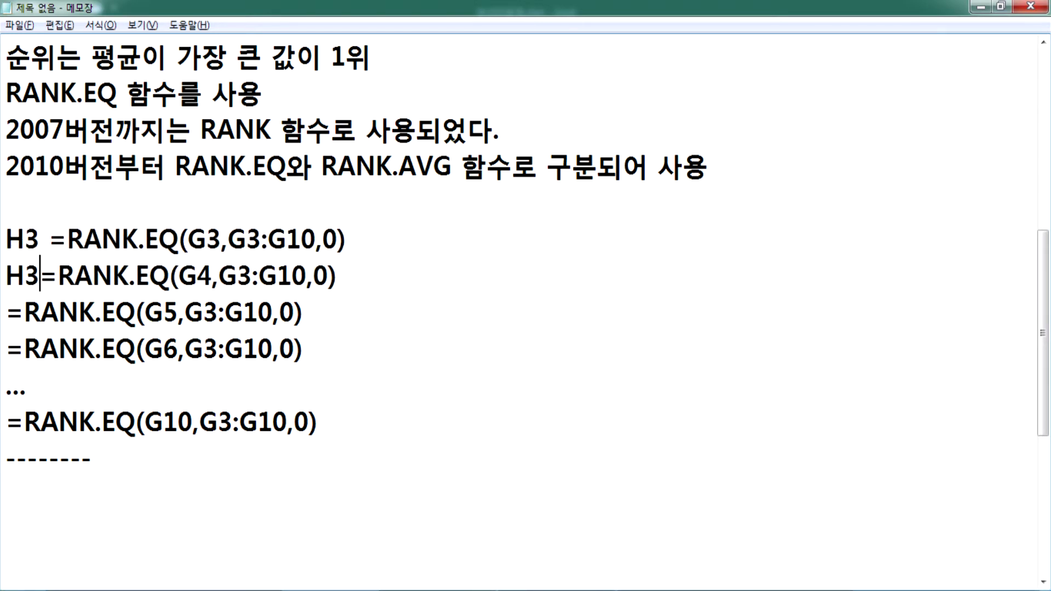
key("shift+Home")
type("C")
key("Down")
key("Up")
key("BackSpace")
key("ctrl+v")
key("Up")
key("Up")
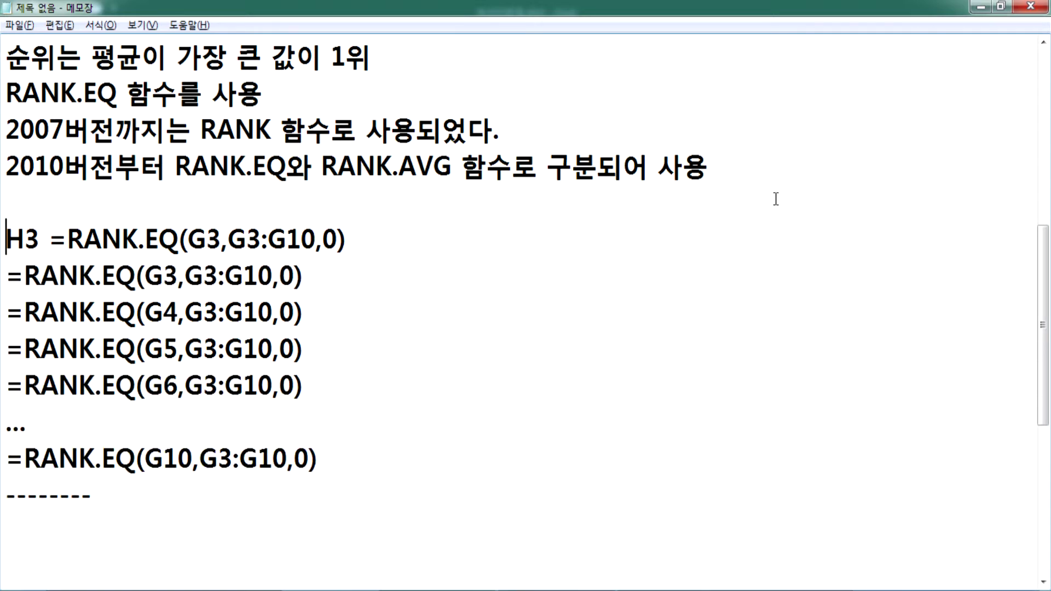
Step: Copy the H3 label from the first formula line to the second line and change it to H4
key("shift+Right")
key("shift+Right")
key("shift+Right")
key("shift+Right")
key("ctrl+c")
key("Down")
key("ctrl+v")
key("Down")
key("Up")
key("Delete")
type("4")
key("Down")
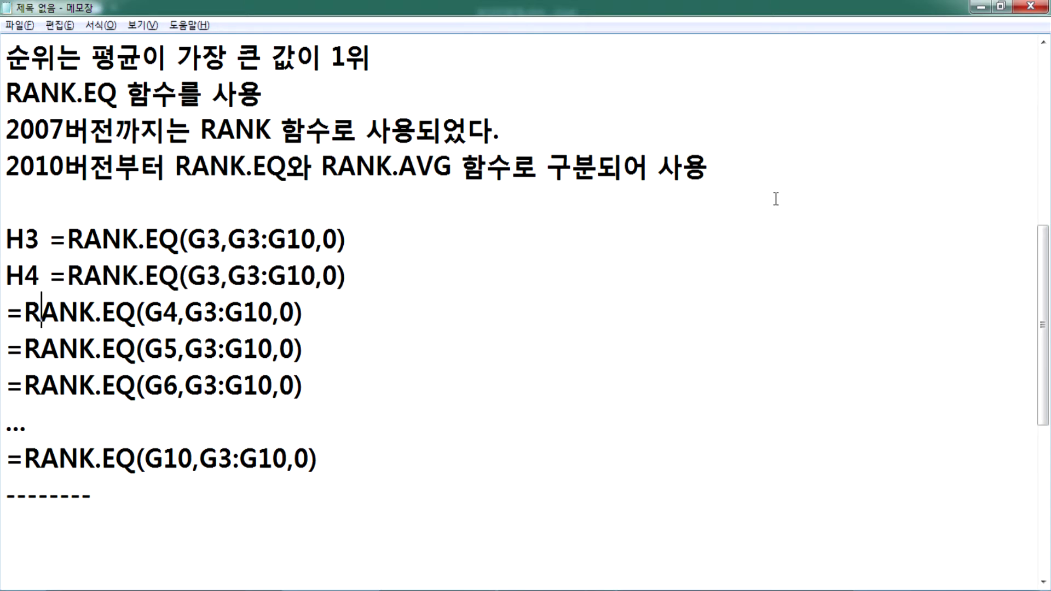
Step: Paste the cell label before the G4 formula and change it to H5
key("Home")
key("ctrl+v")
key("Delete")
type("5")
Step: Paste the copied H3 label before the =RANK.EQ(G5,G3:G10,0) line in the notes
key("Down")
key("Home")
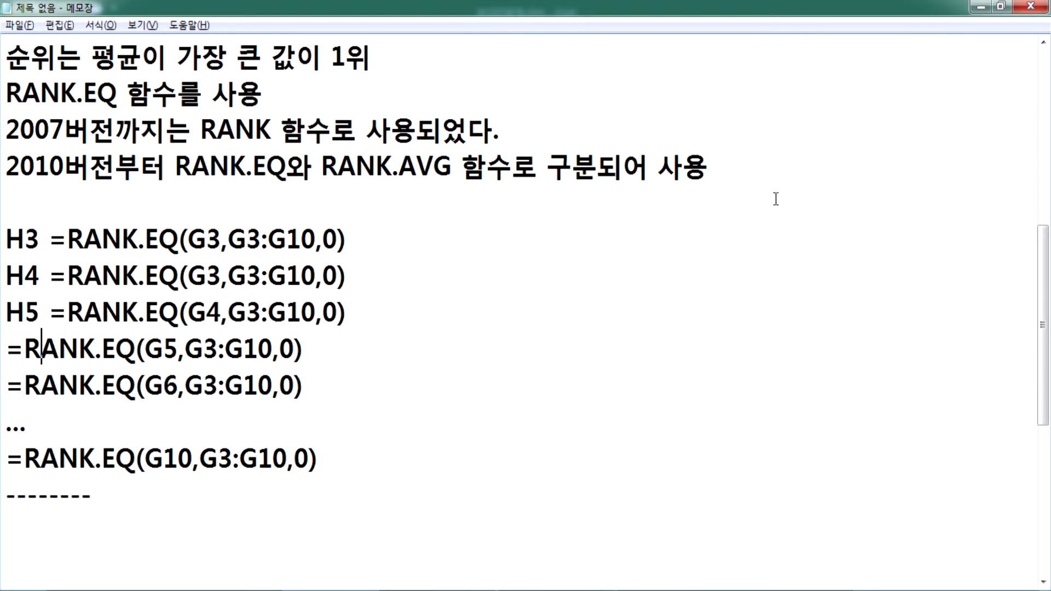
key("ctrl+v")
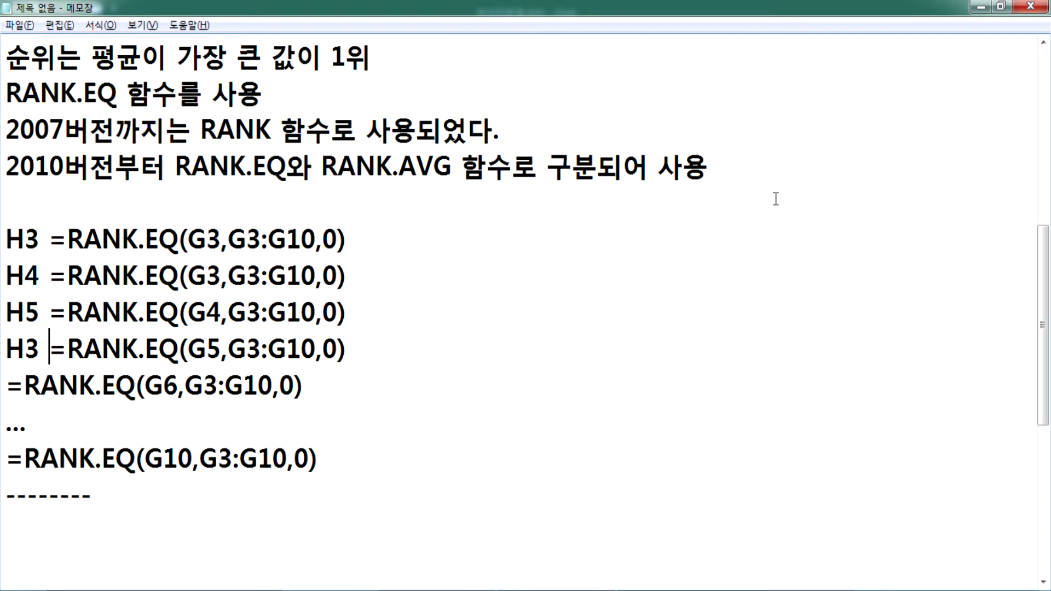
Step: Change the first argument to G4 in the H4 formula and to G5 in the H5 formula
key("Right")
key("Right")
key("Right")
key("Right")
key("Right")
key("Right")
key("Right")
key("Right")
key("Right")
key("Up")
type("4")
key("Delete")
key("Down")
type("5")
key("Delete")
Step: Change the first argument to G6 in the fourth formula line and to G7 in the fifth
key("Down")
key("Left")
type("6")
key("Delete")
key("Left")
key("Left")
key("Left")
key("Left")
key("Left")
key("Left")
key("Left")
key("Left")
key("Left")
key("Left")
key("Down")
key("Right")
key("Right")
key("Right")
key("Right")
key("Right")
key("Right")
key("Right")
type("7")
key("Delete")
Step: Change the label of the fourth formula line to H6
key("Up")
key("Up")
key("Home")
key("Right")
type("6")
key("Delete")
Step: Insert the cell label before the G7 formula and change it to H7
key("Down")
key("Home")
type("H3")
key("Left")
key("Left")
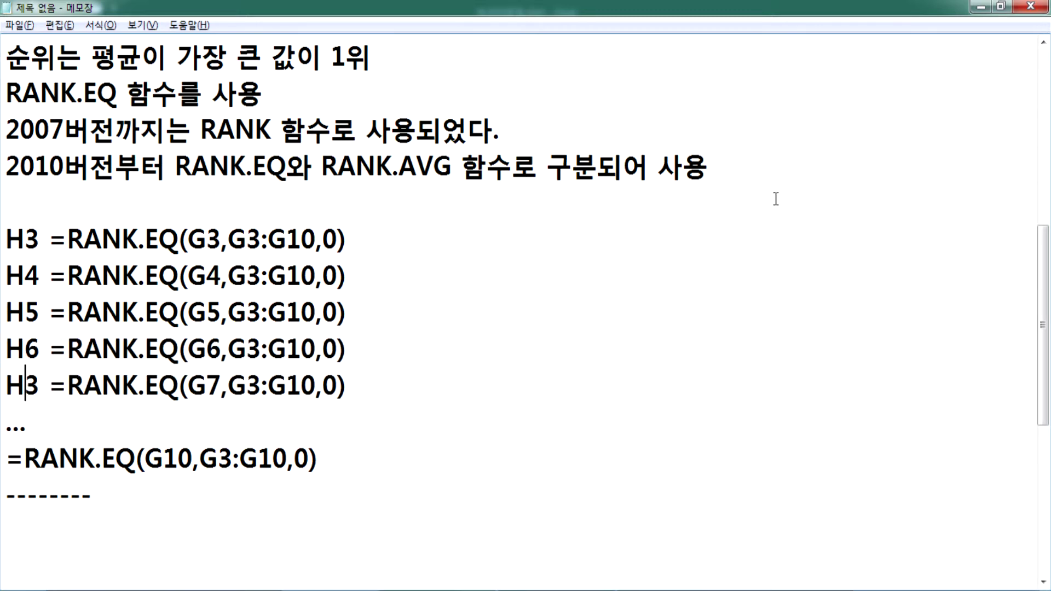
type("7")
key("Delete")
Step: Insert the cell label before the last formula, the one for G10, and change it to H10
key("Down")
key("Down")
key("Home")
type("H3")
key("Left")
key("Left")
type("10")
key("Delete")
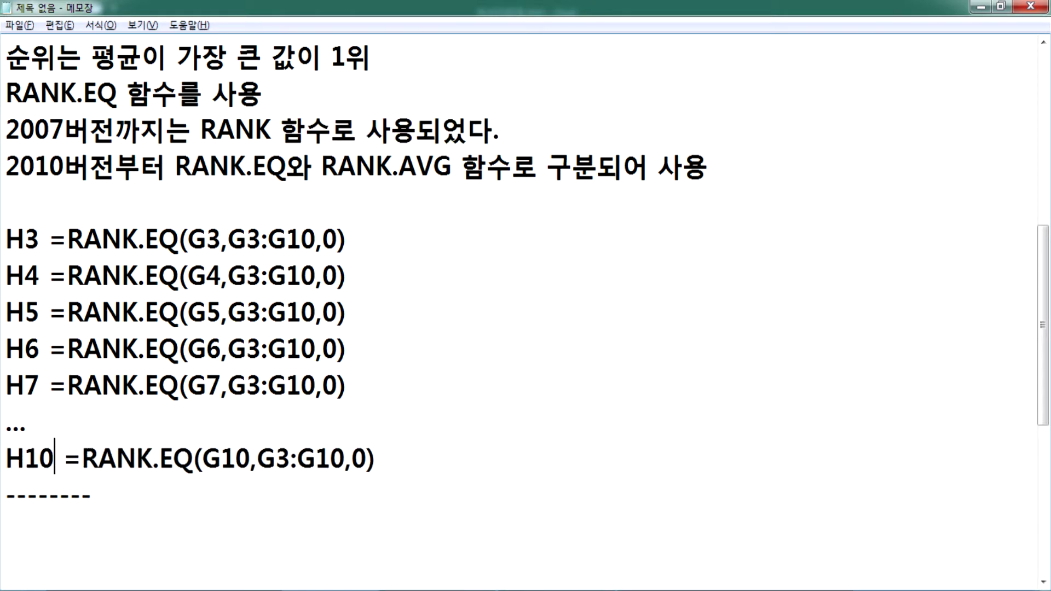
Step: Compare H3 with its left neighbour G3 in Excel, and highlight both references in the first formula line of the notes
key("alt+Tab")
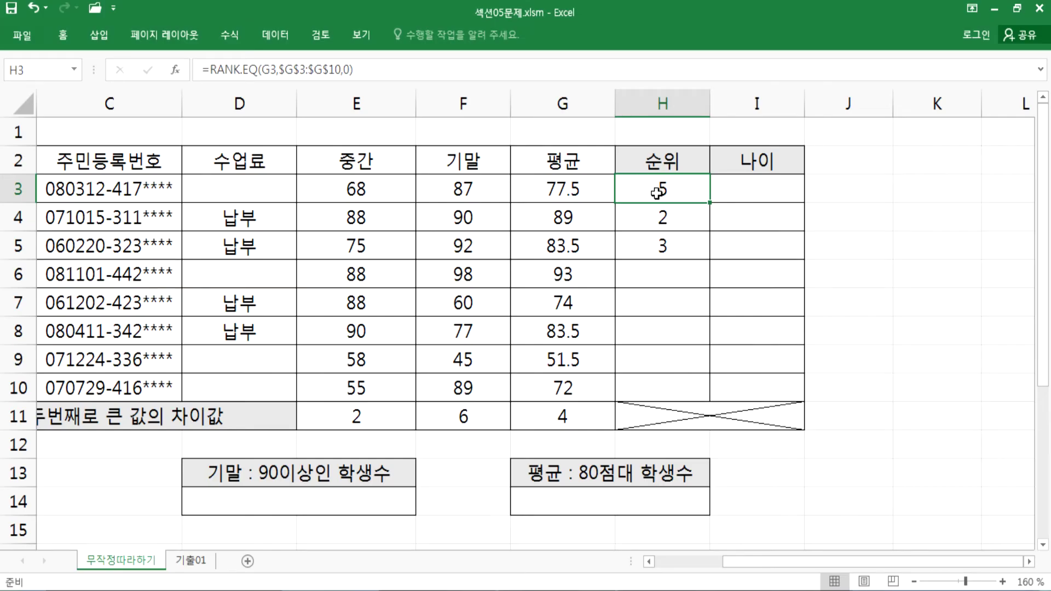
left_click(555, 187)
left_click(638, 192)
left_click(564, 186)
key("alt+Tab")
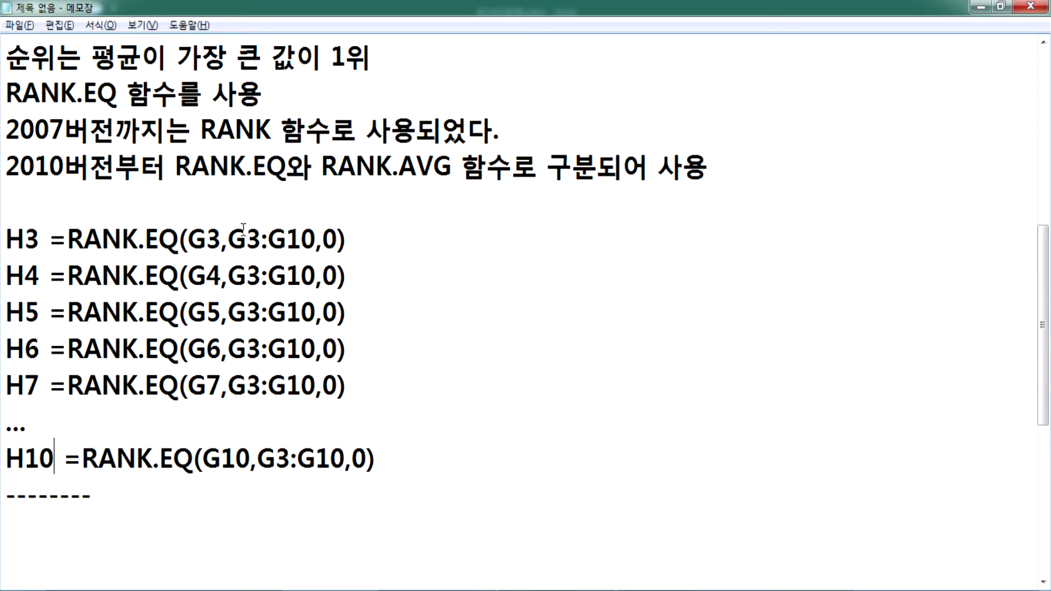
left_click_drag(40, 237, 10, 234)
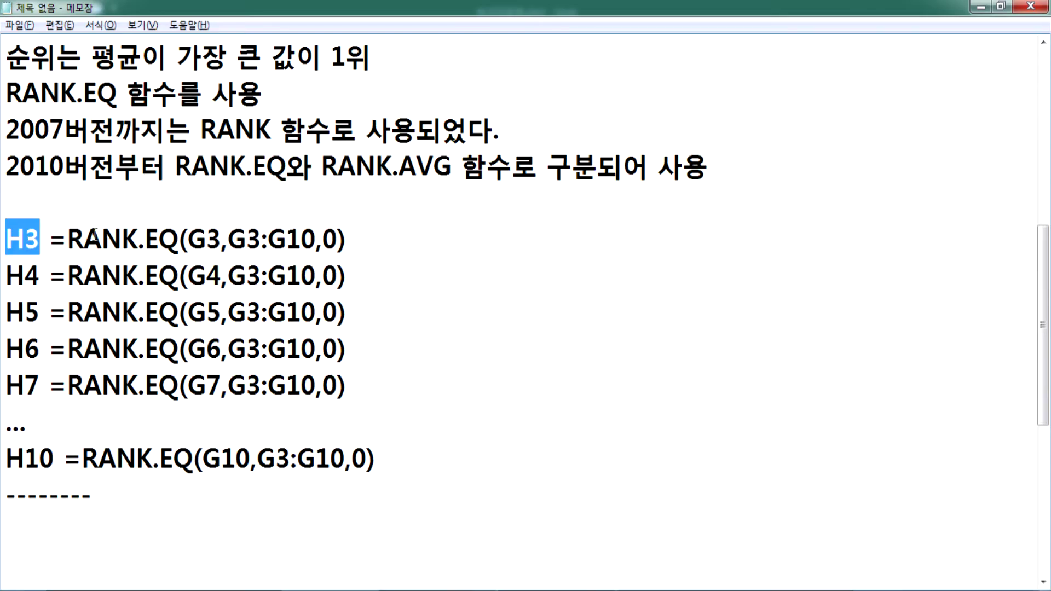
left_click_drag(187, 239, 221, 239)
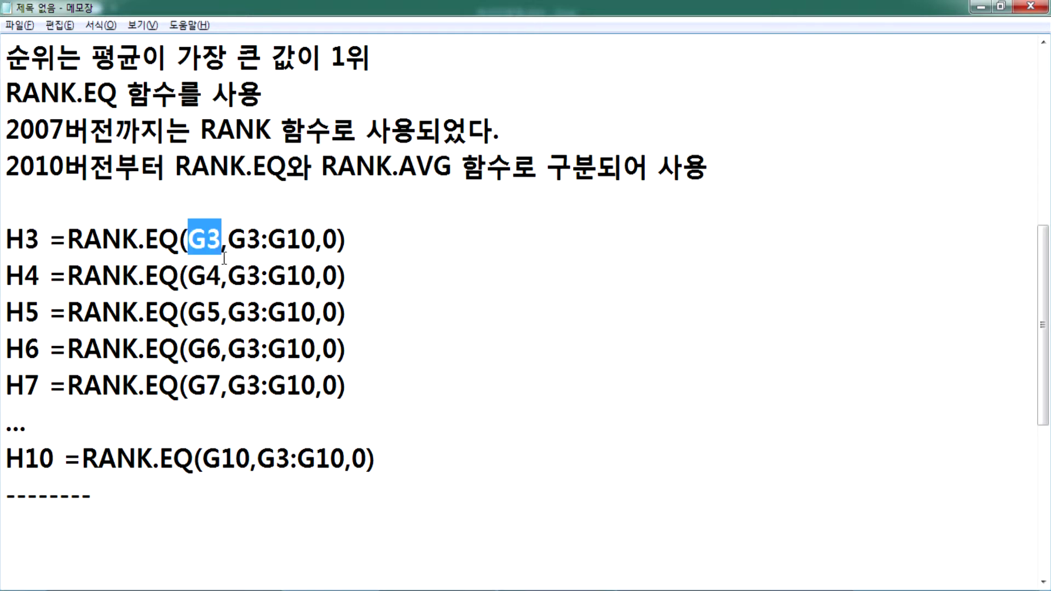
Step: Highlight the H4 label in the notes and compare cell H4 with its left neighbour G4 in Excel
left_click_drag(42, 273, 5, 274)
key("alt+Tab")
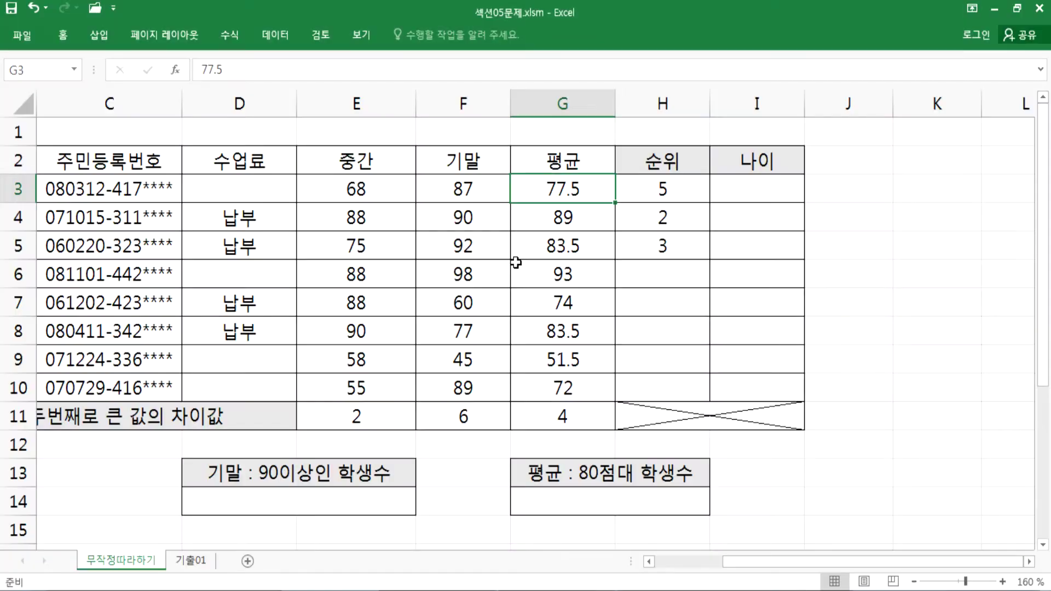
left_click(655, 222)
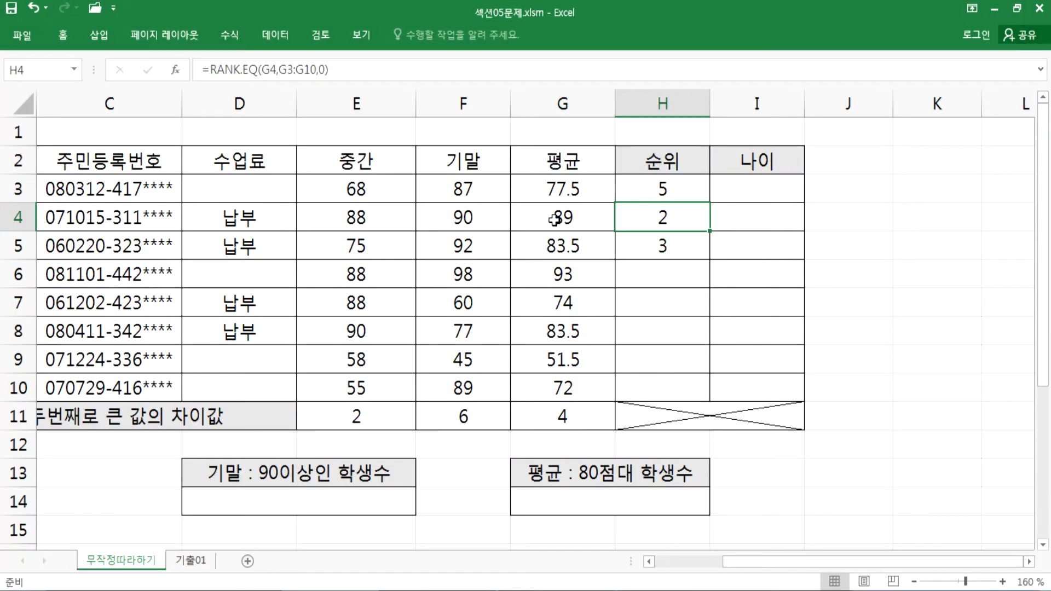
left_click(580, 219)
left_click(619, 220)
left_click(574, 220)
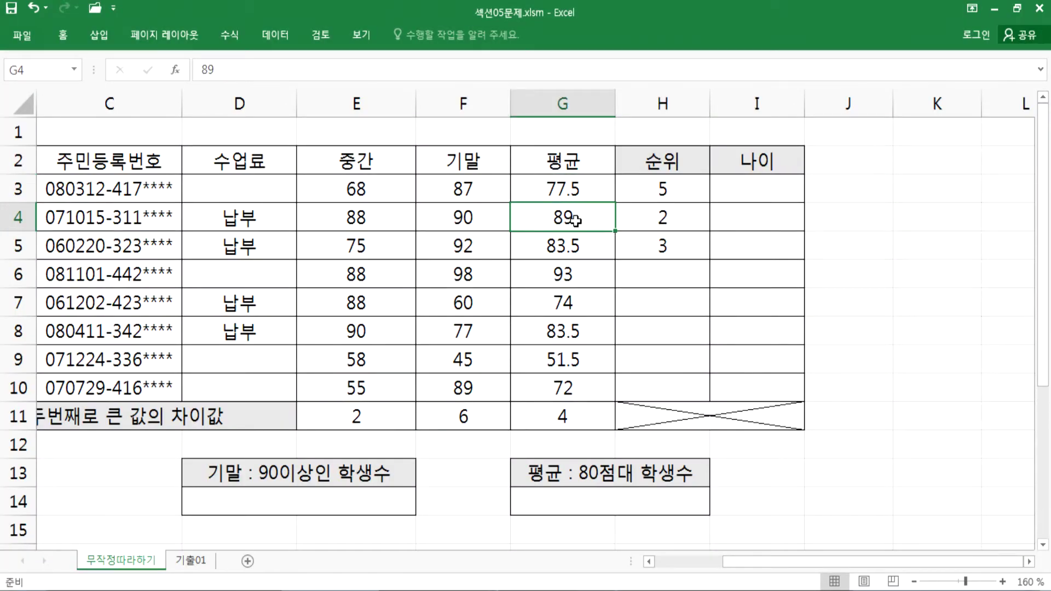
Step: Compare cell H10 with its left neighbour G10 in the Excel table
key("alt+Tab")
key("alt+Tab")
left_click(641, 386)
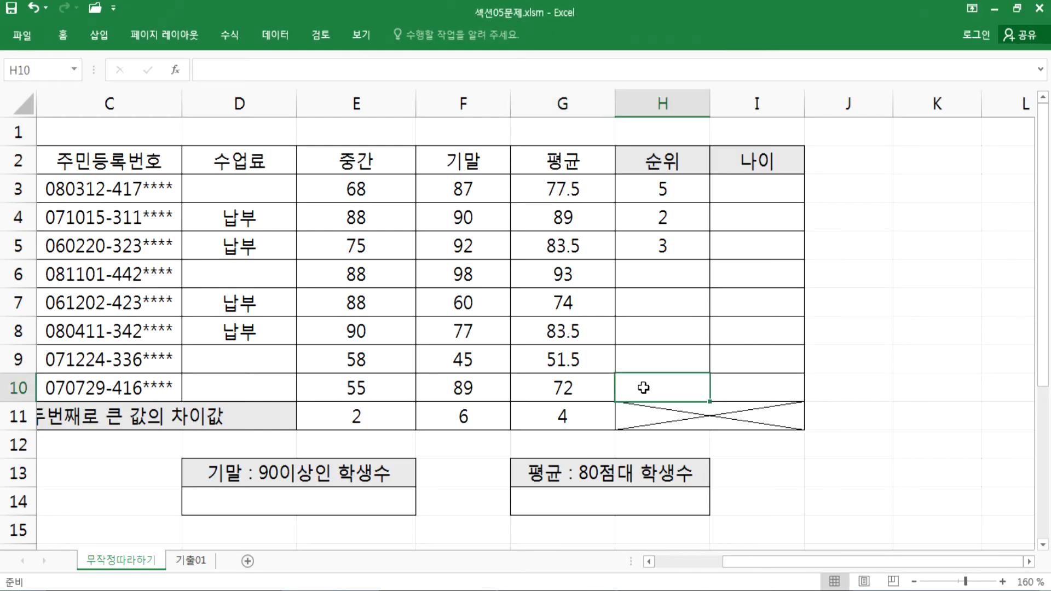
left_click(557, 386)
left_click(648, 382)
left_click(563, 387)
left_click(662, 385)
left_click(580, 381)
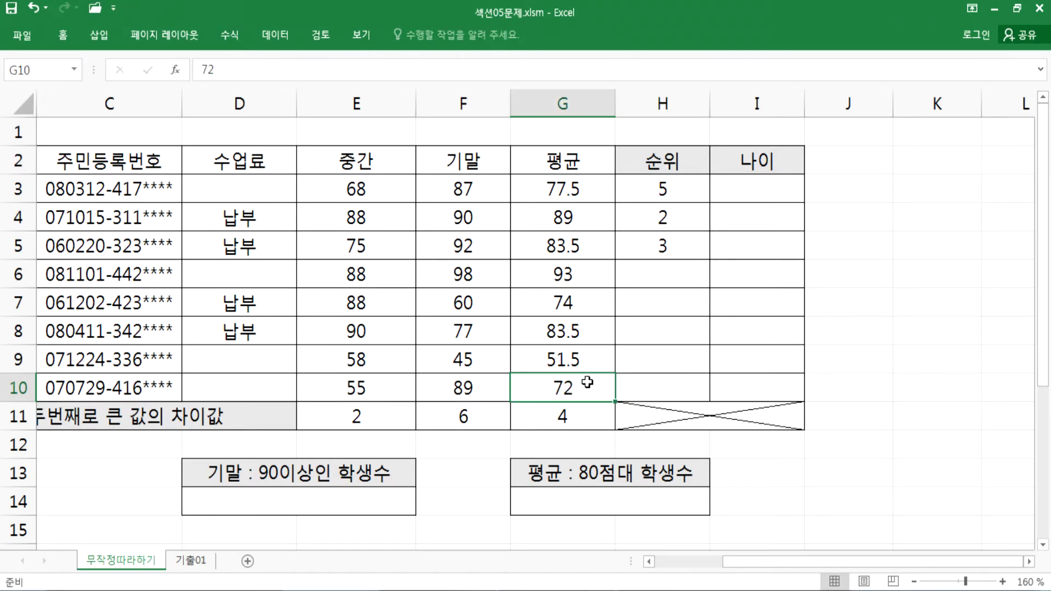
Step: In the notes, copy =RANK.EQ(G3,G3:G10,0) from the H3 line to below the dashed line
key("alt+Tab")
left_click_drag(188, 240, 221, 239)
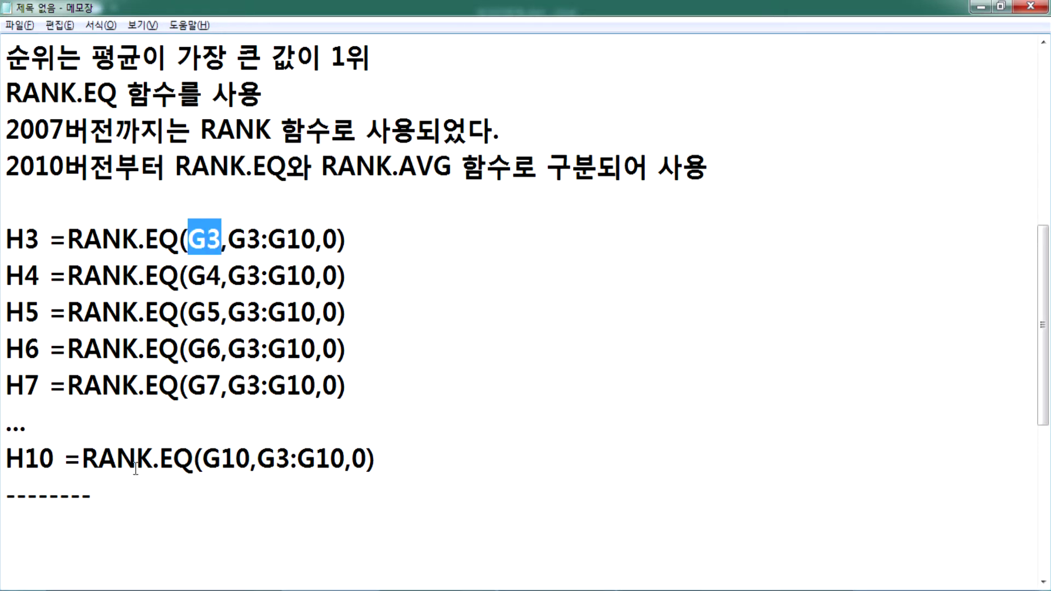
left_click_drag(15, 520, 16, 495)
left_click_drag(50, 239, 347, 239)
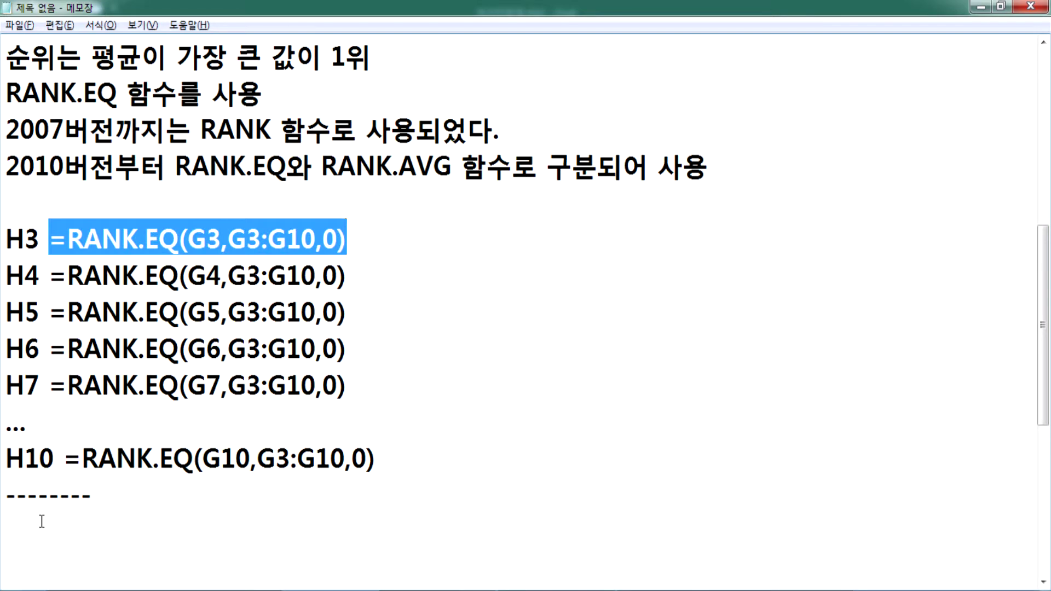
left_click(42, 522)
key("ctrl+v")
Step: Replace the first argument G3 in the formula below the dashed line with 왼쪽의 값
scroll(194, 413, "down", 4)
scroll(195, 394, "up", 2)
left_click_drag(146, 348, 176, 351)
type("D")
key("BackSpace")
key("Hangul")
type("왼ㅉ쪽으ㅜ")
key("BackSpace")
type("의 값")
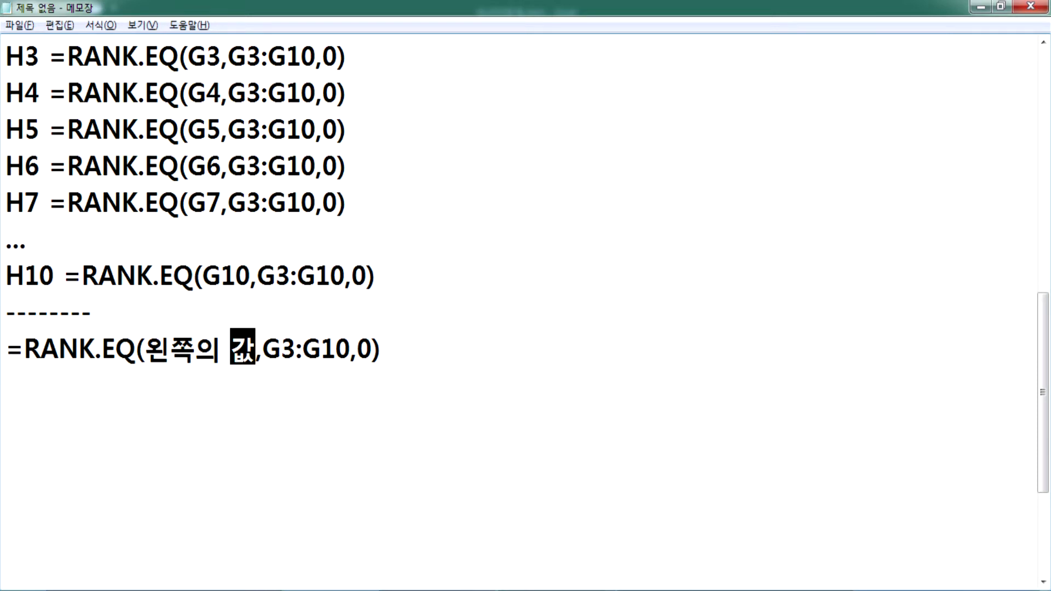
Step: Highlight the G3:G10 range in the H3, H7 and H10 formulas and in the formula below the dashed line
scroll(198, 352, "up", 1)
left_click_drag(227, 166, 312, 166)
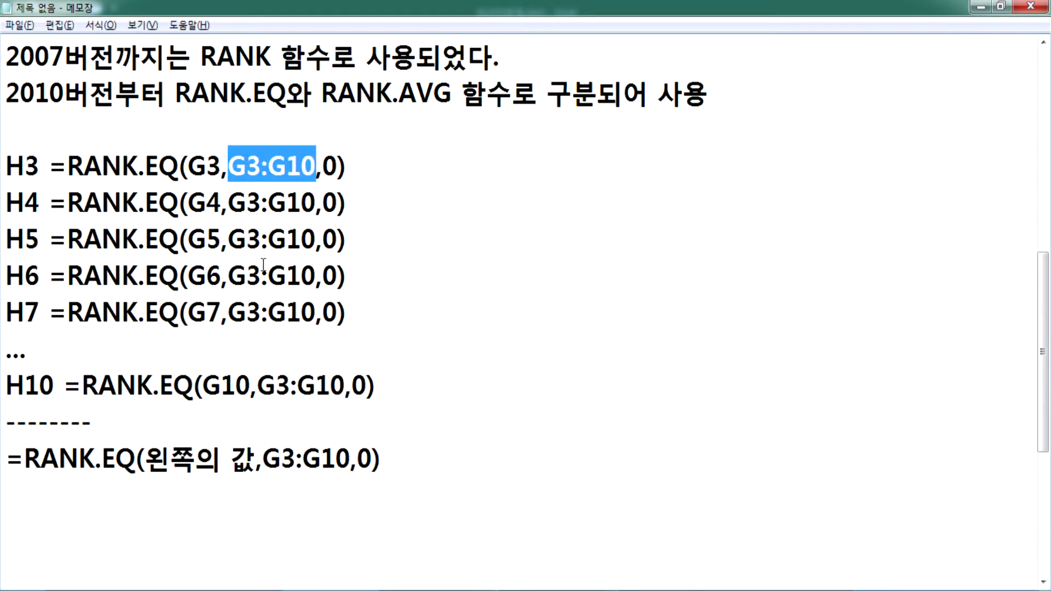
left_click_drag(232, 315, 314, 312)
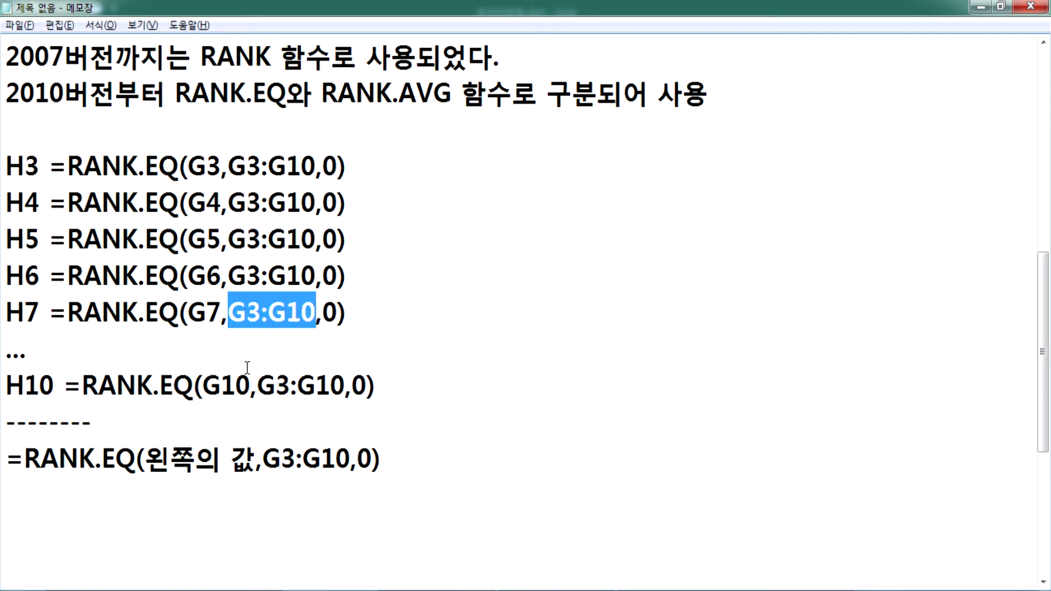
left_click_drag(257, 384, 344, 386)
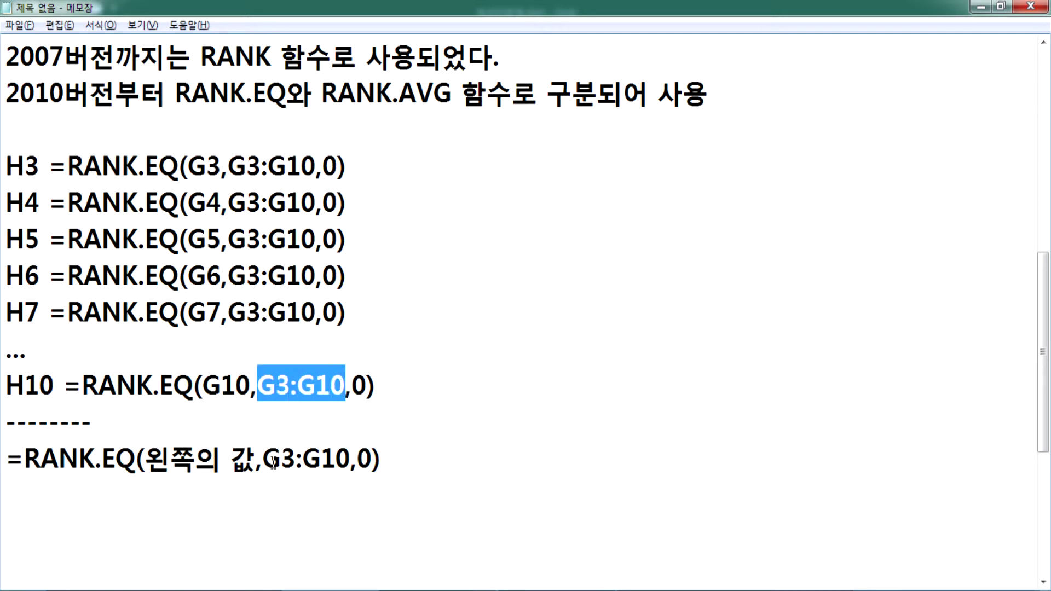
left_click(270, 462)
key("shift+Right")
key("shift+Right")
key("shift+Right")
key("shift+Right")
key("shift+Right")
key("shift+Right")
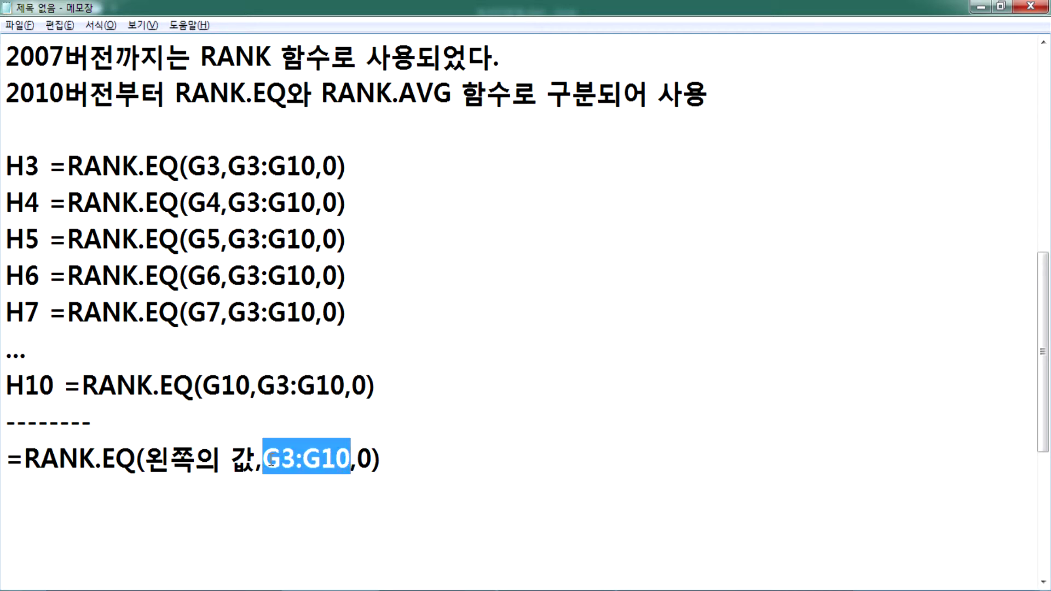
left_click(270, 462)
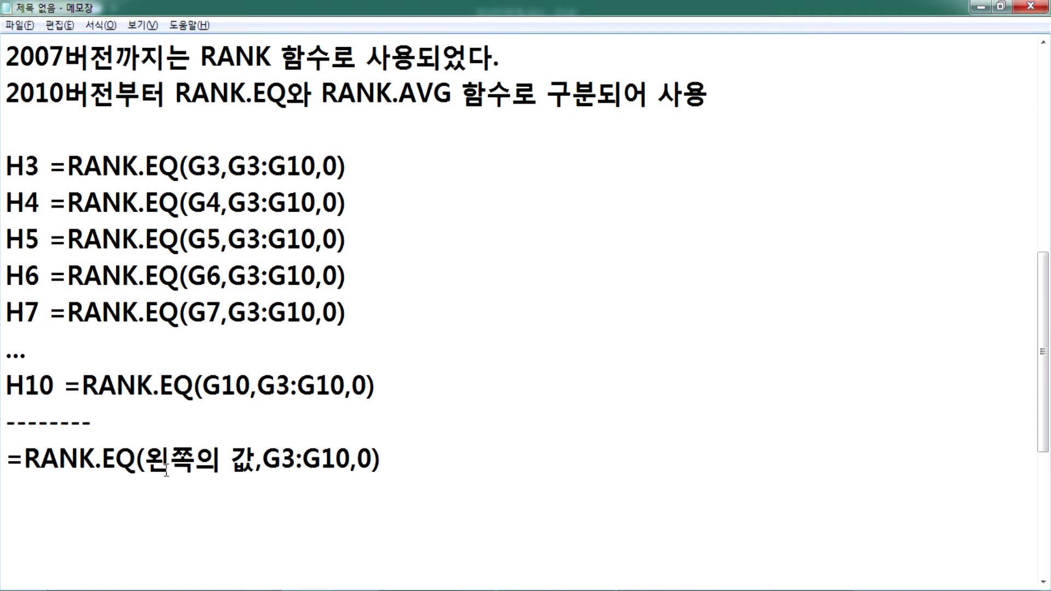
Step: Select the 평균 range G3:G10 in Excel to show the compared values, and return to the notes
key("alt+Tab")
left_click_drag(568, 195, 573, 384)
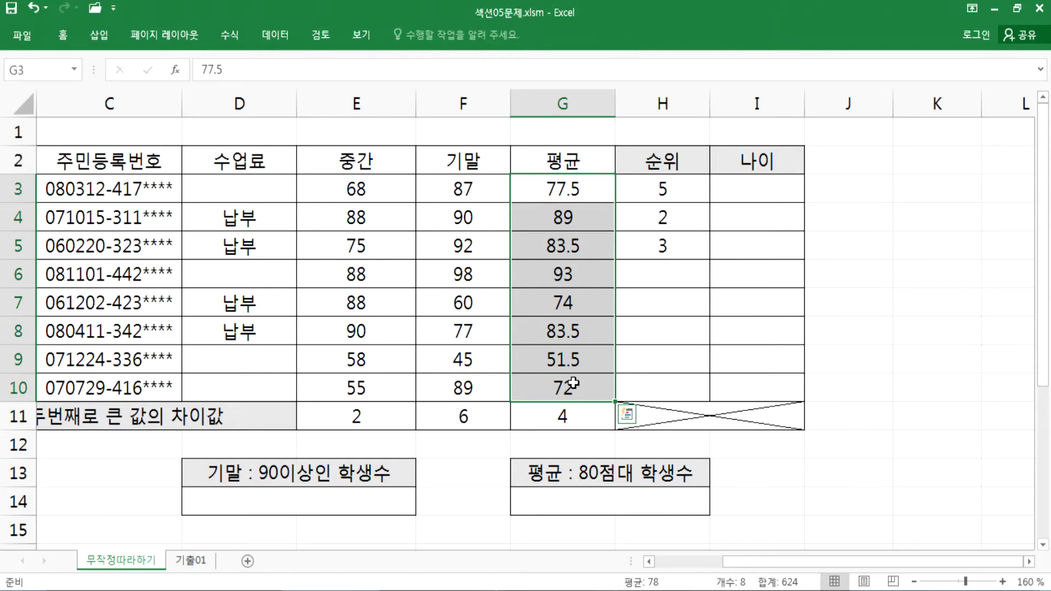
key("alt+Tab")
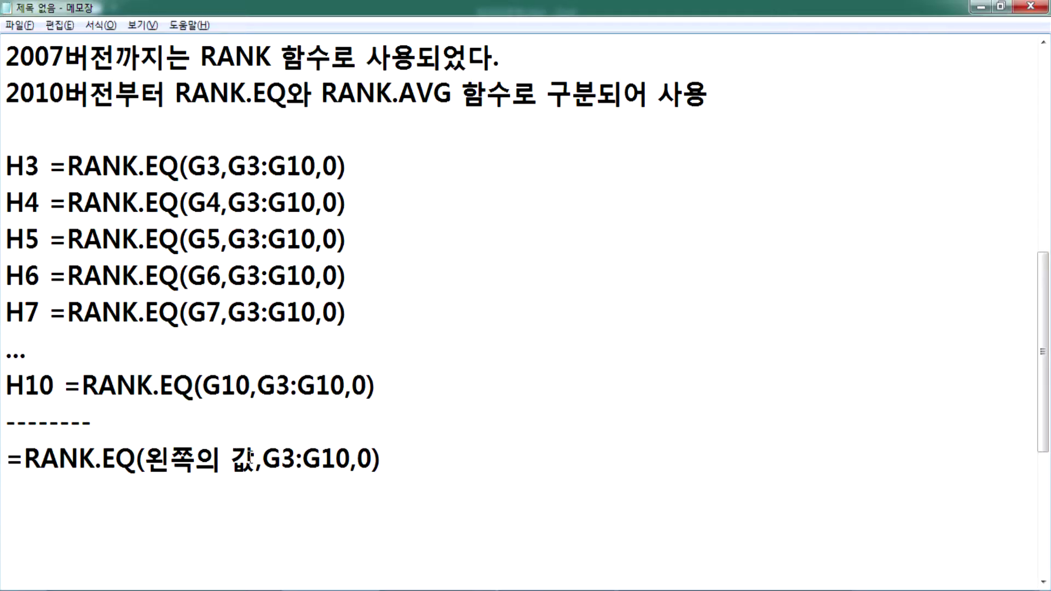
Step: Make the range in the formula below the dashed line absolute as $G$3:$G$10
type("$")
key("Down")
key("Left")
key("Left")
key("Left")
key("Left")
key("Left")
key("Left")
type("$")
key("Right")
key("Right")
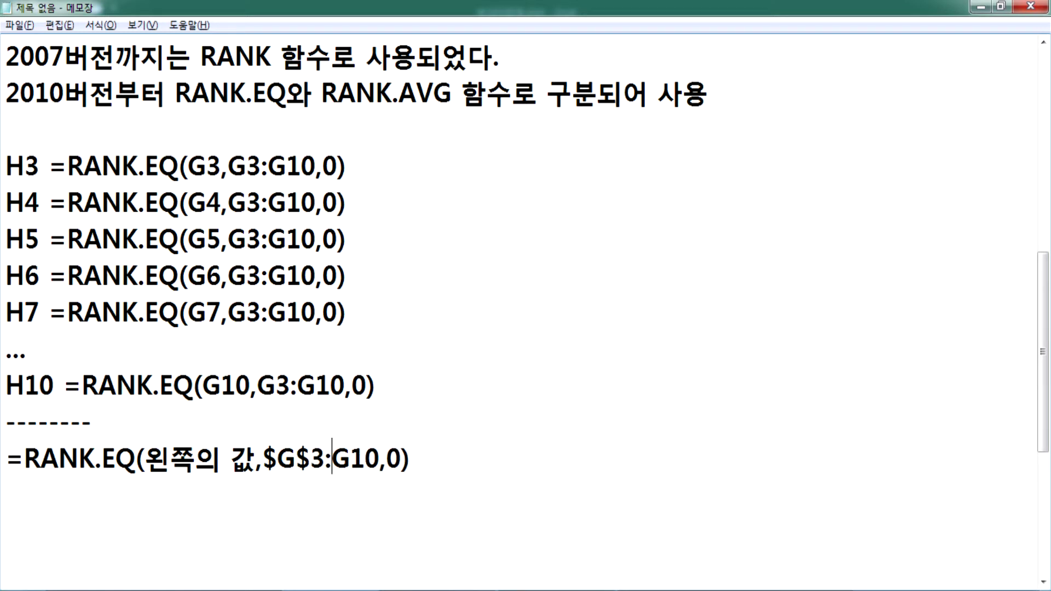
type("$")
key("Right")
key("Right")
type("$")
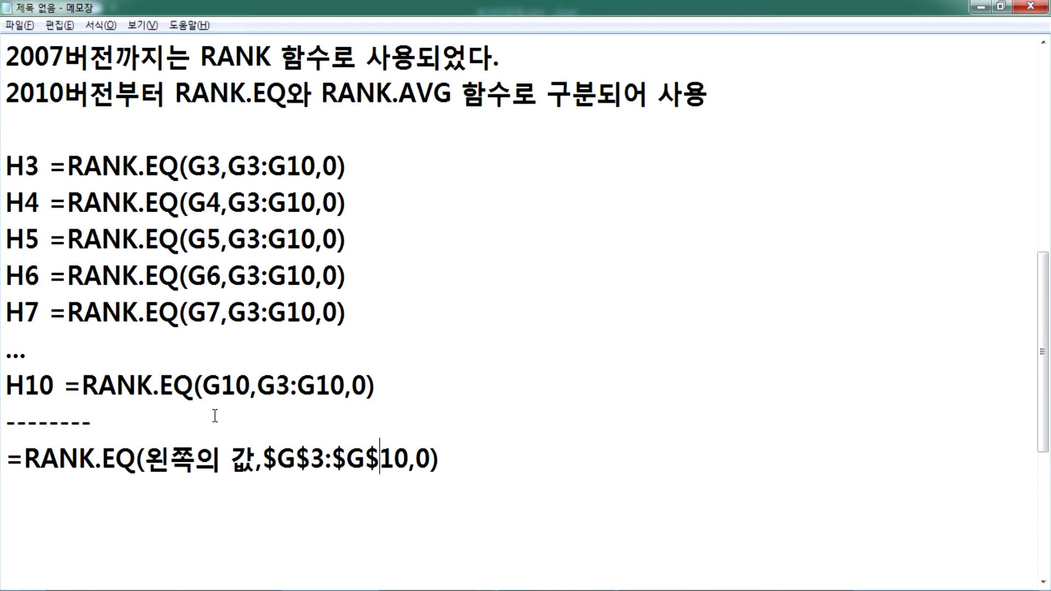
Step: Highlight the block of per-cell formulas from H3 to H10 in the notes and switch to Excel
left_click_drag(6, 166, 402, 380)
left_click(242, 303)
key("alt+Tab")
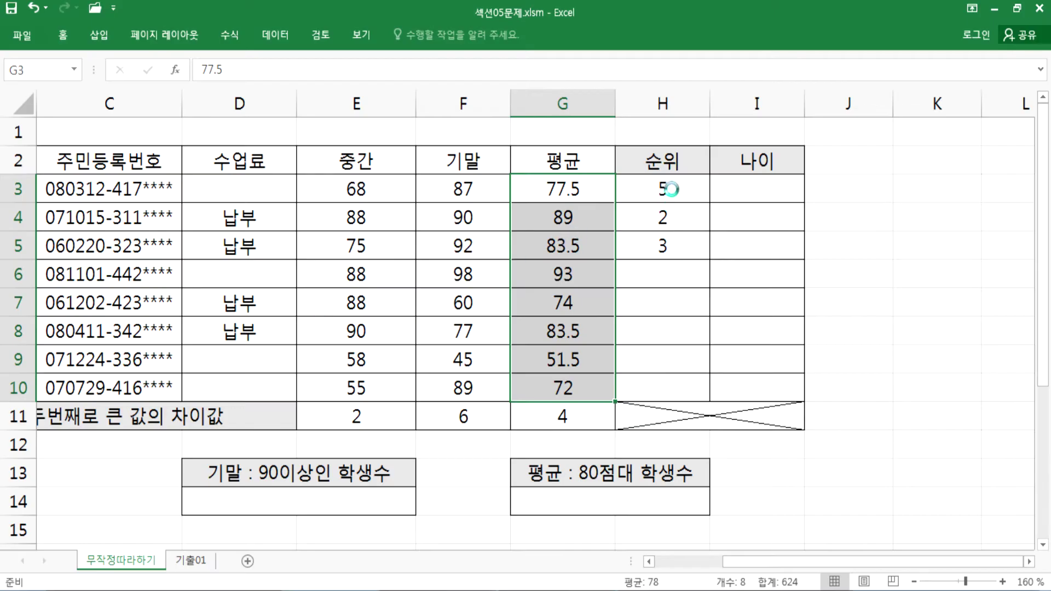
key("alt+Tab")
key("alt+Tab")
Step: Examine the references in the 순위 formulas of cells H3 and H4
left_click(646, 194)
double_click(664, 189)
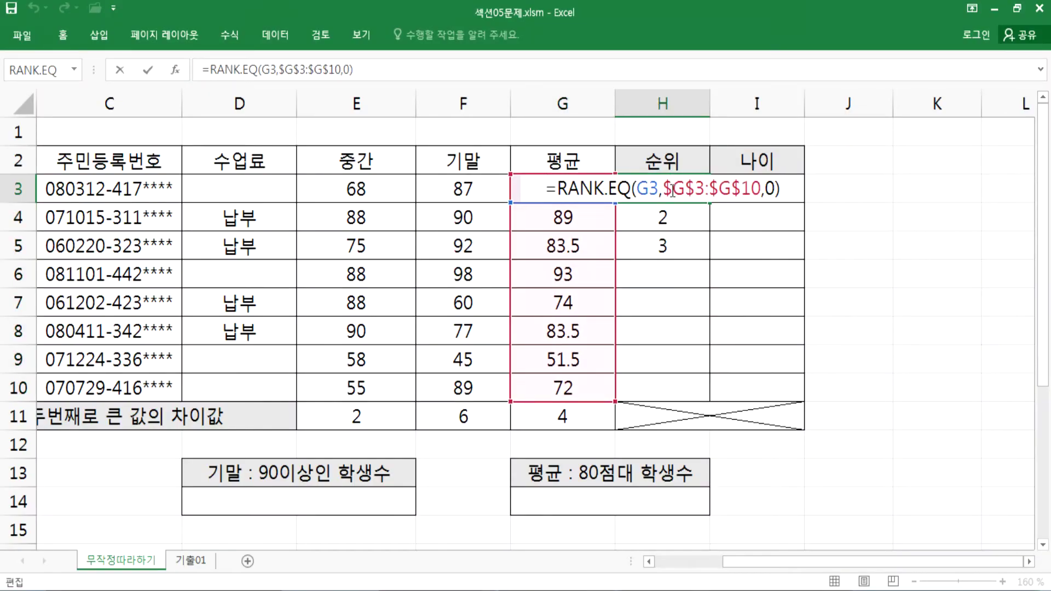
key("ctrl+Return")
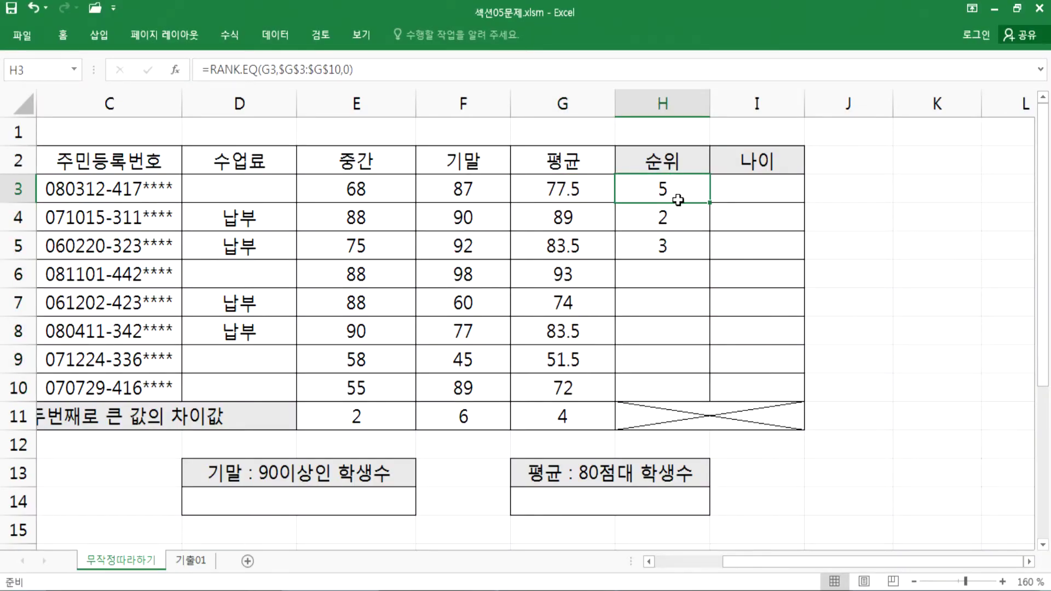
left_click(669, 216)
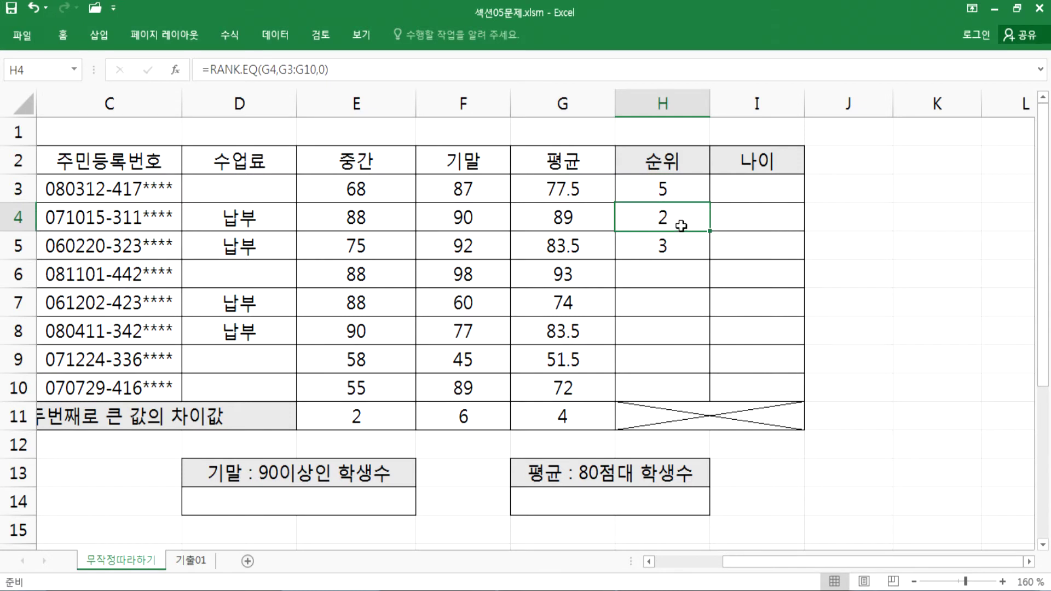
Step: Replace the formula in H3 with =RANK.EQ(G3,G3:G10,0), using relative references
left_click(665, 191)
type("=RANK")
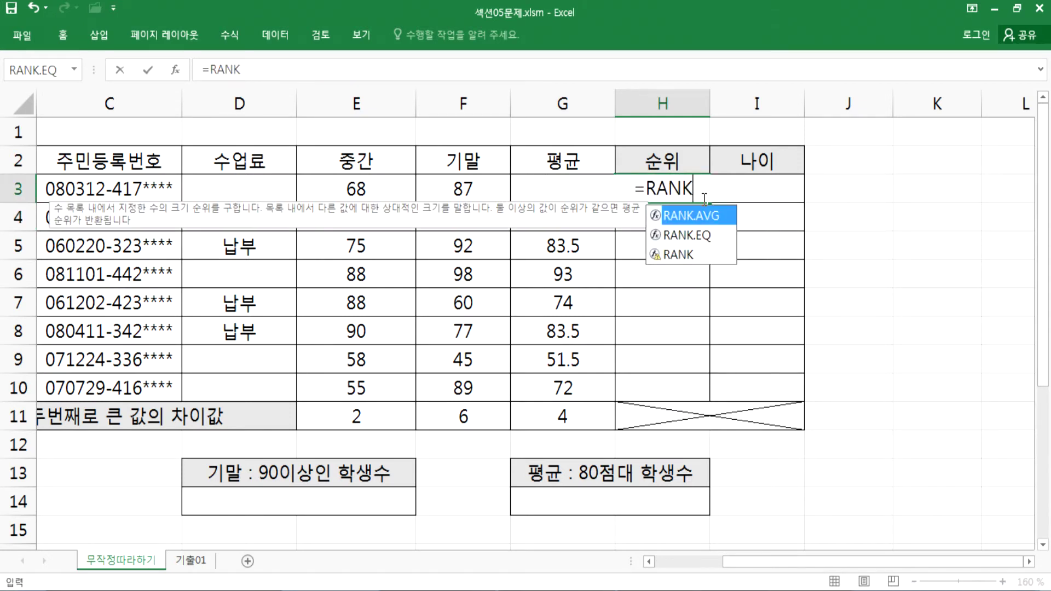
type(".EQ(")
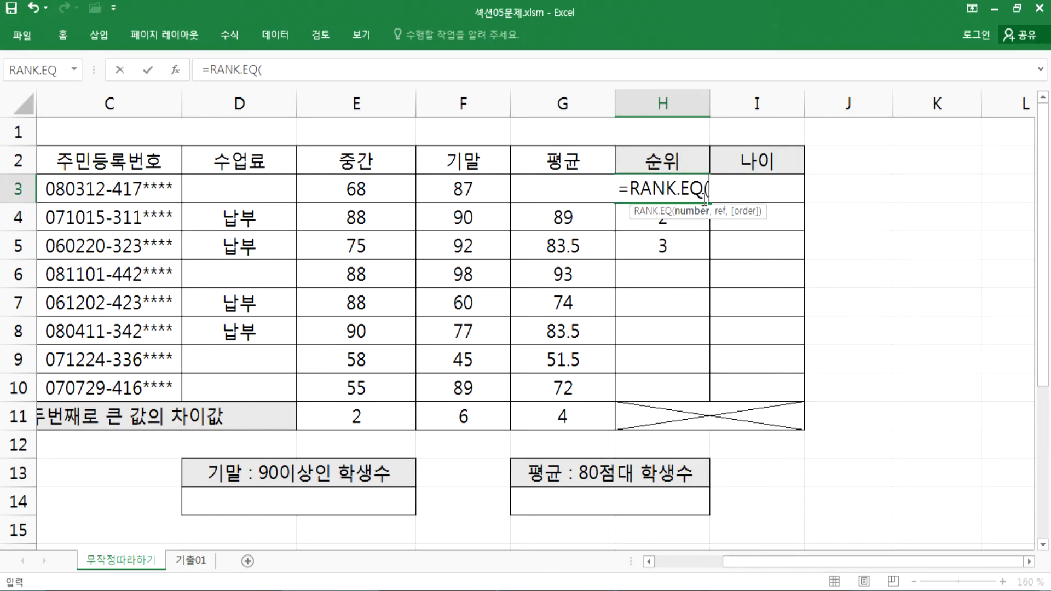
left_click(528, 192)
type(",")
left_click_drag(520, 192, 525, 386)
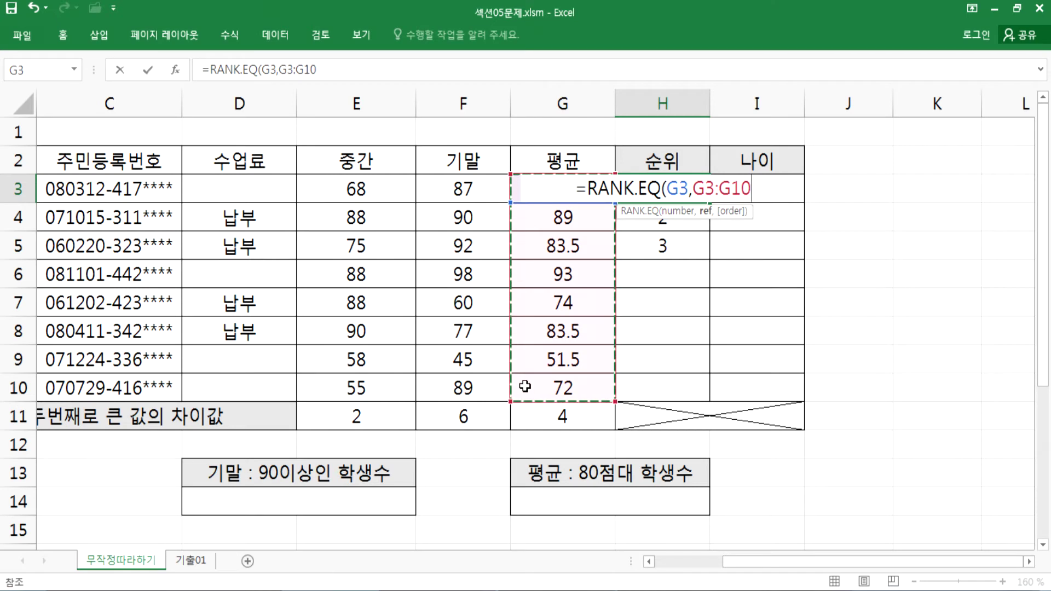
type(",0")
key("Return")
key("Up")
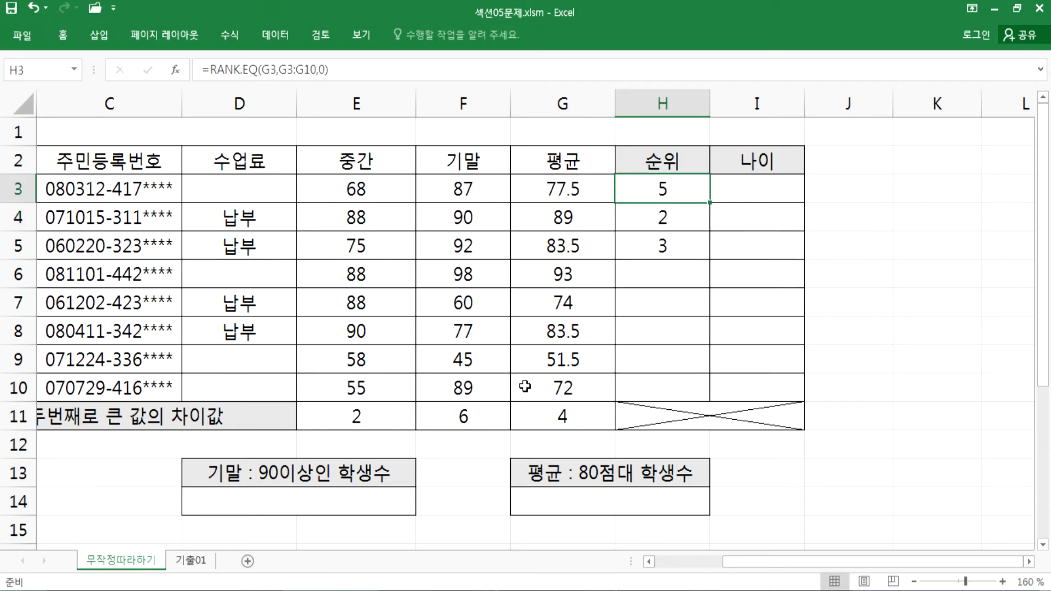
Step: Inspect the references of the RANK.EQ formulas in H3, H4 and H5 one after another
key("F2")
key("Return")
key("F2")
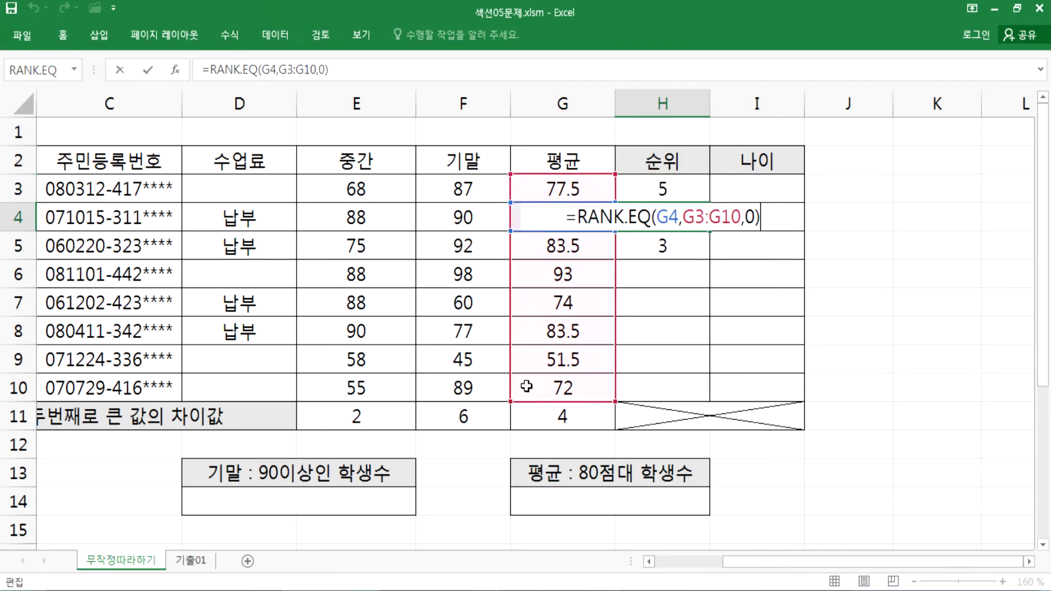
key("Return")
key("F2")
key("ctrl+Return")
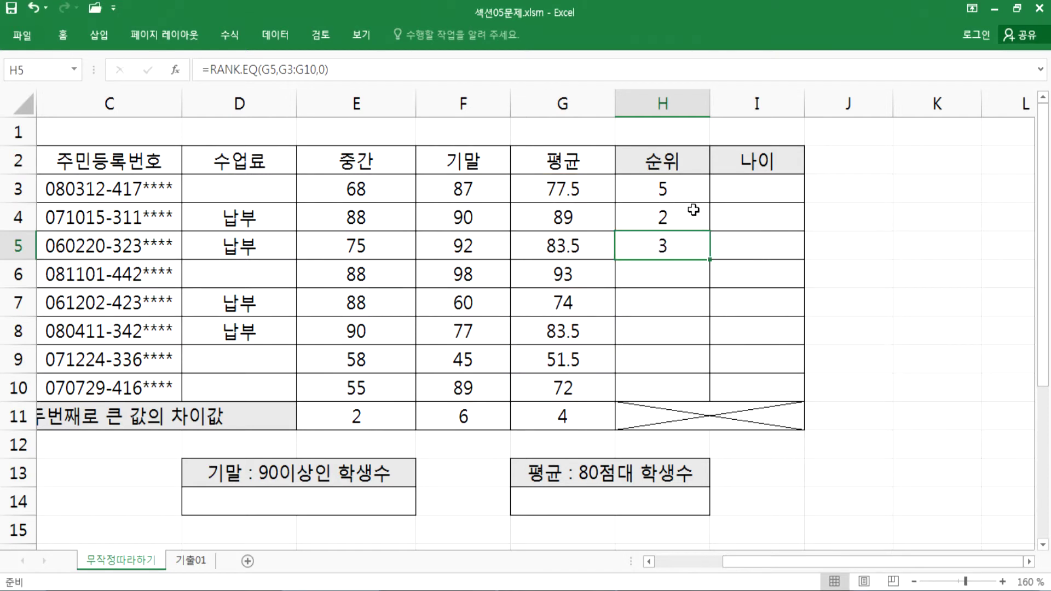
Step: Fill the relative-reference RANK.EQ formula from H3 down to H10
left_click_drag(694, 190, 688, 387)
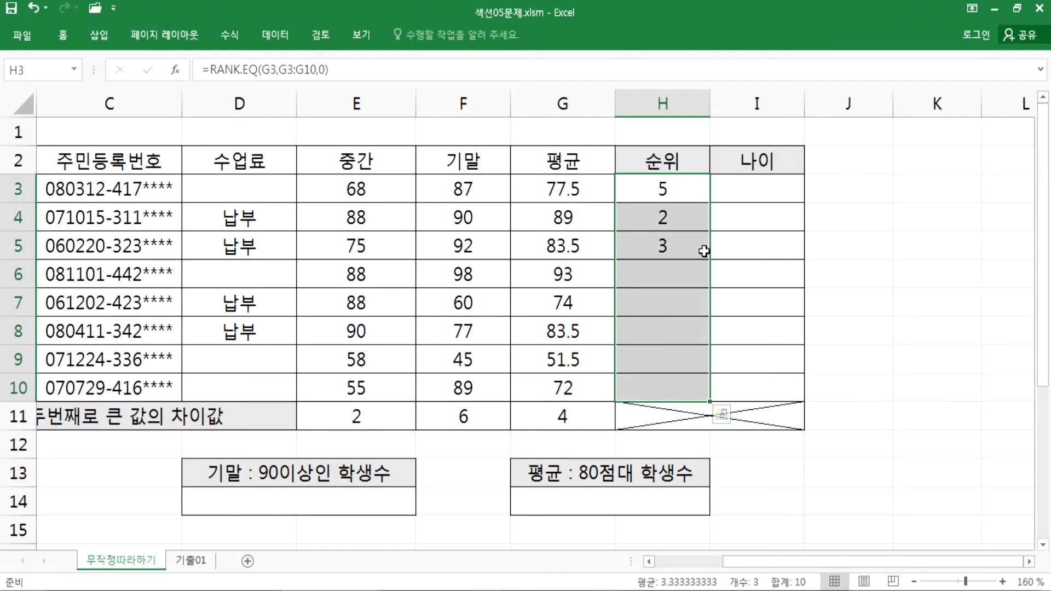
left_click(700, 200)
left_click_drag(706, 203, 703, 392)
Step: Examine which range the formula in H10 refers to and compare it with the per-cell formulas in the notes
left_click(633, 397)
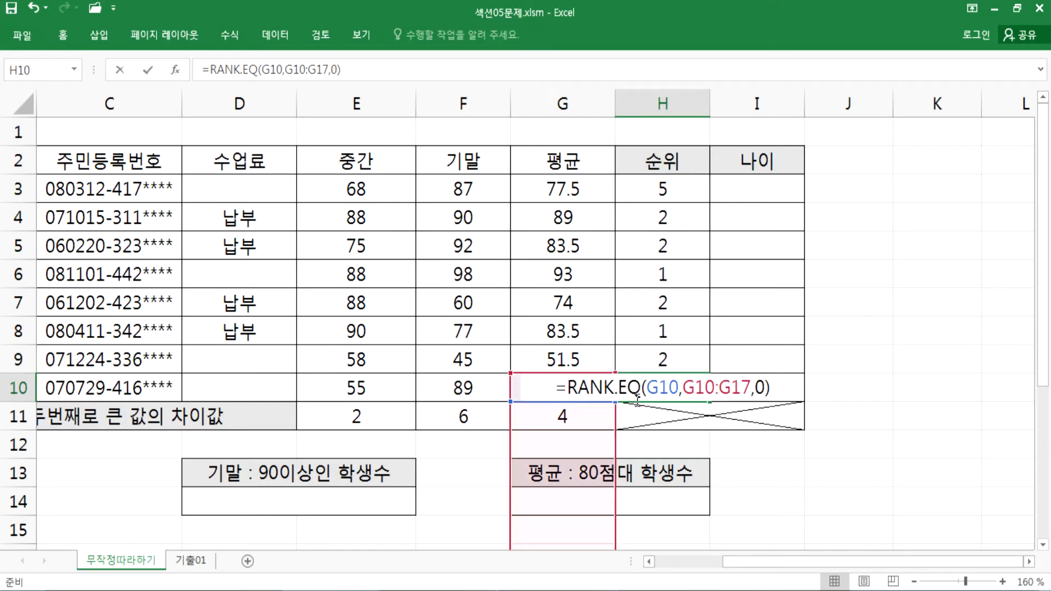
double_click(633, 396)
scroll(581, 455, "down", 1)
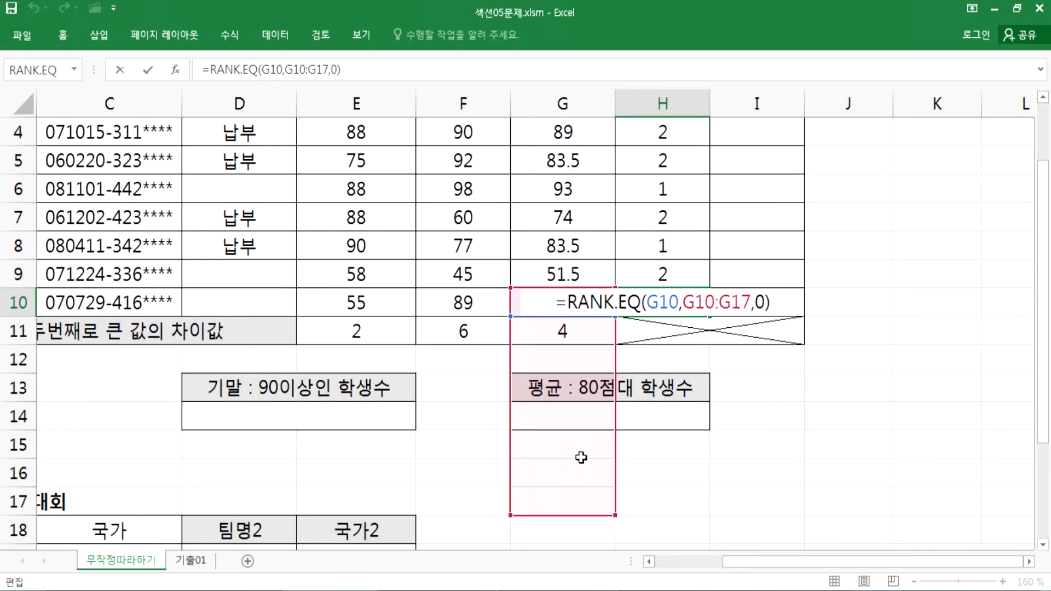
key("Escape")
scroll(684, 180, "up", 1)
left_click(676, 184)
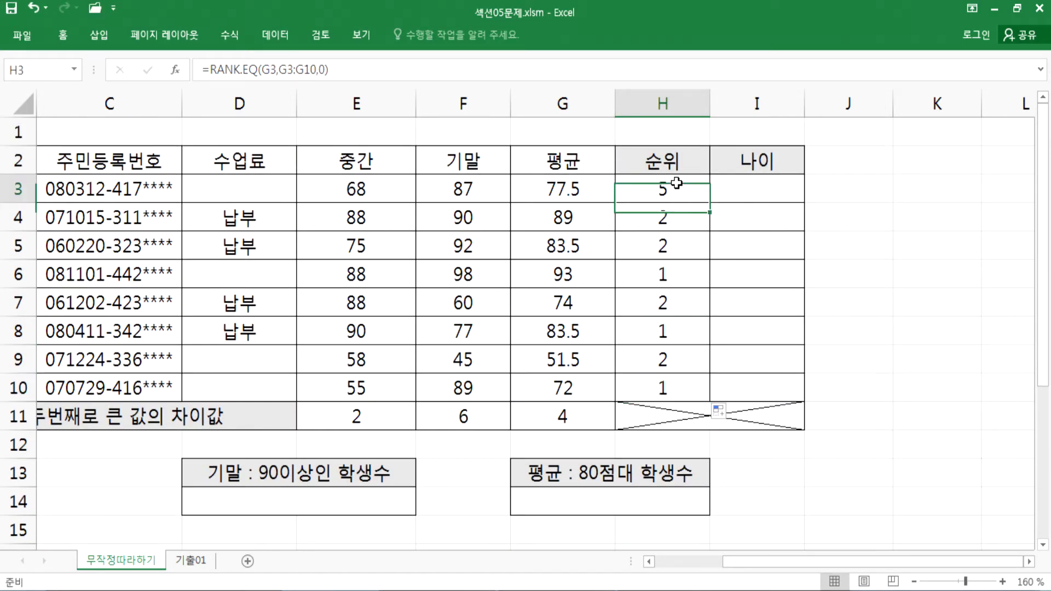
key("alt+Tab")
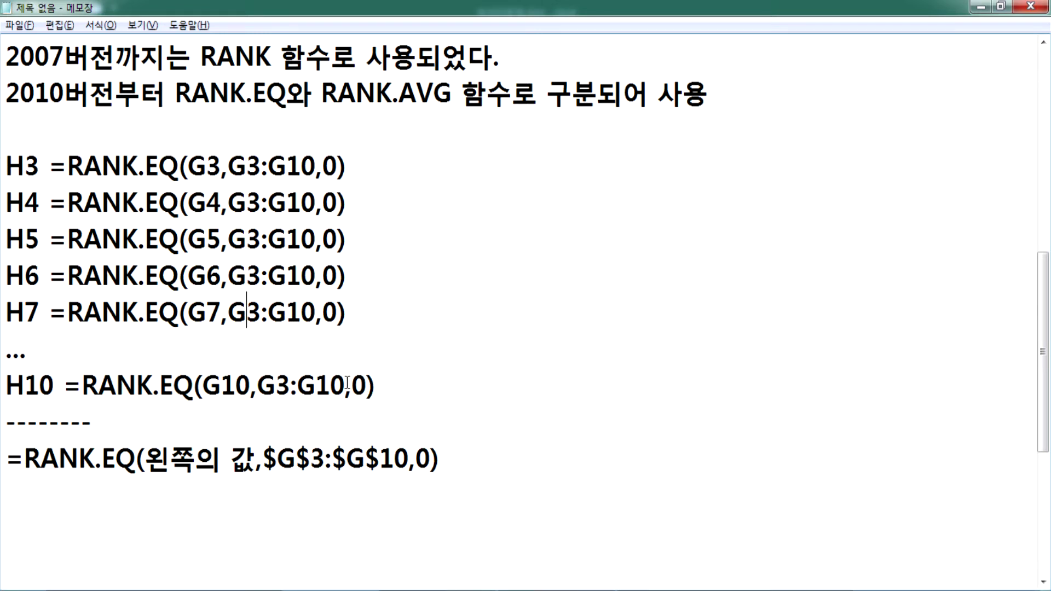
key("alt+Tab")
Step: Make the G3:G10 range absolute in H3 so it reads =RANK.EQ(G3,$G$3:$G$10,0), and fill it down to H10
double_click(648, 190)
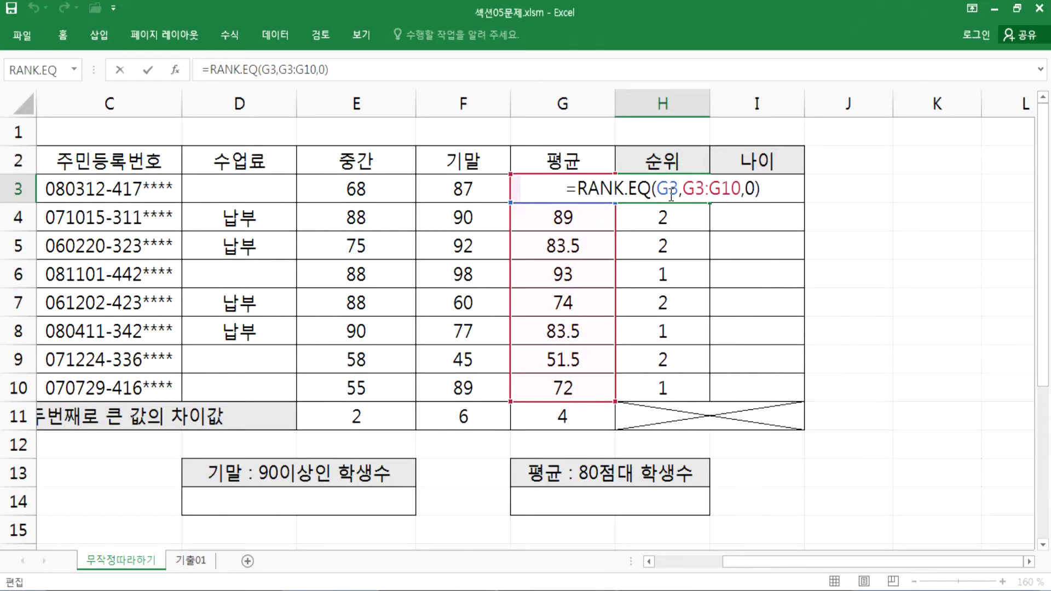
left_click_drag(683, 188, 741, 188)
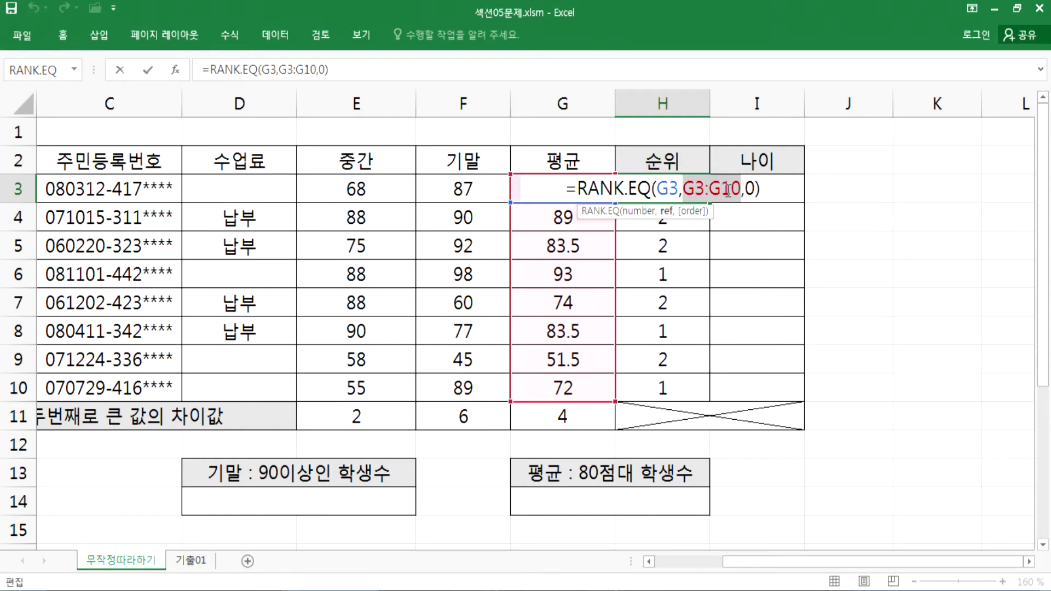
key("F4")
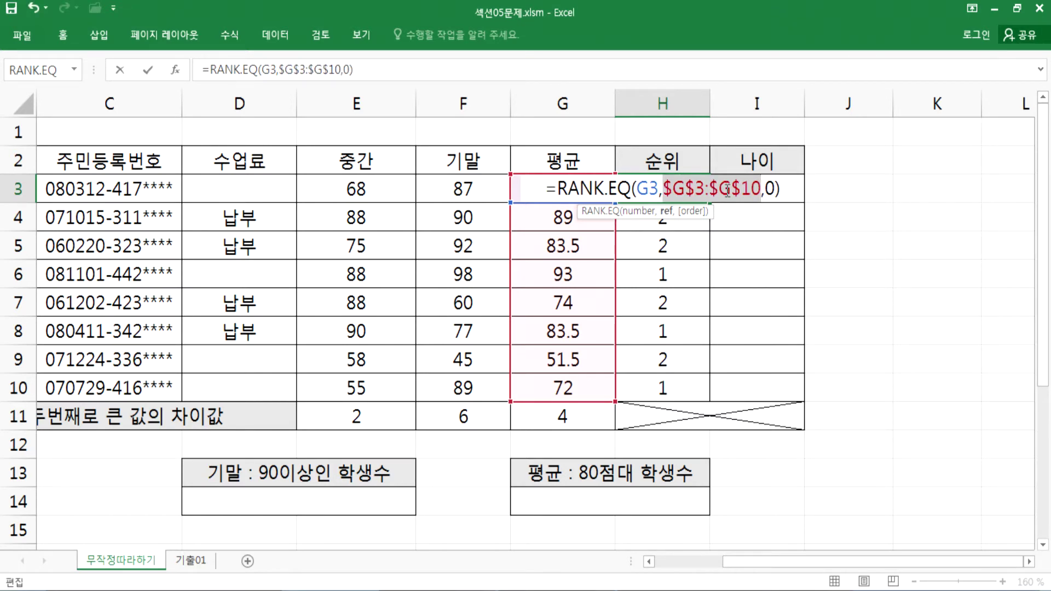
key("Return")
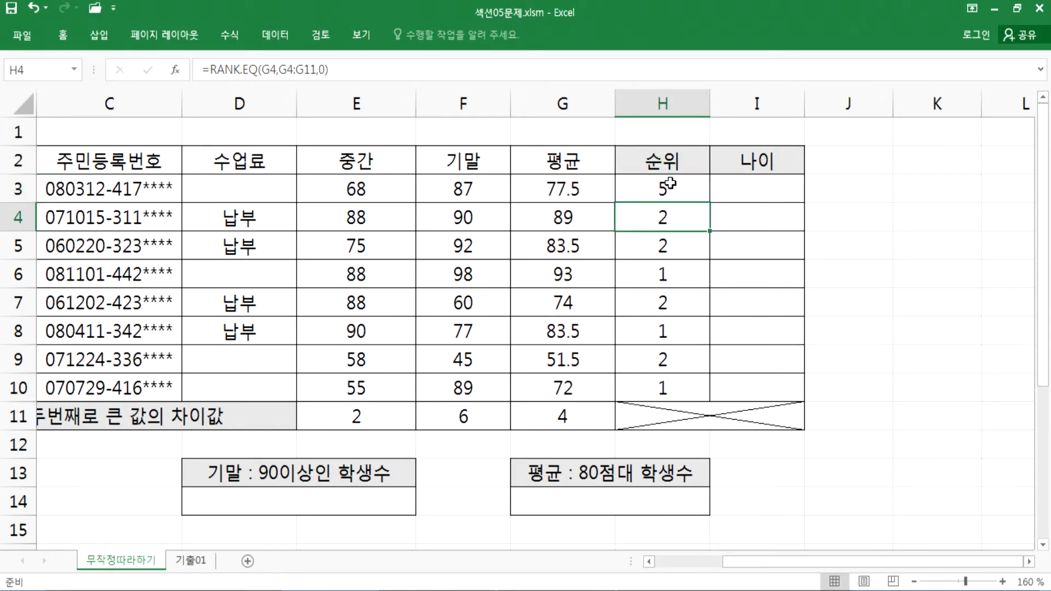
double_click(671, 187)
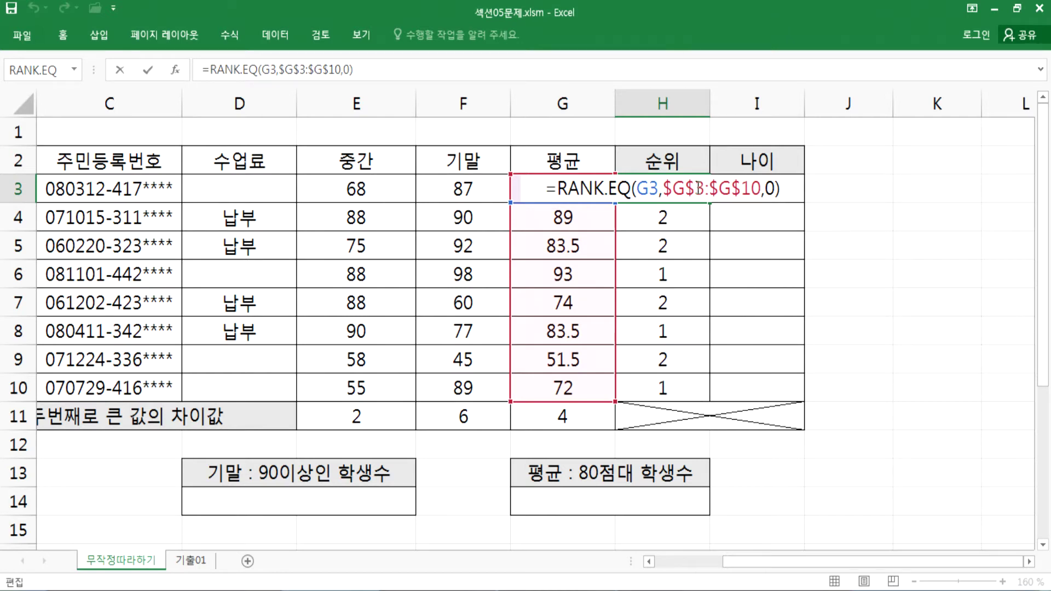
key("ctrl+Return")
left_click_drag(705, 204, 705, 395)
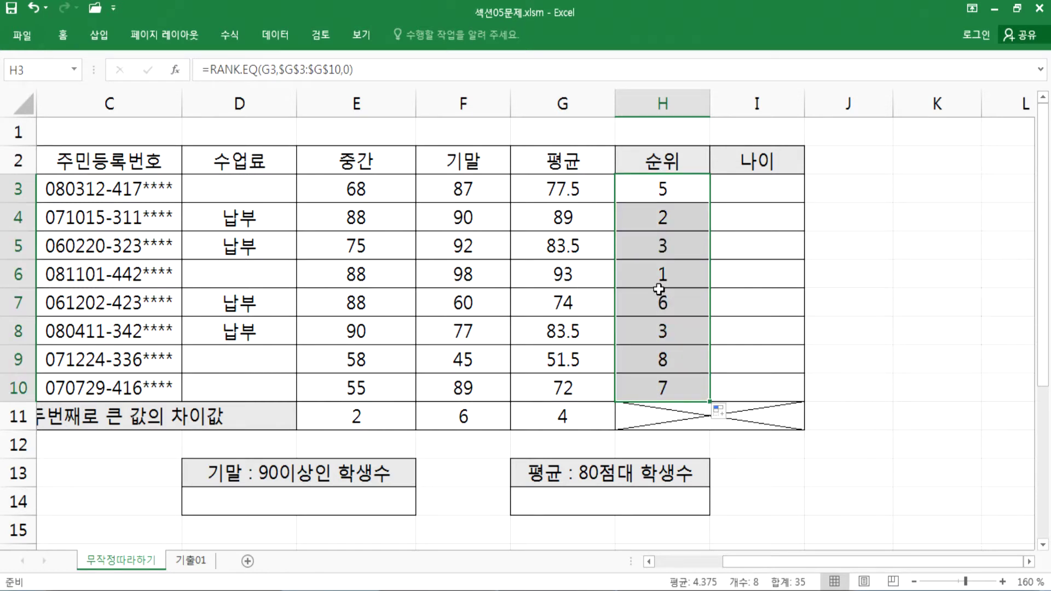
Step: Inspect the references in the filled formulas of H9 and H7, check the notes, and select the first 나이 cell, I3
double_click(670, 360)
key("Escape")
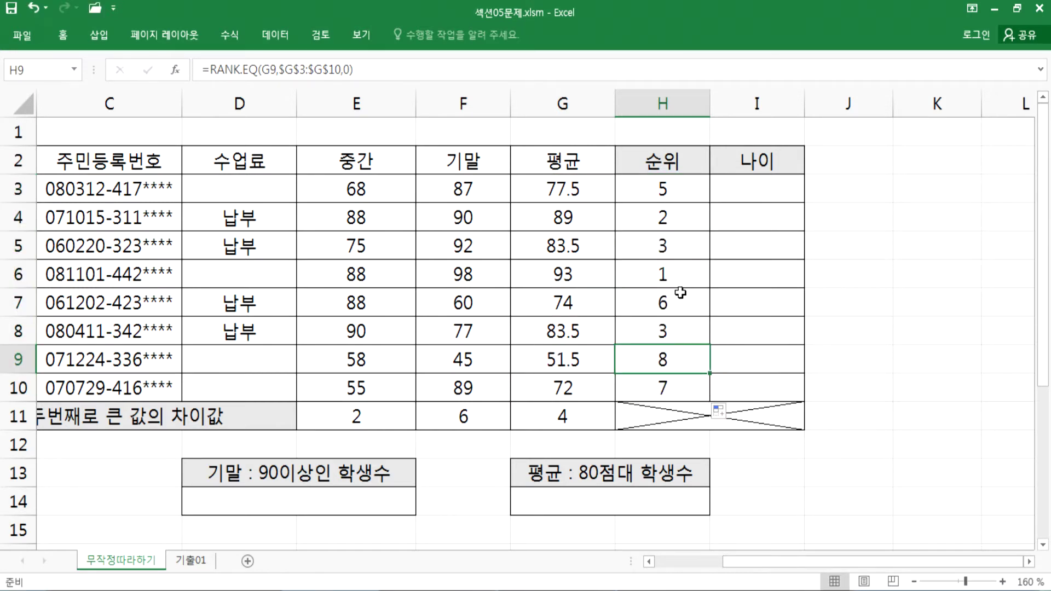
double_click(703, 307)
key("Escape")
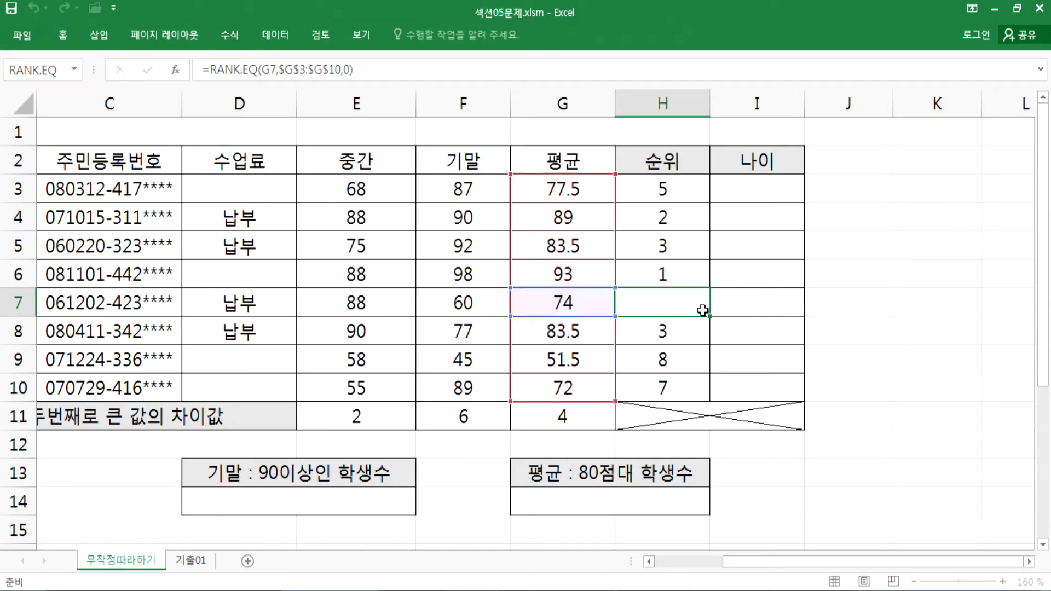
key("alt+Tab")
left_click(51, 511)
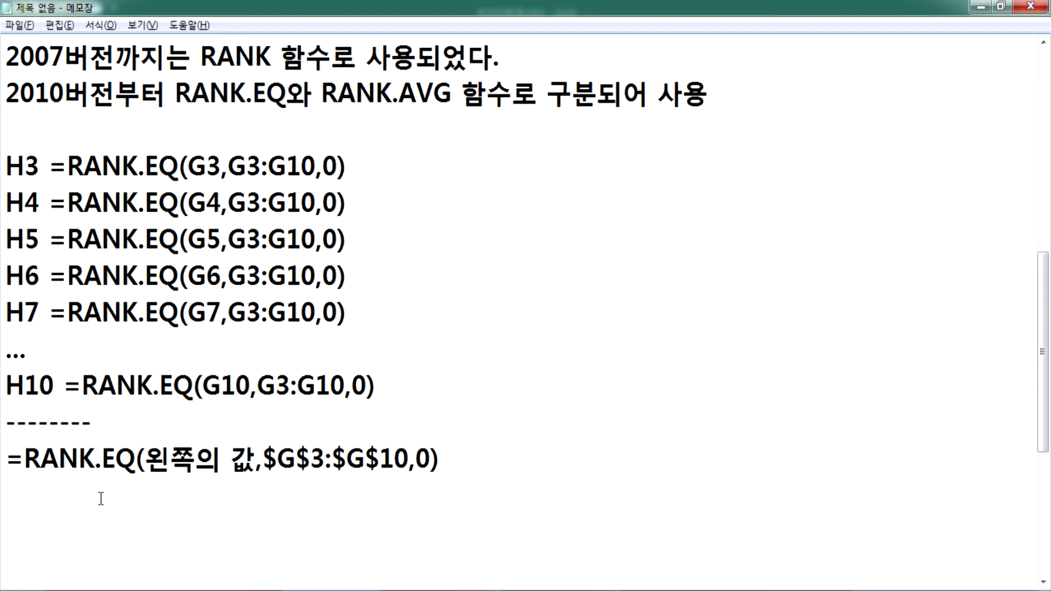
key("alt+Tab")
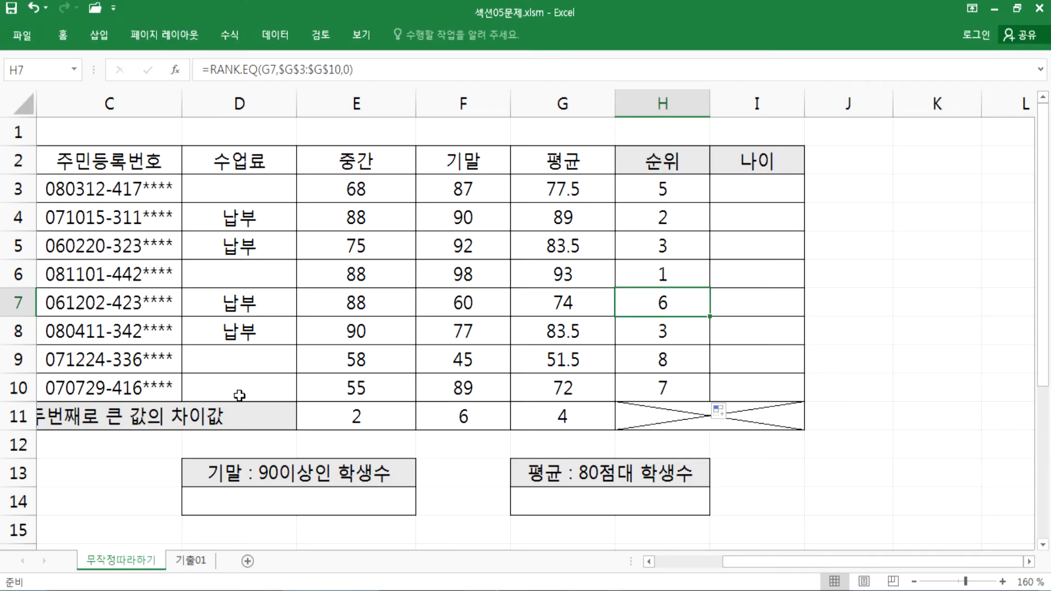
left_click(746, 182)
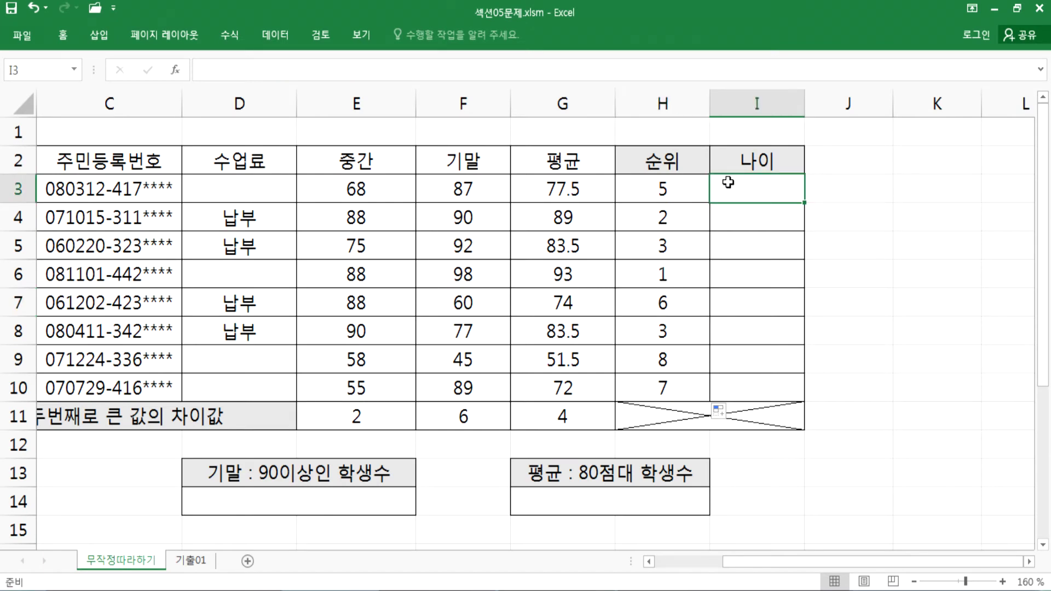
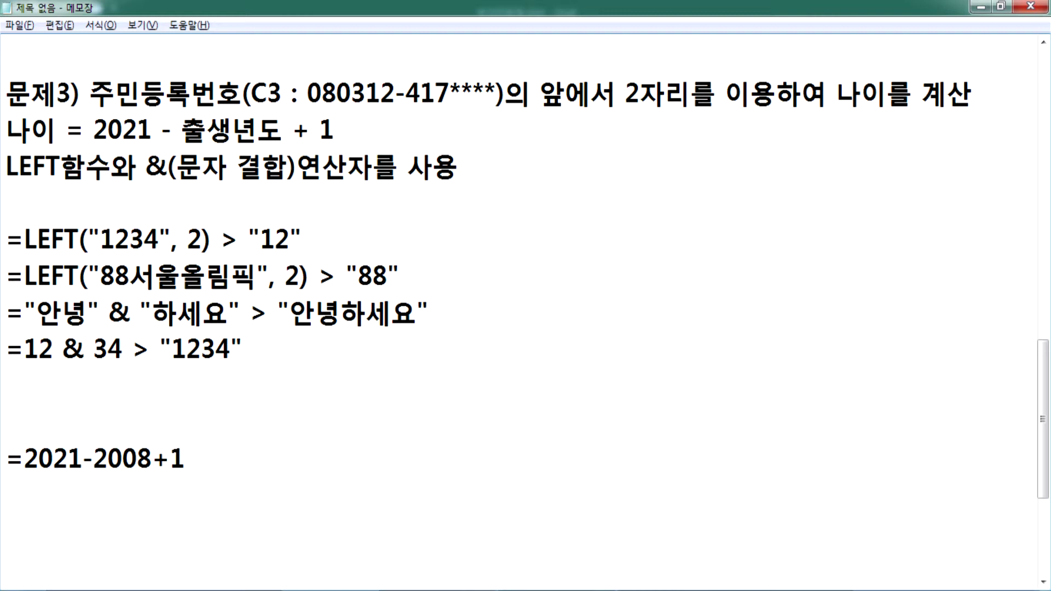
Step: Extend the parenthesised note after & to "문자 결합 연산자" and remove one blank line above =2021-2008+1
key("Left")
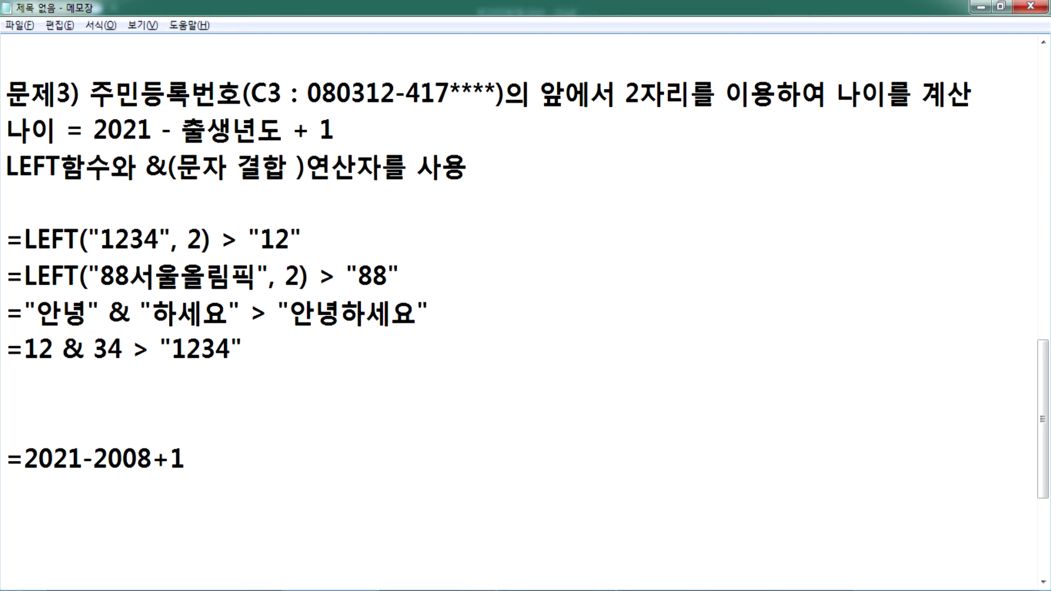
type("연산자")
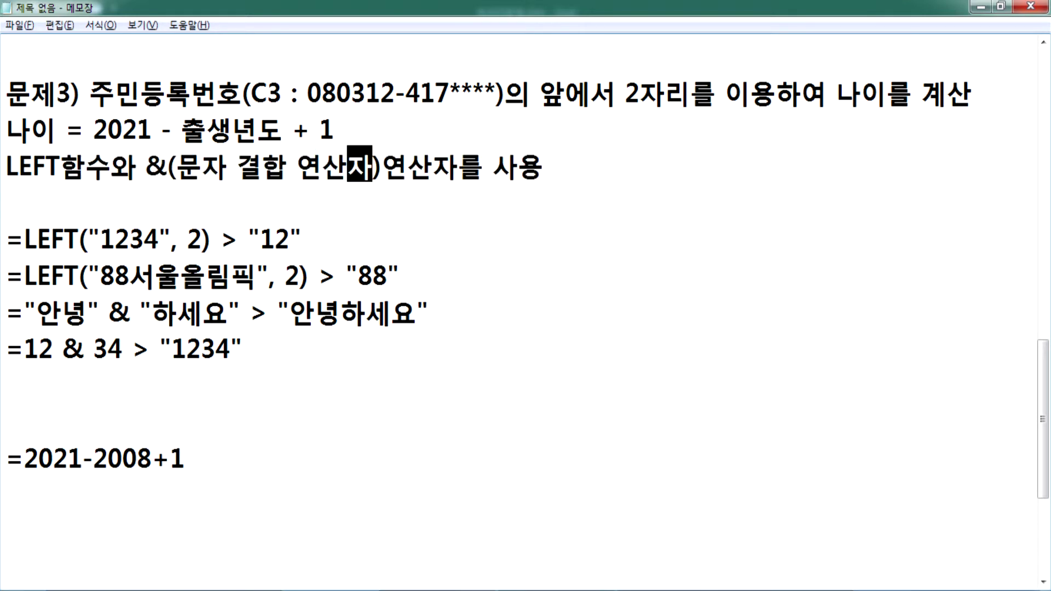
left_click(182, 129)
key("Delete")
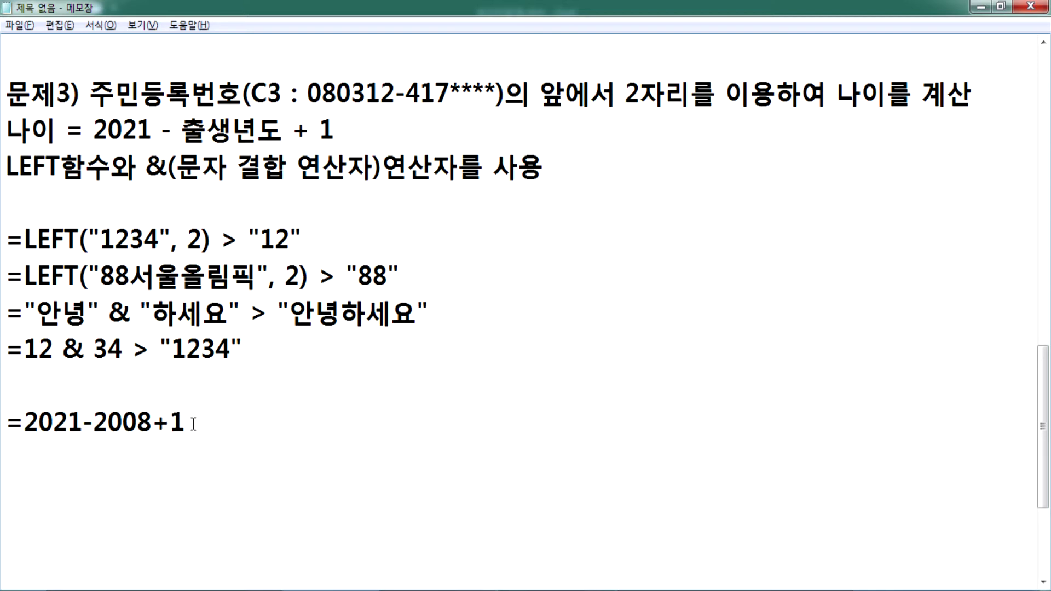
Step: Begin a new formula line with =2021- below =2021-2008+1, matching the 2021 in the age formula
type("=2021")
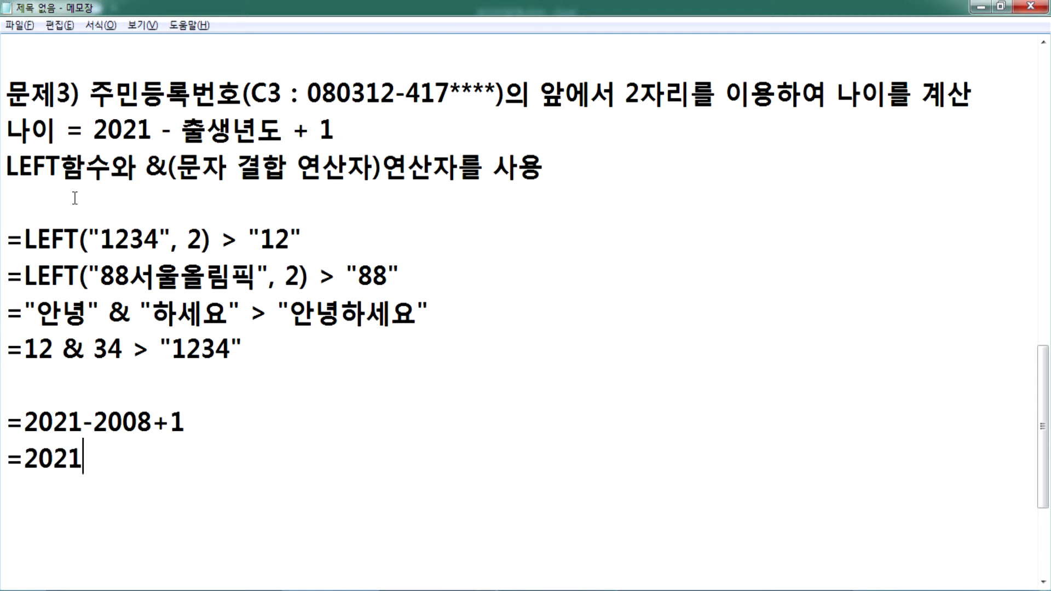
left_click_drag(92, 131, 152, 132)
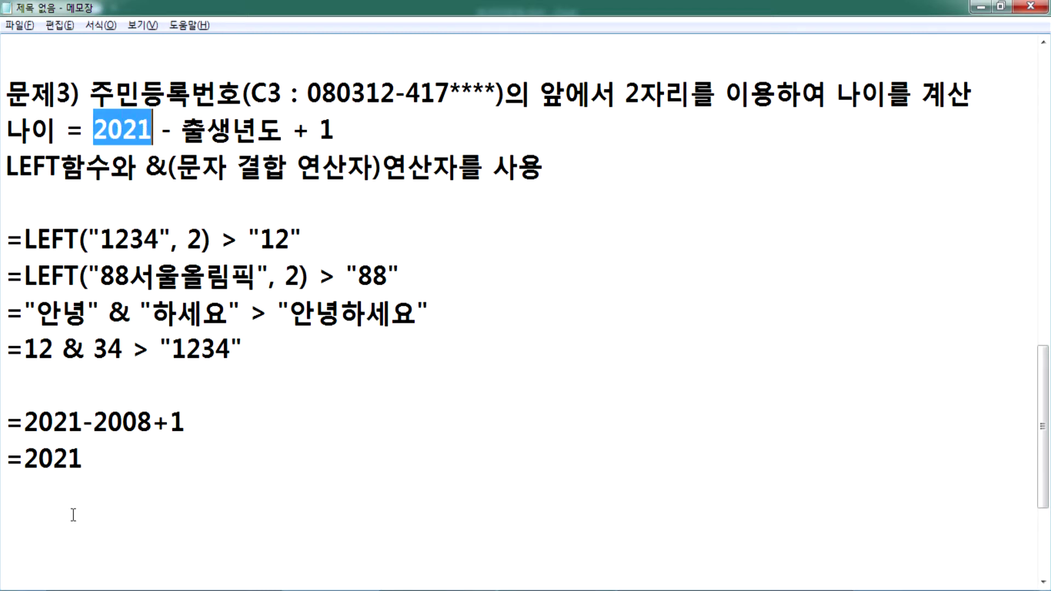
left_click(100, 459)
type("-")
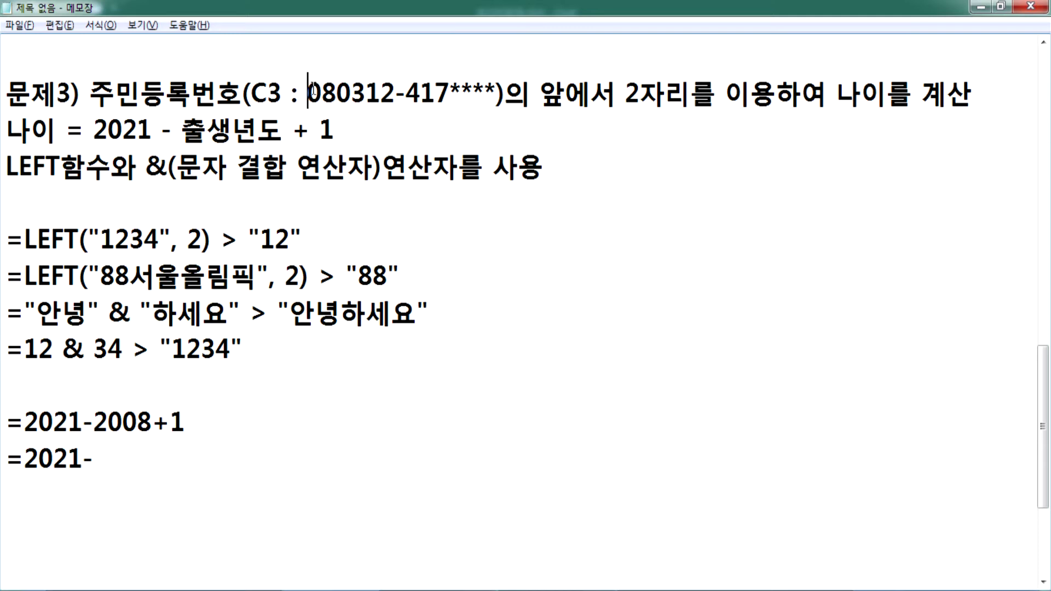
Step: Append LEFT(C3, 2) to the =2021- line, checking the 주민등록번호 cell reference C3 in the problem text and in Excel
left_click_drag(308, 90, 335, 90)
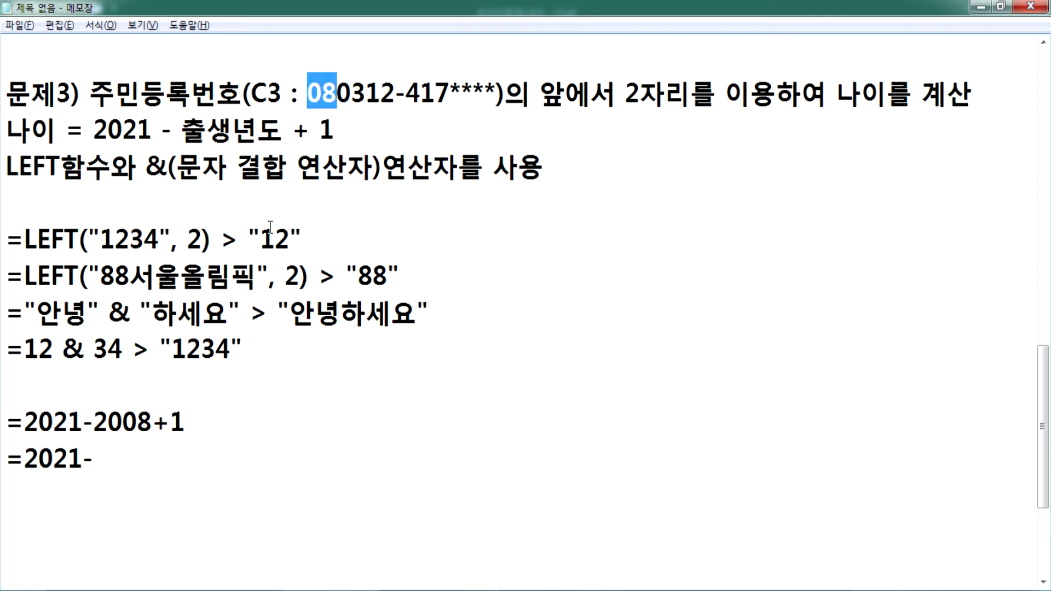
scroll(249, 276, "down", 1)
scroll(257, 271, "up", 1)
left_click(139, 457)
type("LEFT(")
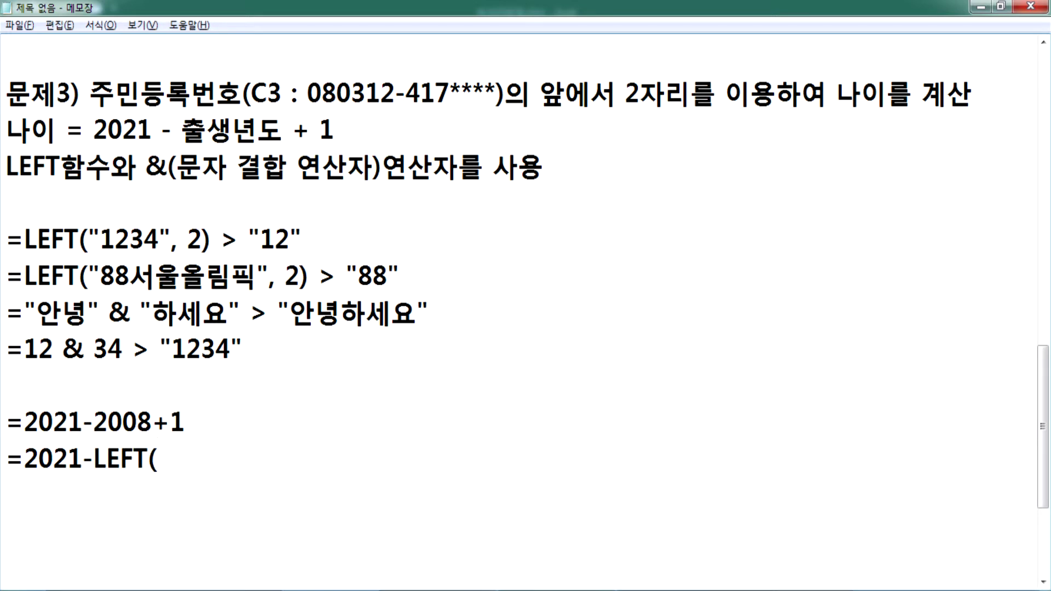
type("C3,")
left_click_drag(252, 92, 280, 92)
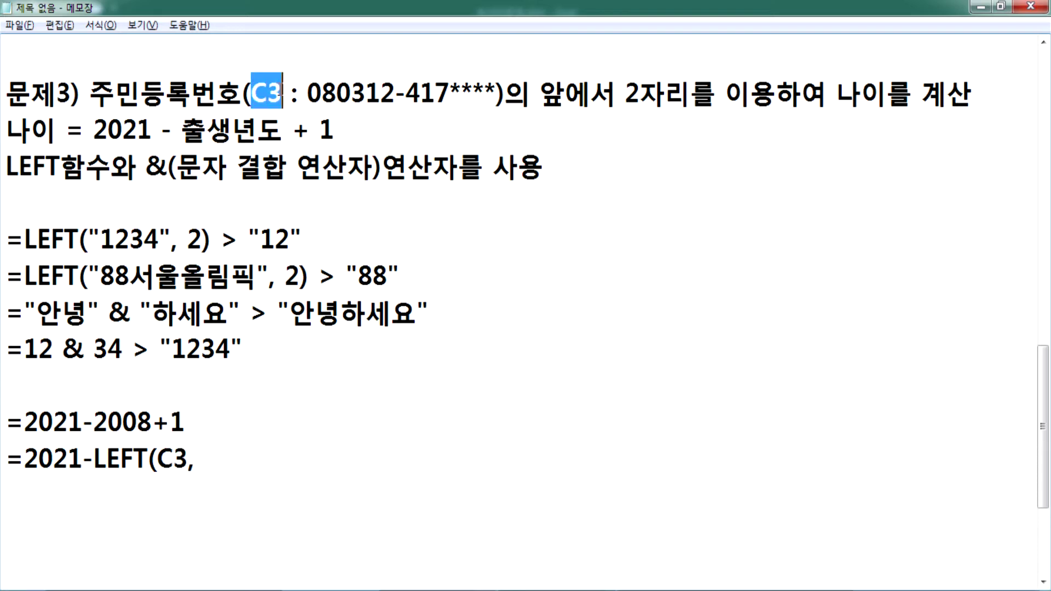
key("alt+Tab")
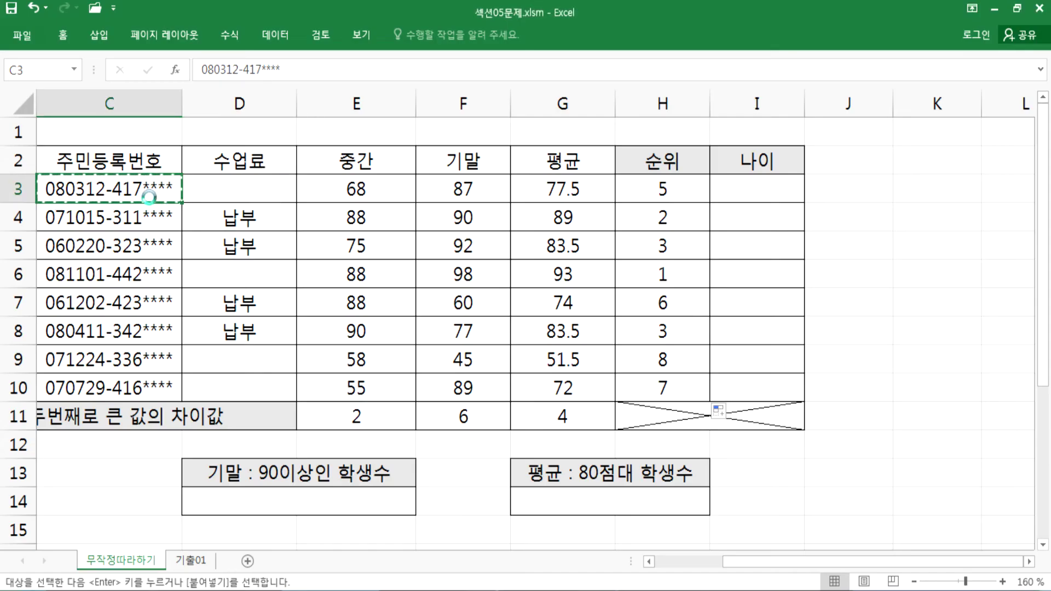
key("alt+Tab")
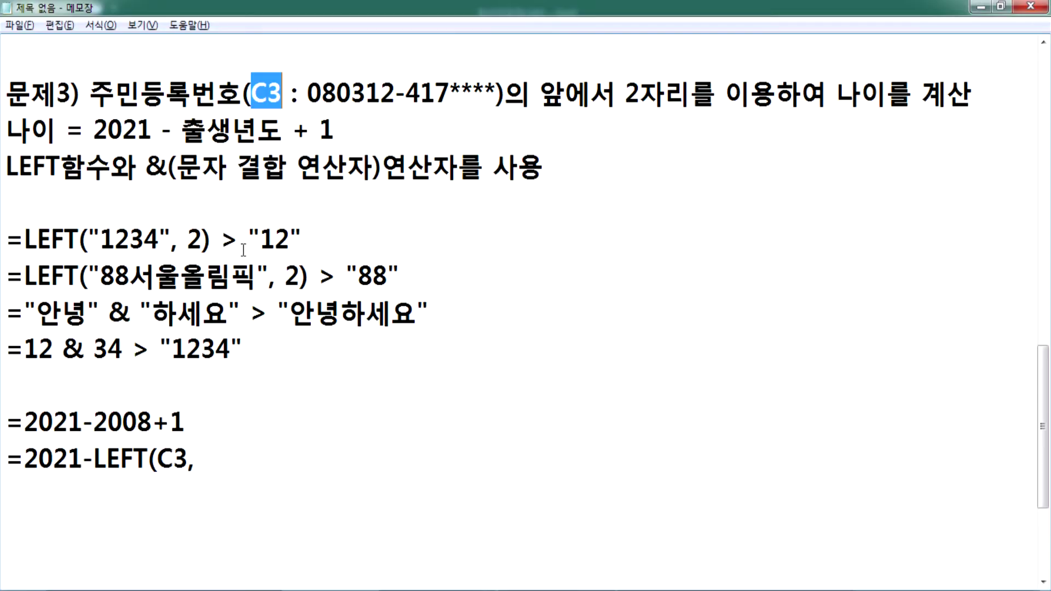
left_click(209, 453)
type("2")
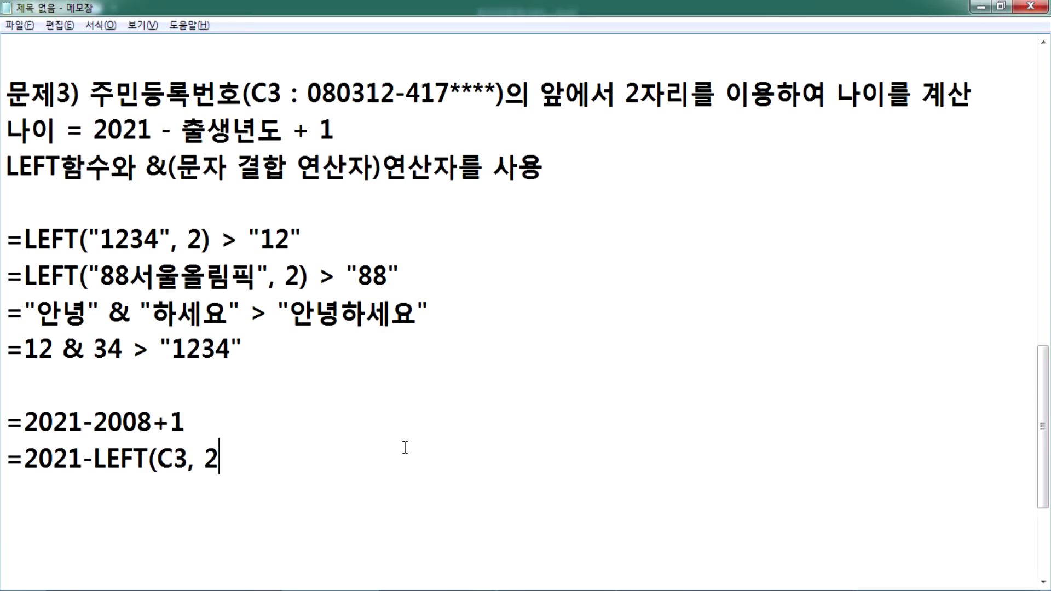
type(")")
Step: Highlight the first two digits in the problem text and append -2000 after LEFT(C3, 2) in the formula line
left_click_drag(307, 92, 335, 92)
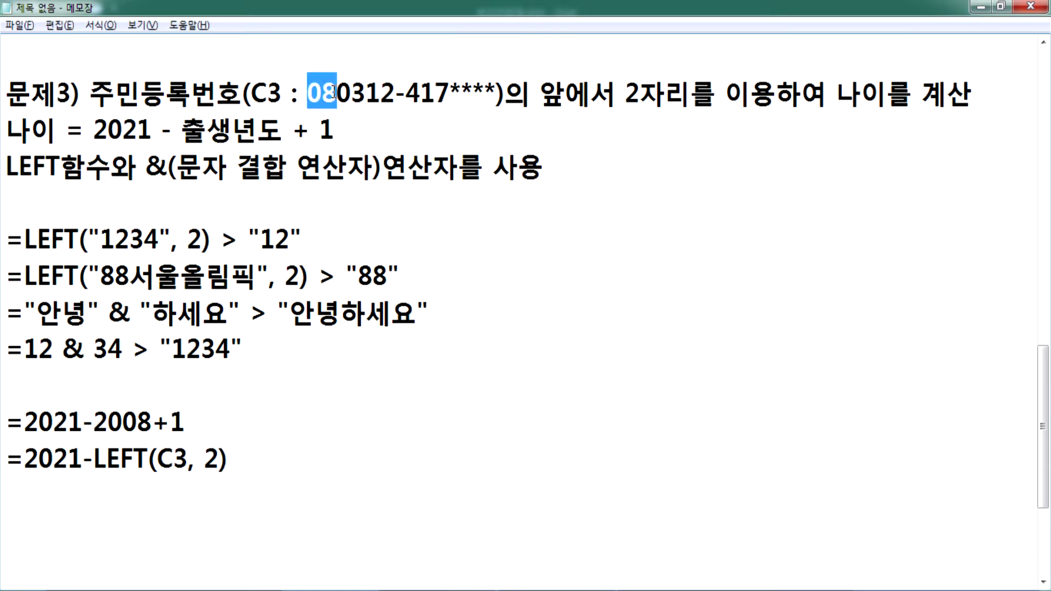
left_click(256, 455)
type("+200")
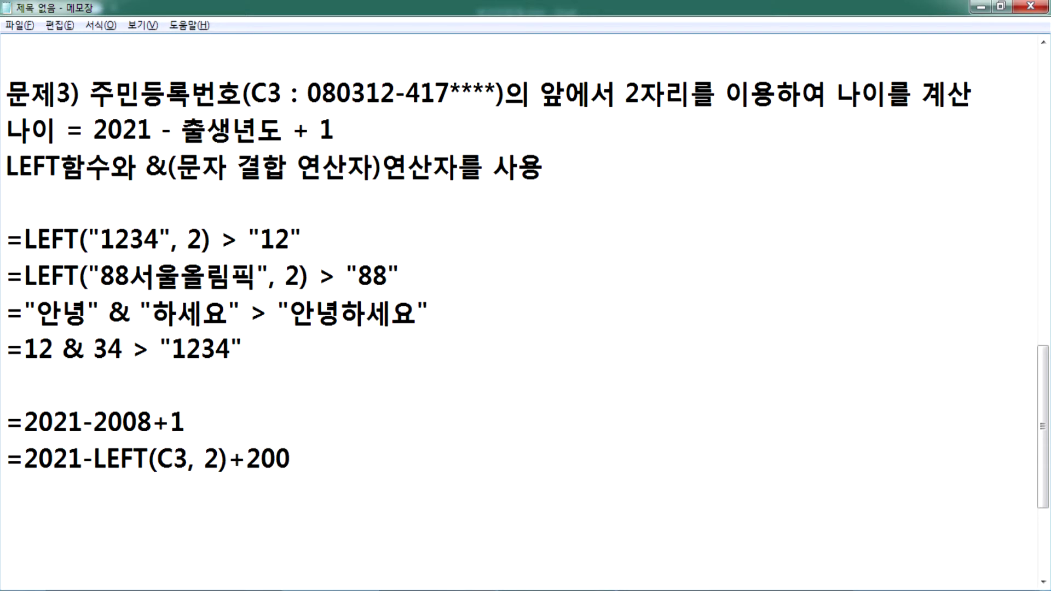
key("Left")
key("Left")
key("Left")
key("Delete")
type("-")
key("End")
type("0")
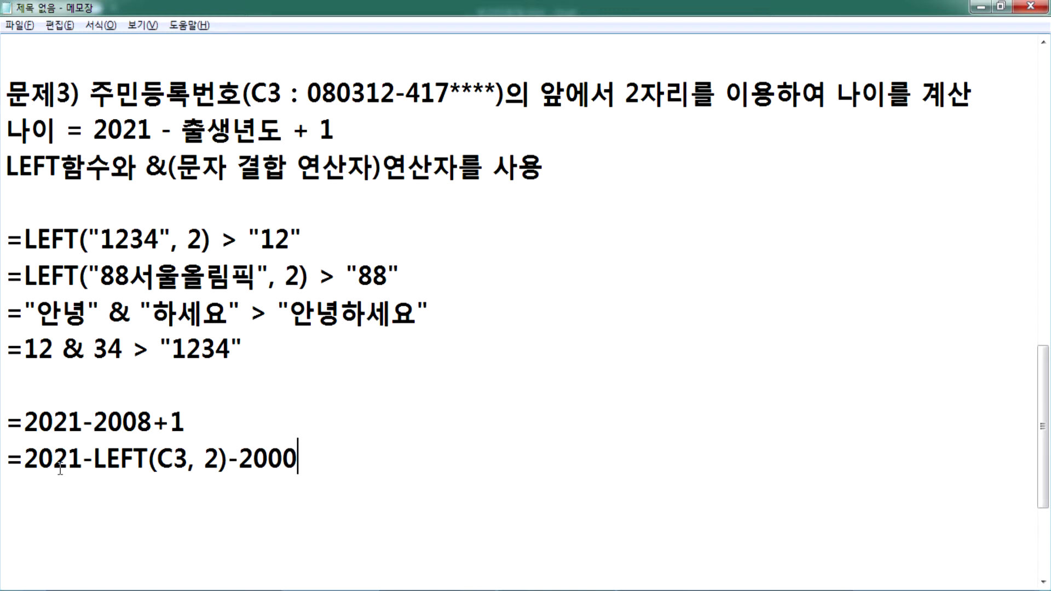
Step: Append +1 to the =2021-LEFT(C3, 2)-2000 line and duplicate the whole line directly below it
left_click_drag(105, 463, 205, 463)
left_click(272, 463)
left_click(349, 460)
type("+1")
key("Return")
key("Up")
key("shift+Down")
key("ctrl+c")
key("ctrl+v")
key("ctrl+v")
Step: Insert (2000+ in front of LEFT in the duplicated formula line
key("Left")
key("Left")
key("Left")
key("Left")
key("Left")
key("Left")
key("Left")
key("Left")
key("Left")
key("Left")
key("Left")
key("Left")
key("Left")
key("Left")
key("Left")
key("Left")
key("Left")
key("Left")
key("Left")
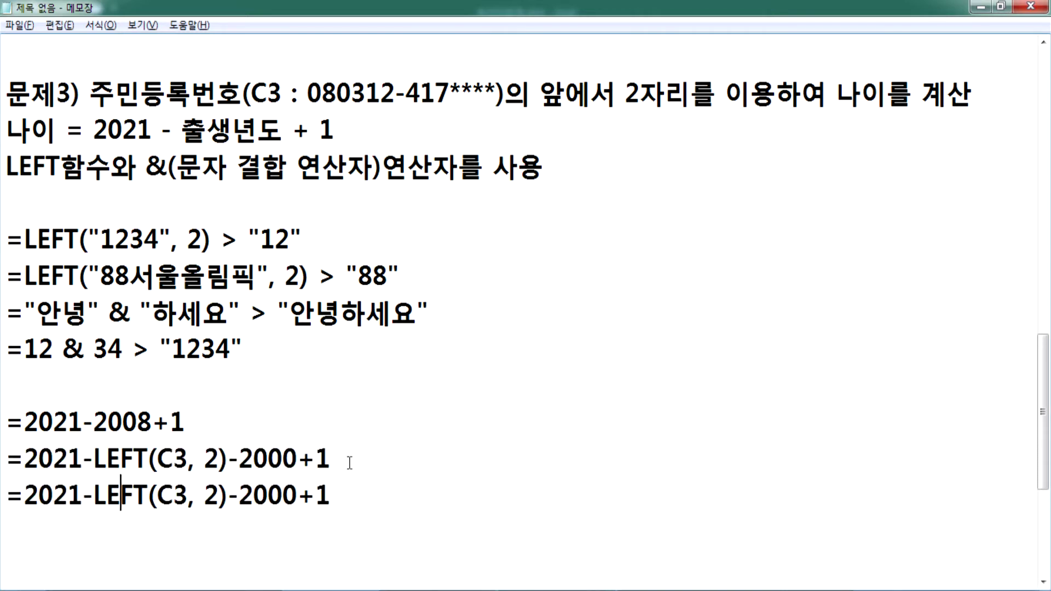
type("2")
key("BackSpace")
type("(2000+")
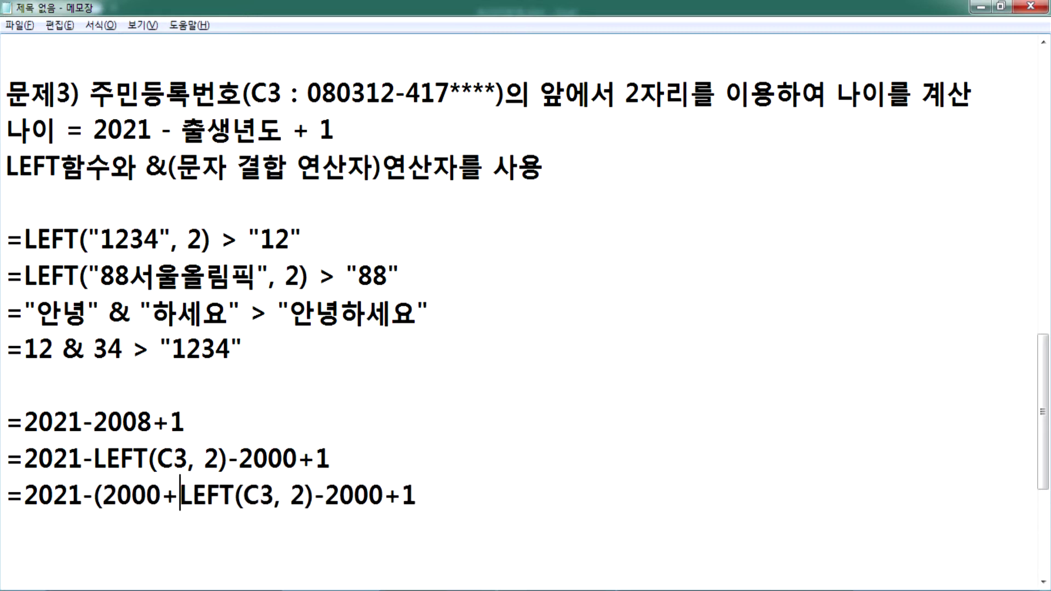
Step: Add a closing parenthesis after LEFT(C3, 2) and remove -2000, leaving =2021-(2000+LEFT(C3, 2))+1, and highlight the parenthesised part
key("Right")
key("Right")
key("Right")
key("Right")
key("Right")
key("Right")
key("Right")
key("Right")
key("Right")
key("Right")
type(")")
key("Delete")
key("Delete")
key("Delete")
key("Delete")
key("Delete")
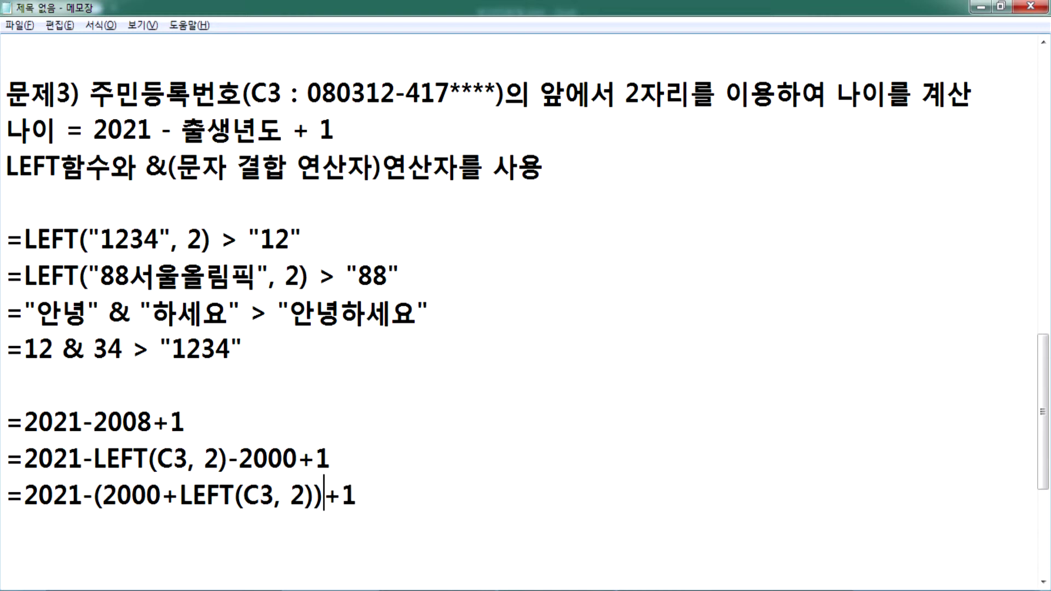
left_click_drag(103, 495, 315, 497)
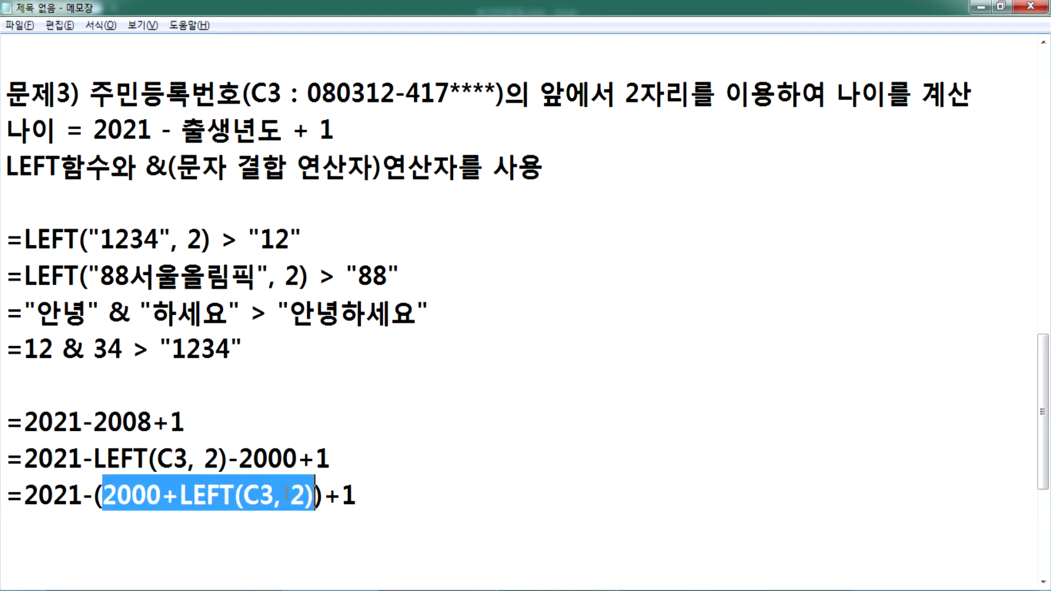
left_click(397, 495)
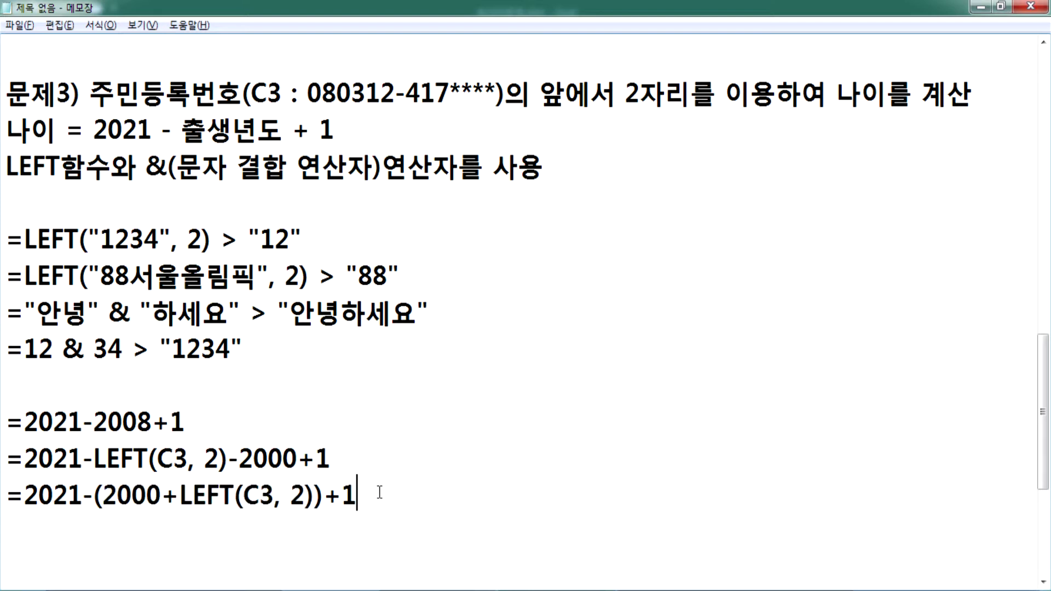
Step: Mark the formulas =2021-(2000+LEFT(C3, 2))+1 and =2021-LEFT(C3, 2)-2000+1 as wrong with an X at the line end
type("X")
key("Up")
type("X")
scroll(422, 489, "down", 1)
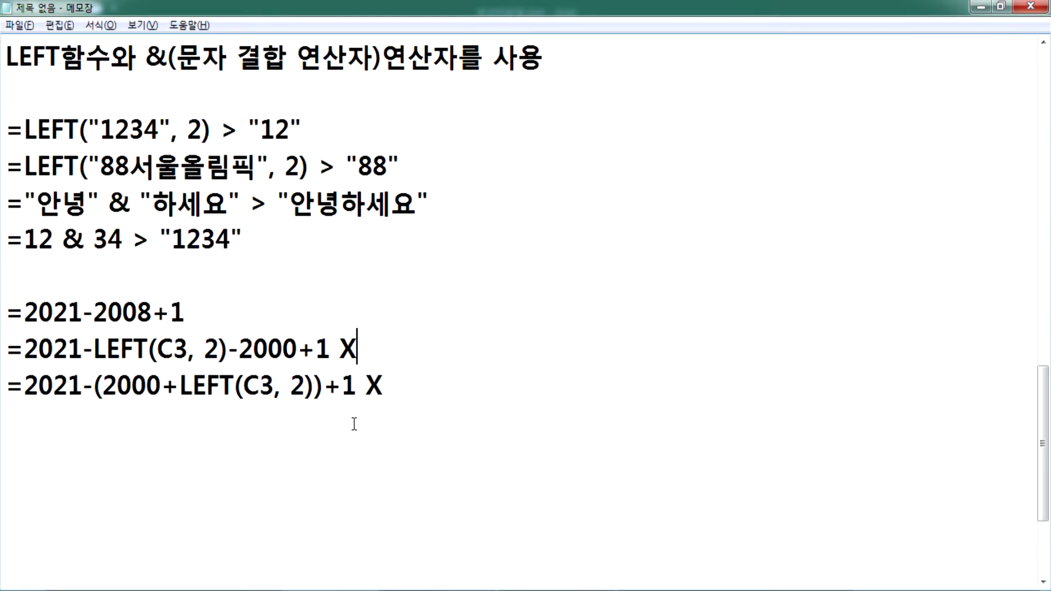
Step: Write the formula =2021-20&08+1 on a new line below the last formula
left_click_drag(145, 55, 167, 55)
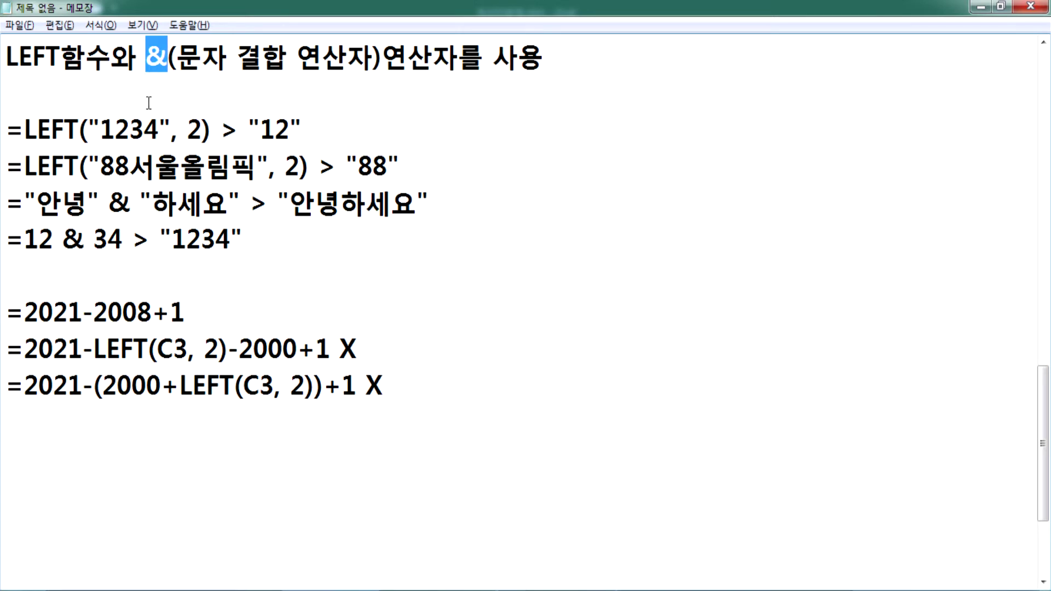
left_click(148, 421)
type("=2021")
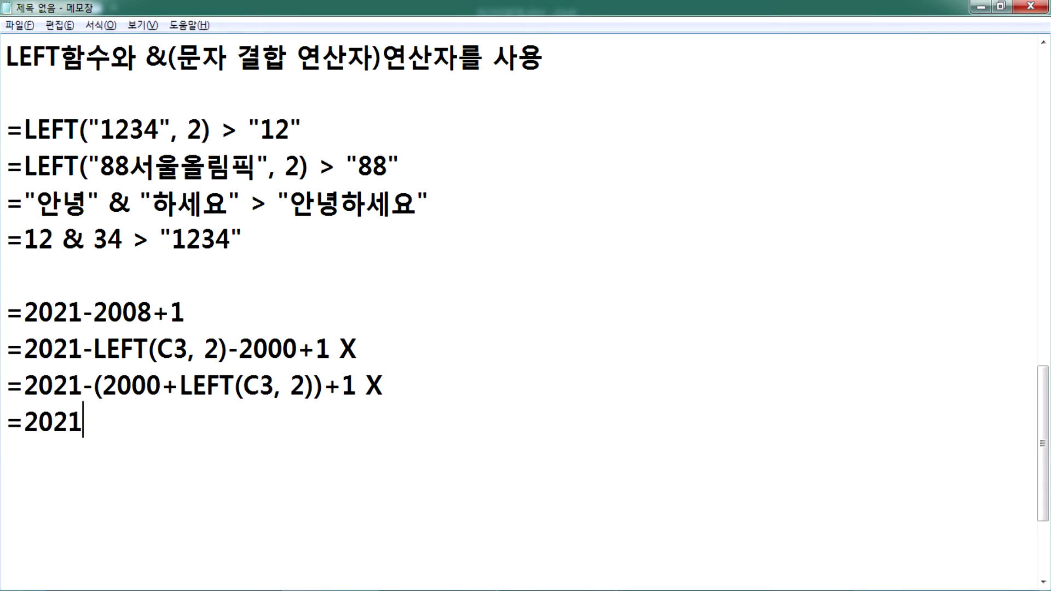
type("-20")
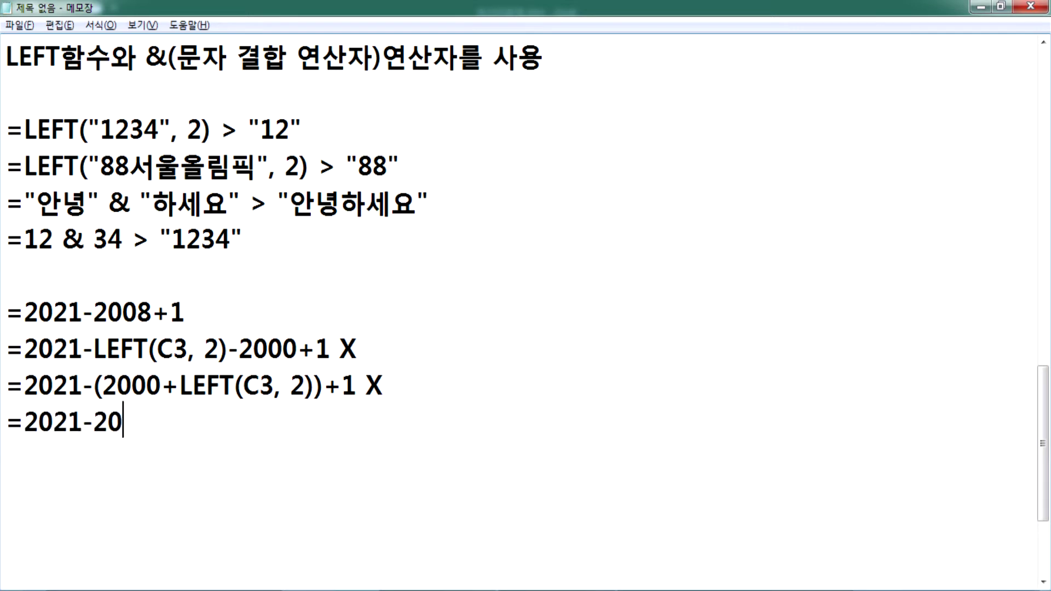
type("&08")
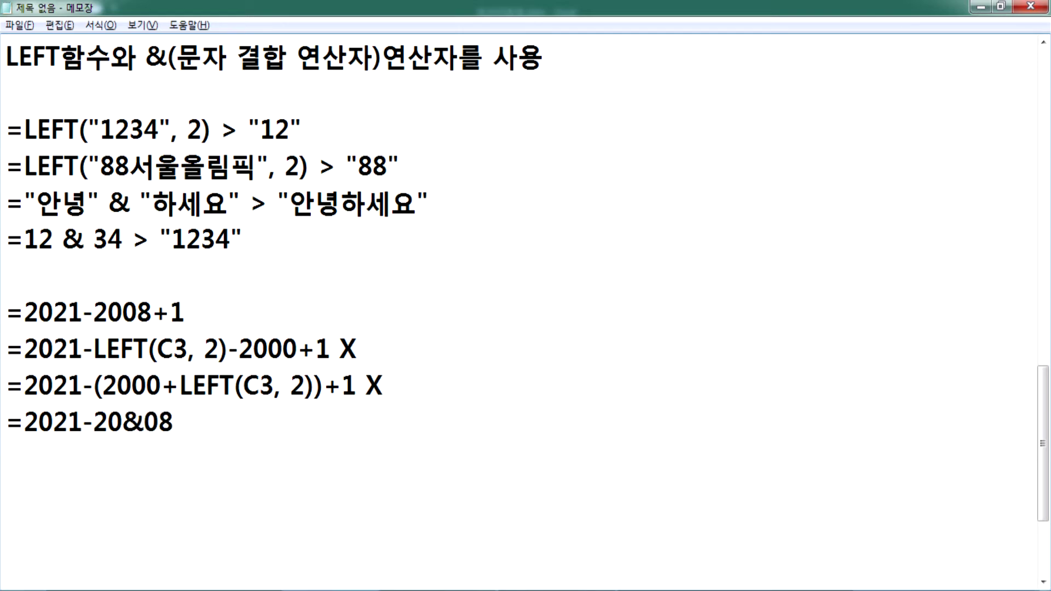
key("Left")
key("Left")
key("shift+Left")
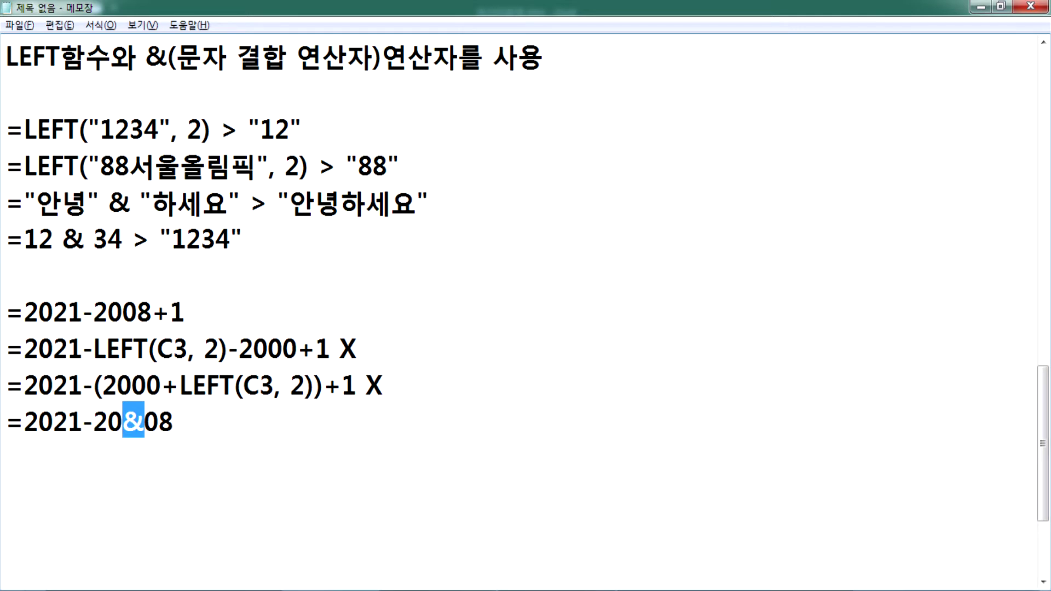
key("End")
type("+1")
Step: Replace 08 in the new formula with LEFT(C3,2)
key("Left")
key("Left")
key("Left")
key("shift+Right")
key("shift+Right")
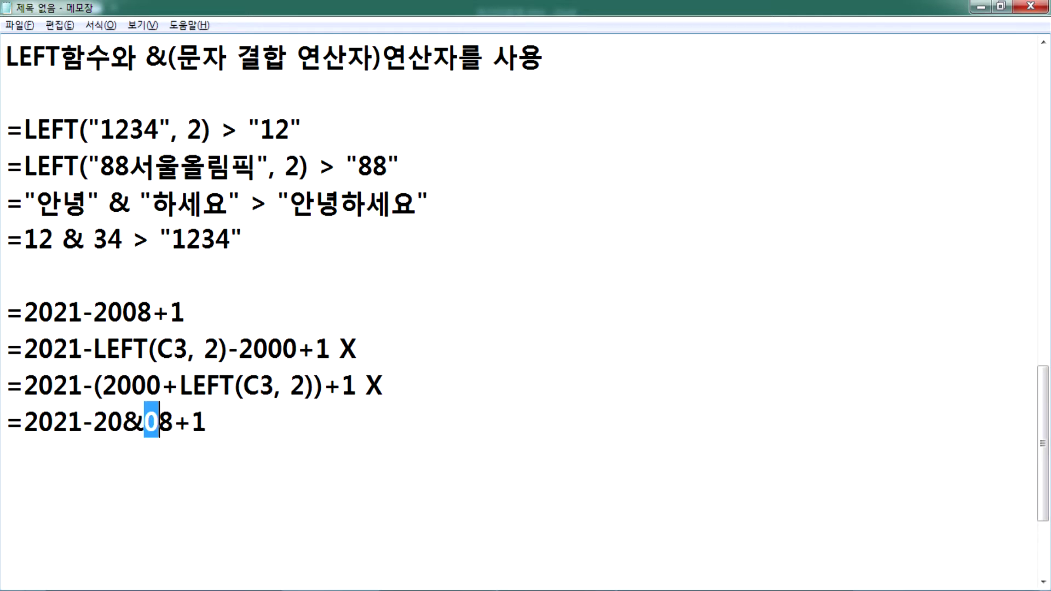
type("ㅣ")
key("BackSpace")
key("Hangul")
type("LE")
type("DFT")
key("BackSpace")
key("BackSpace")
key("BackSpace")
type("FT(C3,2)")
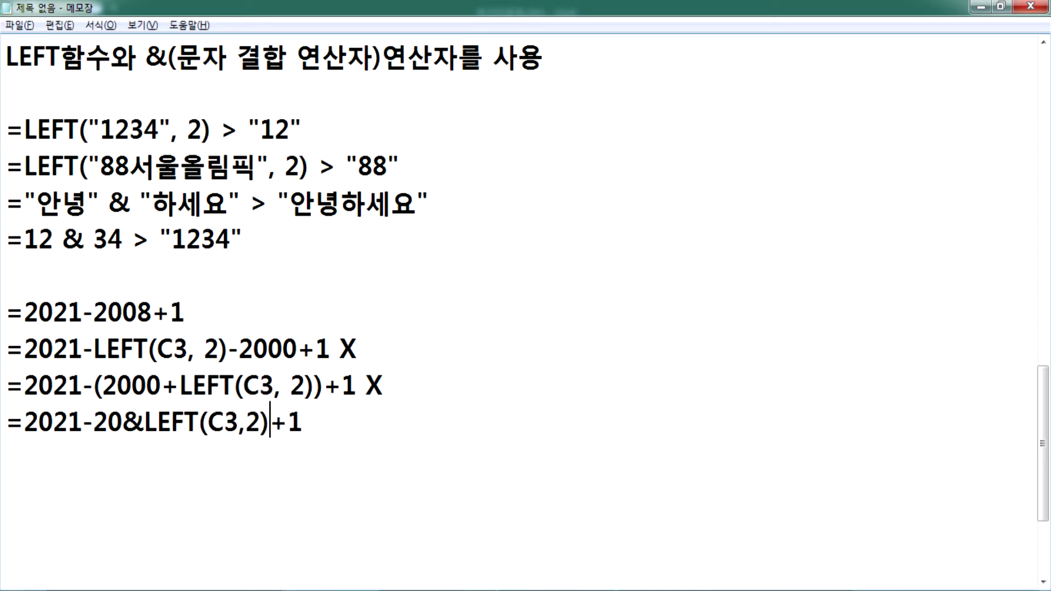
Step: Mark the formula =2021-20&LEFT(C3,2)+1 as wrong with an X and start a new line
left_click(291, 389)
left_click_drag(291, 390, 281, 390)
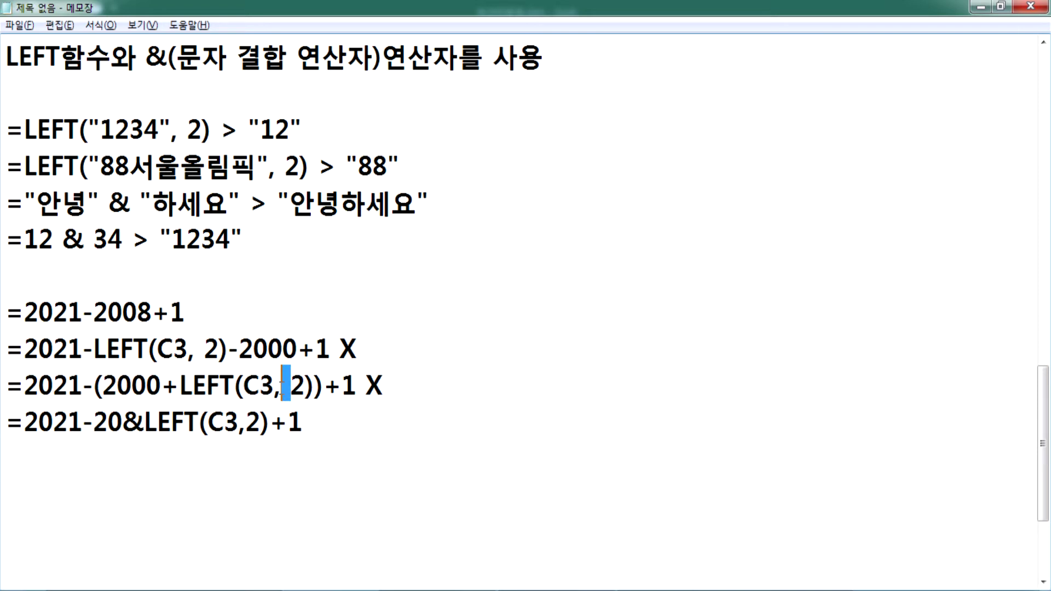
left_click(247, 428)
left_click(289, 390)
left_click(345, 428)
type("ㅌ")
key("BackSpace")
type("X")
key("Return")
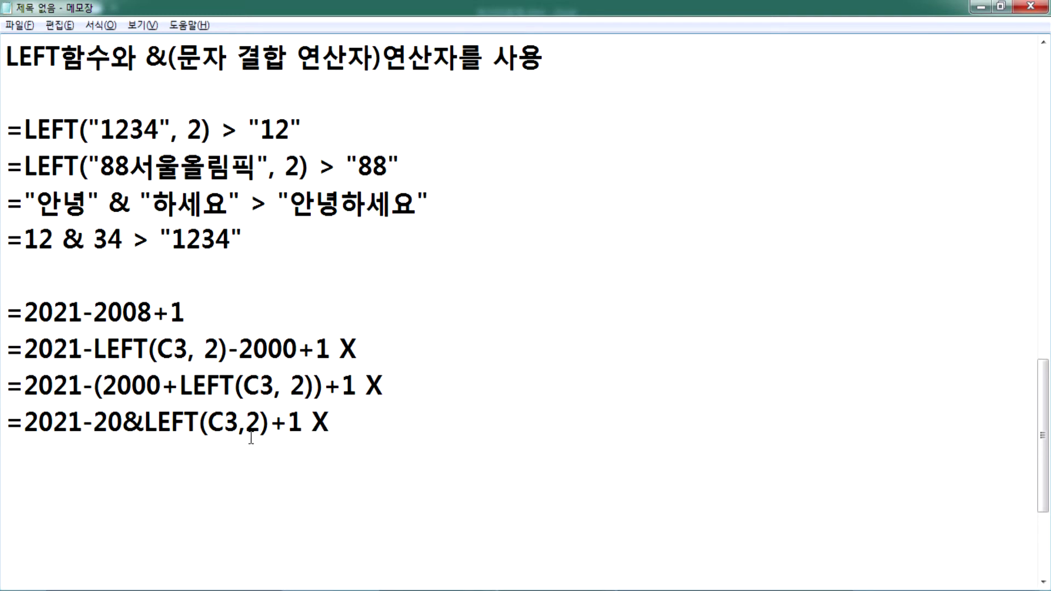
Step: Add the heading 연산자의 우선순위 after a blank line below the formulas
scroll(251, 438, "down", 1)
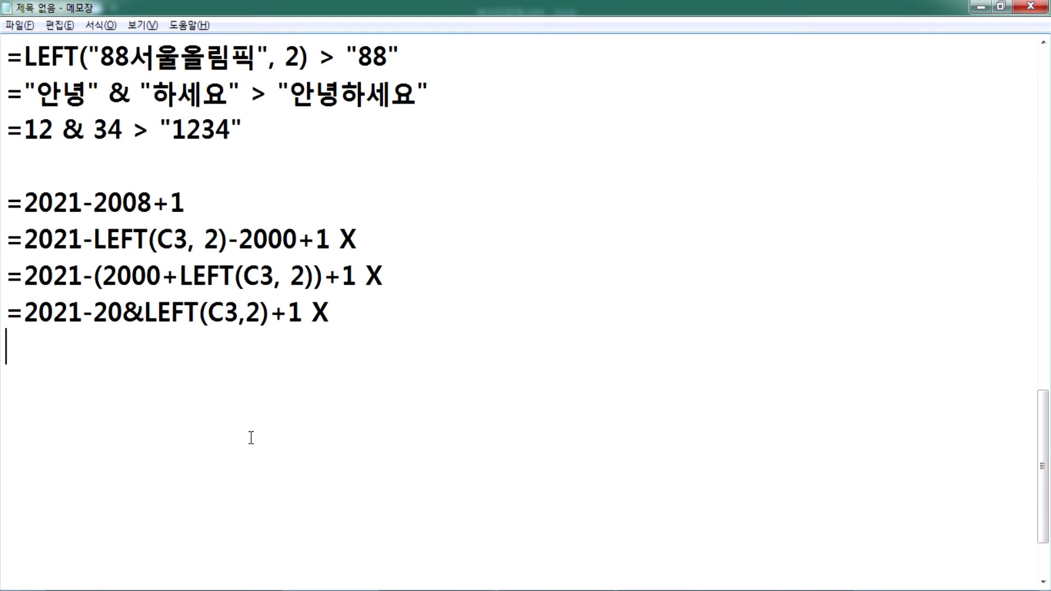
key("Return")
type("DUS")
key("BackSpace")
key("BackSpace")
key("BackSpace")
key("Hangul")
type("ㅇ연산자의 웃")
type("선순위")
key("Return")
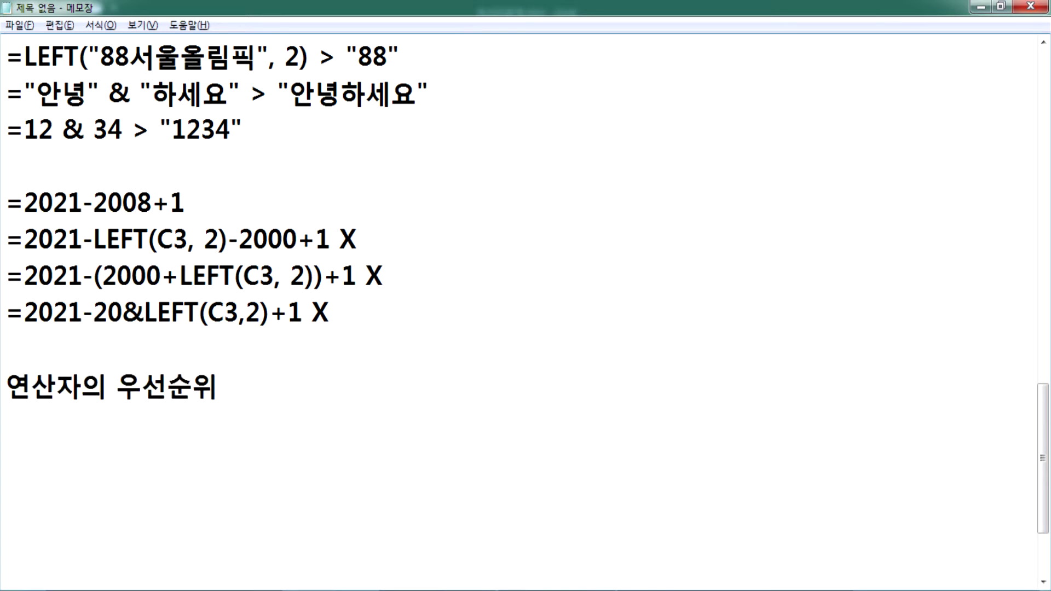
Step: List the precedence levels under the heading: 1. ( ) 괄호, 2. * /, 3. + -, 4. & 연산자
type("1. ( ) 괄호")
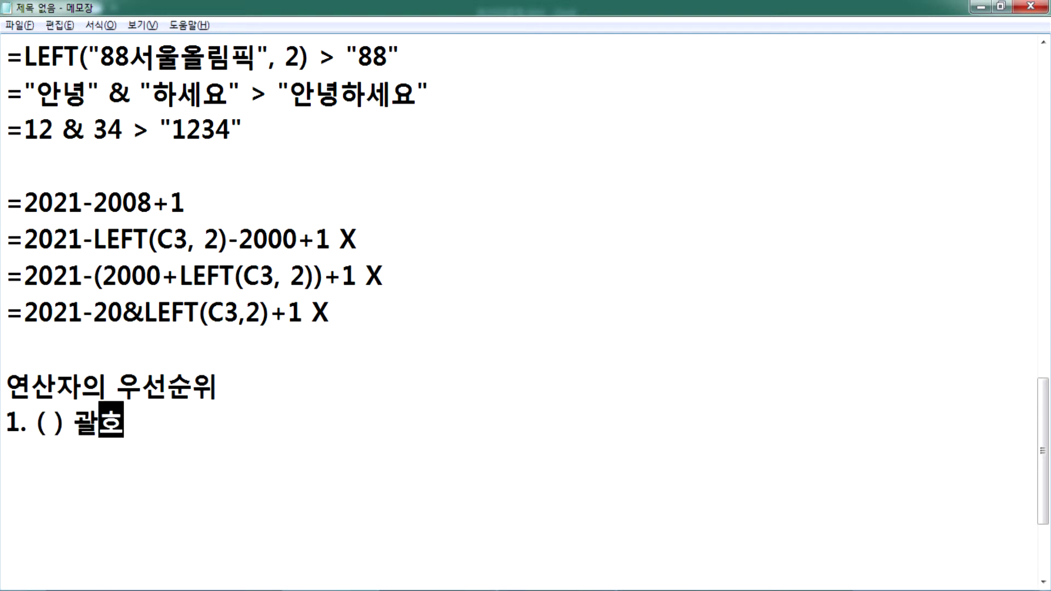
key("Return")
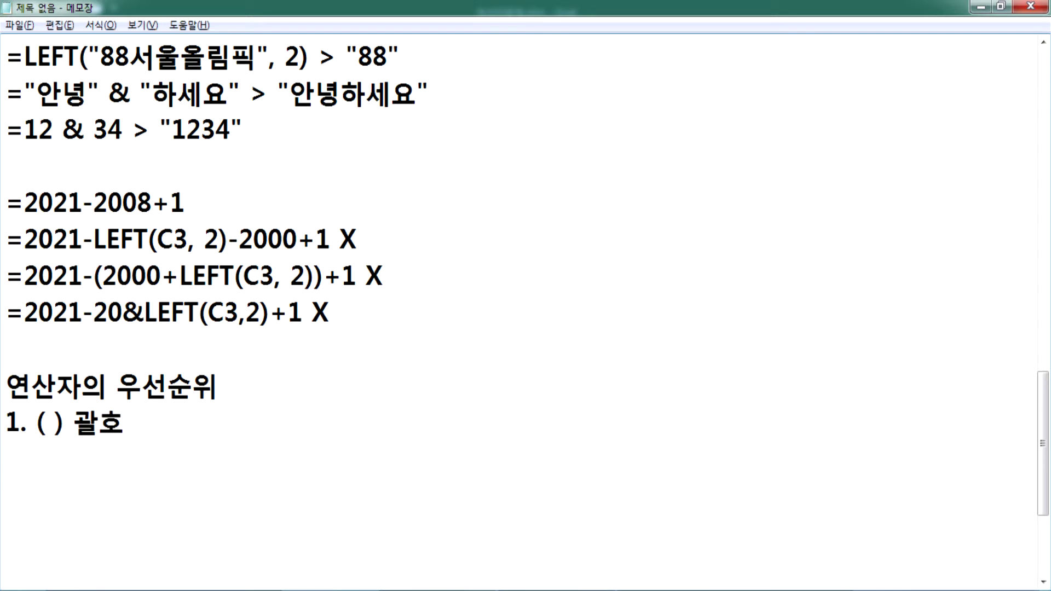
type("2. * /")
key("Return")
type("3. + -")
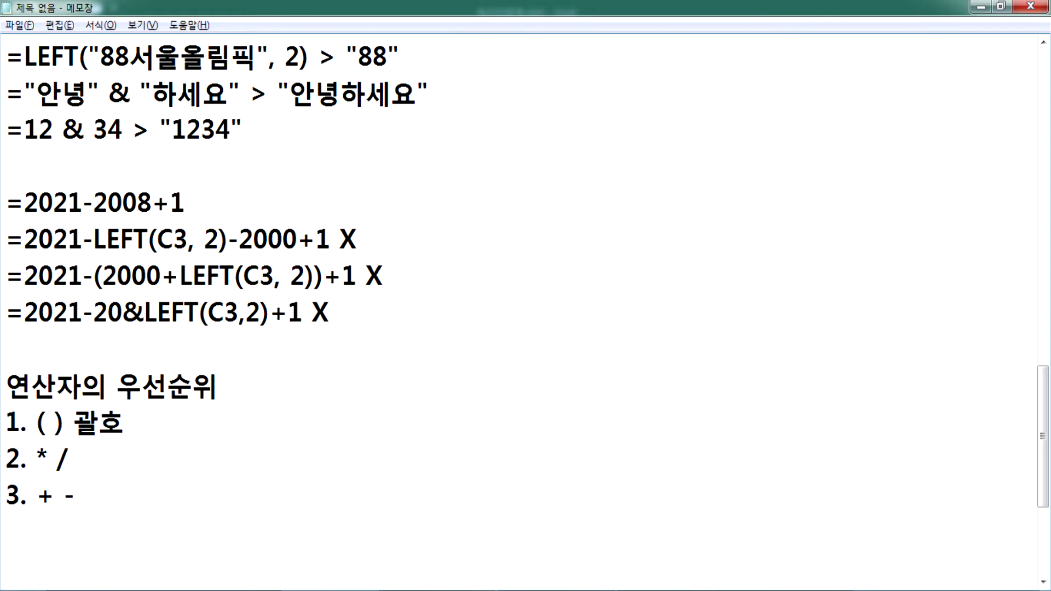
key("Return")
type("4. & ")
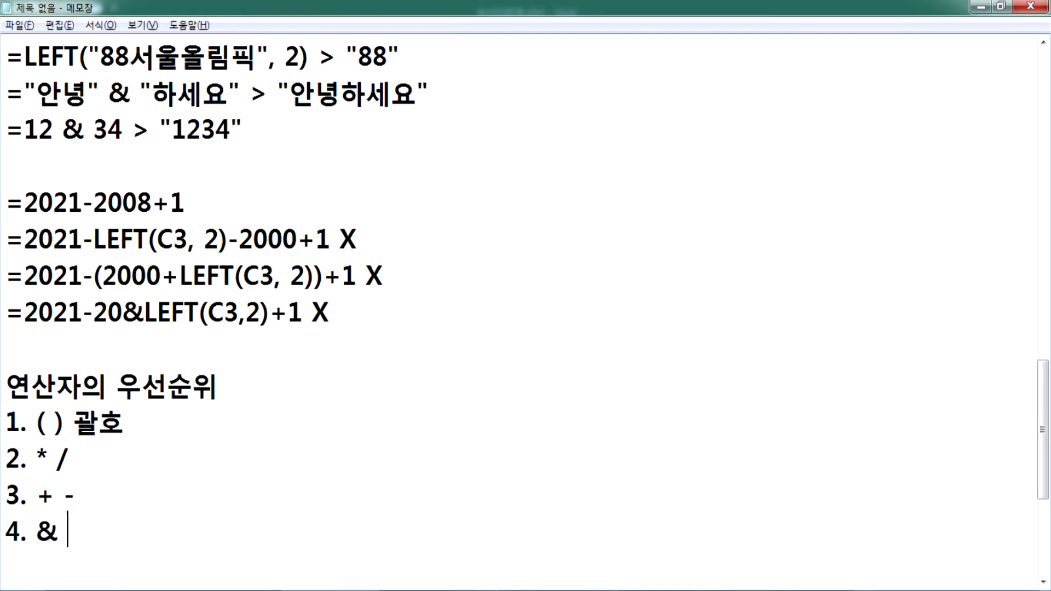
type("연산자")
key("Return")
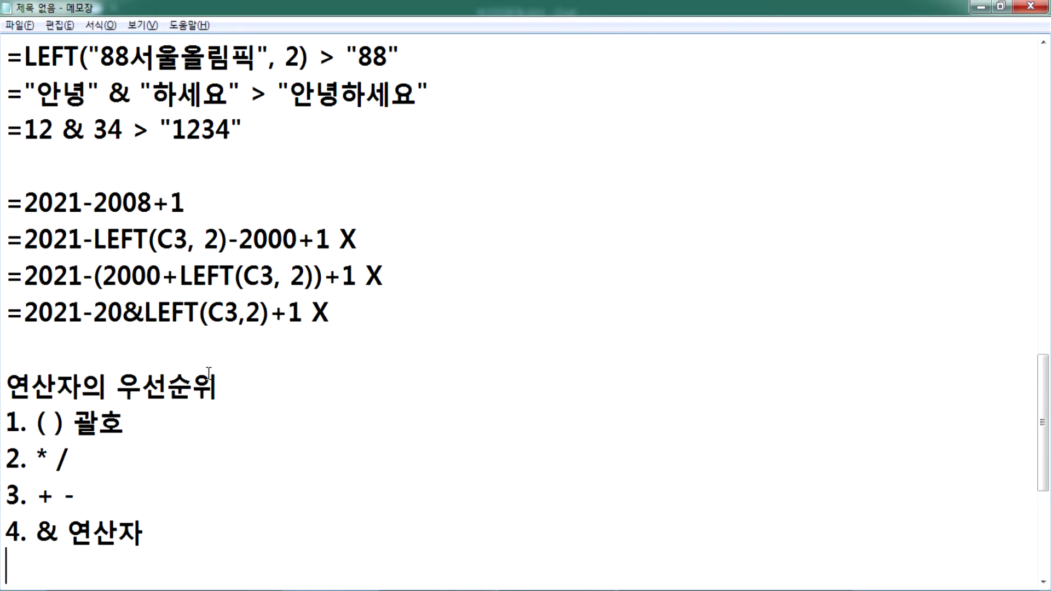
Step: Write the partial evaluation 2001&08 below the last formula and join it into 200108
left_click_drag(123, 310, 24, 310)
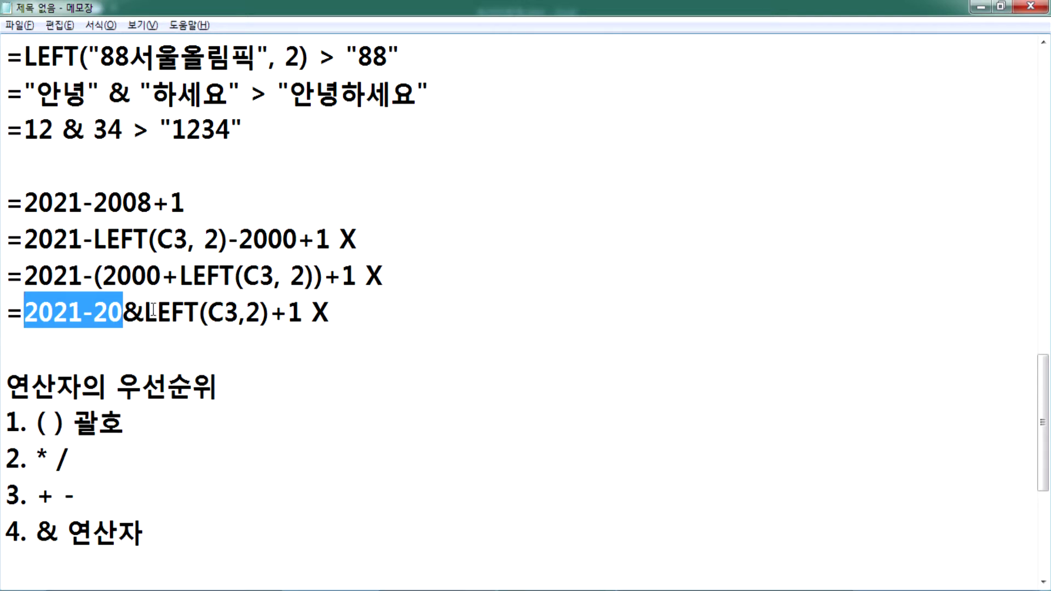
left_click_drag(144, 312, 272, 308)
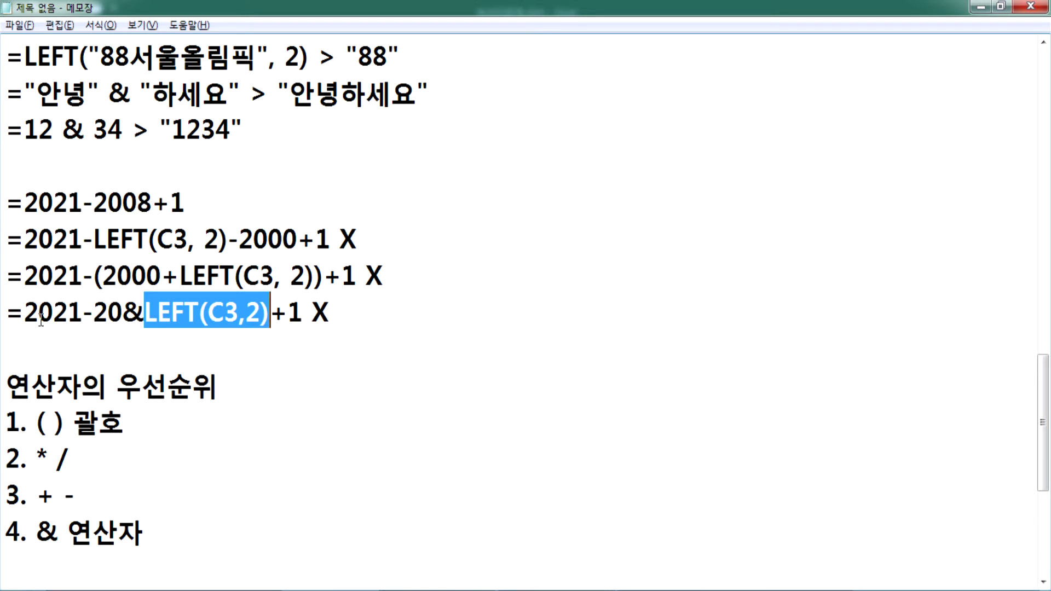
left_click_drag(24, 312, 81, 315)
left_click(144, 312)
left_click(141, 340)
type("2001")
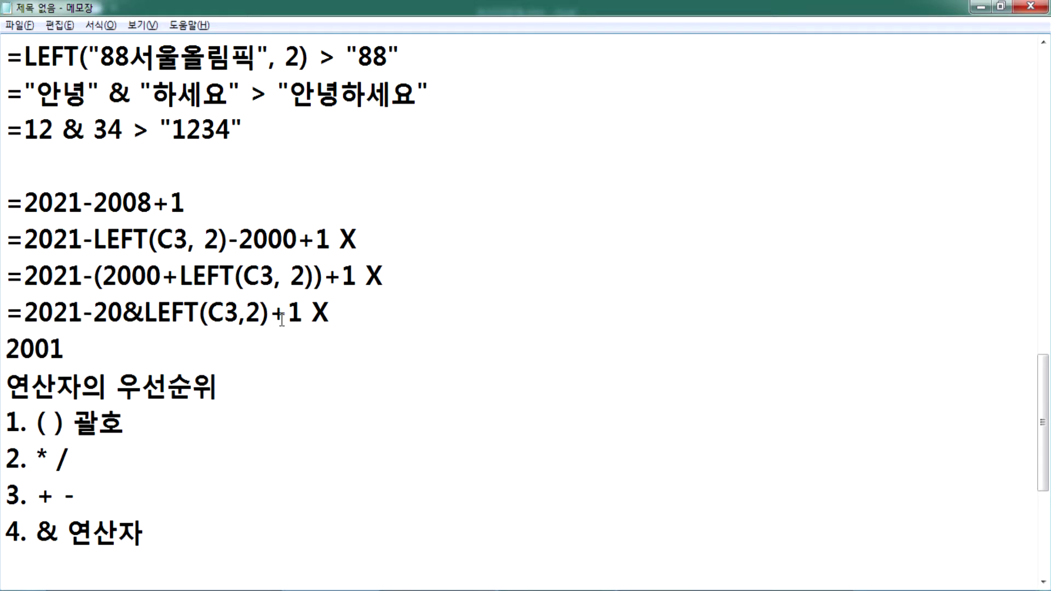
type("&08")
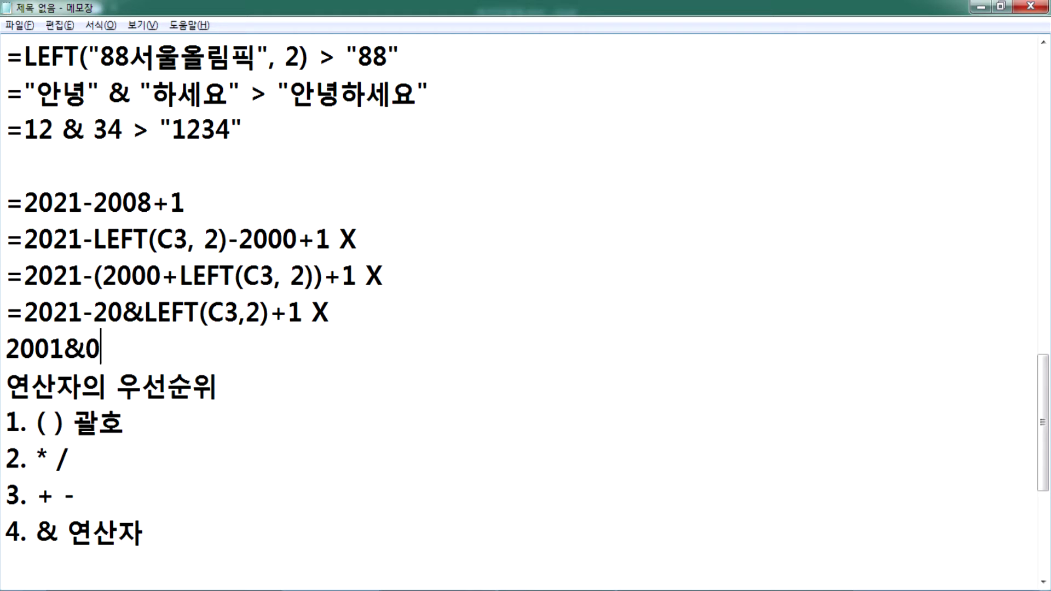
key("Left")
key("Left")
key("Left")
key("Delete")
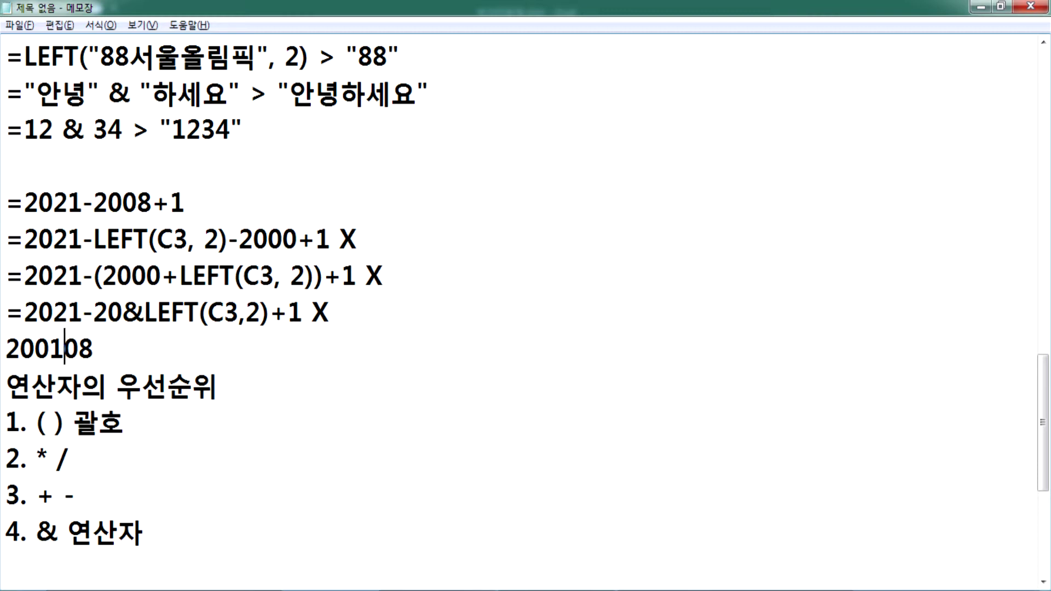
Step: Replace the line 200108 with a copy of the formula =2021-20&LEFT(C3,2)+1 X
key("Home")
key("shift+End")
key("Delete")
key("Return")
key("Up")
key("shift+Down")
key("ctrl+c")
key("Right")
key("ctrl+v")
Step: Enclose 20&LEFT(C3,2) in parentheses in the copied formula
key("Up")
key("Right")
key("ctrl+Right")
key("Right")
type("(")
key("Right")
key("Right")
key("Right")
key("Right")
key("Right")
key("Right")
key("Right")
key("Right")
key("Right")
key("Right")
key("Right")
key("Right")
key("Right")
type(")")
Step: Duplicate the parenthesised formula =2021-(20&LEFT(C3,2))+1 on the line below
key("Down")
key("Up")
key("shift+Down")
key("ctrl+c")
key("Right")
key("ctrl+v")
Step: Change the X mark to O on both parenthesised formulas
key("Left")
key("Left")
type("O")
key("Delete")
key("Up")
key("Left")
type("O")
key("Delete")
Step: Put double quotes around 20 in the second parenthesised formula and remove an extra blank line below it
key("Down")
key("ctrl+Left")
key("ctrl+Left")
key("ctrl+Left")
key("ctrl+Left")
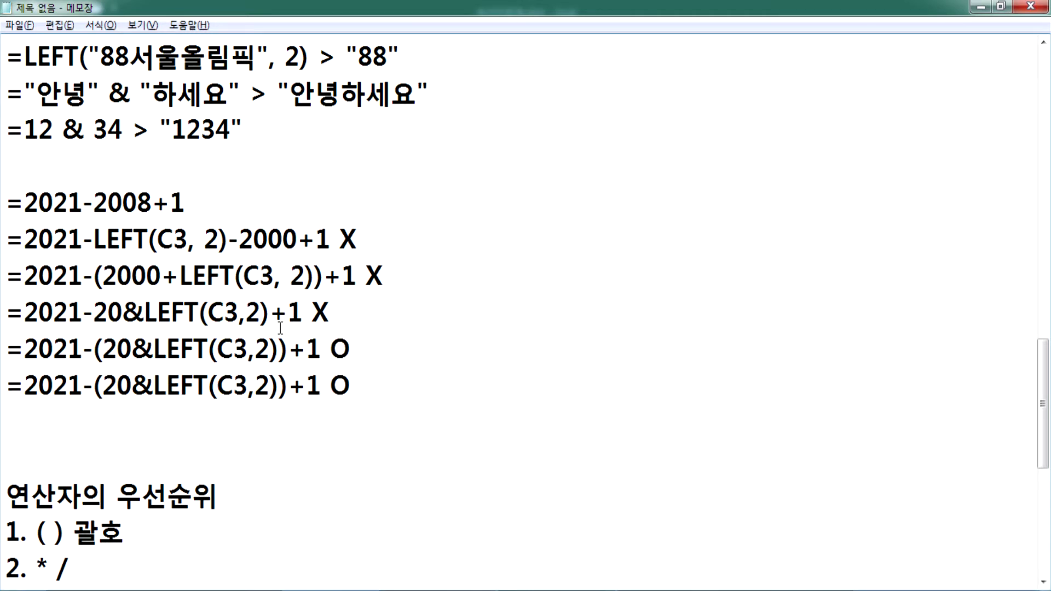
type("\"")
key("Right")
key("Right")
type("\"")
key("Down")
key("Delete")
scroll(238, 326, "down", 1)
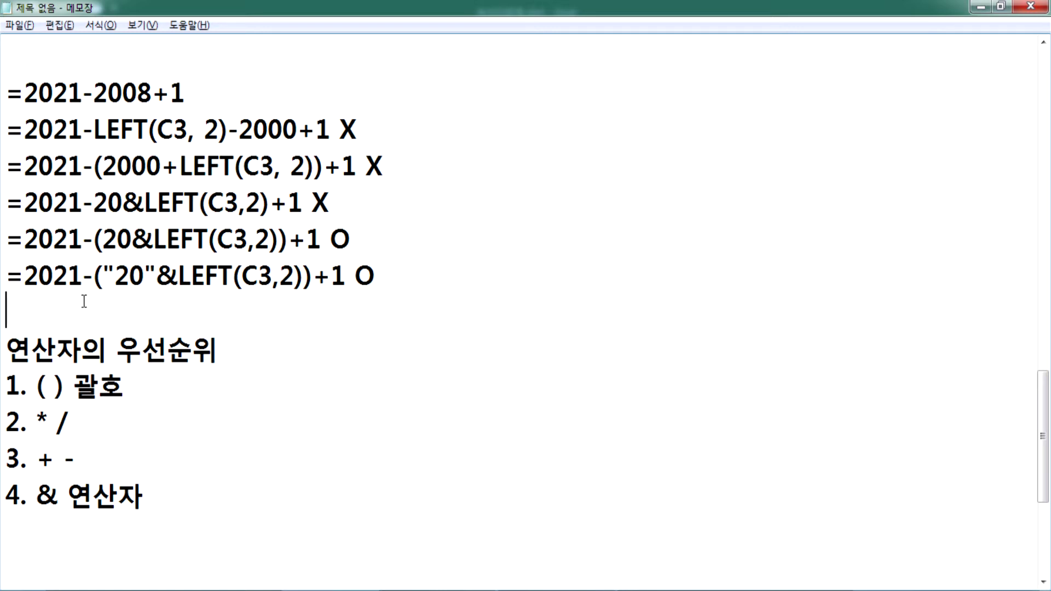
left_click_drag(157, 276, 179, 276)
left_click_drag(103, 276, 312, 278)
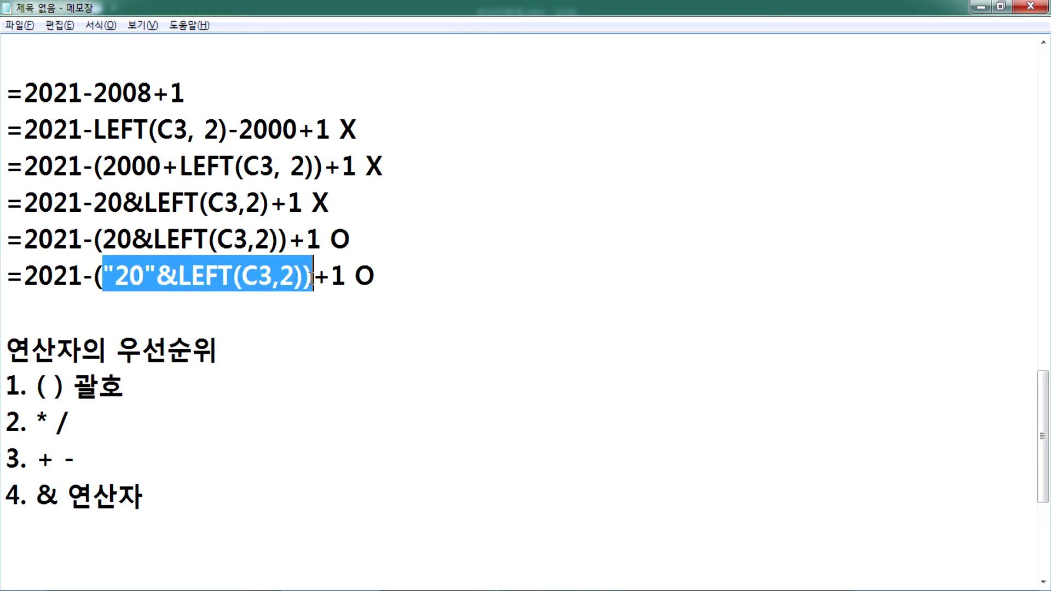
left_click_drag(92, 273, 313, 279)
left_click(98, 323)
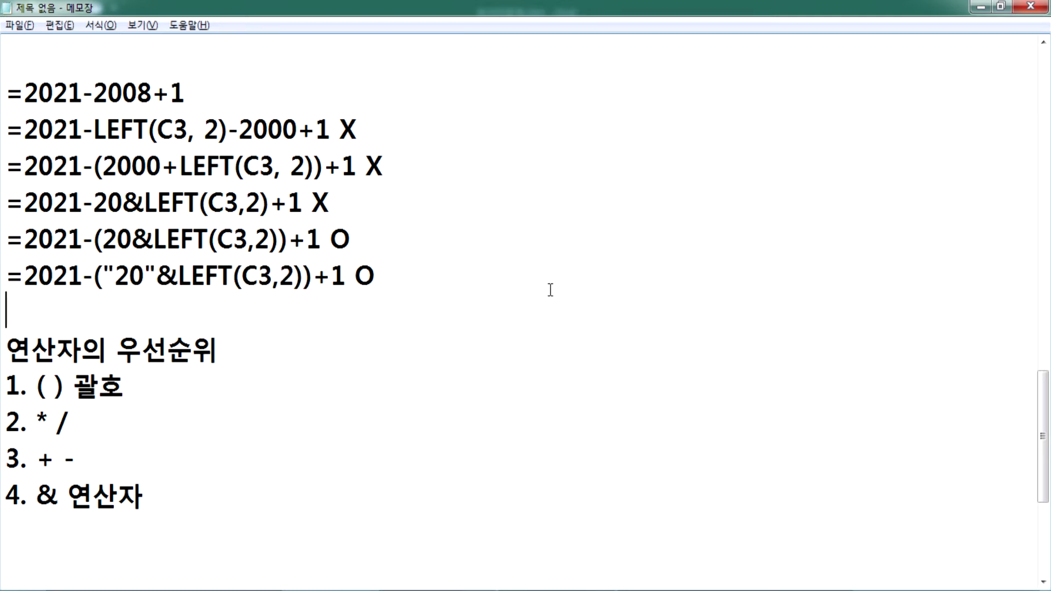
Step: Switch to the Excel workbook and begin the age formula in I3 with =2021-(20&LEFT(
key("alt+Tab")
left_click(754, 181)
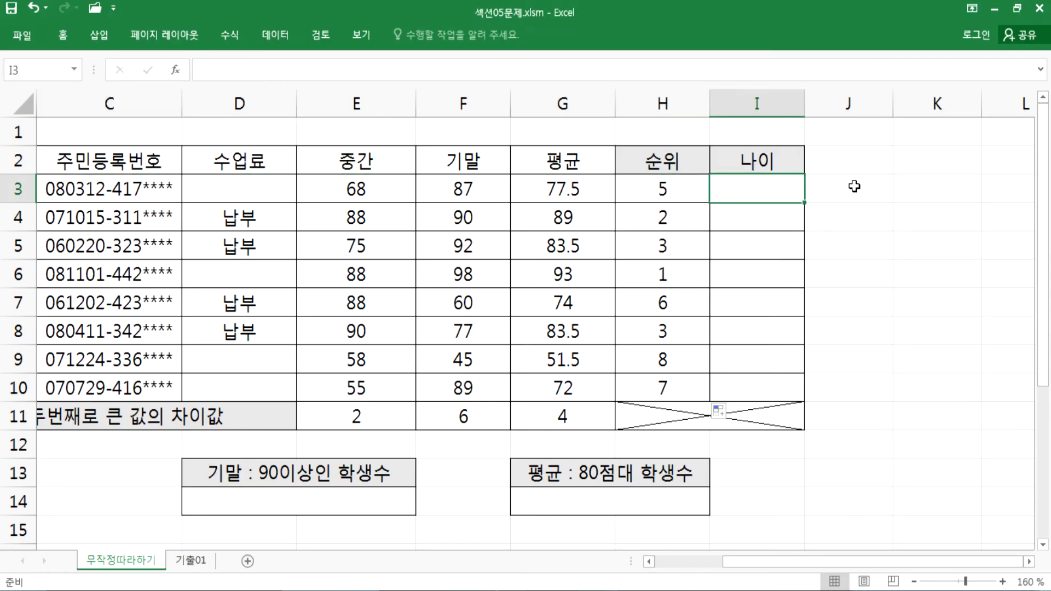
type("=20")
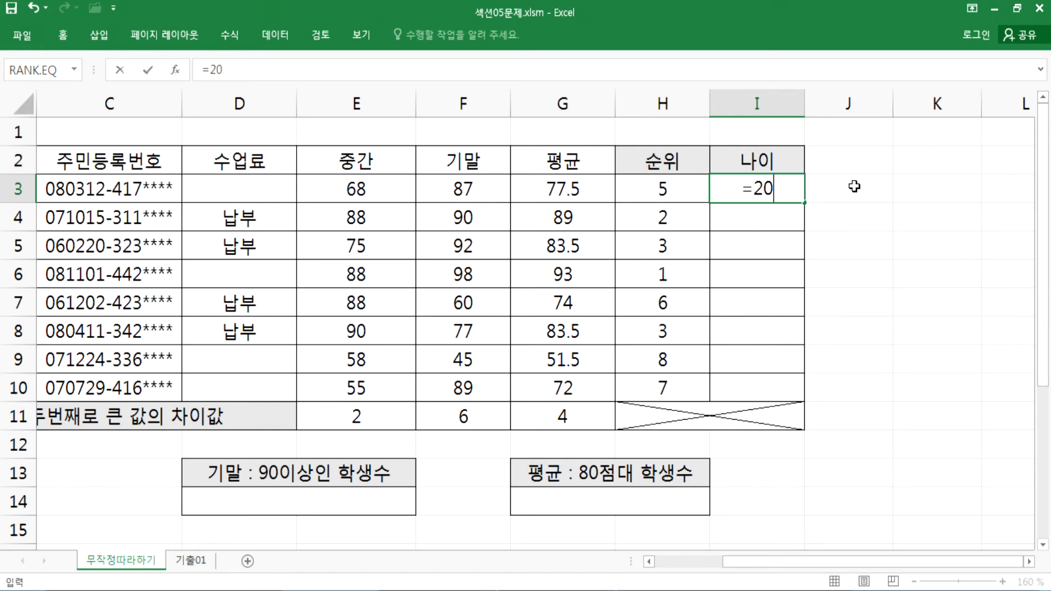
type("21-(")
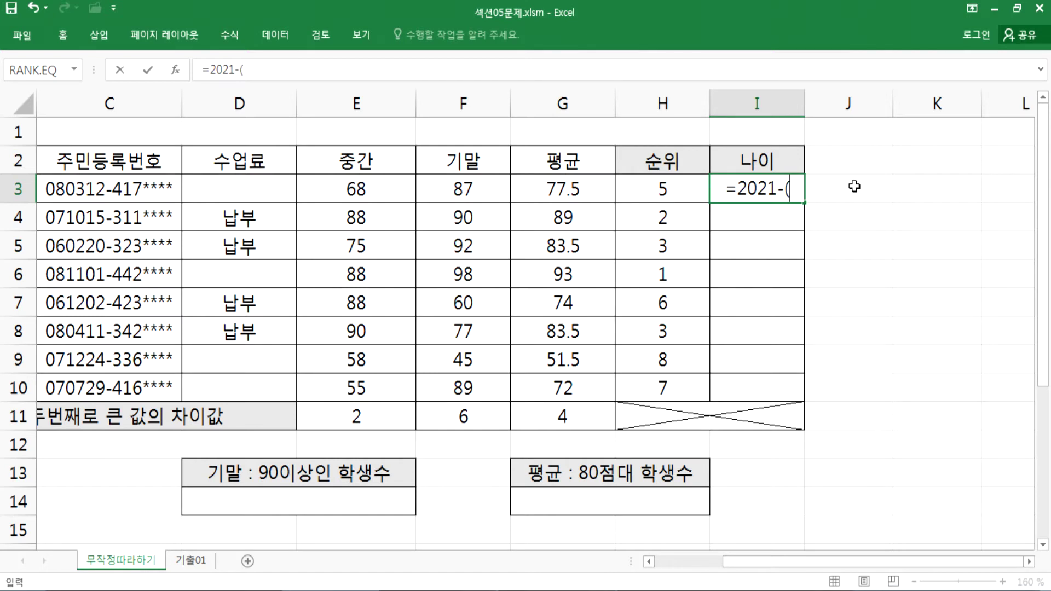
type("20")
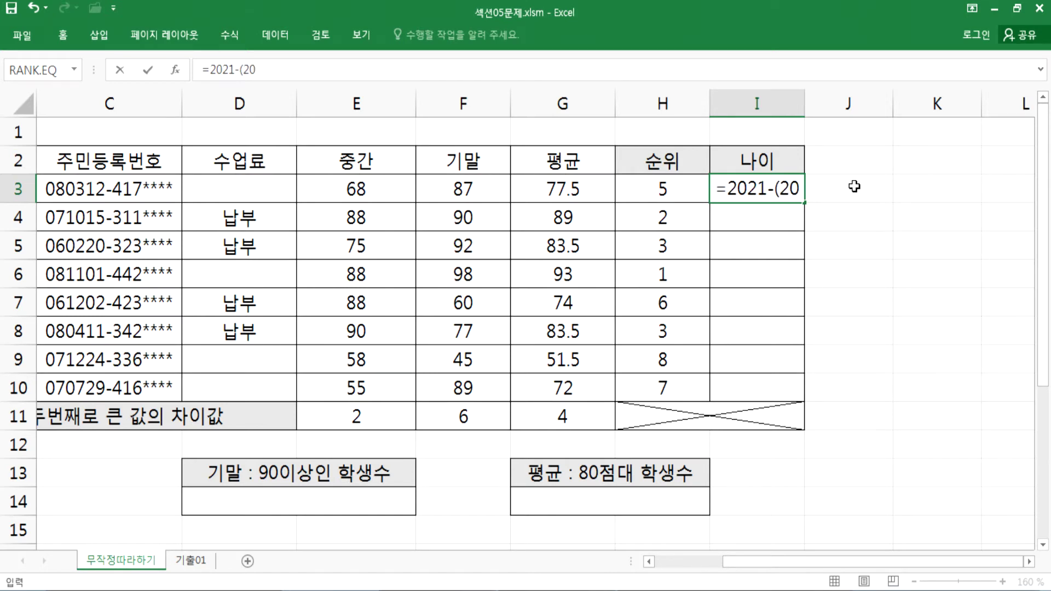
type("&LE")
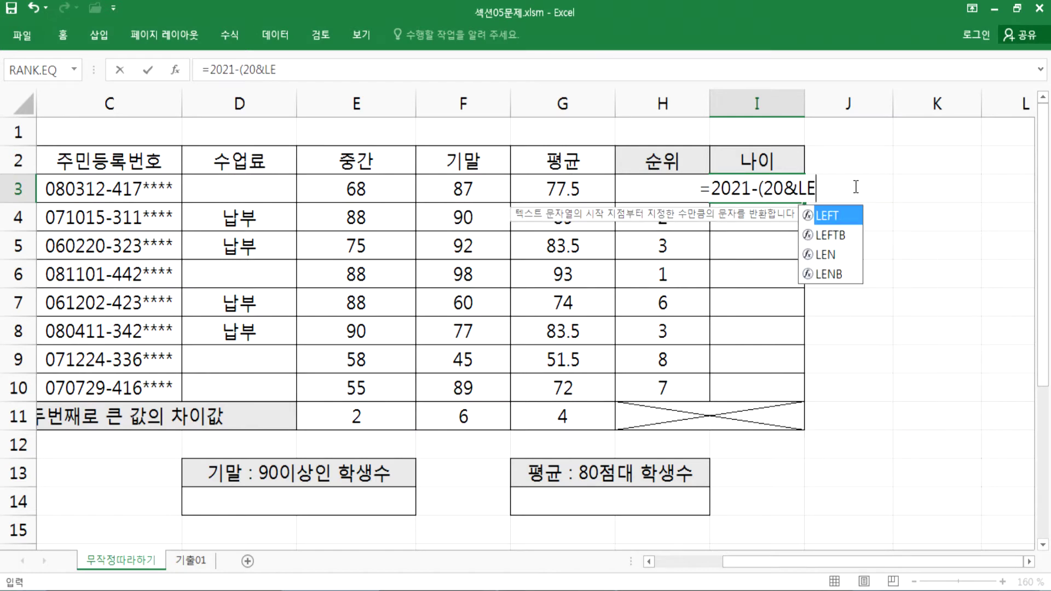
type("E")
key("BackSpace")
type("FT(")
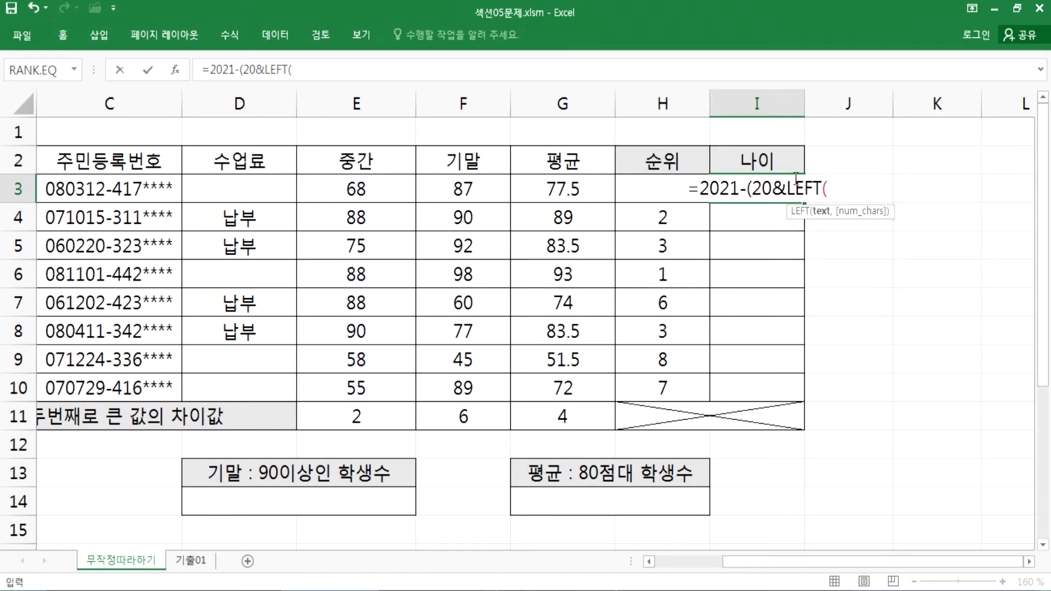
Step: Complete the I3 formula as =2021-(20&LEFT(C3,2))+1 and enter it
left_click(144, 188)
type(",2")
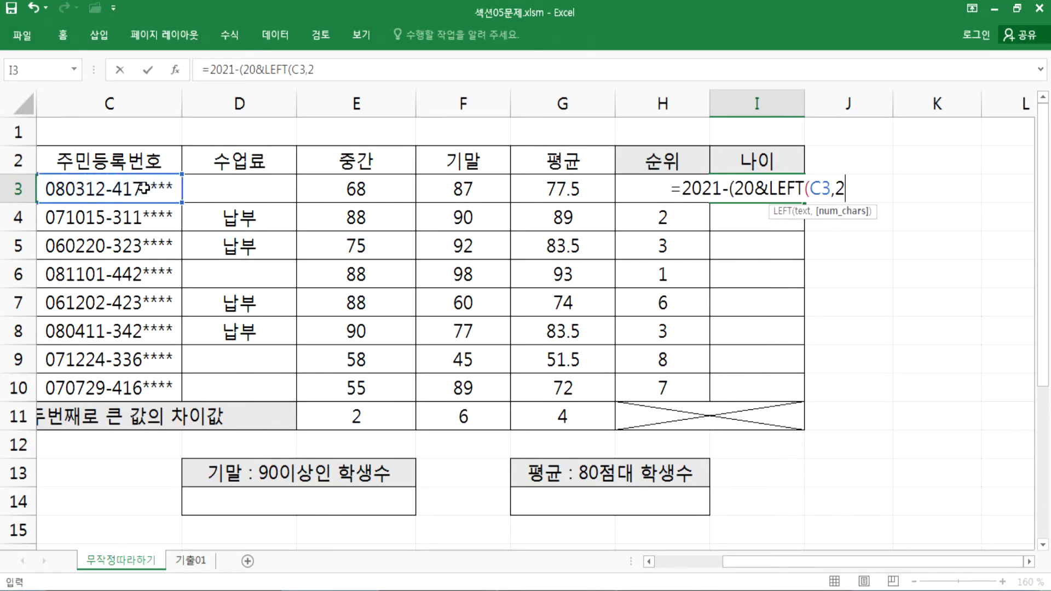
type(")")
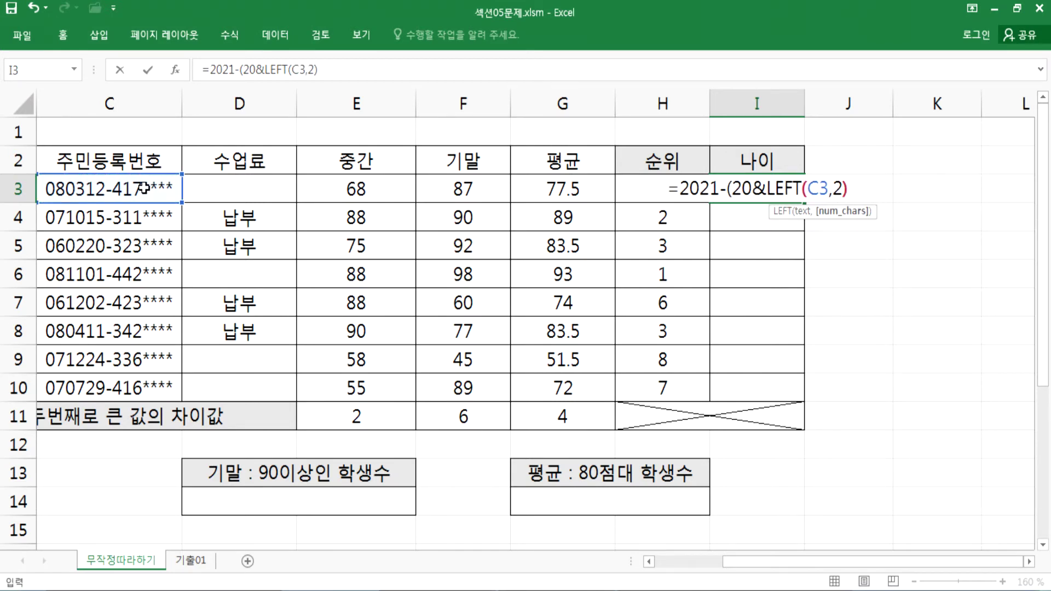
type(")")
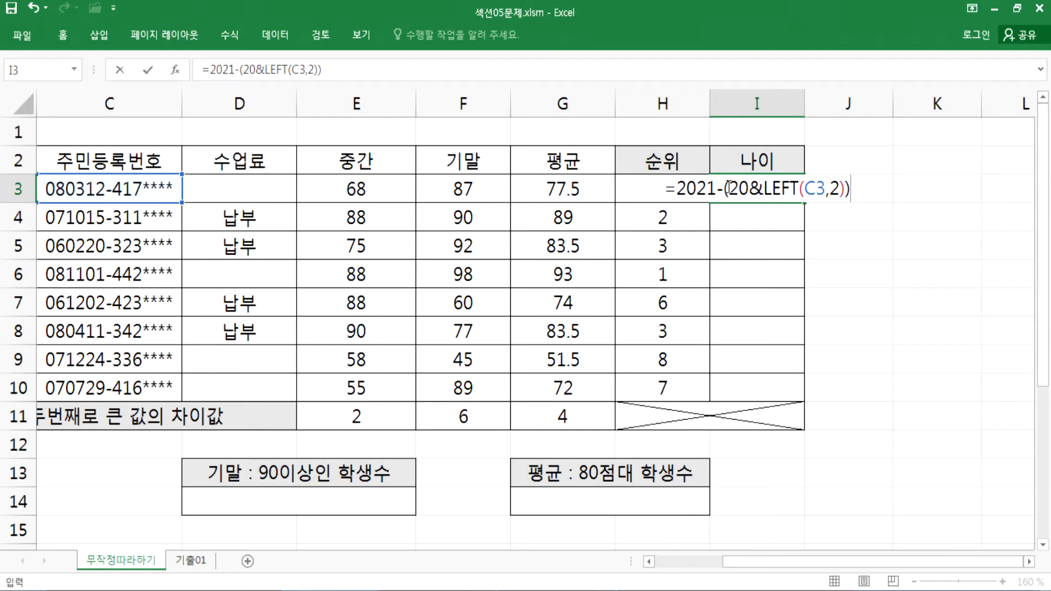
left_click_drag(724, 188, 855, 187)
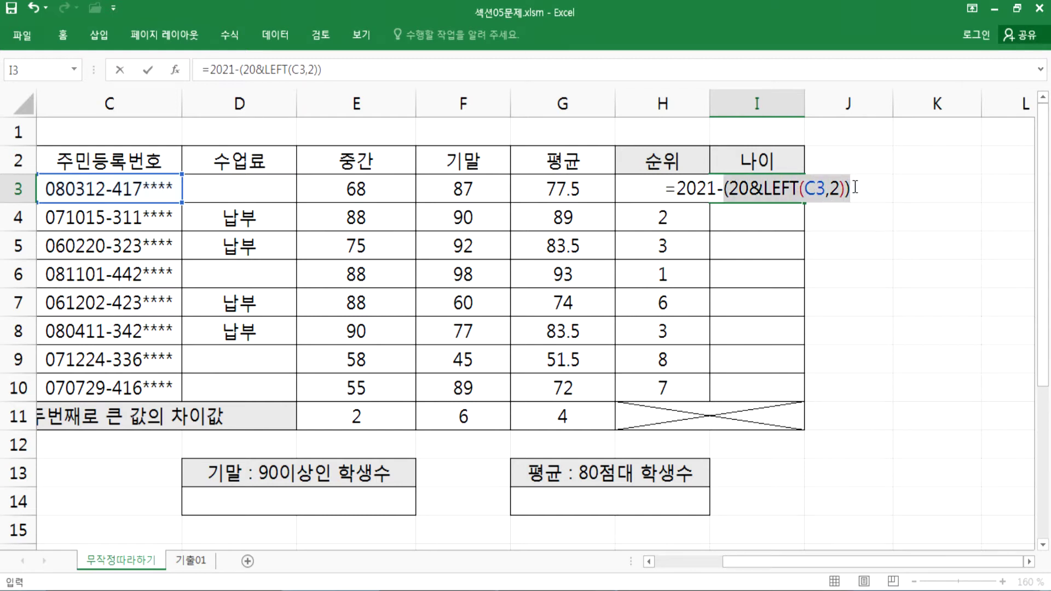
left_click(855, 188)
type("+1")
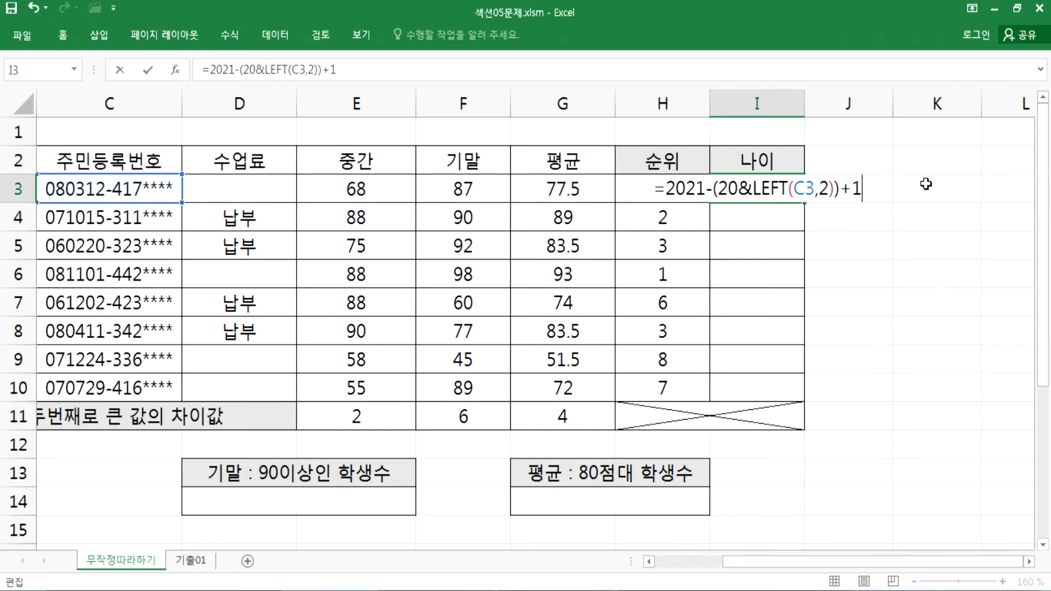
key("Return")
Step: Try the I3 formula without its outer parentheses as =2021-20&LEFT(C3,2)+1, and undo the change
key("Up")
key("F2")
key("Left")
key("Left")
key("BackSpace")
key("Left")
key("Left")
key("Left")
key("Left")
key("Left")
key("Left")
key("Left")
key("Left")
key("Left")
key("Left")
key("Left")
key("Left")
key("Left")
key("Delete")
key("ctrl+Return")
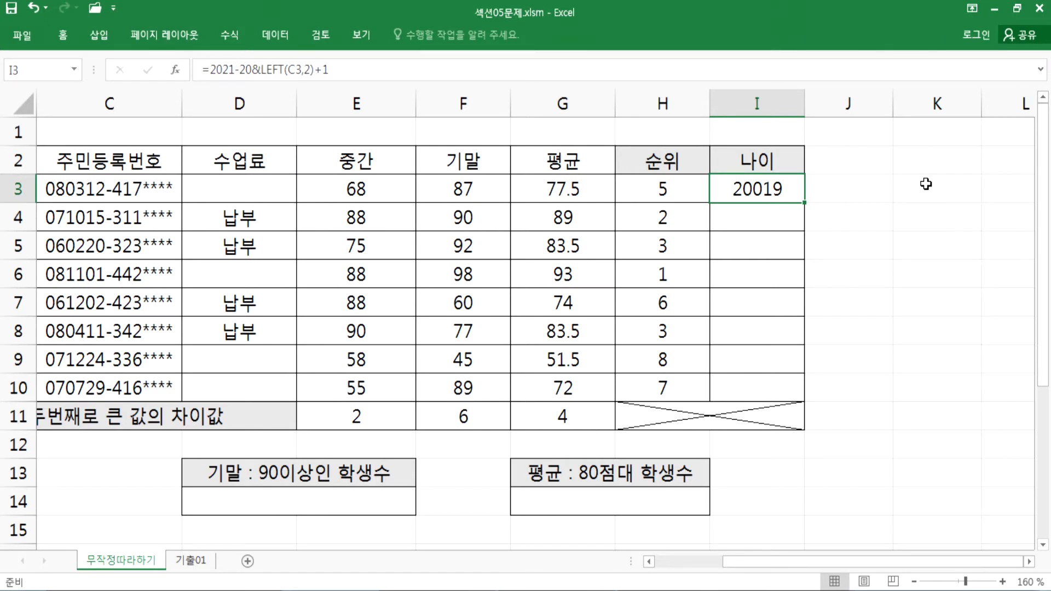
key("ctrl+z")
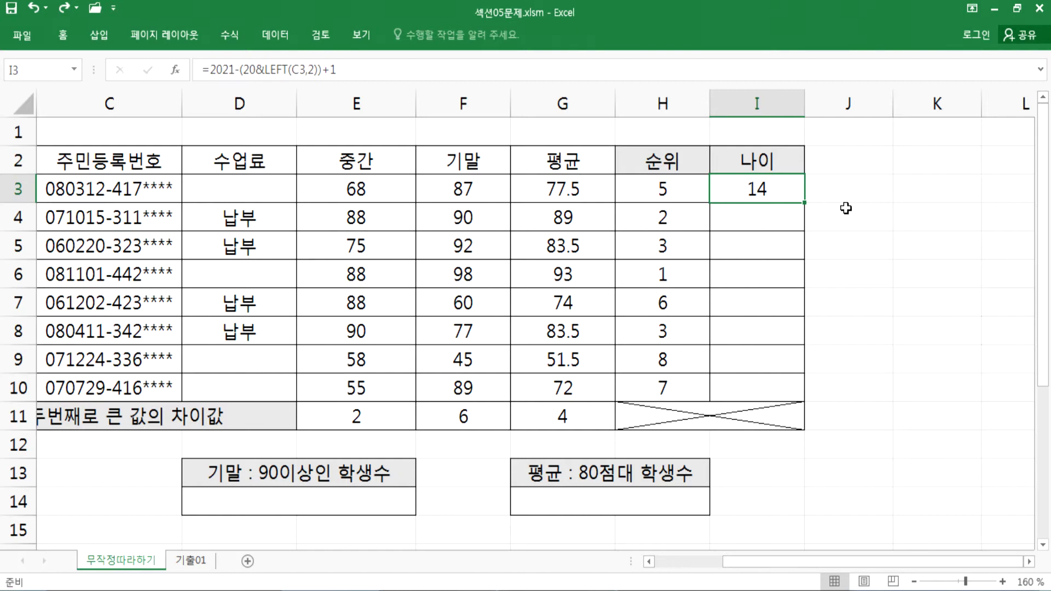
Step: Fill the age formula from I3 down through I10 and open the formula in I3 for review
double_click(788, 195)
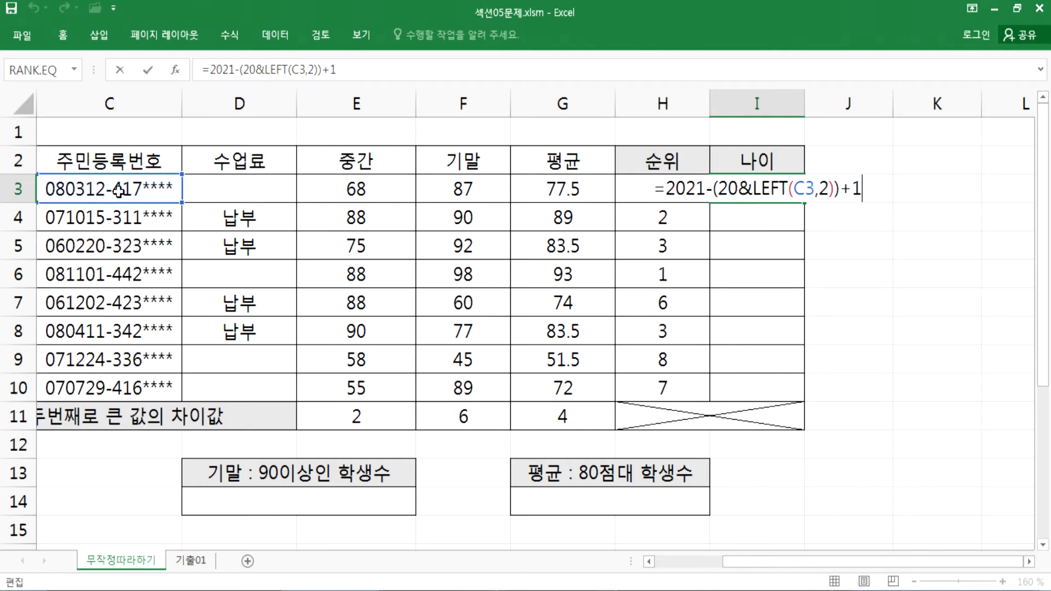
key("Escape")
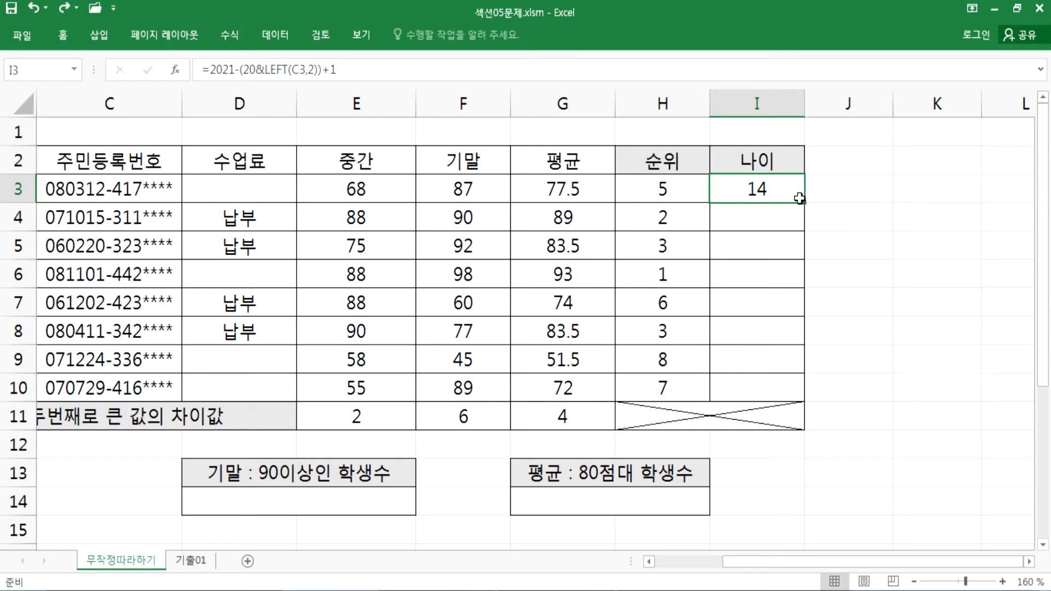
double_click(803, 202)
key("Return")
left_click_drag(803, 202, 803, 410)
left_click(783, 191)
key("F2")
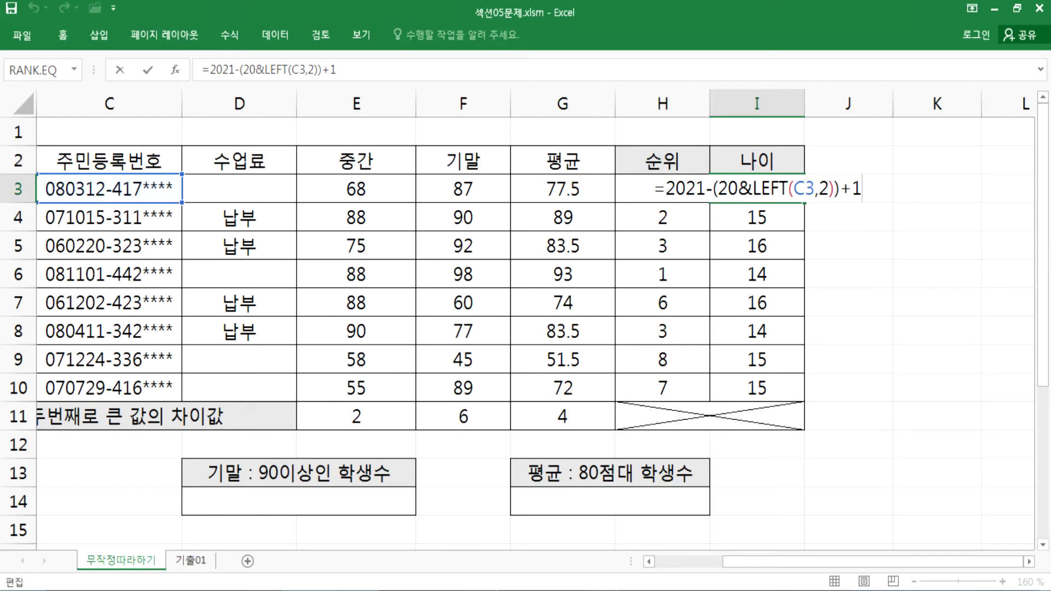
Step: Switch to the Notepad notes and start a new line below the operator precedence list with 문제4) 수험료
left_click(438, 590)
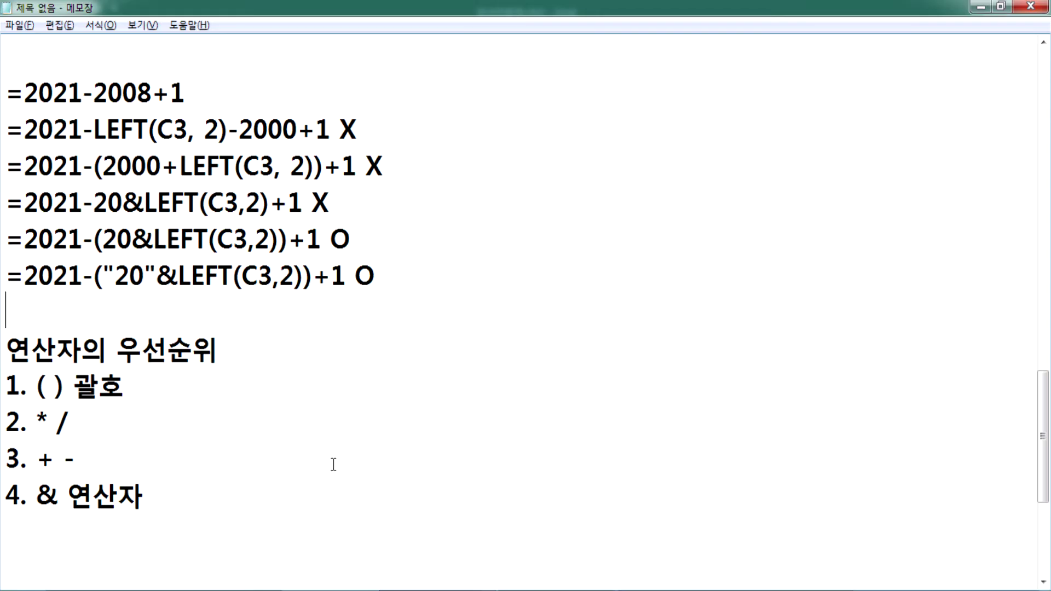
scroll(187, 410, "up", 1)
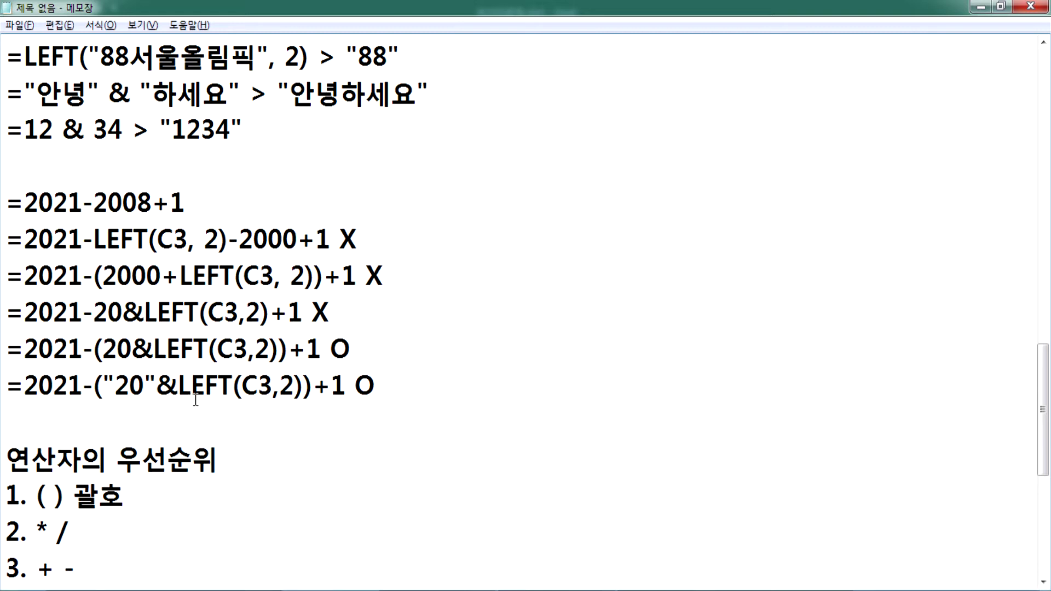
scroll(251, 415, "down", 3)
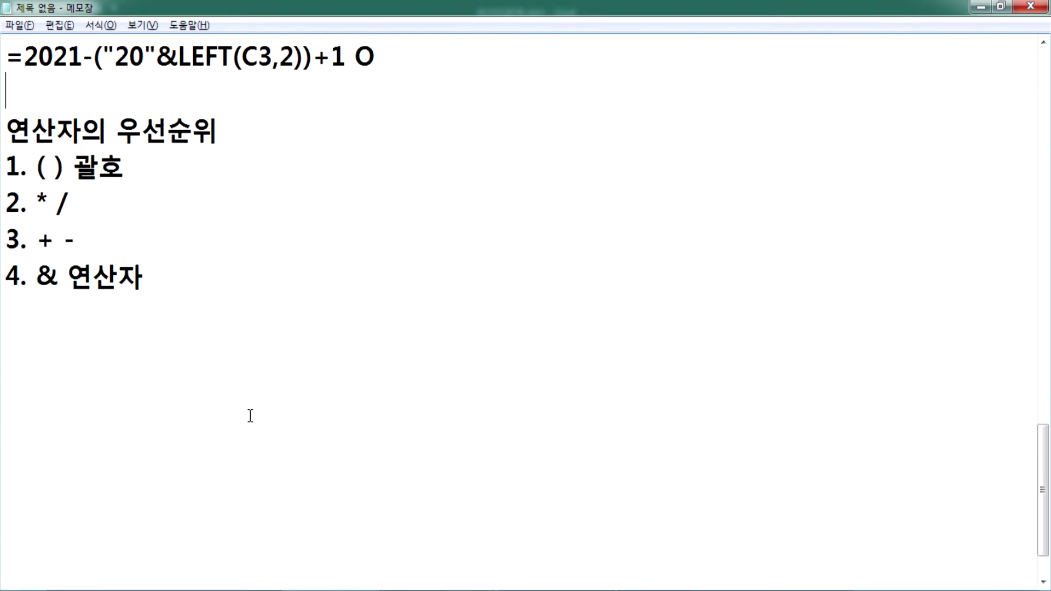
type("ANSWP")
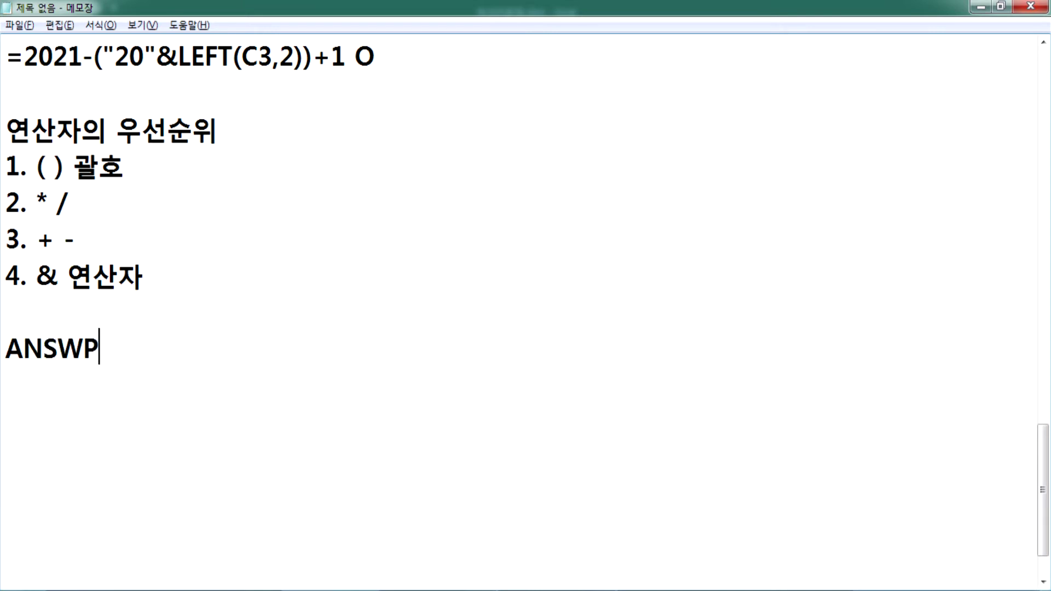
key("BackSpace")
key("BackSpace")
key("BackSpace")
key("BackSpace")
key("Hangul")
type("문제")
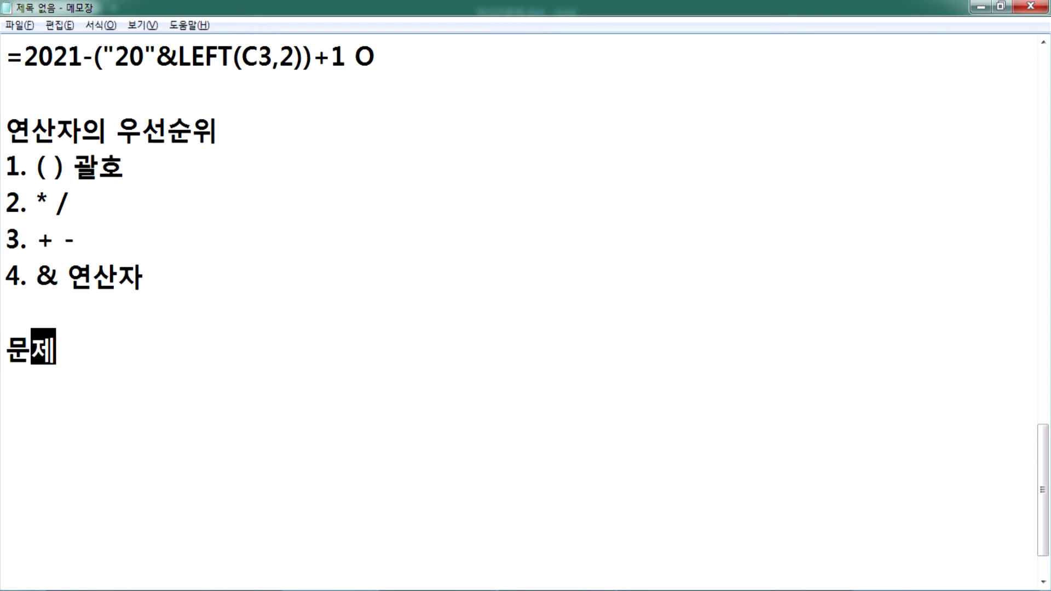
type("4)")
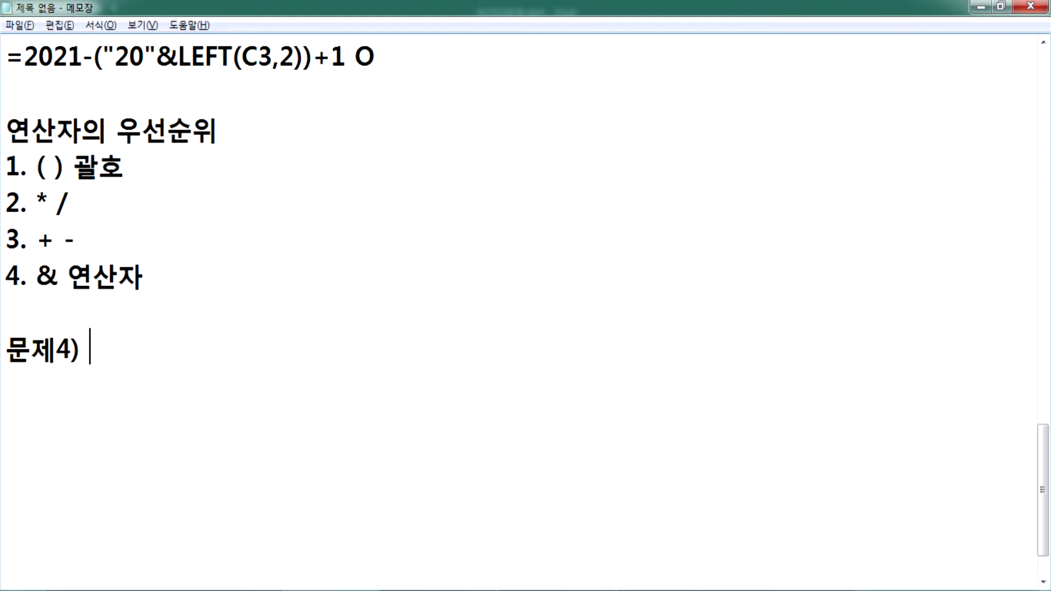
type("수험료")
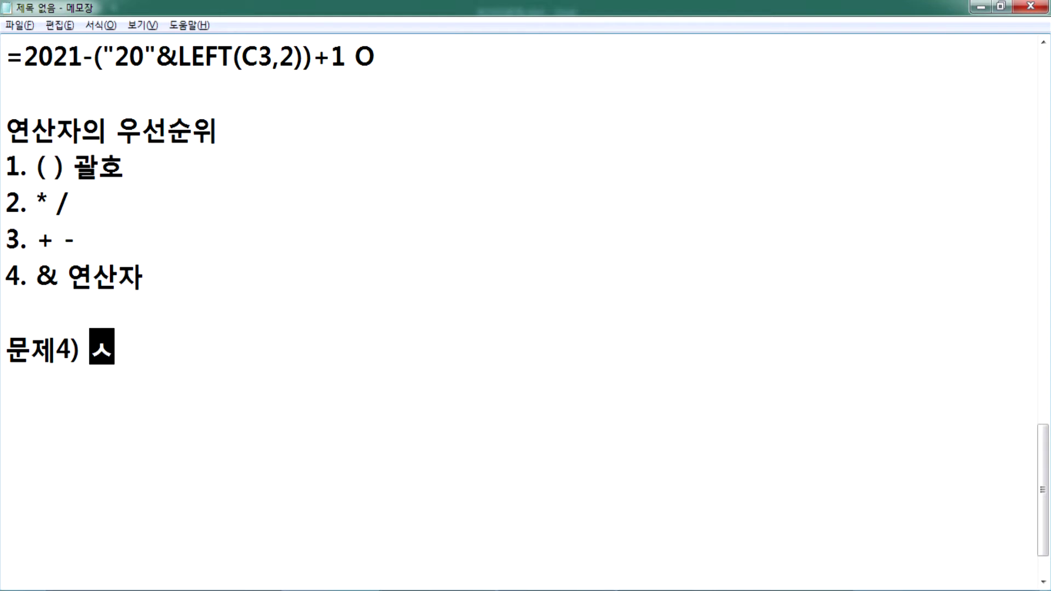
Step: Return to the Excel workbook, leave the age formula, and examine the paid and blank entries in the 수업료 column, D3:D10
key("alt+Tab")
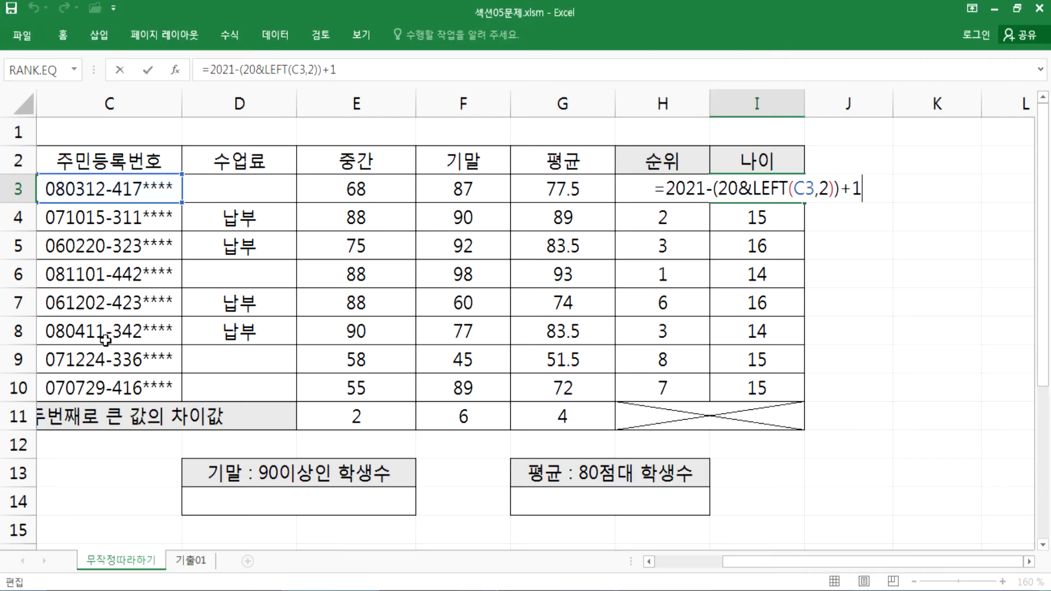
key("Return")
left_click(234, 191)
left_click_drag(233, 224, 223, 383)
left_click(227, 187)
left_click_drag(227, 186, 215, 386)
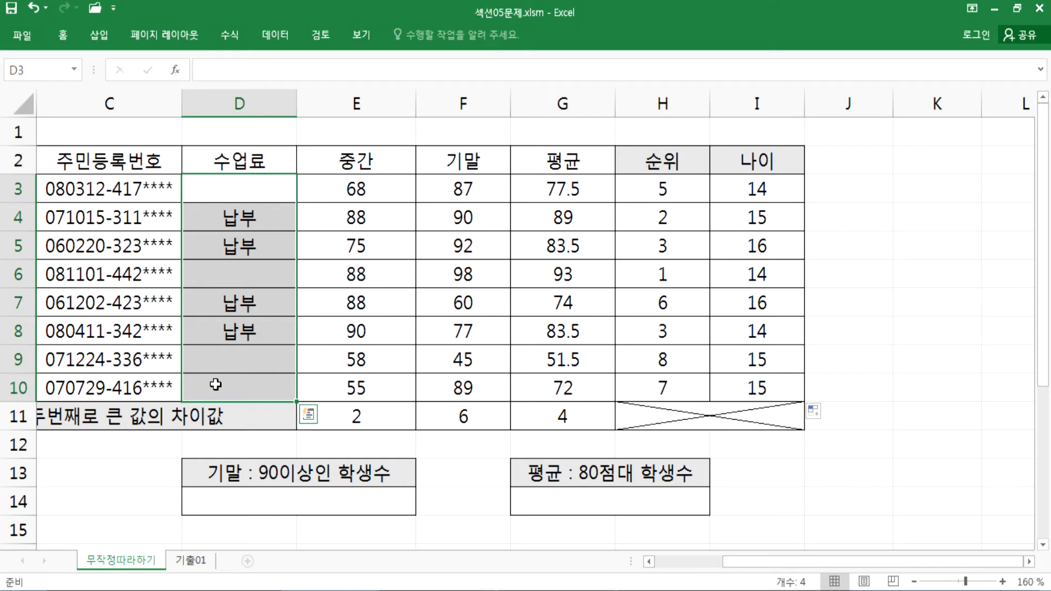
scroll(215, 384, "left", 2)
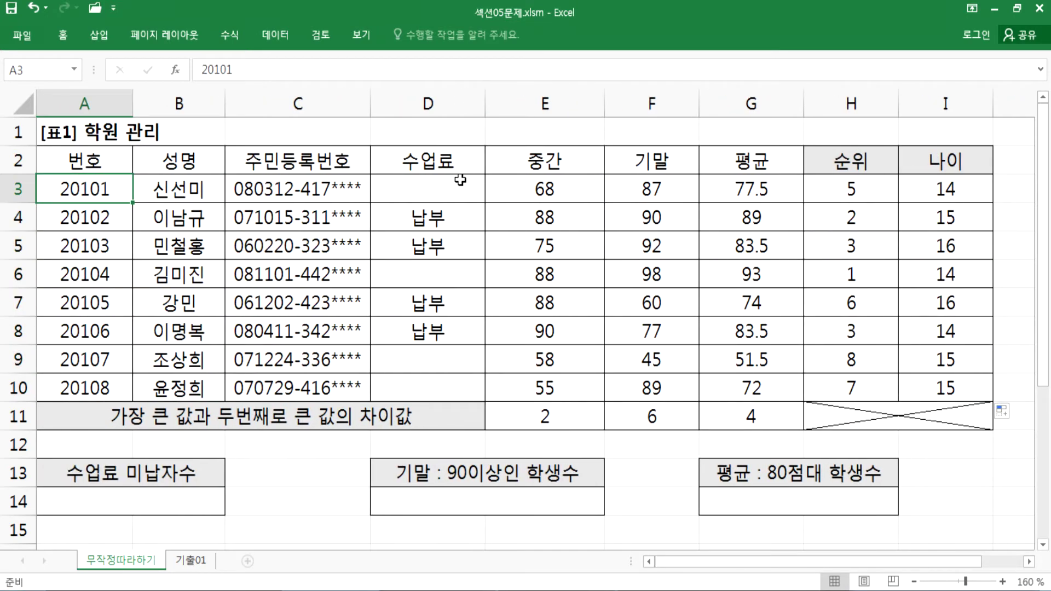
left_click(456, 180)
left_click_drag(447, 234, 434, 383)
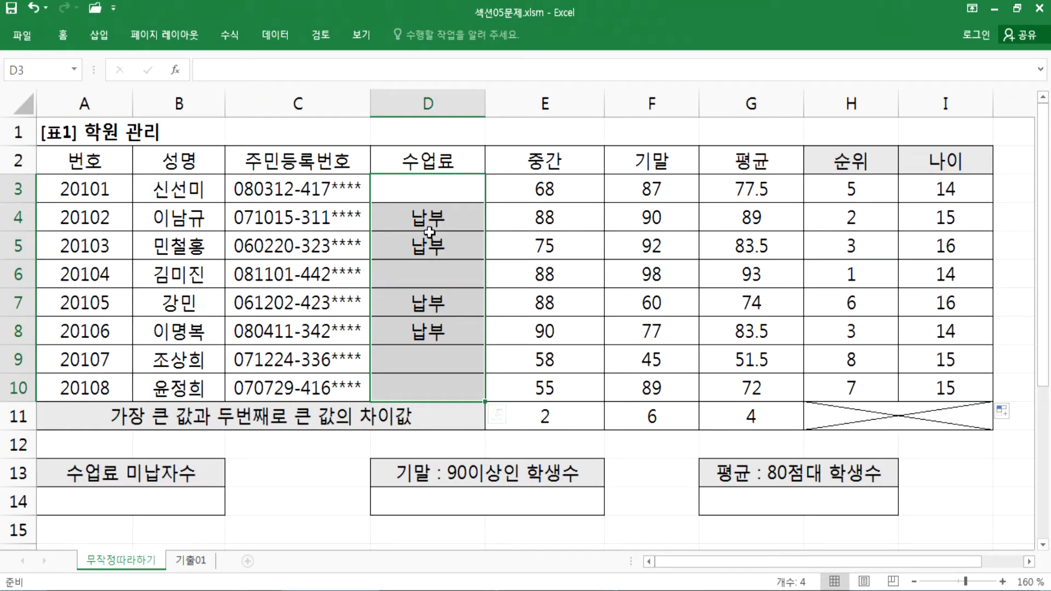
left_click(428, 190)
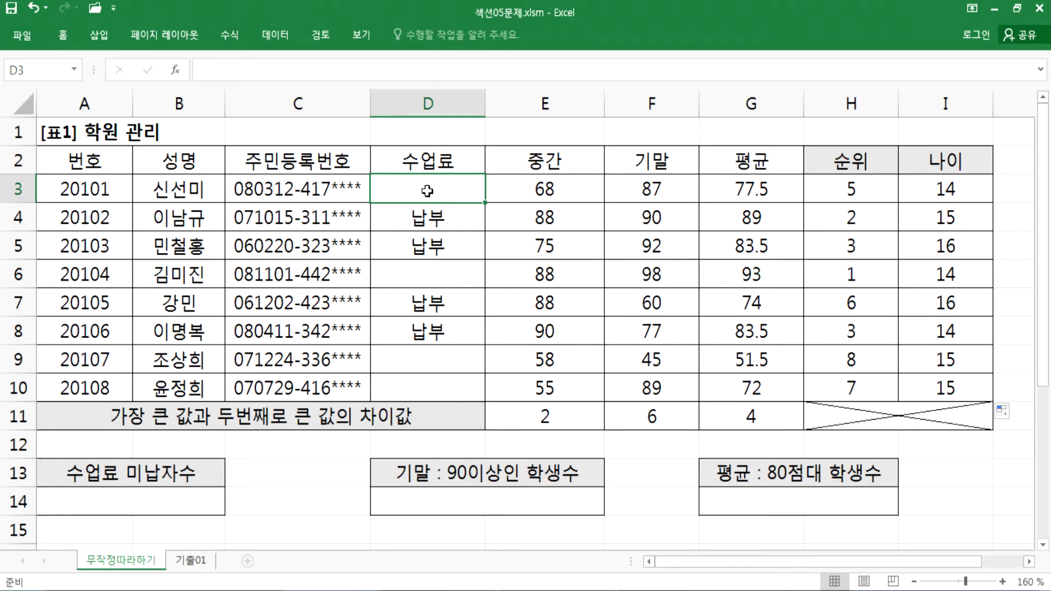
Step: Switch to the Notepad notes and complete the problem line as 문제4) 수험료 대금의 미납자수를 계산
key("alt+Tab")
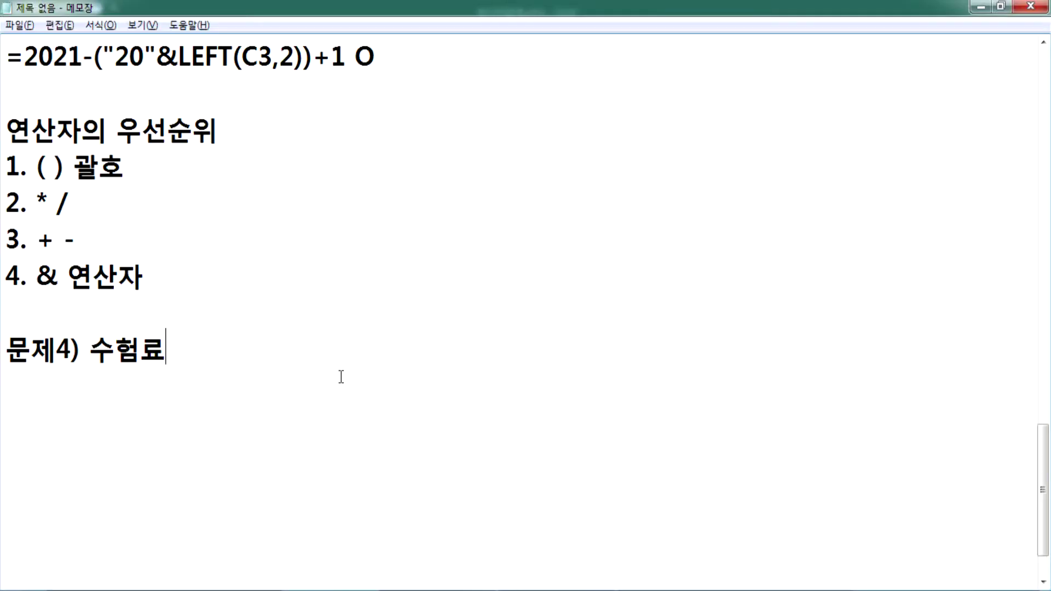
type("대금의 ㄴ")
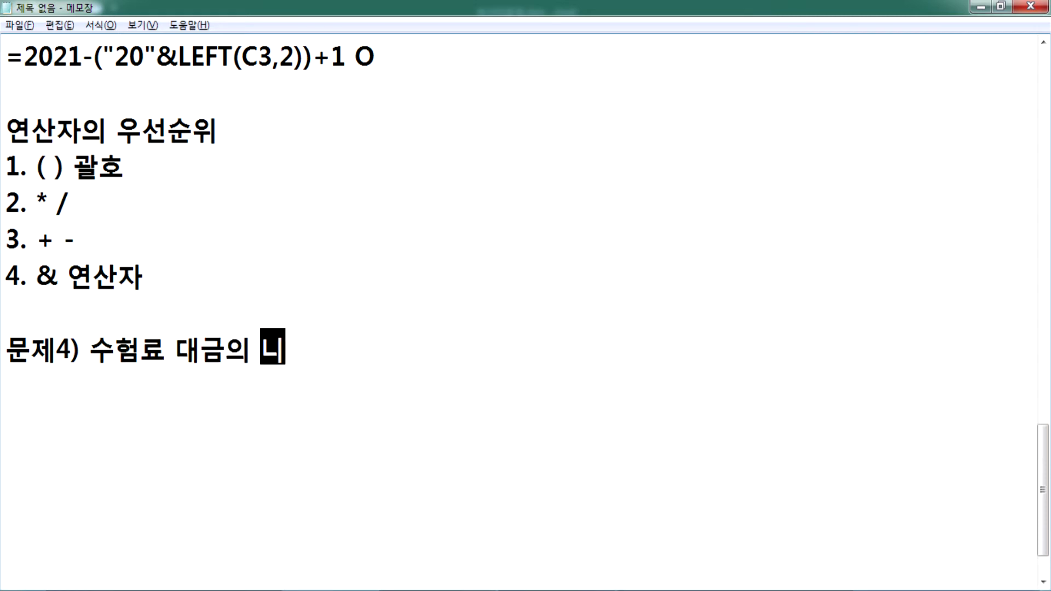
key("BackSpace")
type("미납자수를")
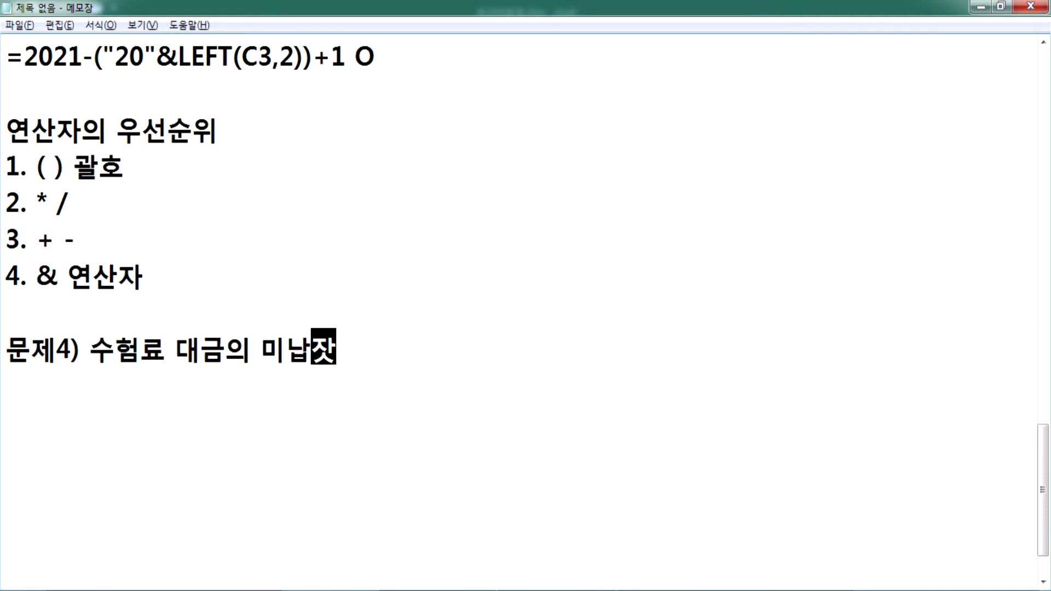
type(" 계산")
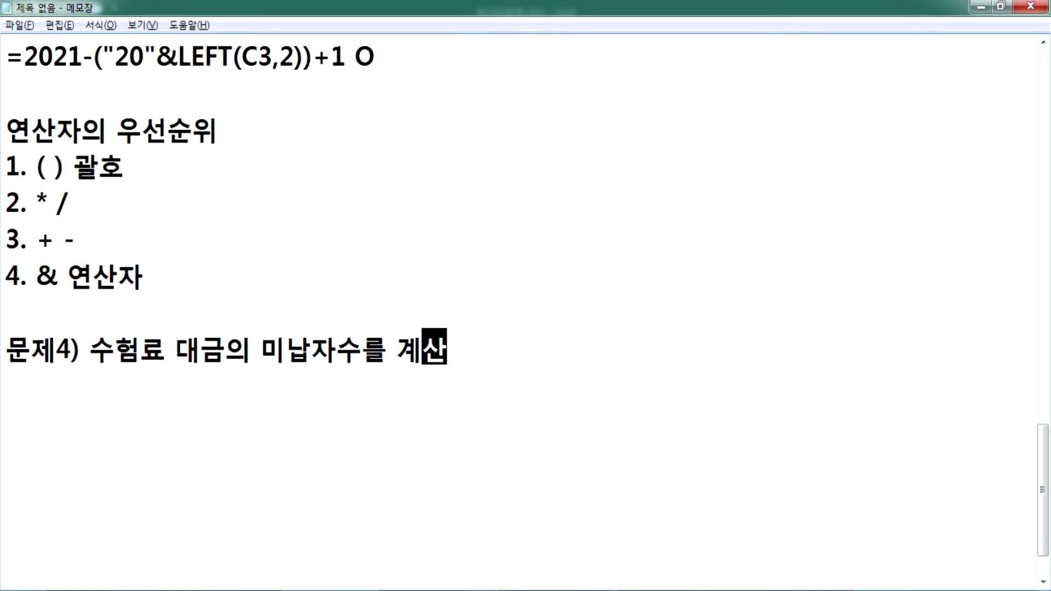
Step: Add the line 빈 칸이 미납자임 below the 문제4 heading and start a new line
key("Return")
type("바")
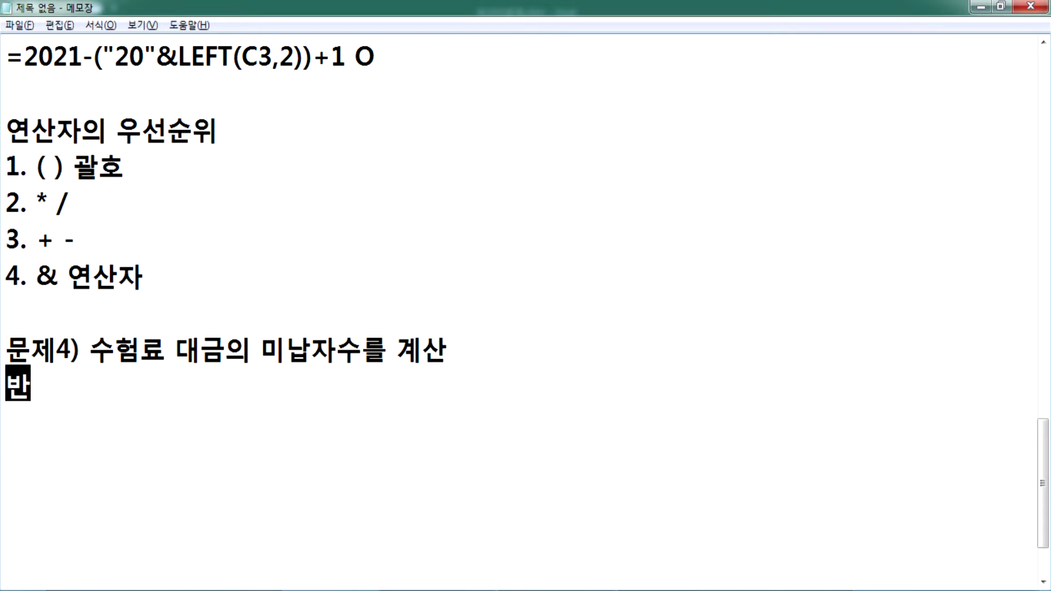
key("BackSpace")
type("빈 칸이 ㄴ")
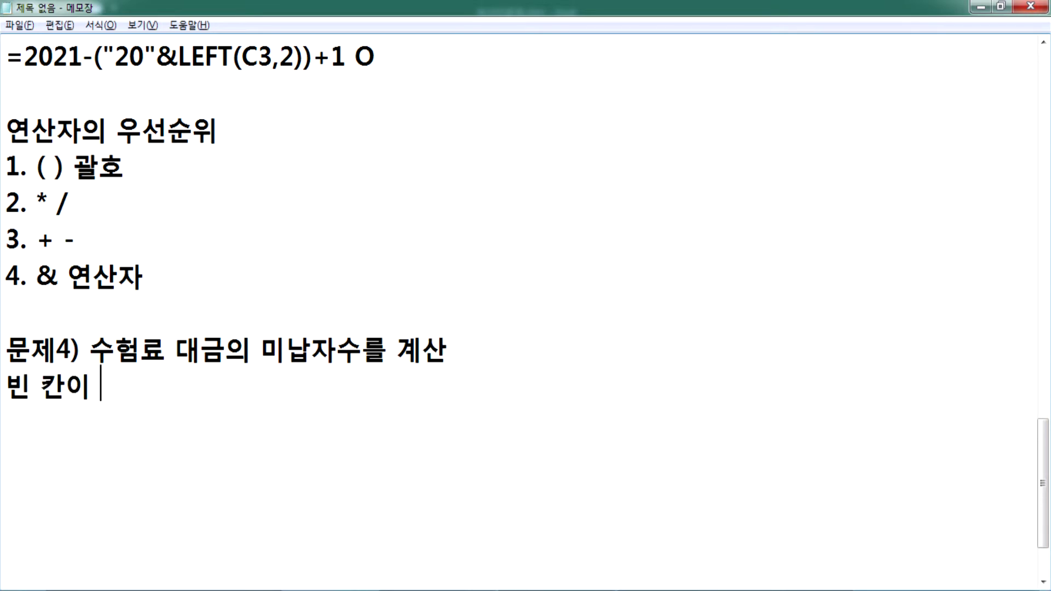
key("BackSpace")
key("BackSpace")
type("미납장")
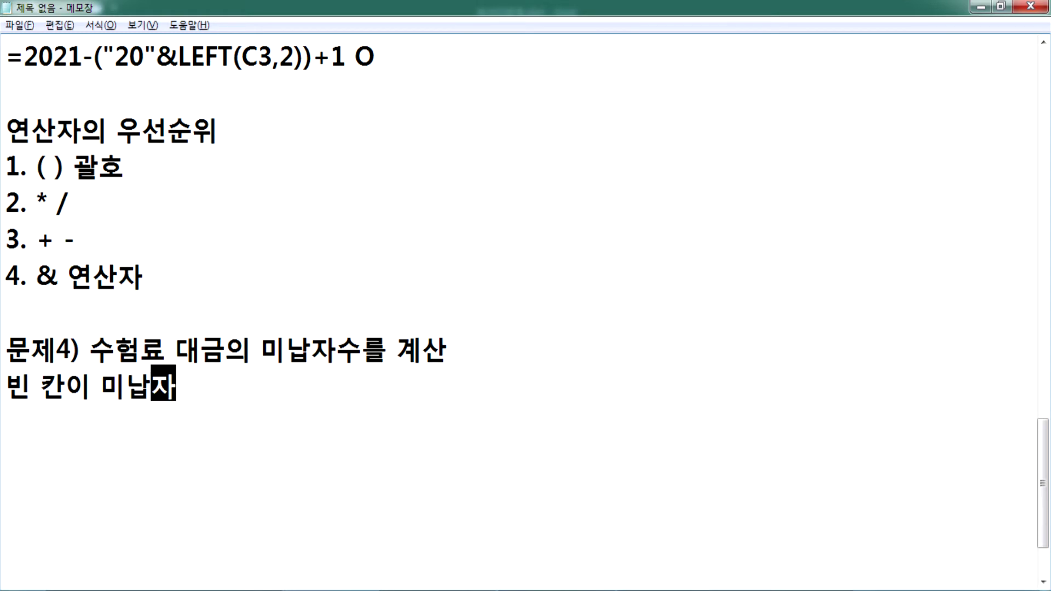
type("임")
key("Return")
Step: Switch to the Excel workbook and point out the blank 수업료 cells D6 and D3
key("alt+Tab")
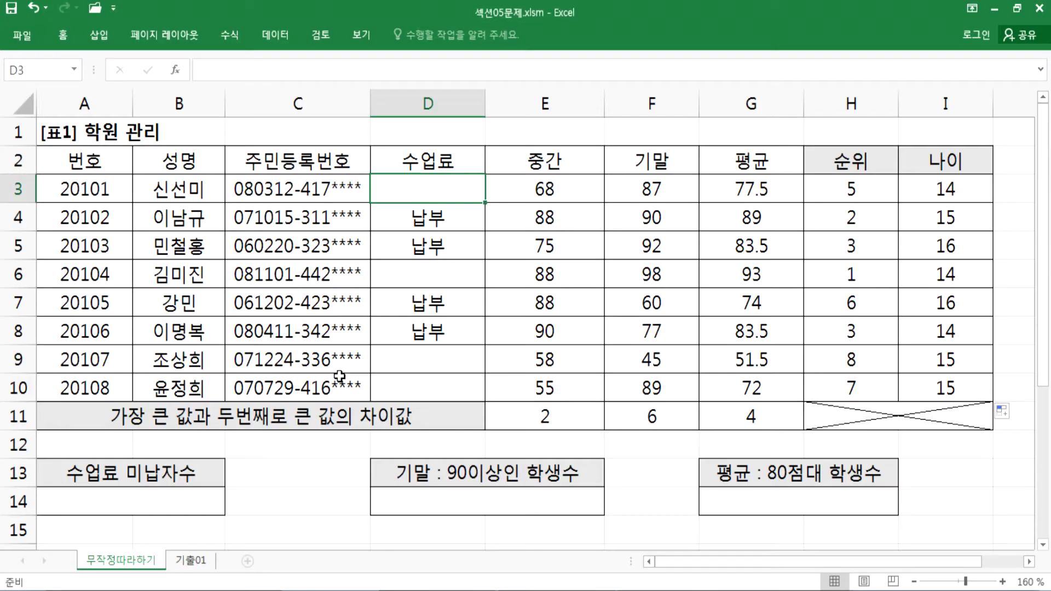
left_click(414, 282)
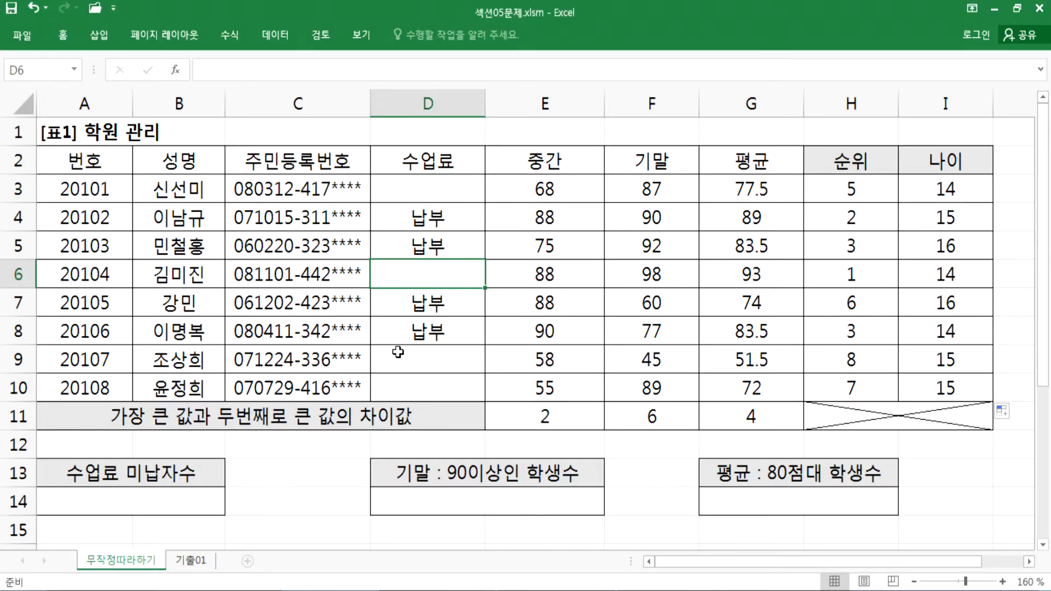
left_click(416, 186)
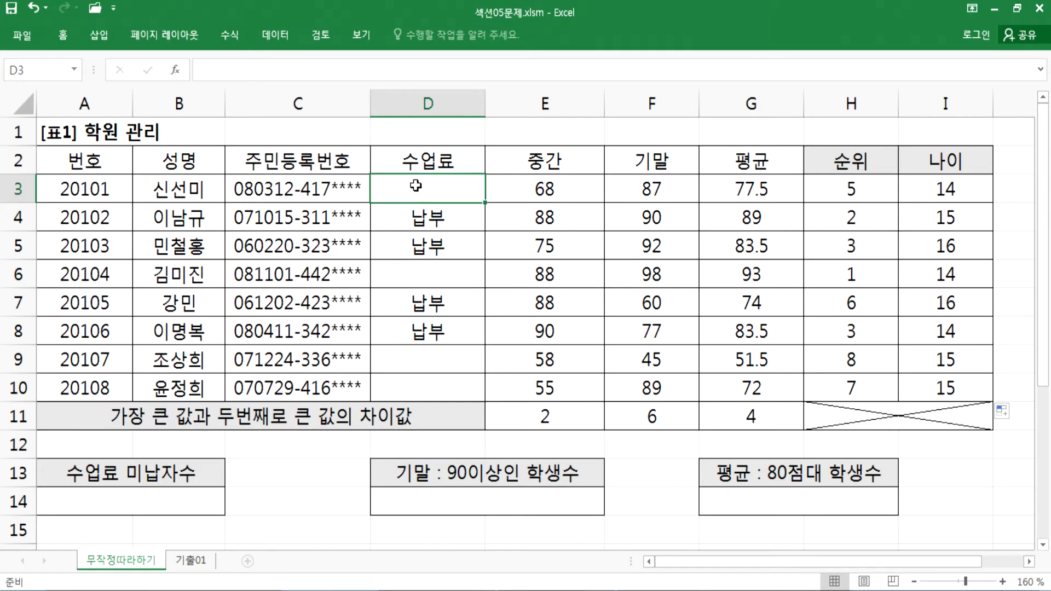
Step: Switch to the Notepad notes, add the line COUNT, COUNTA, COUNTBLANK 함수중에서 알맞은 함수를 사용하세요. and highlight its three function names
key("alt+Tab")
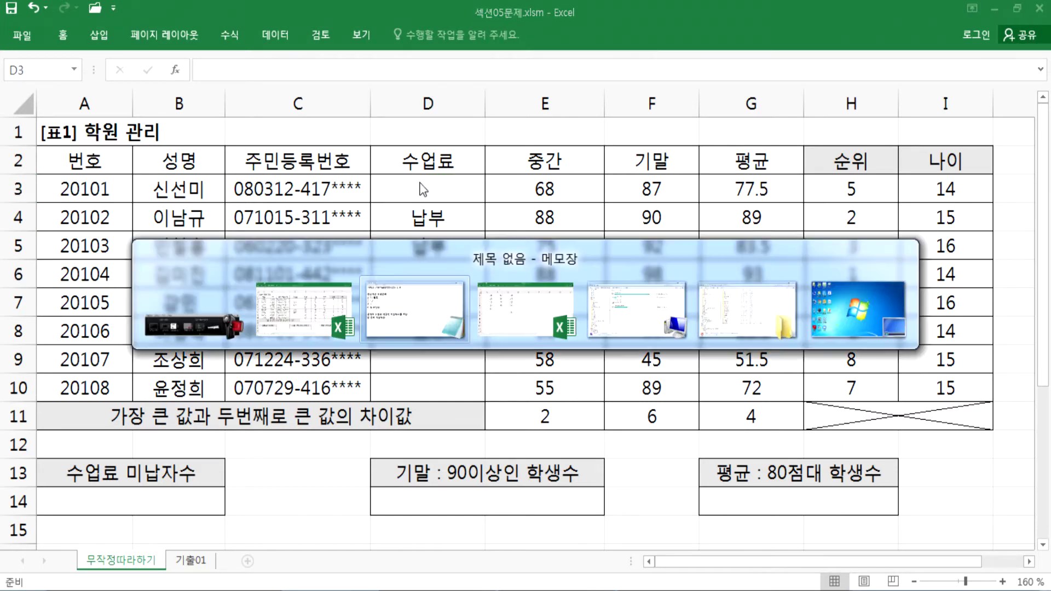
type("COU")
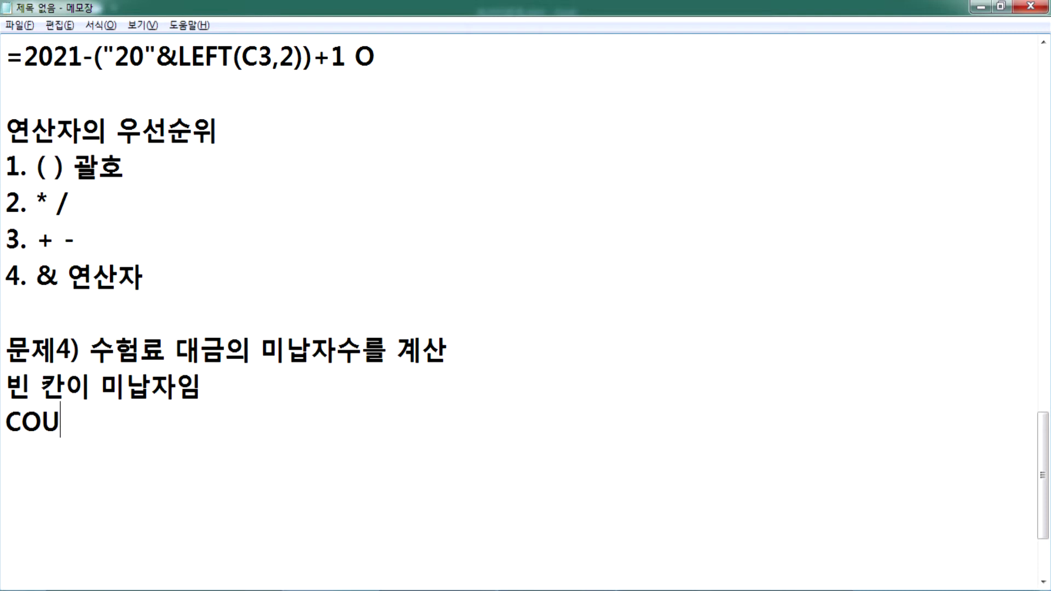
type("NT, C")
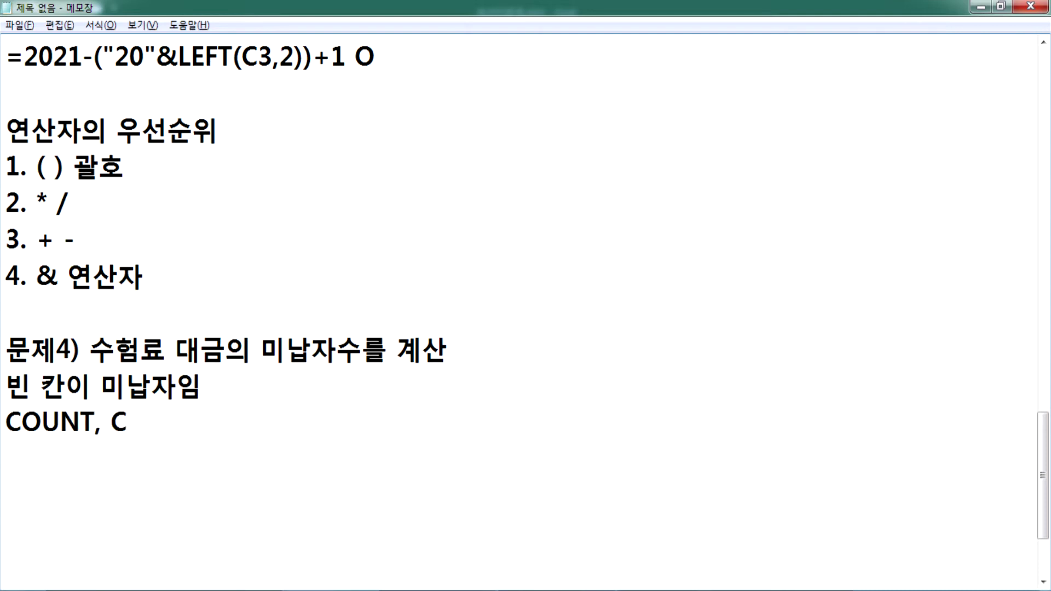
type("OUNTA, ")
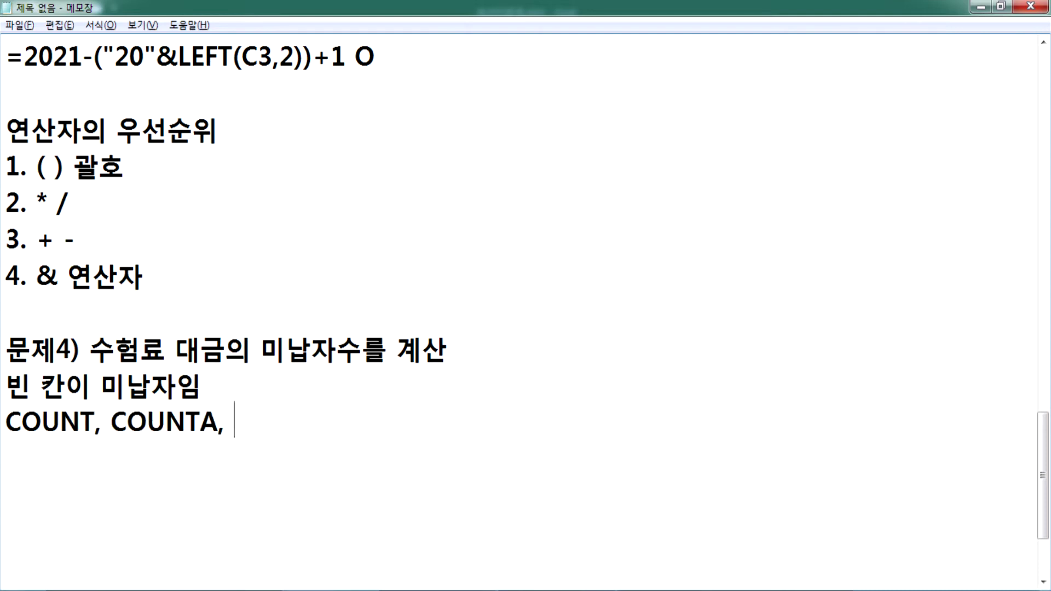
type("COUNT")
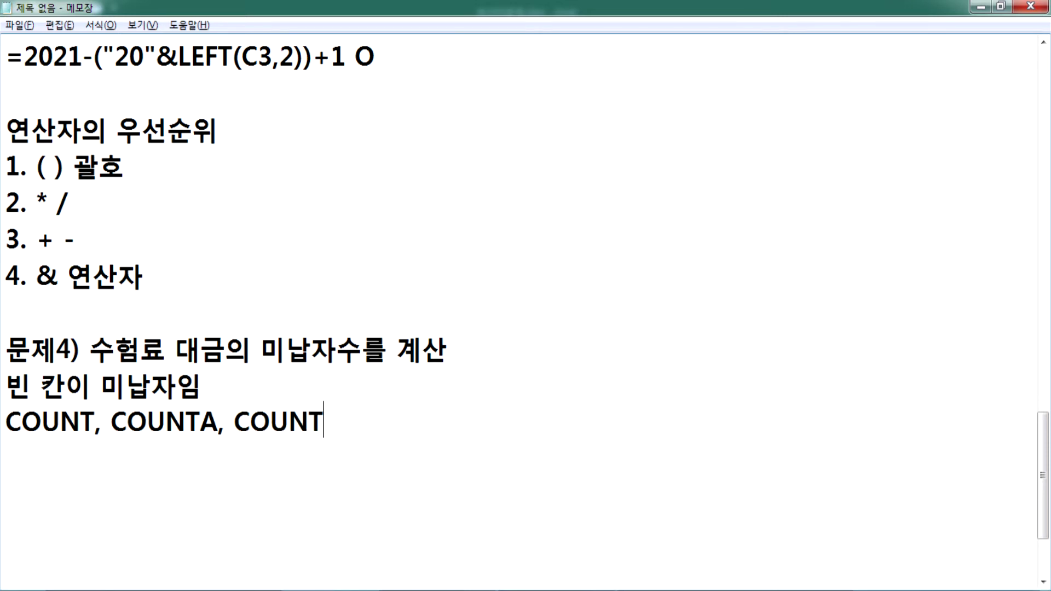
type("BLANK 함수")
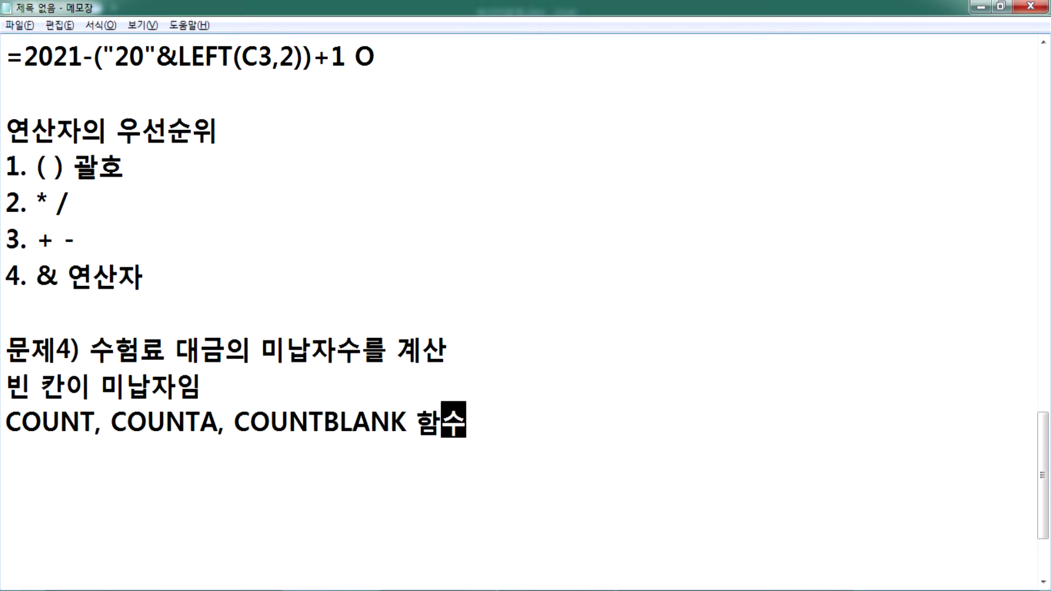
type("중ㅇ에서 알맞은 ㅎ함수를 사용하세요.")
key("Return")
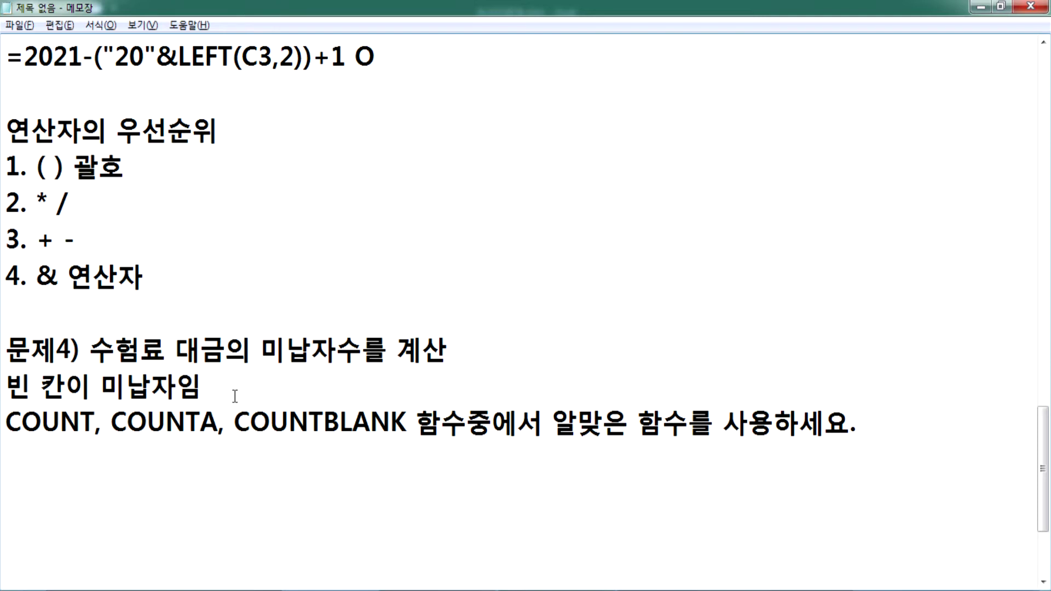
left_click_drag(23, 419, 521, 425)
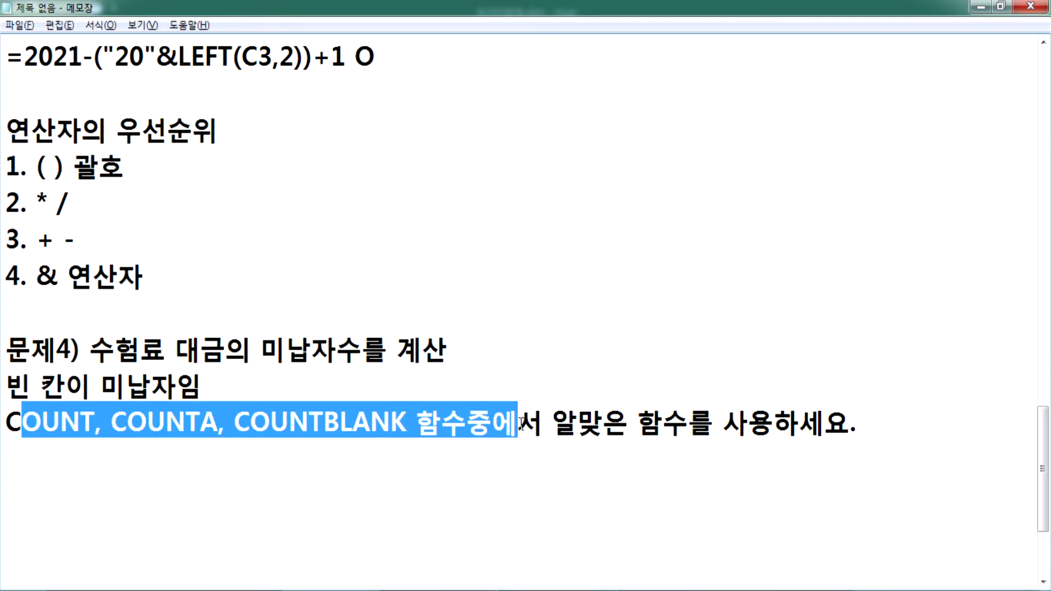
left_click(44, 424)
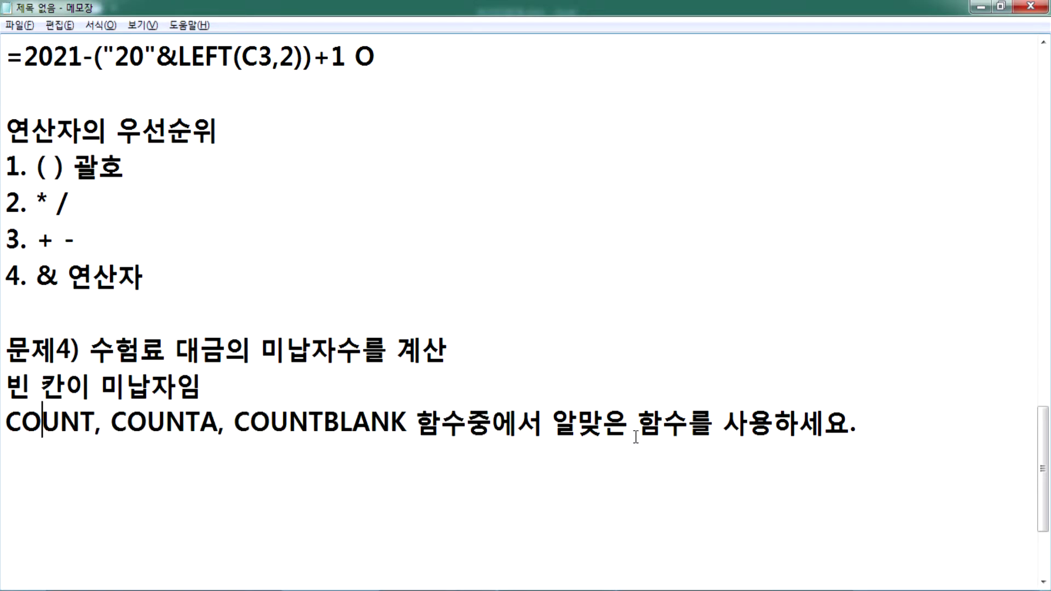
left_click_drag(8, 426, 407, 426)
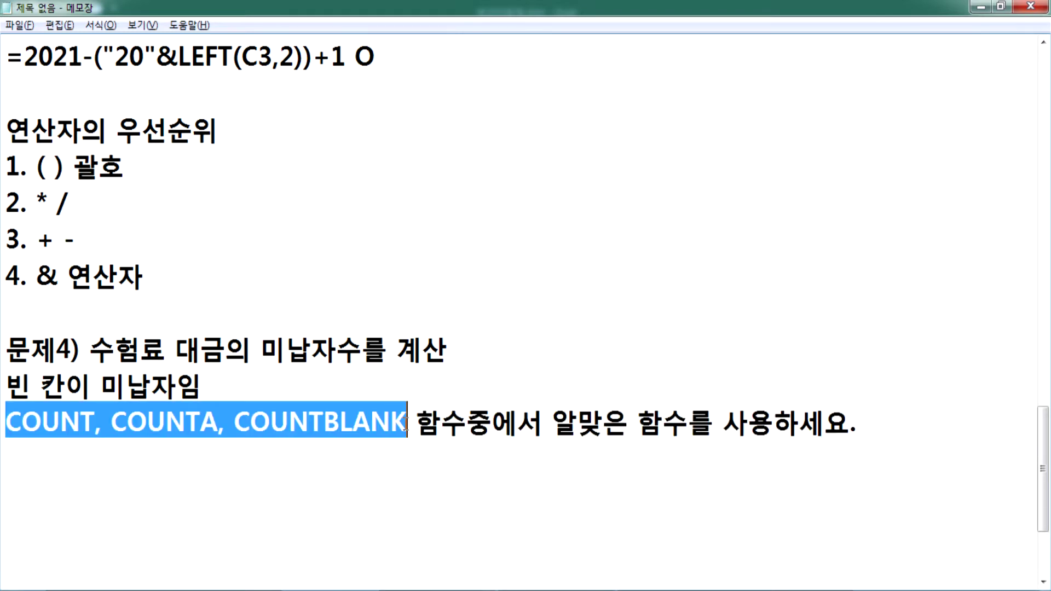
Step: Leave a blank line below the instruction and add the note =COUNT(범위) : 범위중에서 숫자만의 개수
left_click(280, 448)
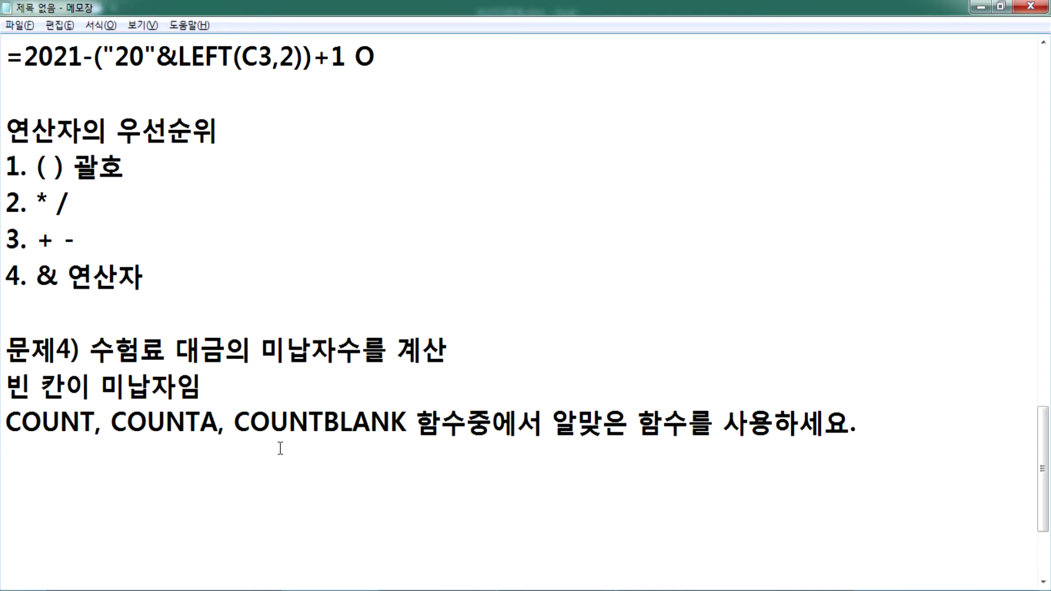
scroll(281, 448, "down", 1)
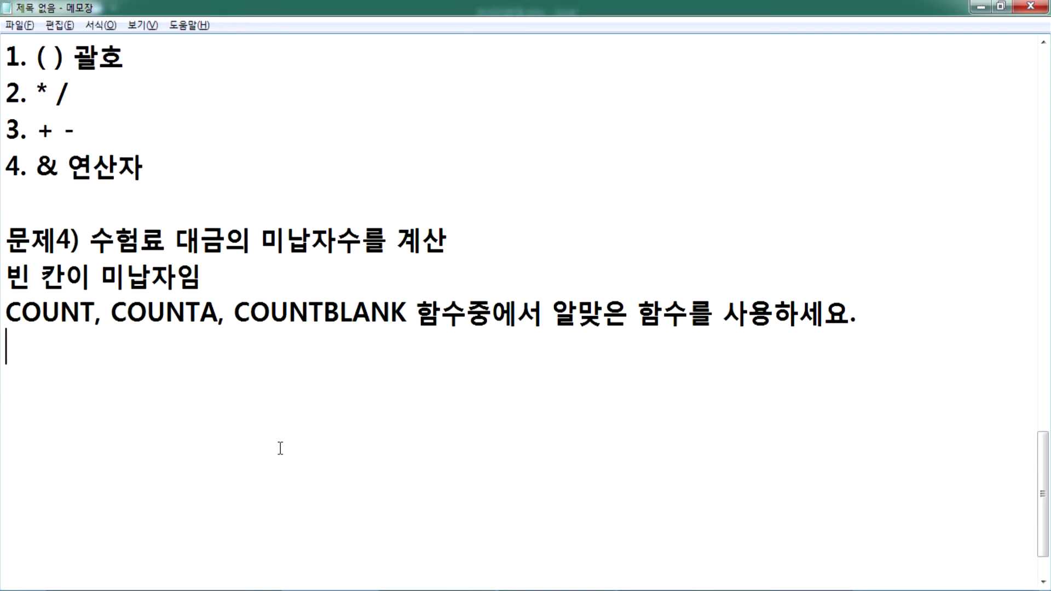
key("Return")
type("=COUNT(")
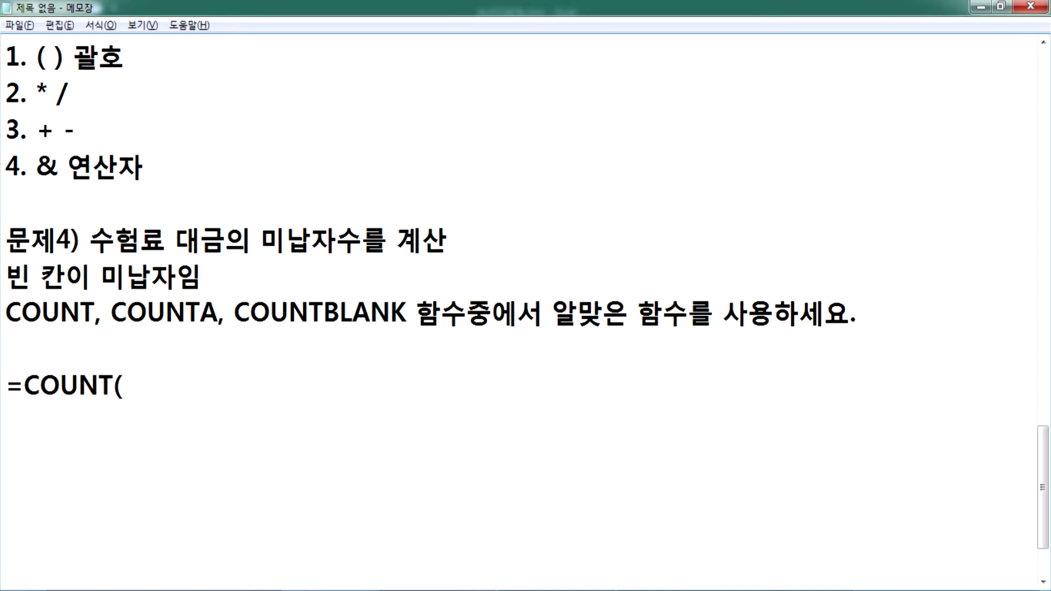
type("범위) : 버")
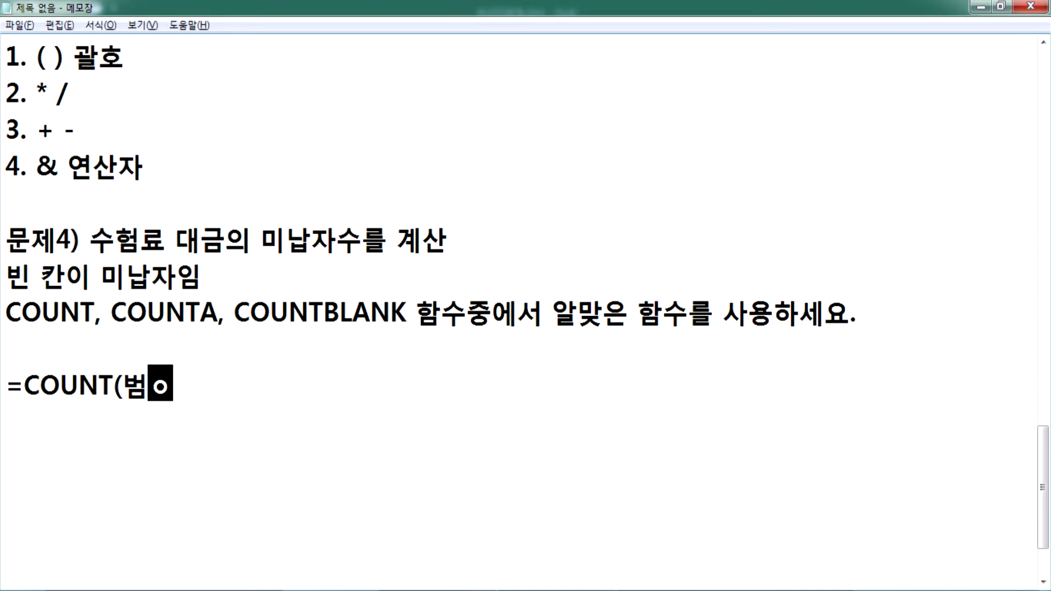
type("ㅁ위중에서 숫ㅈ")
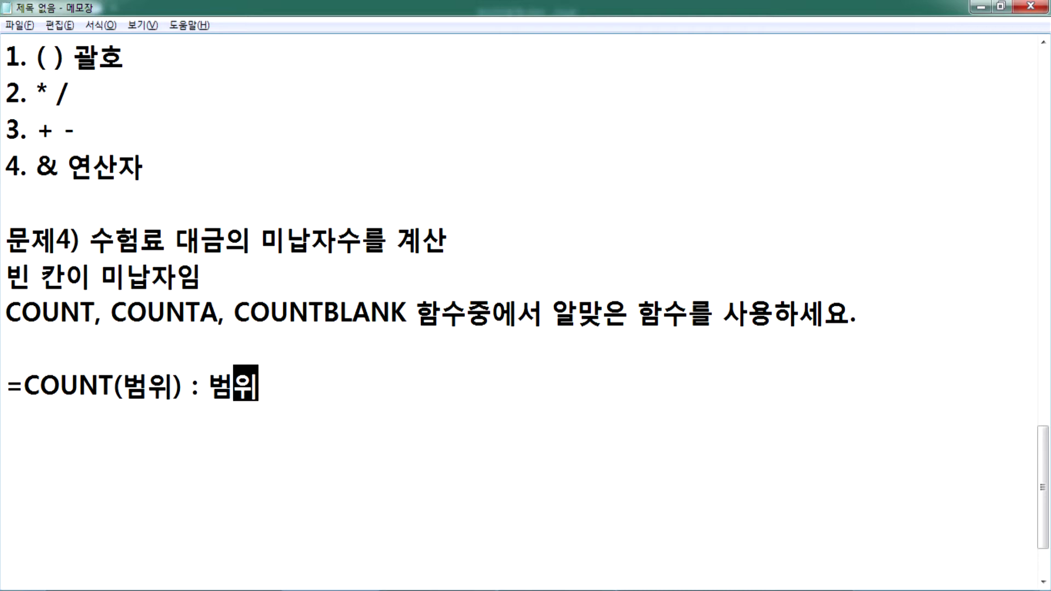
type("ㅏ만의 개수")
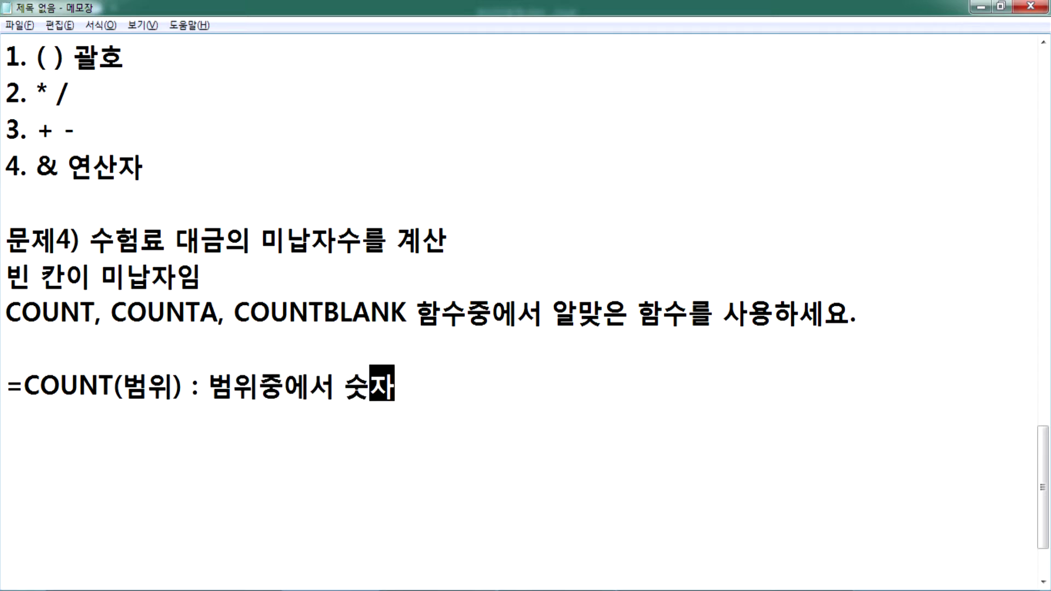
key("Return")
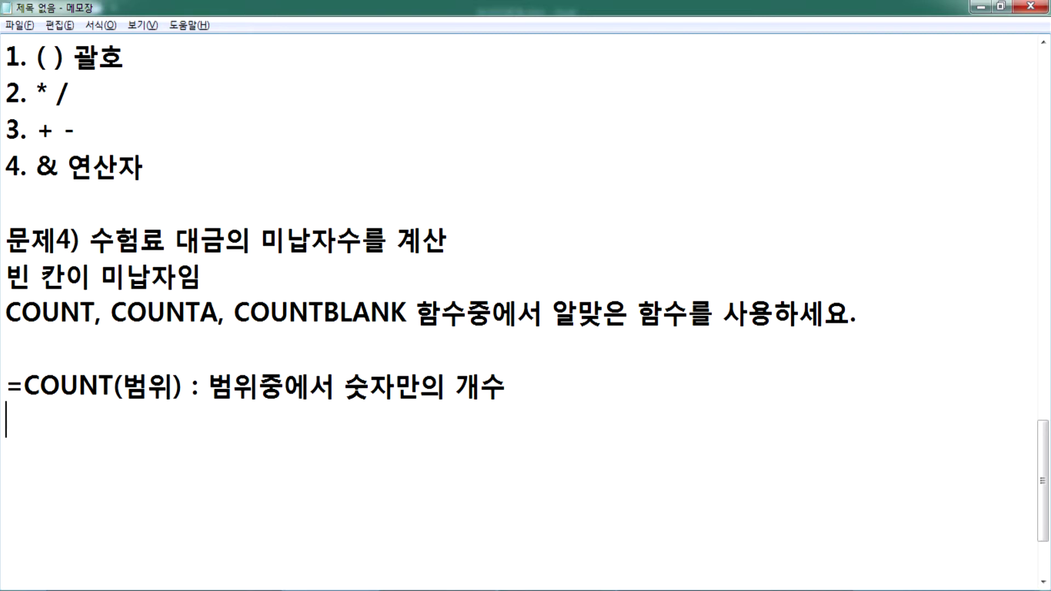
Step: Add the note =COUNTA(범위) : 범위중에서 비어있지 않은 개수 below the COUNT line
type("=COU")
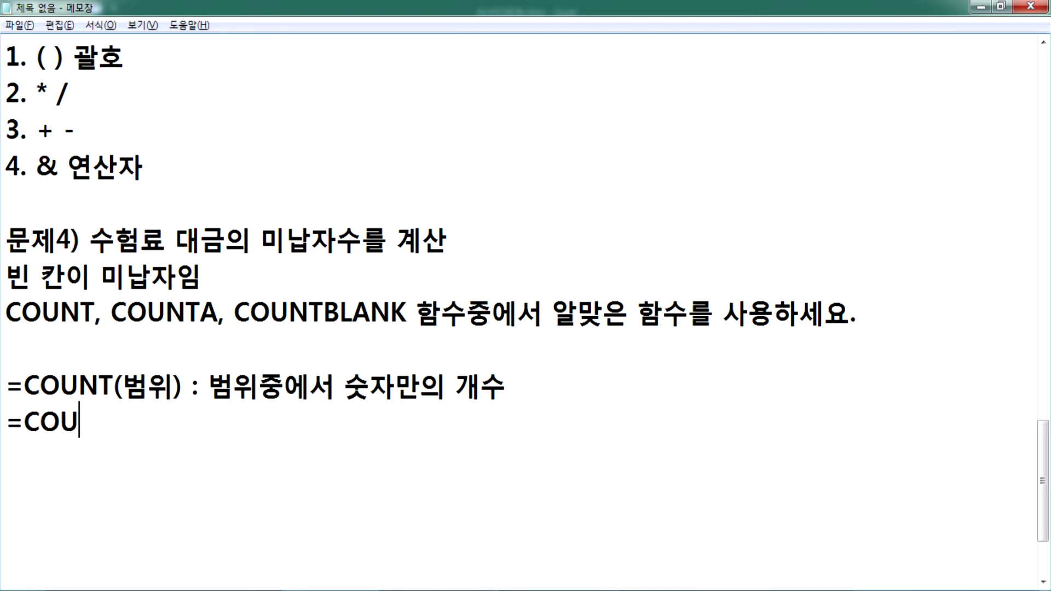
type("NTA")
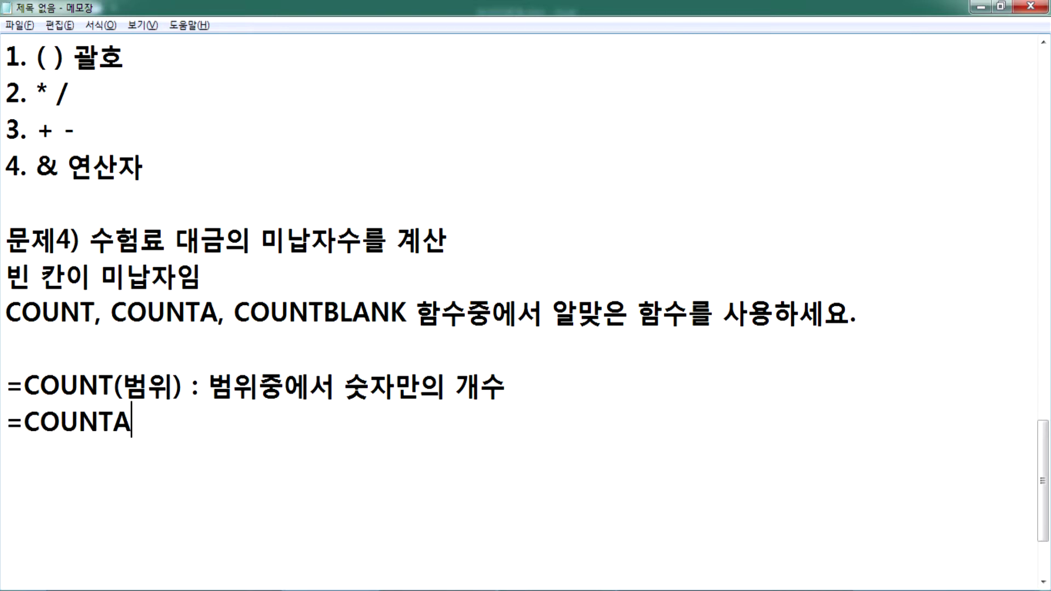
type("(범위")
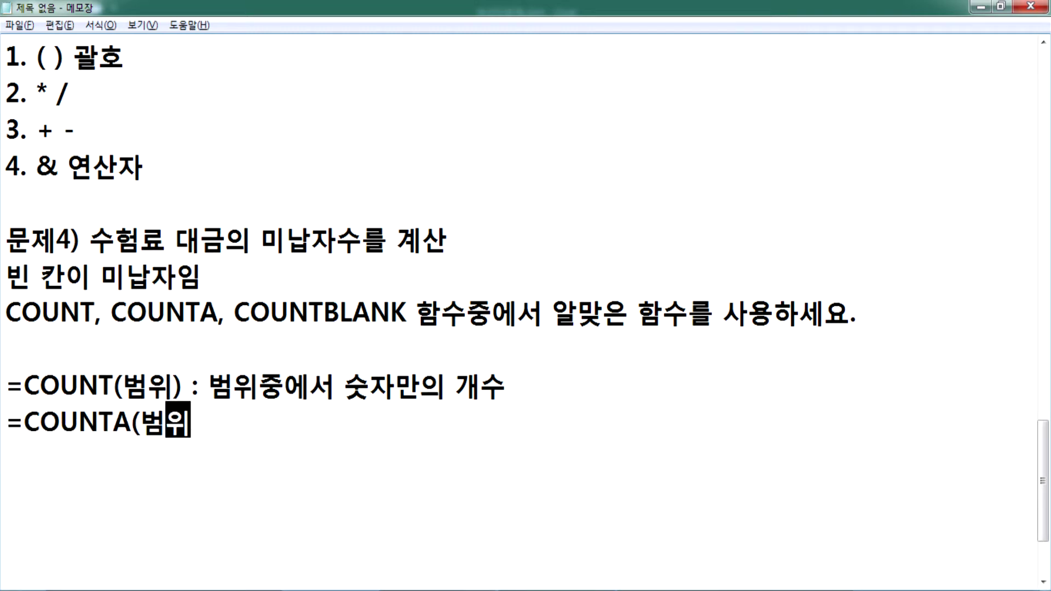
type(") : 범위")
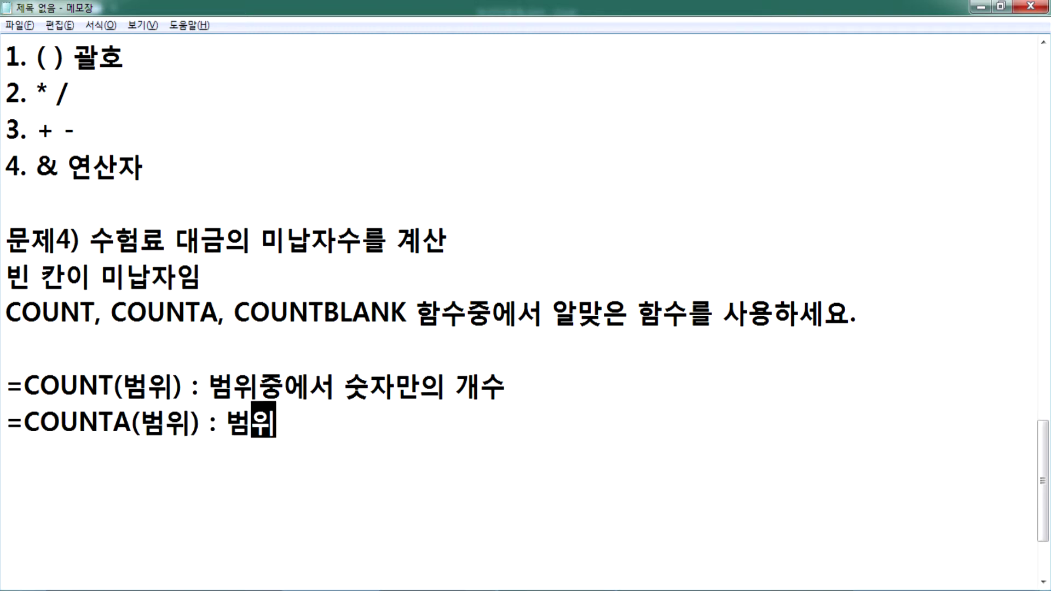
type("중ㅇㅔ서 ")
type("빈")
key("BackSpace")
type("어있지 않은 개수")
key("Return")
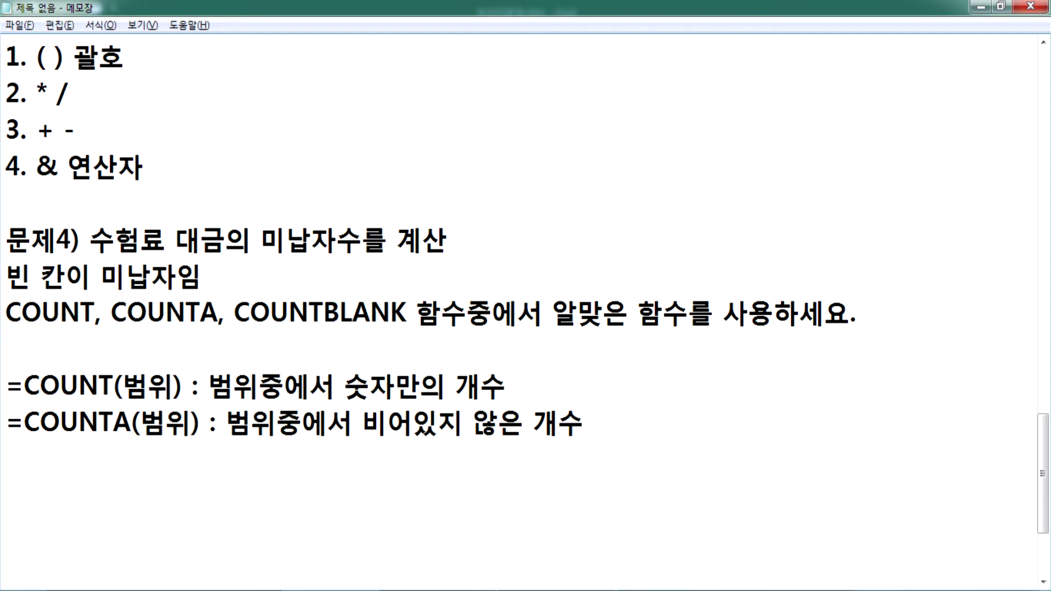
Step: Add the note =COUNTBLANK(범위) : 범위중에서 비어있는 개수 below the COUNTA line
type("=COUNTBLANK(")
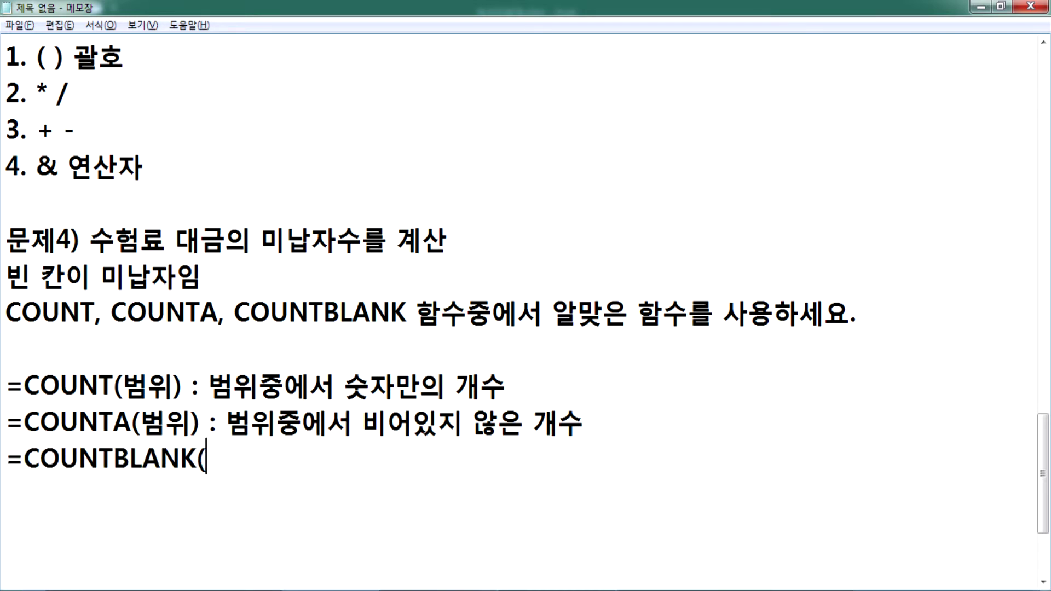
type("범위) : 범위중에서")
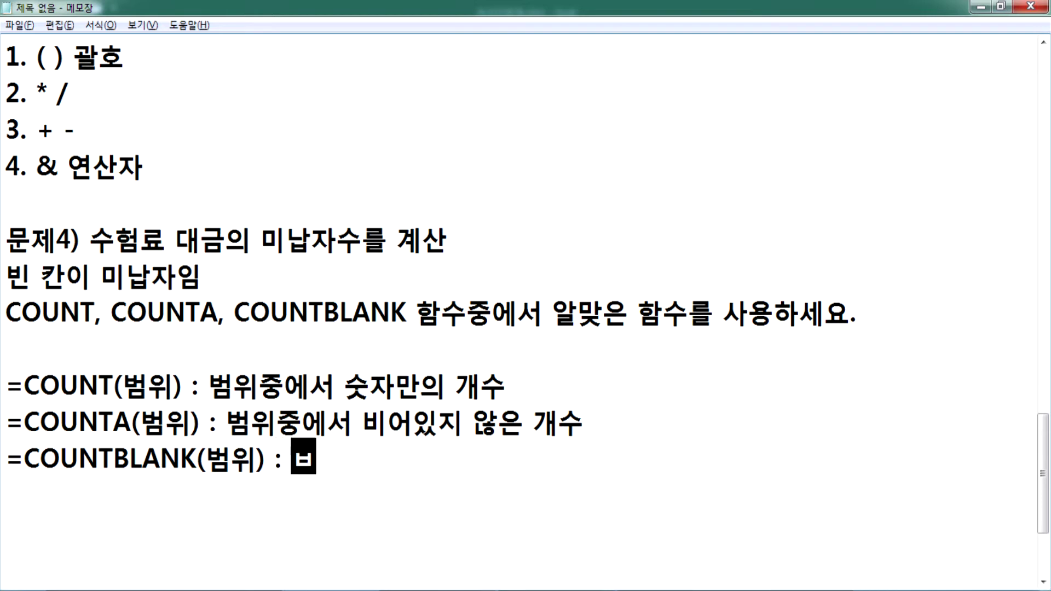
type(" 빙")
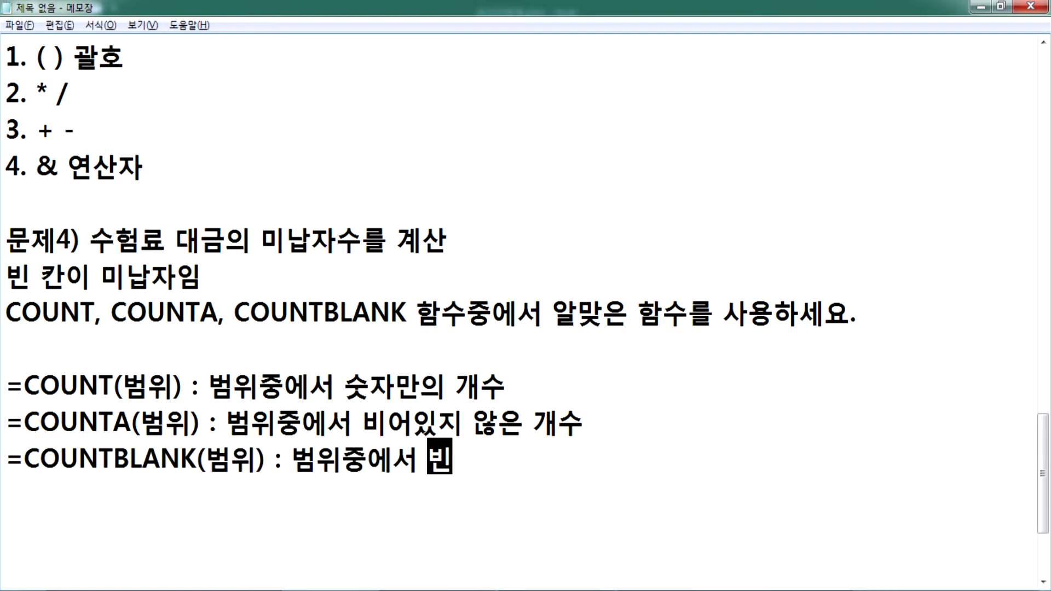
type("어")
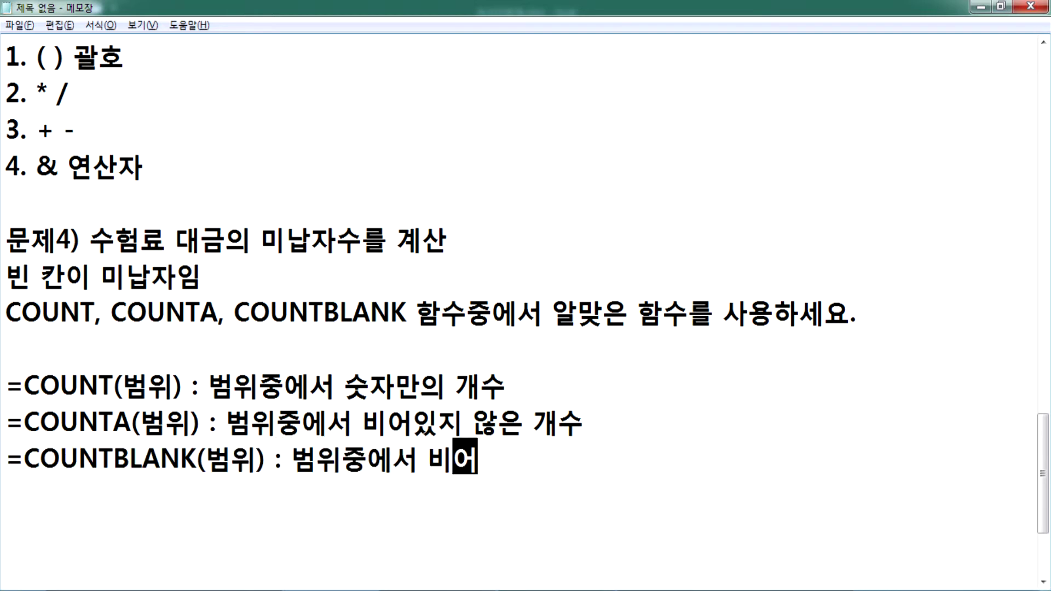
type("있는 개수")
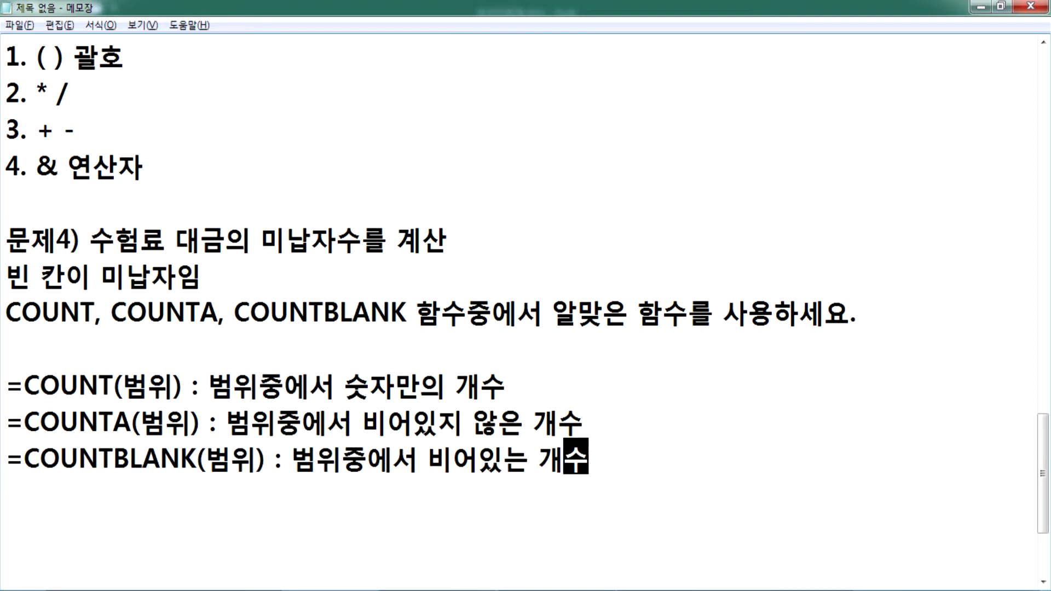
key("Return")
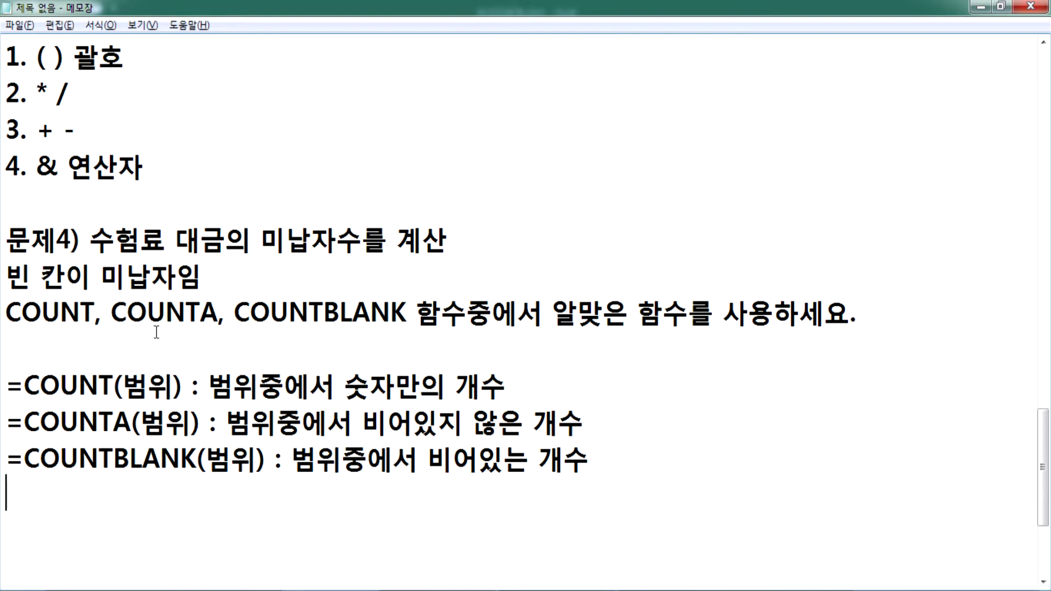
left_click(235, 313)
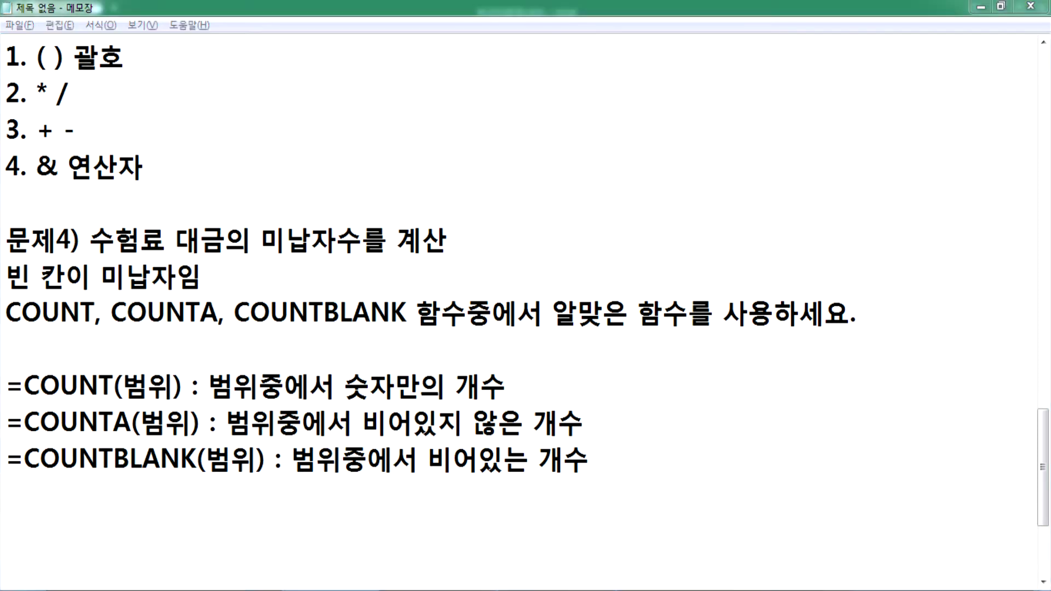
Step: Switch to the Excel workbook and select answer cell A14 under the 수업료 미납자수 heading
key("alt+Tab")
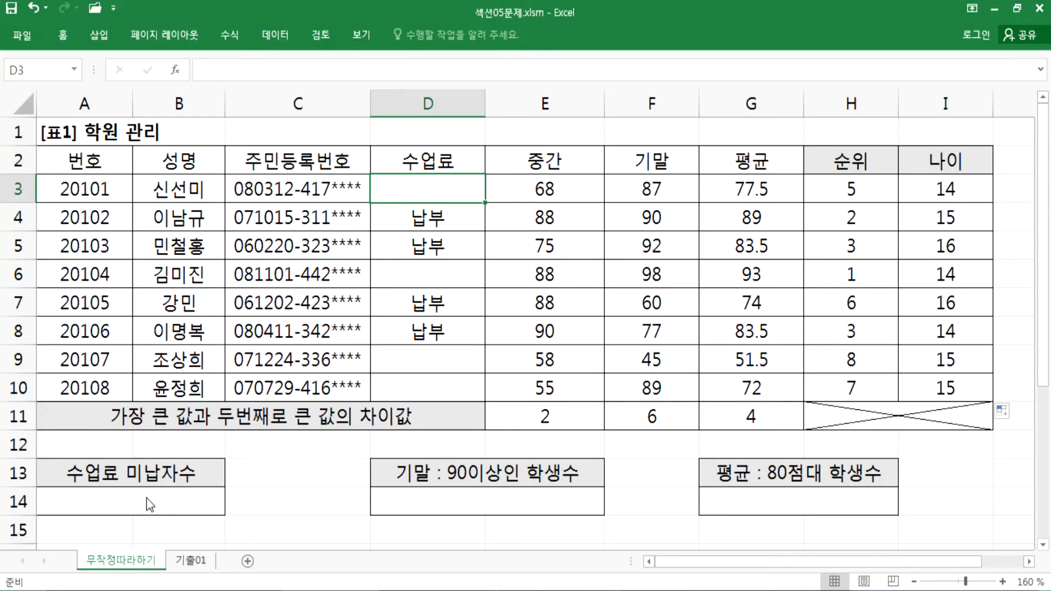
left_click(306, 526)
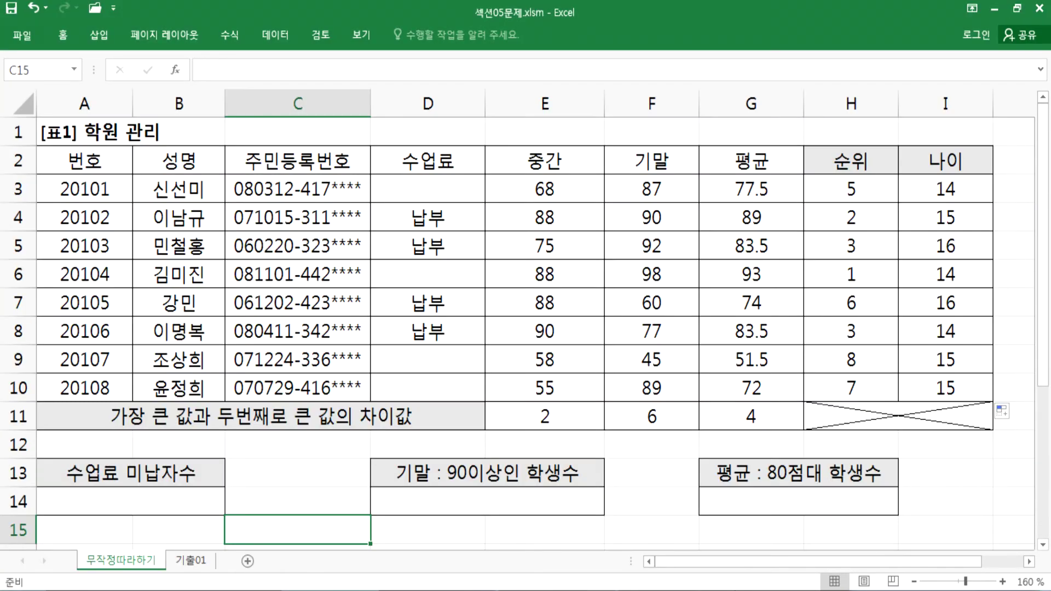
left_click(121, 487)
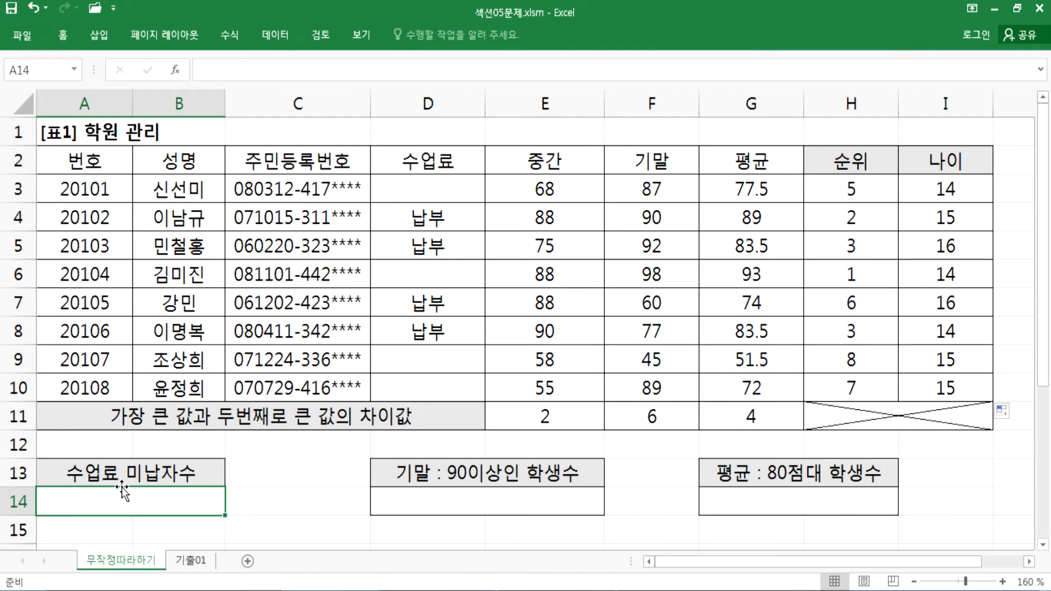
type("=")
key("Escape")
scroll(185, 475, "down", 2)
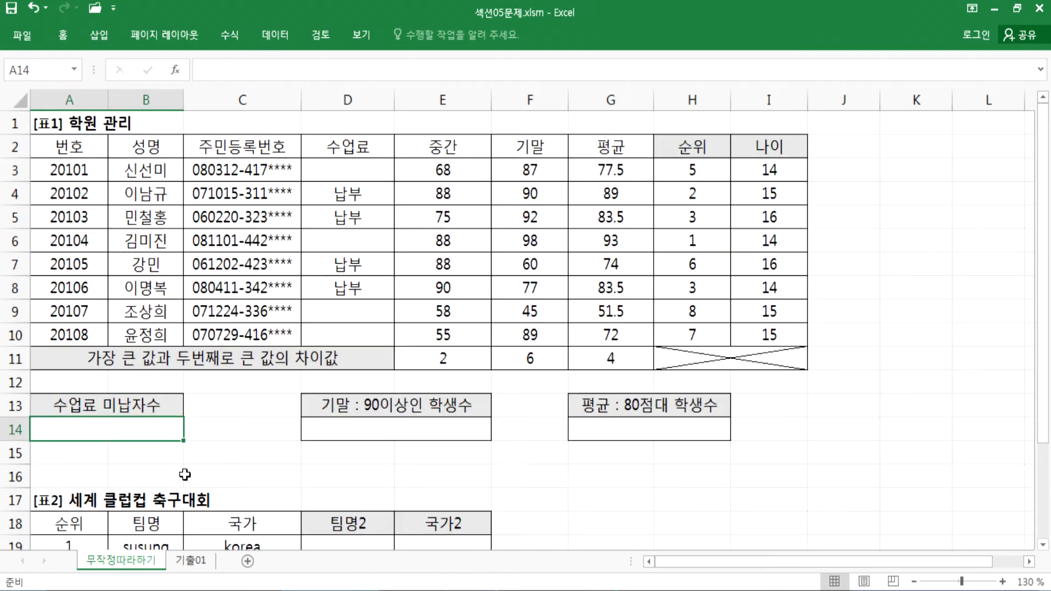
Step: Start a formula in cell A14 with the COUNTBLANK function
type("=CPO")
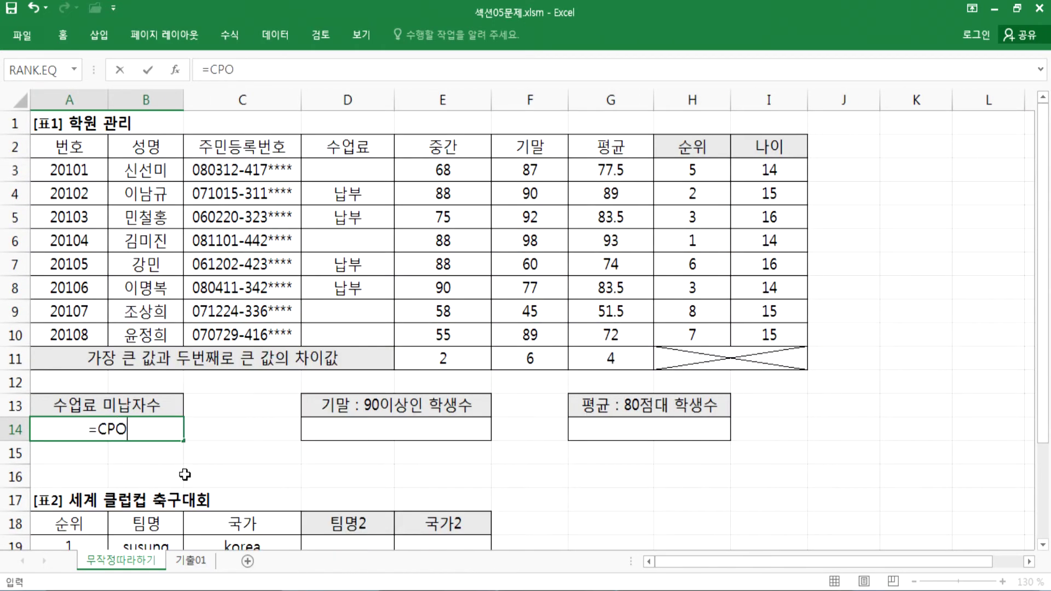
key("BackSpace")
key("BackSpace")
type("I")
key("BackSpace")
type("O")
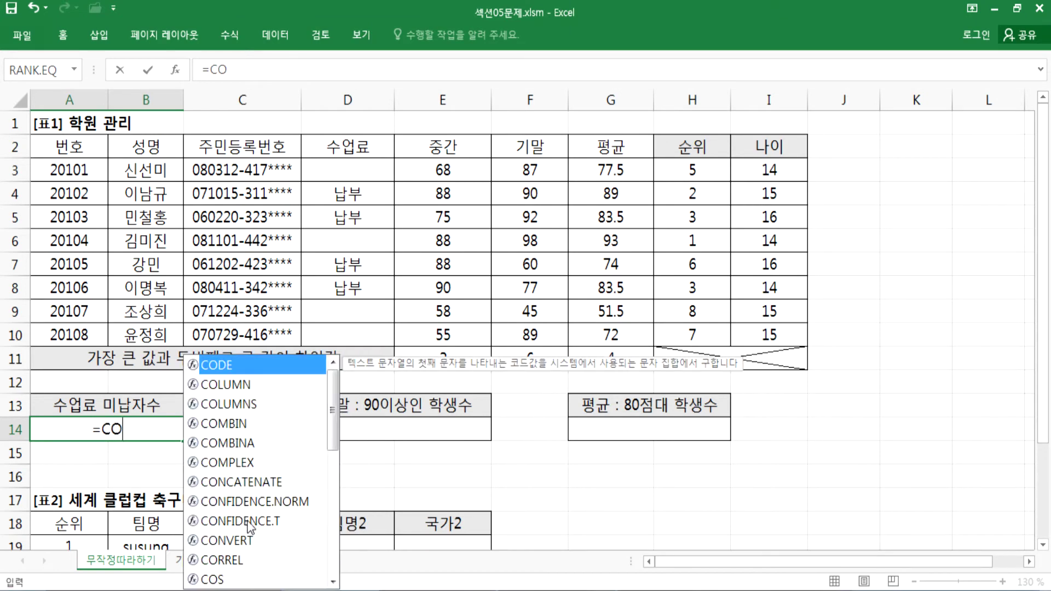
type("UN")
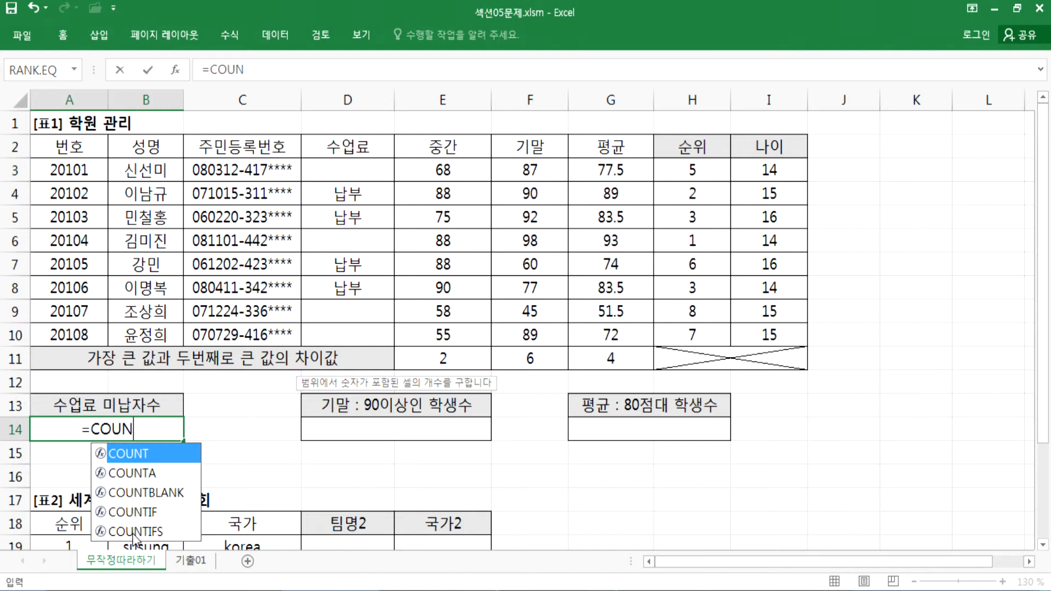
left_click(156, 493)
double_click(156, 492)
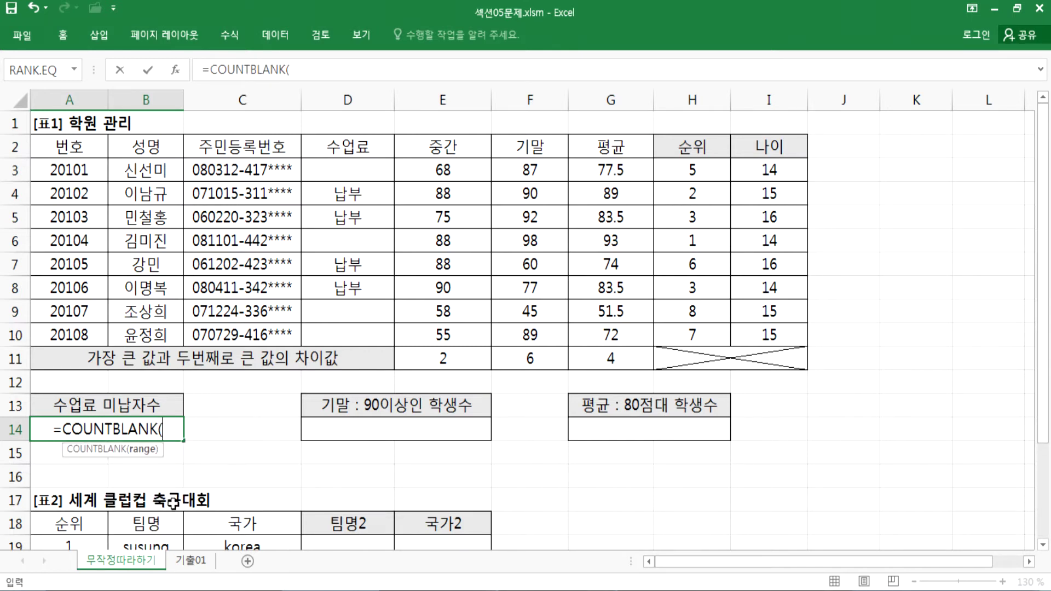
Step: Complete the A14 formula as =COUNTBLANK(D3:D10) over the 수업료 column, enter it and reselect the cell
key("BackSpace")
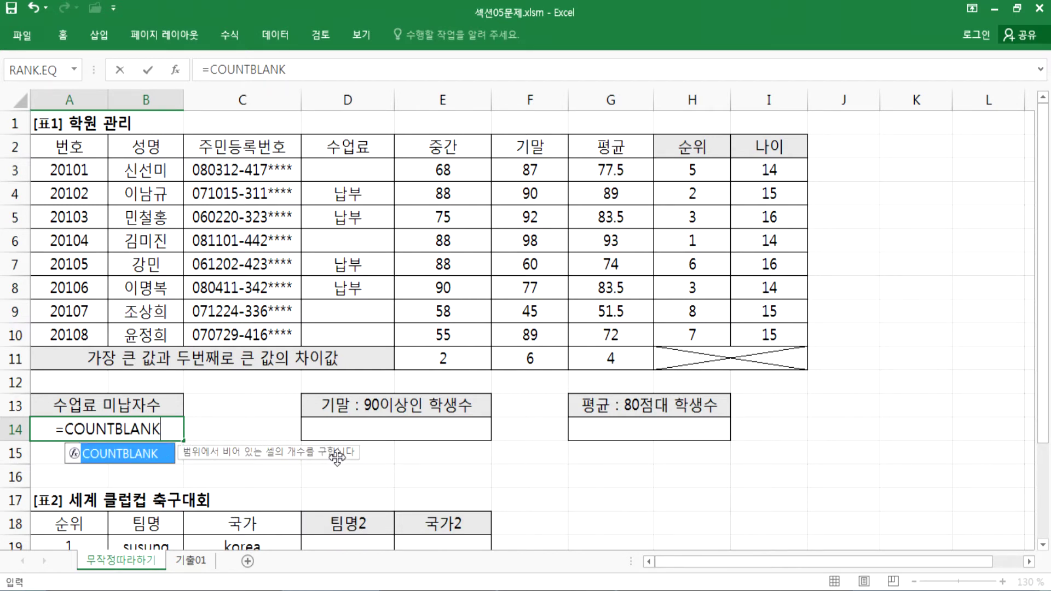
type("(")
left_click(343, 180)
left_click_drag(343, 181, 345, 329)
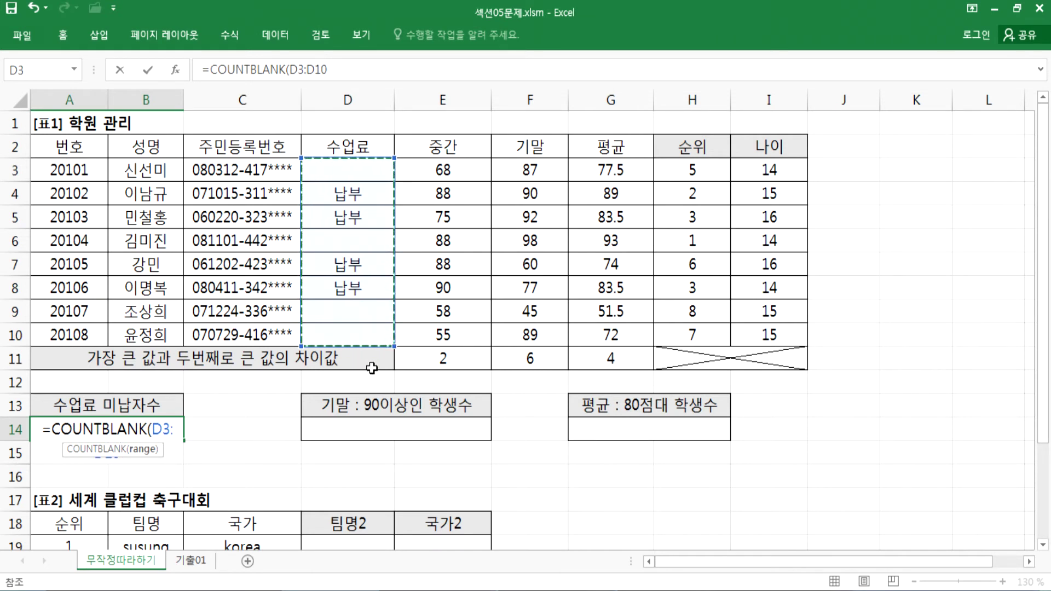
key("Return")
left_click(144, 424)
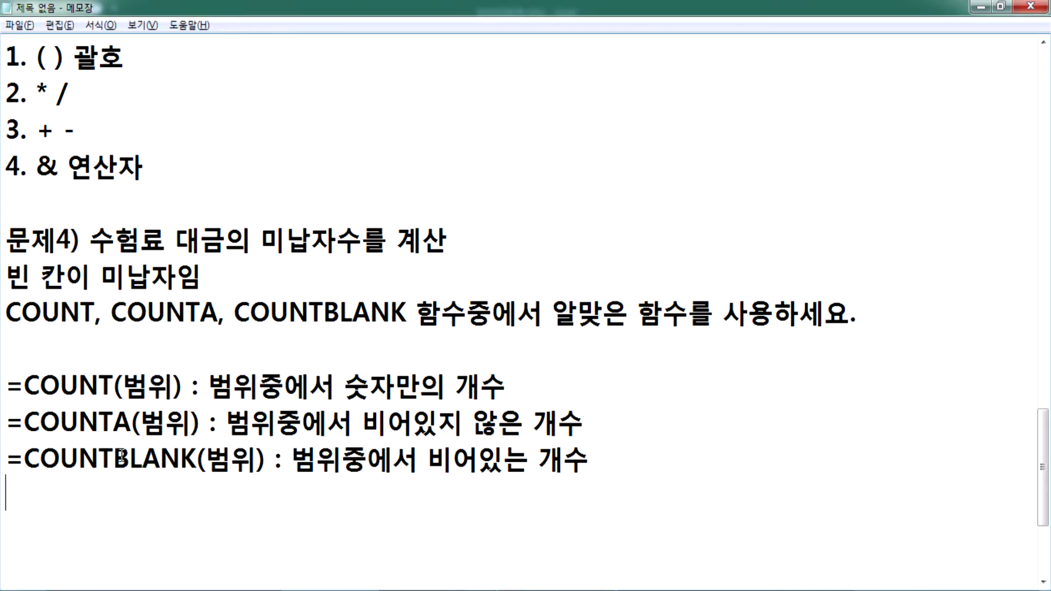
Step: Review the COUNTA and COUNTBLANK lines in the Notepad notes, highlighting the function names and the BLANK part
left_click_drag(24, 422, 114, 459)
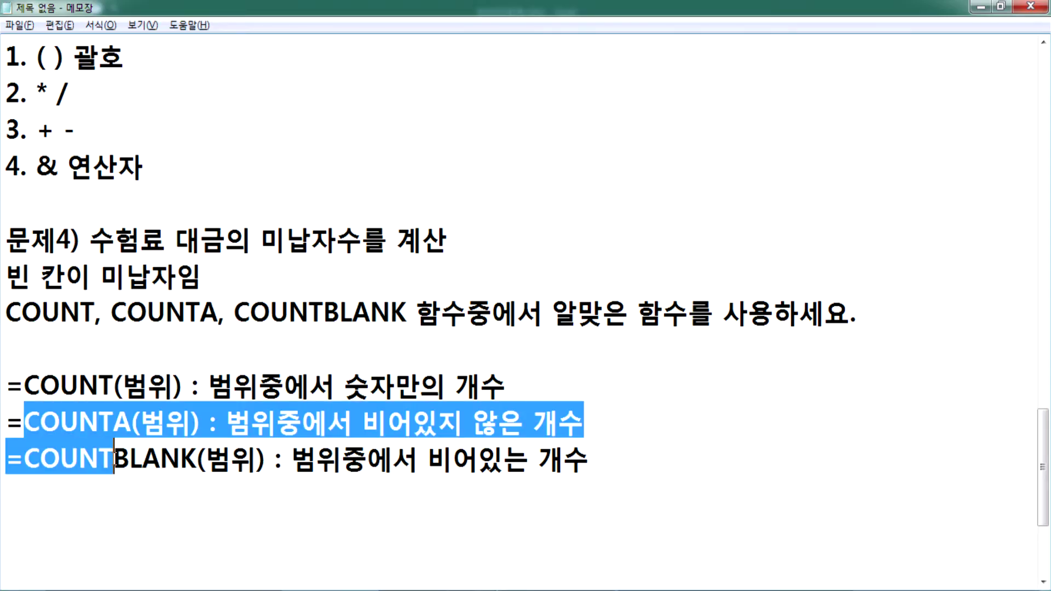
left_click(147, 459)
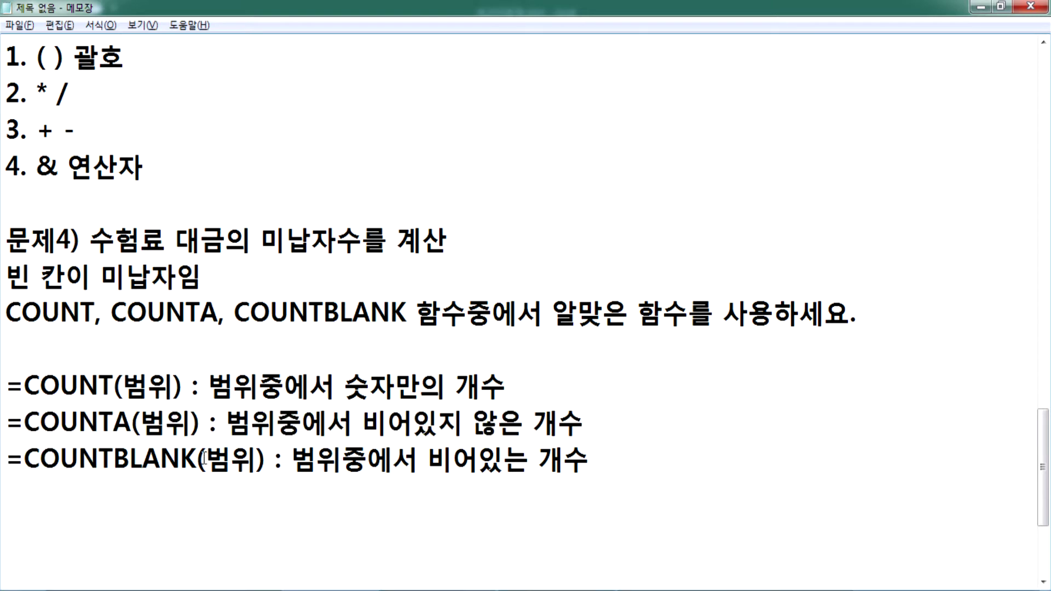
left_click_drag(197, 458, 23, 458)
left_click_drag(24, 422, 164, 421)
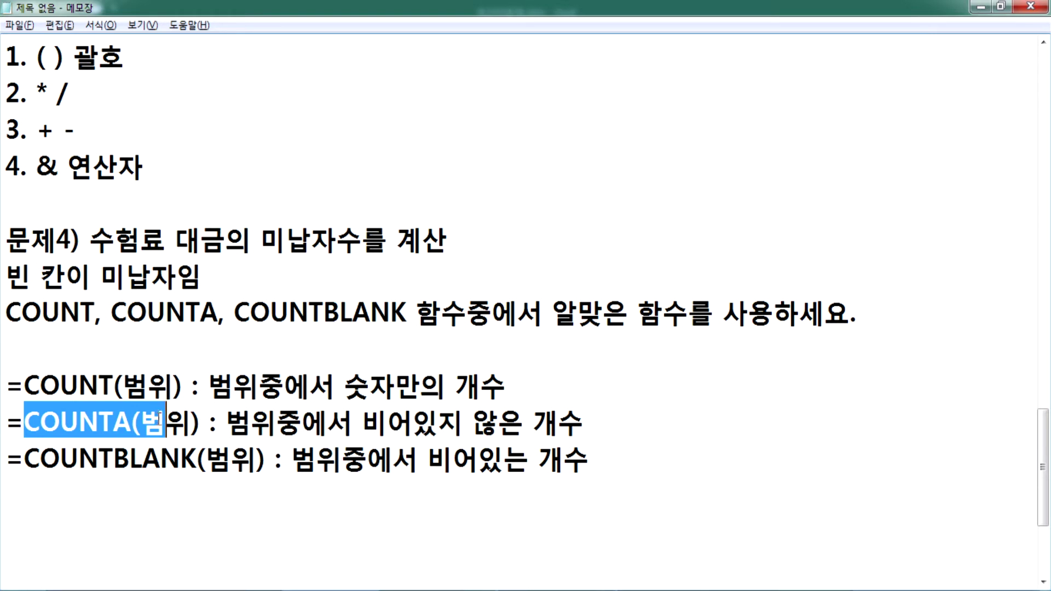
left_click(112, 459)
left_click_drag(112, 458, 197, 459)
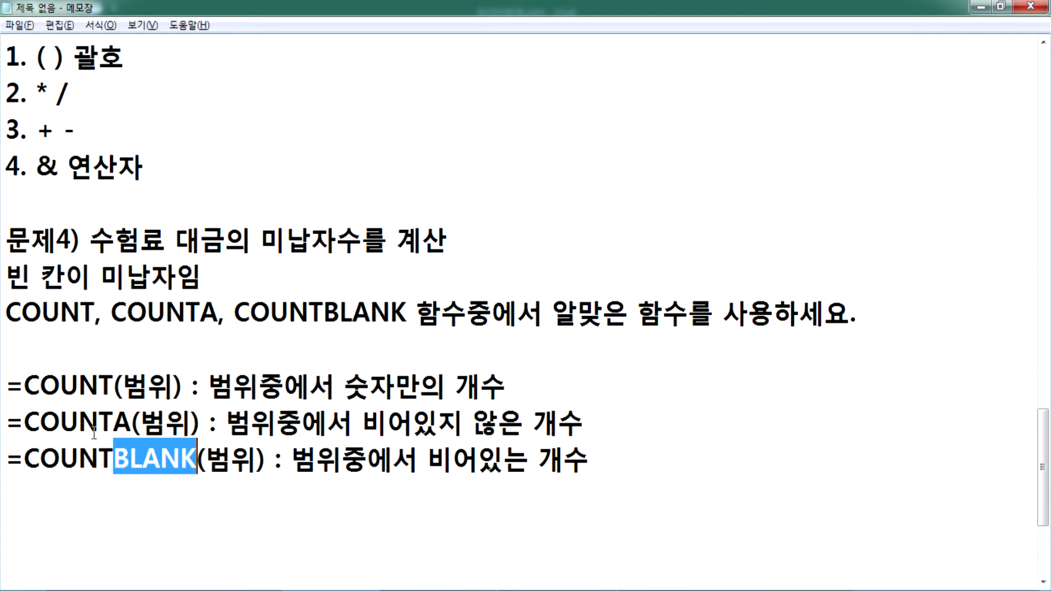
left_click(81, 423)
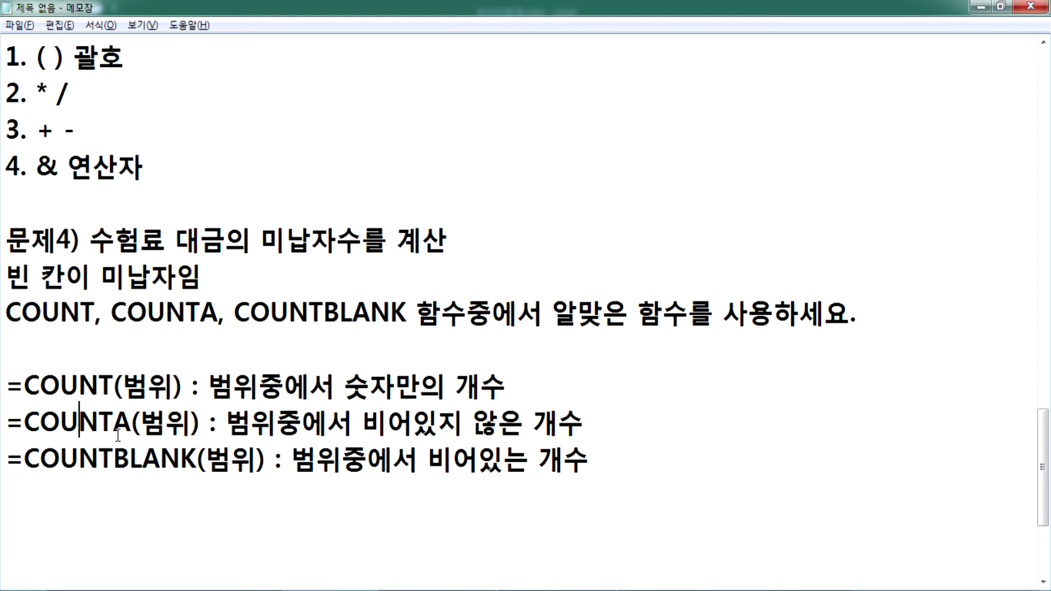
Step: Return to the Excel table and examine the ranges B3:B10, D3:D10 and E3:E10 as data for the counting functions
key("alt+Tab")
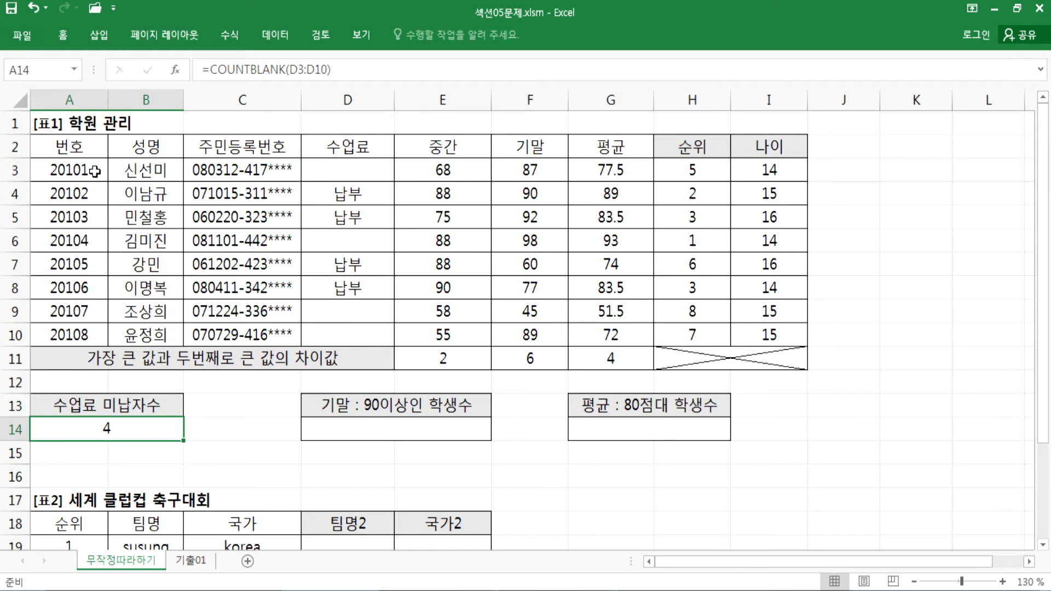
left_click_drag(131, 171, 139, 331)
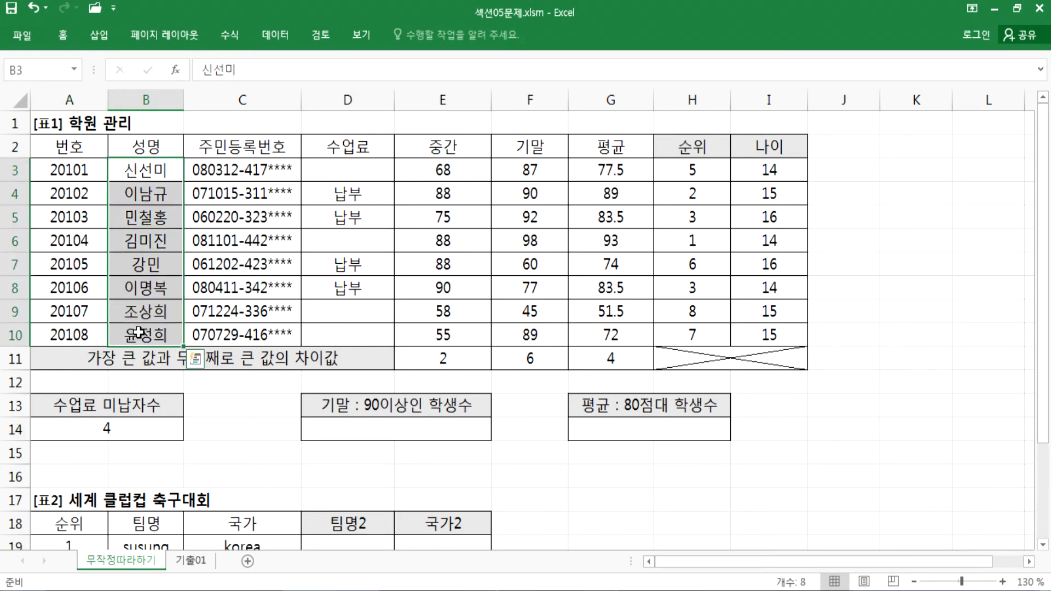
left_click_drag(343, 161, 344, 336)
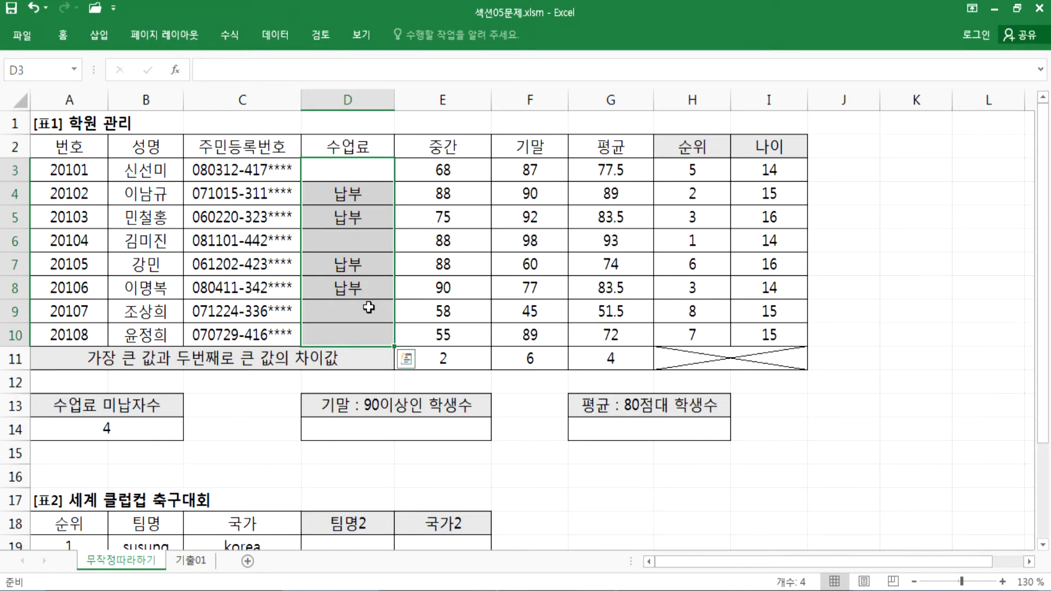
left_click_drag(432, 173, 431, 332)
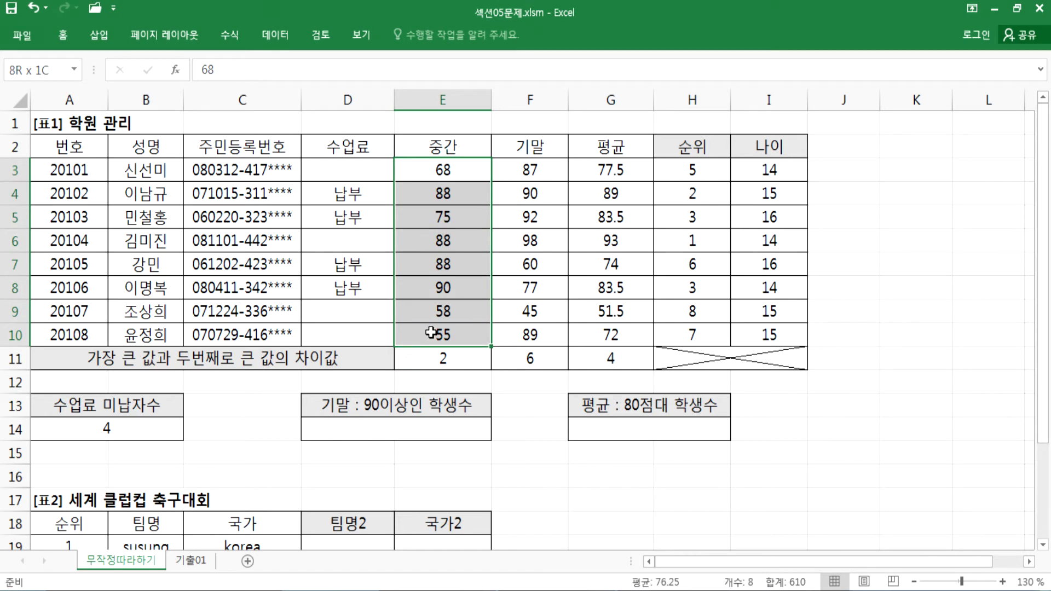
left_click_drag(432, 332, 432, 332)
Step: Copy the formula =COUNTBLANK(D3:D10) from cell A14 into the Notepad notes below the COUNTBLANK line, separated by a blank line
left_click(109, 429)
key("alt+Tab")
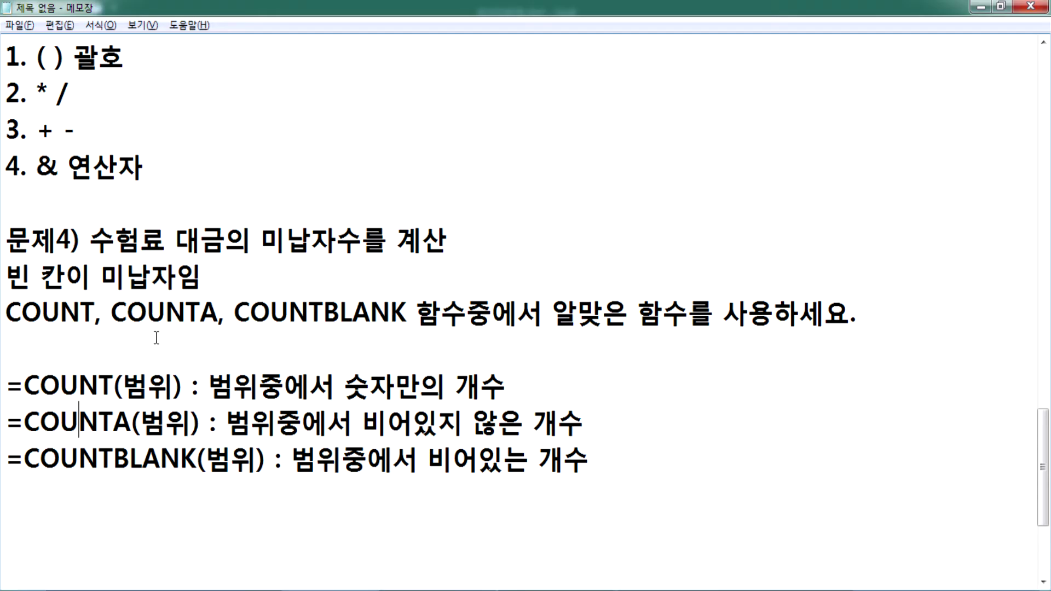
key("alt+Tab")
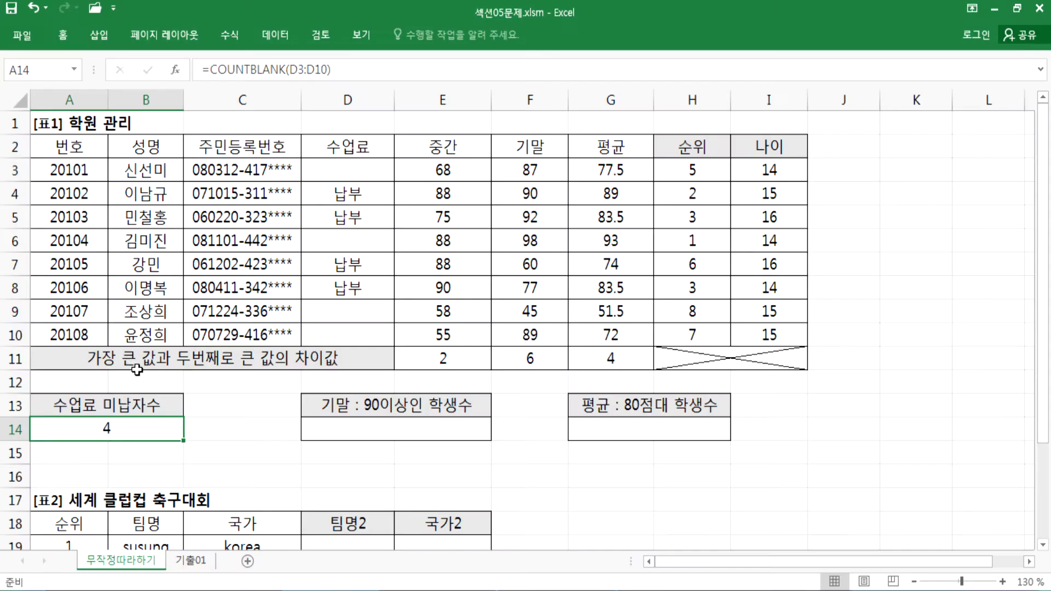
left_click_drag(363, 69, 189, 77)
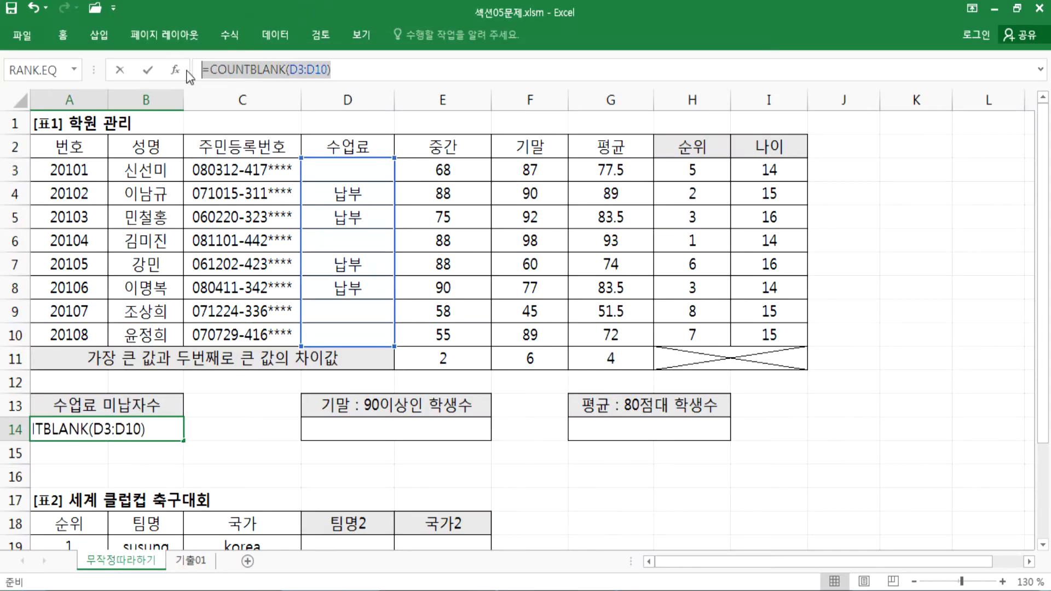
key("ctrl+c")
key("alt+Tab")
left_click(45, 492)
key("ctrl+v")
scroll(225, 397, "down", 1)
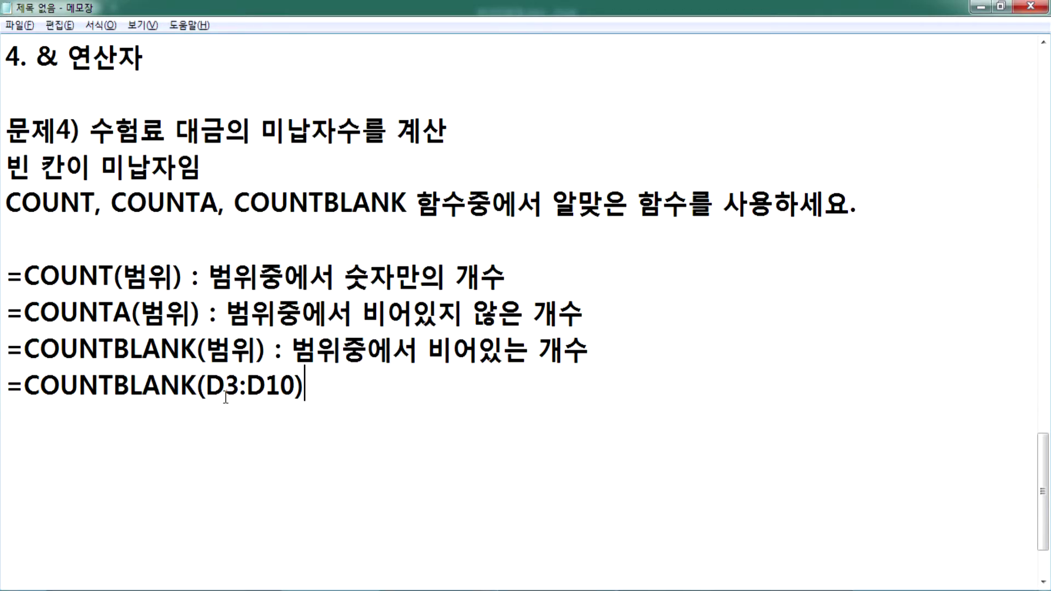
left_click(640, 353)
key("Return")
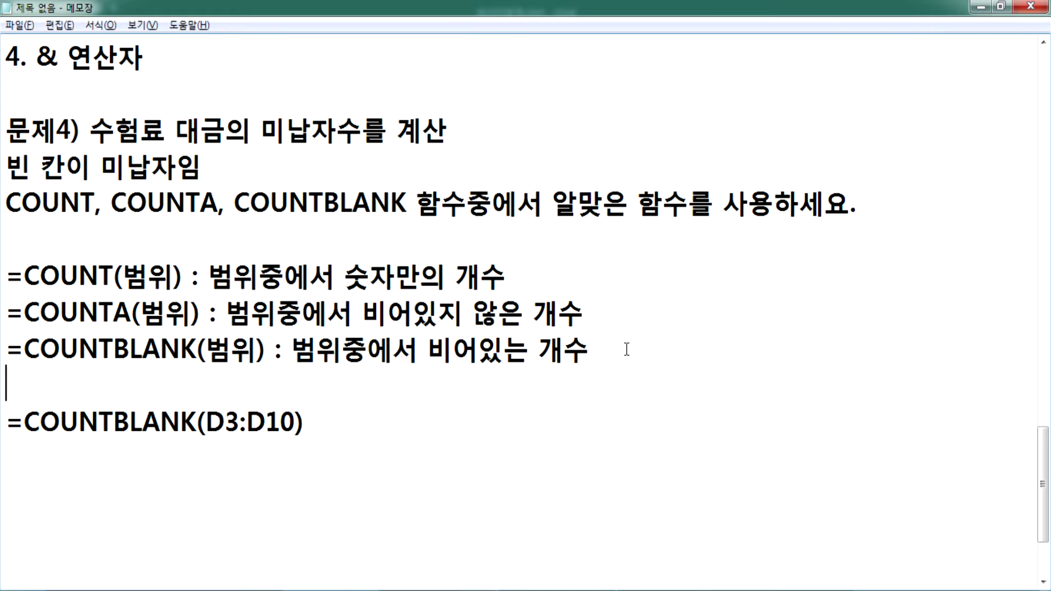
Step: Switch back to Excel, leave formula editing in A14 and select cell D14 under 기말 : 90이상인 학생수
key("alt+Tab")
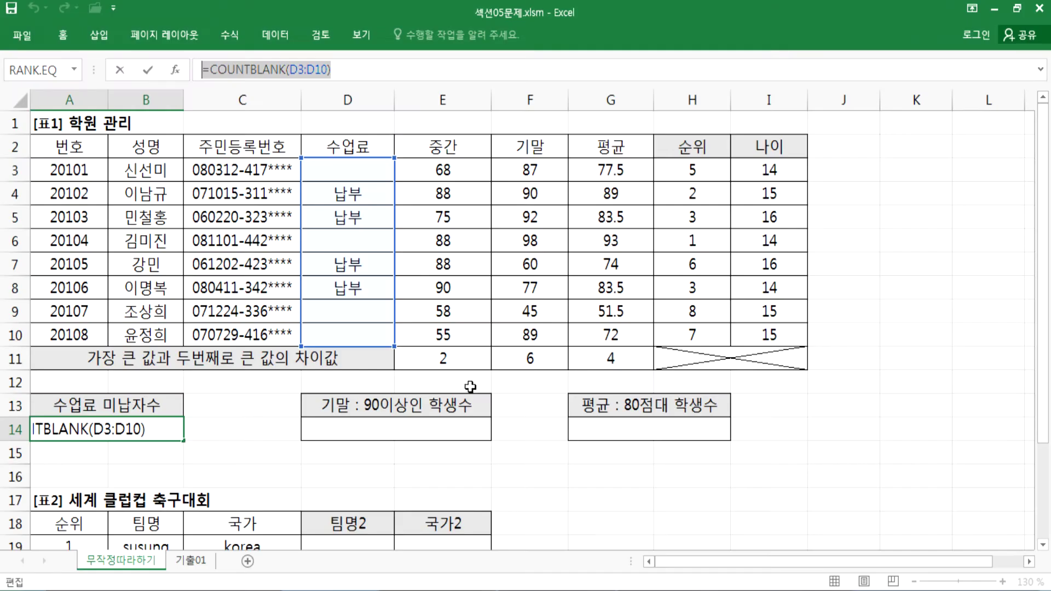
key("Escape")
left_click(371, 425)
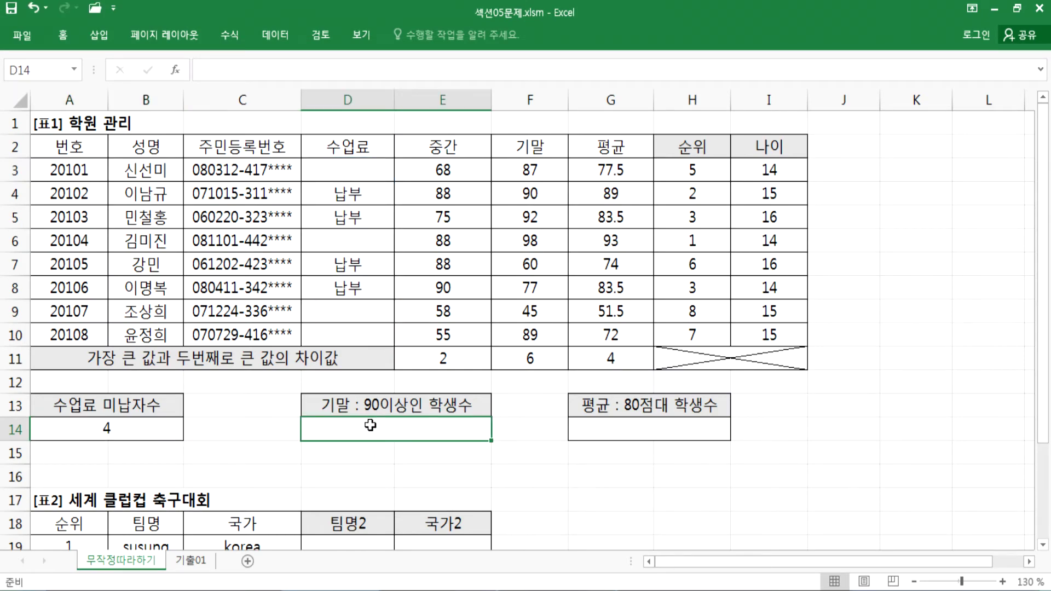
Step: Return to the Notepad notes and add the heading 문제5) 기말 점수가 90점 이상인 학생수를 계산 below the formula, after a blank line
key("alt+Tab")
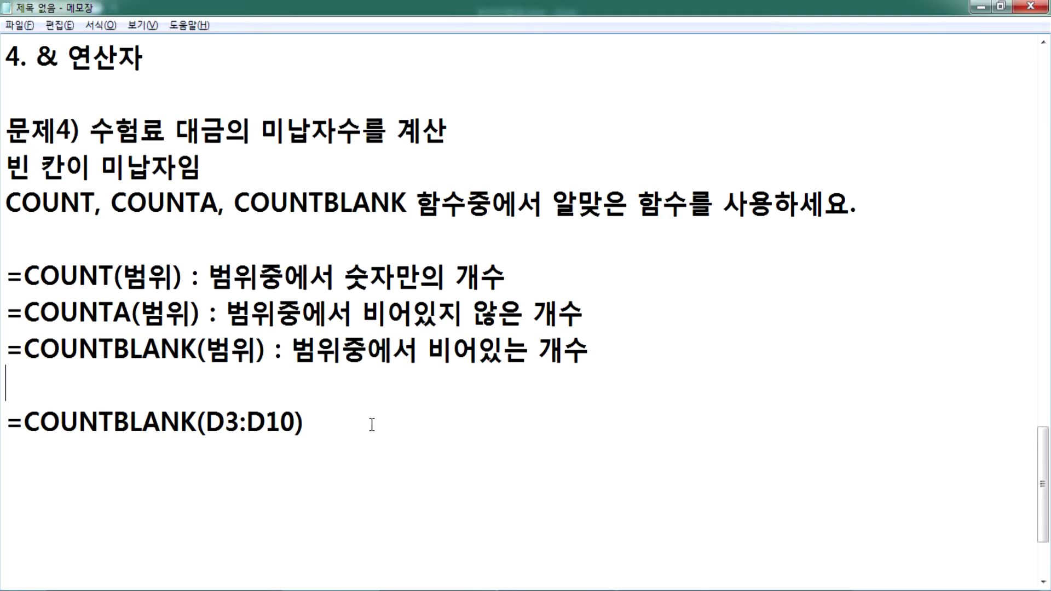
left_click(334, 485)
scroll(343, 481, "down", 2)
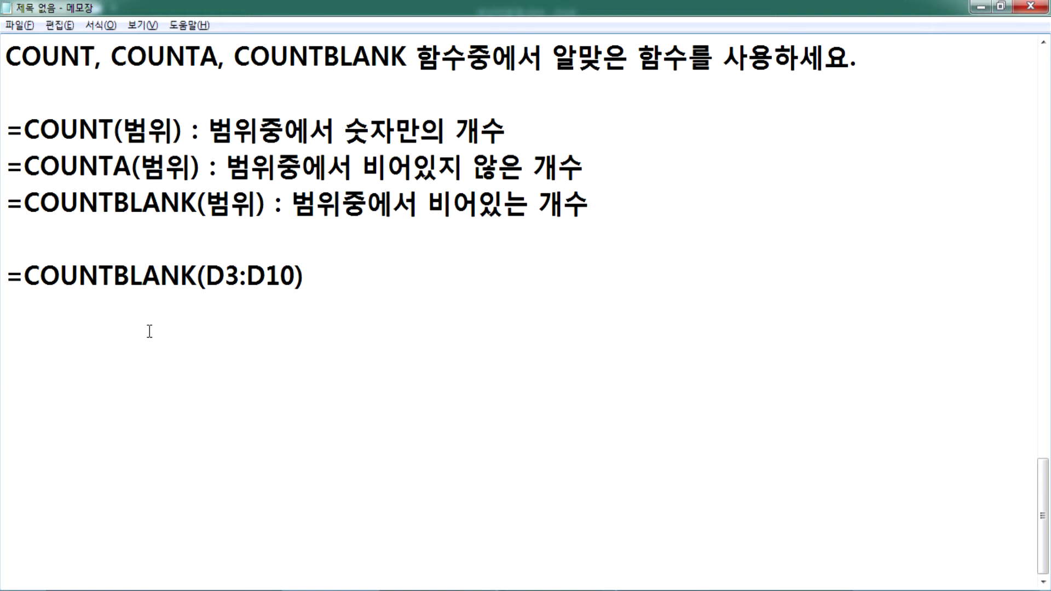
scroll(149, 331, "down", 1)
type("문제")
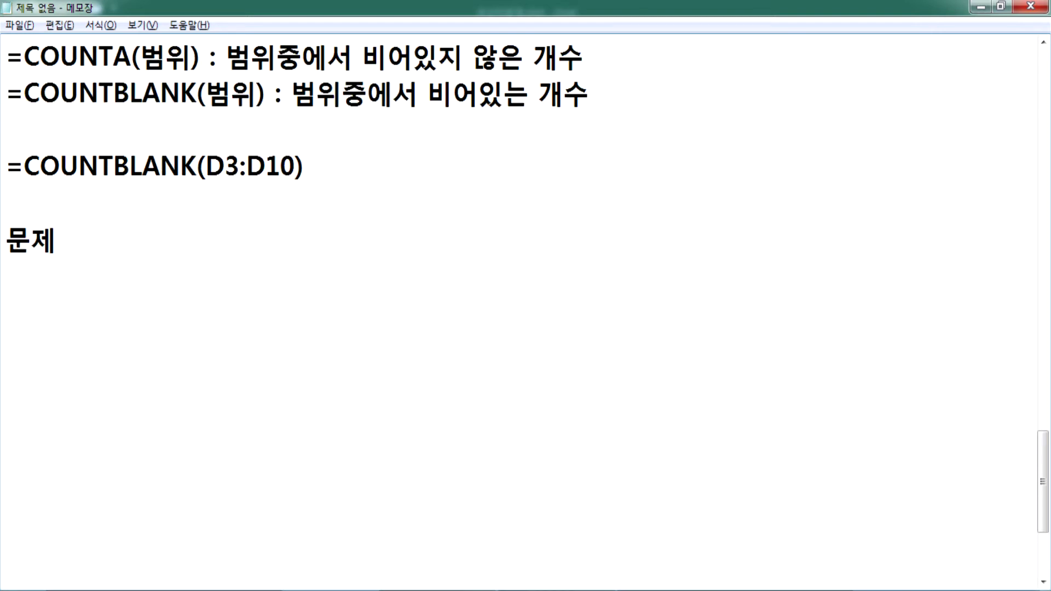
type("5) 기")
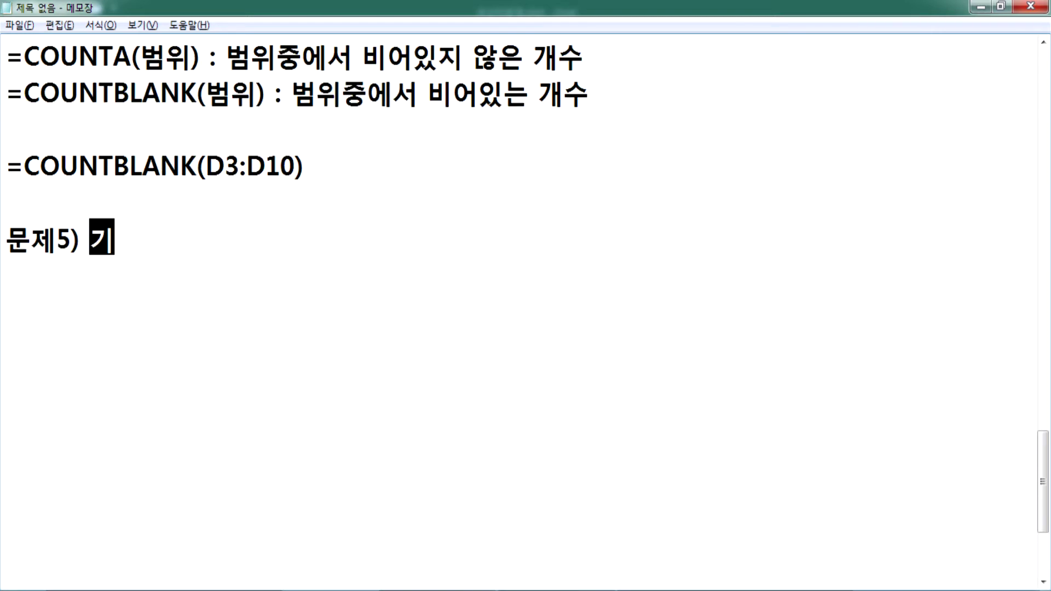
type("말 점숙")
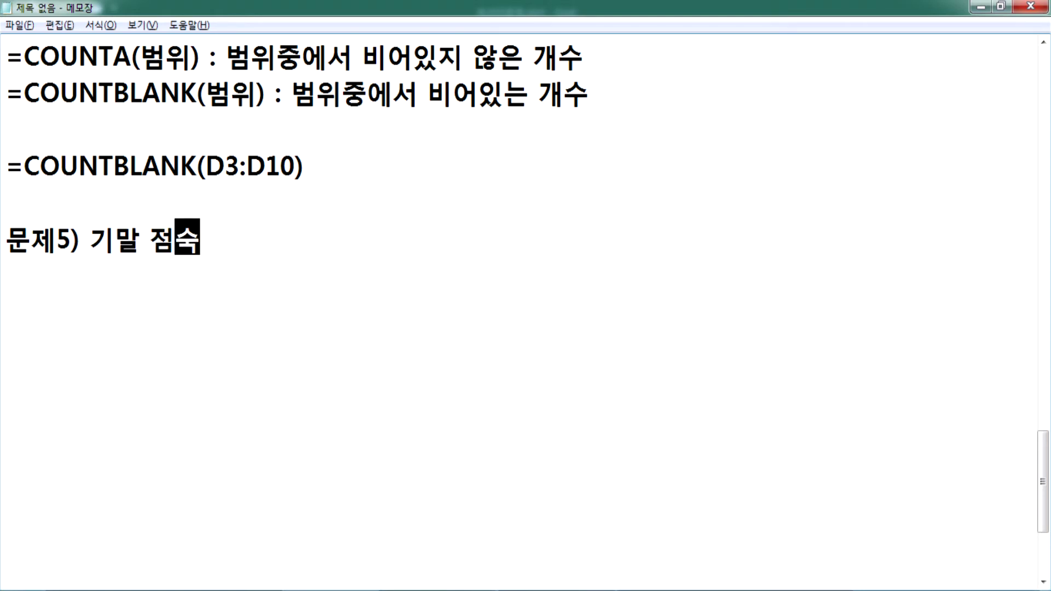
type("가 90점 이")
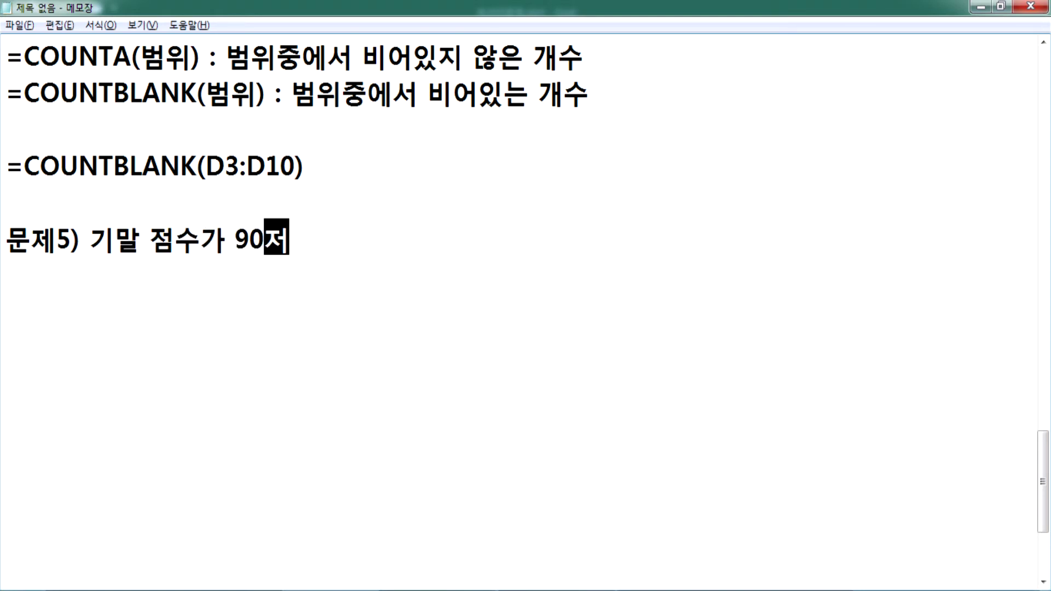
type("상인 학생수")
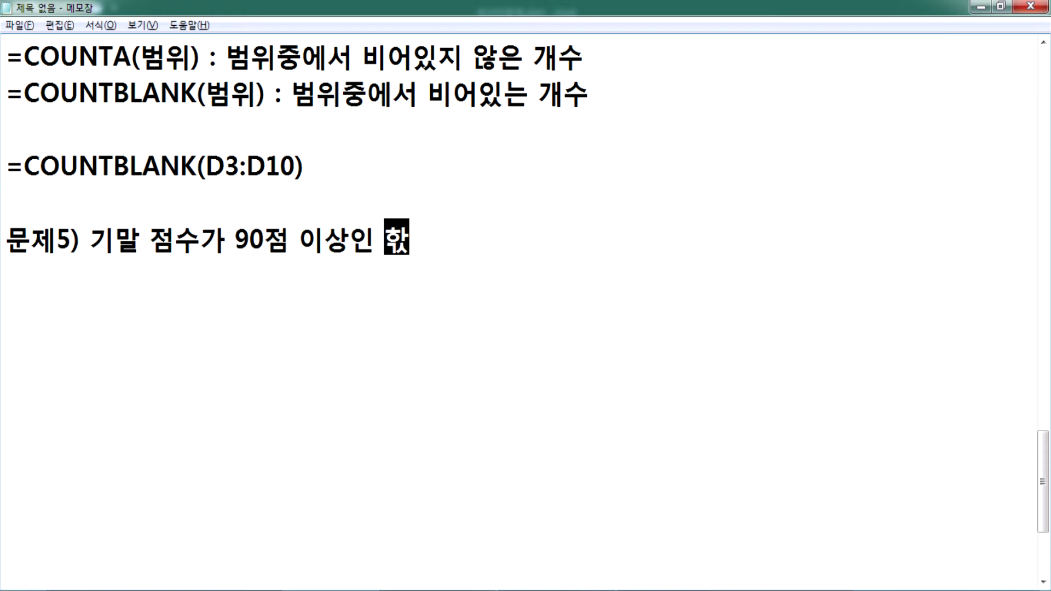
type("를 계산")
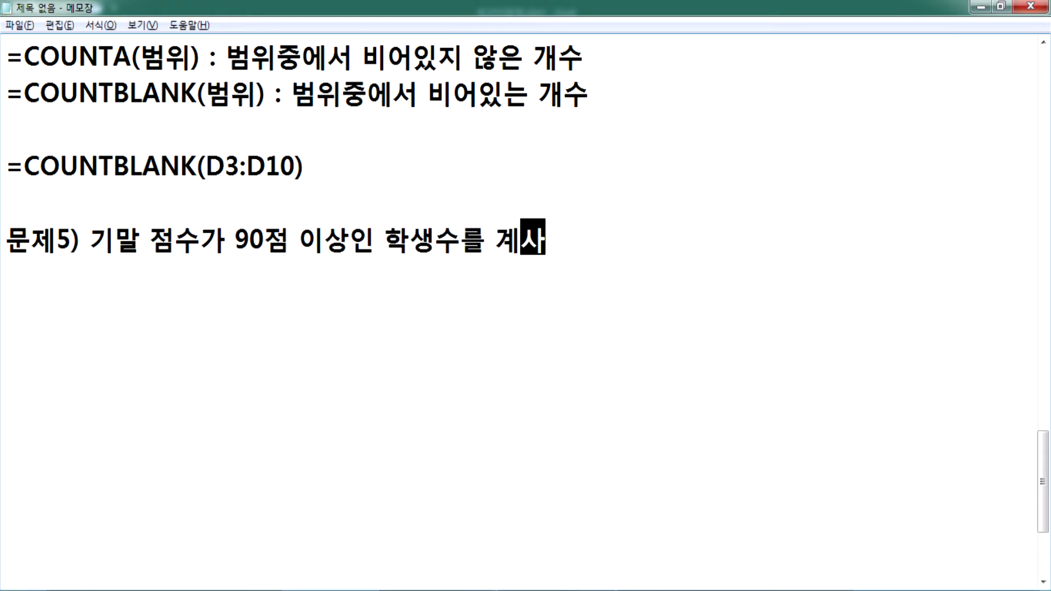
Step: Add the line COUNT, COUNTA, COUNTIF 함수중에서 알맞은 함수를 사용 below the problem 5 heading
key("Return")
type("COUNT,")
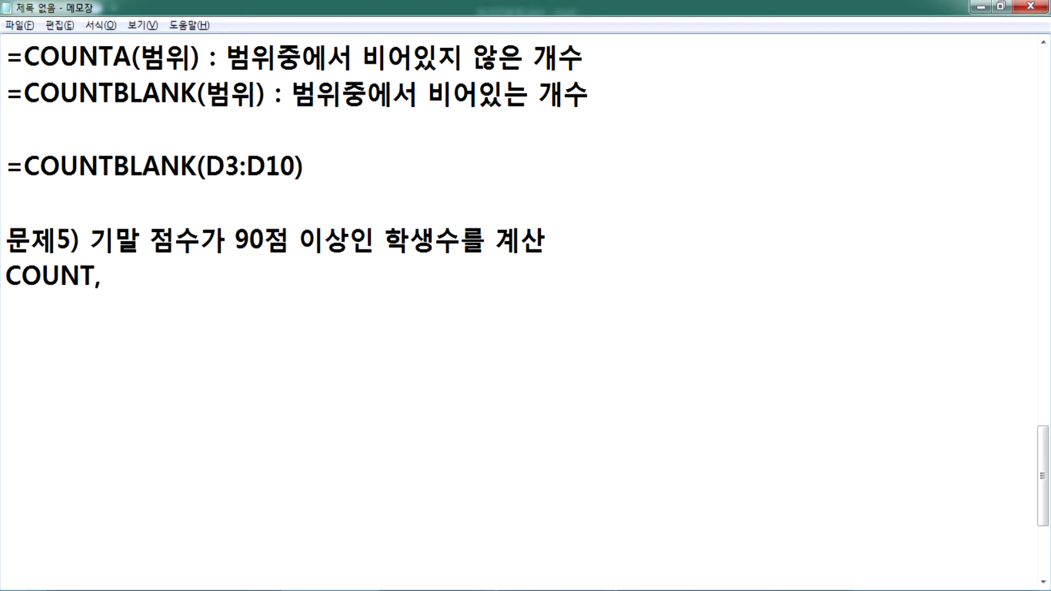
type(" COUNTA,")
type(" COUNTIF")
type(" 함수중에")
type("서 ")
type("알맞은 함수")
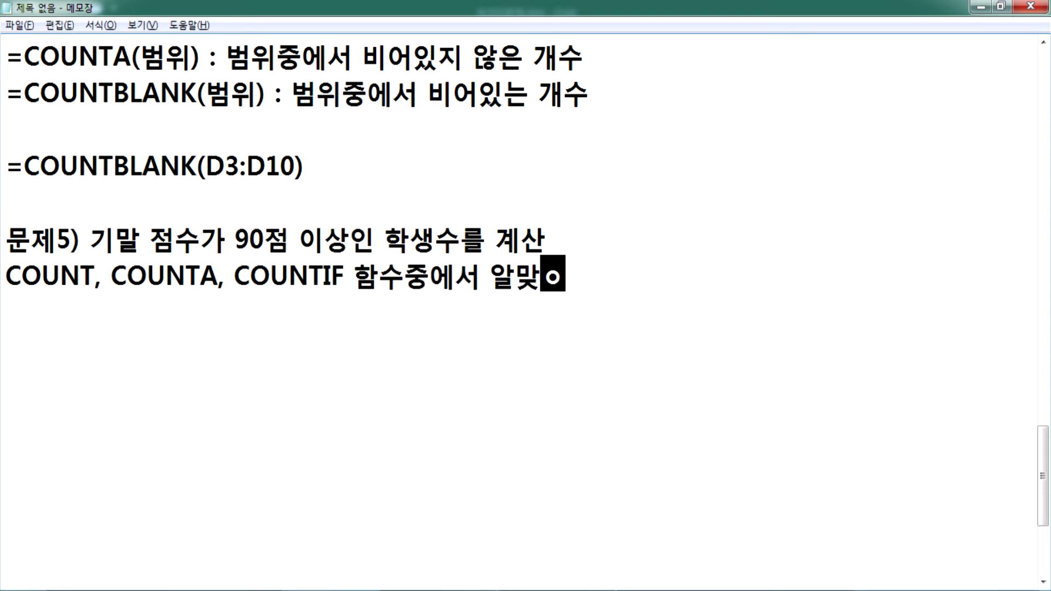
type(" 를 사용")
key("Return")
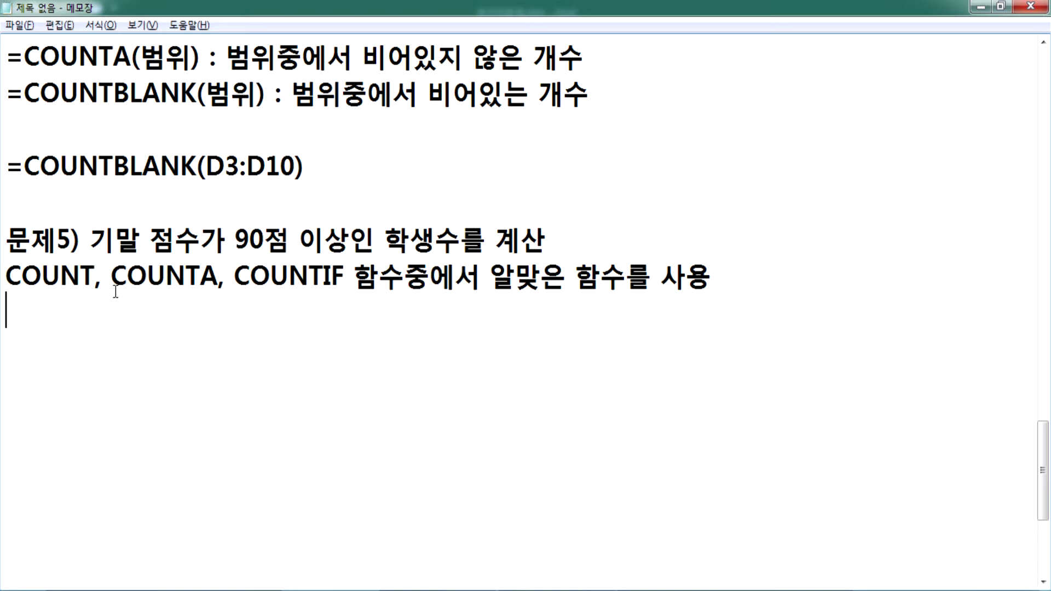
Step: Switch to Excel and examine the 기말 scores in F3:F10 against the COUNTA option listed in the Notepad notes
key("alt+Tab")
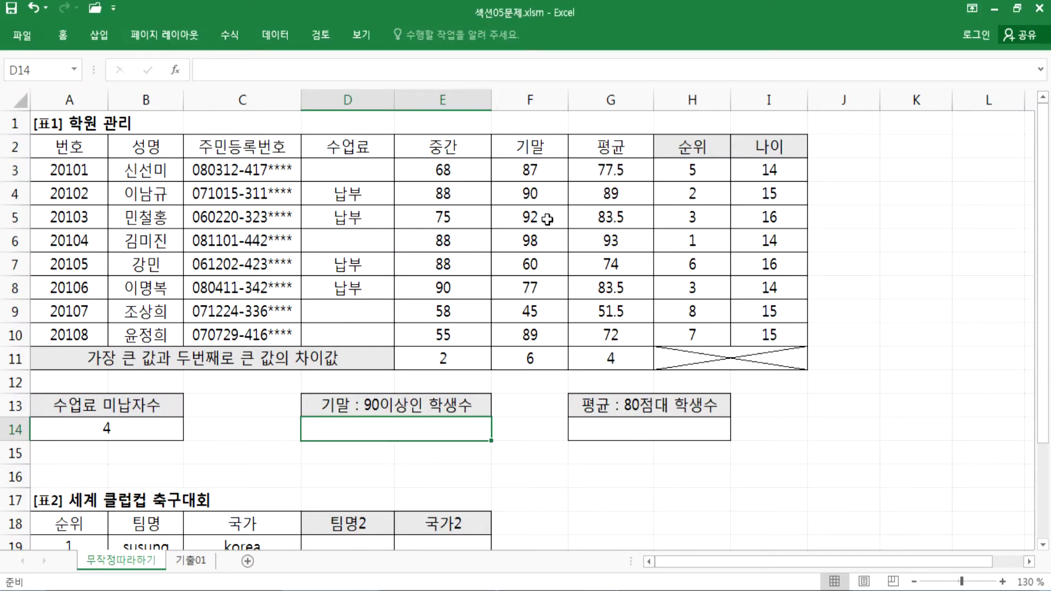
left_click_drag(530, 170, 527, 339)
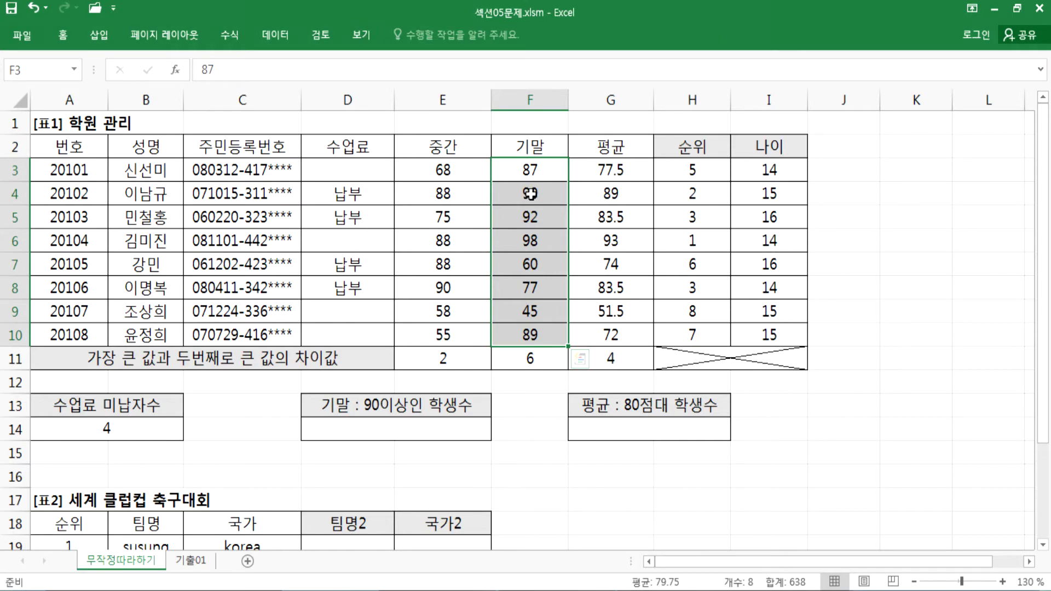
key("alt+Tab")
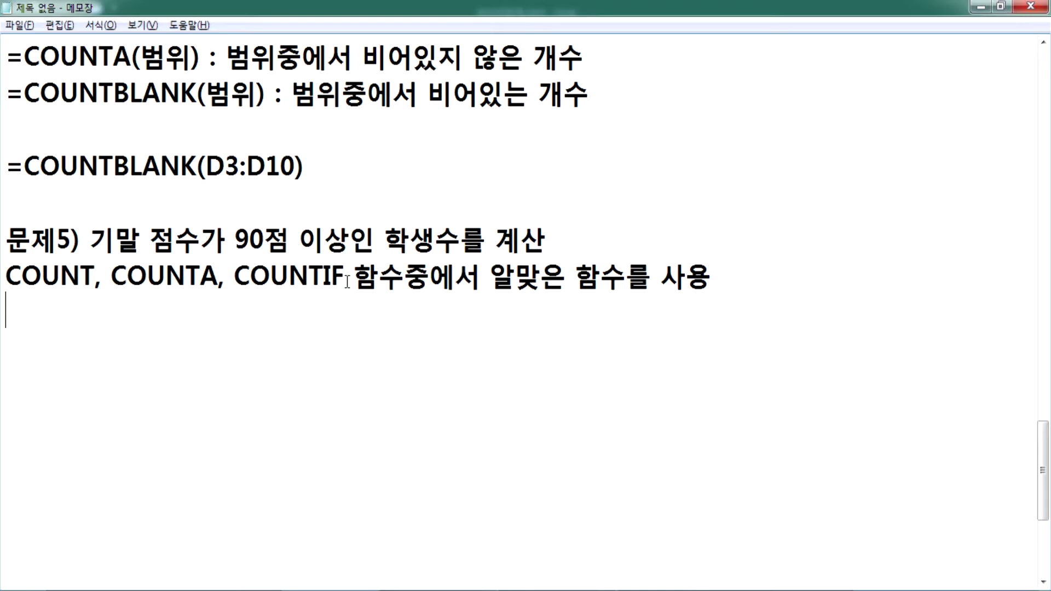
left_click_drag(111, 275, 219, 275)
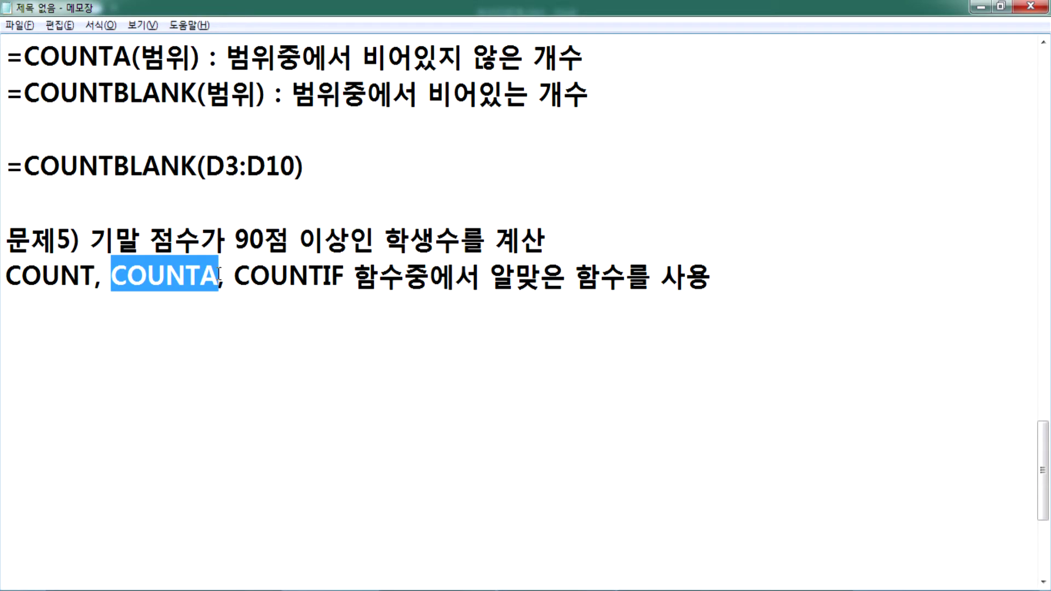
key("alt+Tab")
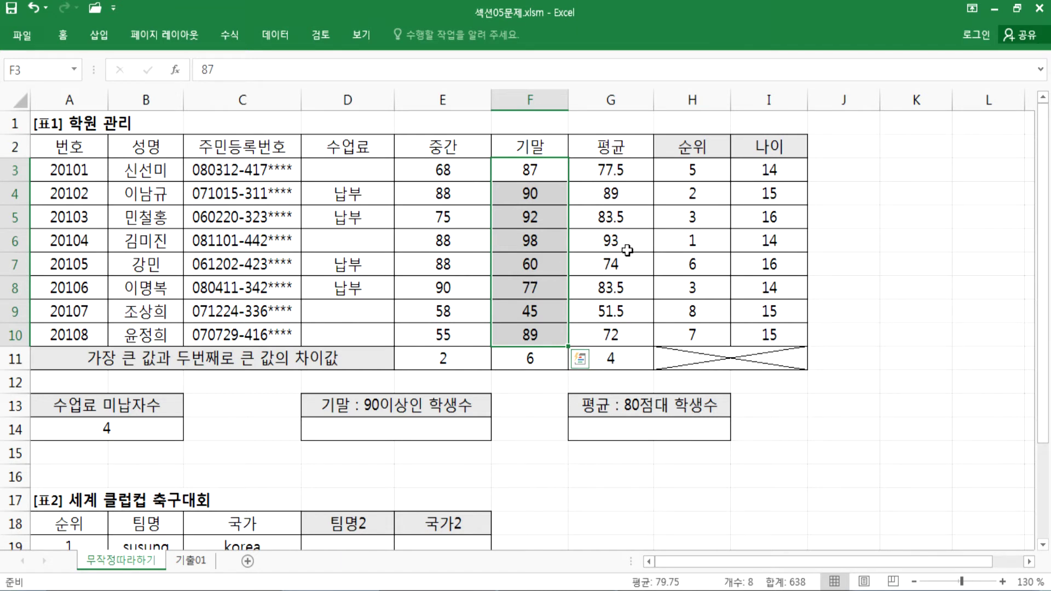
key("Return")
key("Return")
key("Return")
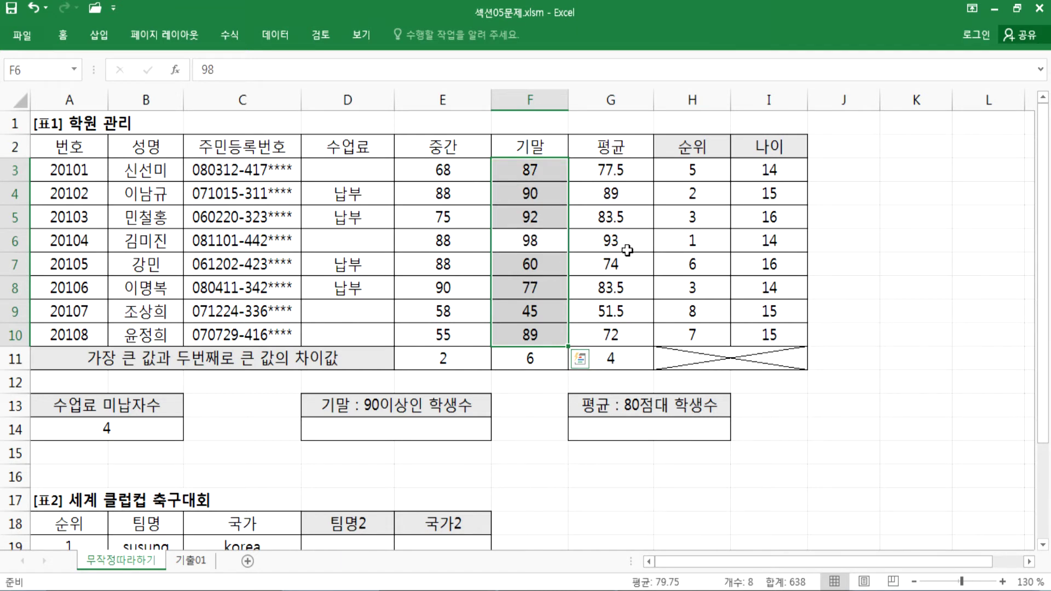
Step: Return to the Notepad notes and add the syntax line =COUNTIF(범위, 조건) : 범위중에서 해당 조건에 맞는 개수 under problem 5
key("alt+Tab")
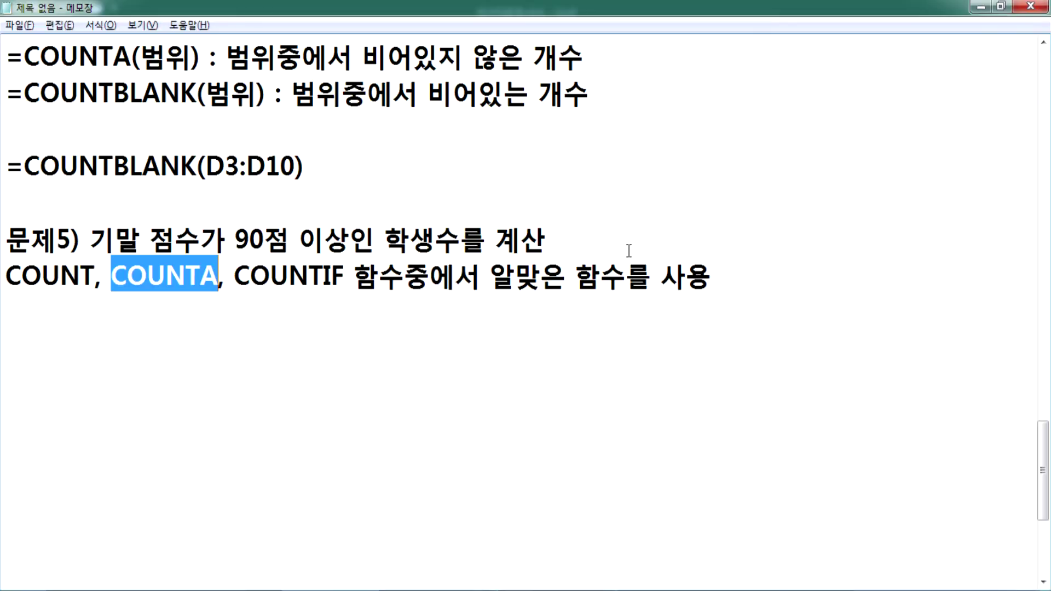
left_click(404, 301)
type("=")
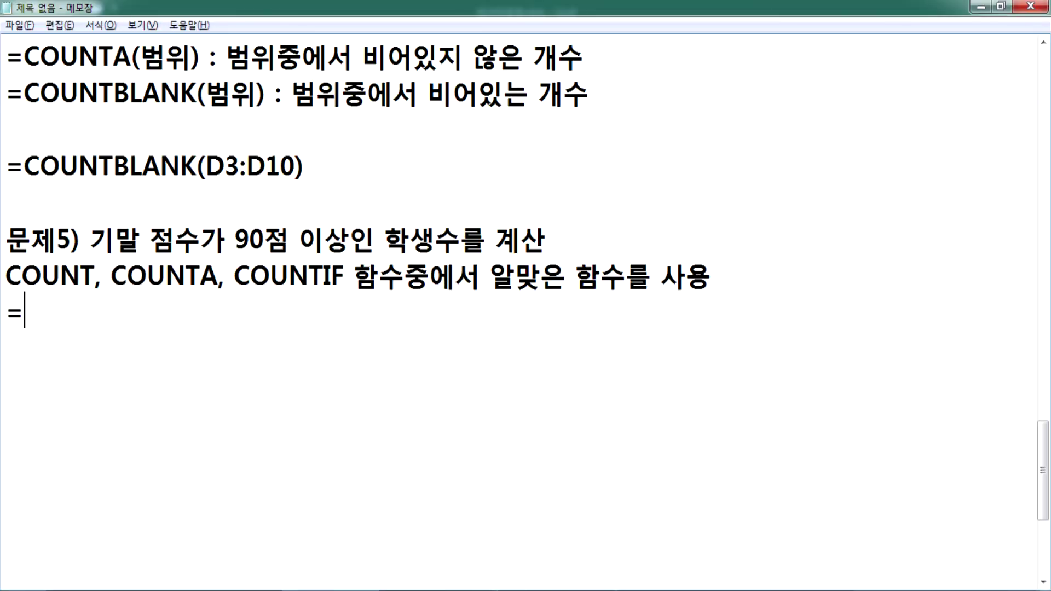
type("COUNTIF(범위, ")
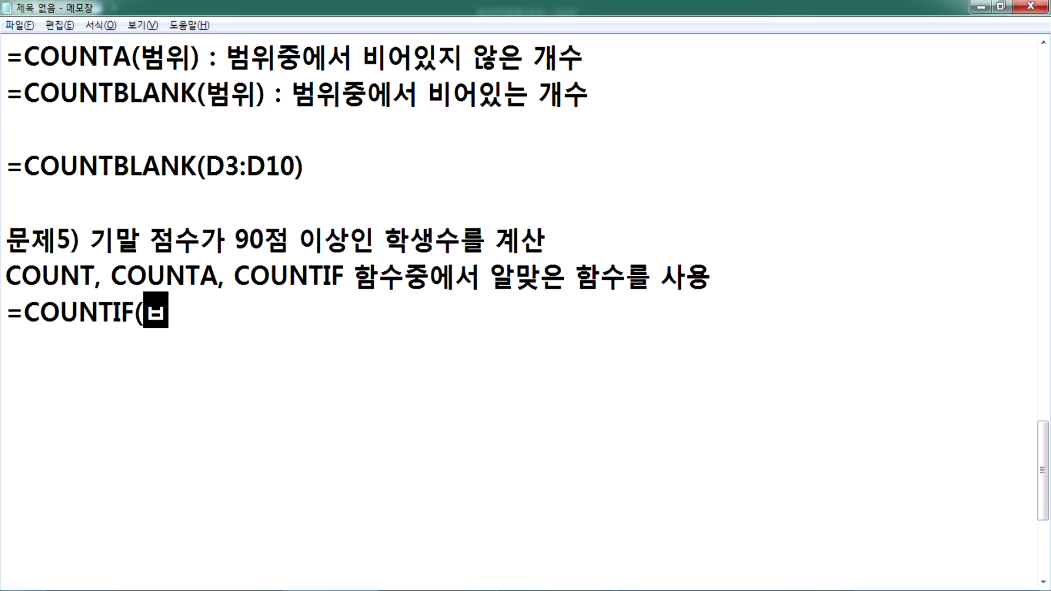
type("조")
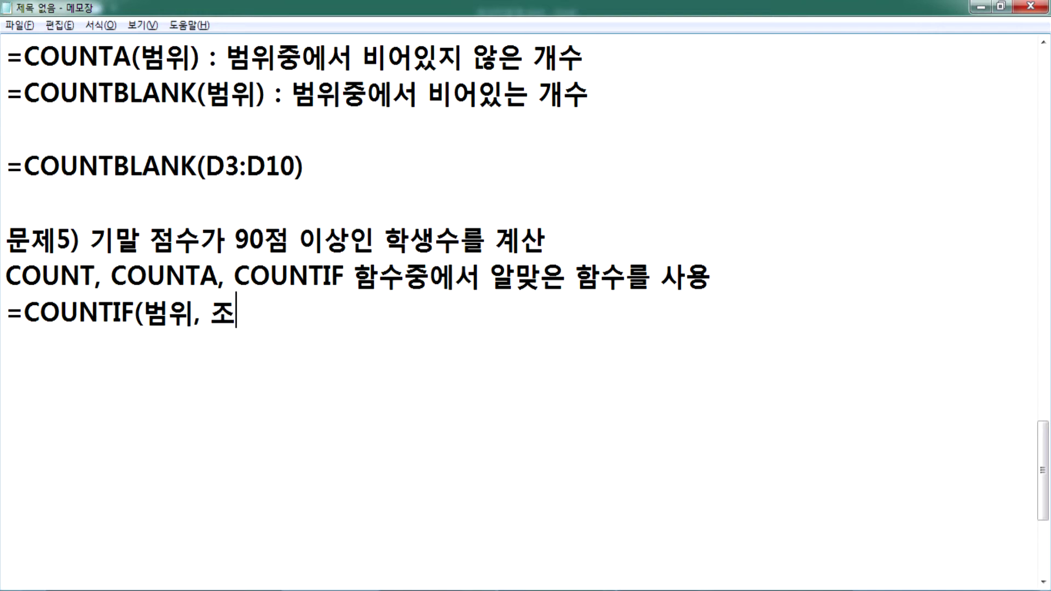
type("건) : 범위중엣")
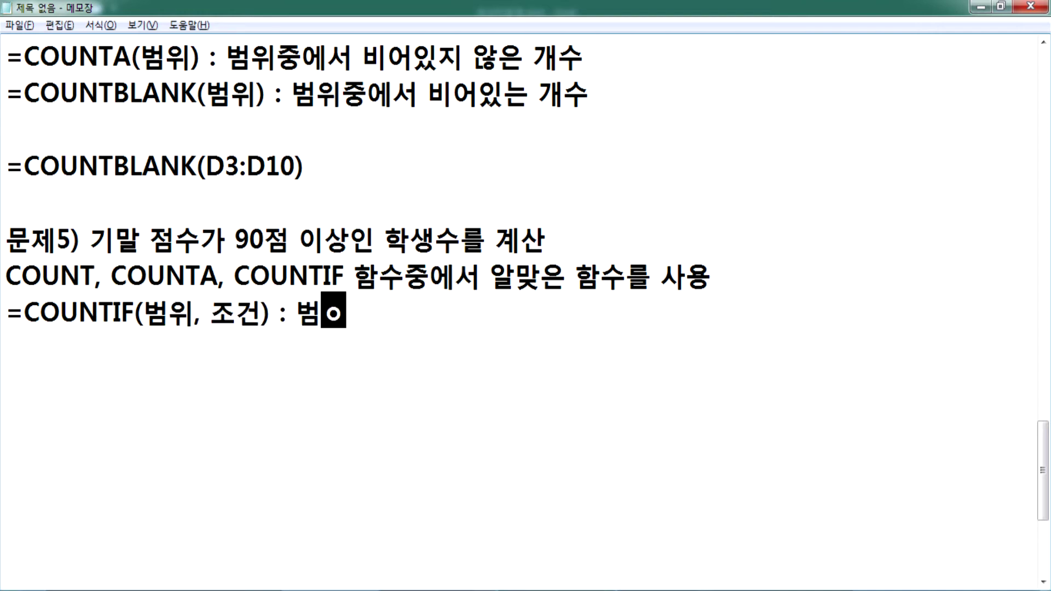
type("서 해당 ")
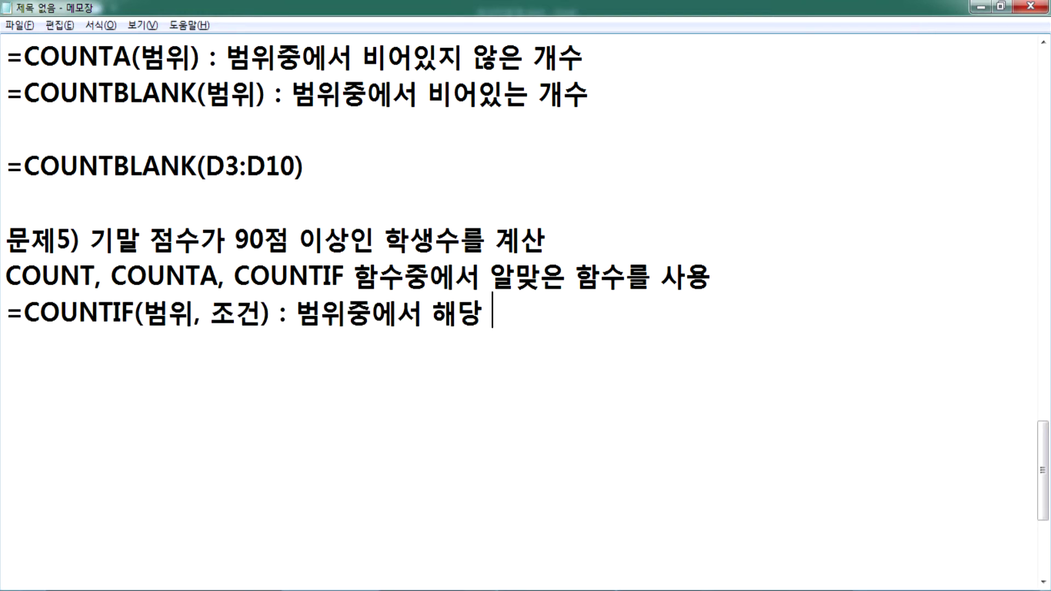
type("조건에 맞는 개수")
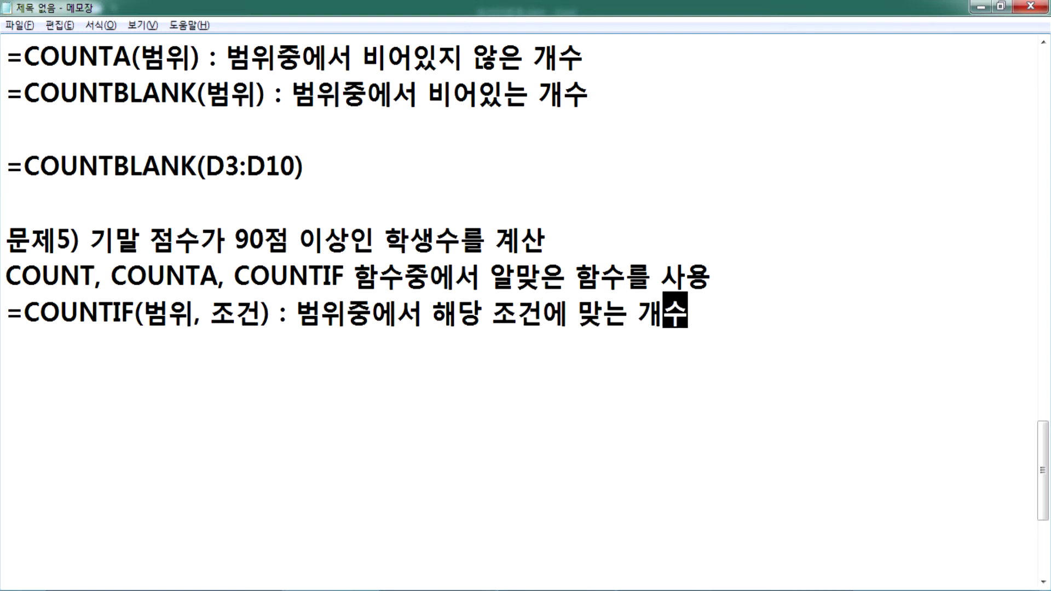
key("Return")
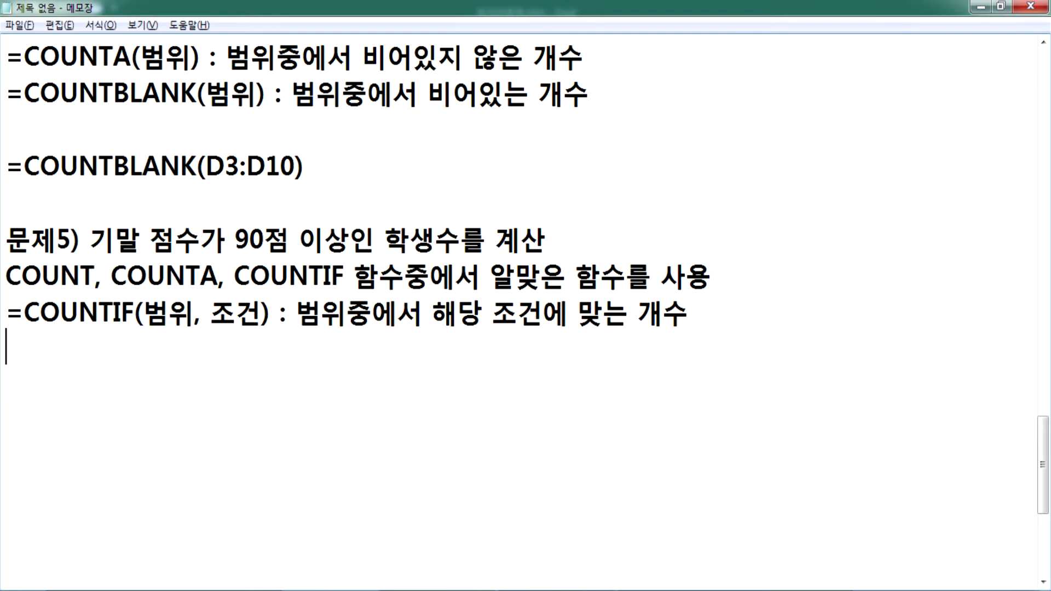
Step: Copy =COUNTIF(범위, 조건) from the syntax line onto a new line below it, with a single equals sign
type("=OC")
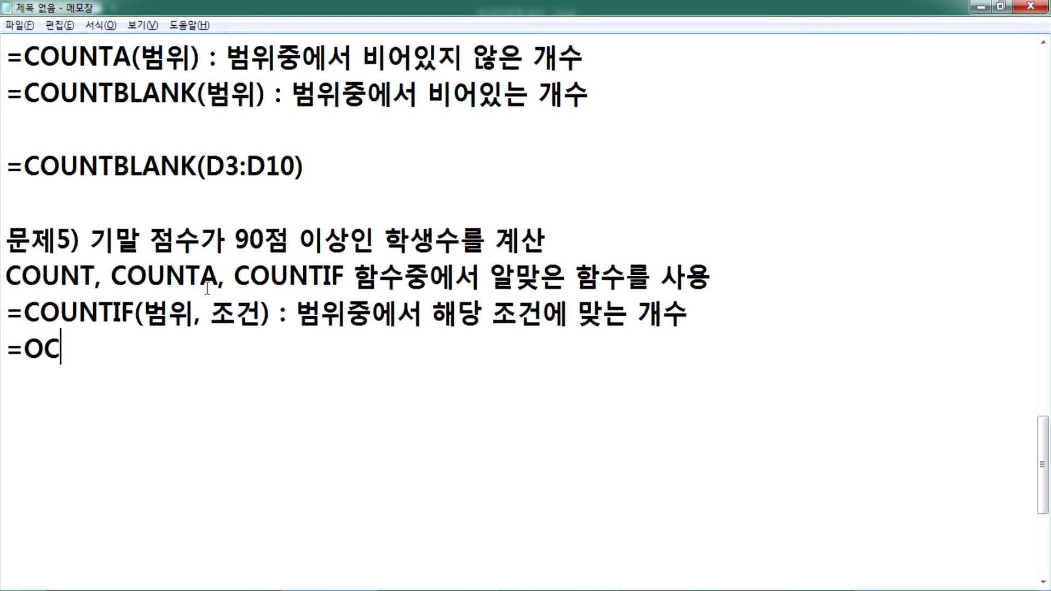
left_click_drag(7, 311, 272, 316)
key("ctrl+c")
double_click(19, 353)
key("ctrl+v")
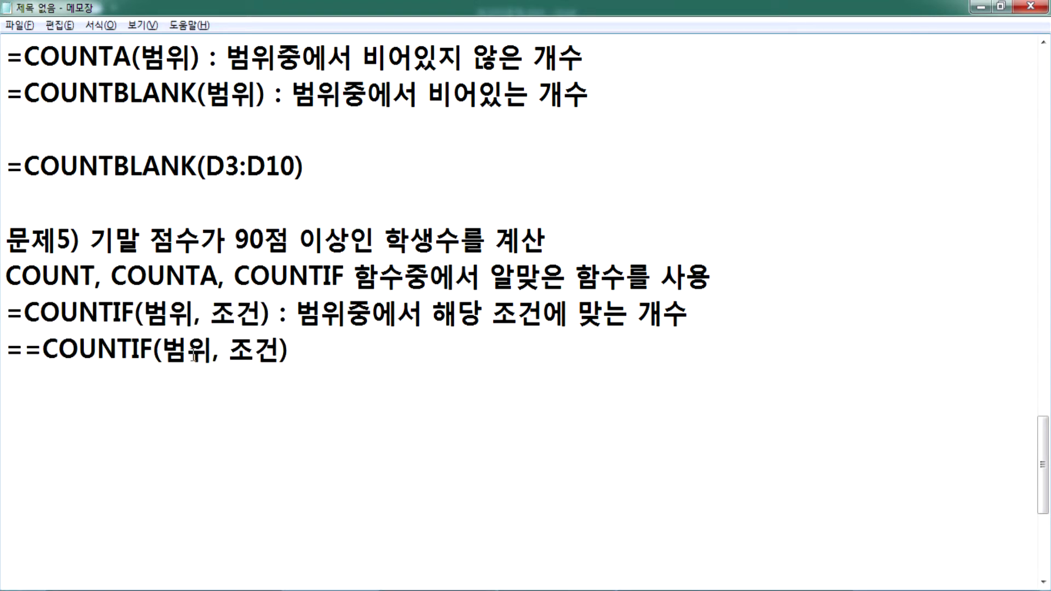
key("Home")
key("shift+Right")
key("Delete")
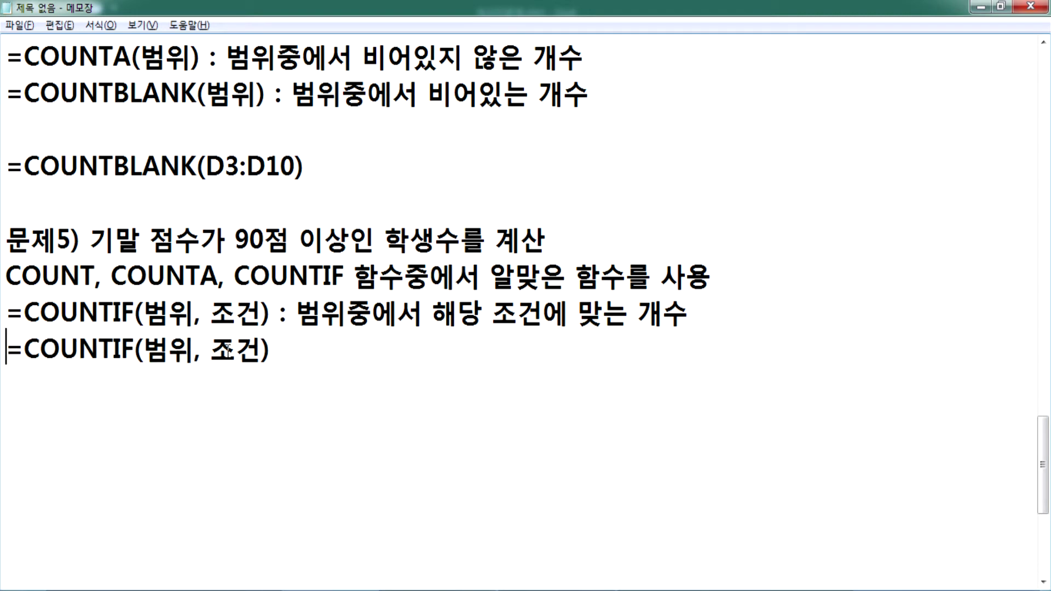
Step: In the copied COUNTIF line, replace the condition with 90점 이상 and the range with 기말 점수
left_click(210, 350)
left_click_drag(134, 350, 271, 351)
left_click(248, 350)
key("BackSpace")
key("Delete")
type("90WJA")
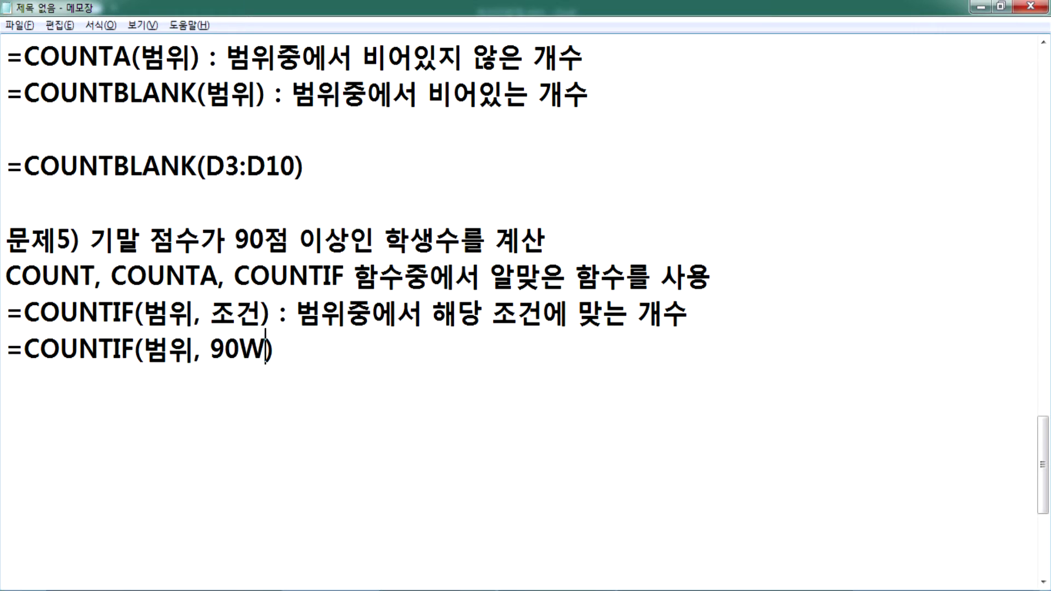
key("BackSpace")
key("BackSpace")
key("BackSpace")
type("점 이상")
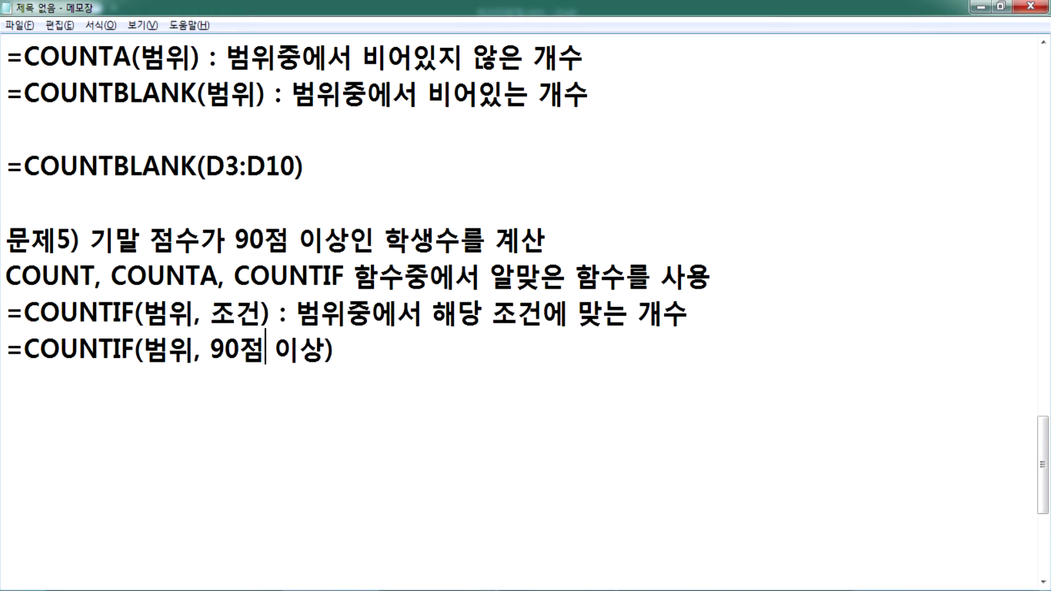
left_click_drag(195, 346, 144, 345)
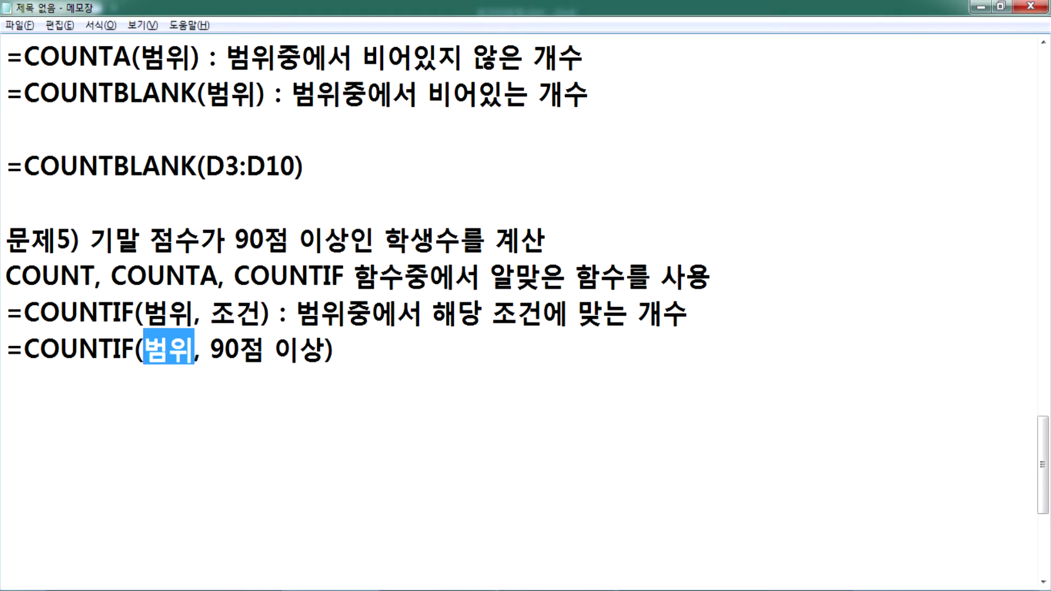
type("기말 점수")
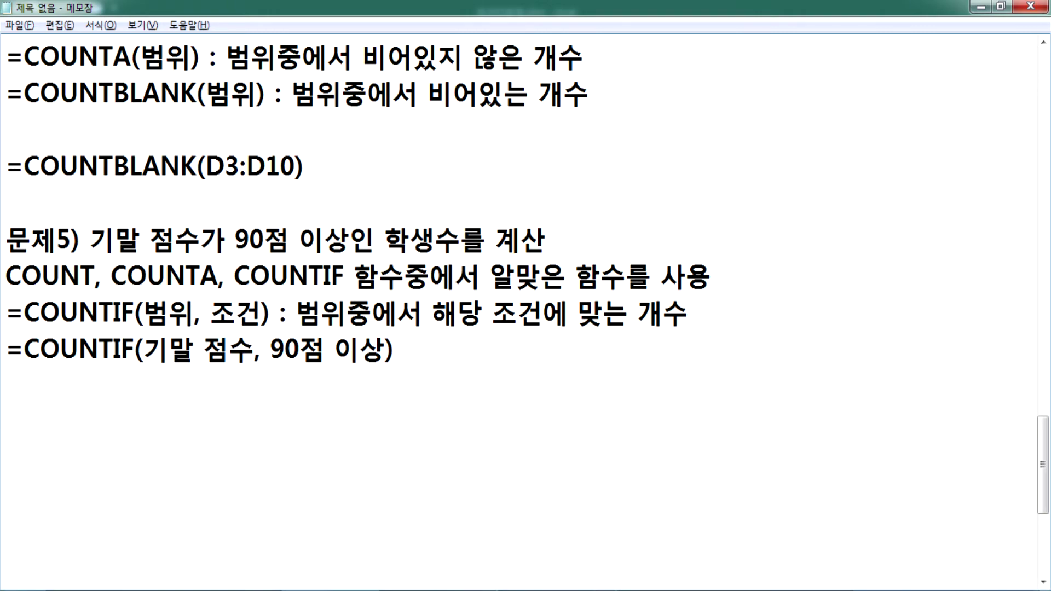
Step: Check the 기말 score range in Excel, and insert (F3:F10) after 기말 점수 in the problem 5 heading in Notepad
key("alt+Tab")
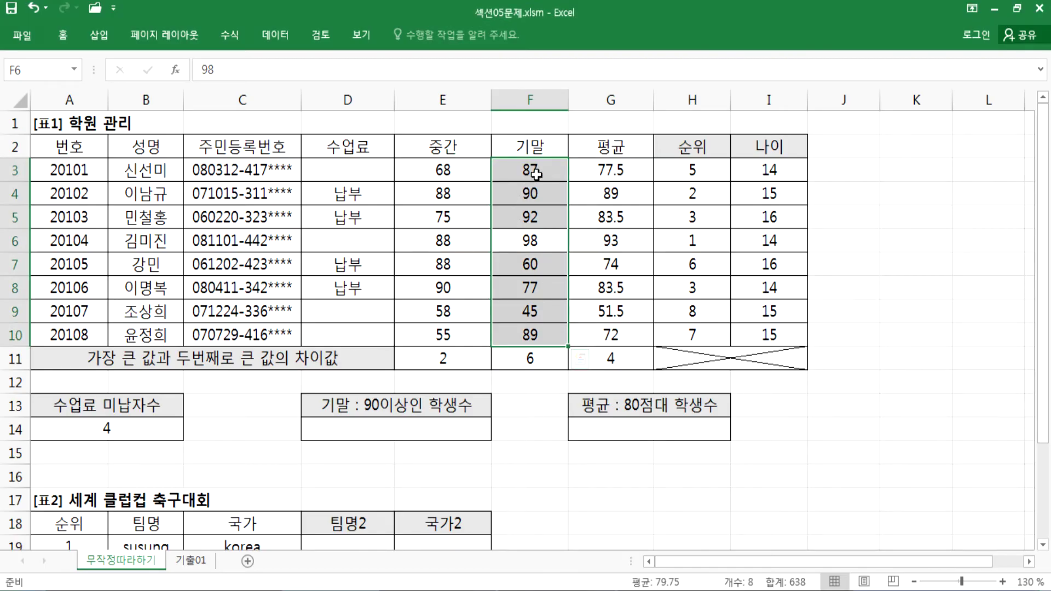
key("alt+Tab")
key("Up")
key("Up")
key("Up")
key("Left")
key("Left")
key("Left")
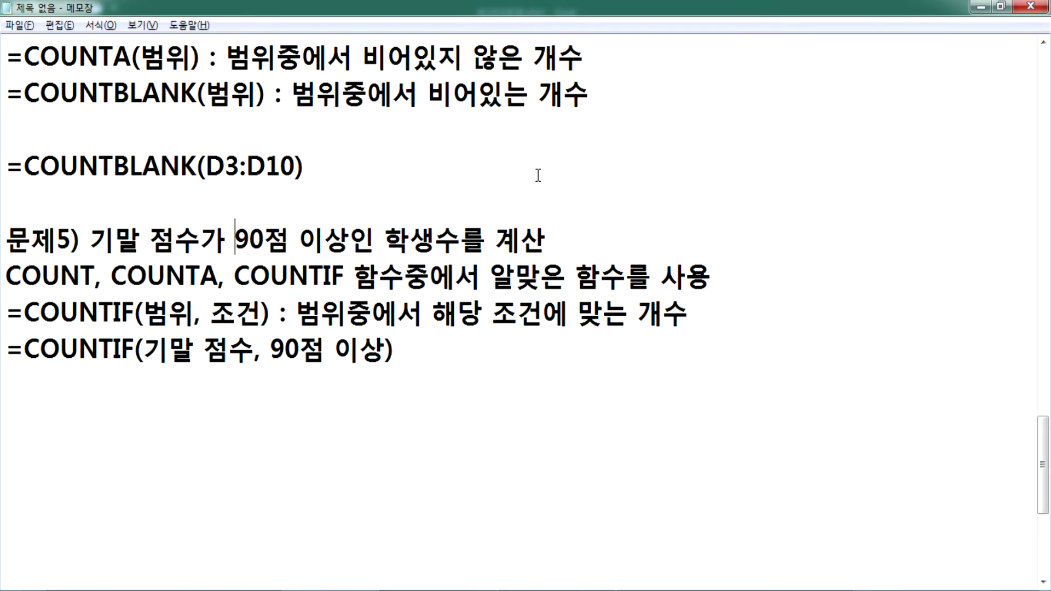
type("(F3:")
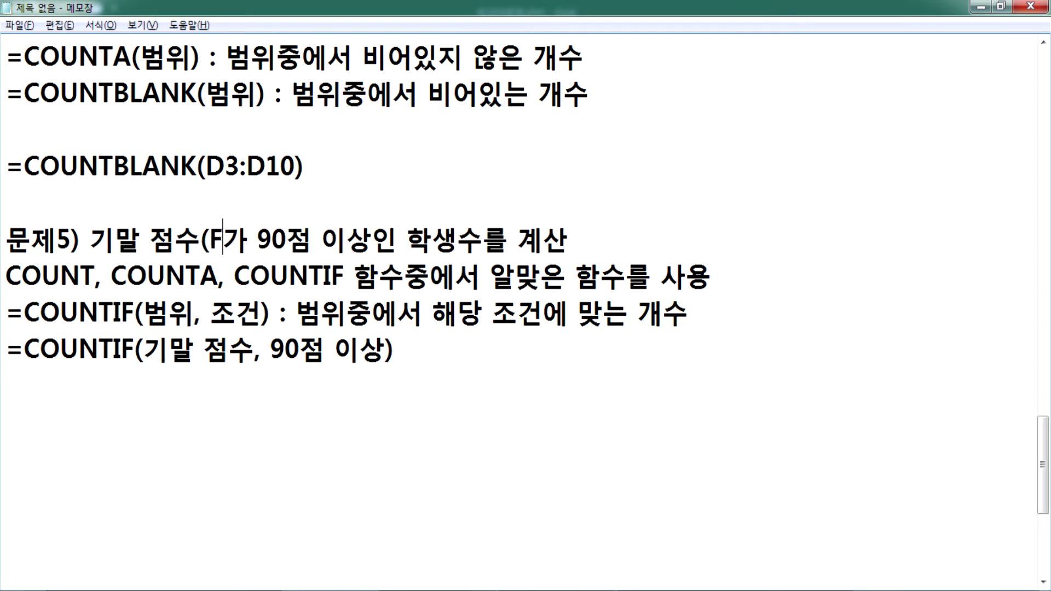
type("F10)")
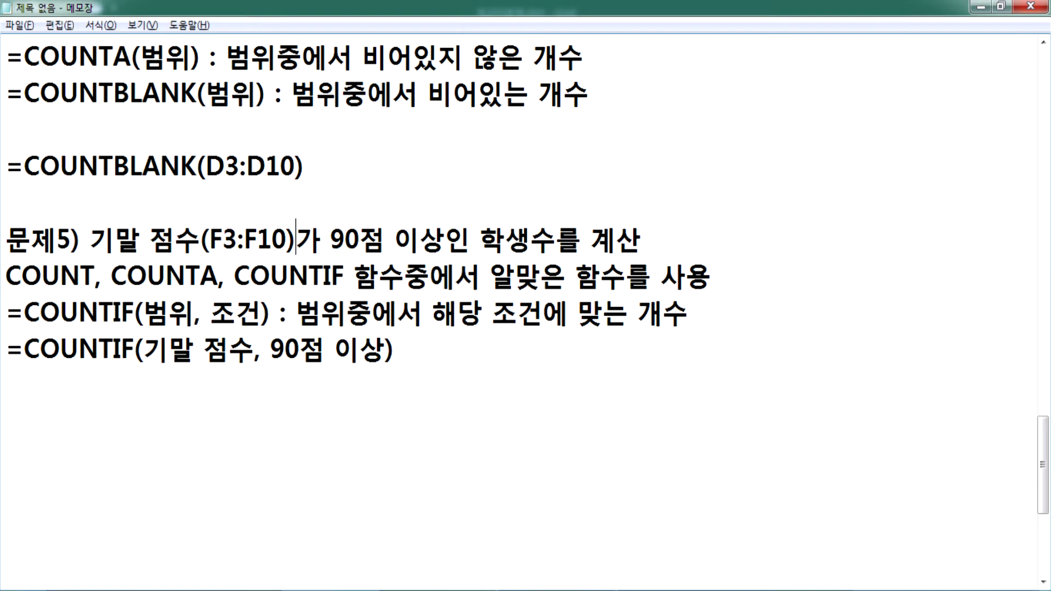
Step: Duplicate the line =COUNTIF(기말 점수, 90점 이상) below itself and replace 기말 점수 with F3:F10 in the copy
left_click_drag(6, 348, 257, 389)
key("ctrl+c")
key("ctrl+v")
key("ctrl+v")
type("F3:F10")
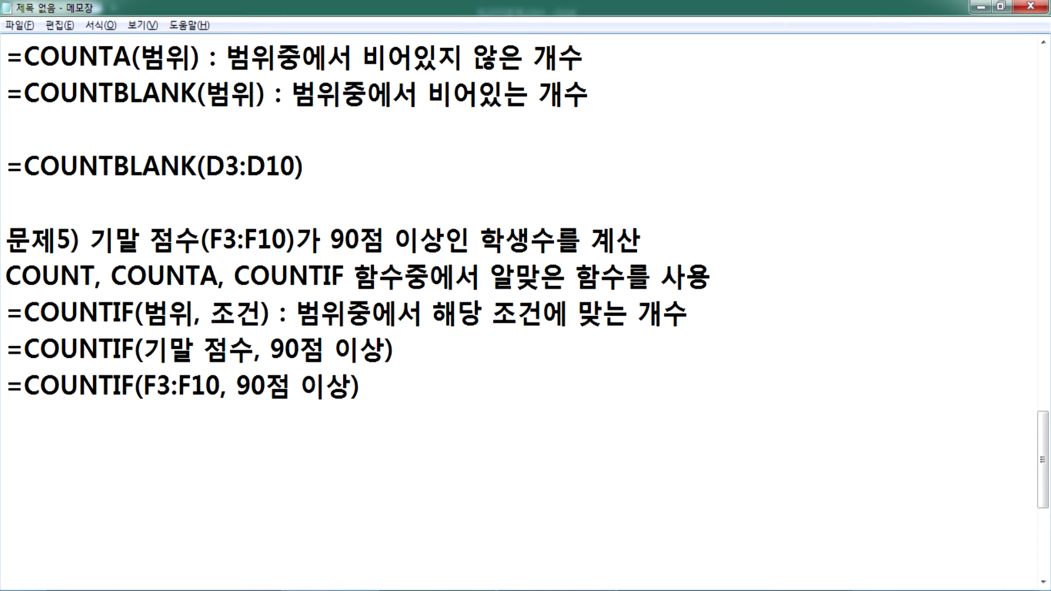
Step: Replace 90점 이상 in the last COUNTIF line with the criterion ">=90" and review the formula's range and criterion
left_click_drag(235, 386, 349, 385)
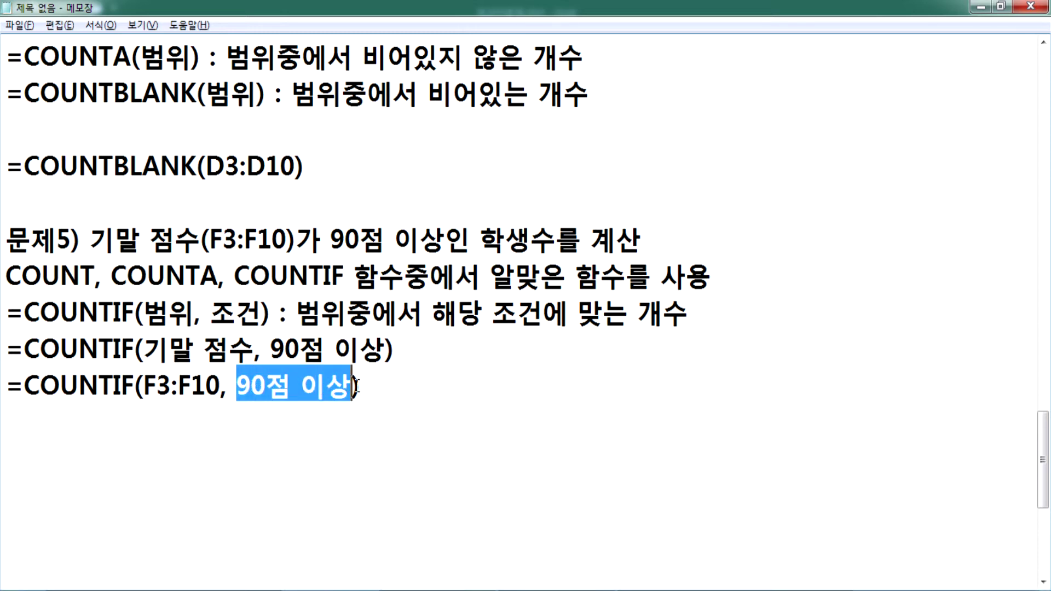
type("\"\"")
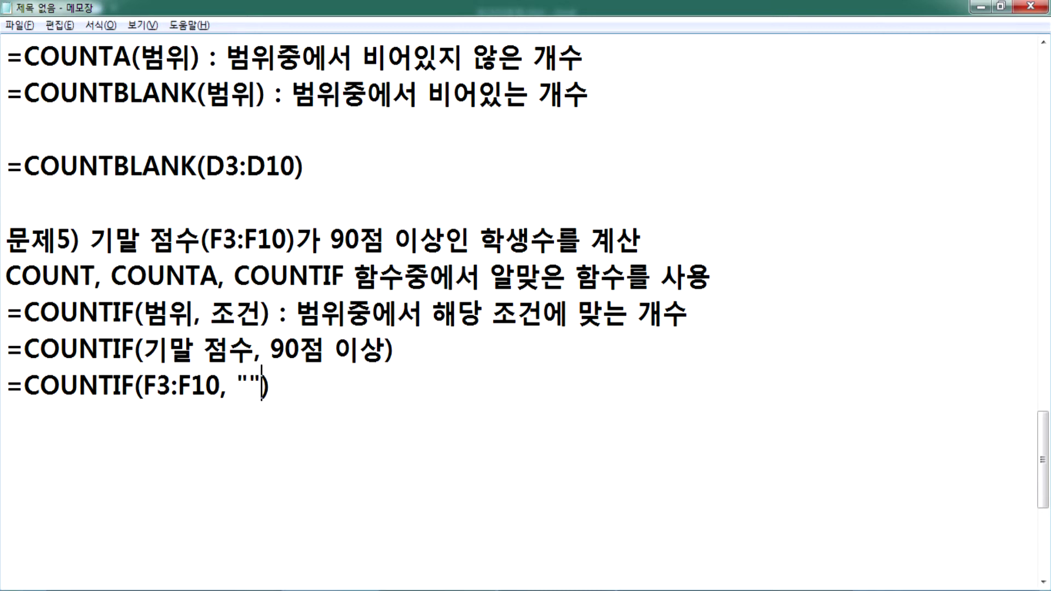
key("Left")
type(">=9")
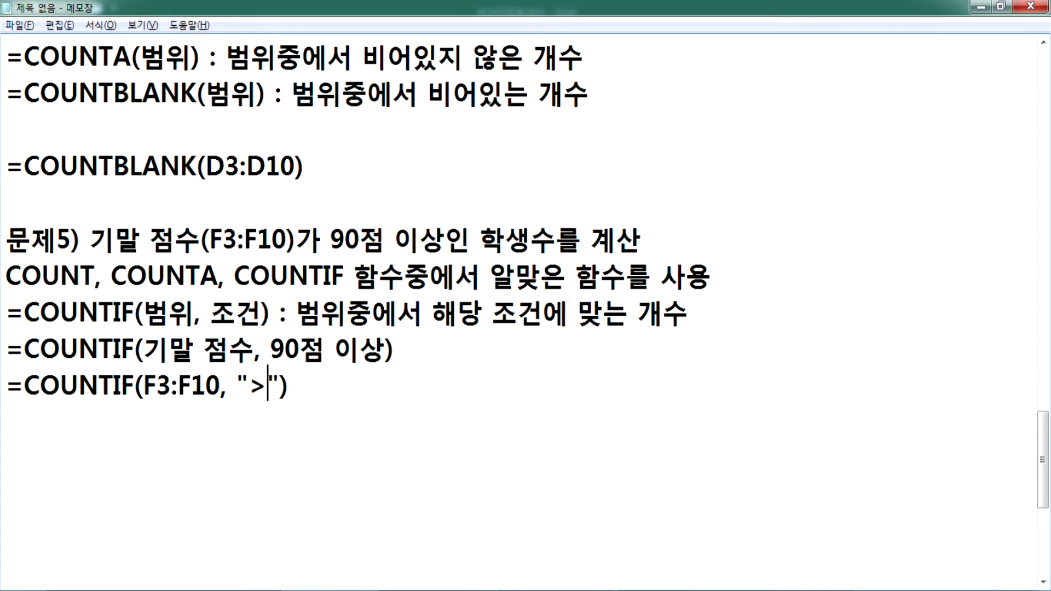
type("0")
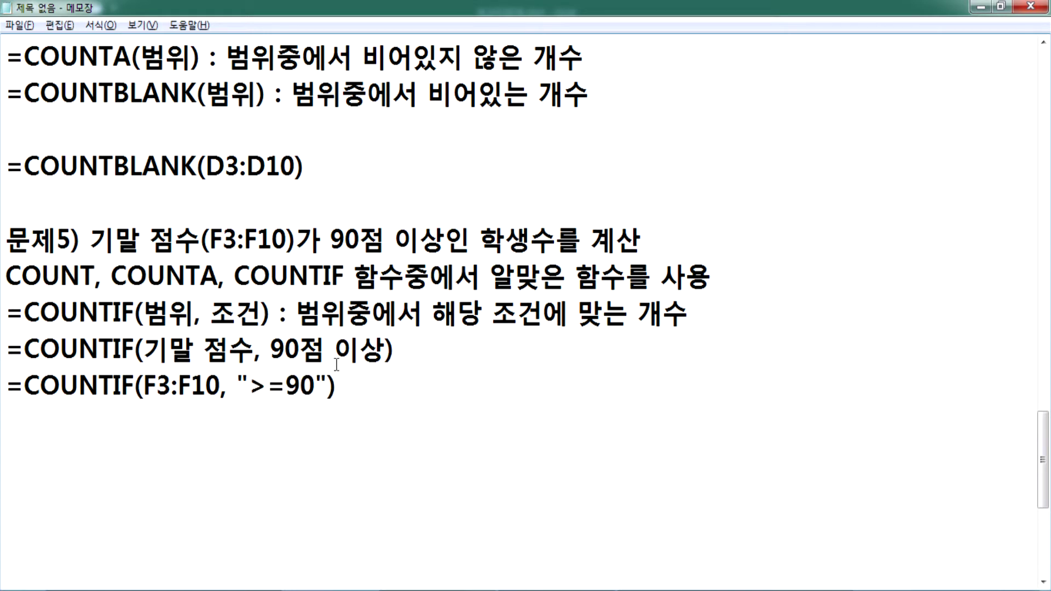
left_click_drag(228, 386, 143, 390)
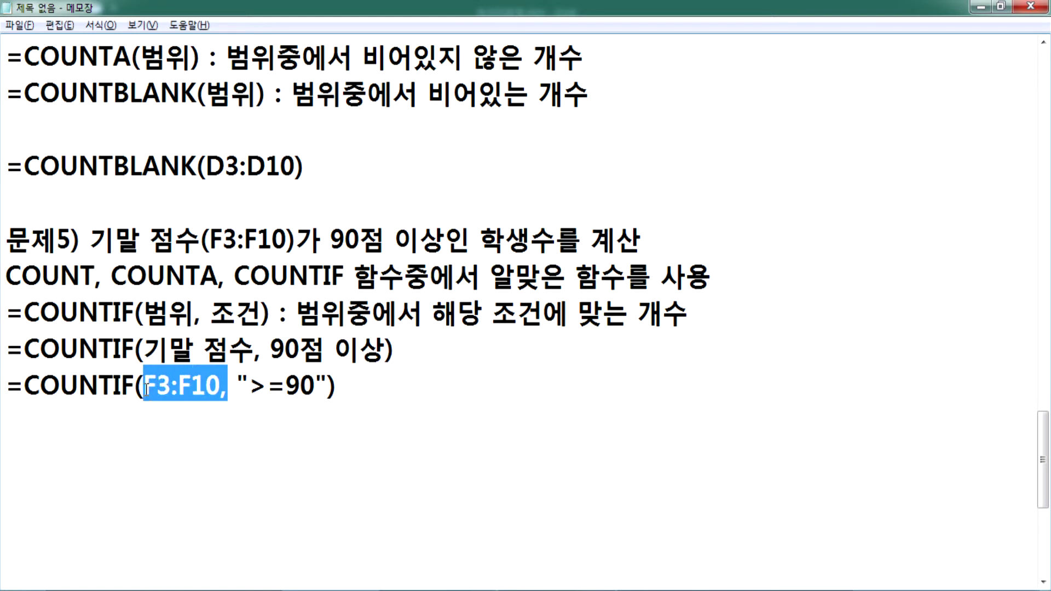
left_click(145, 389)
left_click_drag(289, 390, 315, 389)
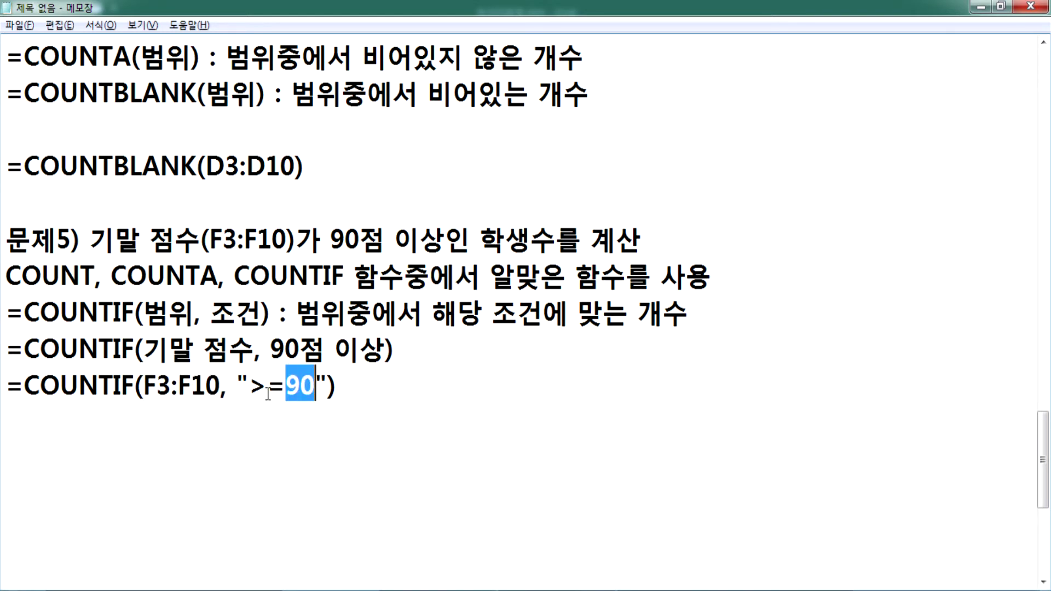
Step: Review the >= operator and the value 90 in the last COUNTIF criterion, and add blank space below that line
left_click_drag(249, 387, 286, 387)
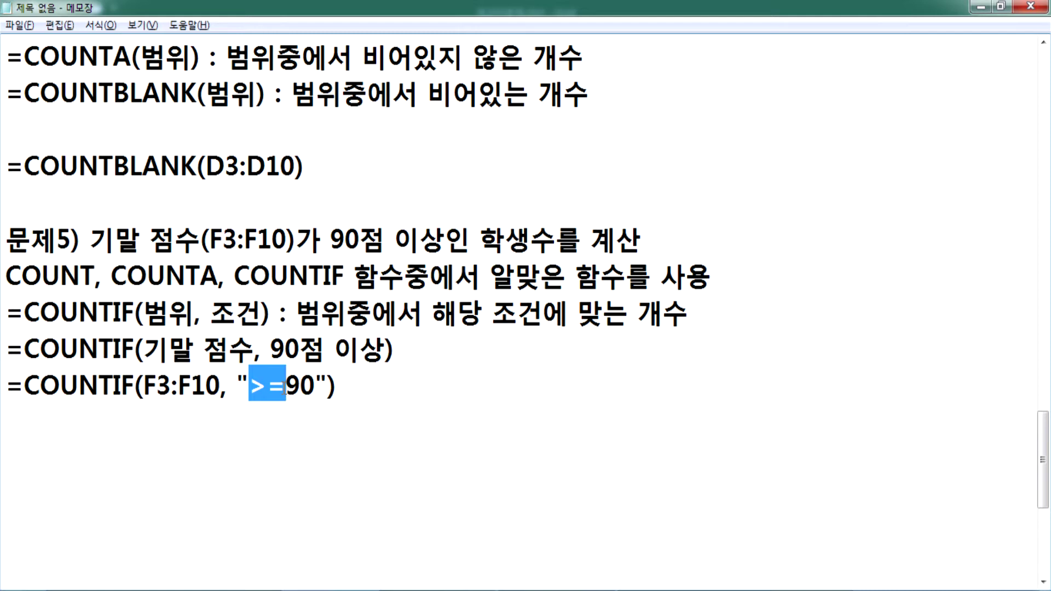
left_click(250, 388)
left_click_drag(251, 388, 315, 387)
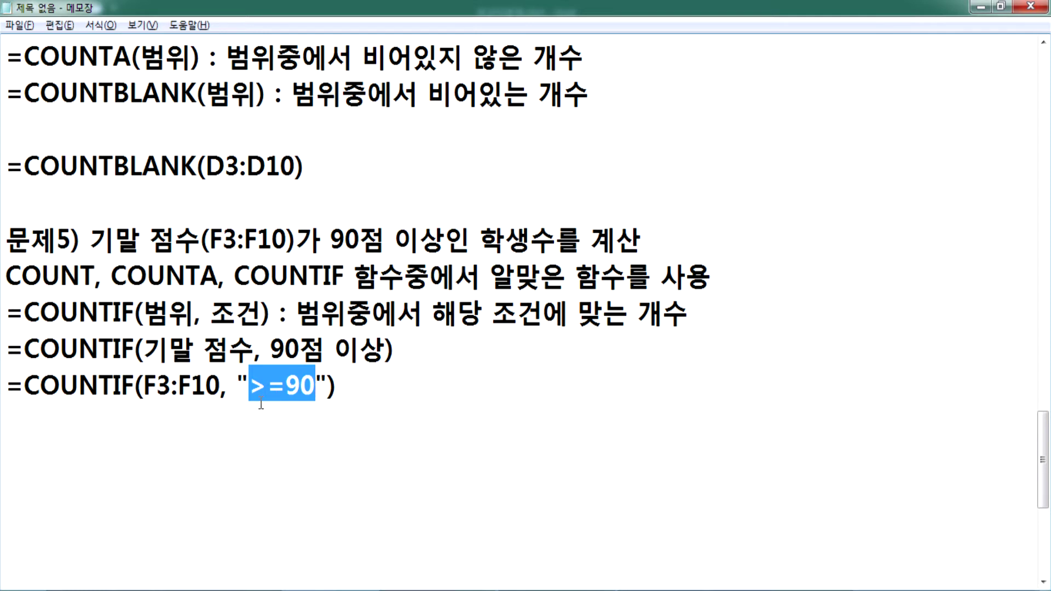
left_click(370, 402)
key("Return")
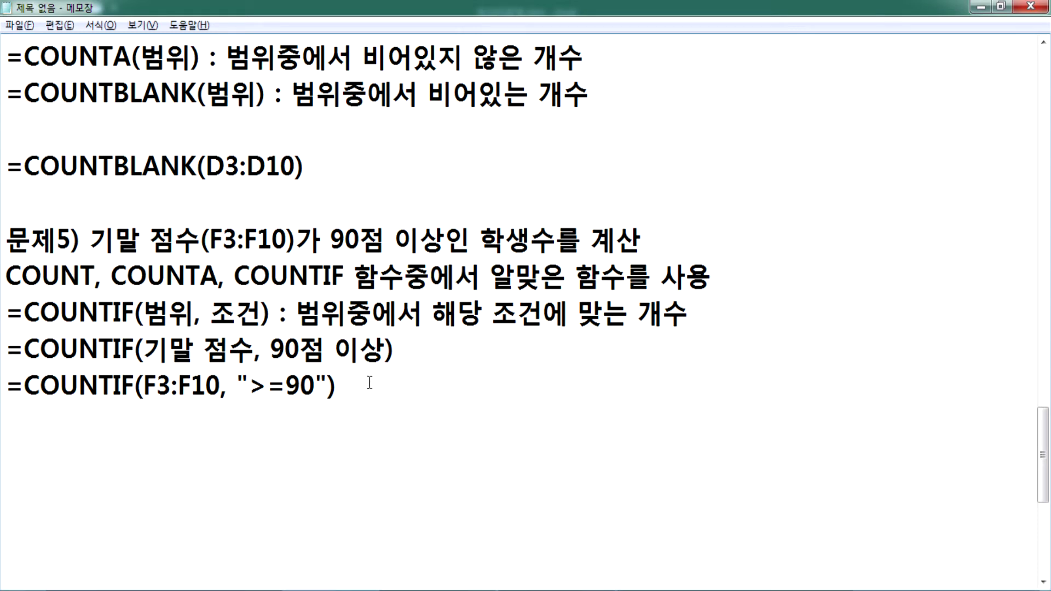
Step: In Excel cell D14 under 기말 : 90이상인 학생수, start a COUNTIF formula with the range F3:F10
key("alt+Tab")
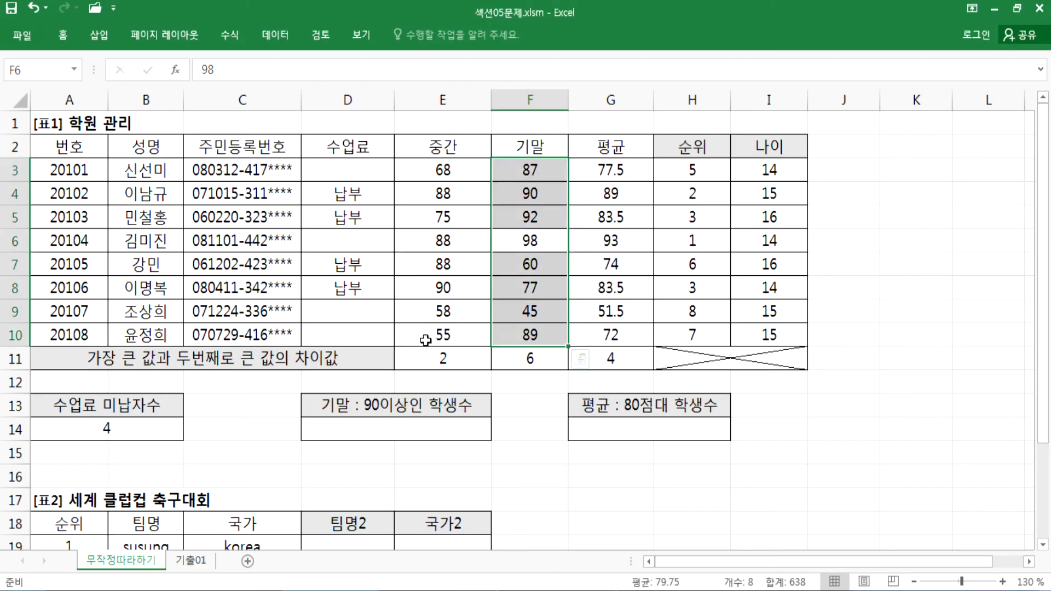
left_click(362, 423)
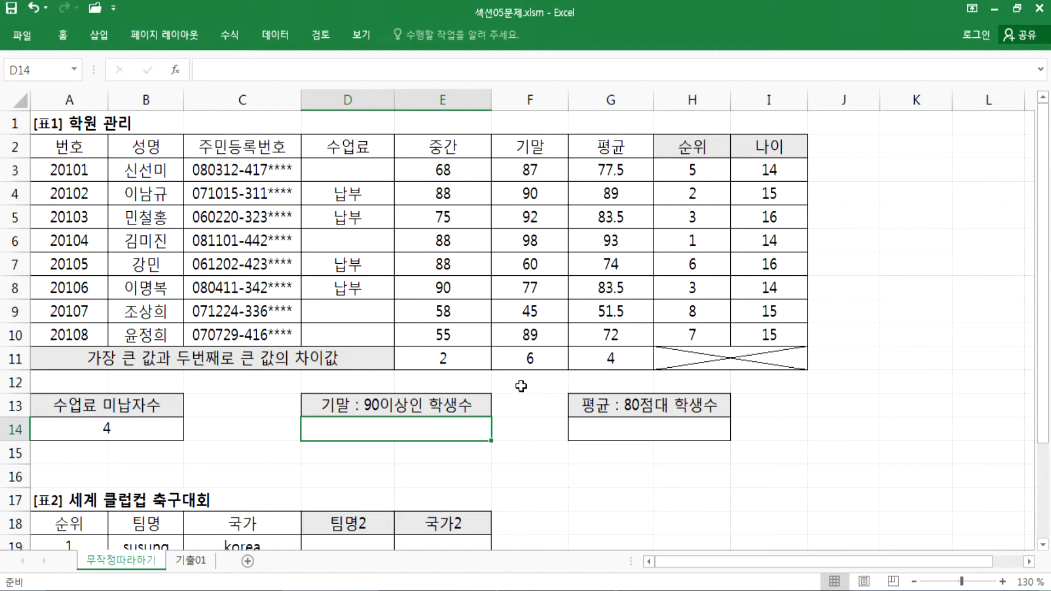
type("=COUN")
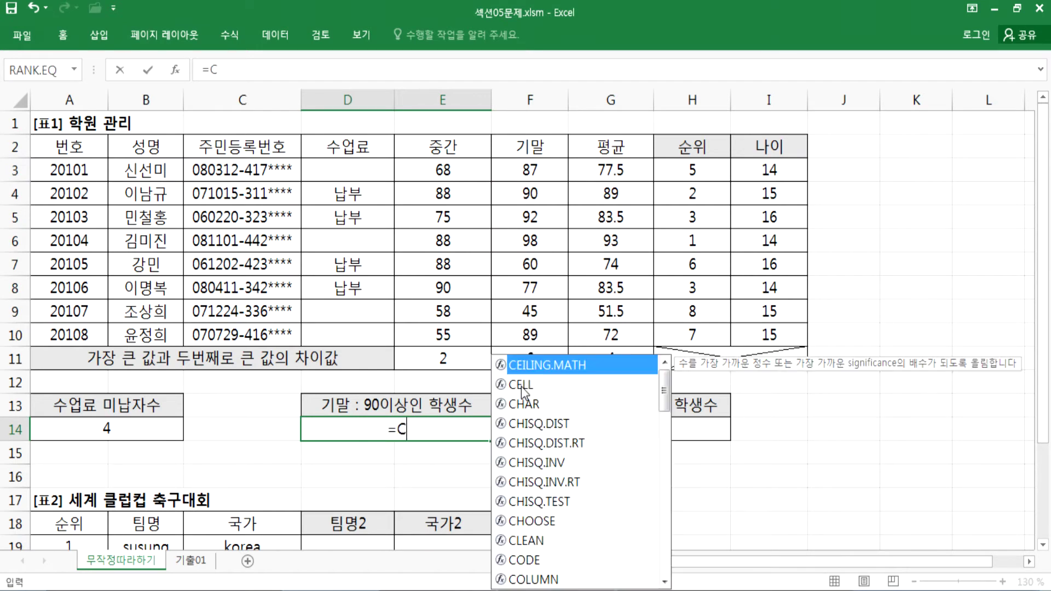
key("Down")
key("Down")
key("Down")
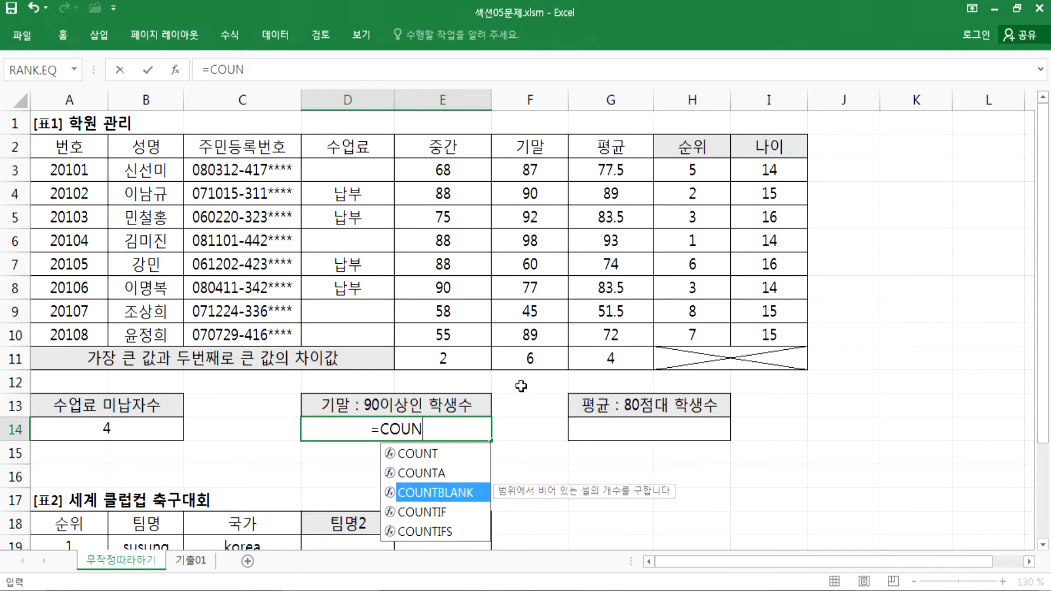
key("Tab")
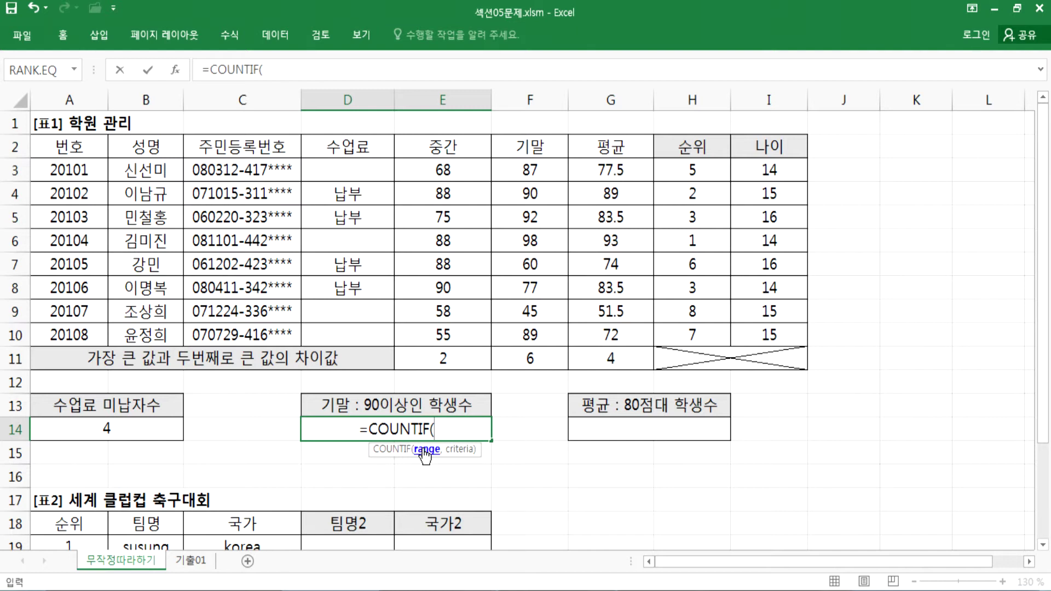
left_click_drag(530, 169, 529, 335)
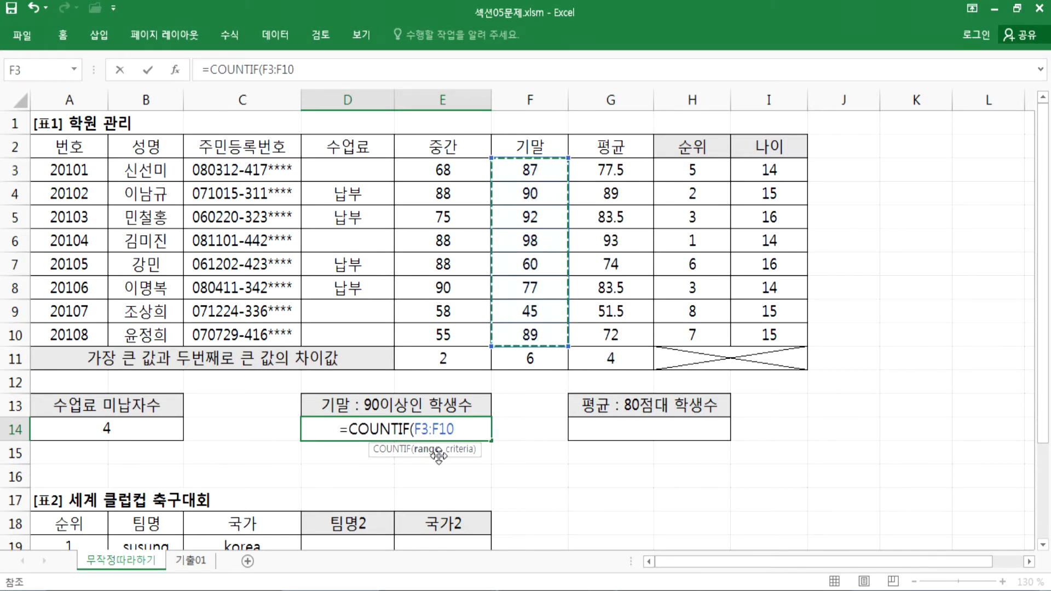
Step: Complete the D14 formula with the criterion ">=90" and confirm =COUNTIF(F3:F10,">=90")
type(",")
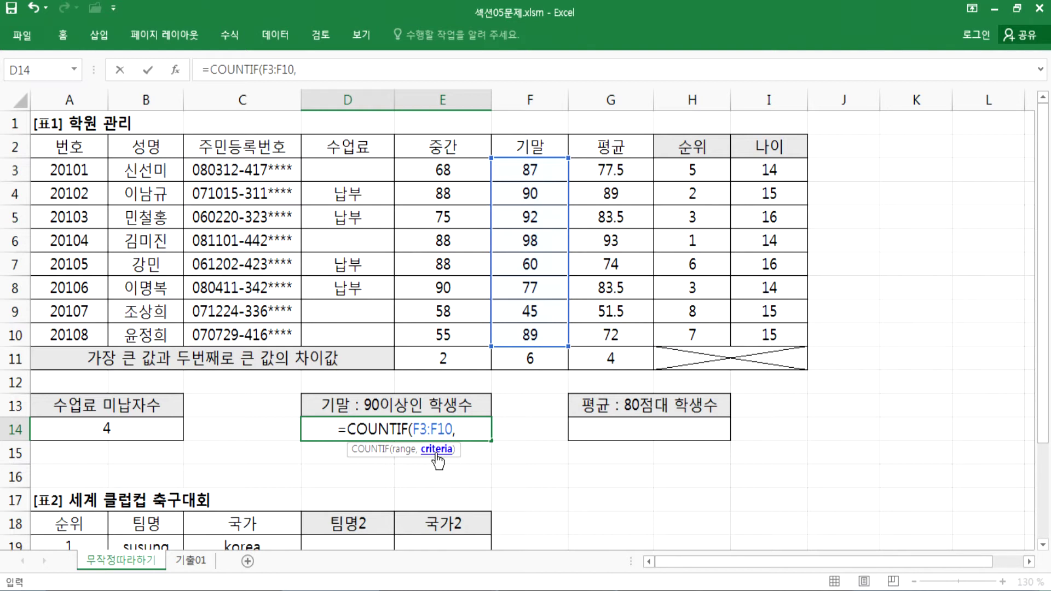
type("\">")
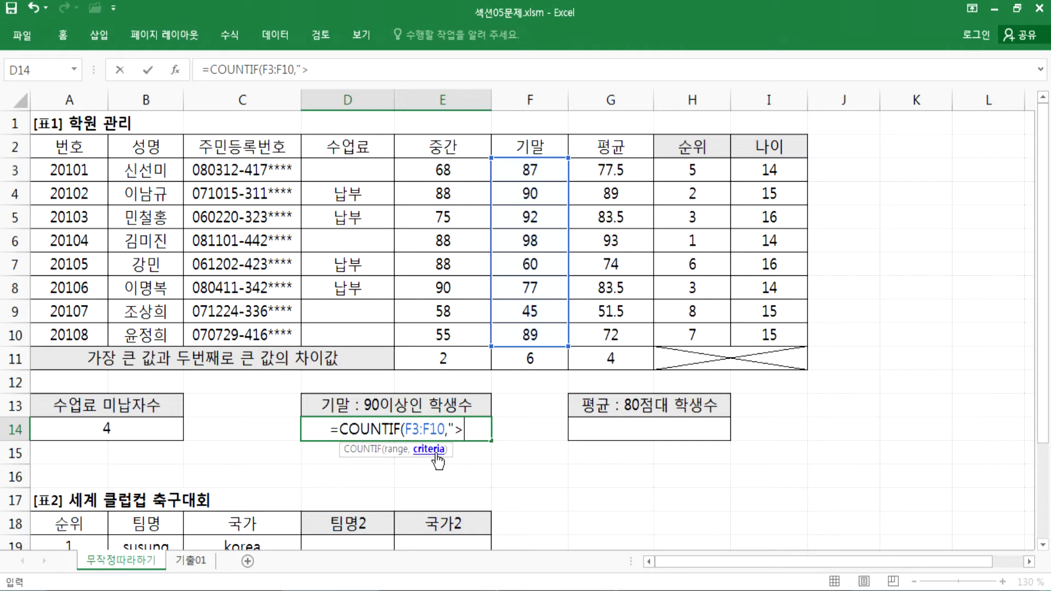
type("=90\"")
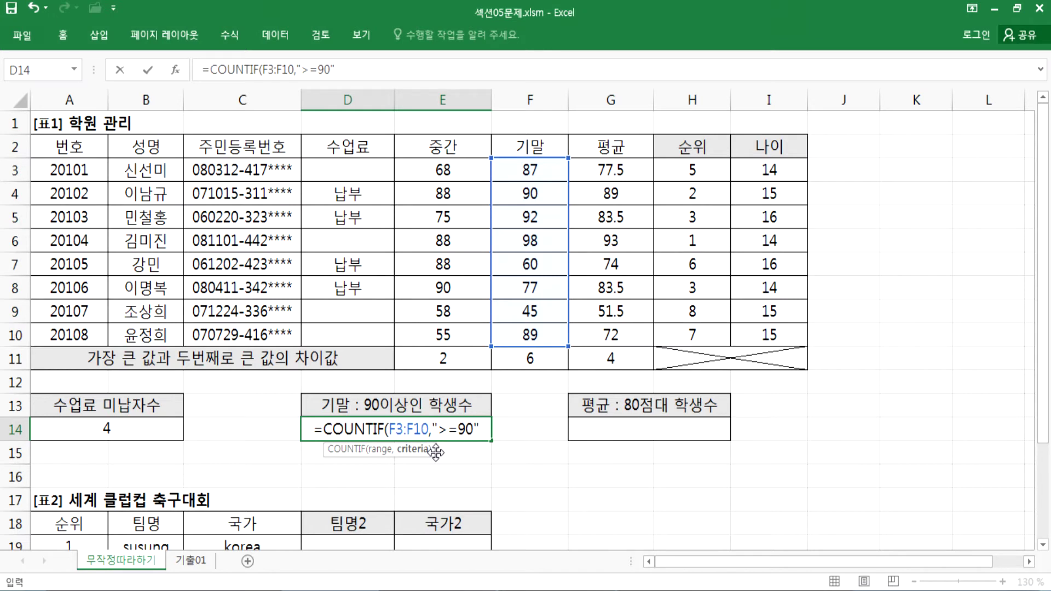
type(")")
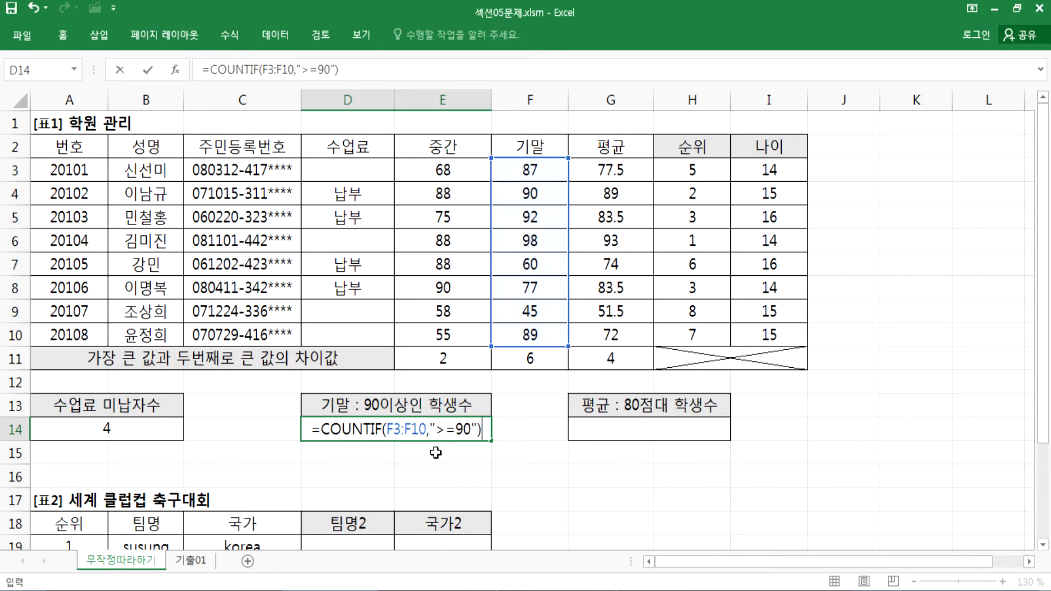
key("Return")
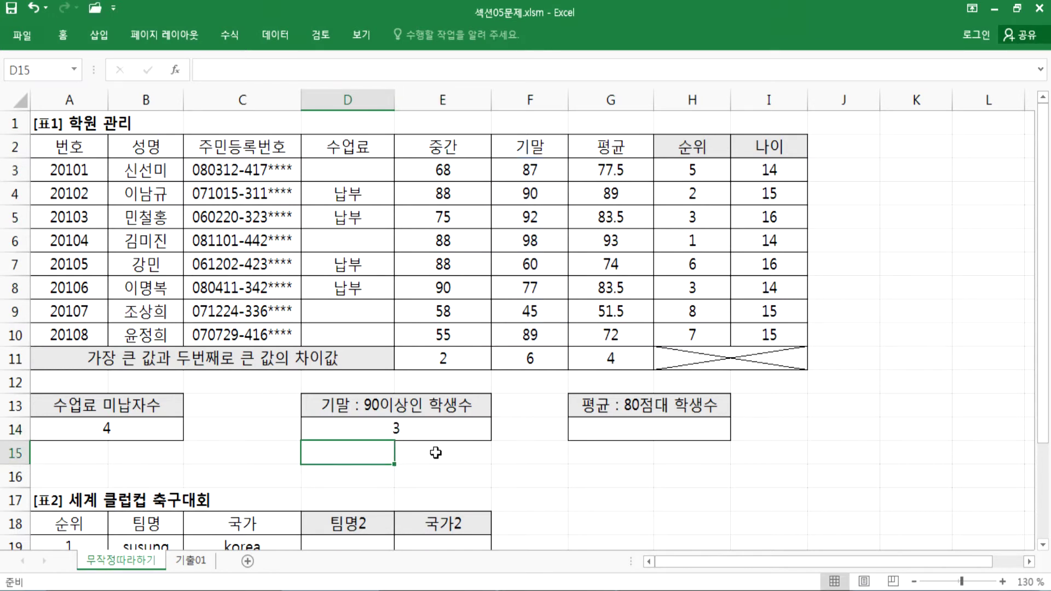
Step: Try confirming the COUNTIF formula in D14 without its closing parenthesis, and repeat the test once
key("Up")
key("F2")
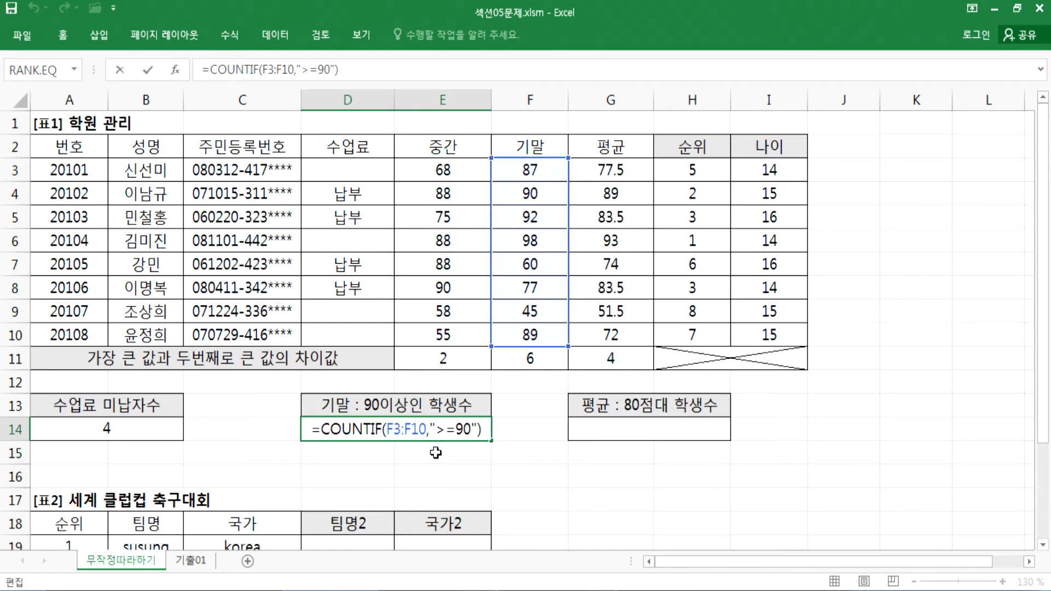
key("BackSpace")
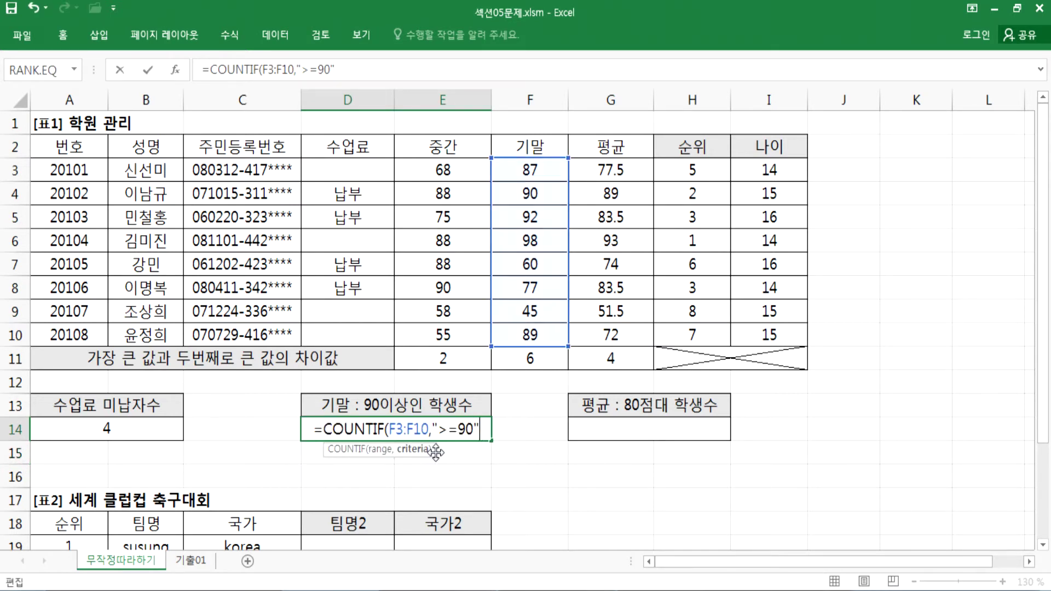
key("Return")
key("Up")
key("F2")
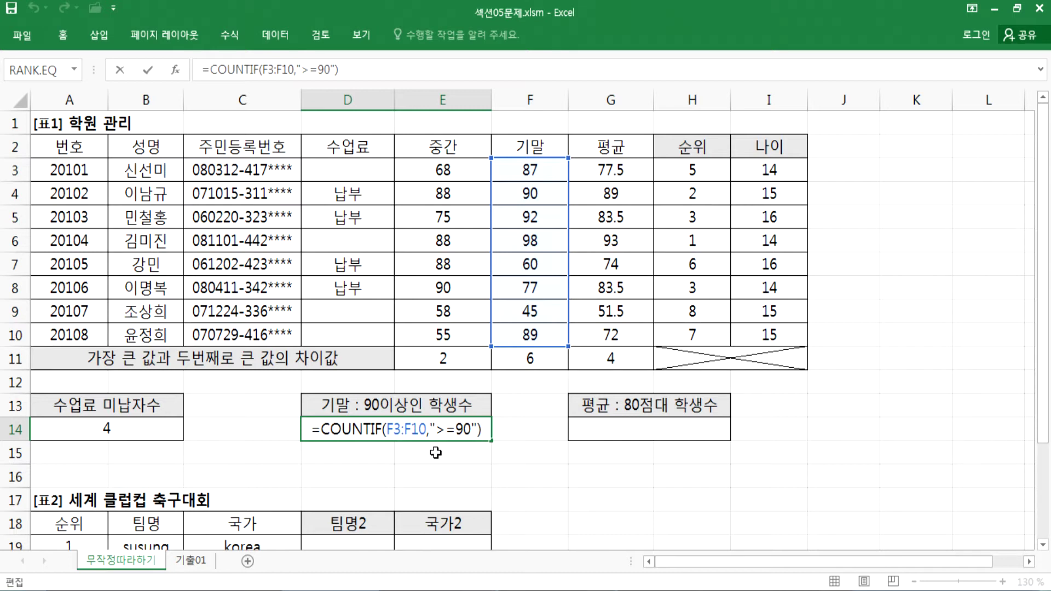
key("BackSpace")
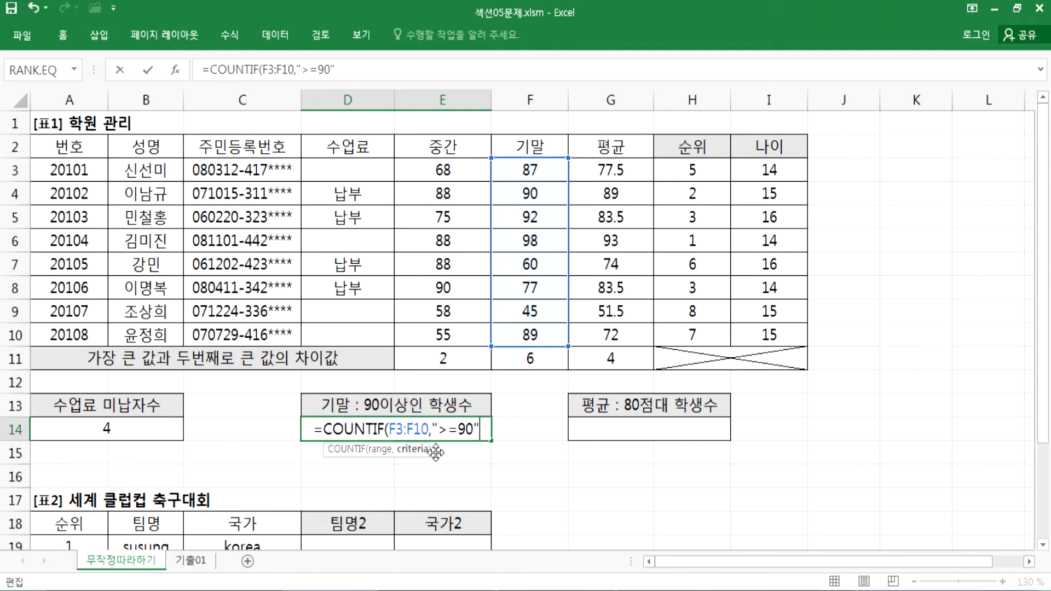
key("Return")
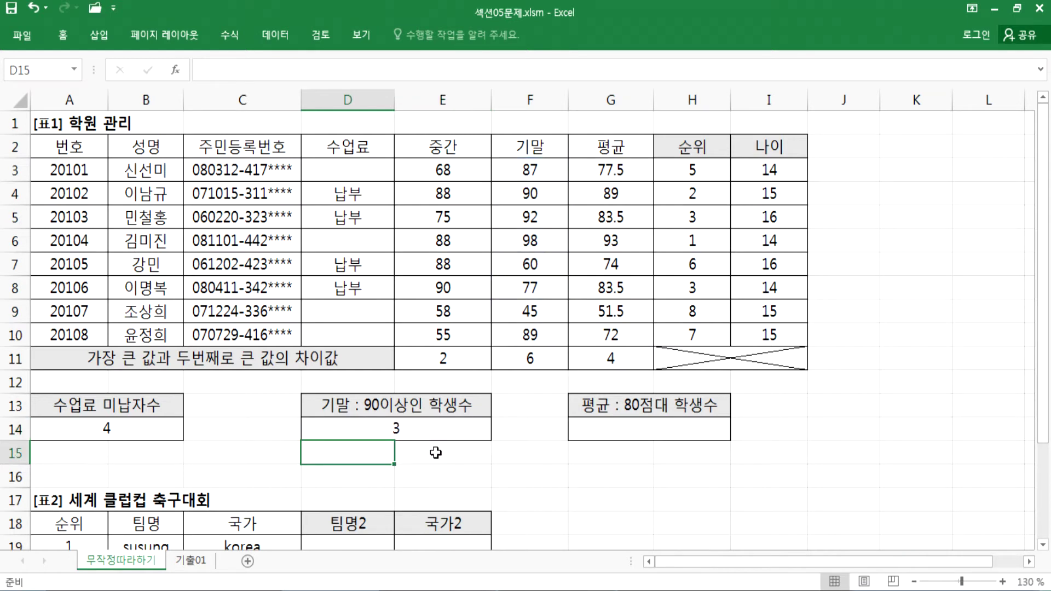
Step: Review the formula in D14 and compare it with the 범위 and 조건 arguments of the COUNTIF syntax line in Notepad
key("Up")
key("F2")
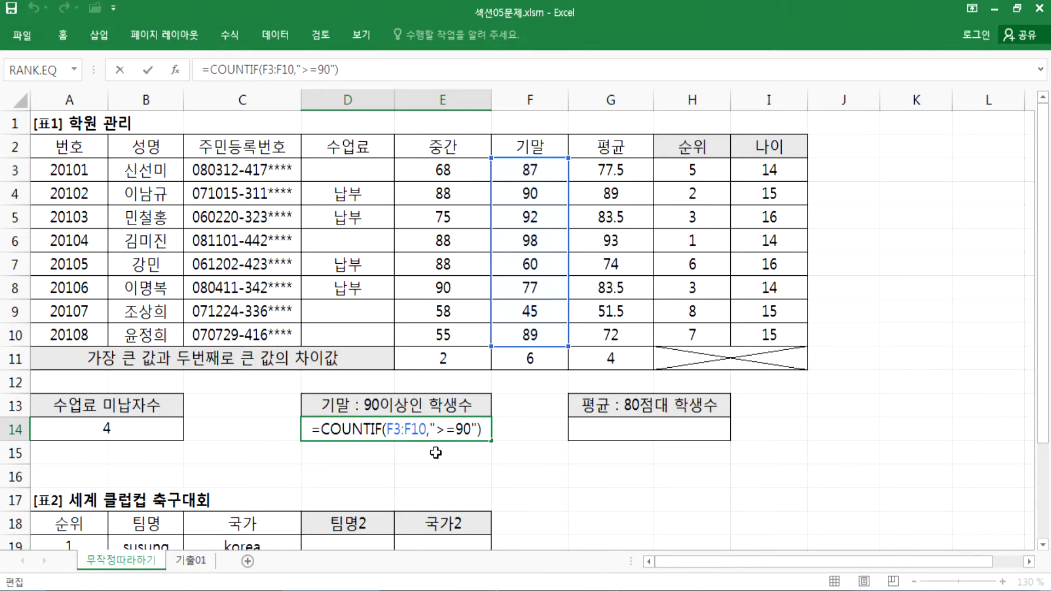
key("Return")
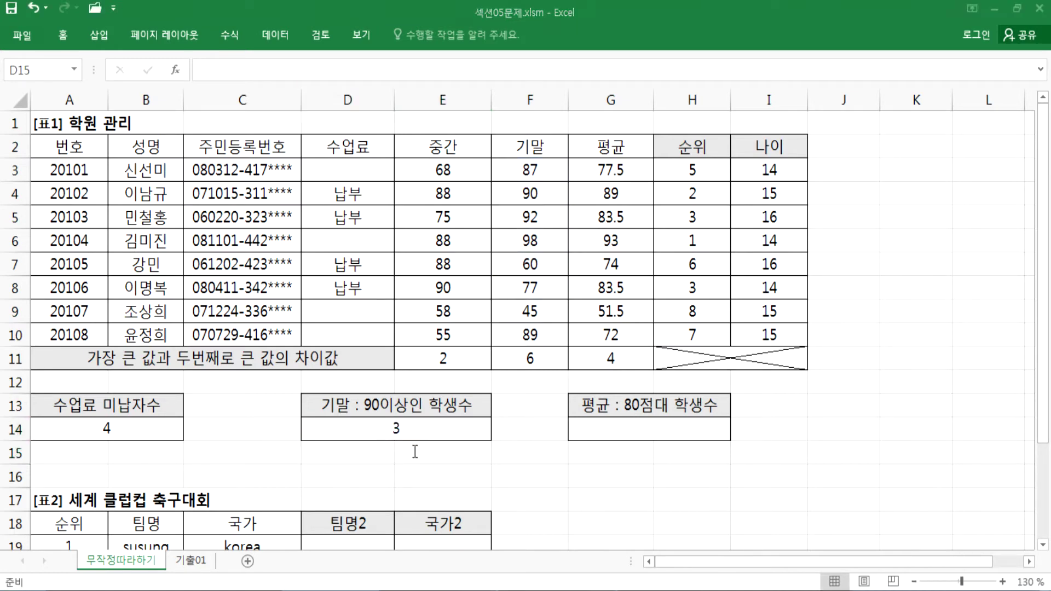
key("alt+Tab")
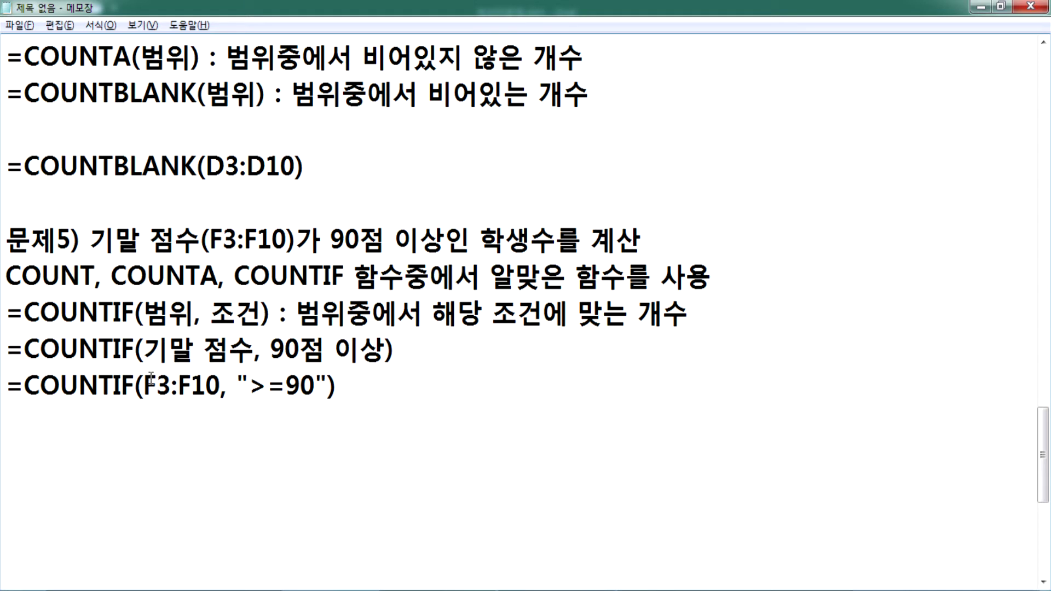
left_click_drag(144, 315, 189, 314)
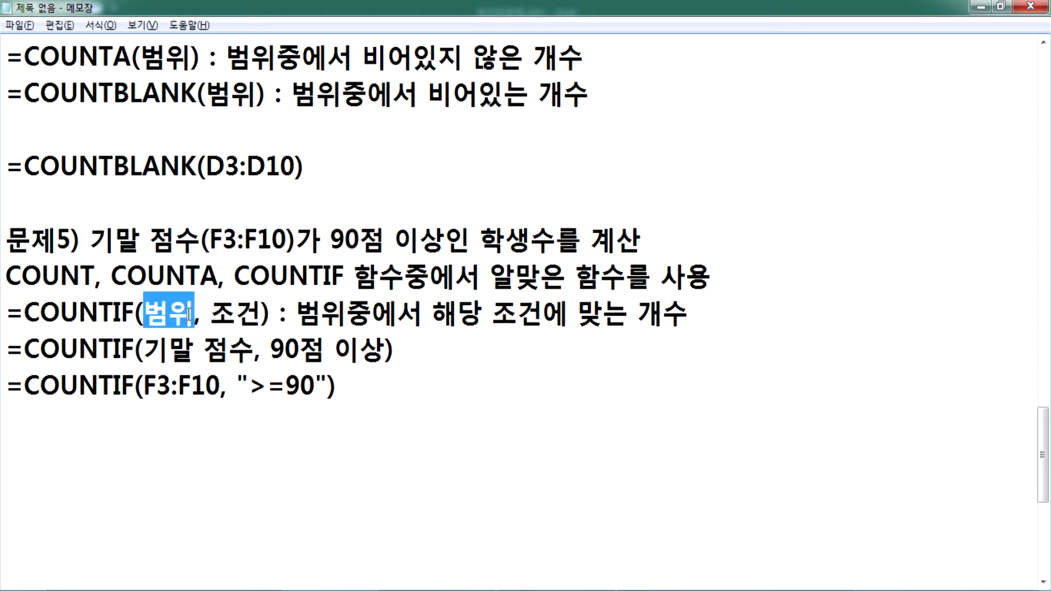
left_click_drag(210, 313, 260, 315)
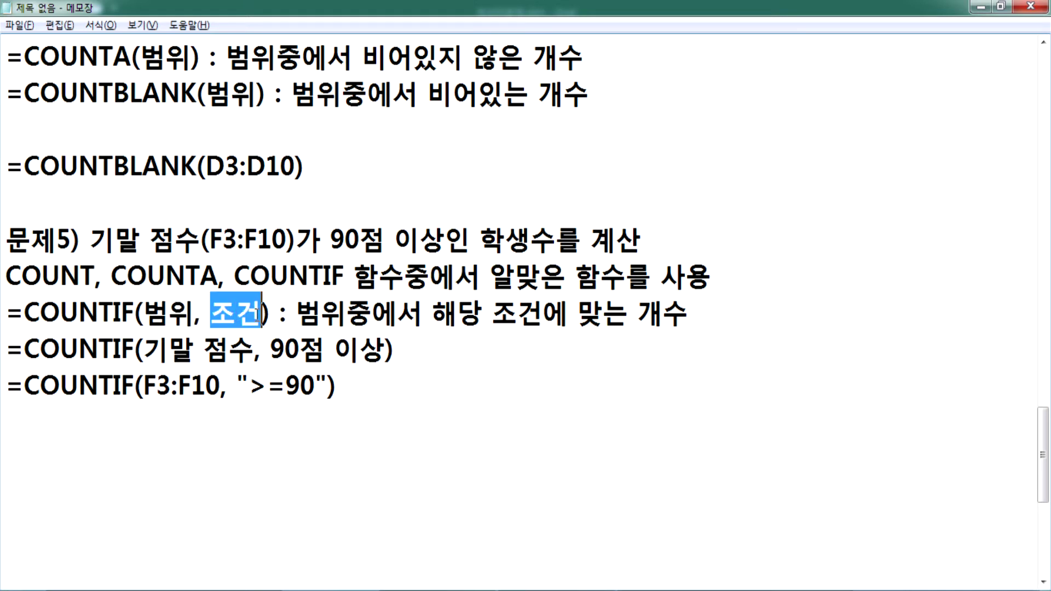
left_click(164, 447)
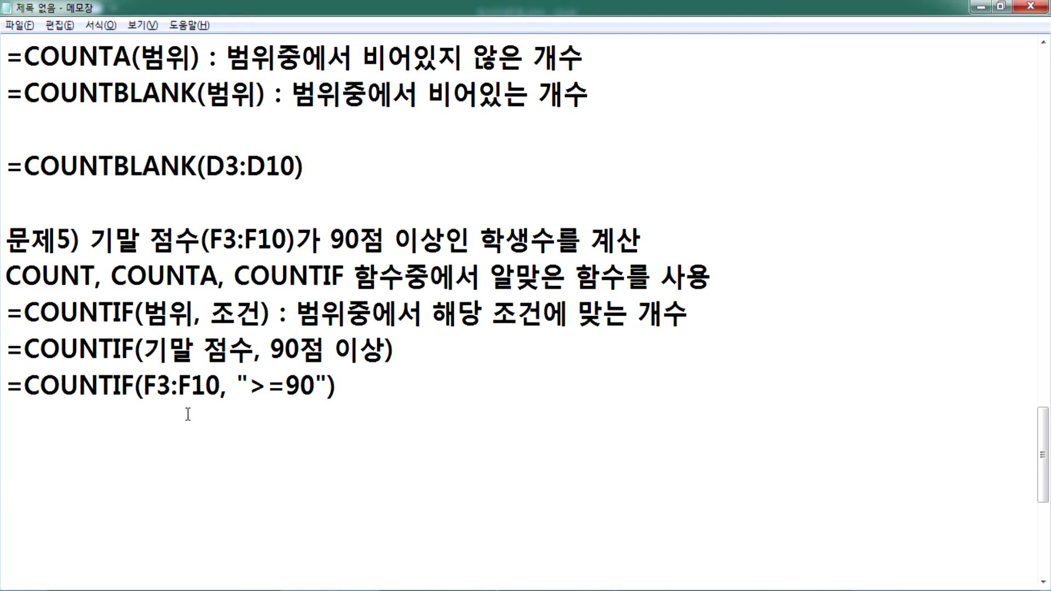
Step: Check the result cell G14 under 평균 : 80점대 학생수 in Excel, and return to Notepad
key("alt+Tab")
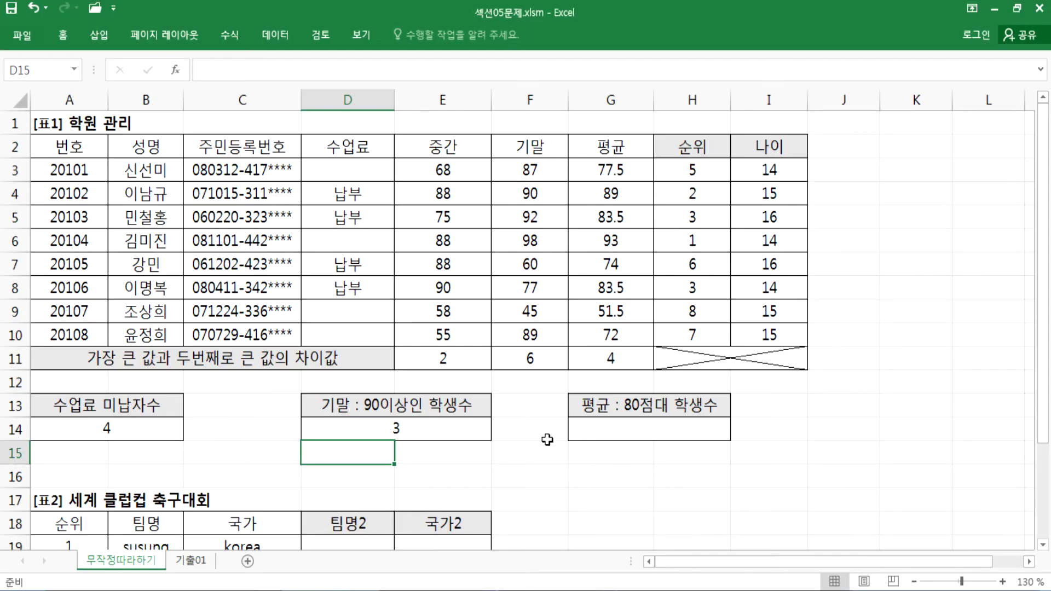
left_click(612, 428)
key("alt+Tab")
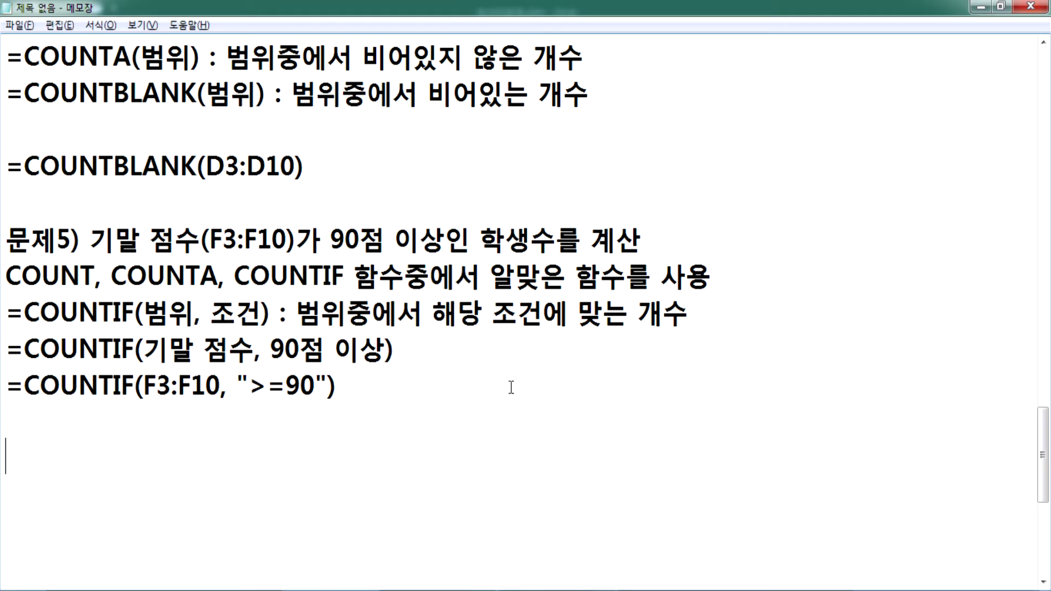
type("ANSW")
key("BackSpace")
key("BackSpace")
key("BackSpace")
key("BackSpace")
Step: Write the problem line 문제6) 평균(G3:G10) 점수가 80점대인 인원수 below the problem 5 notes
key("Hangul")
type("뭕제")
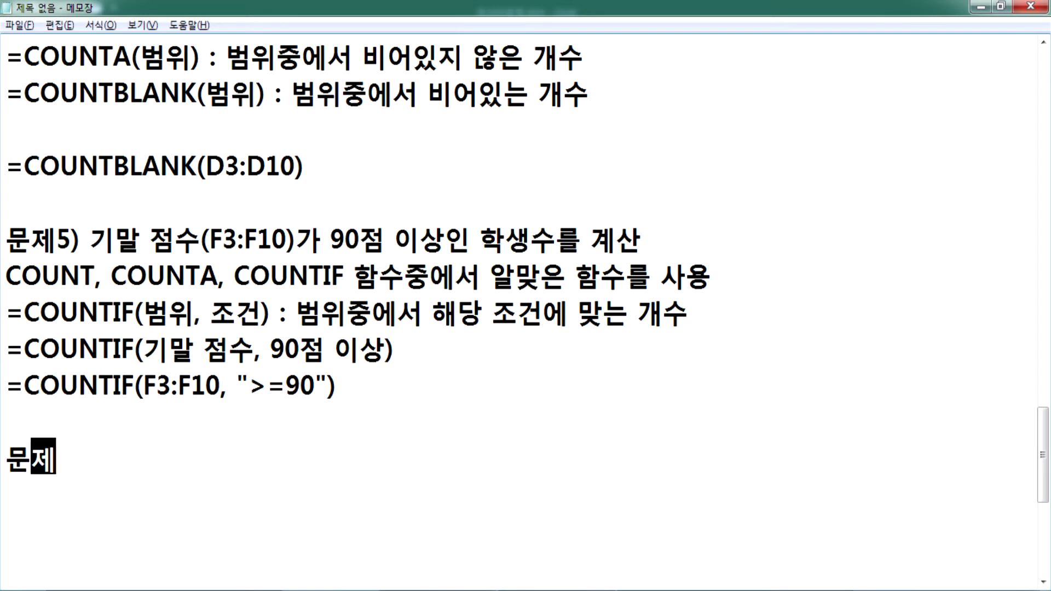
type("6) ㅍ")
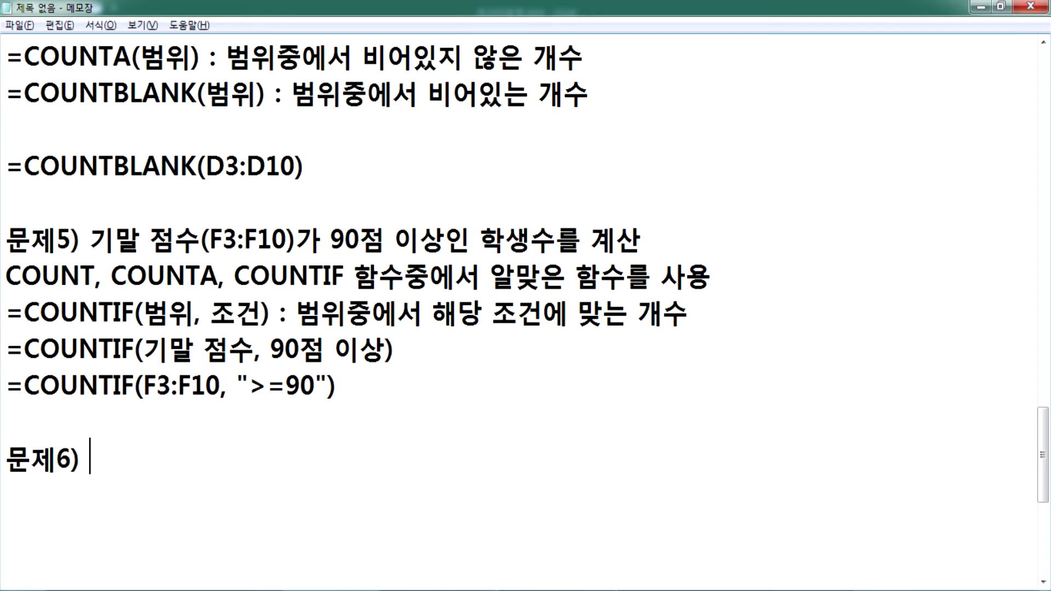
type("평균(")
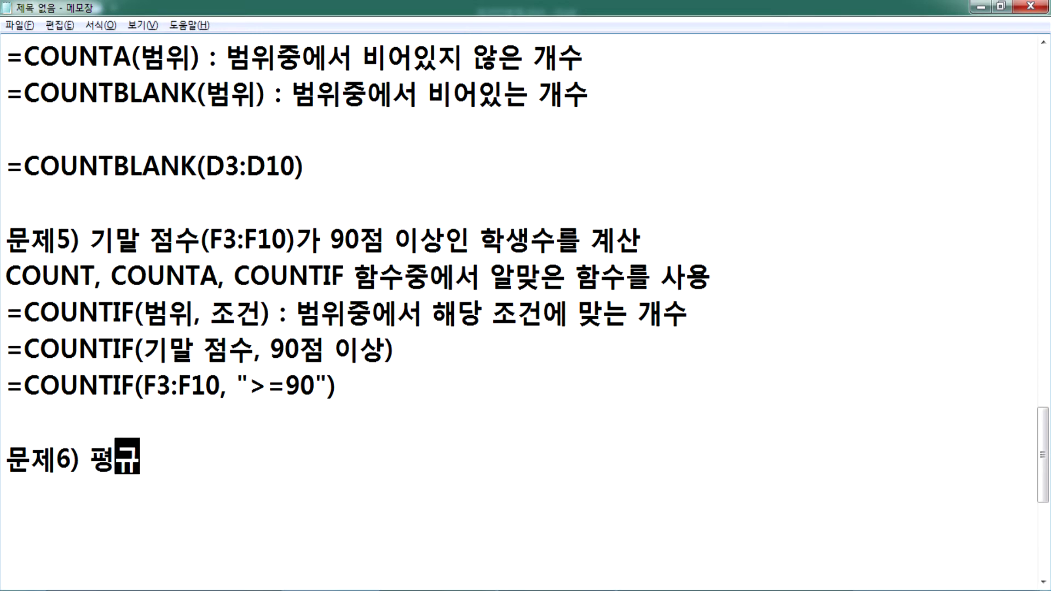
type("G")
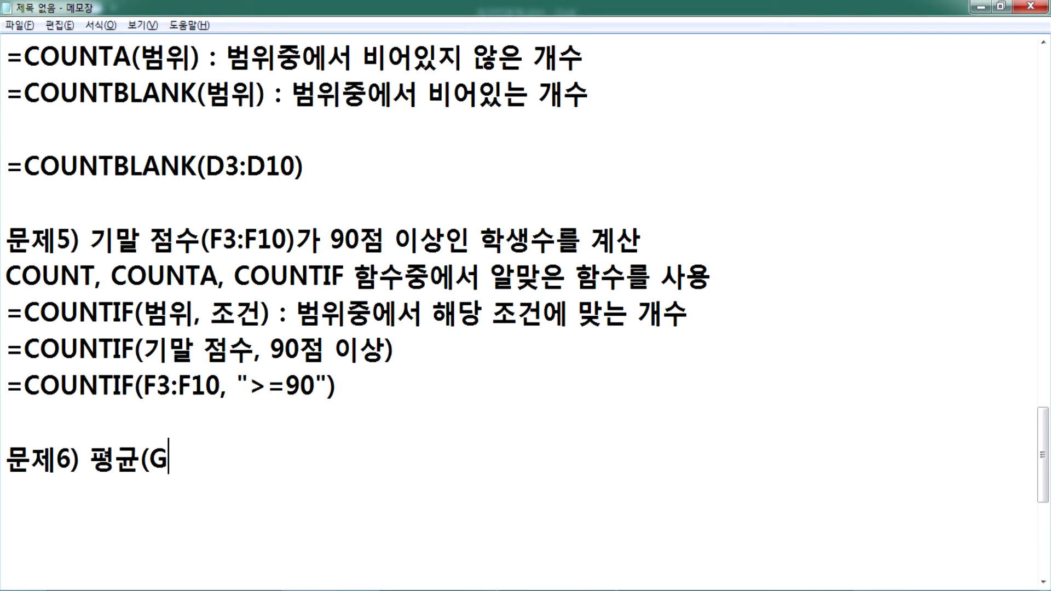
type("3:G10)")
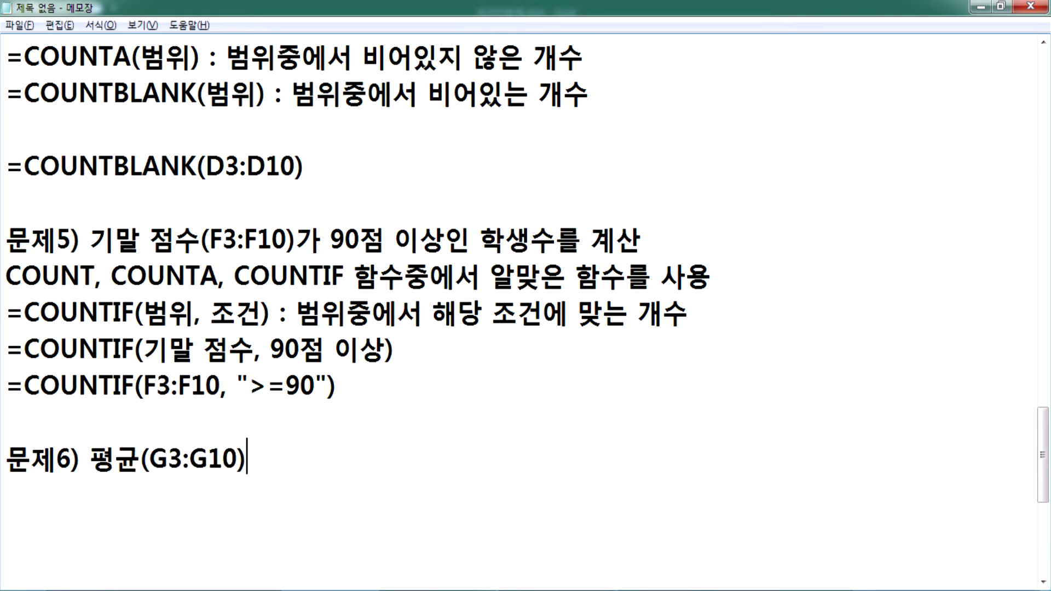
type(" 점수사")
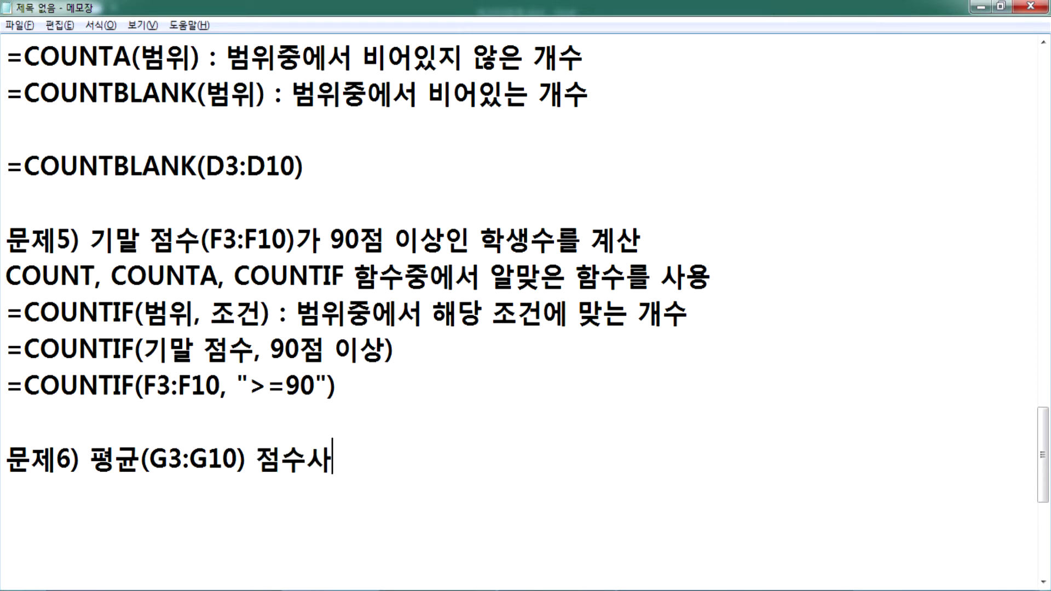
key("BackSpace")
type("가 80점대인")
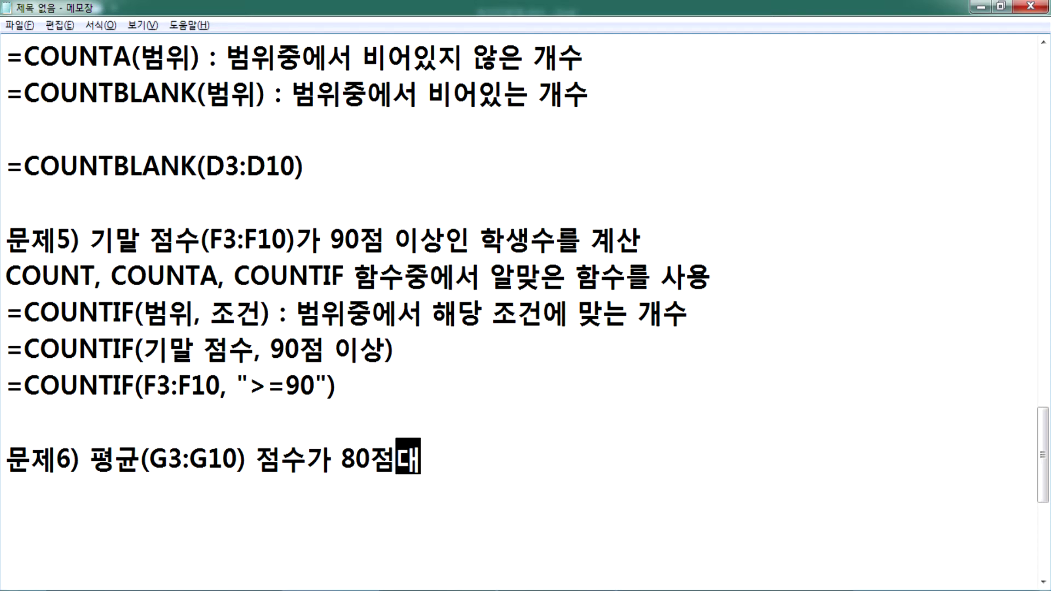
type("원수")
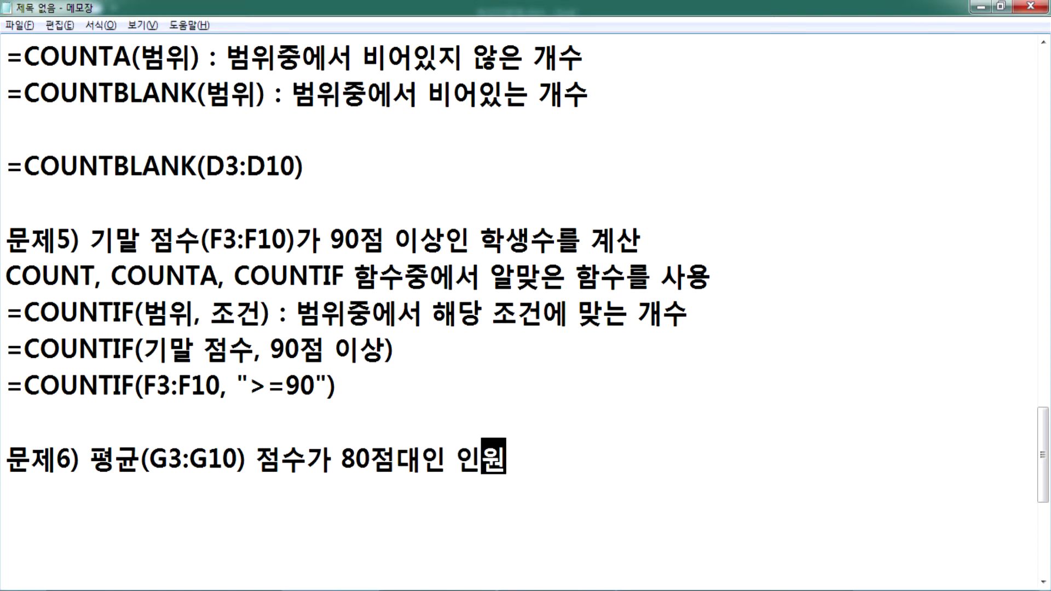
key("Return")
scroll(500, 376, "down", 2)
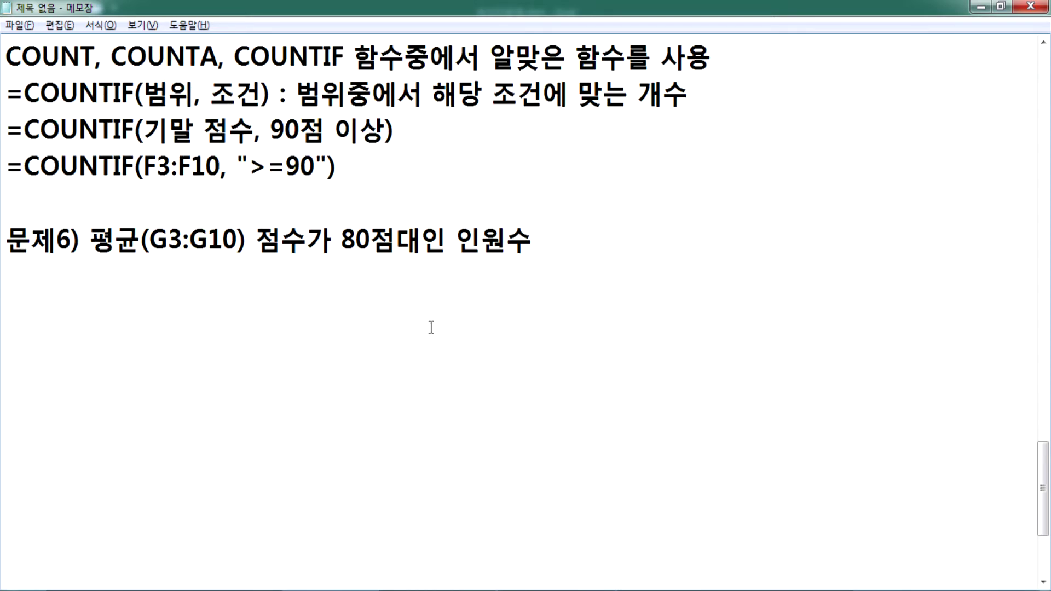
Step: Insert the clarification (80점 이상, 90점 미만) after 80점대 in the problem 6 line, checking the Excel table first
left_click(420, 238)
key("alt+Tab")
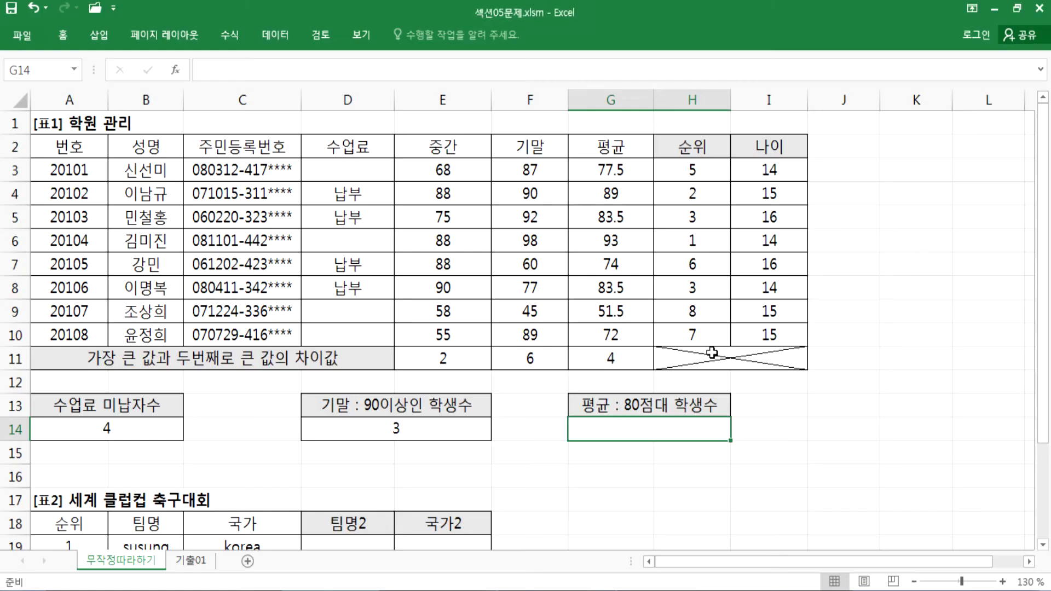
key("alt+Tab")
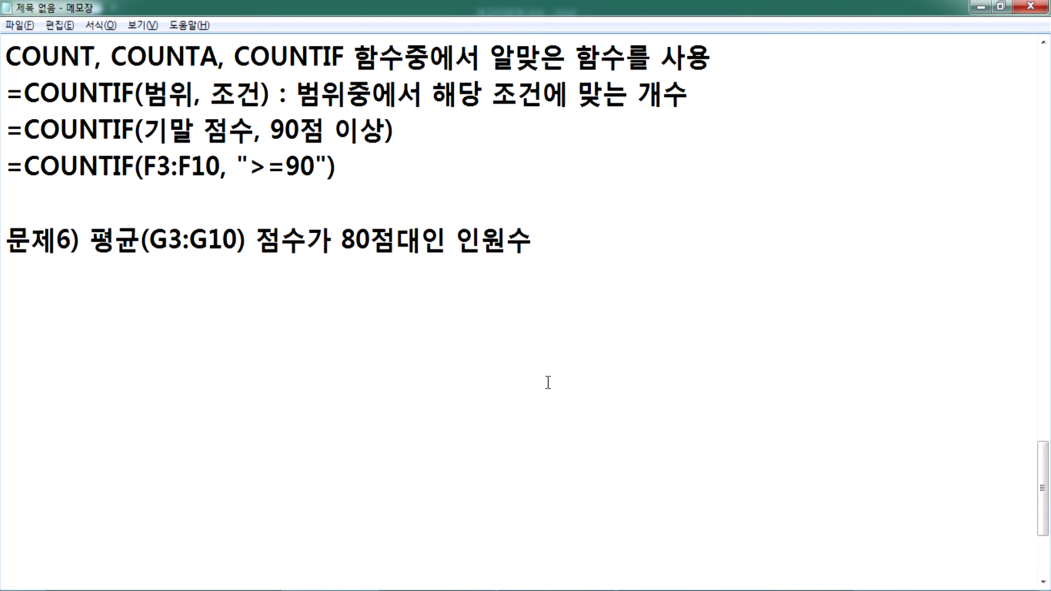
type("(80점 이사")
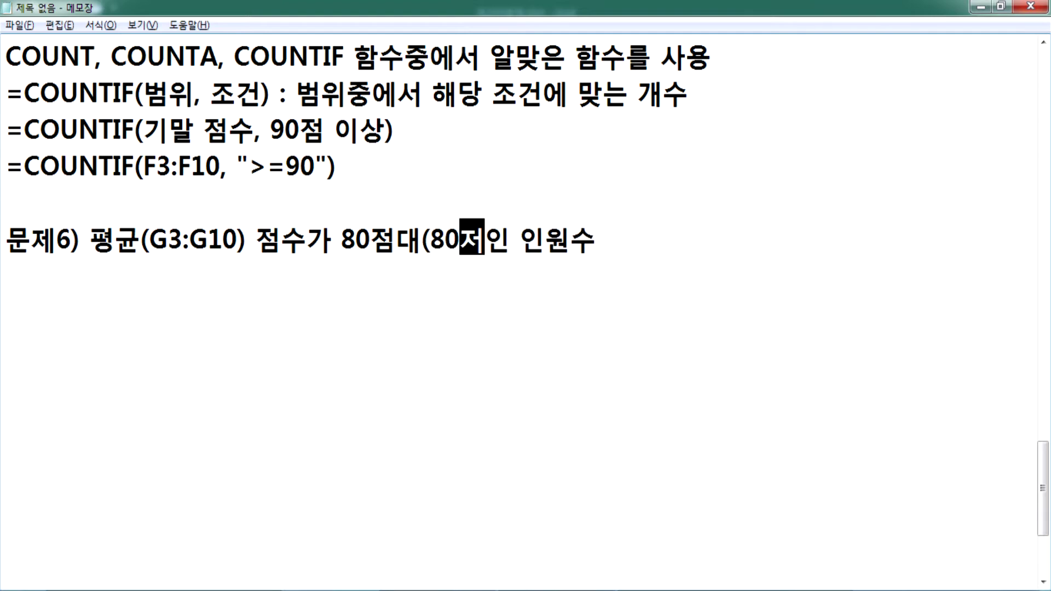
type("ㅇ, ")
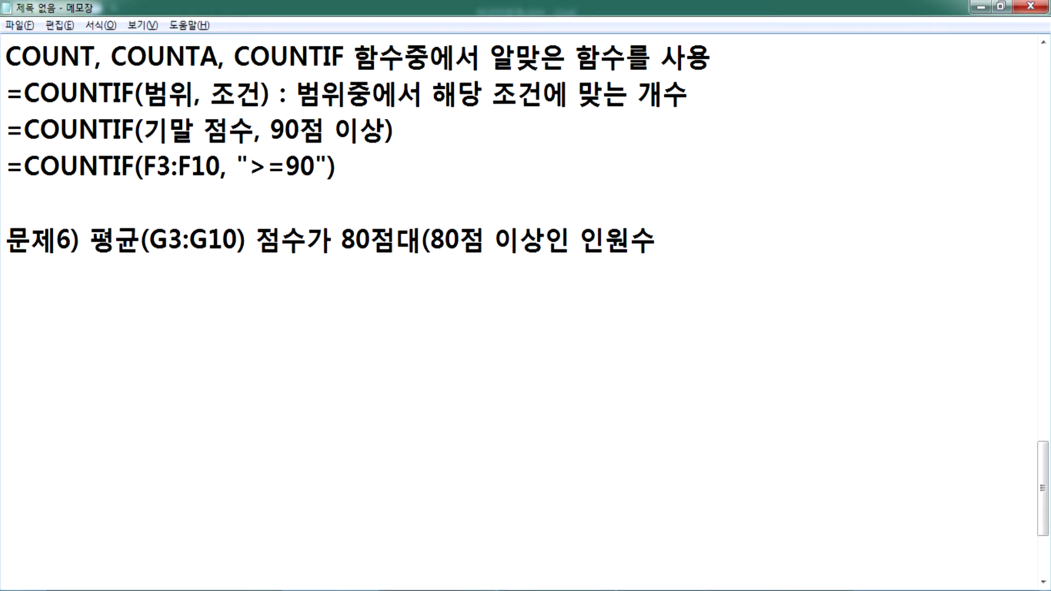
type("90점 미마")
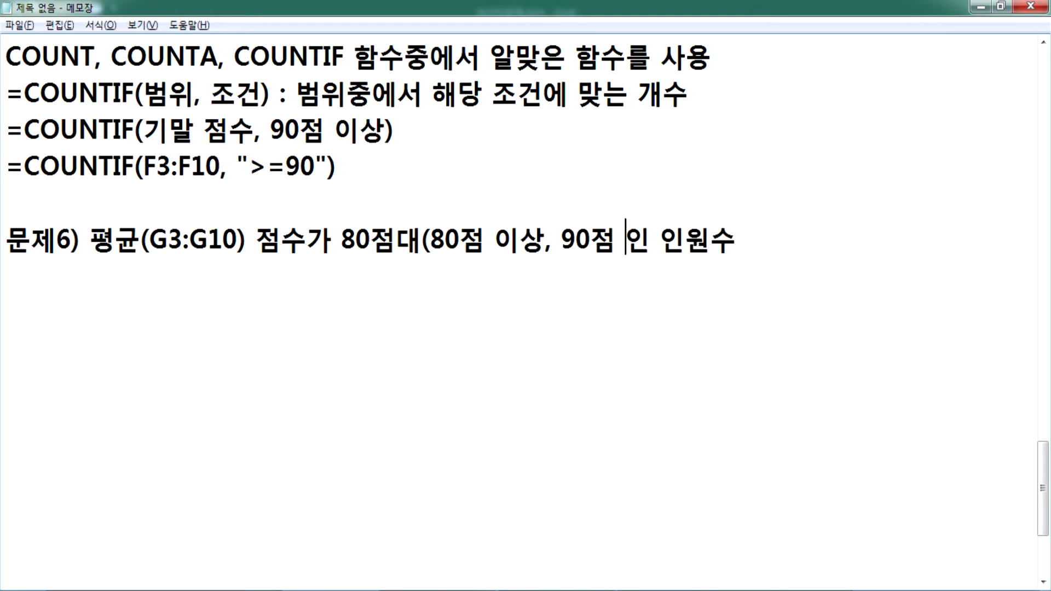
type("ㄴ)")
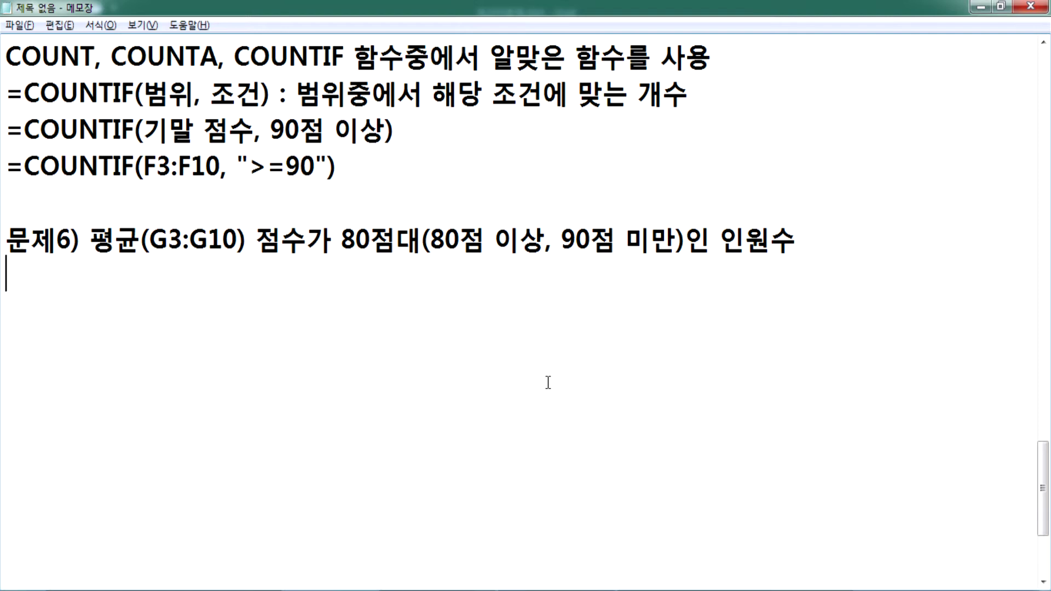
Step: Add the instruction line COUNTIF, SUMIF, COUNTA 함수중에서 알맞은 함수를 사용 under problem 6
type("COUNTIF,M")
key("BackSpace")
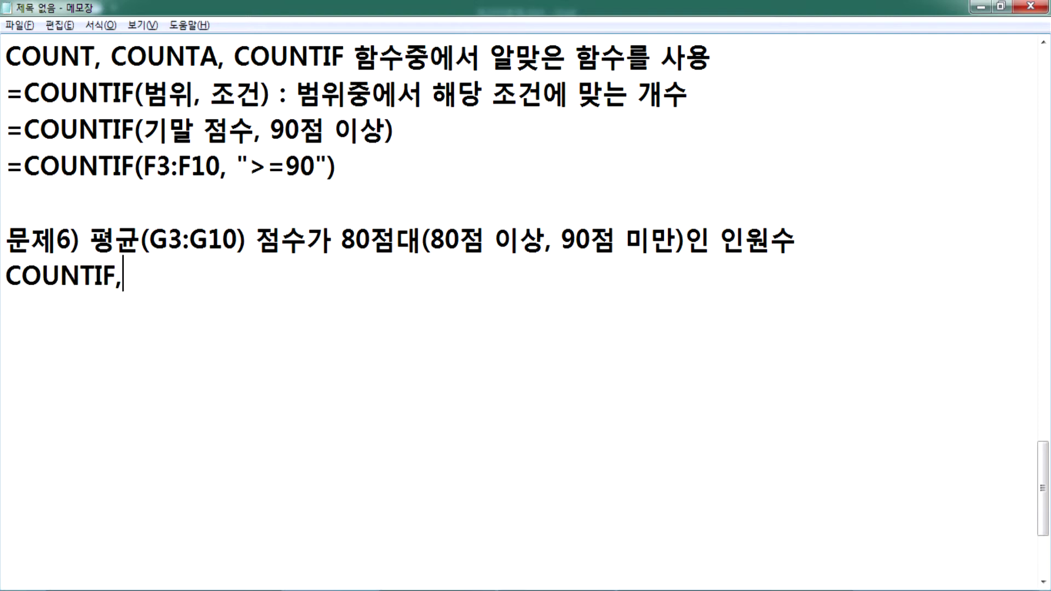
type("SUM")
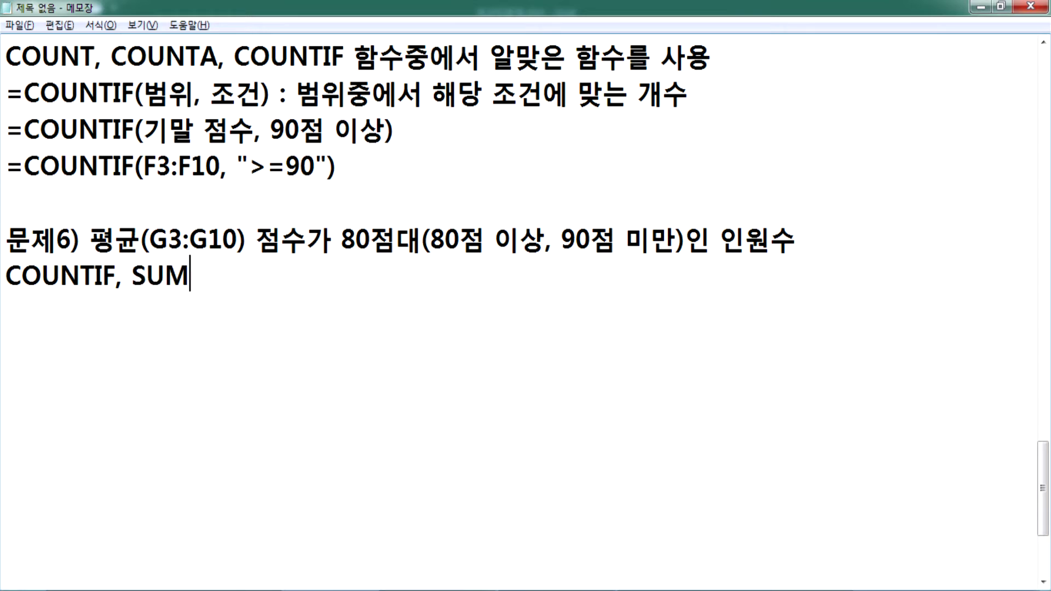
type("IF, COU")
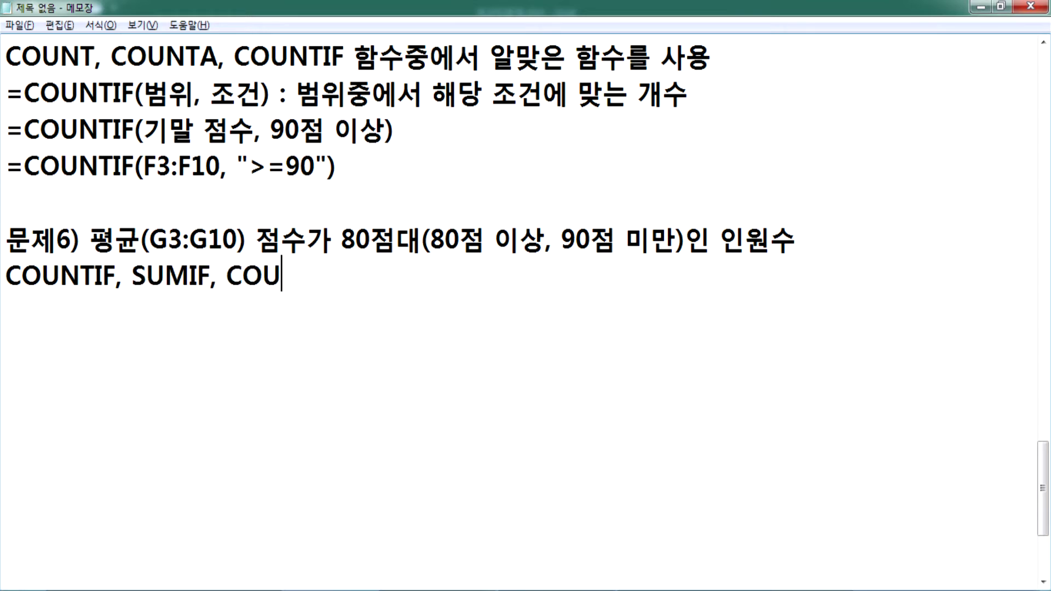
type("NTA")
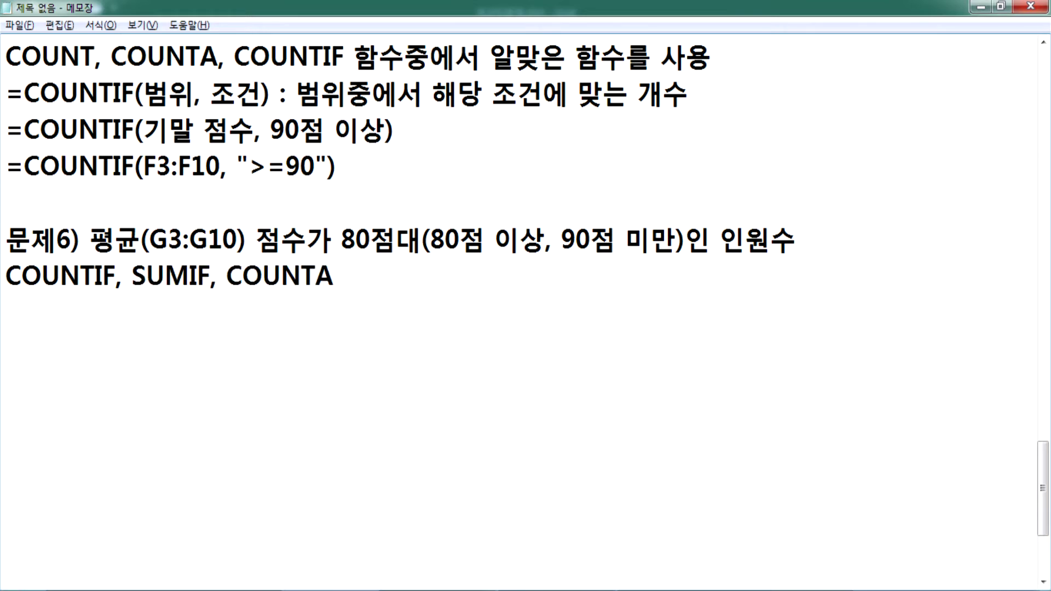
type(" 함수중엣서 알")
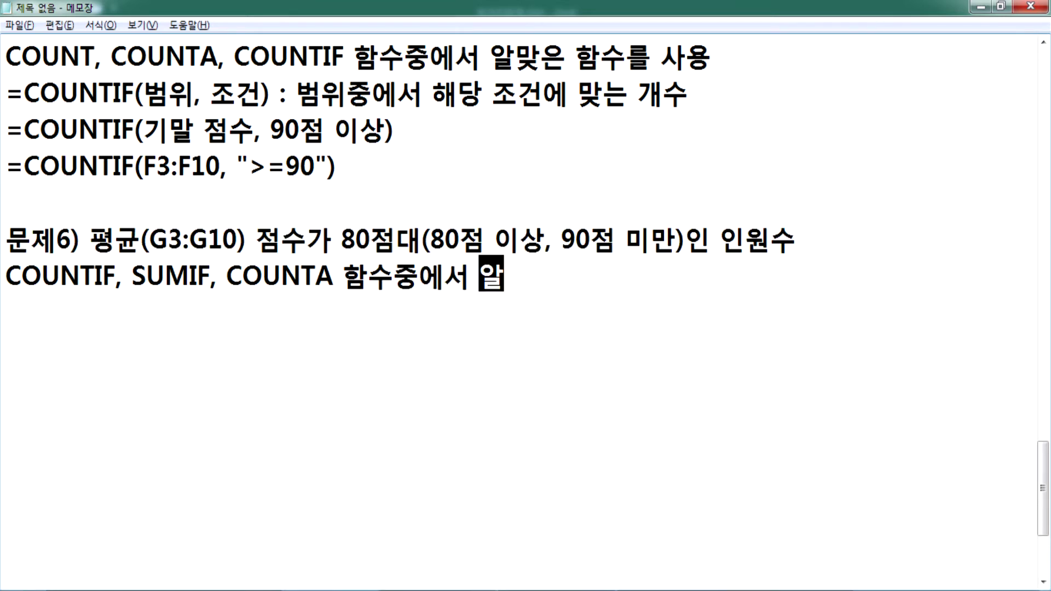
type("맞은 함수를 사용")
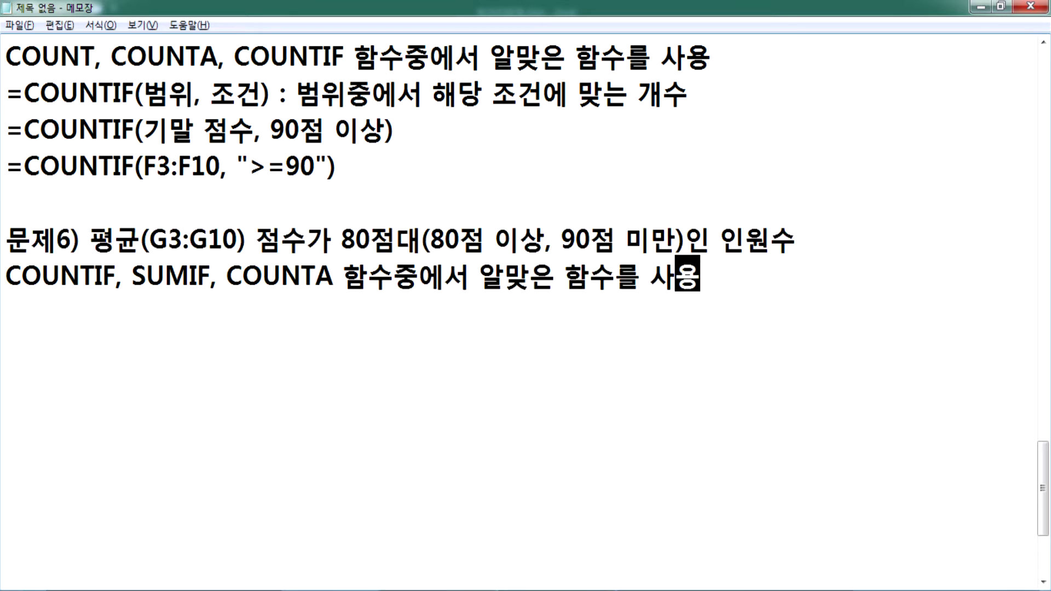
key("Return")
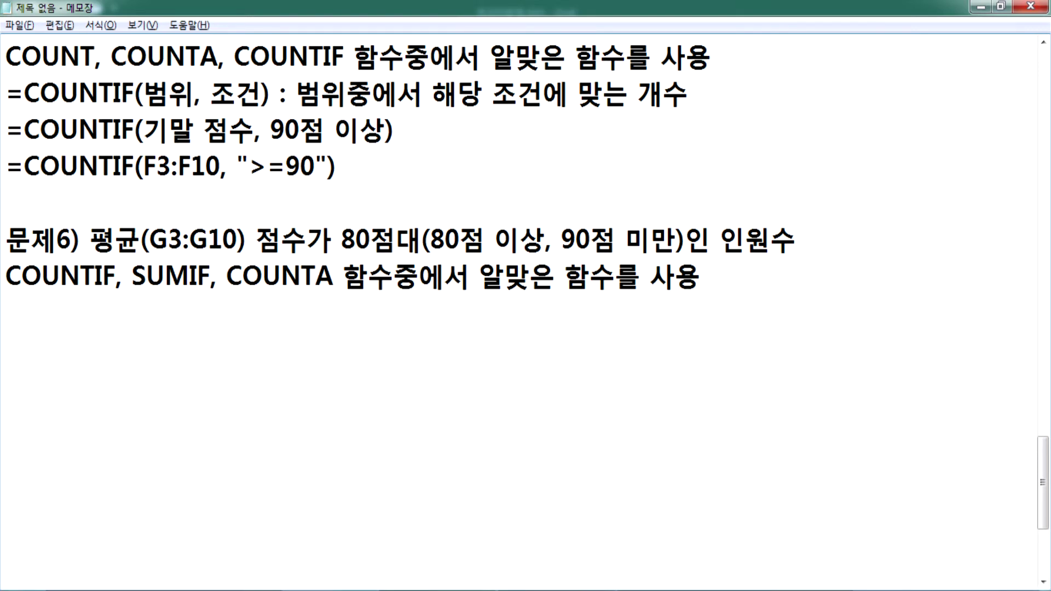
Step: Review the candidate functions SUMIF and COUNTA, and add the syntax line =COUNTIF(범위, 조건) using the copied COUNTIF name
key("Up")
left_click_drag(131, 274, 211, 274)
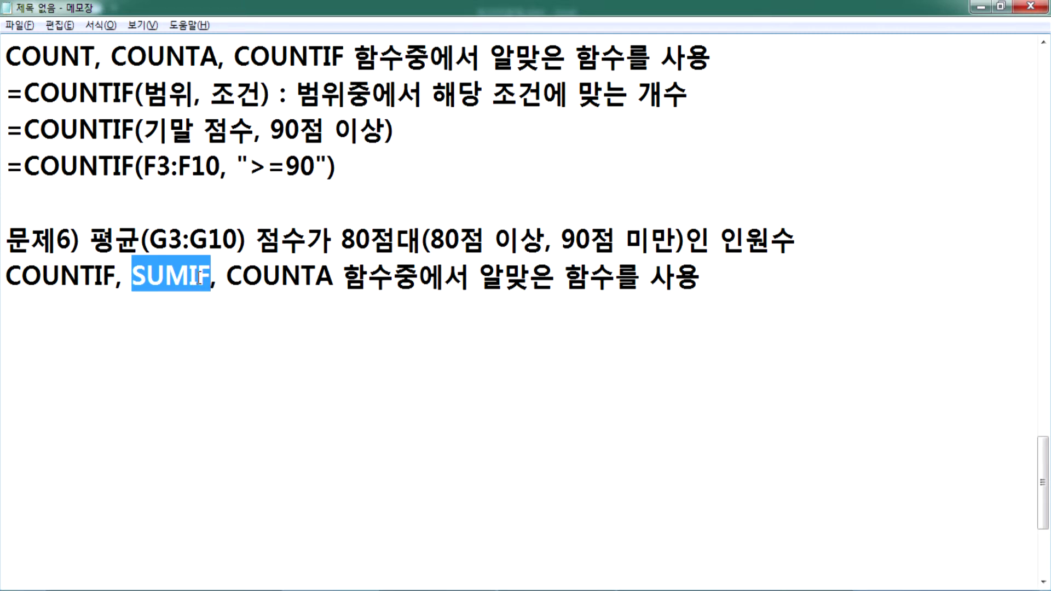
left_click_drag(226, 274, 333, 281)
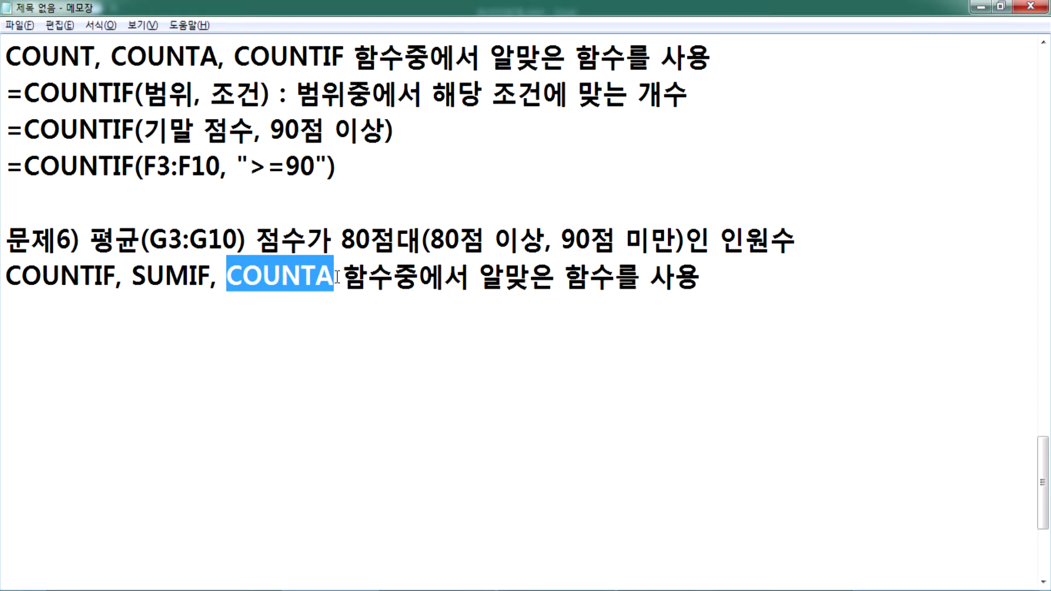
left_click_drag(116, 277, 7, 278)
key("ctrl+c")
left_click(35, 321)
type("=")
key("ctrl+v")
type("(범위, 조거")
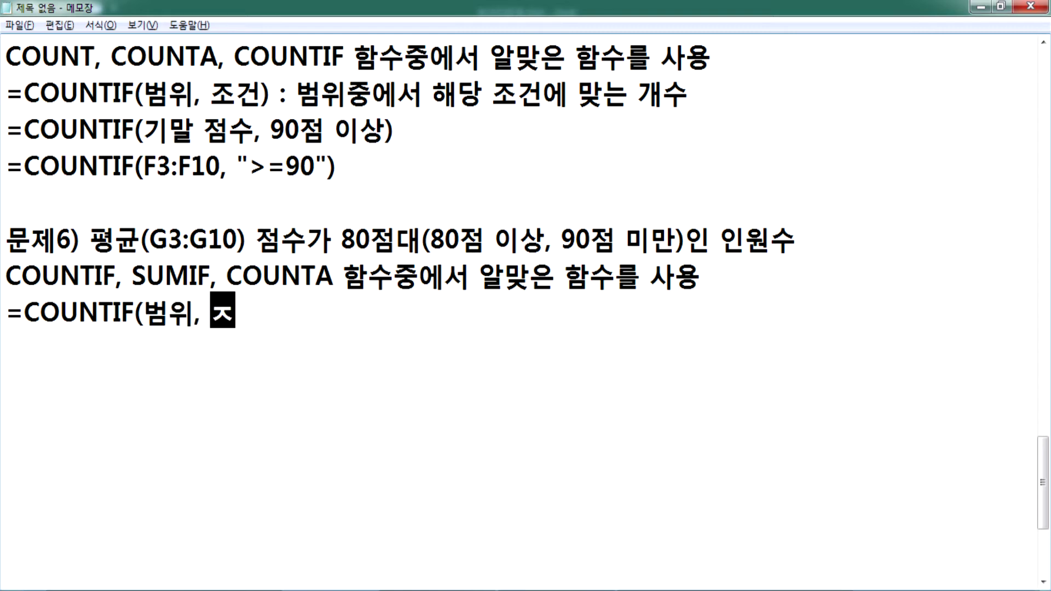
type("ㄴ)")
key("Return")
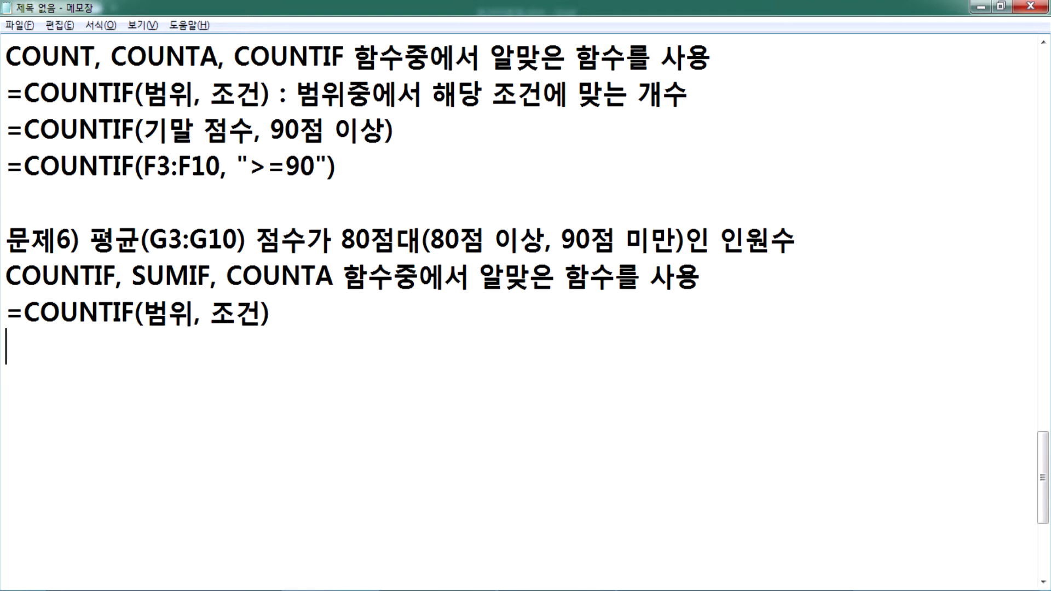
Step: Write the descriptive formula =COUNTIF(평균, 80점대) under the syntax line
type("=COUNTIF(")
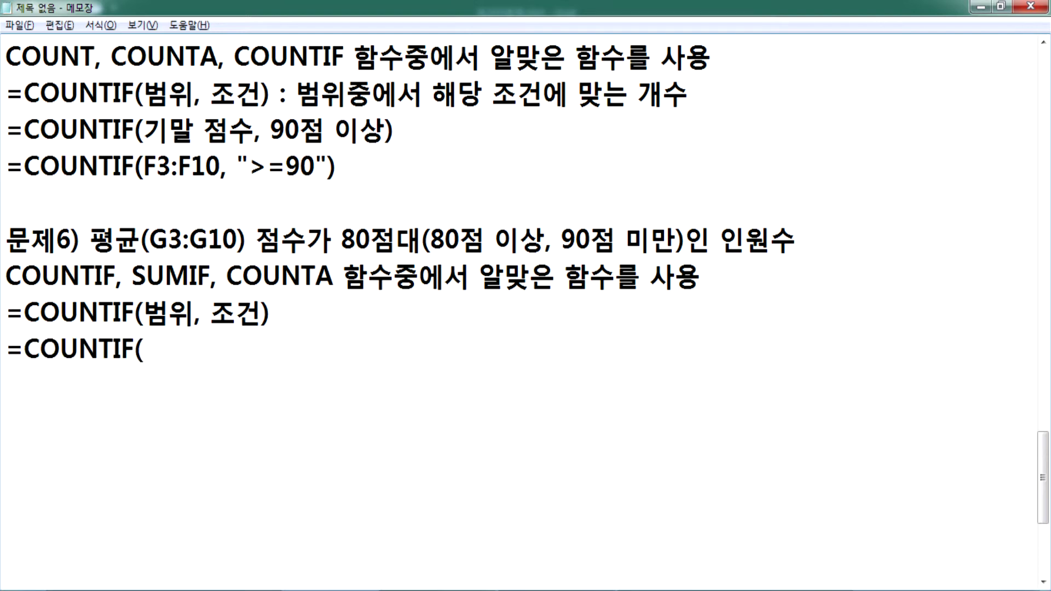
type("펴균, ")
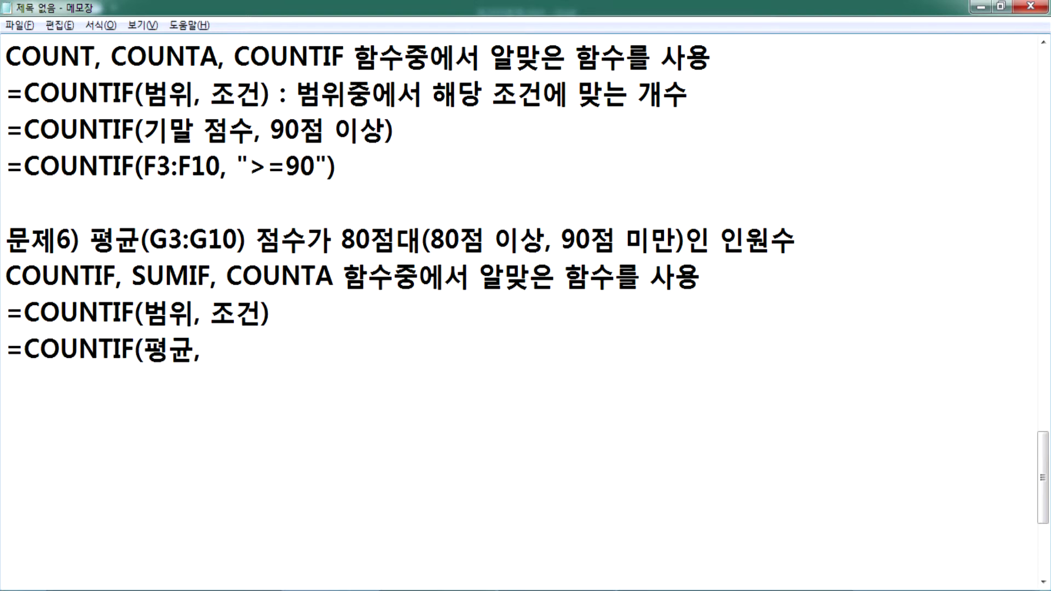
type("80점대)")
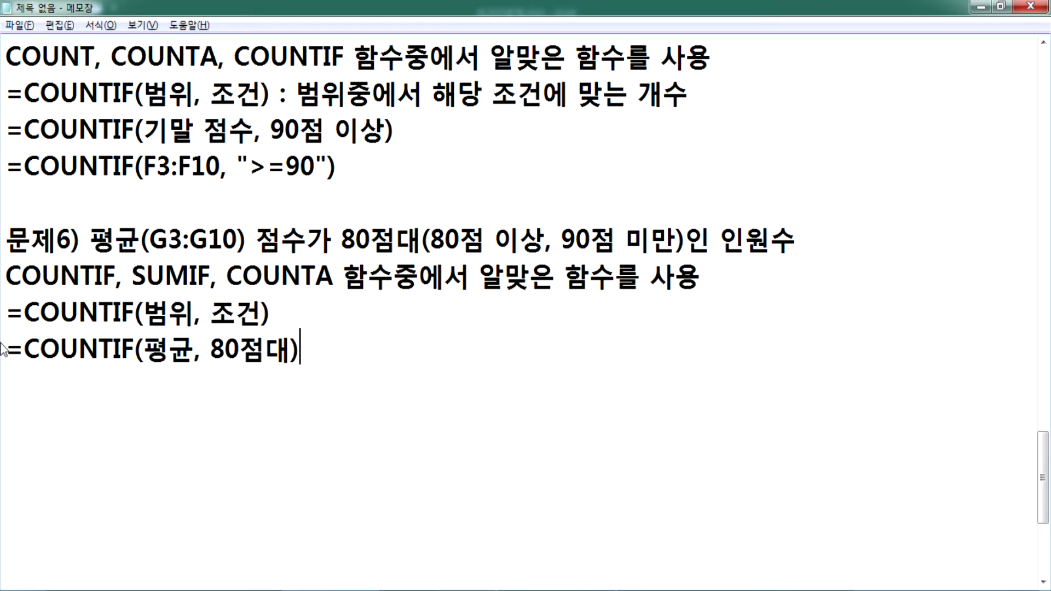
Step: Duplicate the =COUNTIF(평균, 80점대) line below and replace 80점대 in the copy with 80점 이상, 90점 미만 from the problem text
left_click_drag(6, 350, 23, 380)
key("ctrl+c")
left_click(23, 381)
key("ctrl+v")
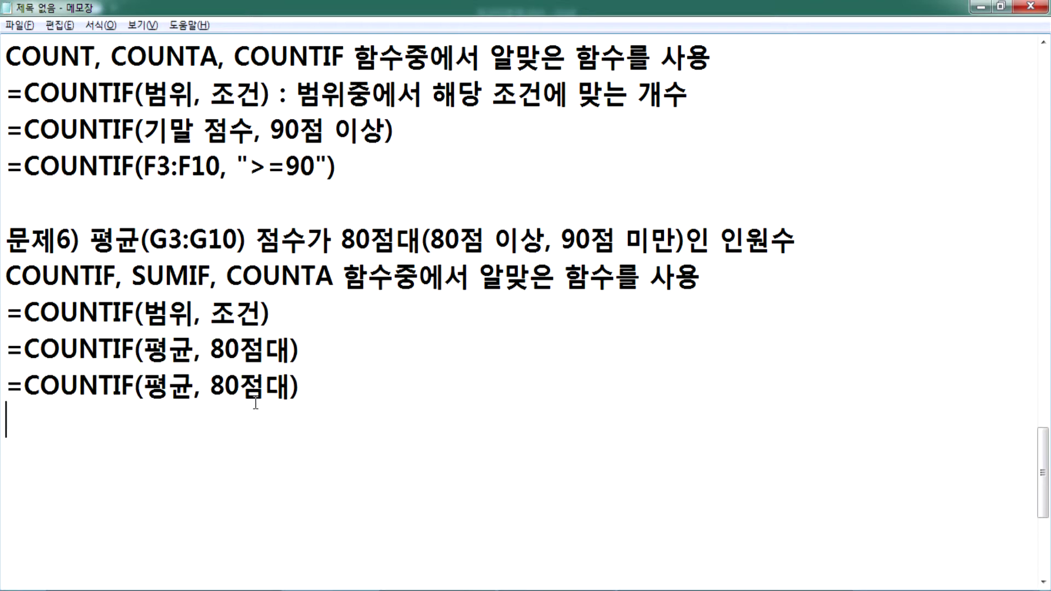
left_click_drag(431, 240, 676, 240)
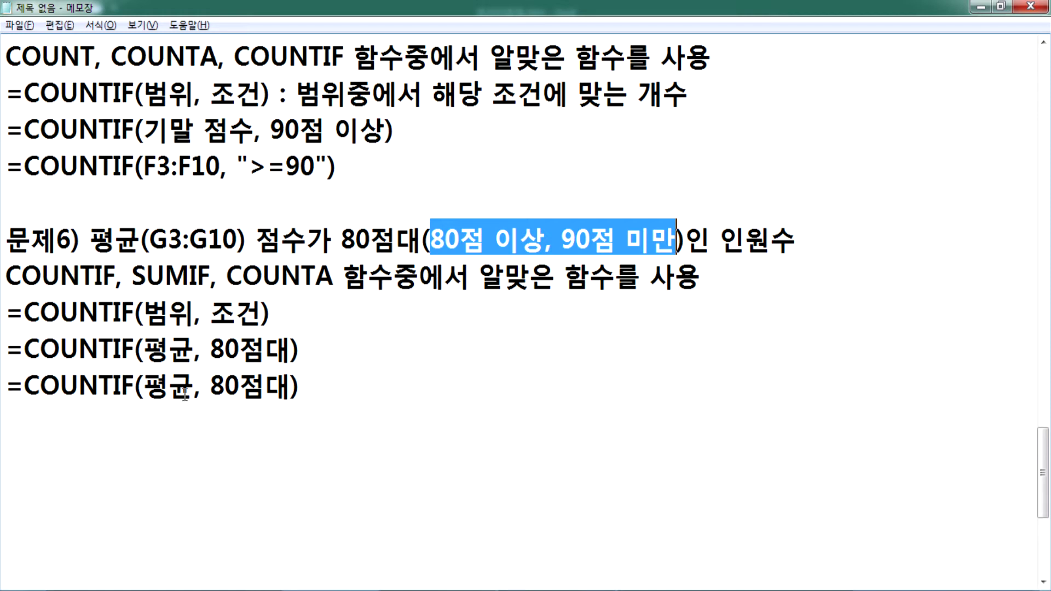
left_click_drag(210, 386, 292, 386)
key("ctrl+v")
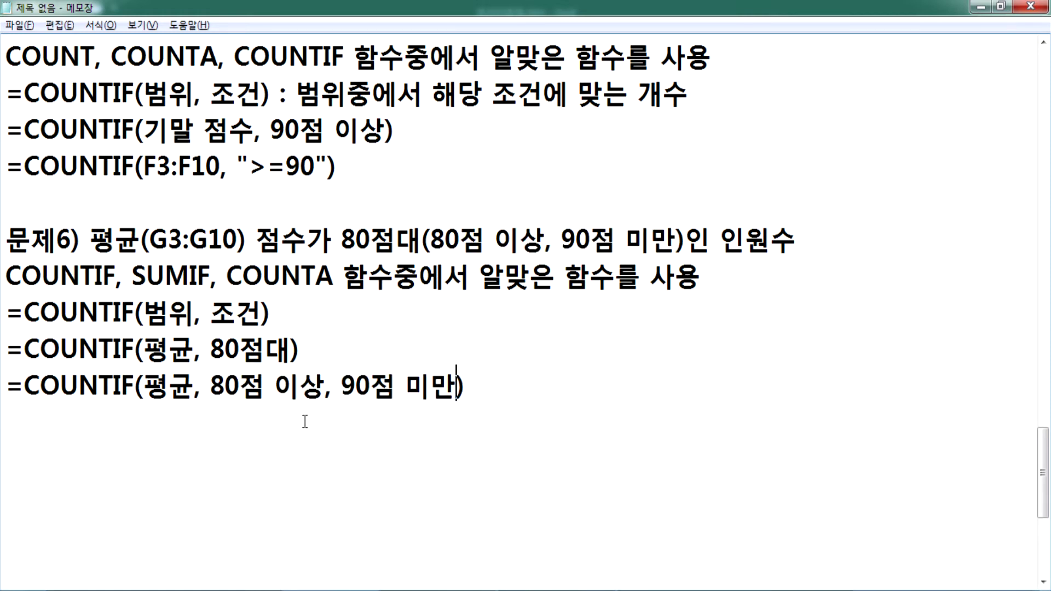
Step: Convert 80점 이상 in the copied formula to the opening criterion ">=80
left_click(211, 386)
type("\">=")
key("Right")
key("Right")
key("Delete")
key("Delete")
key("Delete")
key("Delete")
key("Right")
key("Right")
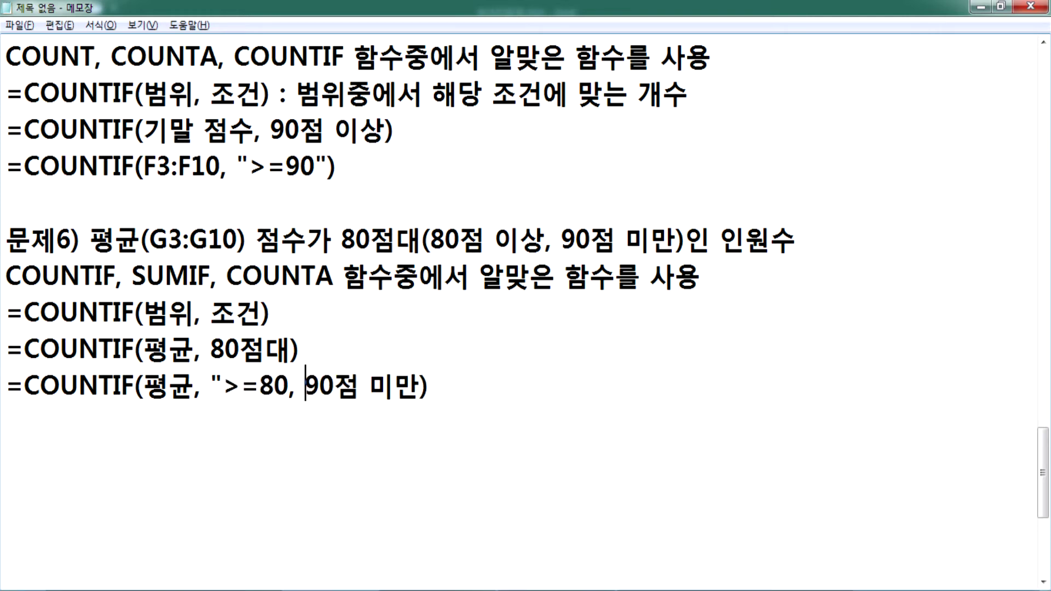
Step: Replace 90점 미만 in the copied formula with <90" so the criterion reads ">=80, <90"
type(">")
key("BackSpace")
type("<")
key("Right")
key("Right")
key("Delete")
key("Delete")
key("Delete")
key("Delete")
type("\"")
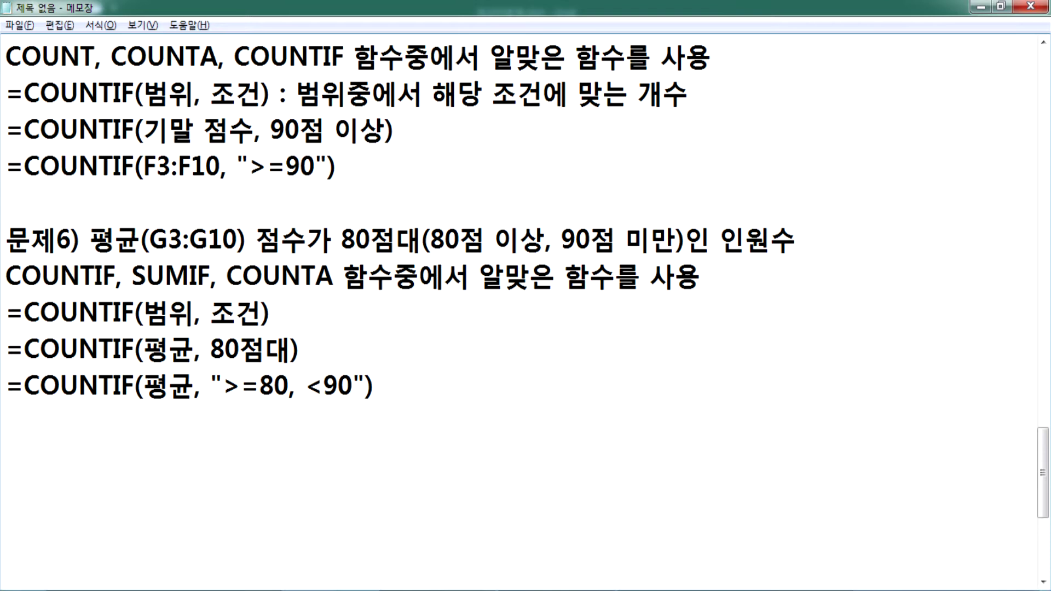
Step: Mark the combined-criteria formula as wrong by adding the note X 이유 ""안에 쉼표가 들어갈 수 없다. after it
key("Right")
type("X 이유")
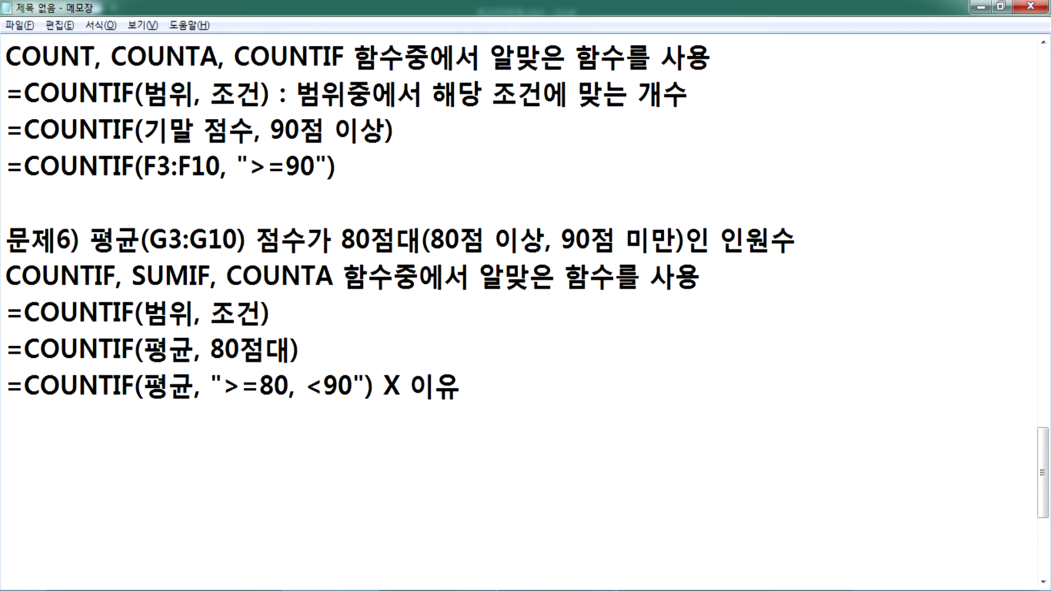
type(" \"\"안에 ")
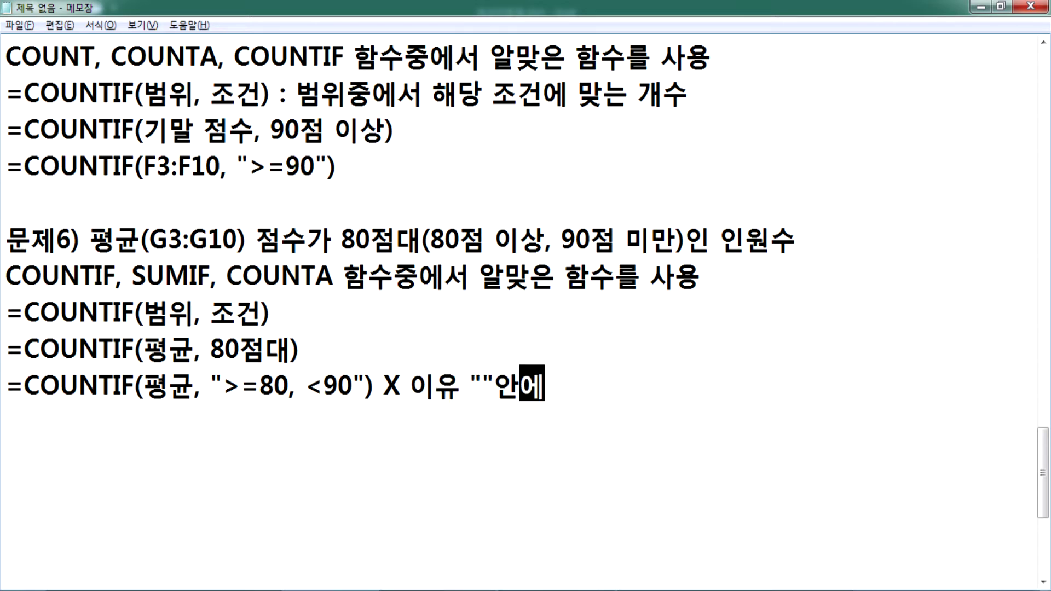
type("쉼표")
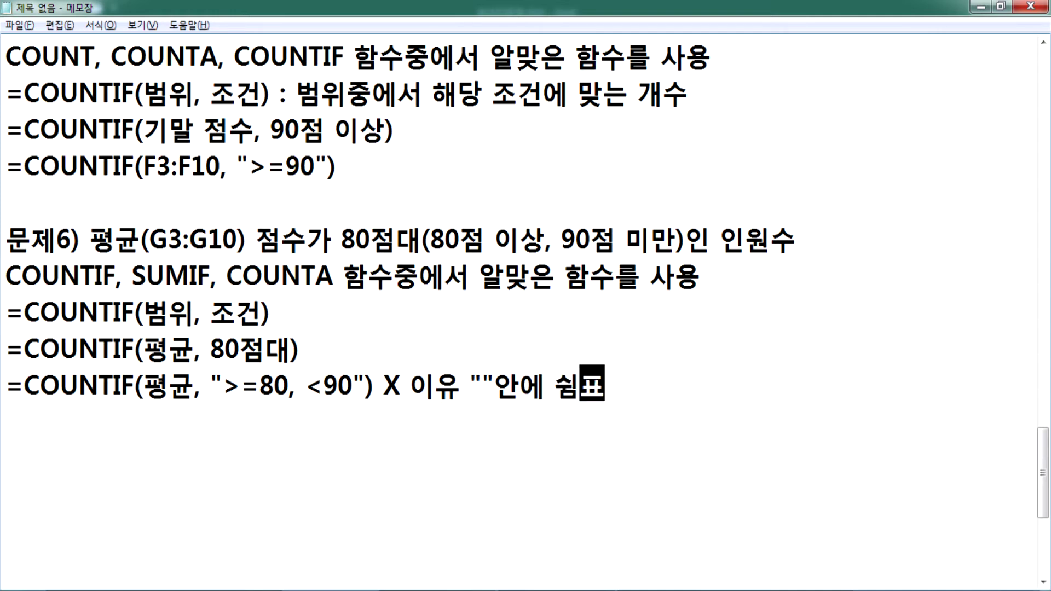
type("가")
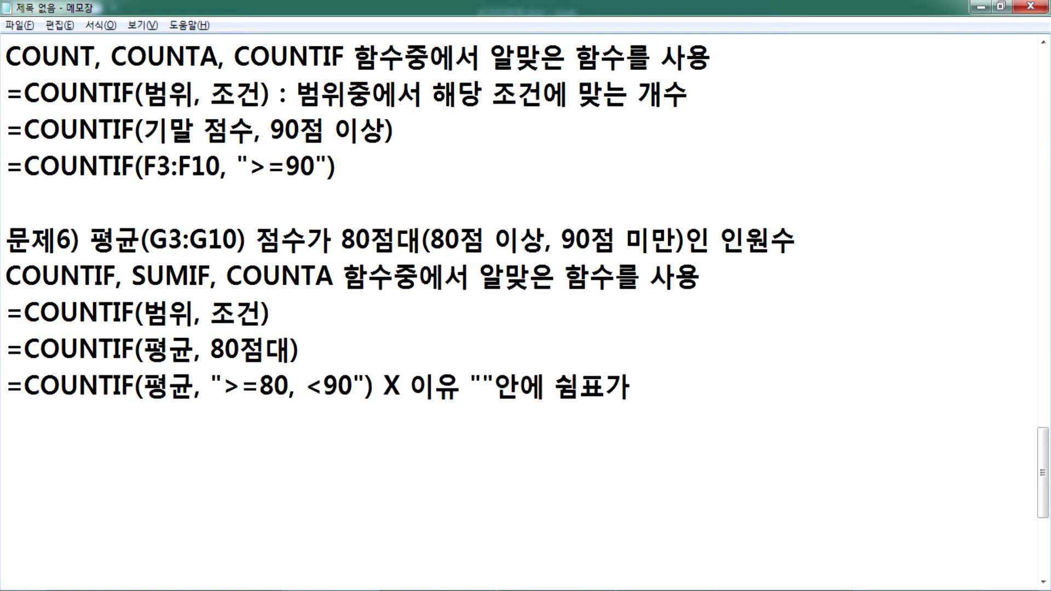
type(" 를어갈 수 없다")
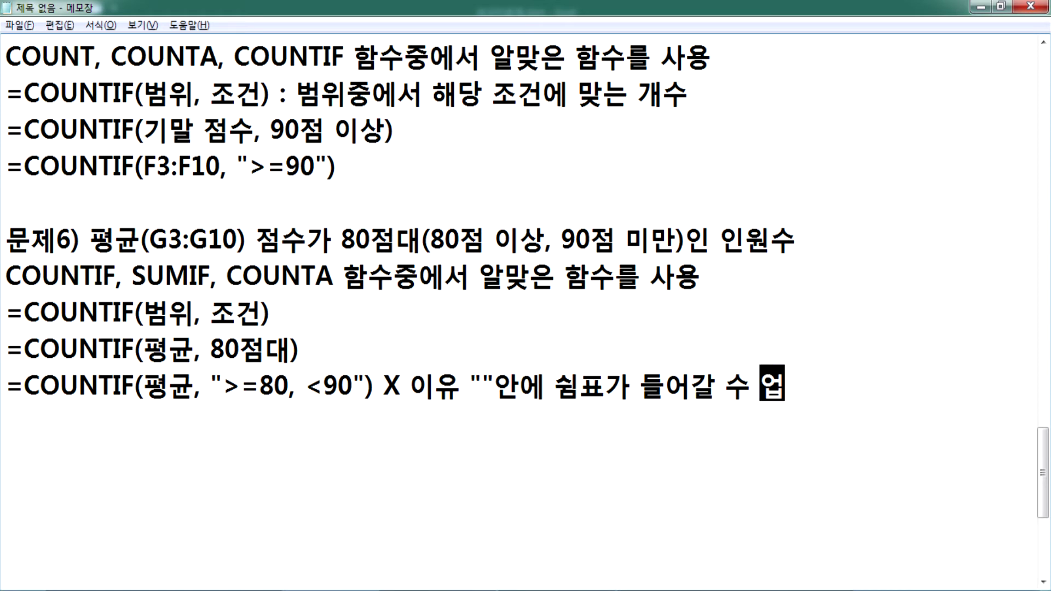
type(".")
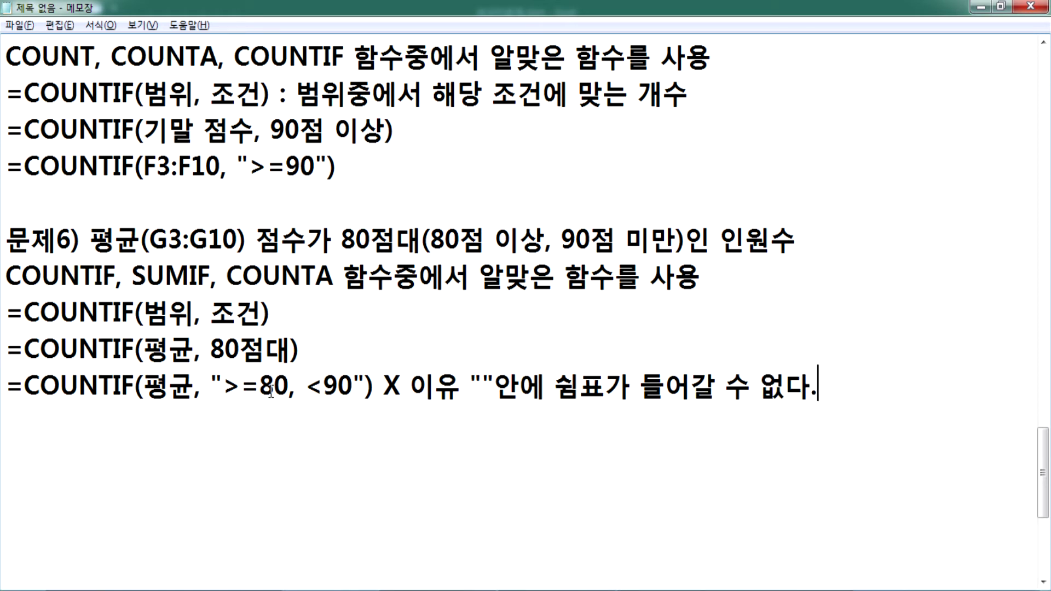
Step: Try the combined criterion without the comma between >=80 and <90, and put the comma back
left_click_drag(287, 395, 303, 396)
key("Delete")
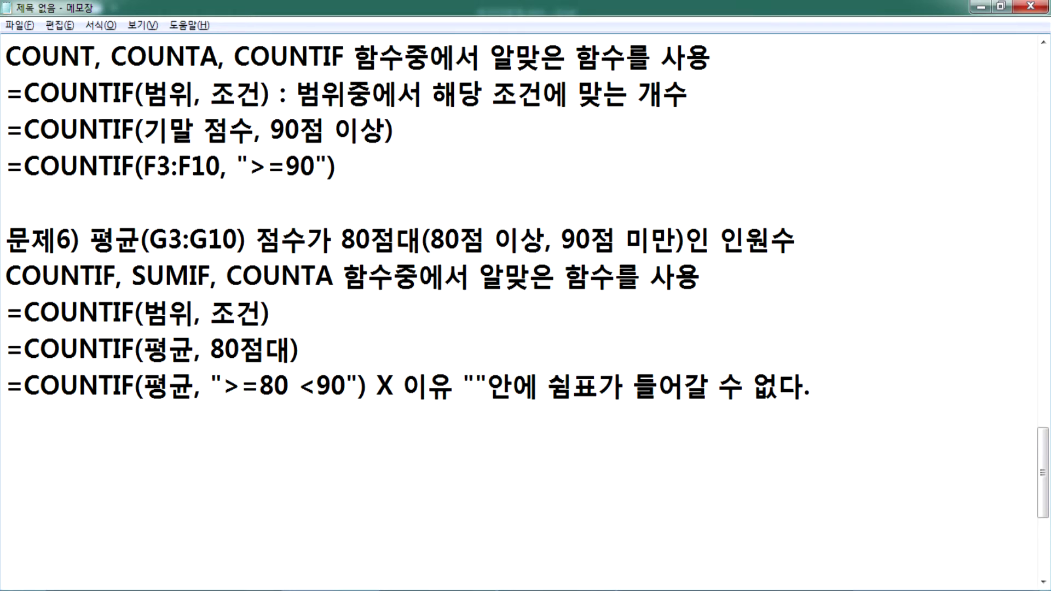
key("Left")
key("Left")
key("Left")
key("Left")
key("Left")
key("shift+Right")
key("shift+Right")
key("shift+Right")
key("shift+Right")
key("Right")
key("Right")
key("Left")
type(",")
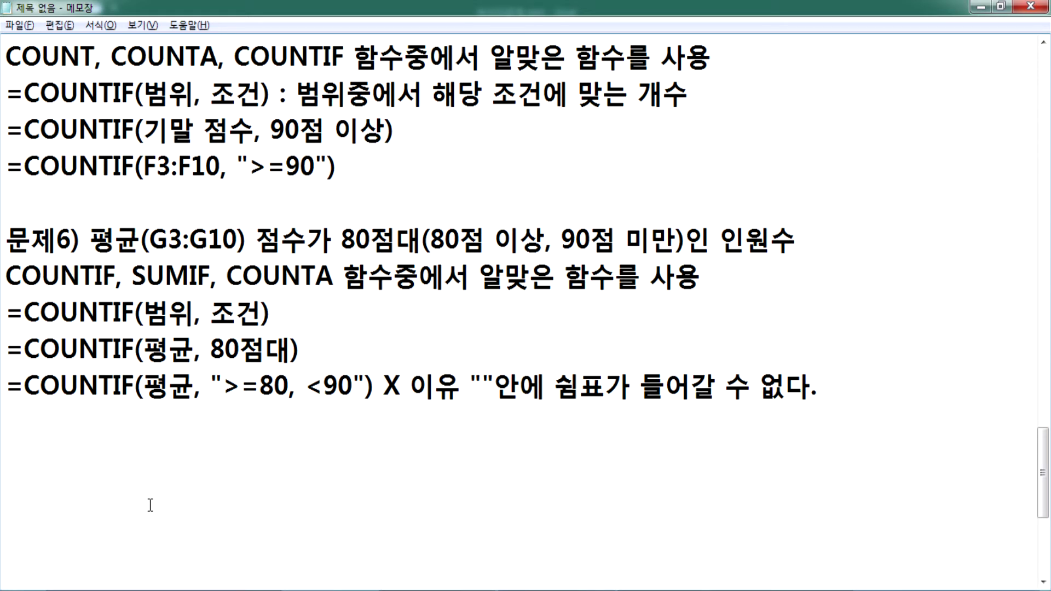
Step: Below a blank line, write the note 80점대 조건을 한번에 사용할 수 없다 > 나누어서 사용한다
left_click(151, 426)
mouse_move(430, 241)
left_mouse_down()
mouse_move(685, 241)
mouse_move(677, 240)
left_mouse_up()
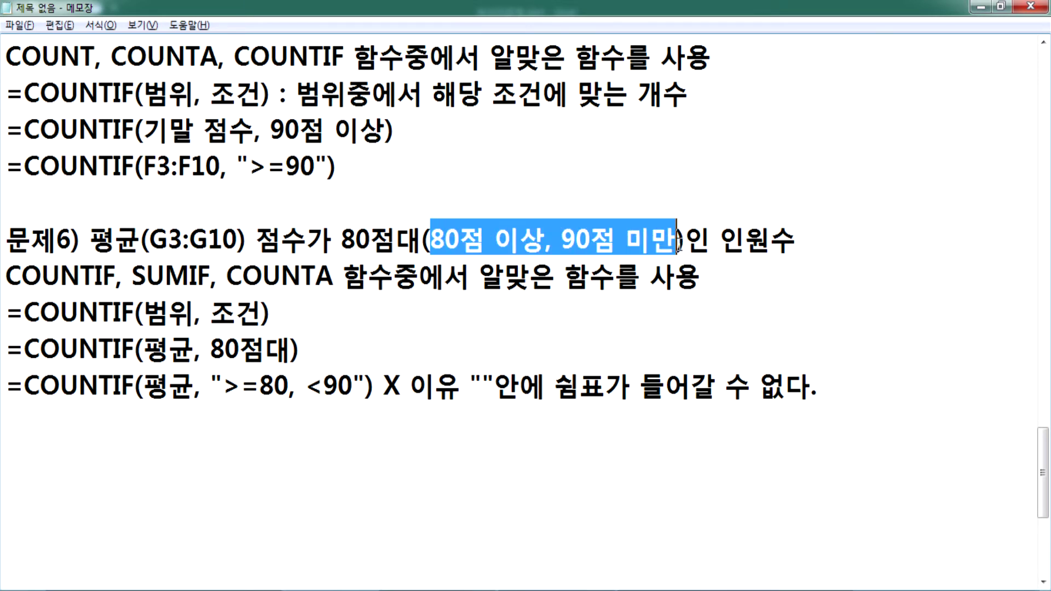
left_click(254, 427)
key("Return")
type("80점대")
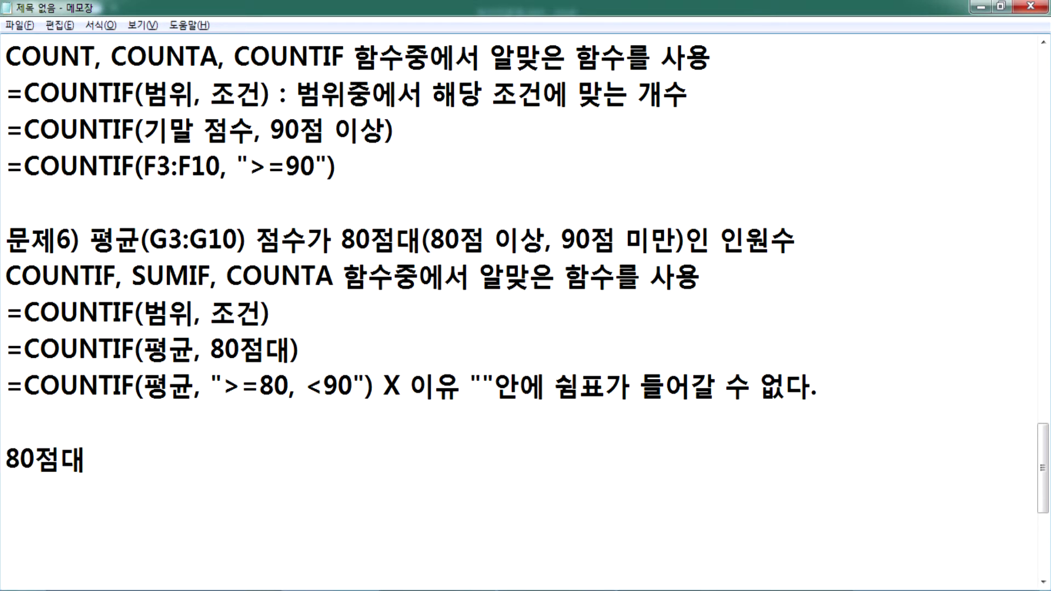
type(" 조건을 한번에 상")
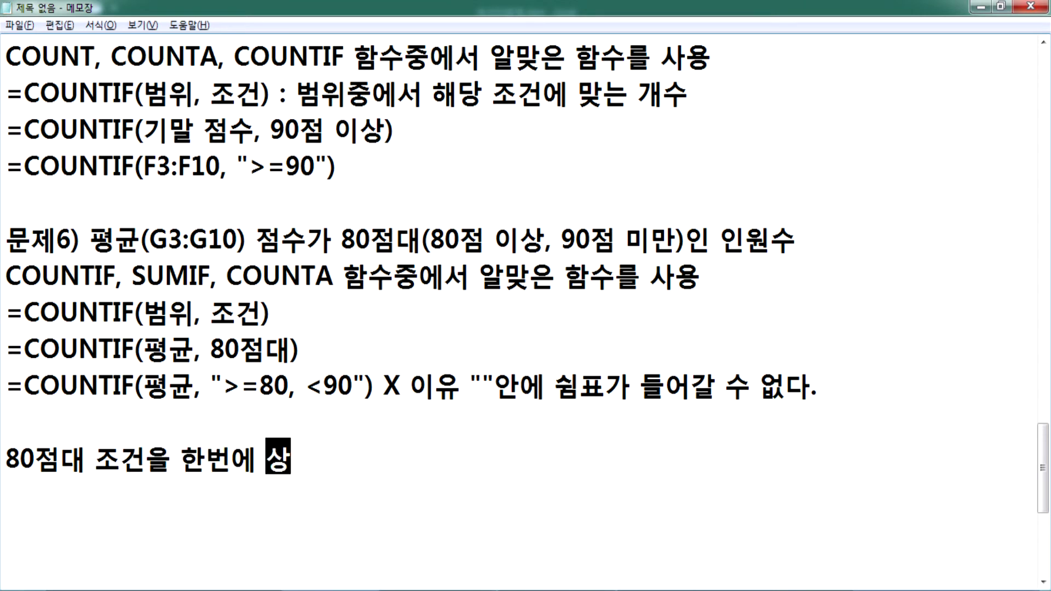
type("용할 수없ㄷㅏ")
key("Left")
key("Left")
key("End")
type("> 나누어서 사용한다.")
key("Return")
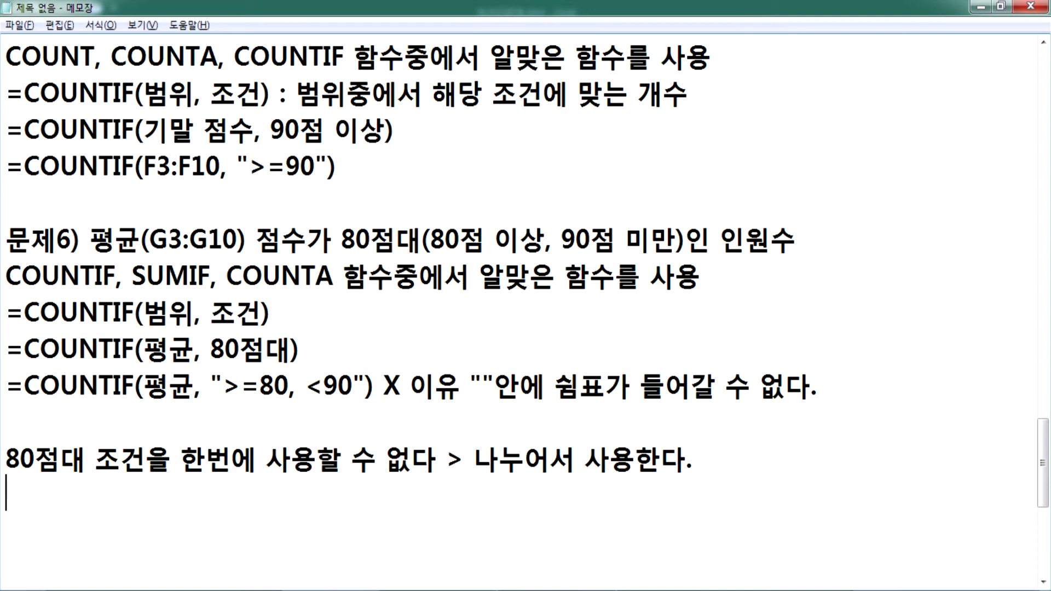
Step: Write the descriptive formula =COUNTIF(평균, 80이상) - COUNTIF(평균, 90이상) under the note
scroll(336, 462, "down", 1)
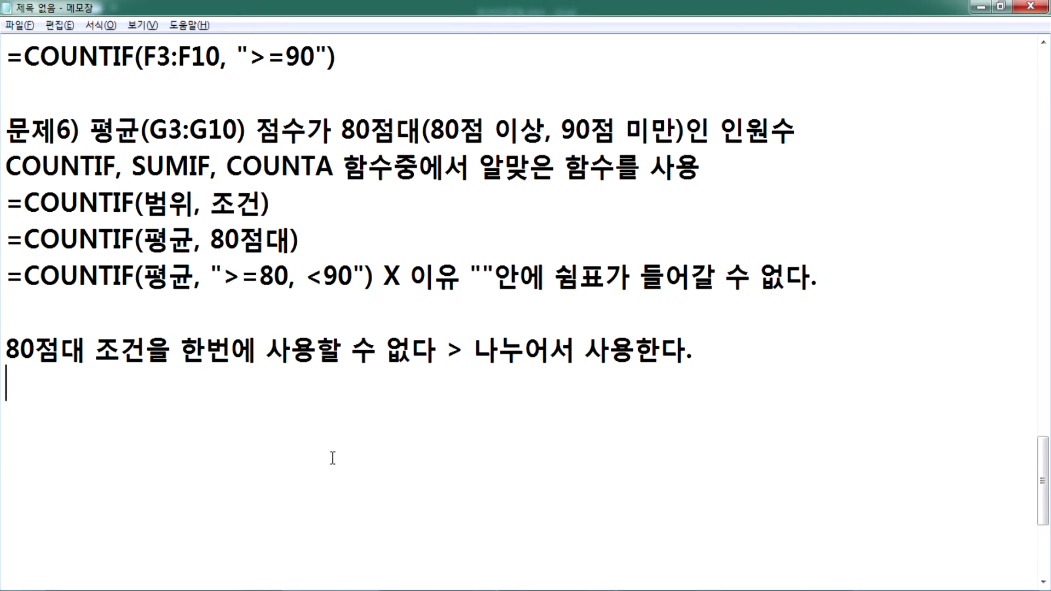
type("=COU")
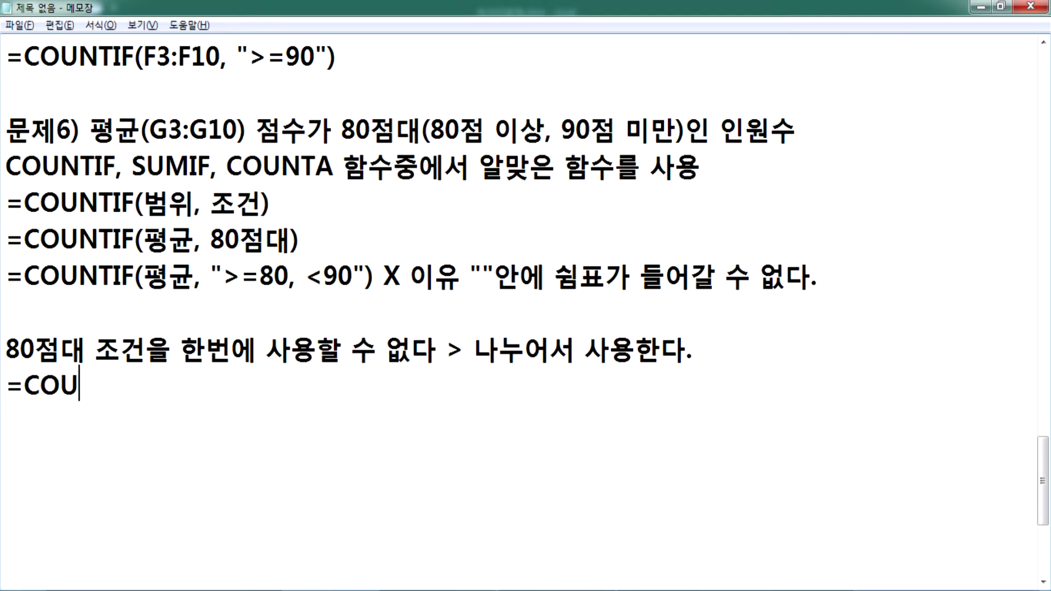
type("NTIF(평균, ")
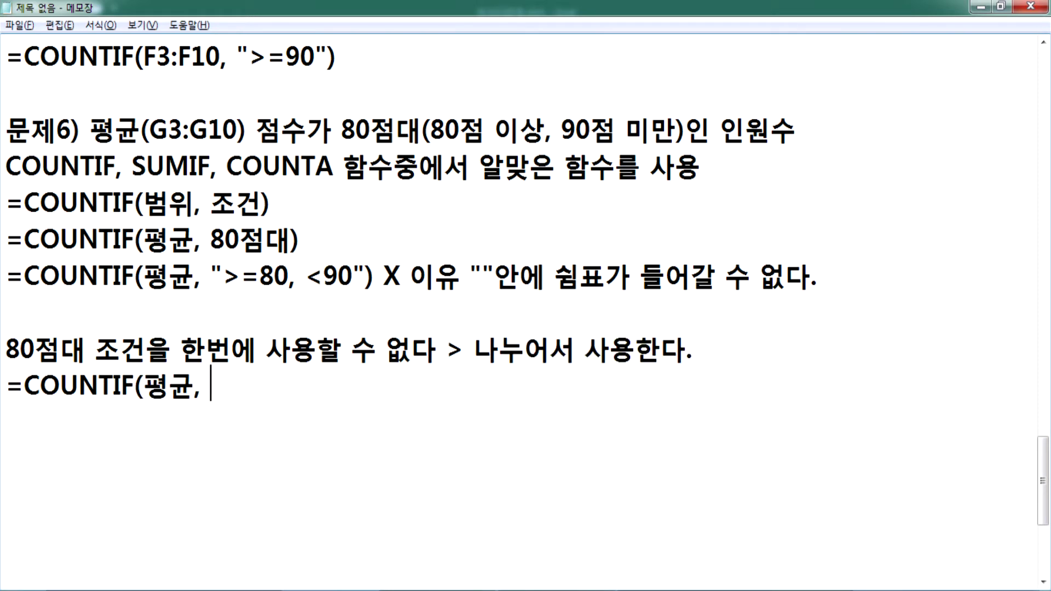
type("80이상) - ")
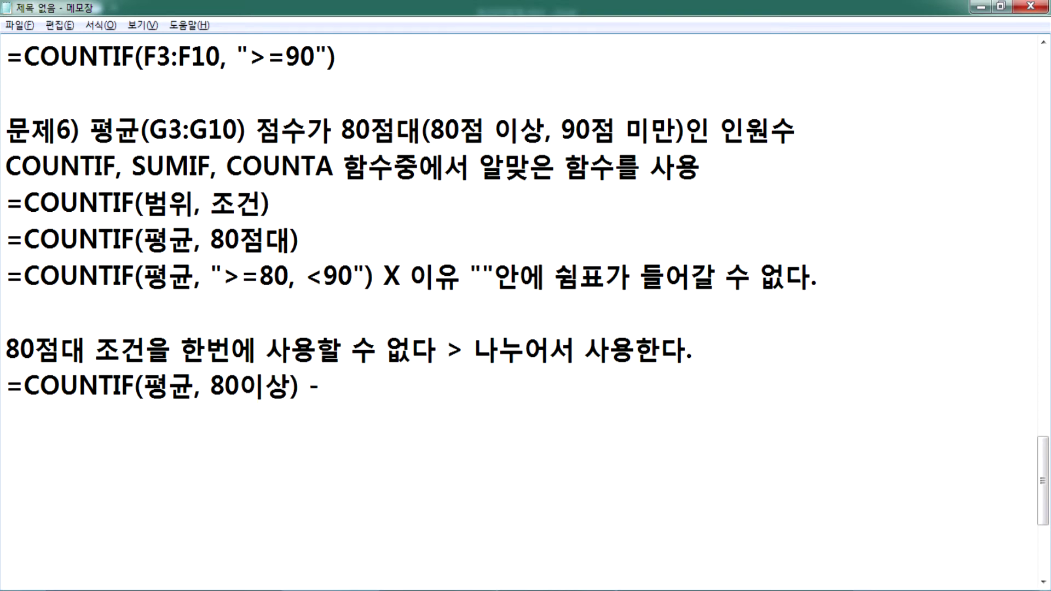
type("COUNTIF(ㅍ")
type("평균, 90이상)")
key("Return")
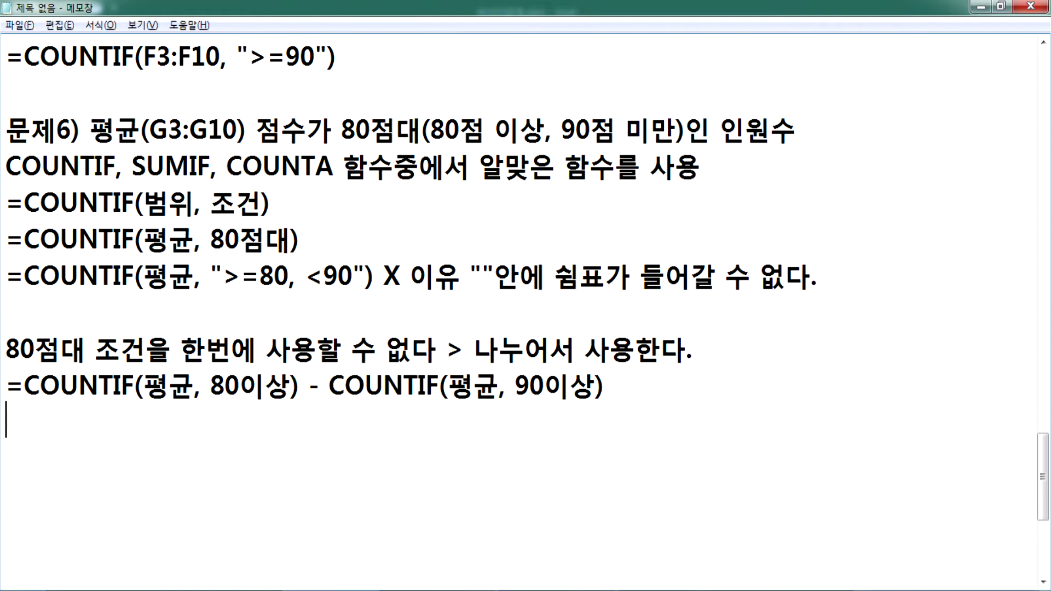
Step: Duplicate the descriptive two-part COUNTIF subtraction formula on the line below
key("Home")
key("shift+Down")
key("ctrl+c")
key("ctrl+v")
key("ctrl+v")
Step: In the duplicated formula, convert the first condition 80이상 to the criterion ">=80"
key("Left")
key("Left")
key("Left")
key("Left")
key("Left")
key("Left")
key("Left")
key("Left")
key("Left")
key("Left")
key("Left")
key("Left")
key("Left")
key("Left")
key("Left")
key("Left")
key("Left")
key("Left")
key("Left")
key("Left")
key("Left")
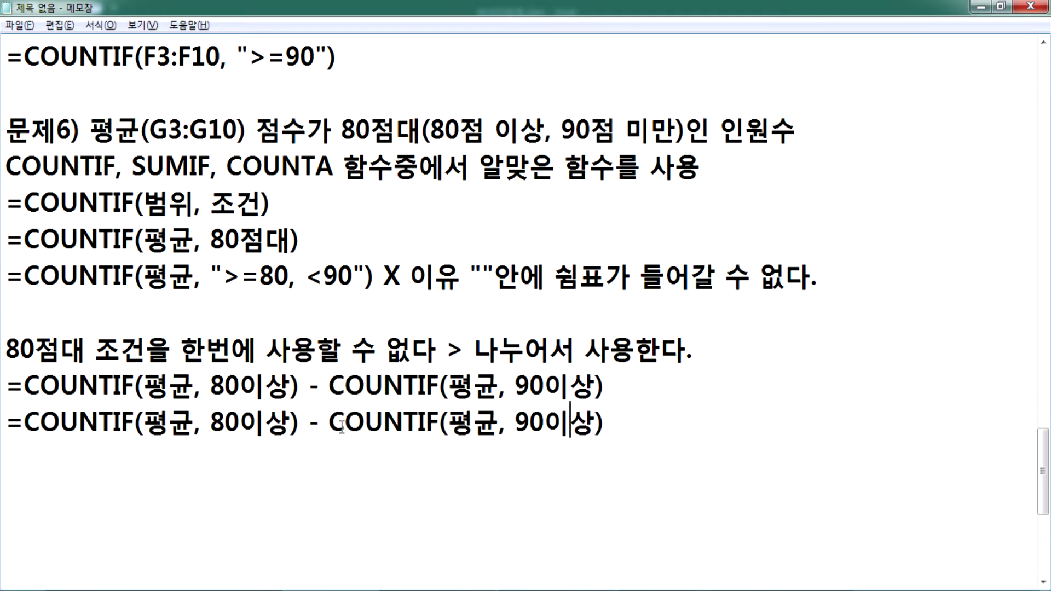
key("Right")
key("Right")
key("Right")
key("Right")
key("Right")
key("Right")
key("Right")
key("Right")
key("Right")
key("Right")
key("Right")
key("Right")
key("Right")
key("Right")
key("Left")
key("Left")
key("Left")
type("\">=")
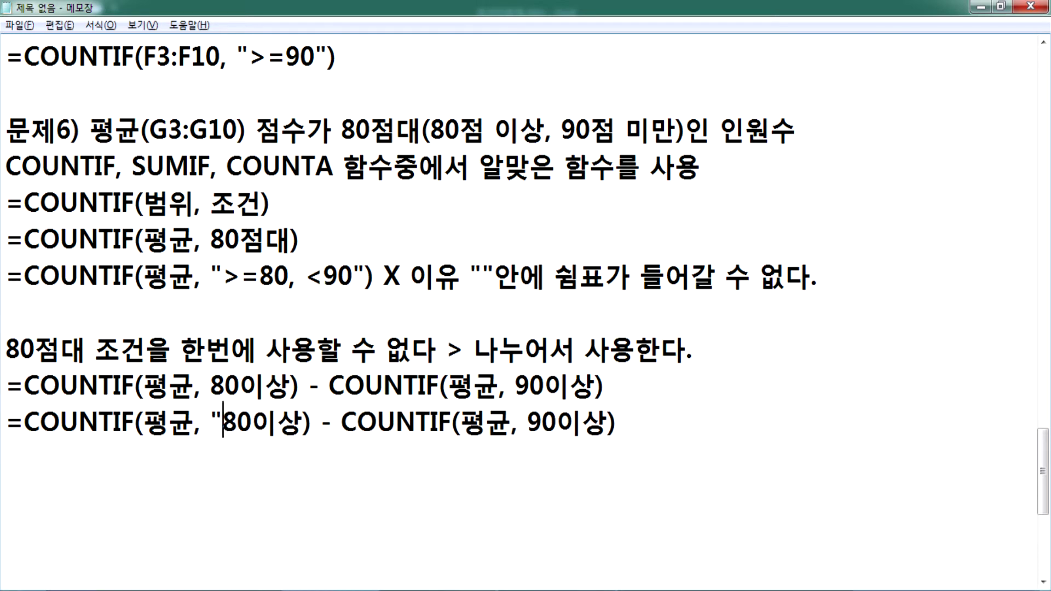
key("Delete")
key("Delete")
key("Delete")
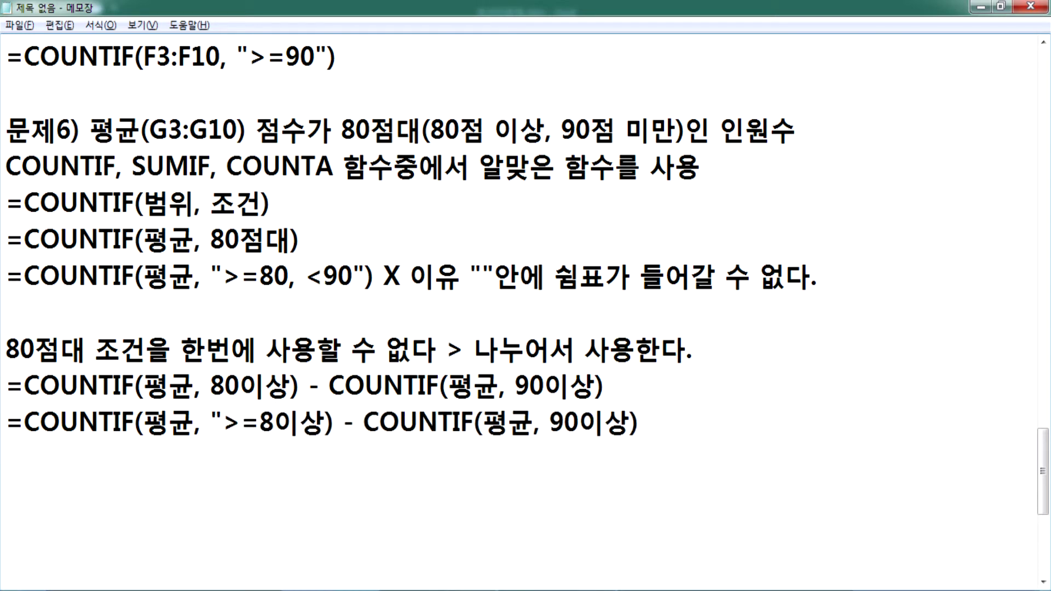
type("0\"")
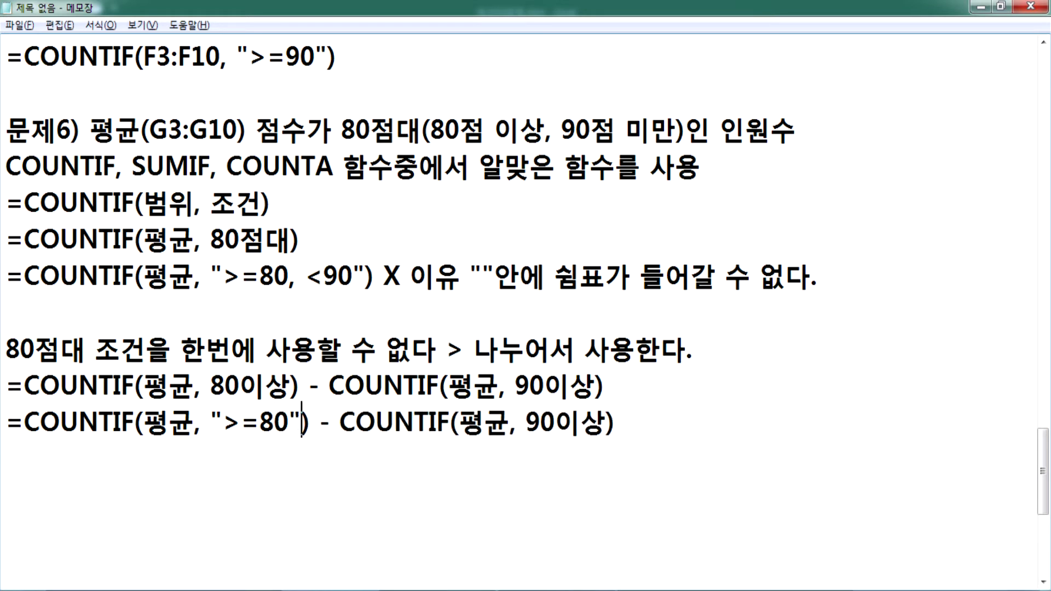
Step: Convert the second condition 90이상 in the duplicated formula to the criterion ">=90"
key("Right")
key("Right")
key("Right")
key("Right")
key("Right")
key("Right")
key("Right")
key("Right")
key("Right")
key("Right")
key("Right")
key("Right")
key("Right")
key("Right")
key("Right")
key("Right")
type("\">=")
key("Right")
key("Right")
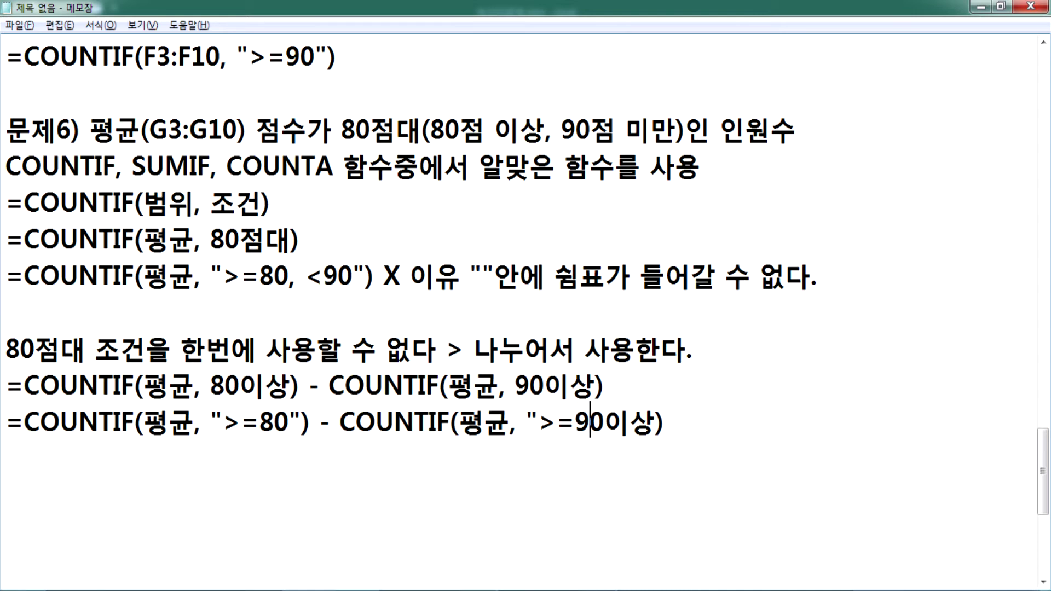
key("Delete")
key("Delete")
type("\"")
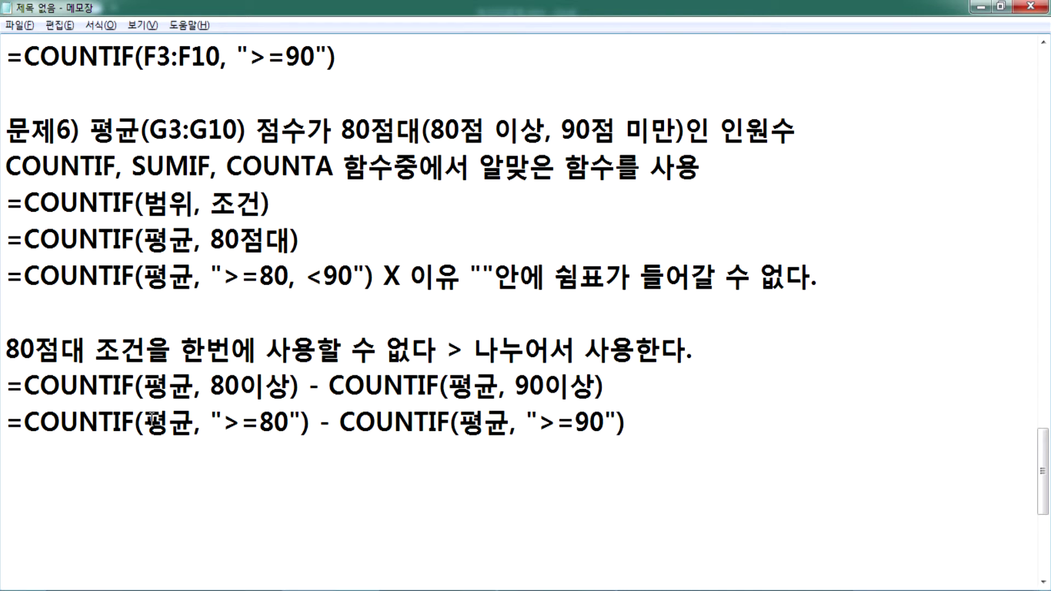
Step: Replace 평균 in both COUNTIF parts of the duplicated formula with the range G3:G10 from the problem text
left_click_drag(144, 422, 158, 420)
left_click_drag(150, 129, 235, 131)
left_click_drag(144, 421, 194, 421)
key("ctrl+v")
left_click_drag(495, 422, 547, 421)
key("ctrl+v")
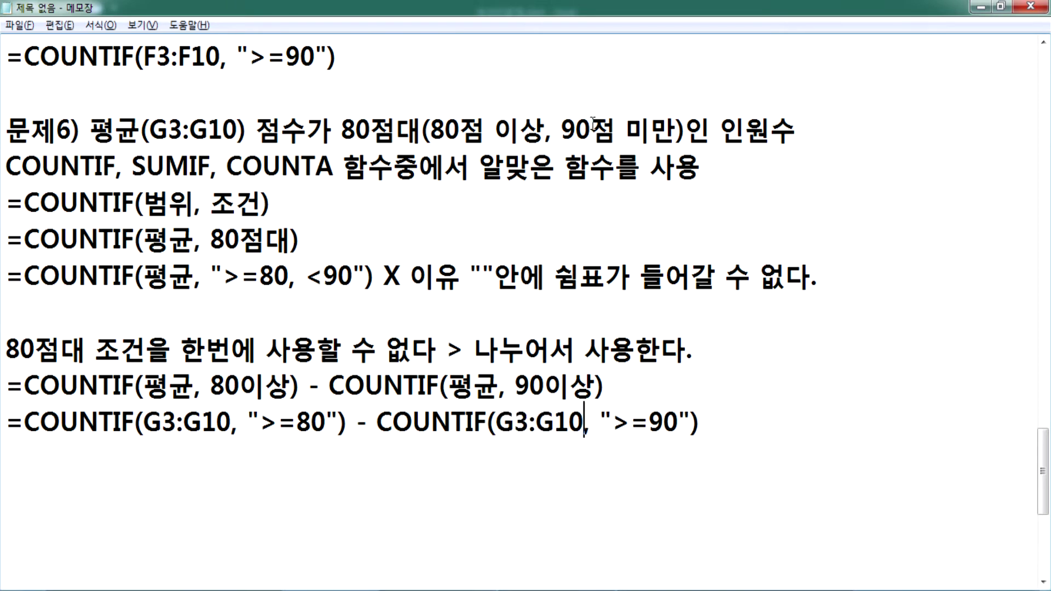
Step: Compare the problem's 90점 미만 condition with the ">=90" criterion in the subtracted COUNTIF
left_click_drag(559, 132, 671, 129)
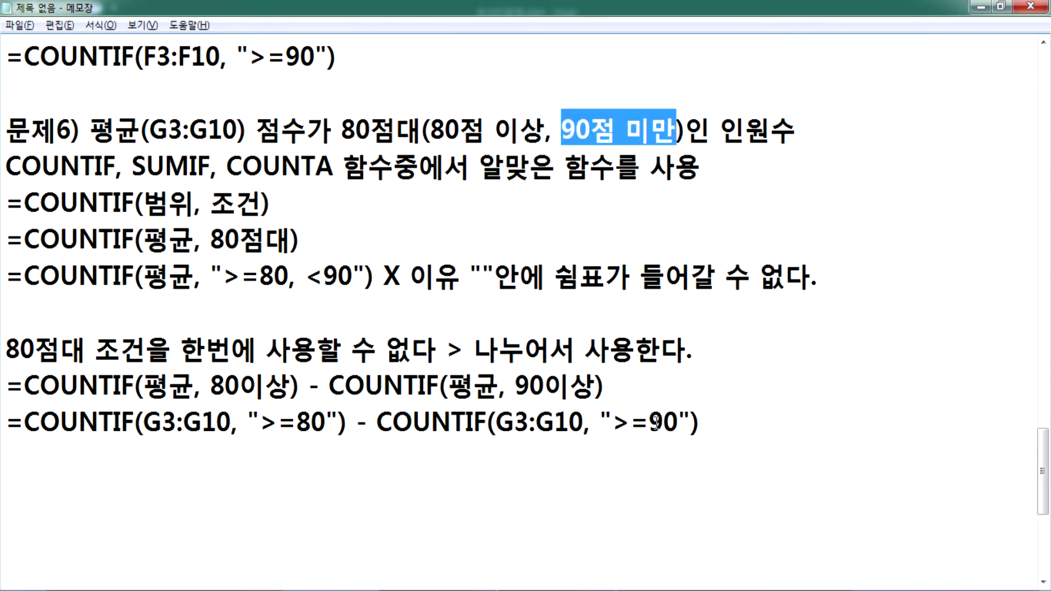
left_click_drag(676, 422, 629, 421)
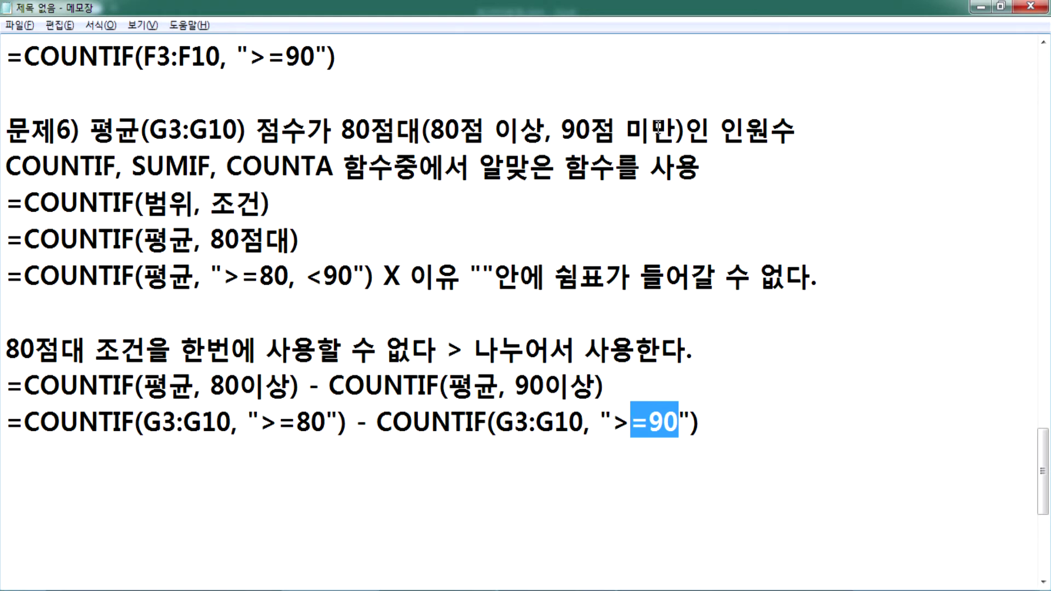
left_click(623, 424)
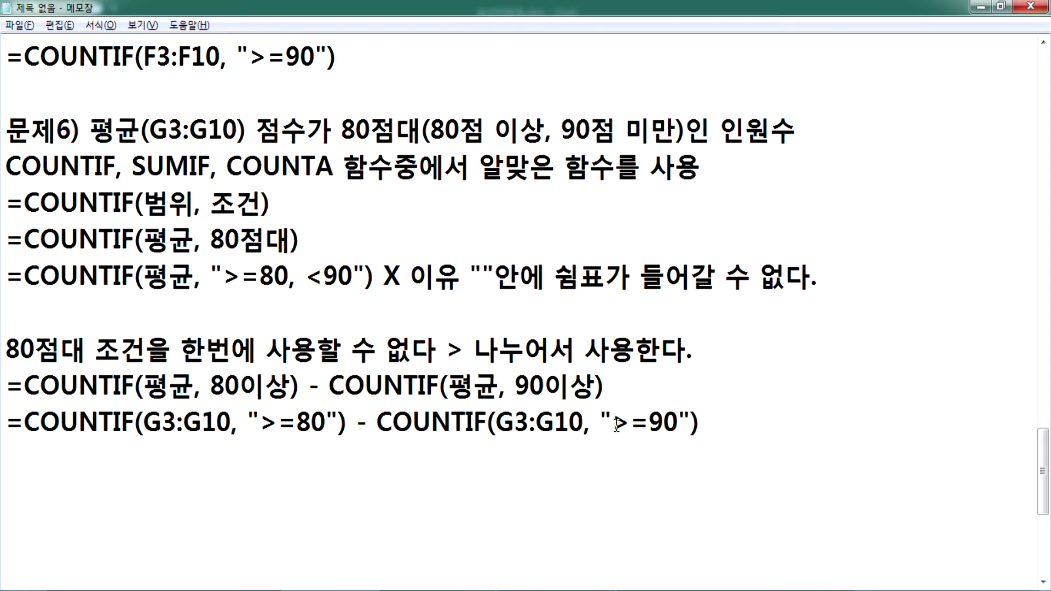
Step: Switch to the Excel workbook and change the average in G4 to 90
key("alt+Tab")
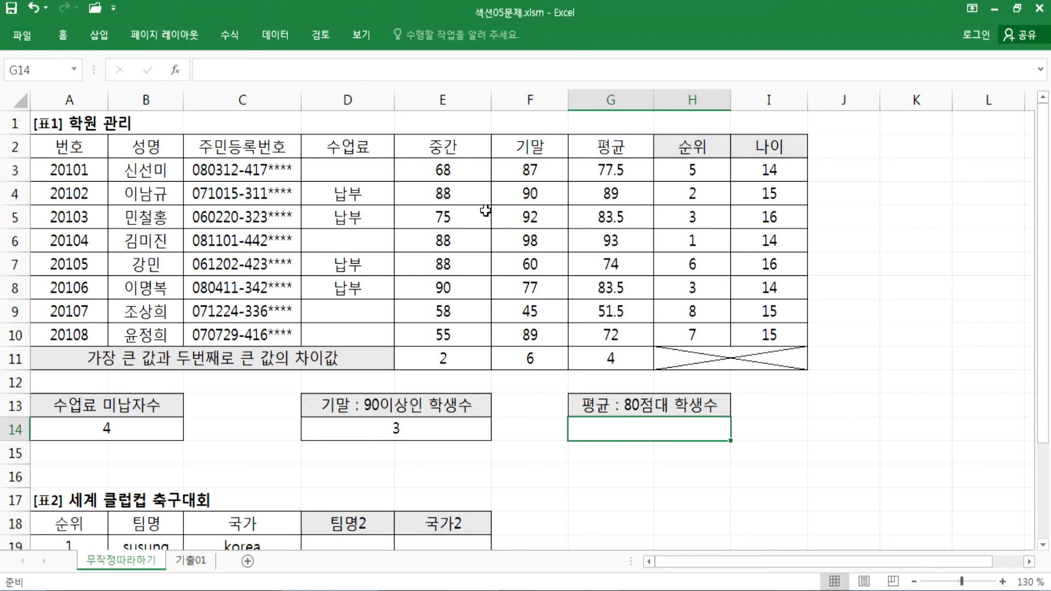
left_click(615, 192)
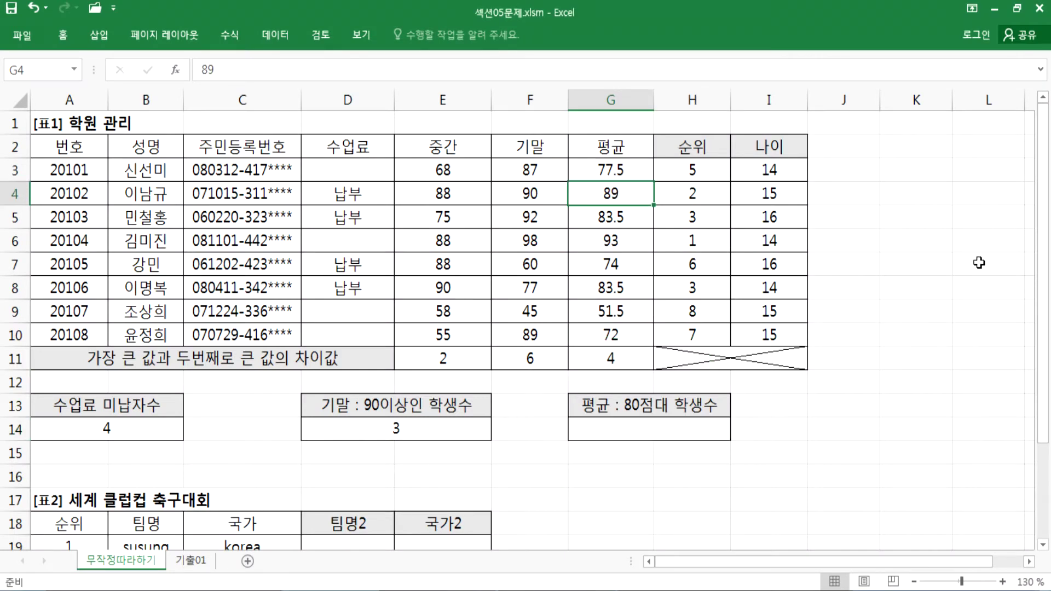
type("90")
key("Return")
Step: Go through the averages in column G to check which meet the 80-or-more and 90-or-more conditions
key("Up")
key("Down")
key("Down")
key("Down")
key("Down")
key("Down")
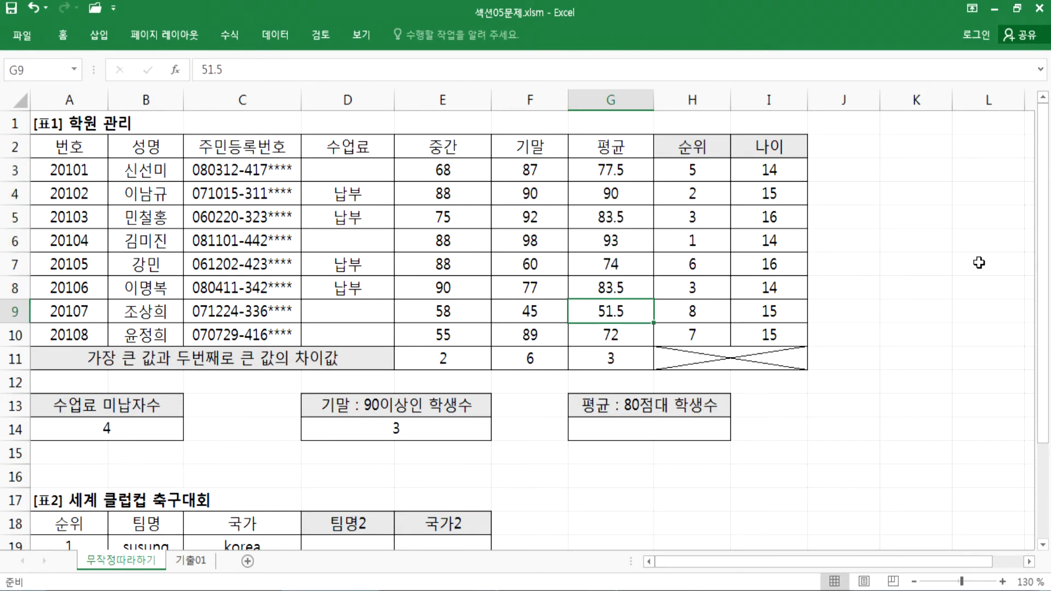
key("Up")
key("Up")
key("Up")
key("Up")
key("Up")
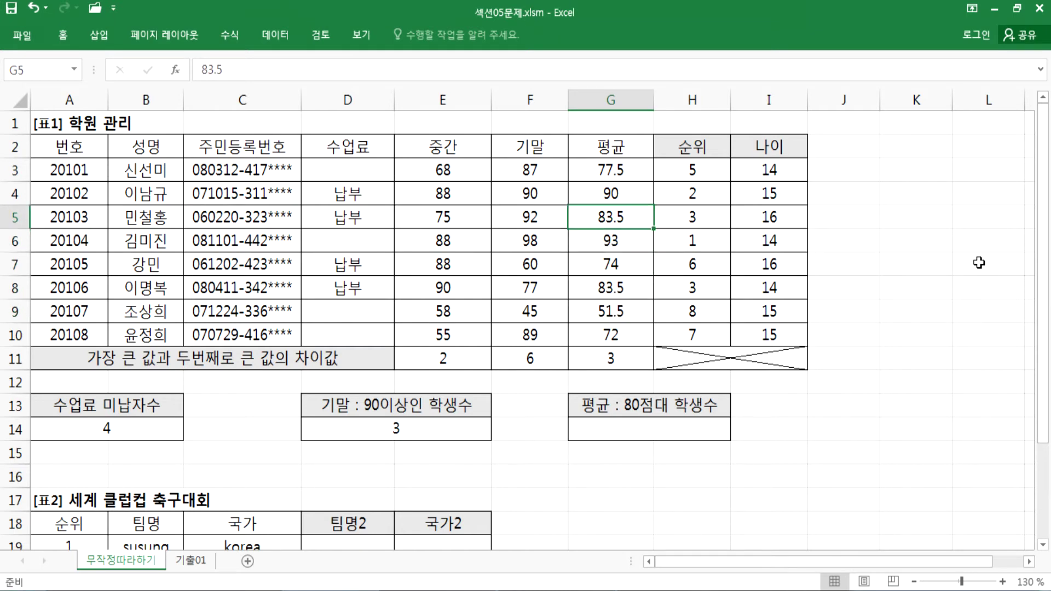
key("Down")
key("alt+Tab")
key("alt+Tab")
key("Up")
key("Up")
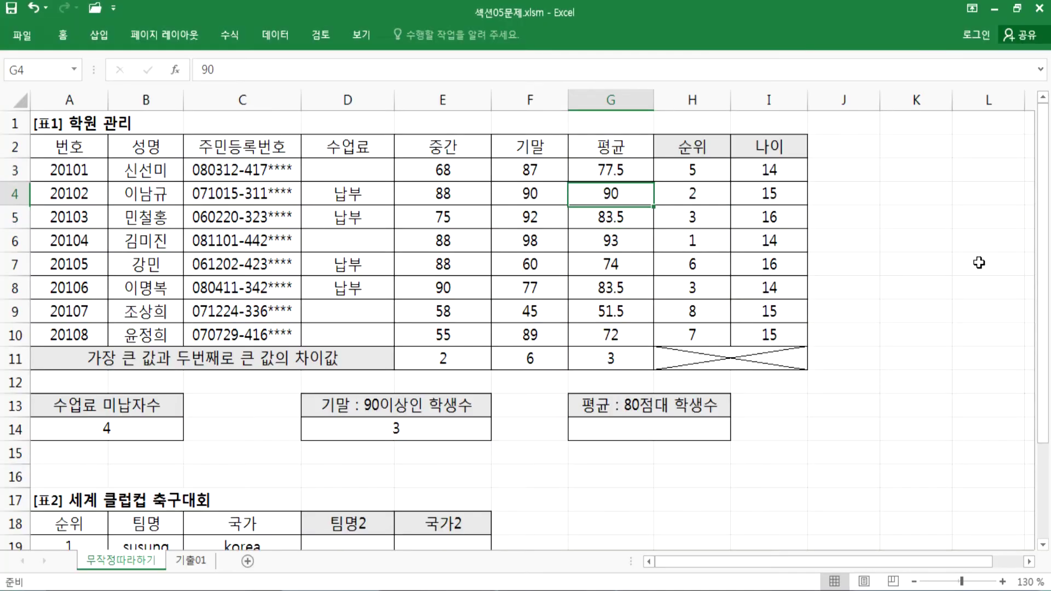
key("Down")
key("Down")
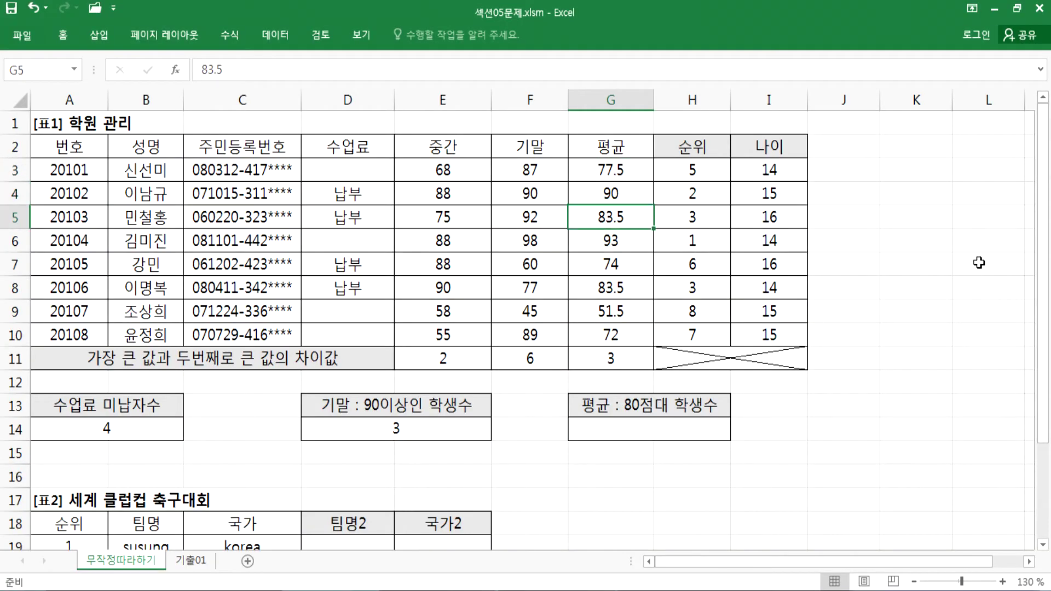
key("Down")
key("Down")
key("Down")
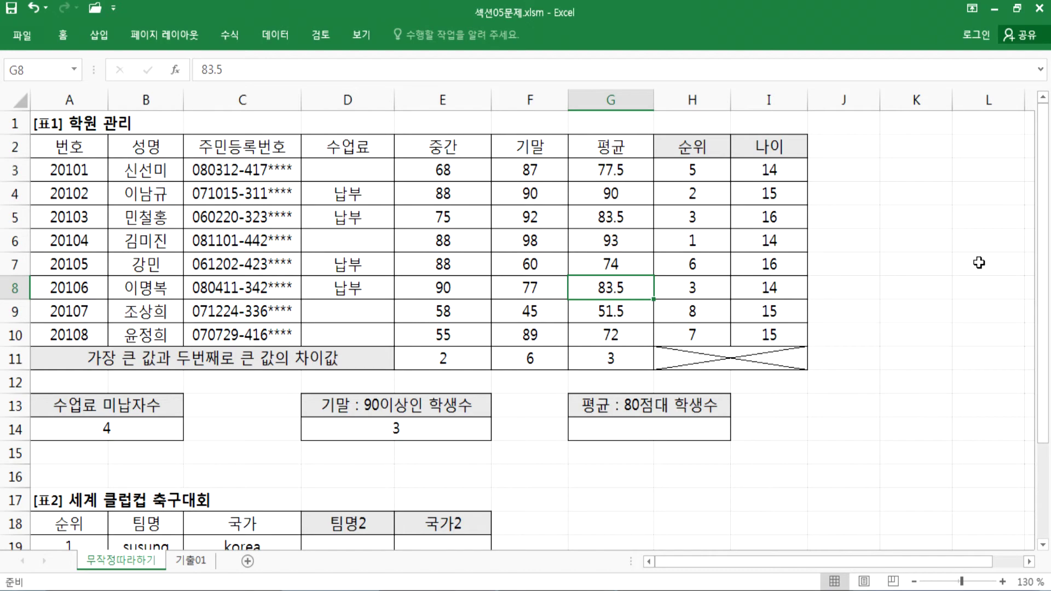
Step: Switch to the Excel workbook and undo the last change to the average in G4
key("alt+Tab")
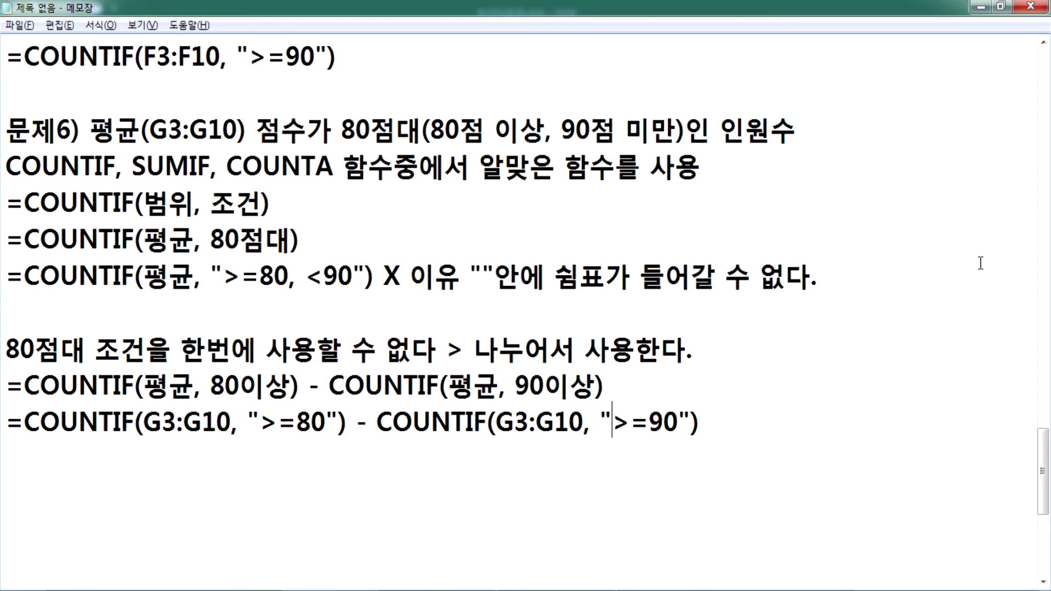
key("alt+Tab")
key("Up")
key("Up")
key("Up")
key("Up")
key("Up")
key("Down")
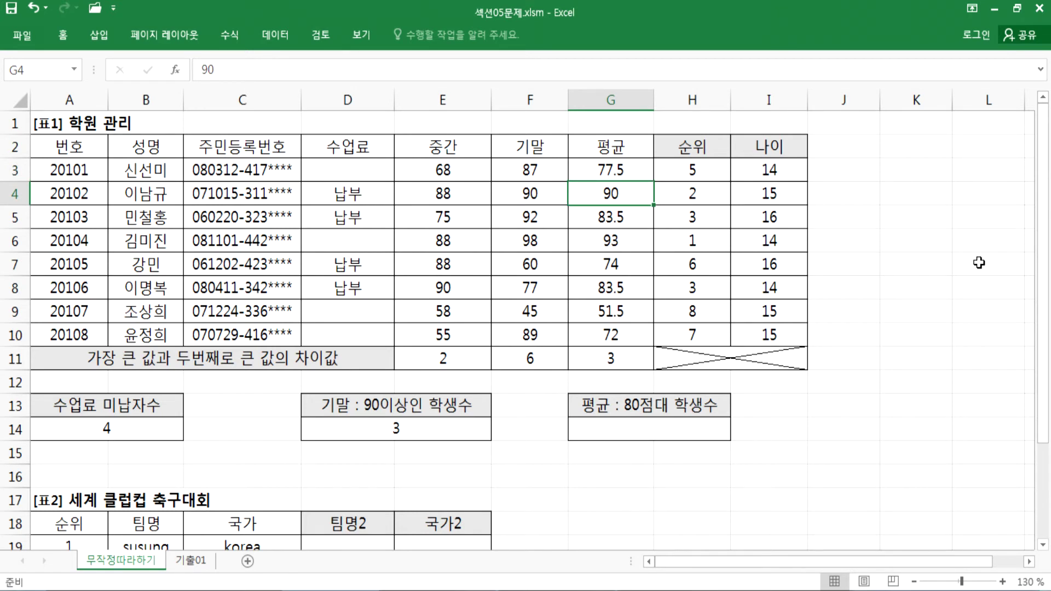
key("ctrl+z")
key("Right")
key("alt+Tab")
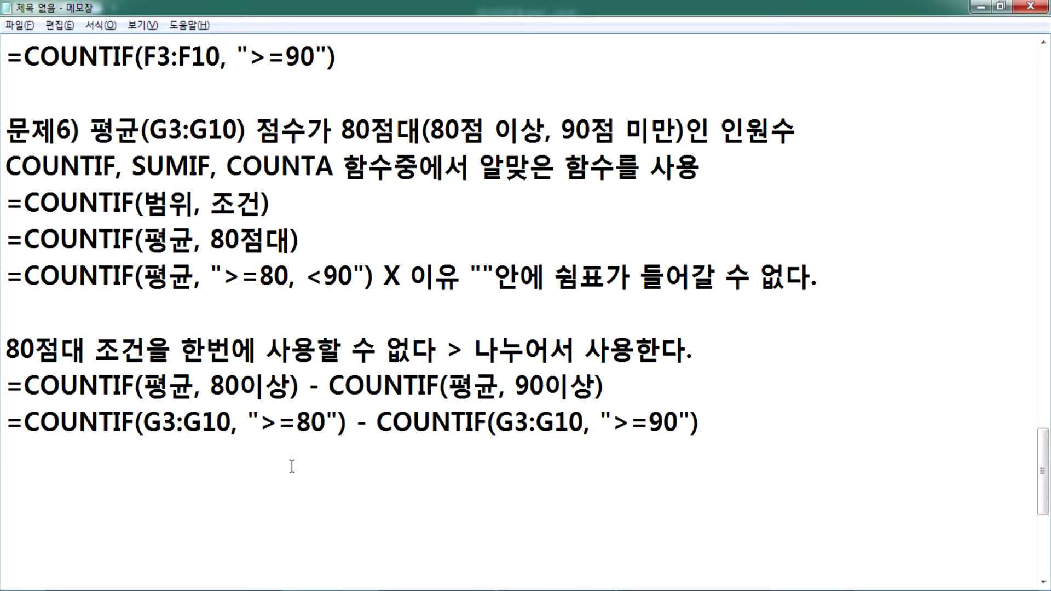
key("alt+Tab")
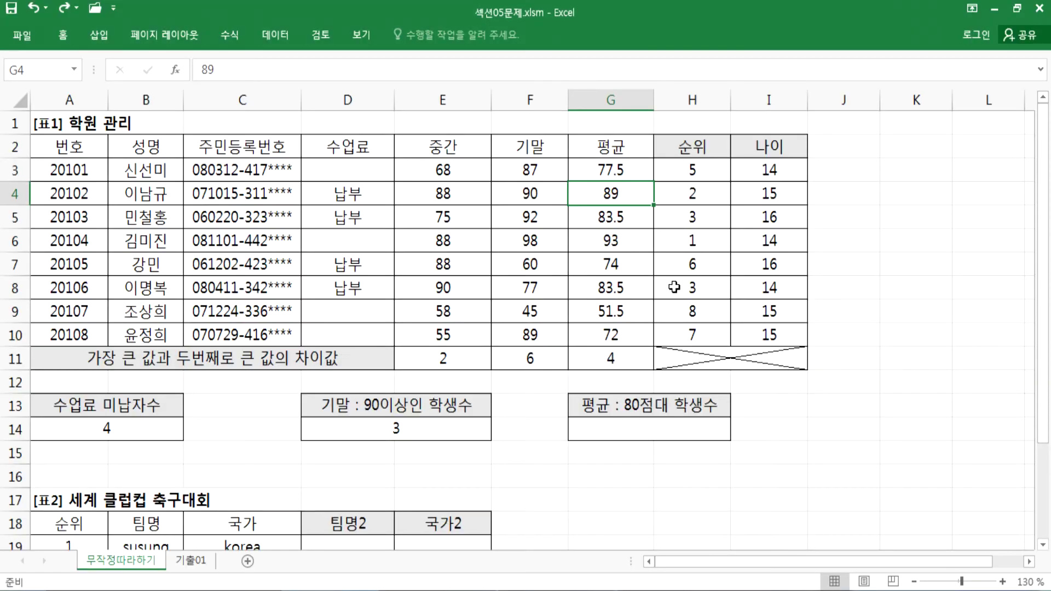
Step: Enter =COUNTIF(G3:G10,">=80") in the result cell G14 under the 평균 : 80점대 학생수 heading
left_click(630, 431)
type("=C")
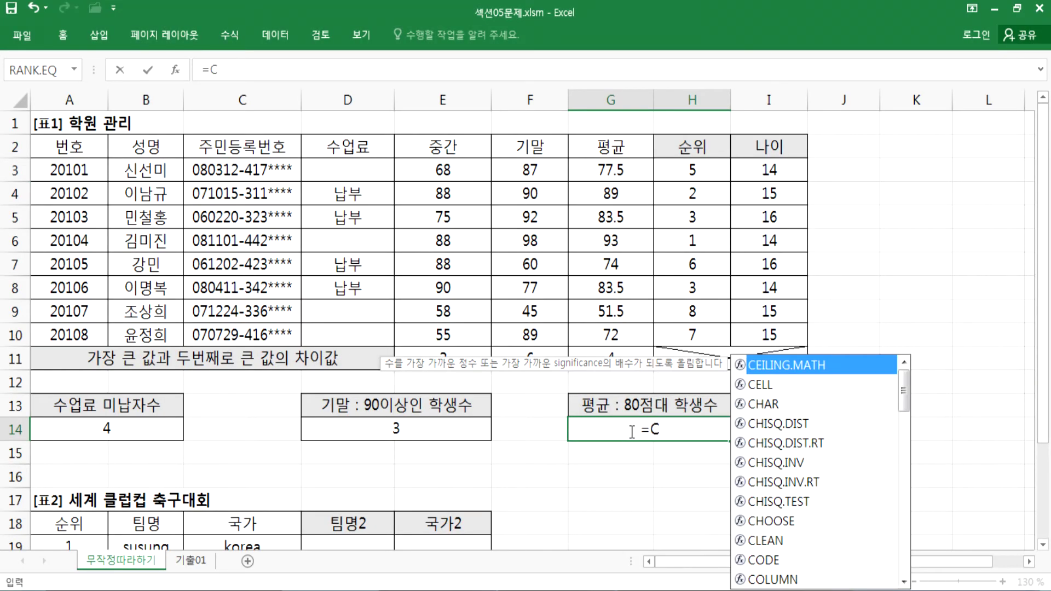
type("OUNTIF(")
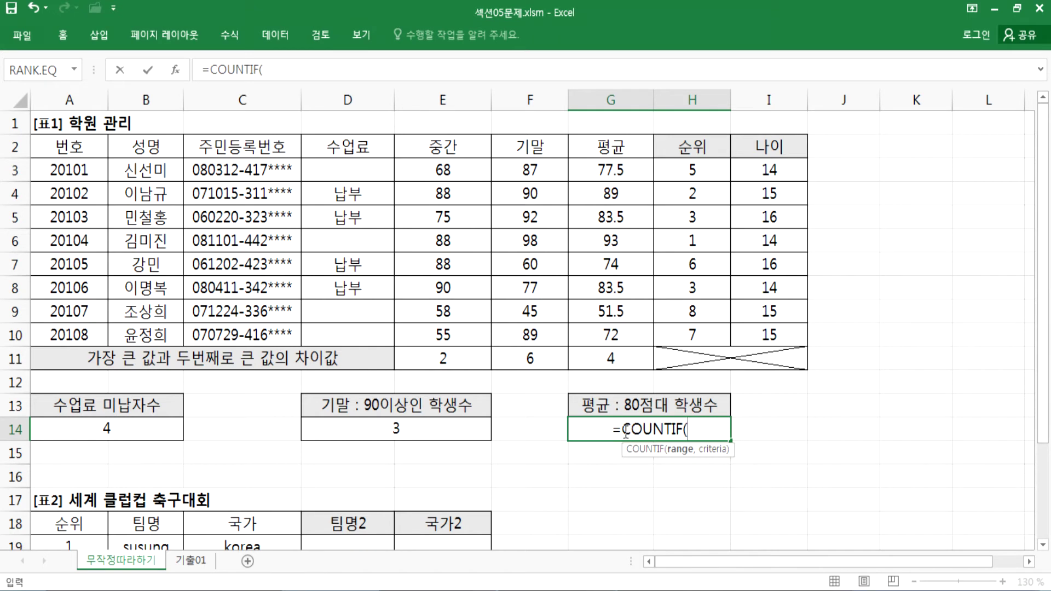
left_click(590, 170)
left_click_drag(601, 231, 609, 331)
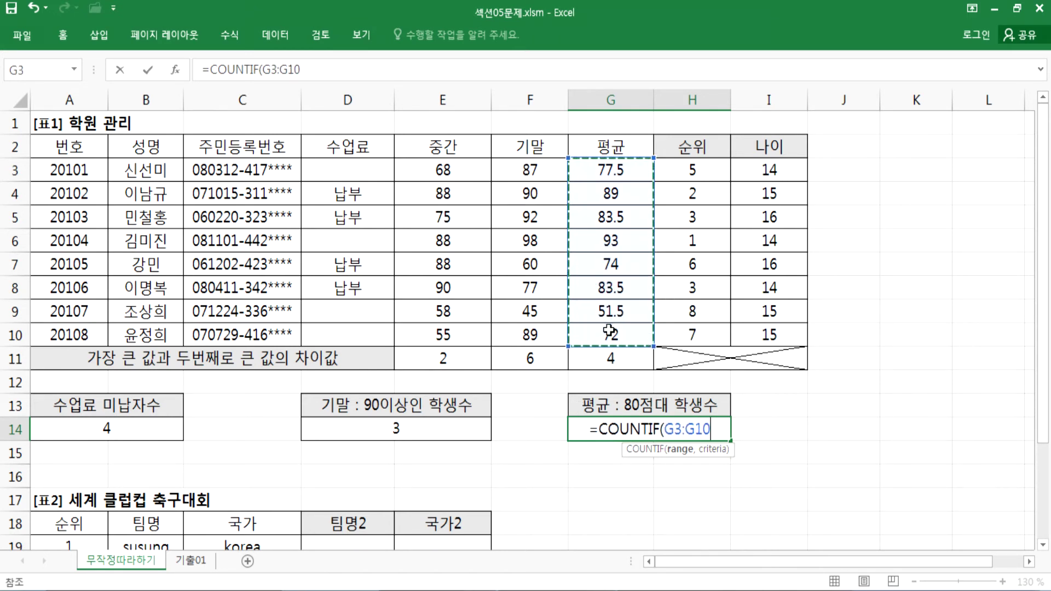
type(",\"")
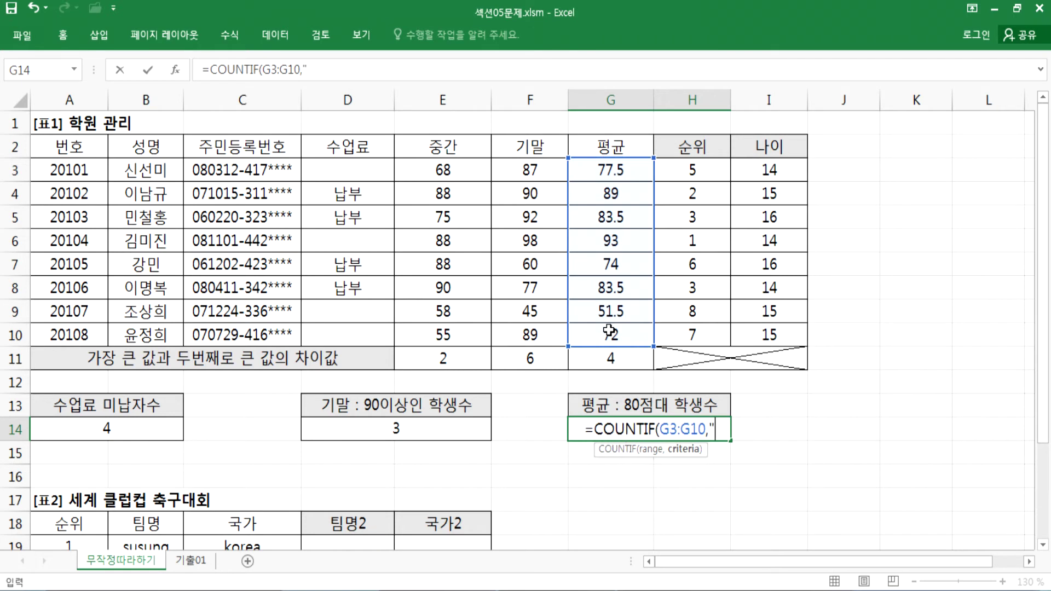
type(">=8")
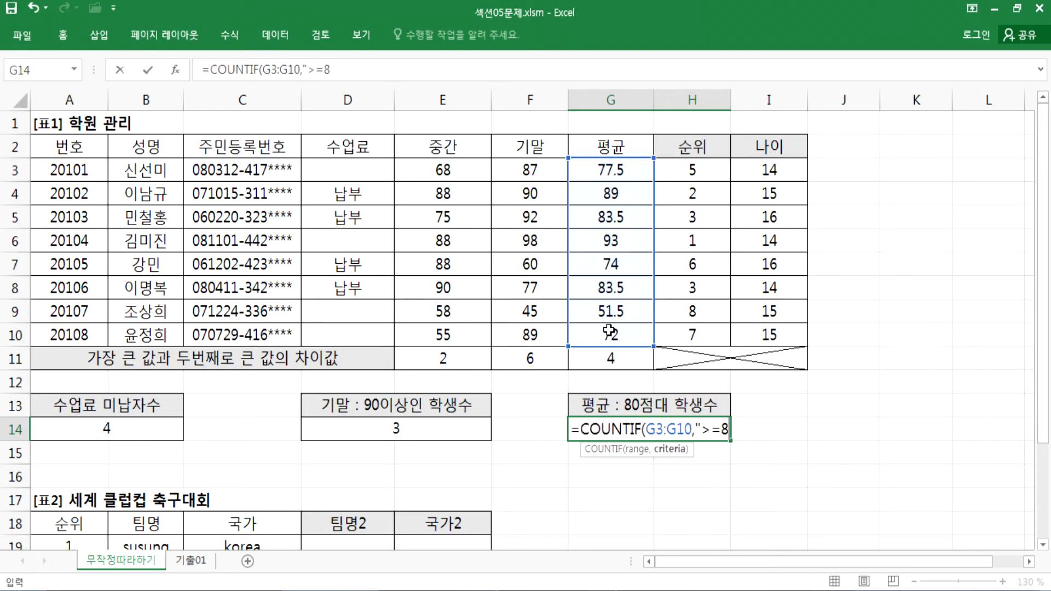
type("0\"")
key("Return")
key("Up")
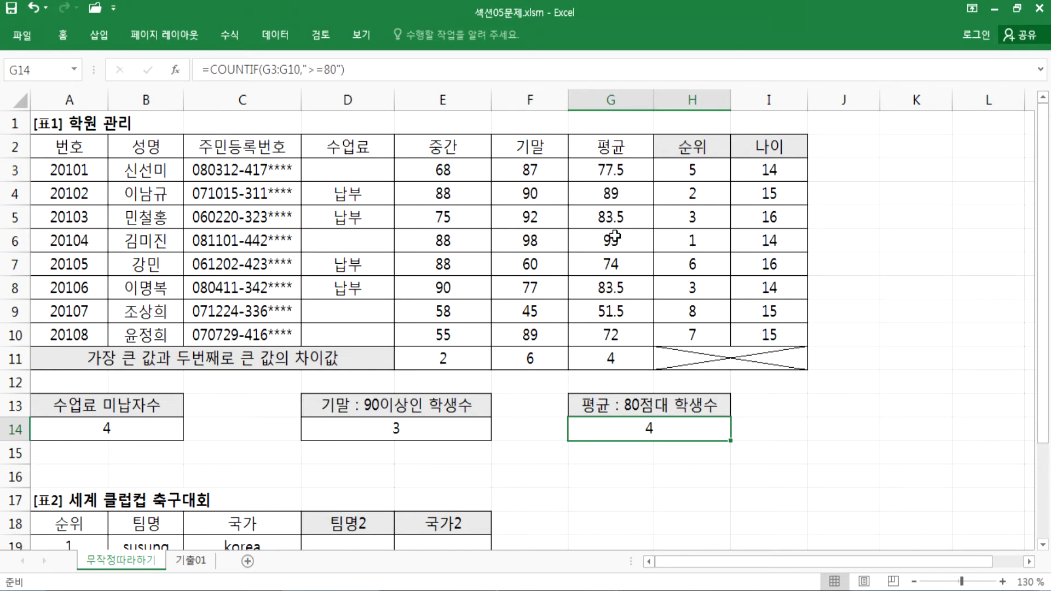
Step: Mark the averages of 80 or more in G4, G5, G6 and G8 to check the COUNTIF result
left_click(612, 194)
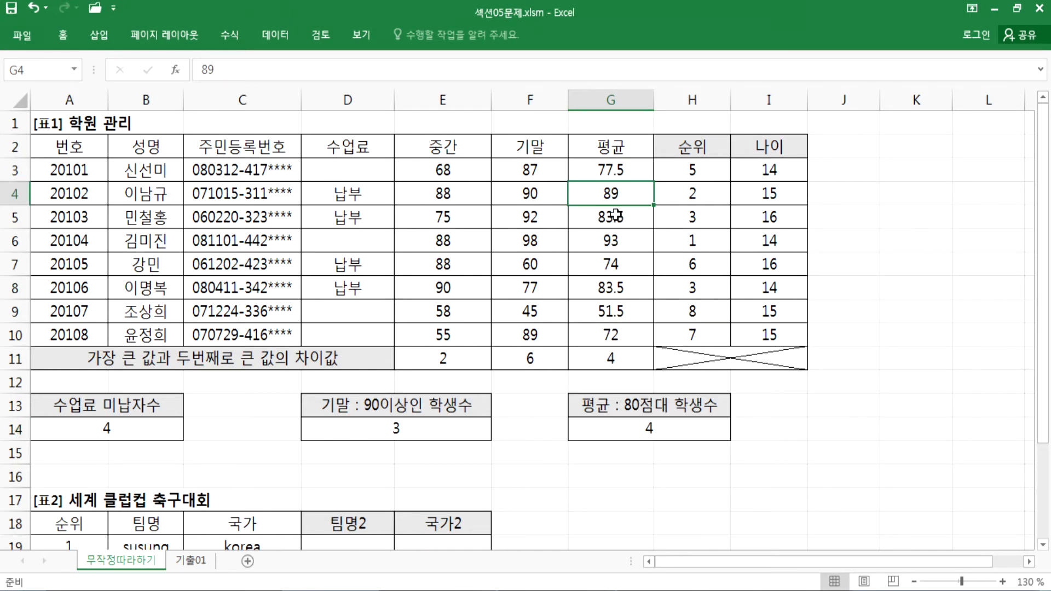
left_click(610, 217, "ctrl")
left_click(610, 242, "ctrl")
left_click(604, 287, "ctrl")
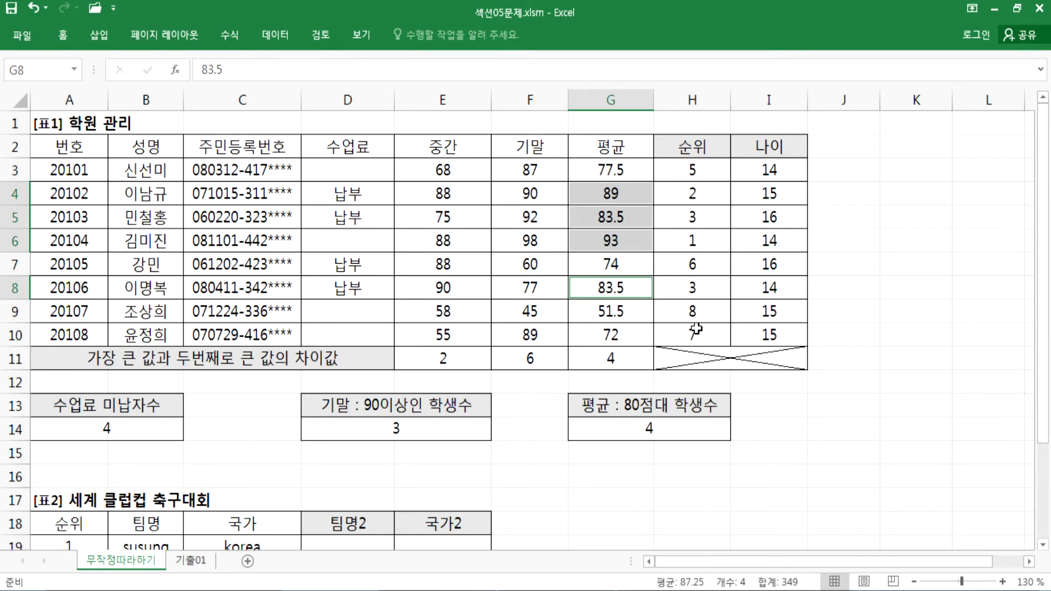
Step: Extend the formula in G14 by subtracting COUNTIF(G3:G10,">=90") from the 80-or-more count
double_click(695, 427)
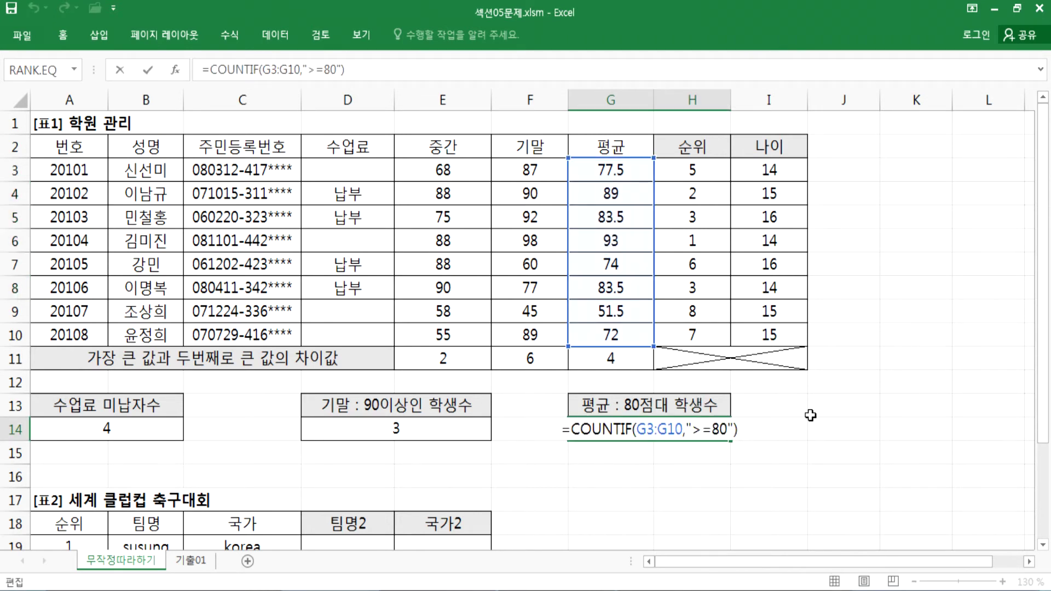
type("-COUNTIF(")
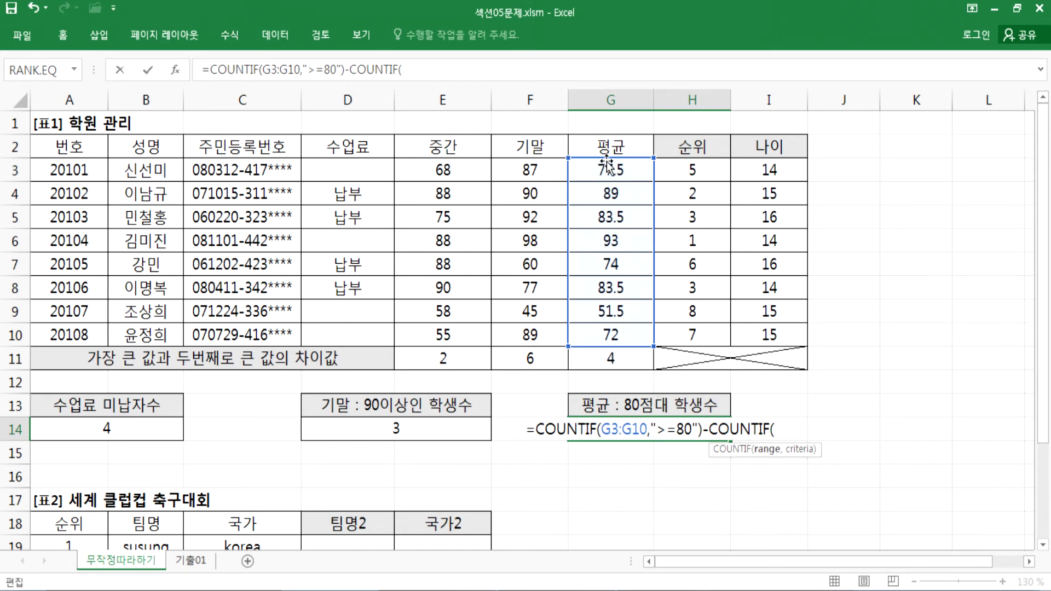
left_click_drag(610, 167, 611, 331)
type(",\">=90\"")
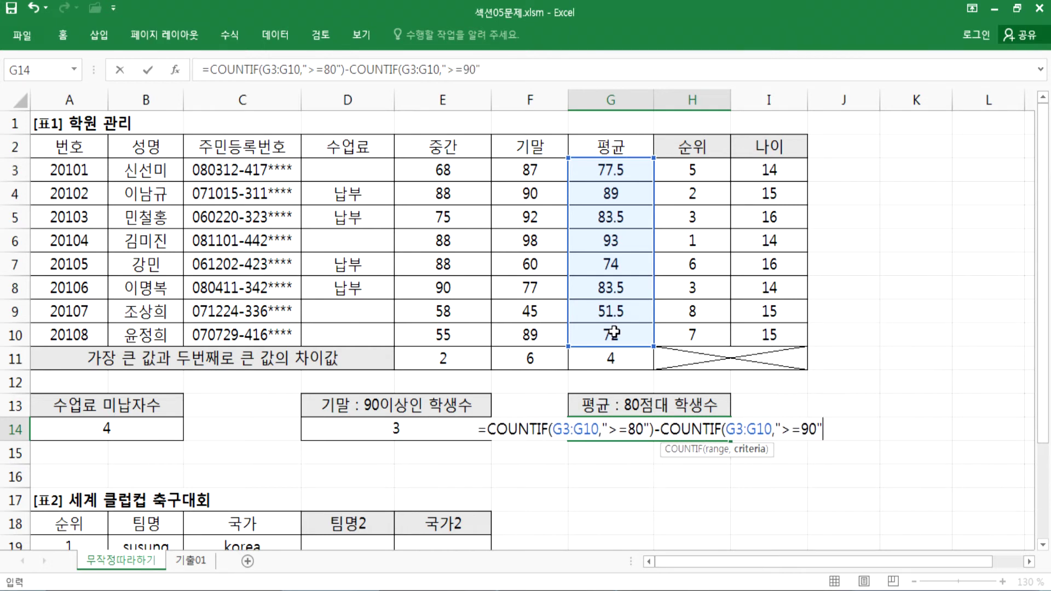
type(")")
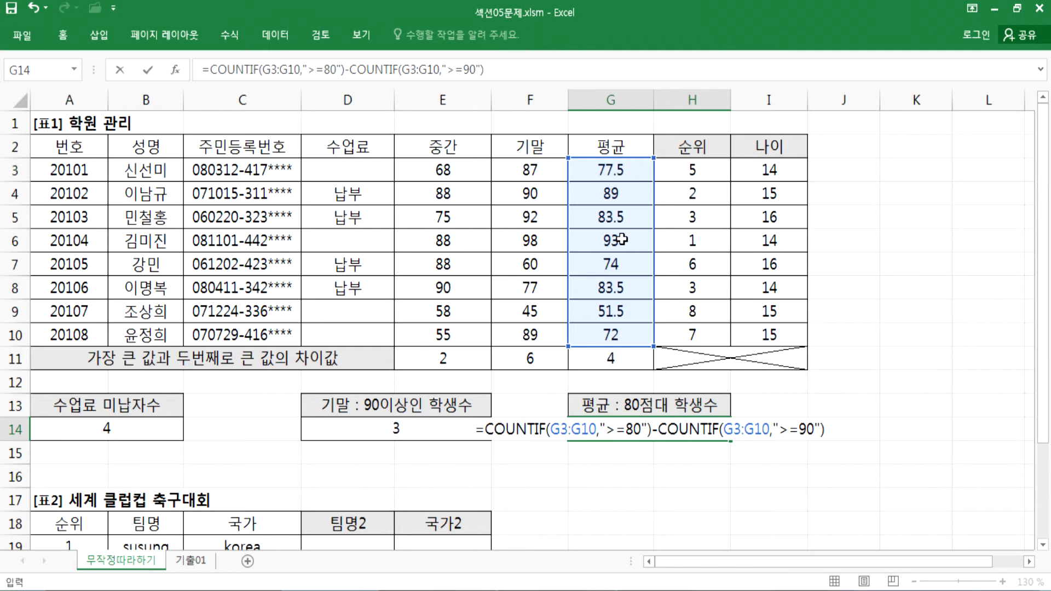
key("Return")
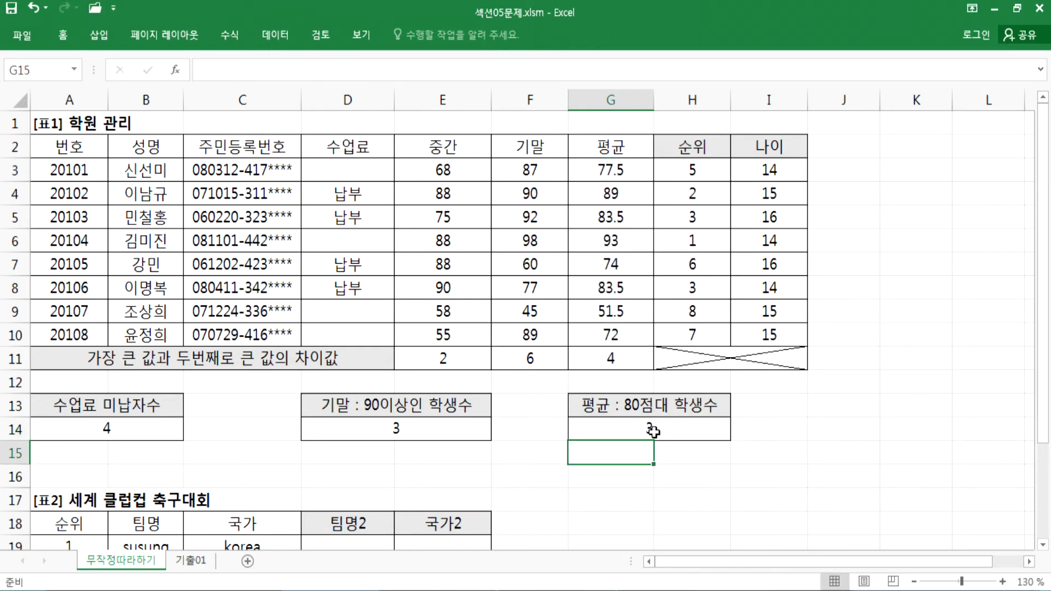
left_click(653, 432)
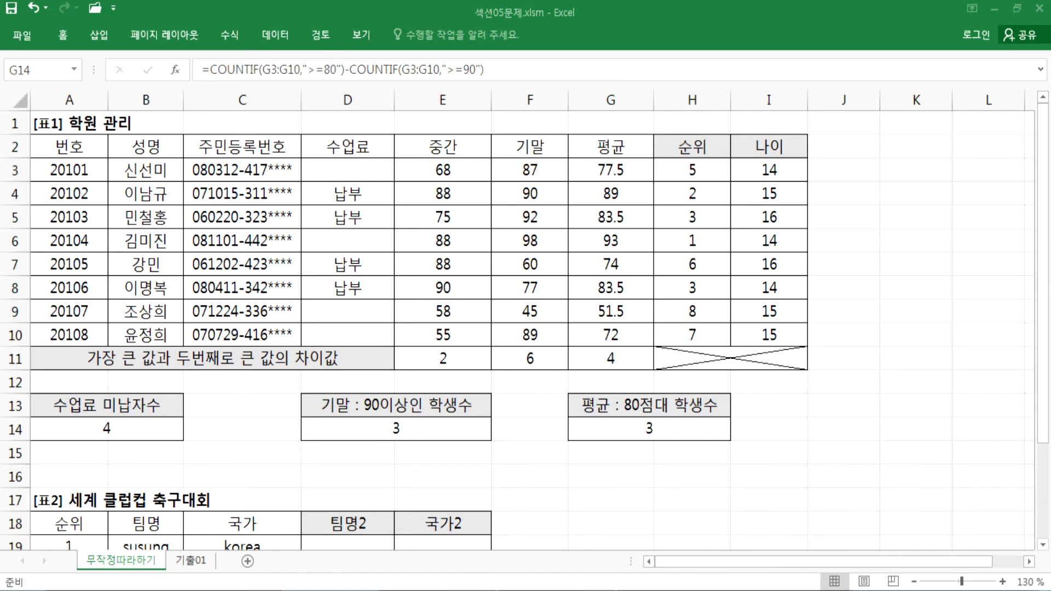
Step: Switch to Notepad and start a new line with =COUNTIFS, one blank line below the subtraction formula
left_click(585, 456)
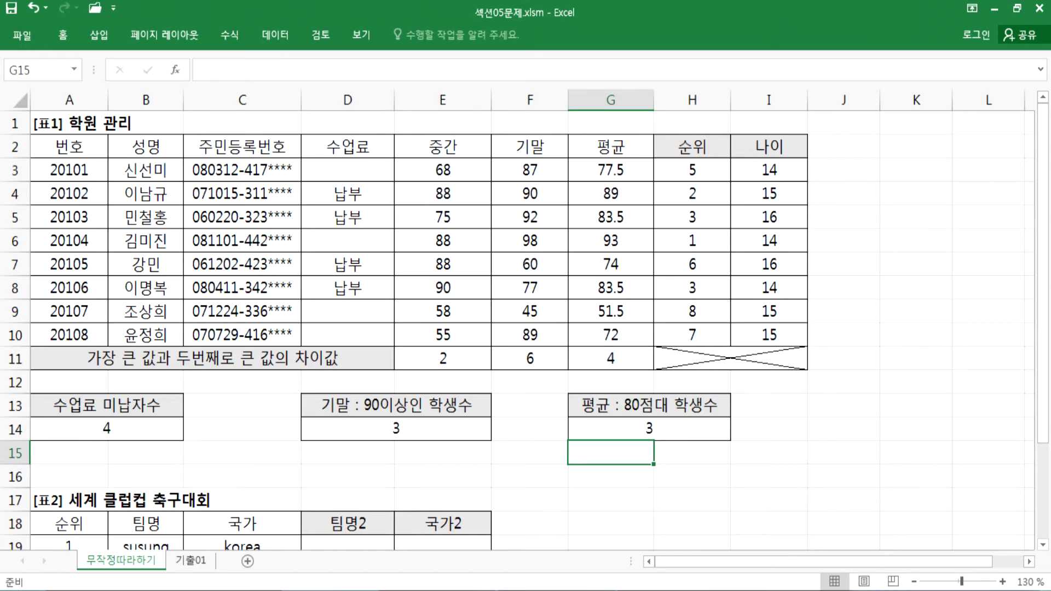
left_click(438, 522)
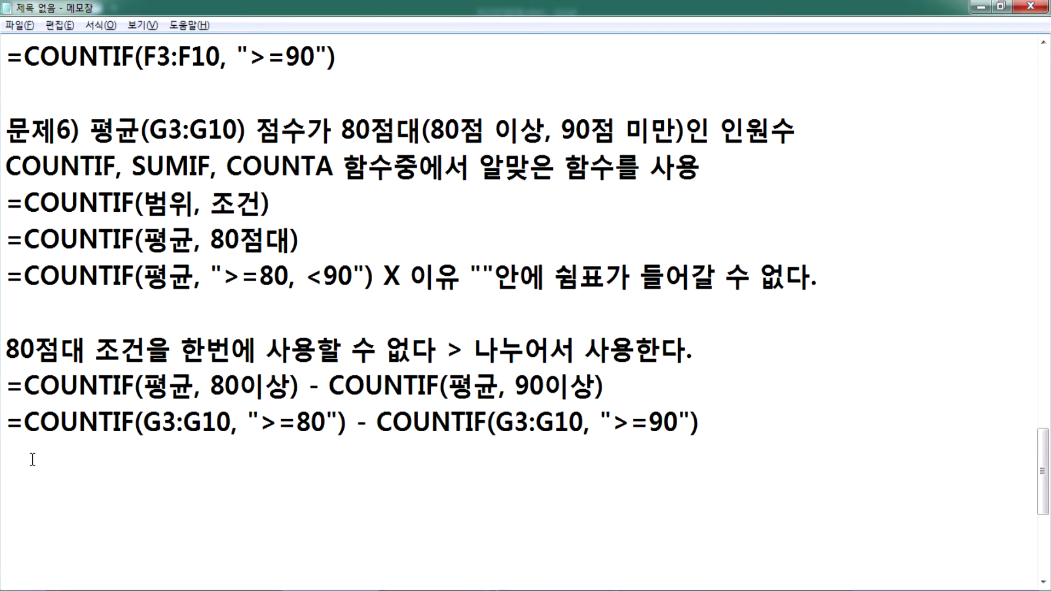
scroll(117, 452, "down", 1)
scroll(117, 452, "down", 1)
key("Return")
type("=countif")
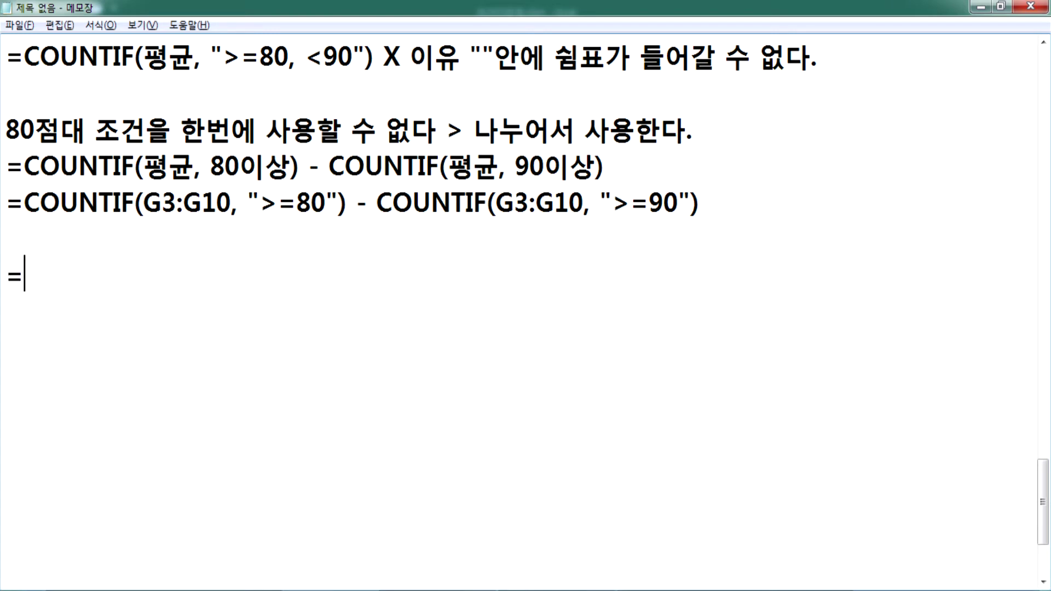
key("BackSpace")
key("BackSpace")
key("BackSpace")
key("BackSpace")
key("BackSpace")
key("BackSpace")
key("BackSpace")
type("COUNTIFS")
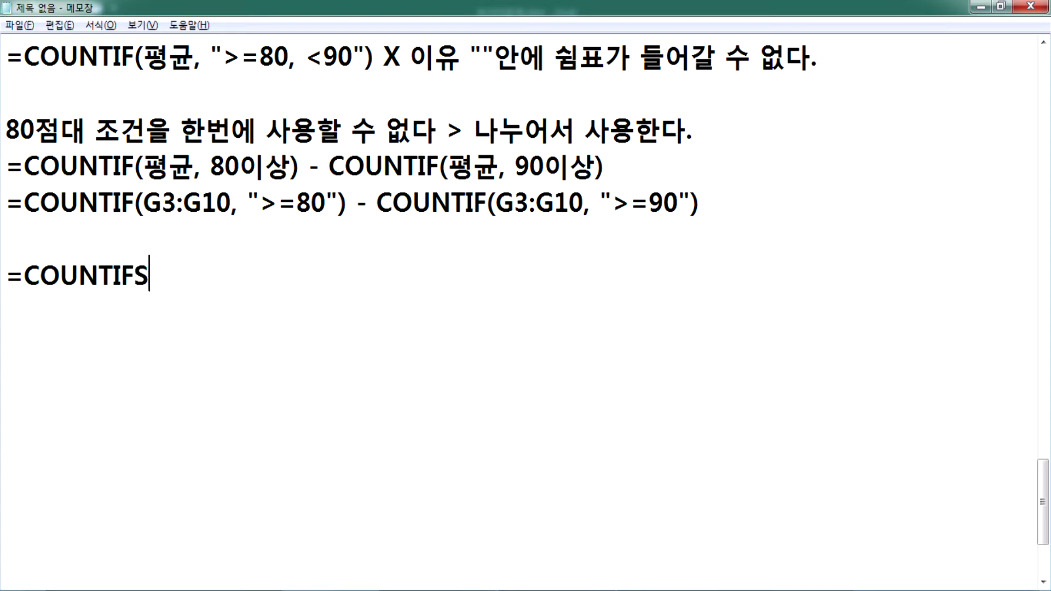
Step: Complete the COUNTIFS note with the arguments (범위1, 조건1, 범위2, 조건2, ...) and the description : 해당 범위에서 조건에 만족하는 개수
type("(범위1, ㅈ")
type("조건1, 범위2, ㅈ")
type("조건2, ...")
type(")")
type(" : 해다")
type("ㅇ 범위에서 족")
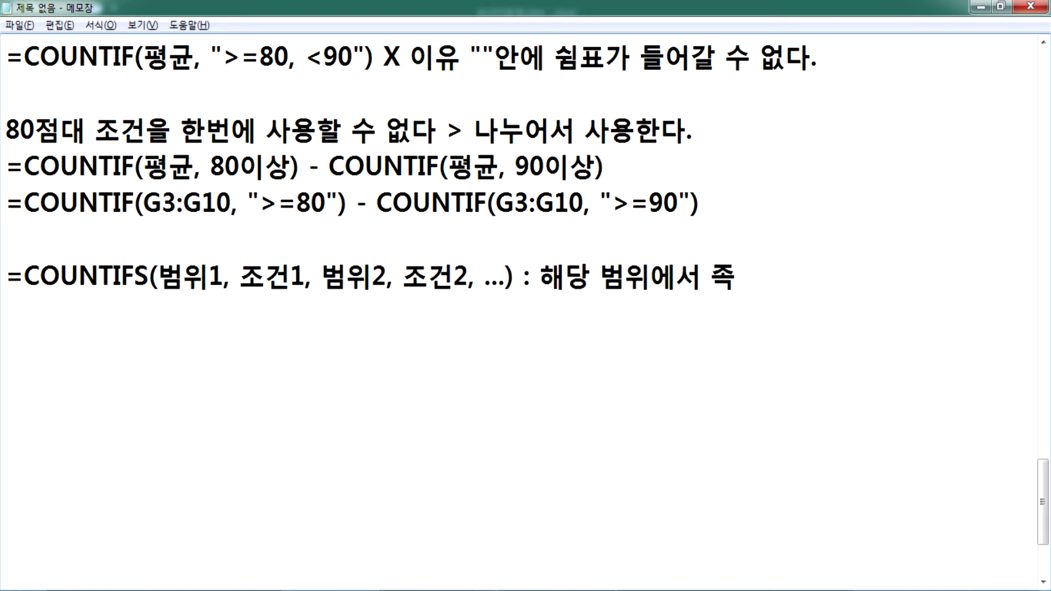
type("건에 만족하")
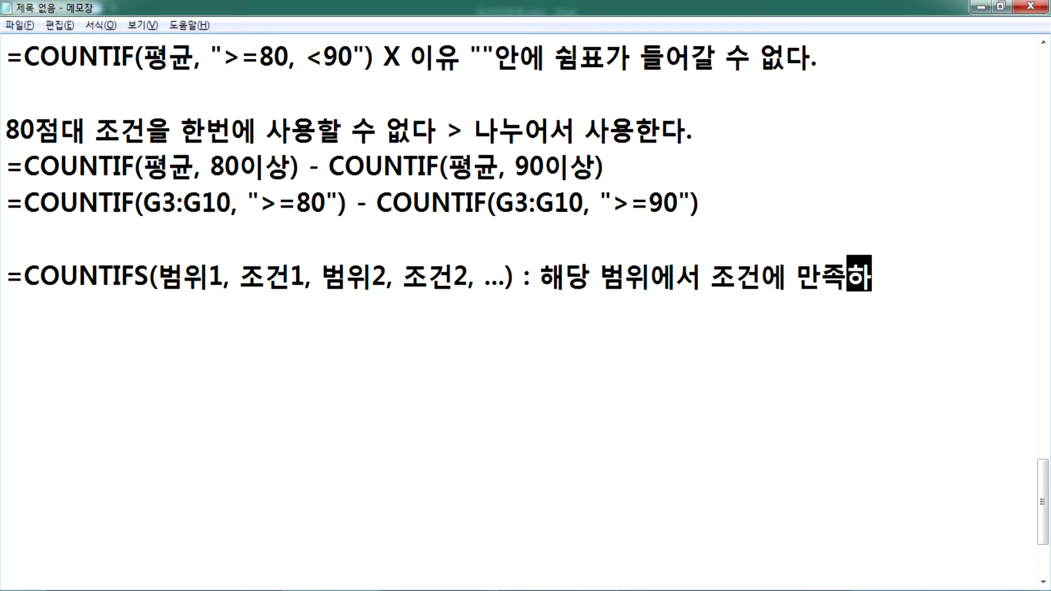
type("는 개수")
key("Return")
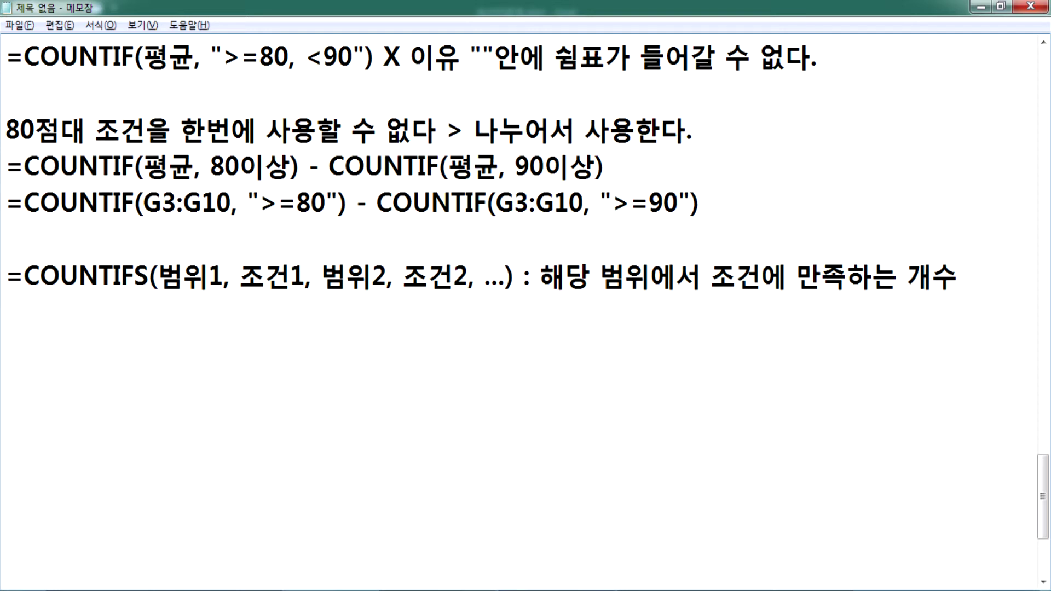
Step: Compare the workbook's 중간 and 기말 score columns as possible condition ranges with the COUNTIF function in the Notepad formula
key("alt+Tab")
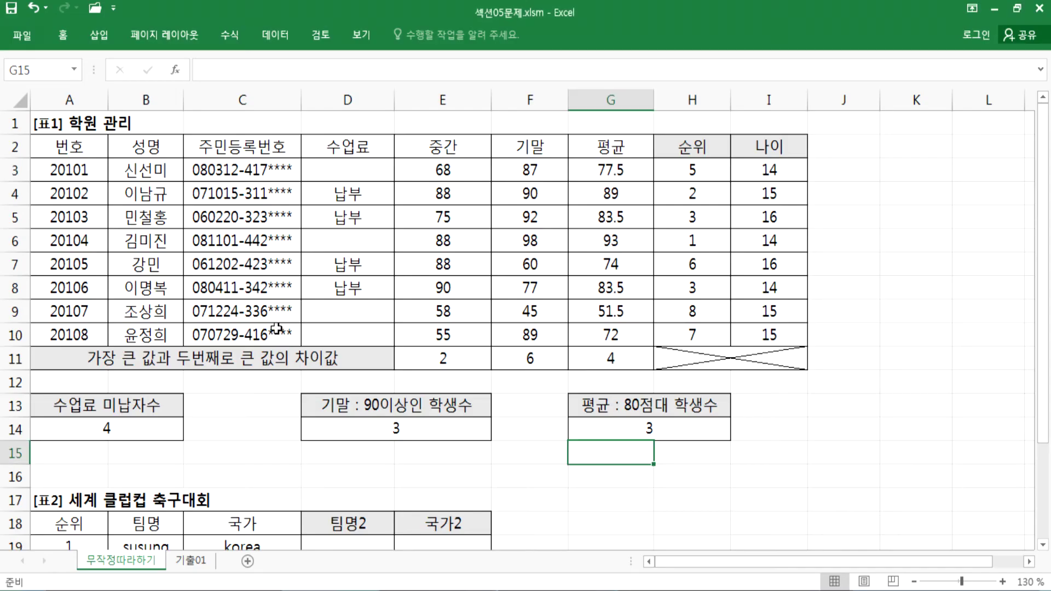
left_click(435, 164)
left_click_drag(435, 164, 509, 335)
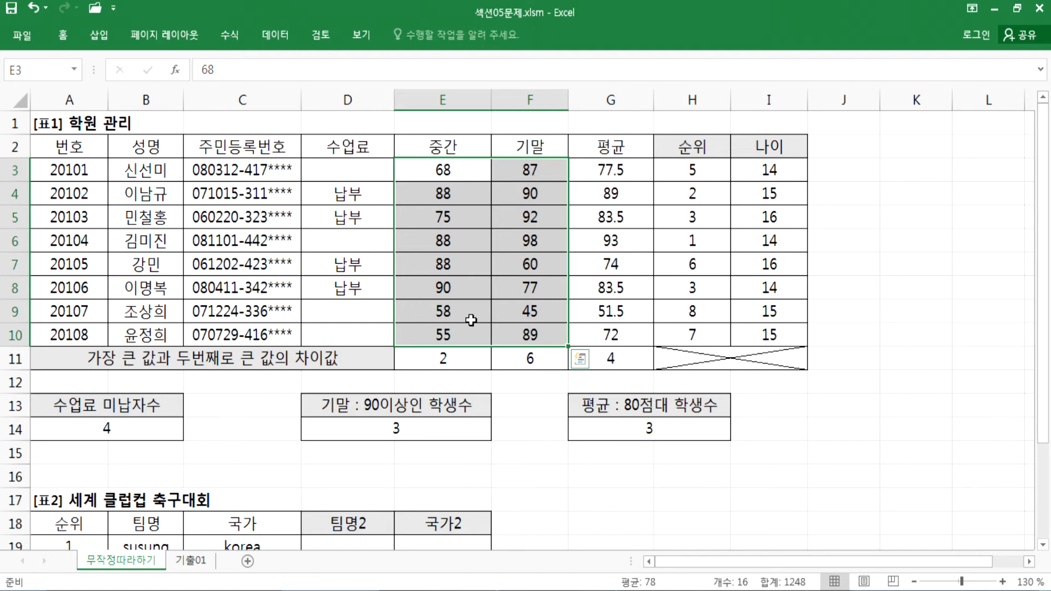
key("alt+Tab")
left_click_drag(135, 204, 42, 203)
key("alt+Tab")
left_click_drag(455, 171, 449, 333)
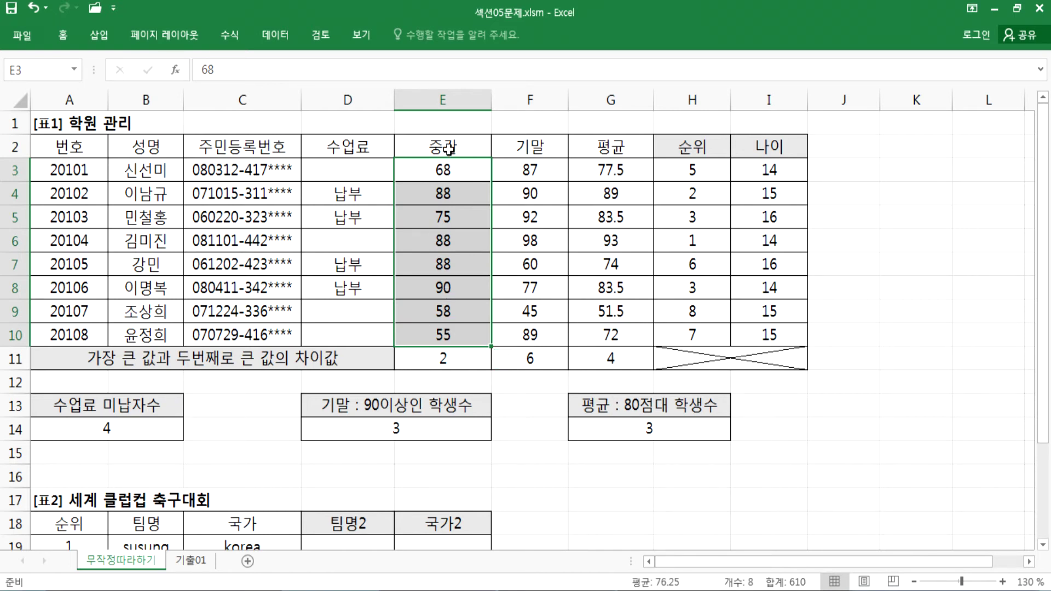
left_click(549, 94)
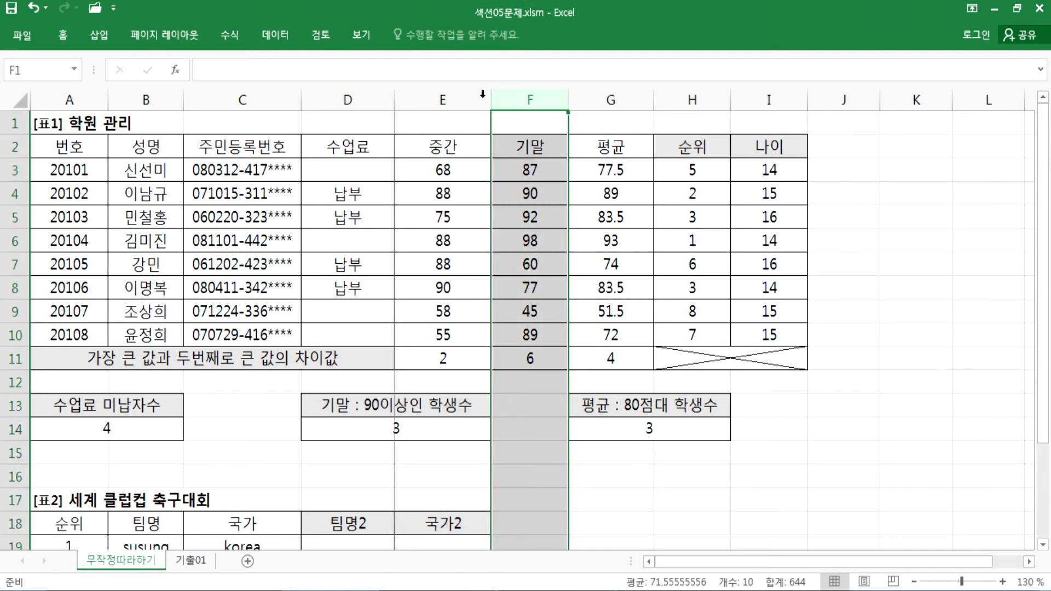
left_click(481, 99)
left_click(521, 144)
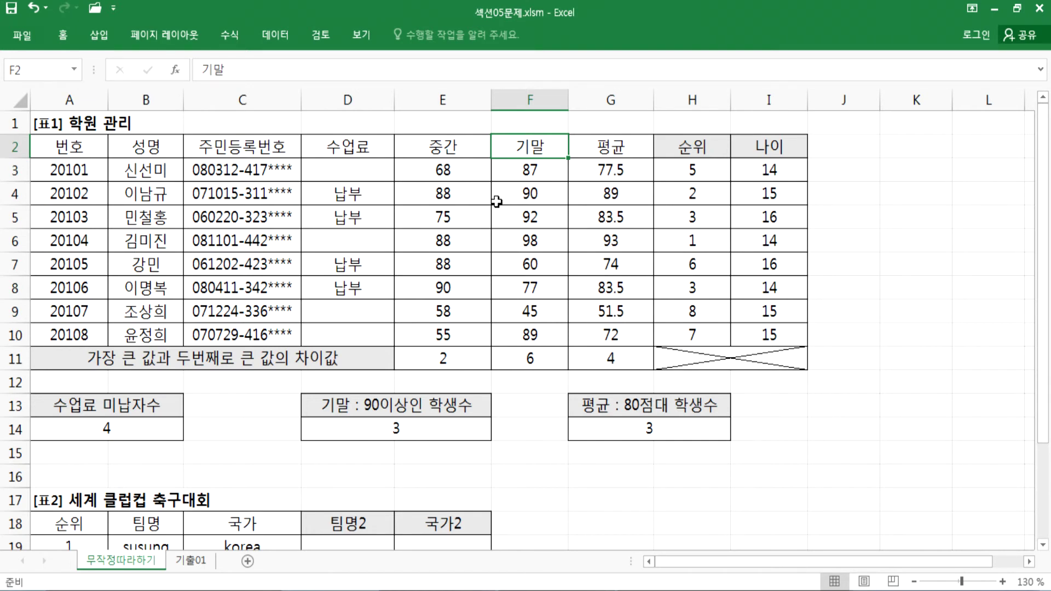
Step: Review the range and criterion of the first COUNTIF in Notepad against the COUNTIFS syntax note
key("alt+Tab")
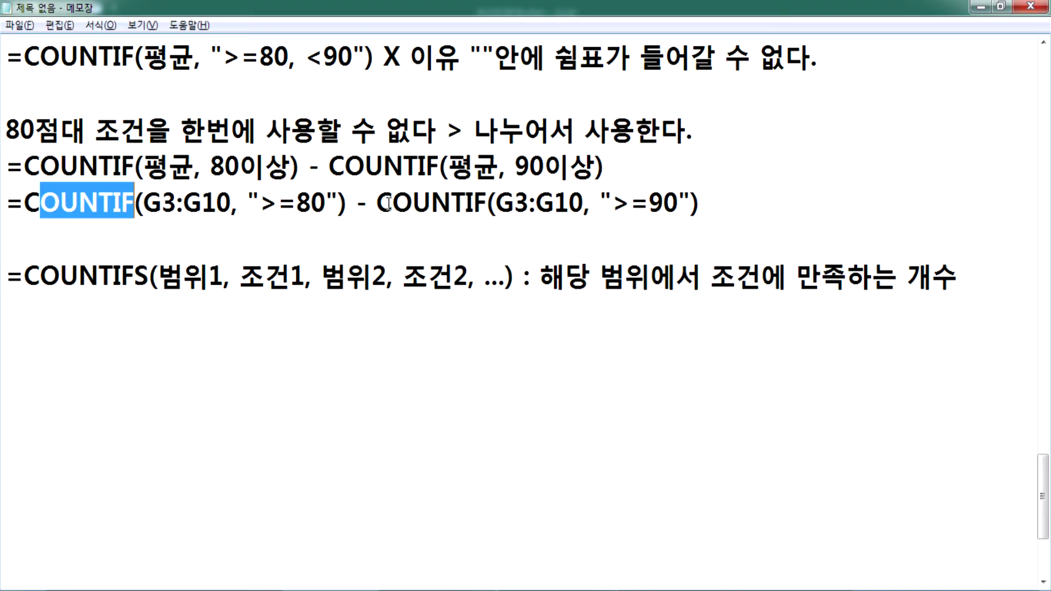
left_click_drag(347, 205, 136, 204)
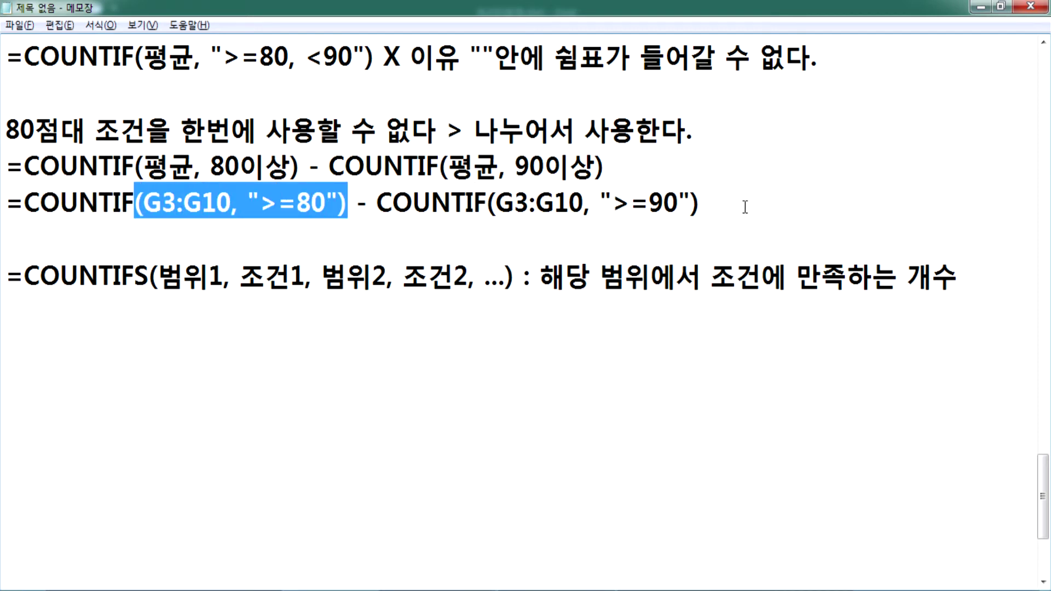
key("alt+Tab")
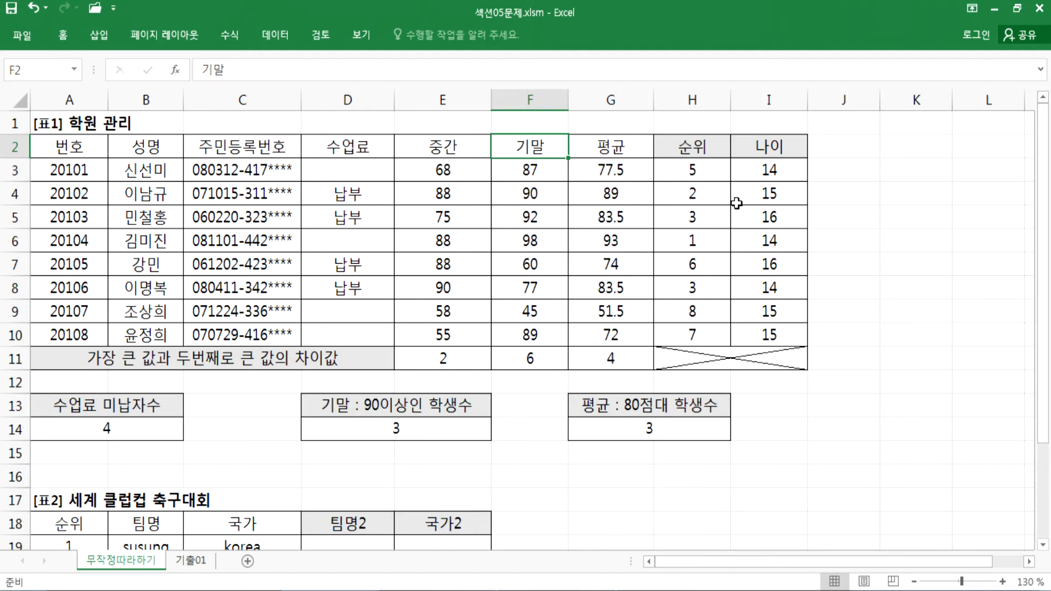
key("alt+Tab")
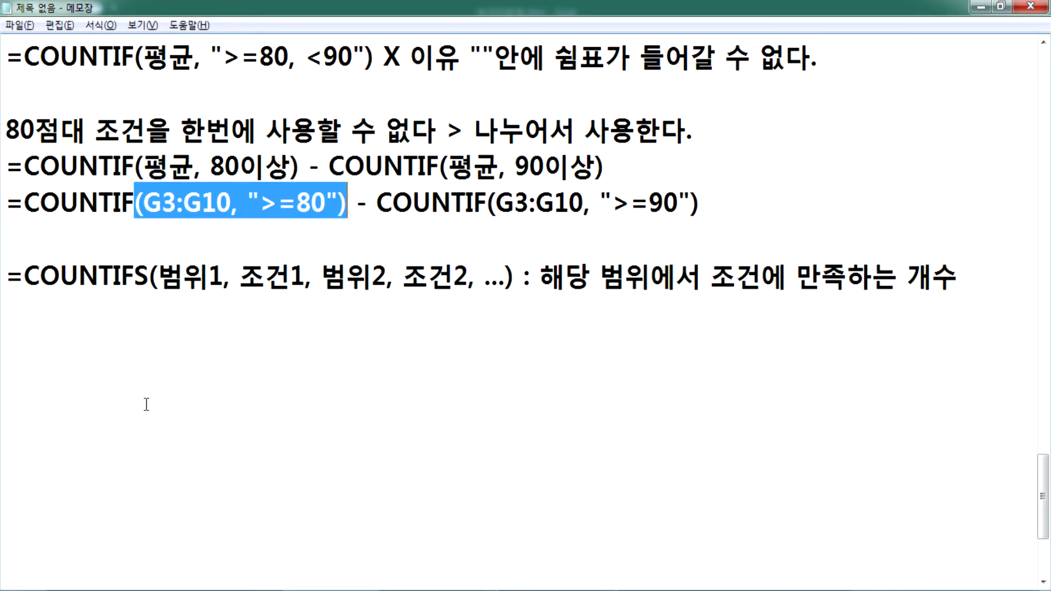
left_click(121, 312)
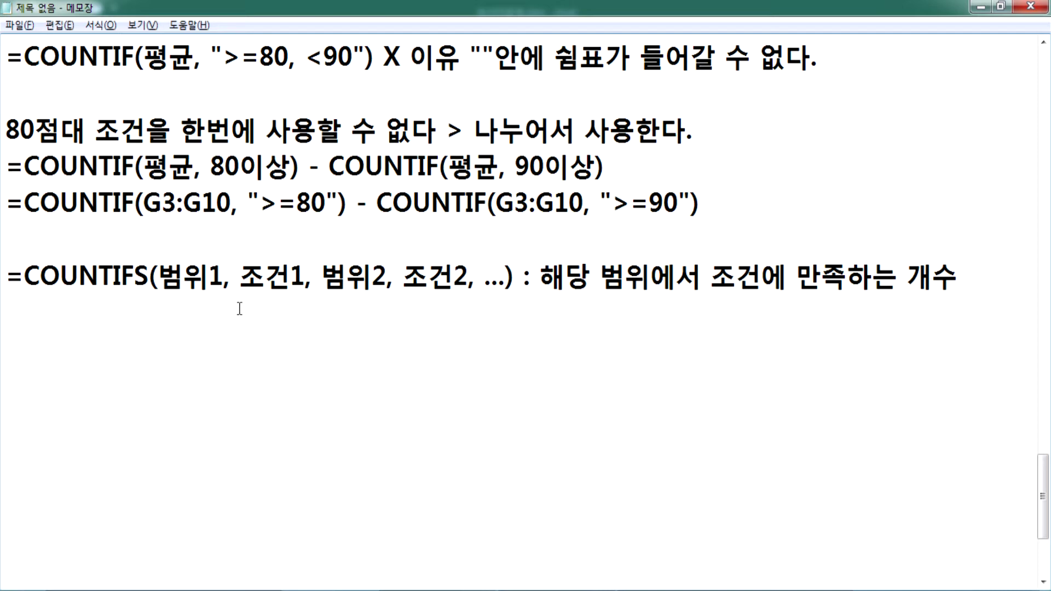
Step: Write the worded formula =COUNTIFS(평균, 80이상, 평균, 90미만) on the line below the COUNTIFS syntax note
type("=COUN")
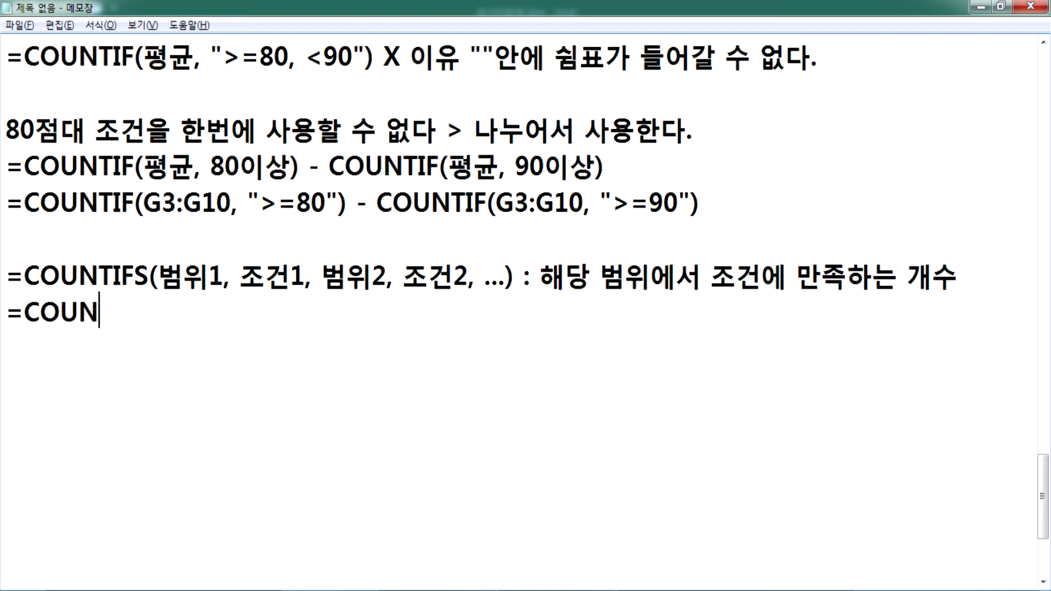
type("TIFS(평규")
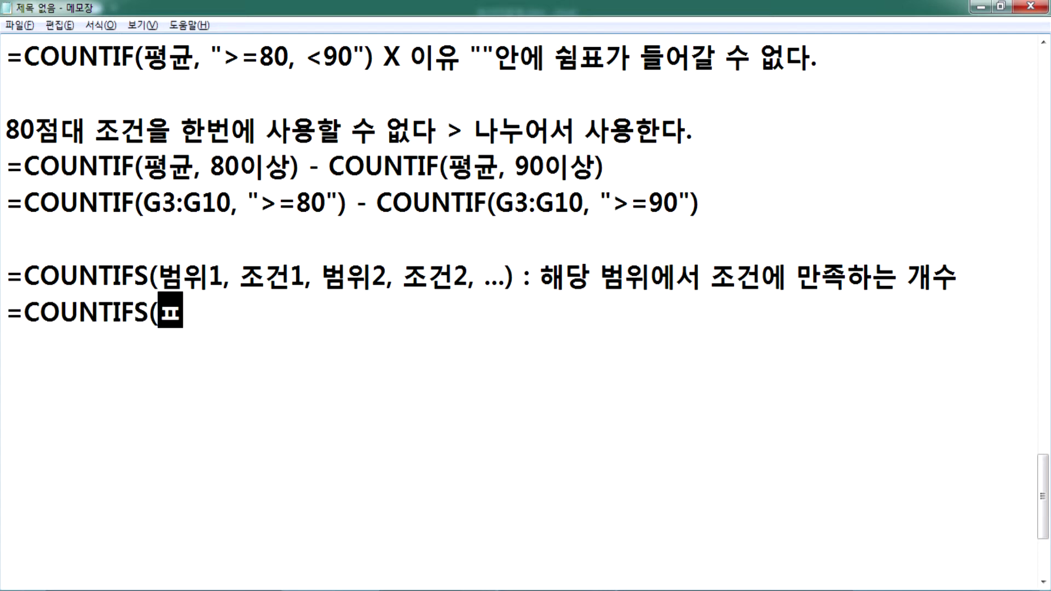
type("ㄴ, ")
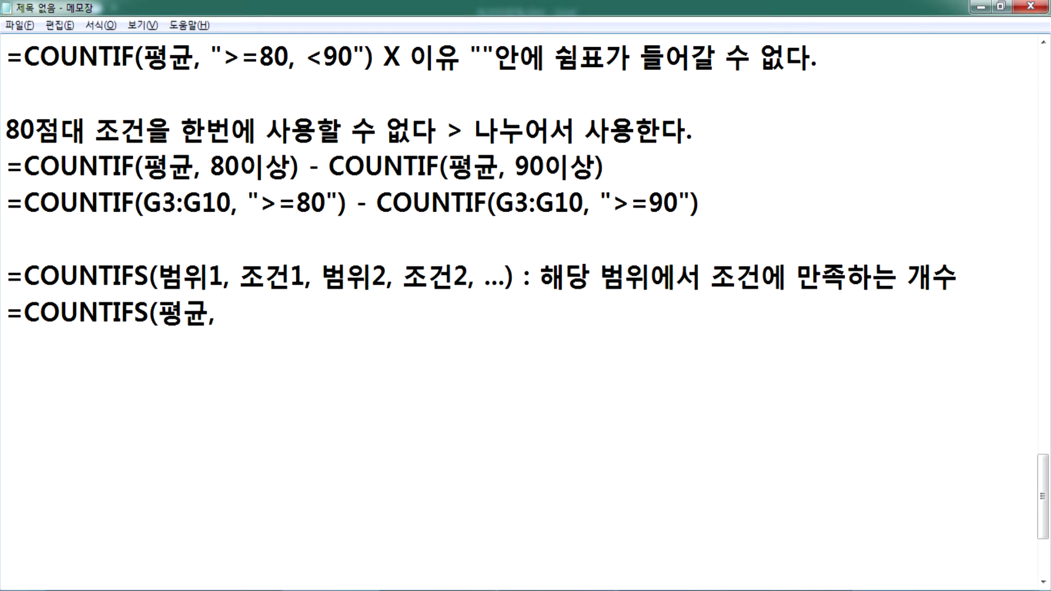
type("90")
key("BackSpace")
key("BackSpace")
type("80이")
type("상, 평균,")
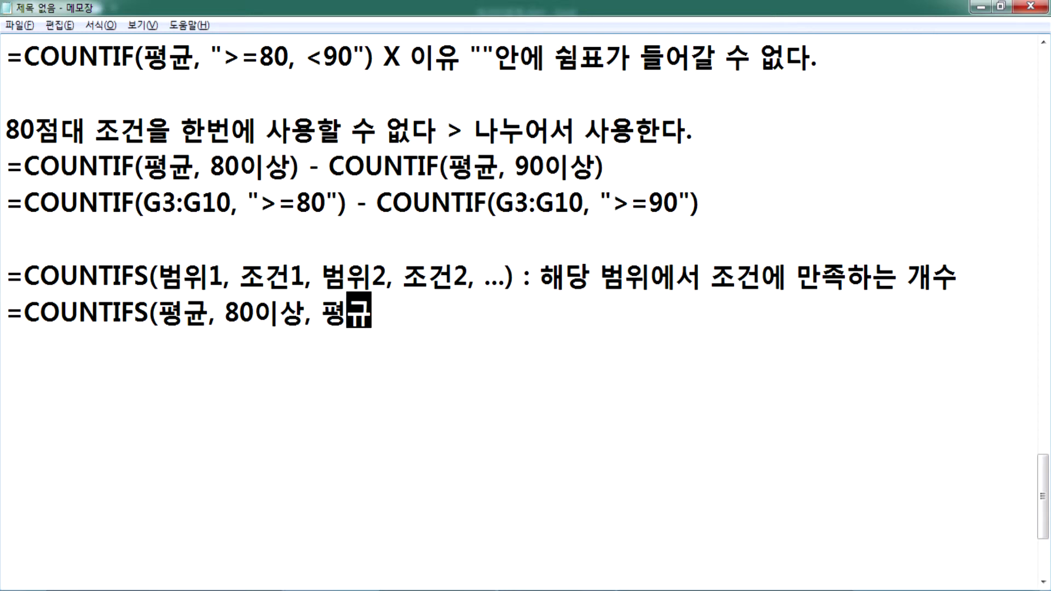
type(" 90미만)")
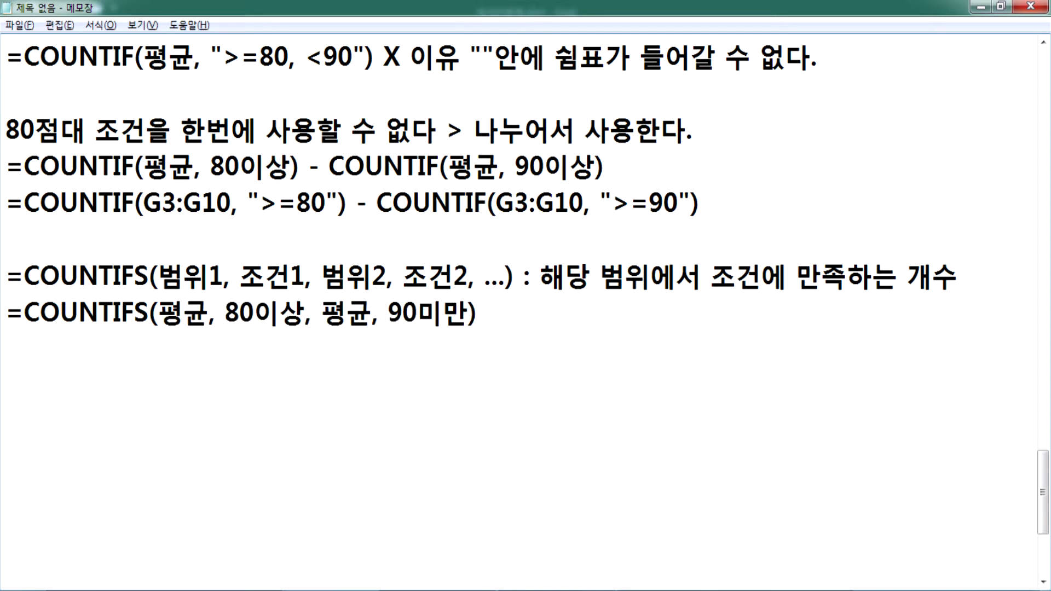
Step: Compare the 90미만 condition of the COUNTIFS line with the criteria in the rejected COUNTIF and the subtraction formula
scroll(262, 241, "up", 1)
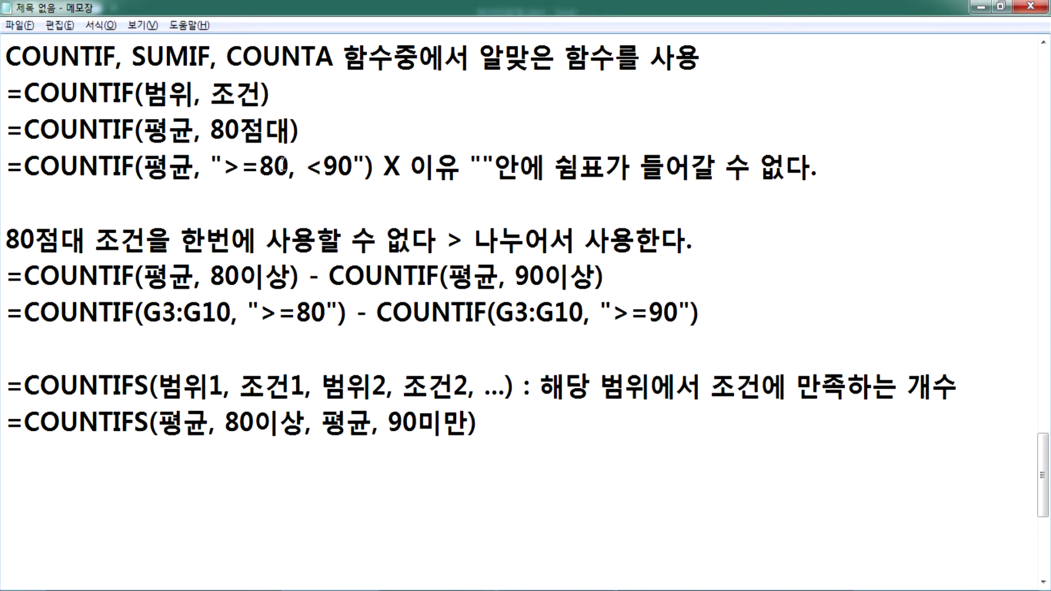
left_click_drag(305, 167, 350, 167)
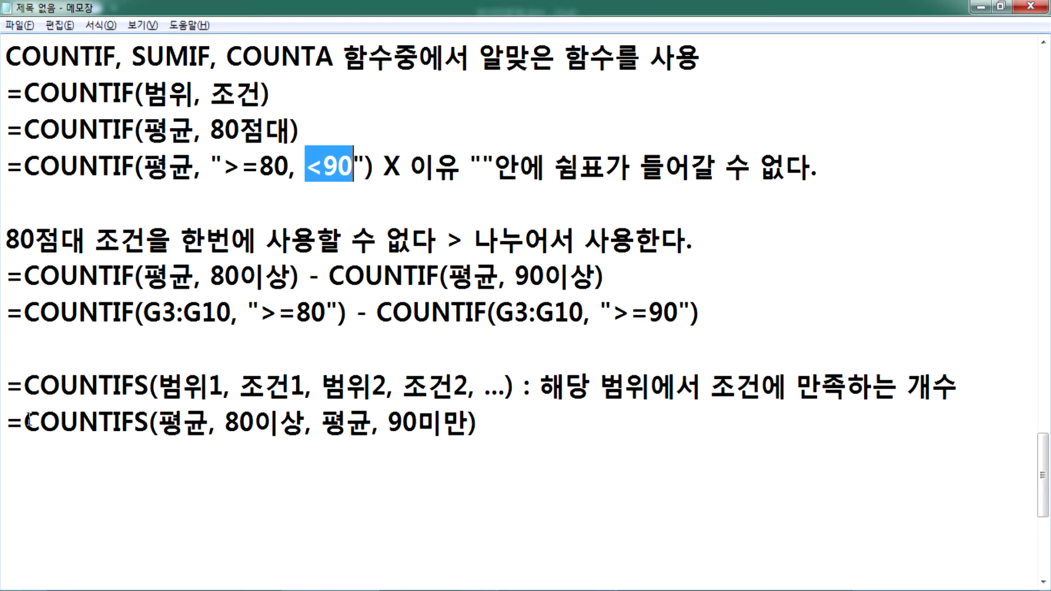
left_click(417, 421)
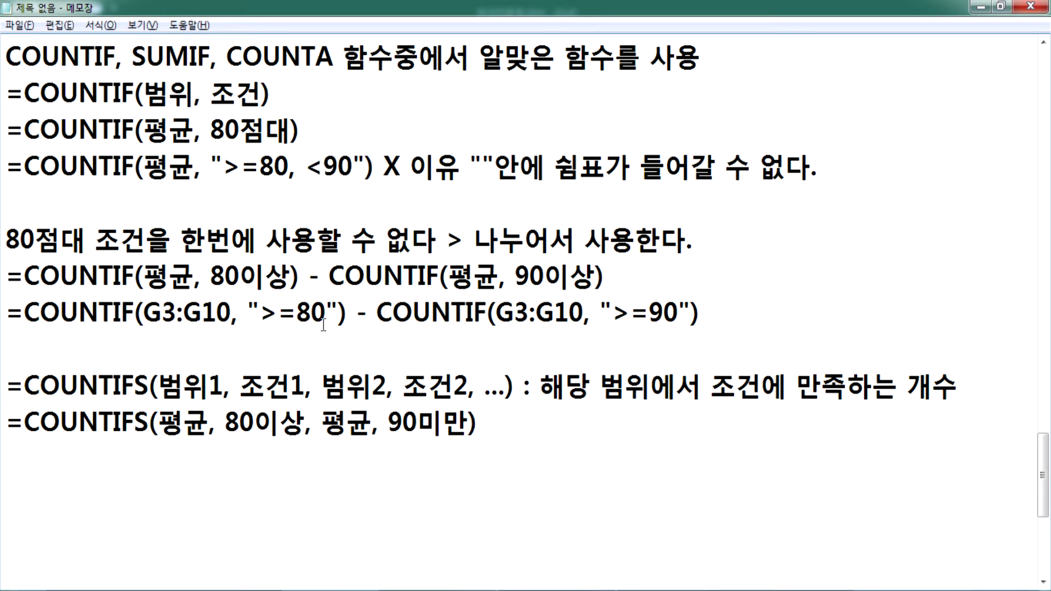
left_click_drag(346, 315, 284, 313)
left_click_drag(583, 313, 665, 312)
scroll(405, 413, "down", 1)
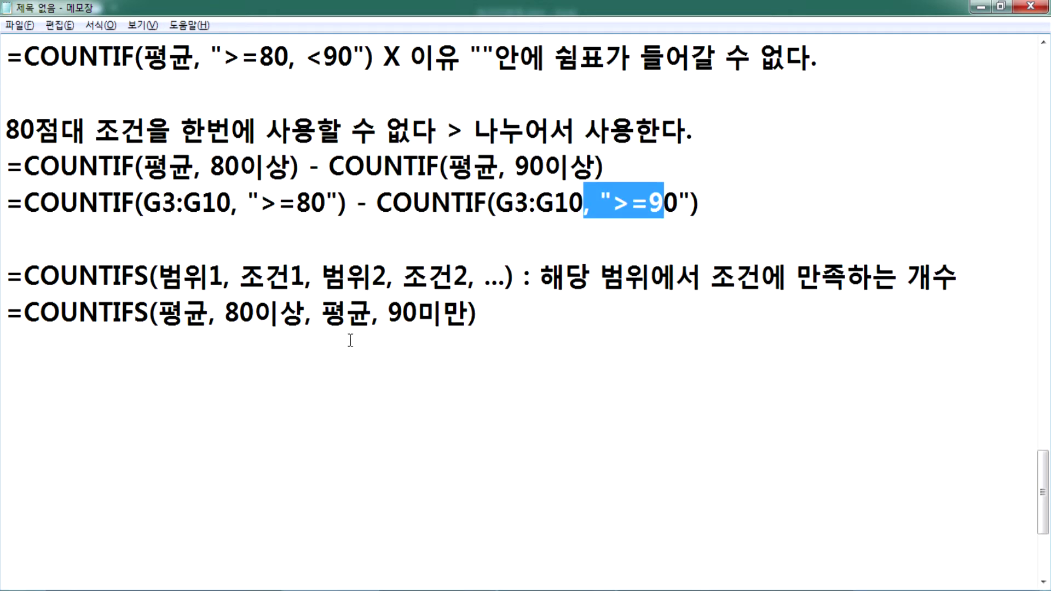
Step: Duplicate the worded COUNTIFS line below itself and replace the copy's first range and condition with G3:G10, ">=80"
left_click(11, 313)
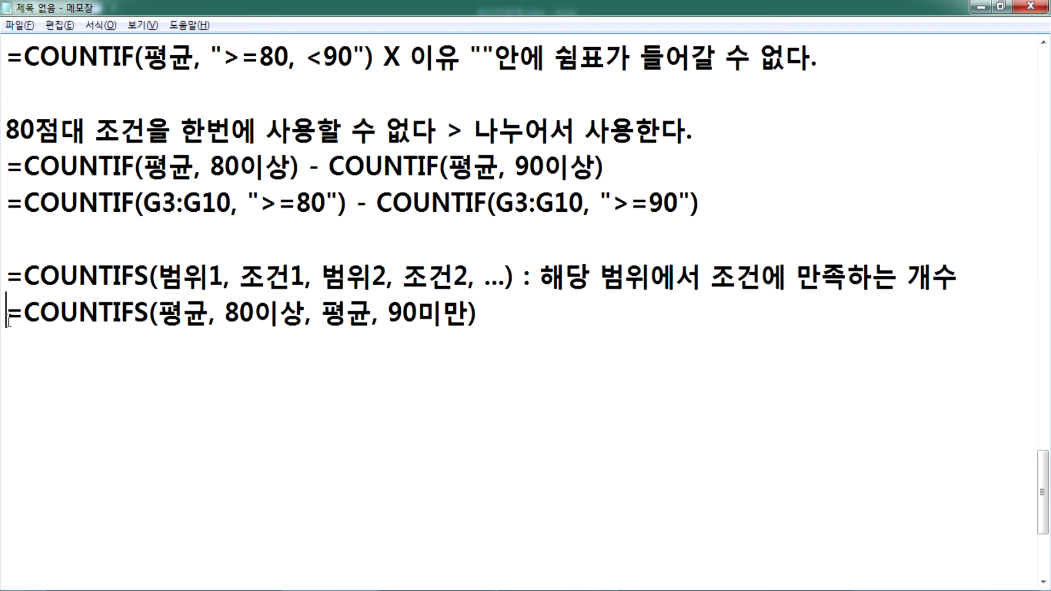
key("shift+Down")
key("ctrl+c")
key("Right")
key("ctrl+v")
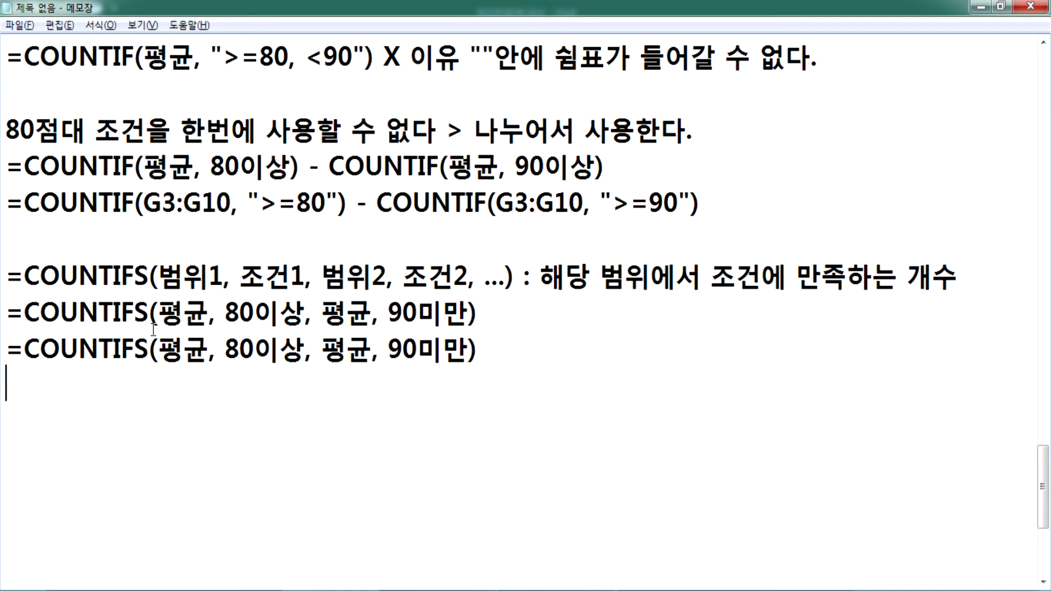
left_click_drag(145, 202, 339, 203)
key("ctrl+c")
left_click_drag(158, 349, 306, 349)
key("ctrl+v")
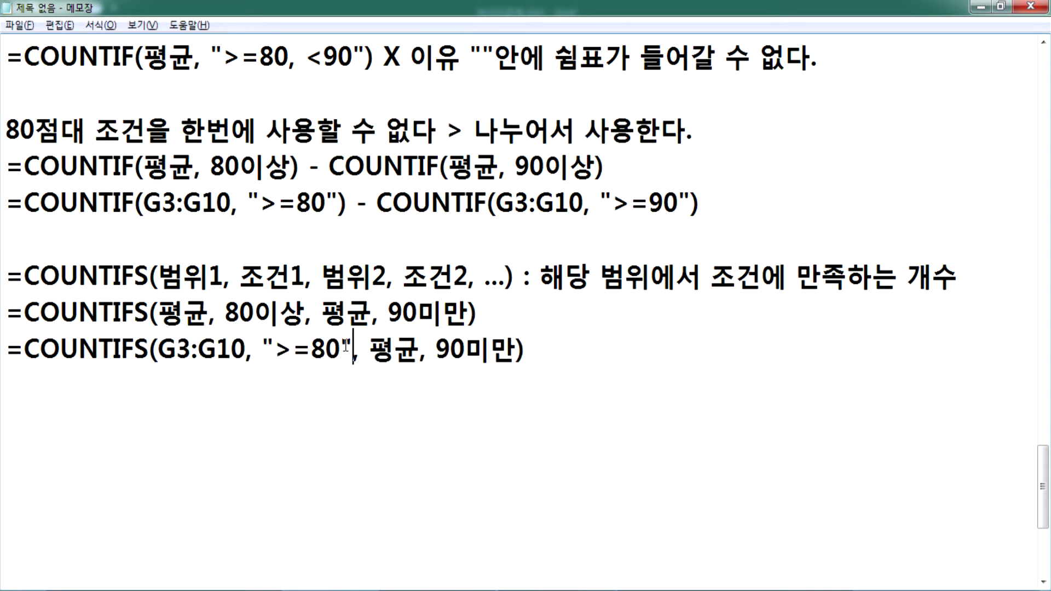
Step: Replace the second range and condition in the copied COUNTIFS formula with G3:G10, "<90" and start a new line below
left_click(374, 349)
type("ㅎ")
key("BackSpace")
type("G3:G10")
key("Delete")
key("Delete")
key("Right")
type("\">=")
key("BackSpace")
key("BackSpace")
type("<")
key("Right")
key("Right")
key("Delete")
key("Delete")
key("Delete")
type("\")")
key("Return")
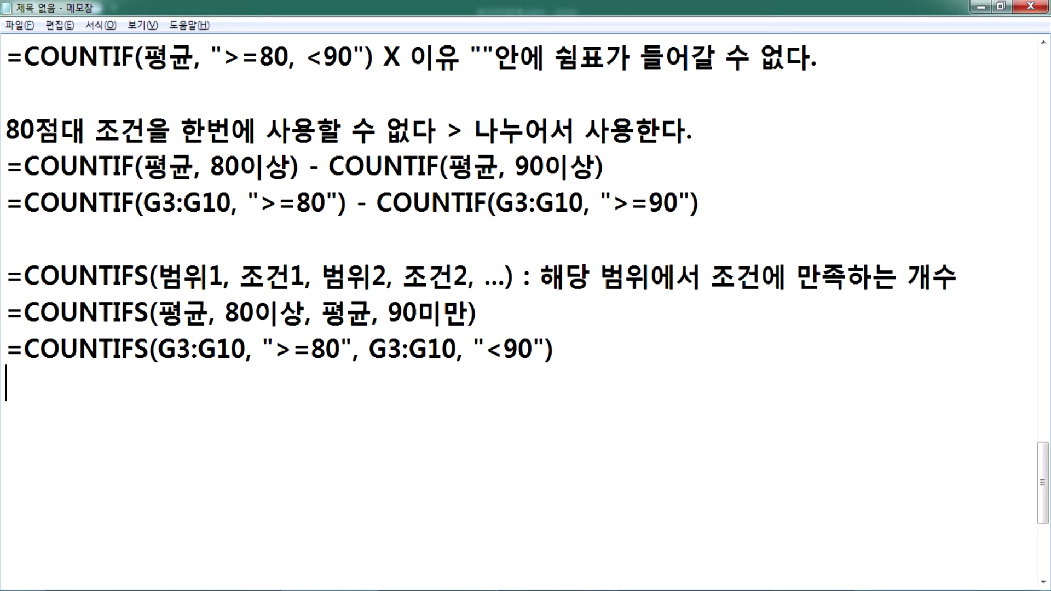
Step: Compare the COUNTIF subtraction formula with the finished COUNTIFS formula and the list of functions the problem allows
left_click_drag(727, 199, 12, 210)
left_click_drag(7, 348, 65, 352)
left_click(559, 376)
left_click_drag(133, 348, 151, 348)
left_click(126, 386)
scroll(125, 386, "up", 3)
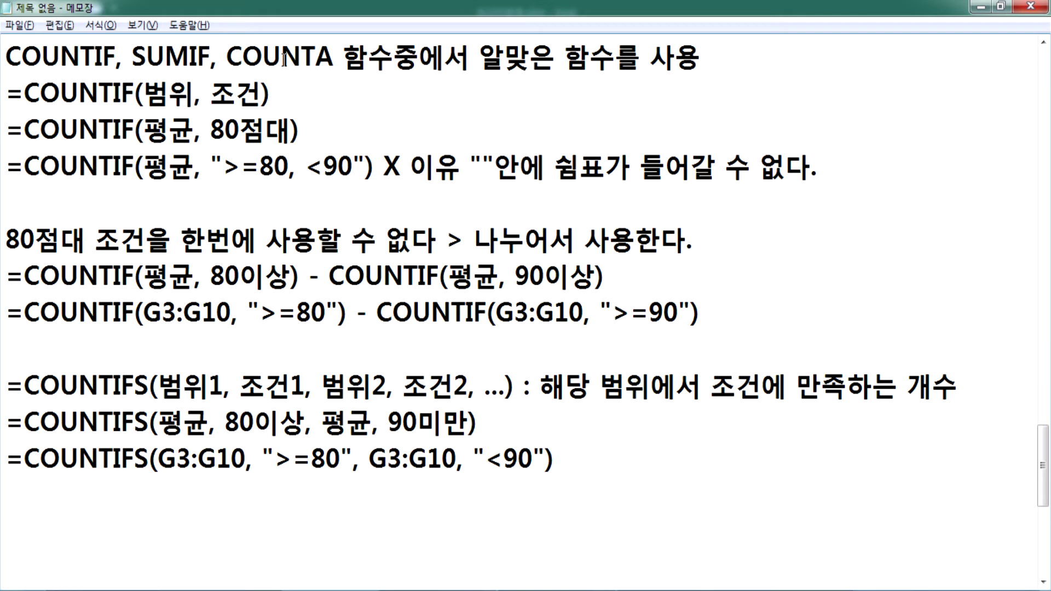
scroll(163, 436, "down", 1)
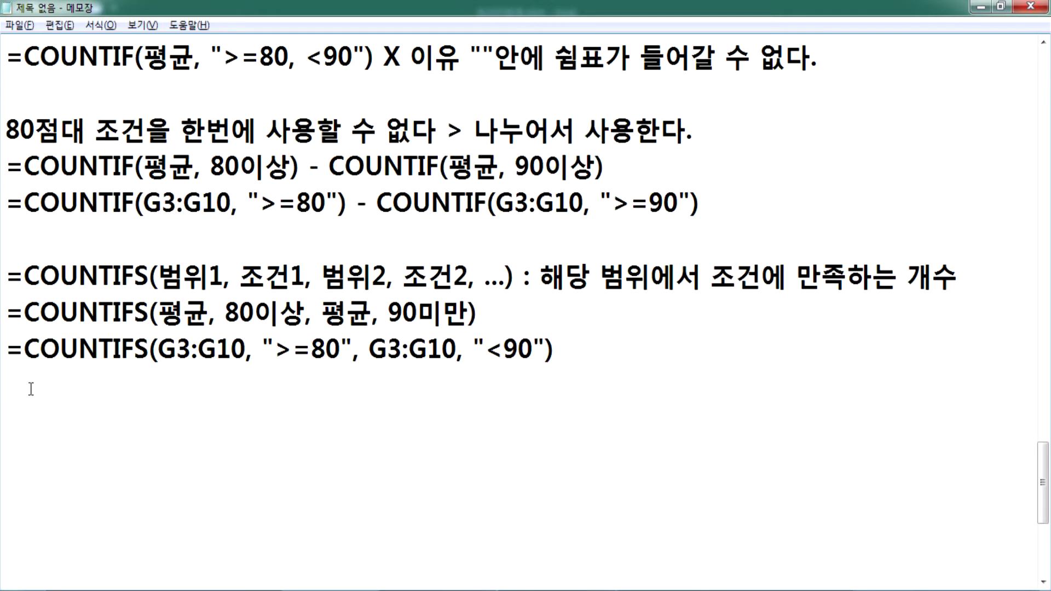
Step: Review the two range and condition pairs inside the finished COUNTIFS formula
left_click_drag(11, 353, 10, 383)
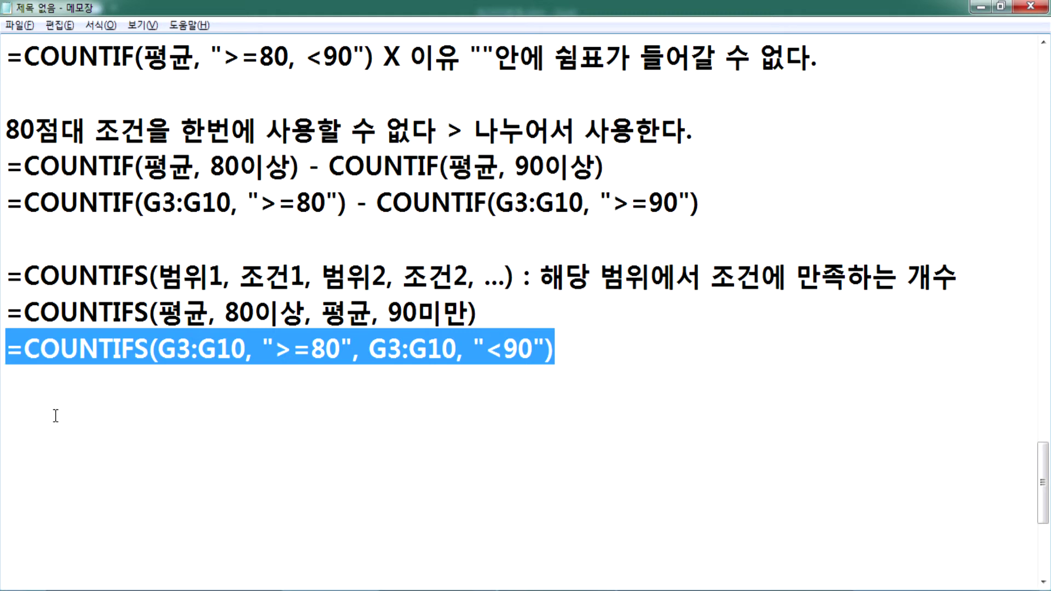
left_click(38, 415)
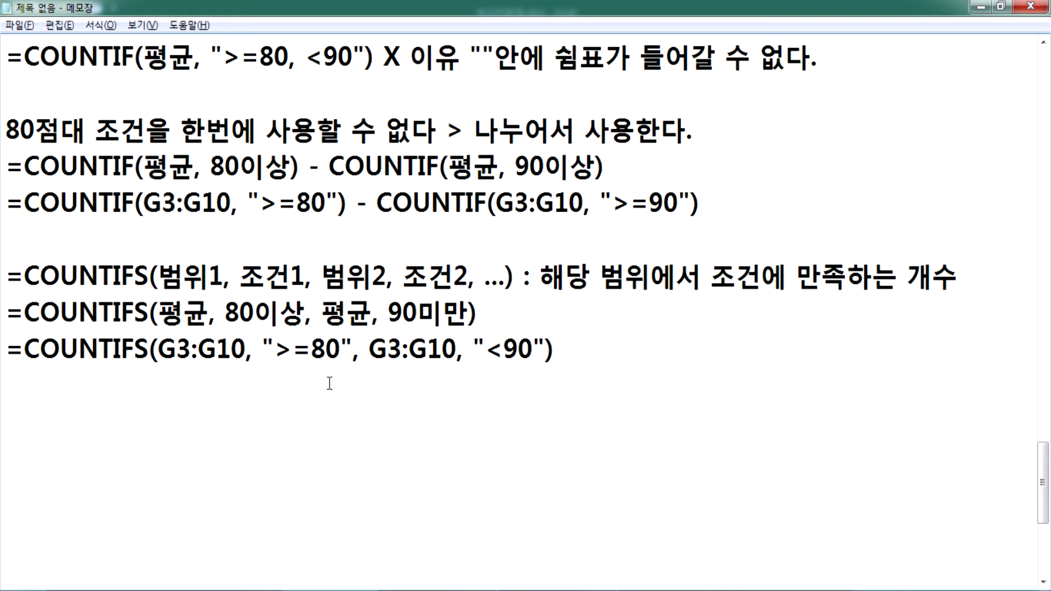
left_click_drag(155, 349, 239, 361)
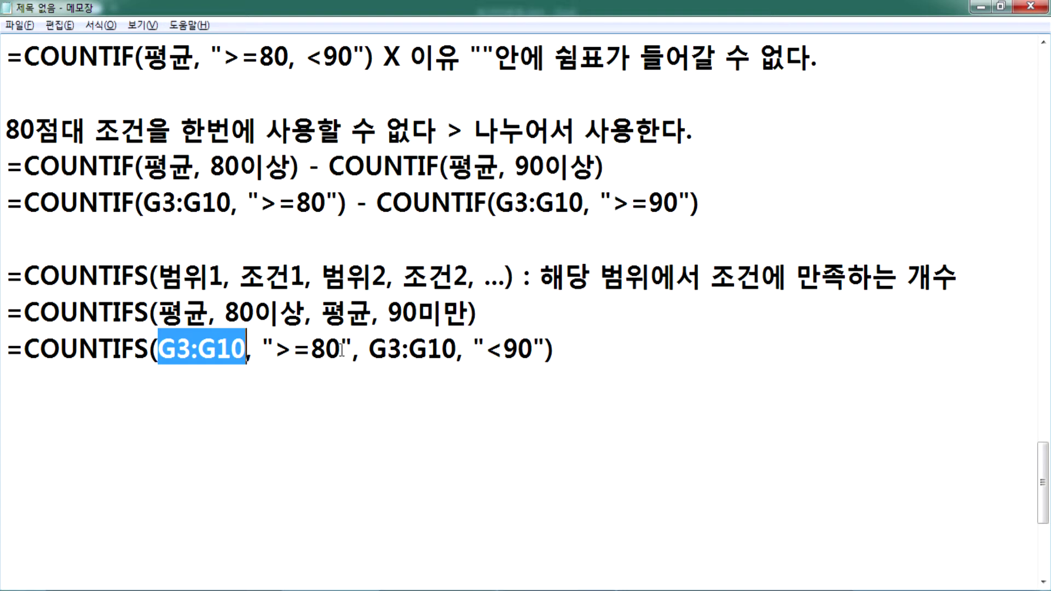
left_click_drag(368, 348, 453, 348)
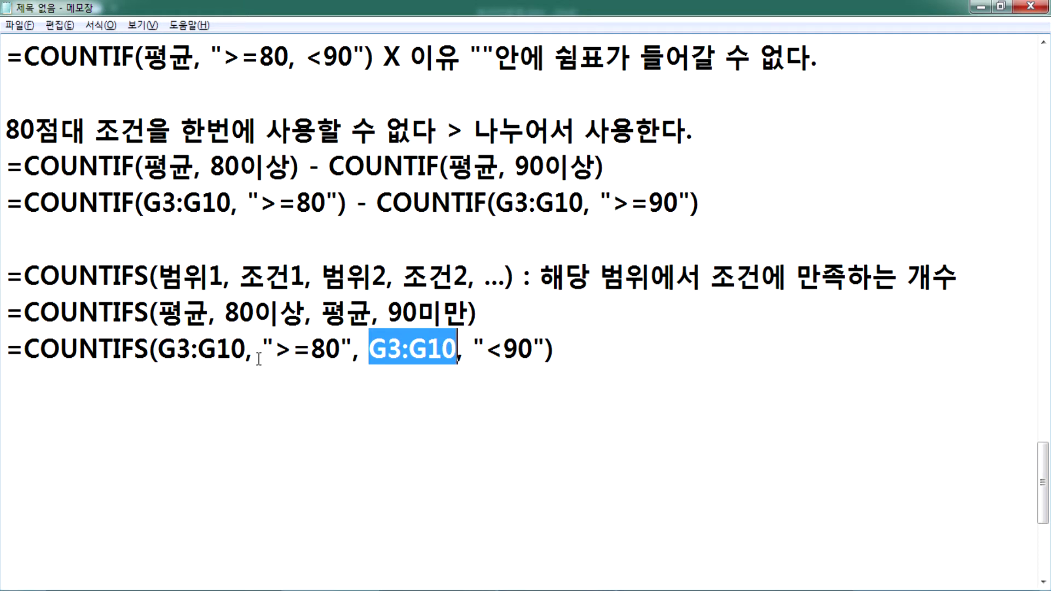
left_click_drag(176, 349, 311, 348)
left_click_drag(387, 348, 519, 349)
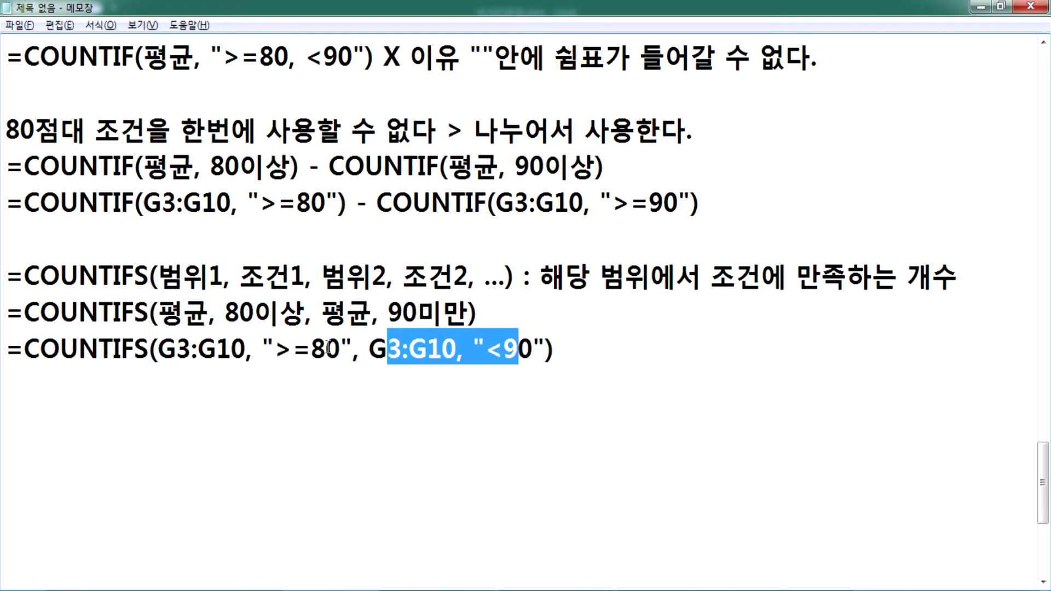
left_click(392, 346)
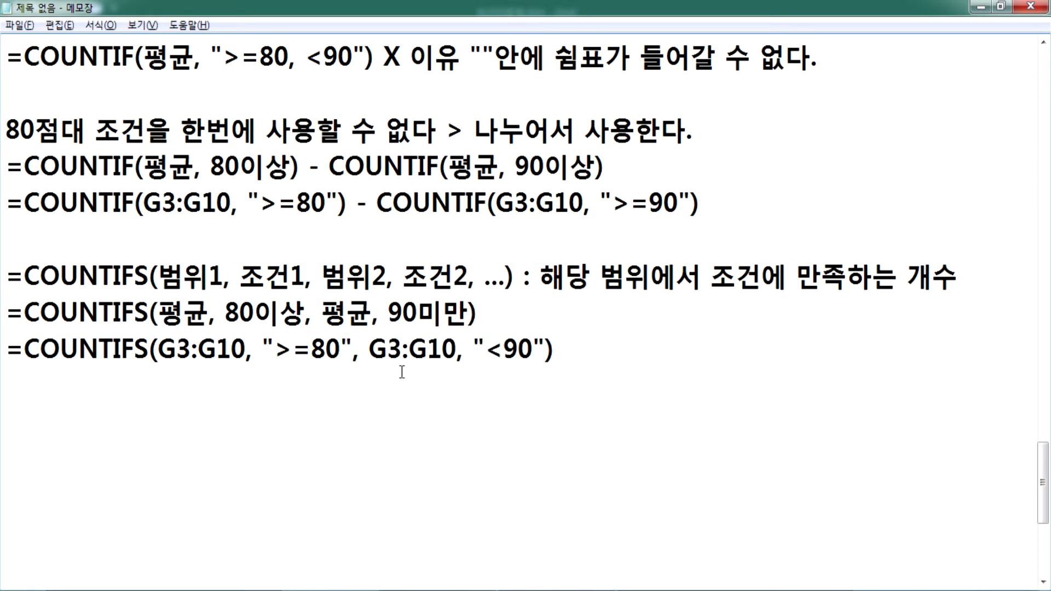
Step: Leave a blank line and write the syntax note =SUMIF(범위, 조건, 합계를 구할 범위) below the COUNTIFS formulas
left_click(402, 390)
key("Return")
type("녀ㅡㅜㅑ")
key("BackSpace")
key("BackSpace")
key("BackSpace")
key("BackSpace")
type("=SU")
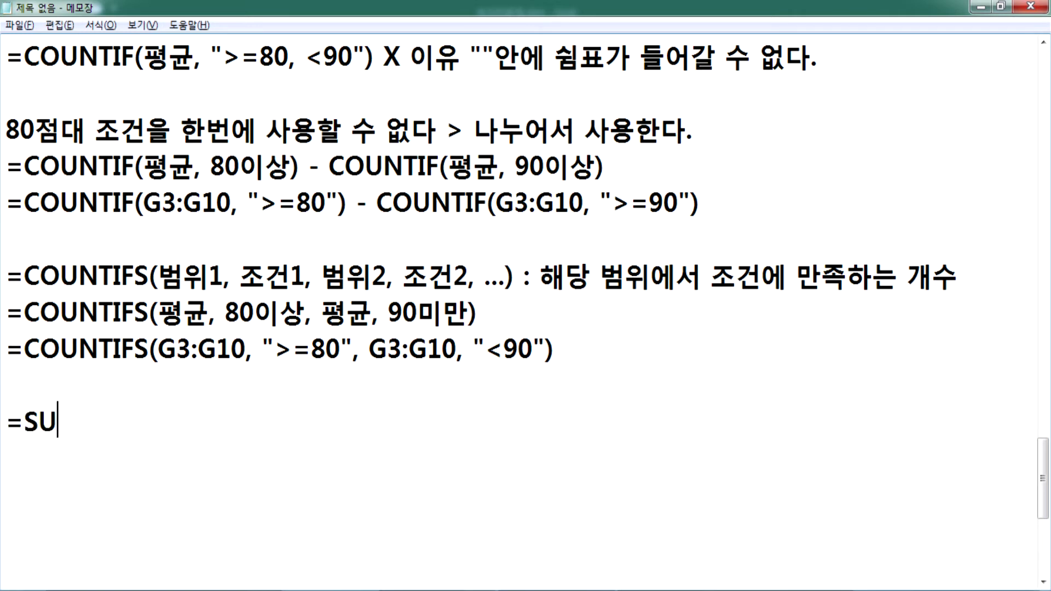
type("MIF(")
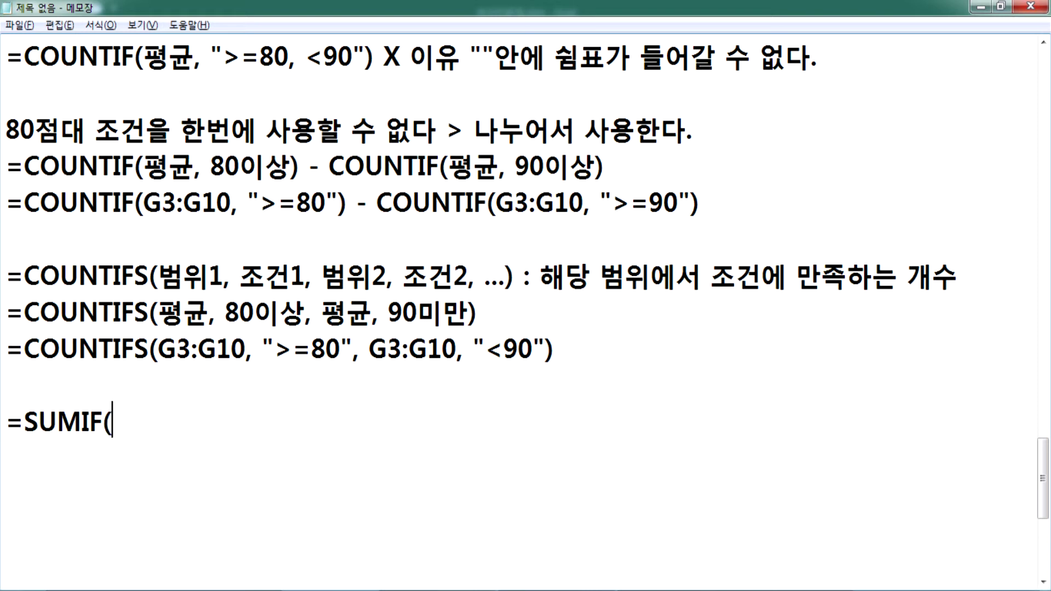
type("범ㅇ위, 조건, 합ㄱ")
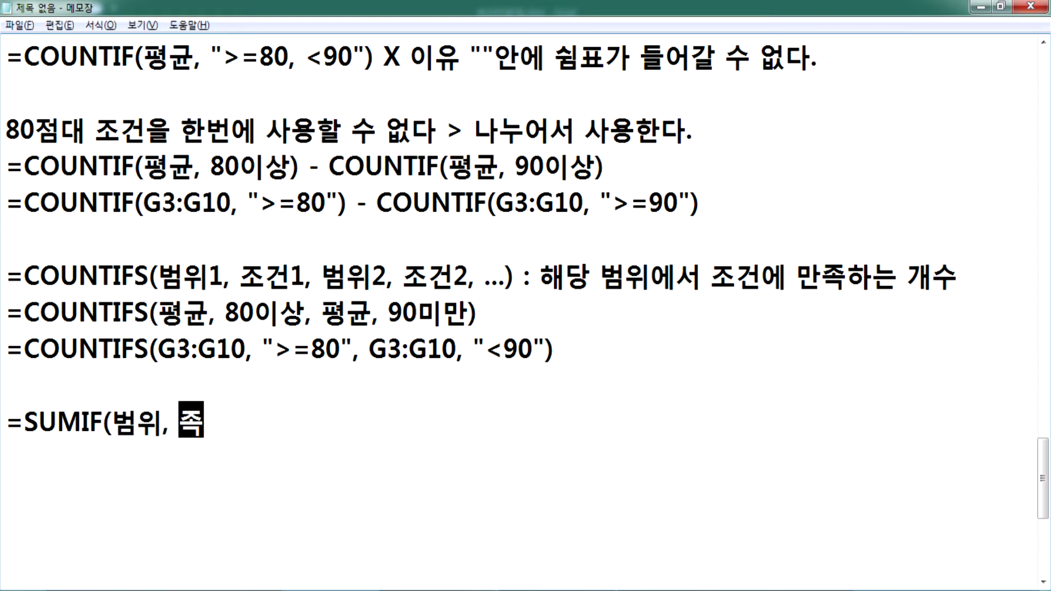
type("계를 구합")
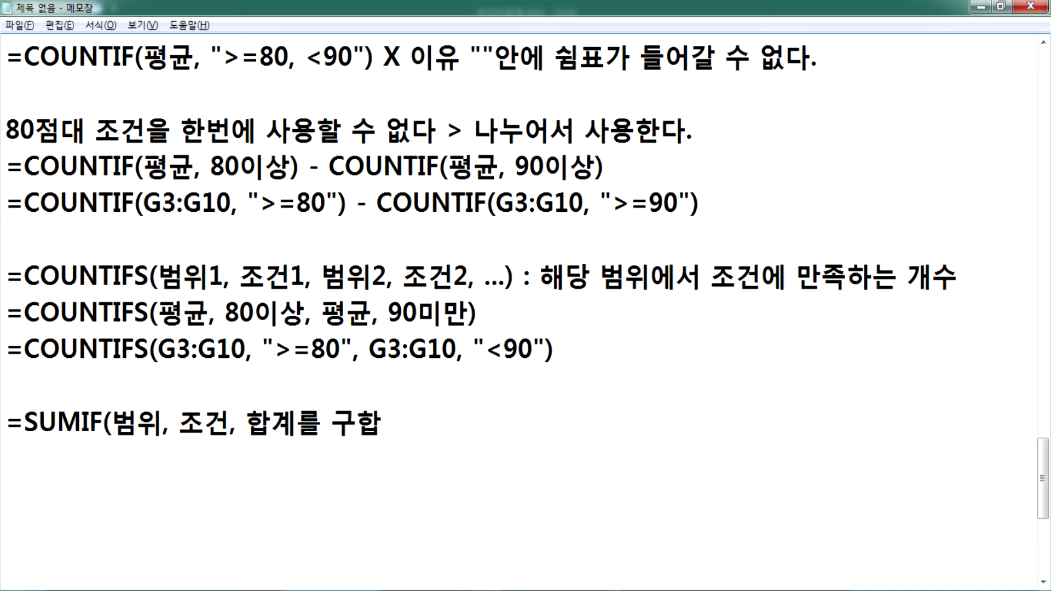
key("BackSpace")
type("ㄹ 범위)")
key("Return")
Step: Switch to the Excel workbook and examine the 수업료, 중간 and 평균 columns as possible SUMIF condition and sum ranges
key("alt+Tab")
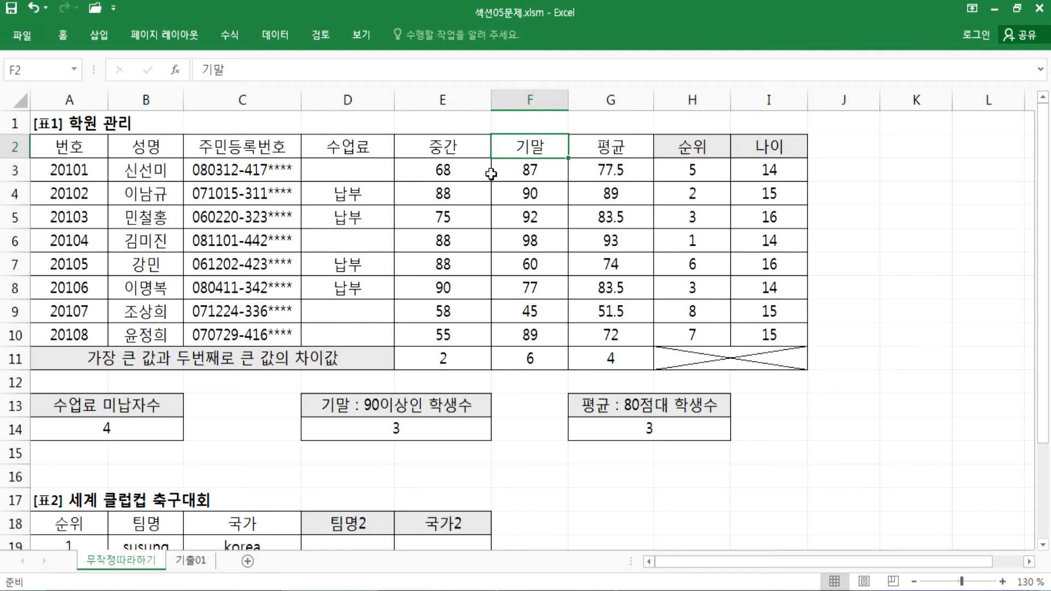
left_click_drag(351, 171, 351, 337)
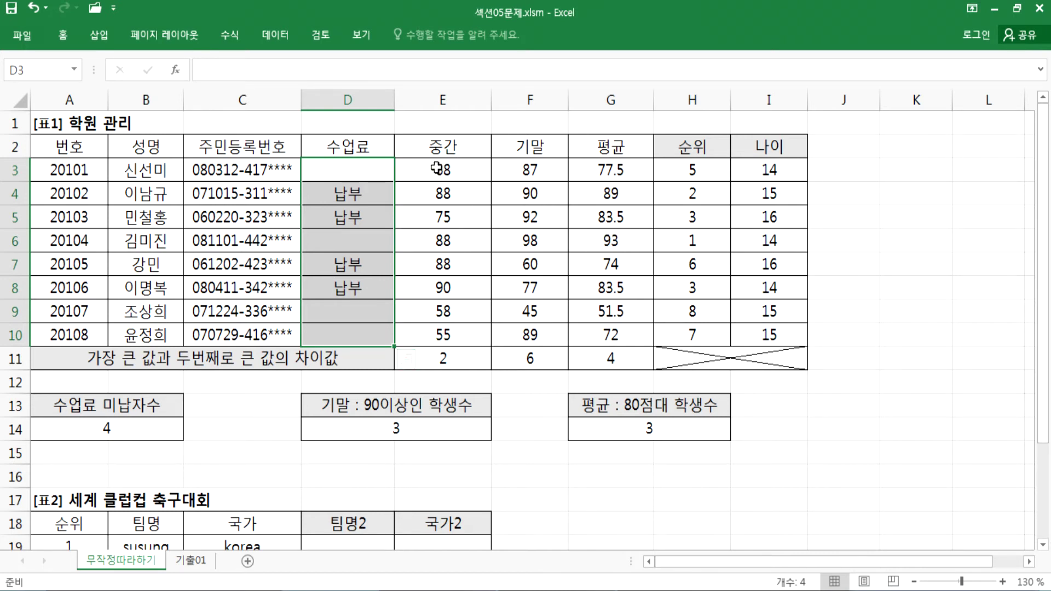
left_click_drag(340, 165, 340, 325)
left_click_drag(434, 169, 422, 334)
left_click(600, 176)
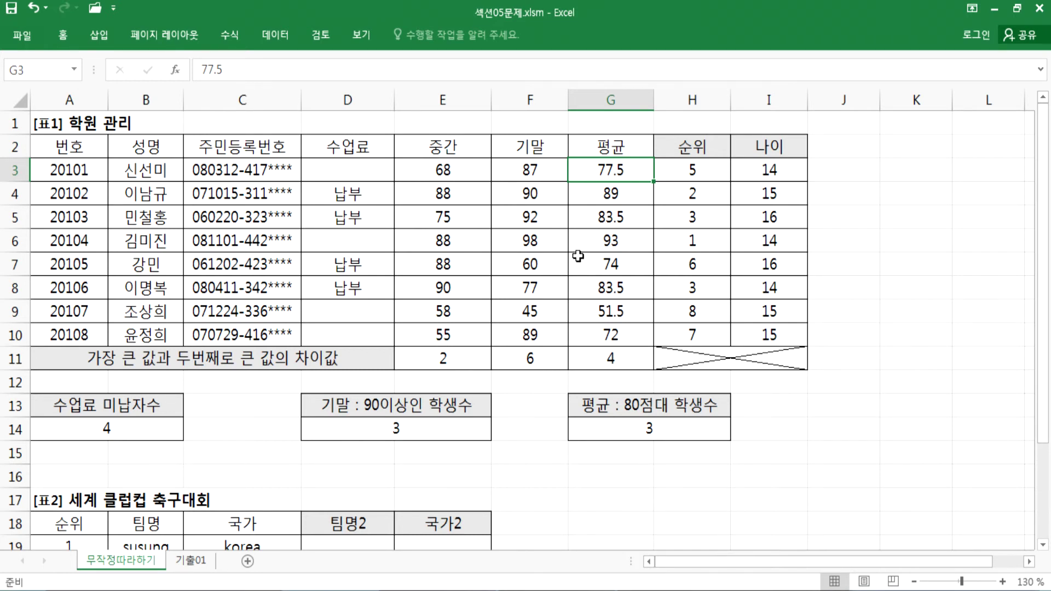
key("Down")
key("Down")
key("Down")
key("Down")
key("Down")
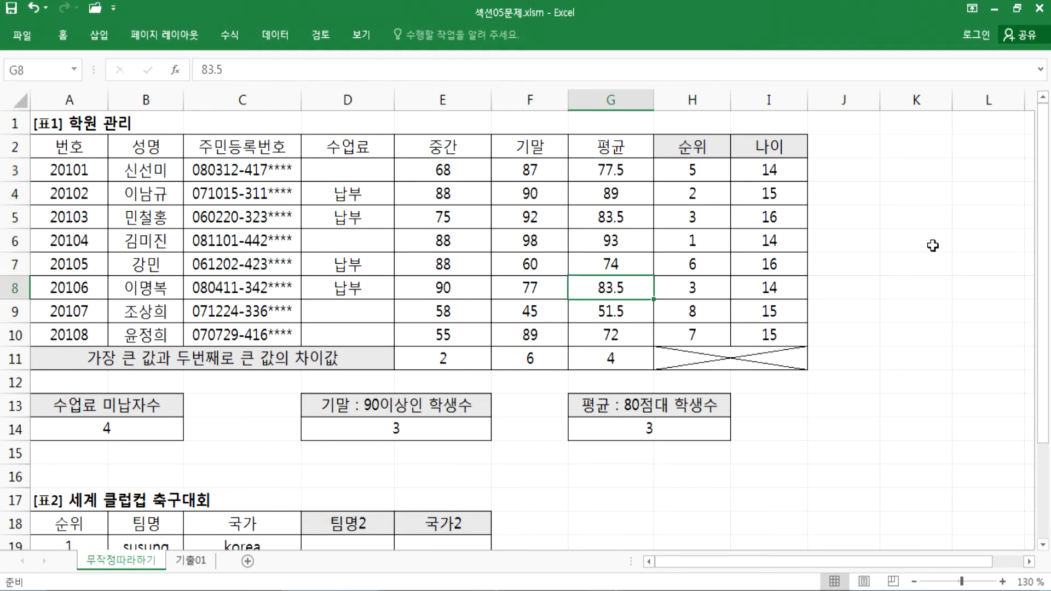
Step: Switch to Notepad and write the practice problem 평균에서 80점 이상인 점수의 합계를 구하시오. below the SUMIF syntax
key("alt+Tab")
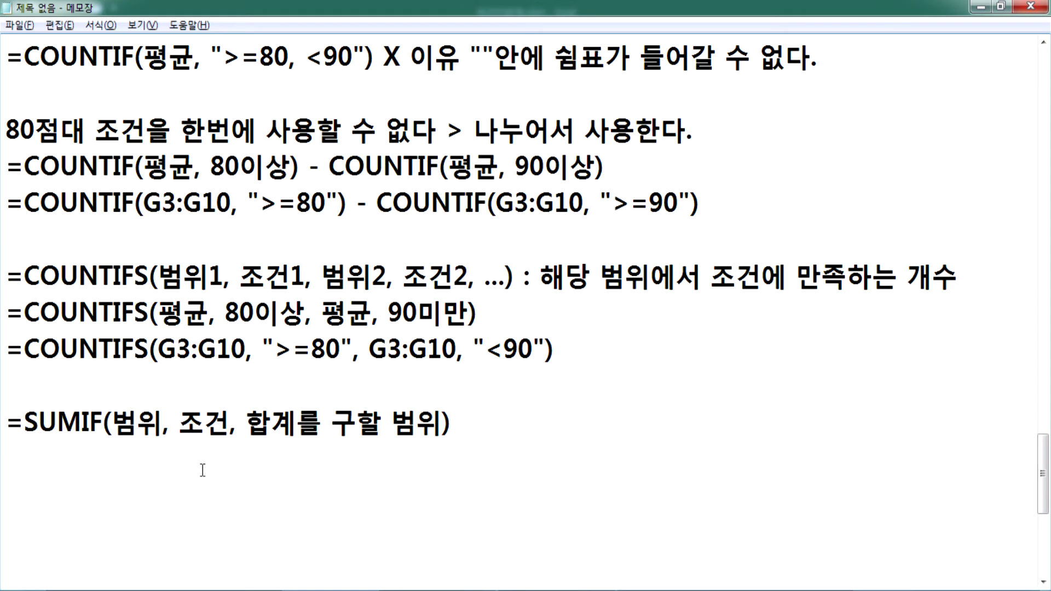
type("VUDR")
key("BackSpace")
key("BackSpace")
key("BackSpace")
key("BackSpace")
key("Hangul")
type("ㅠ평균에서 80")
type("점 이사")
type("ㅇ인 점")
type("수으")
type("계")
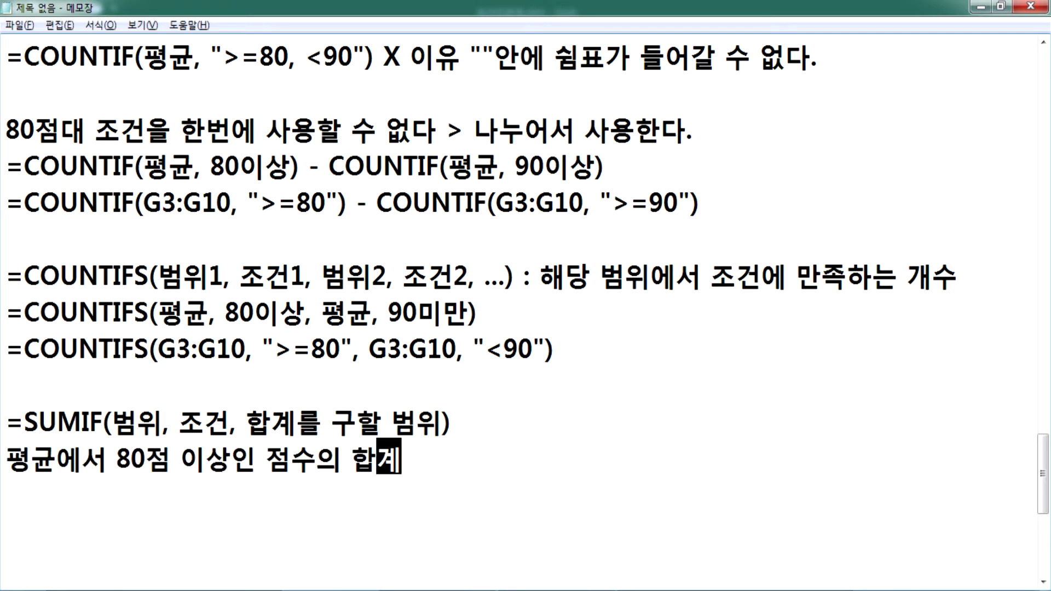
type("를 ㄱㅜ하시오.")
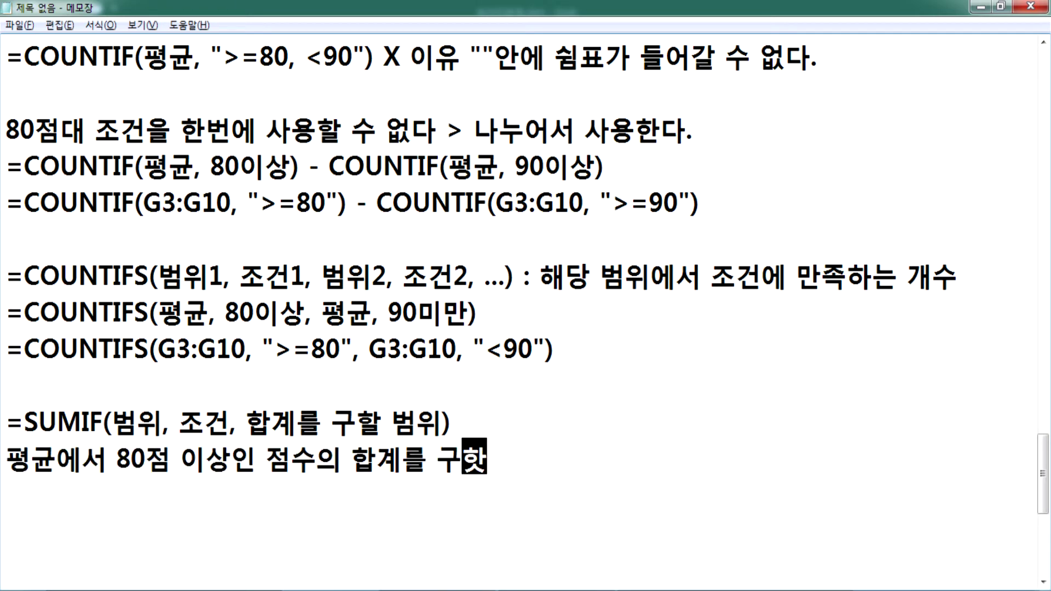
key("Return")
Step: Write the example formula =SUMIF(평균, ">=80", 평균) on the line below the practice problem
scroll(293, 474, "down", 2)
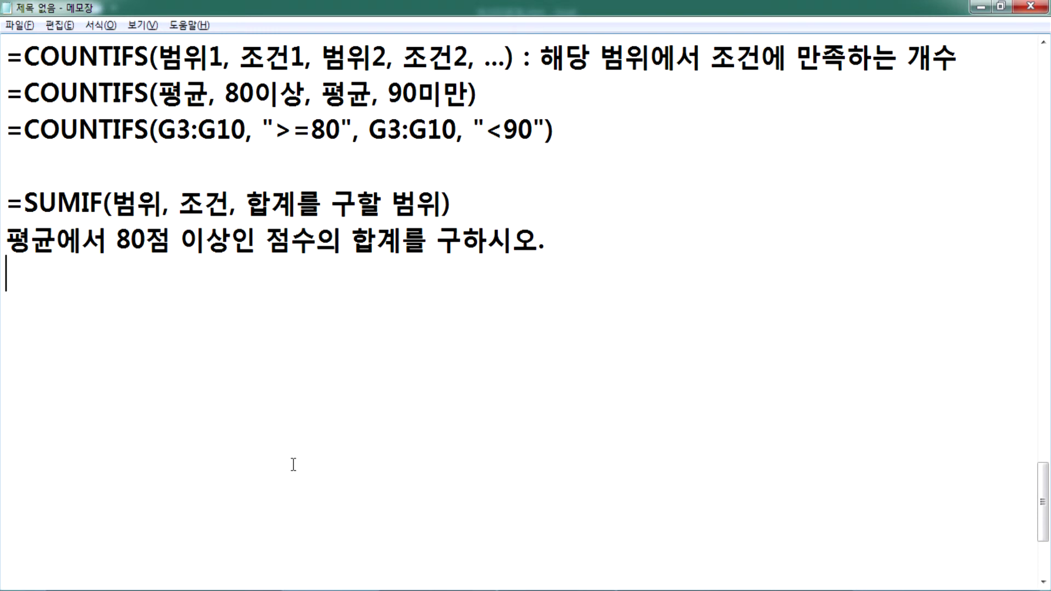
type("=SUMIF(")
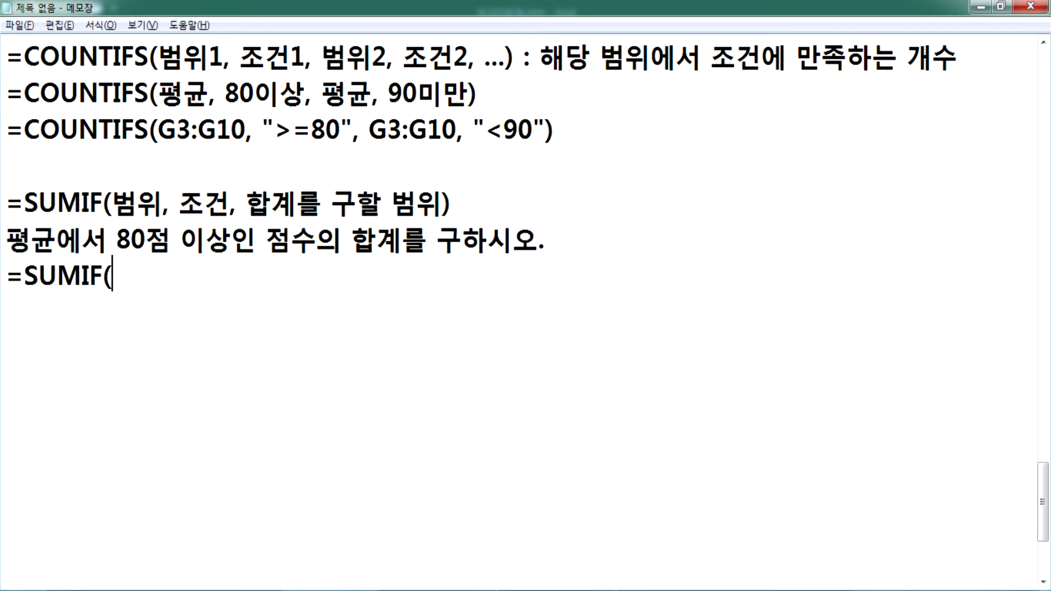
type("평균, ")
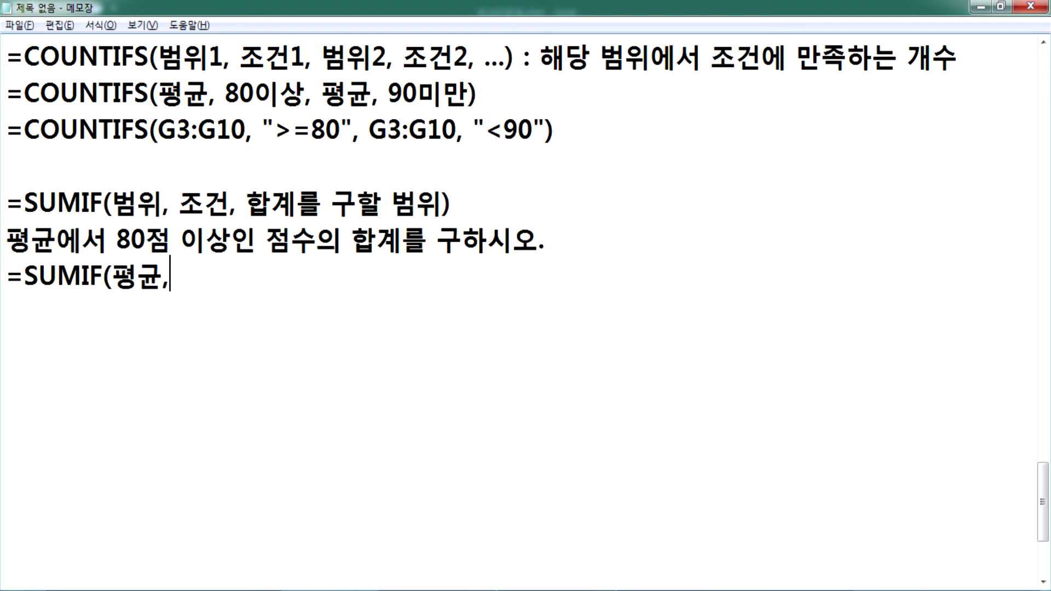
type("\">=80\", VUDR")
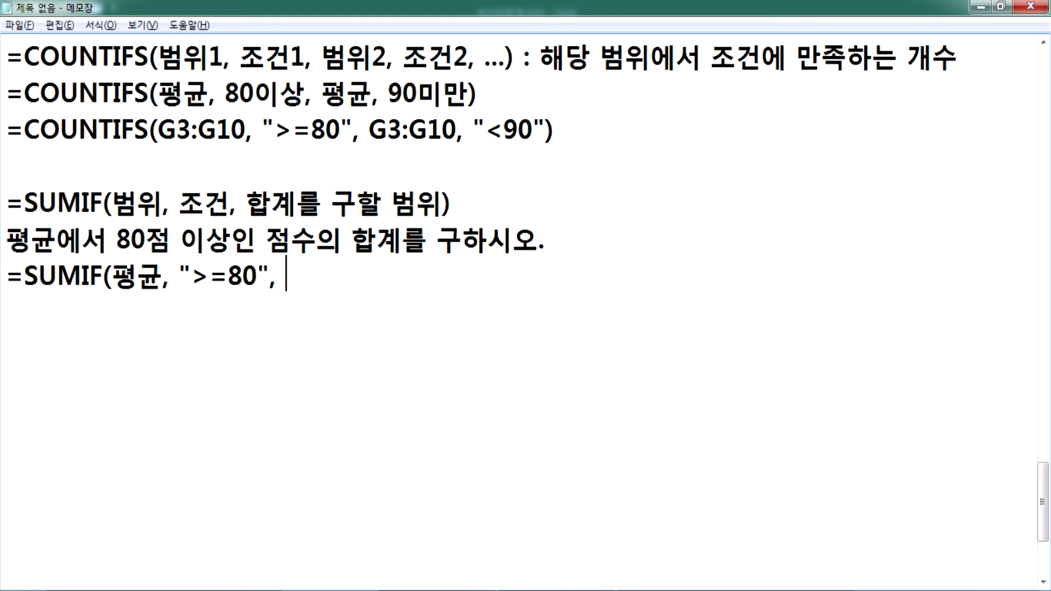
key("BackSpace")
key("BackSpace")
key("BackSpace")
key("BackSpace")
key("Hangul")
type("펴평균")
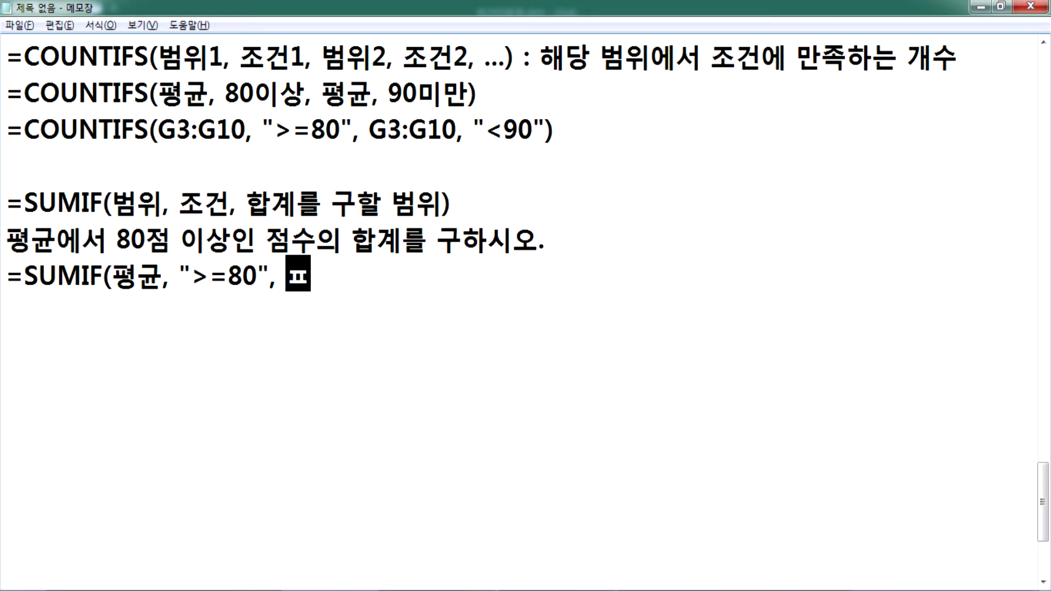
type(")")
key("Return")
key("Left")
key("Left")
key("Left")
key("Left")
key("Left")
key("Delete")
key("Right")
key("Right")
key("Right")
key("Right")
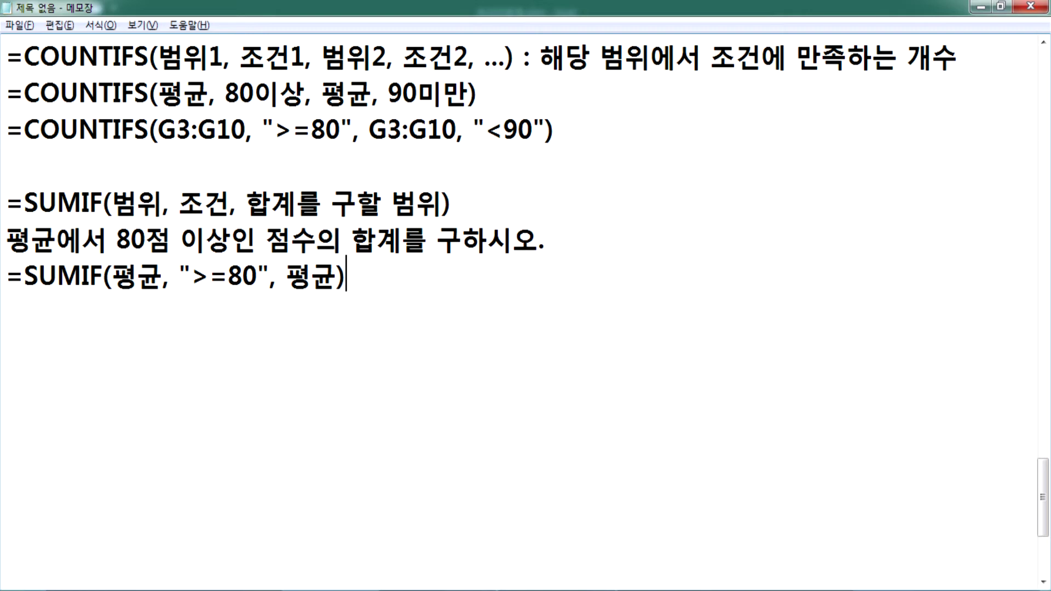
Step: Enclose the 합계를 구할 범위 argument of the SUMIF syntax note in square brackets to mark it as optional
left_click_drag(112, 274, 332, 271)
left_click_drag(112, 273, 163, 274)
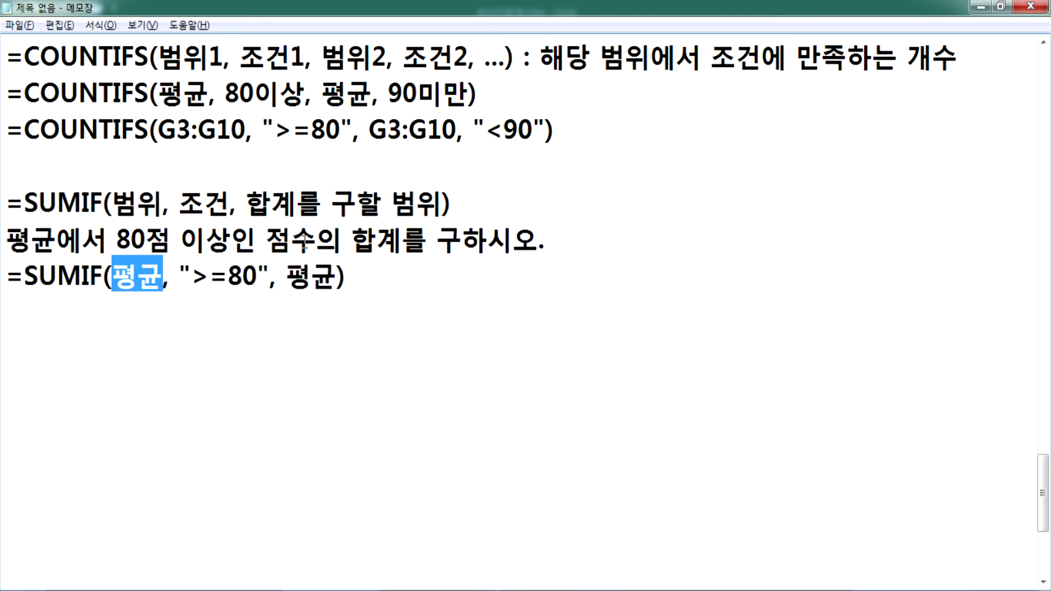
left_click_drag(113, 201, 136, 201)
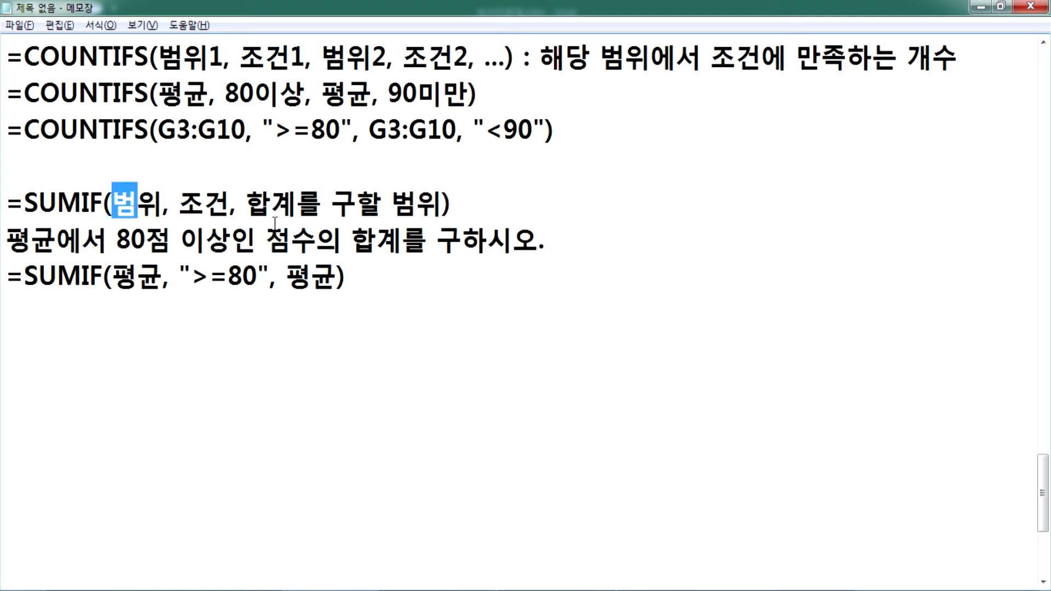
left_click(247, 197)
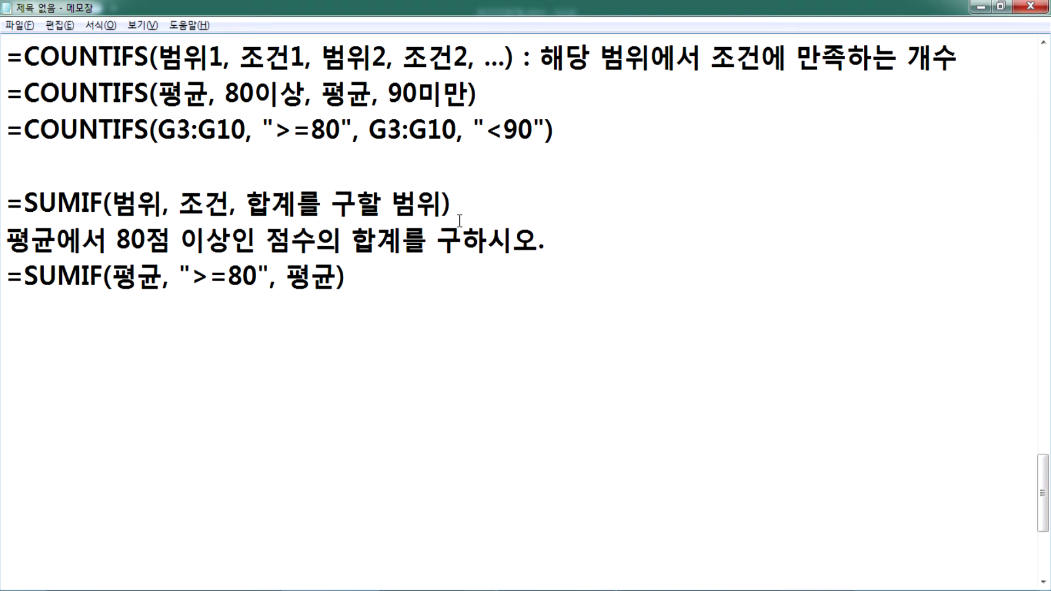
type("[")
key("Right")
key("Right")
key("Right")
key("Right")
key("Right")
key("Right")
key("Right")
key("Right")
key("Right")
type("]")
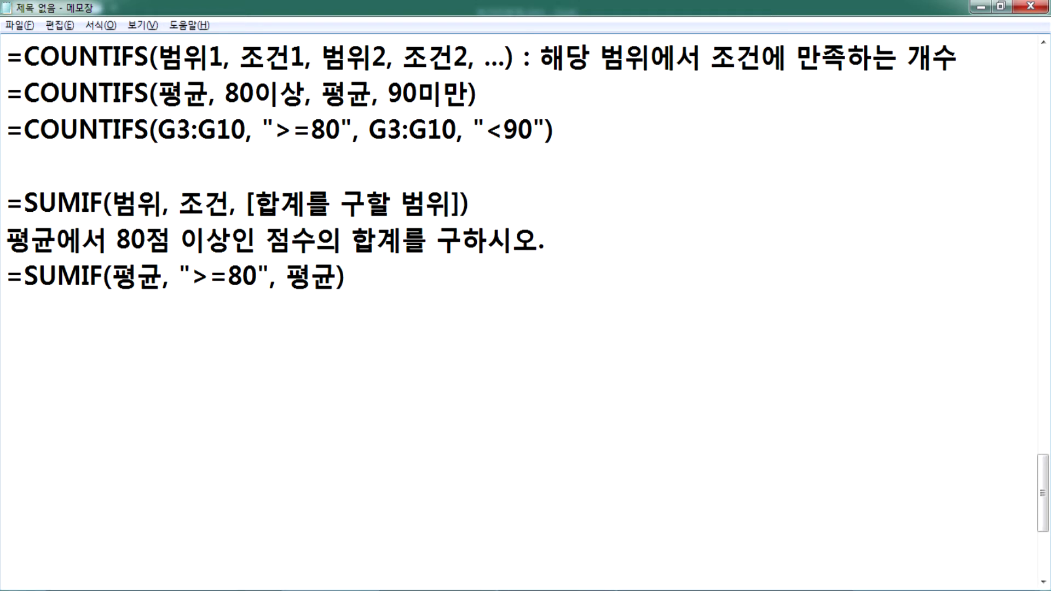
Step: Enclose the last 평균 argument of the example SUMIF formula in square brackets
key("Down")
key("Left")
key("Left")
key("Down")
key("Left")
key("Left")
type("[")
key("Right")
key("Right")
type("]")
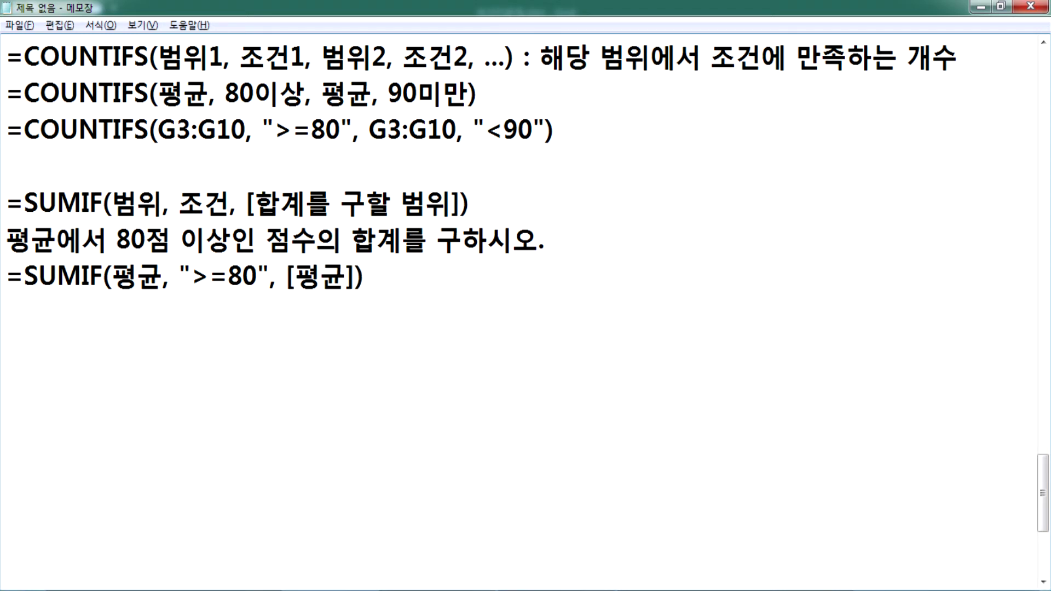
Step: Compare the range and sum-range arguments of SUMIF with the two range and condition pairs in the COUNTIFS note
double_click(120, 202)
left_click_drag(253, 207, 446, 207)
left_click(446, 208)
scroll(351, 217, "up", 1)
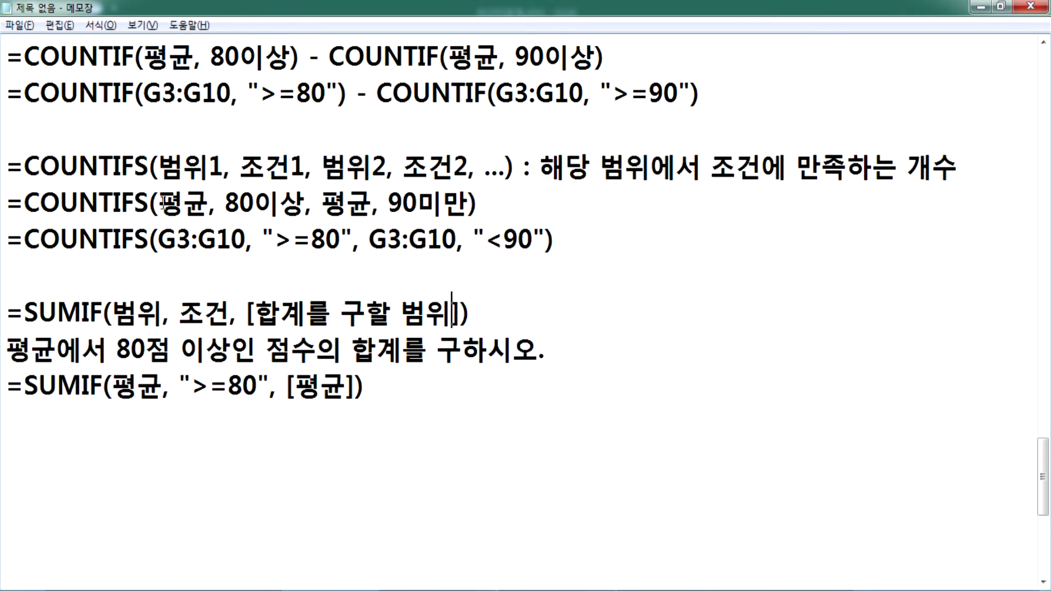
left_click_drag(163, 205, 200, 205)
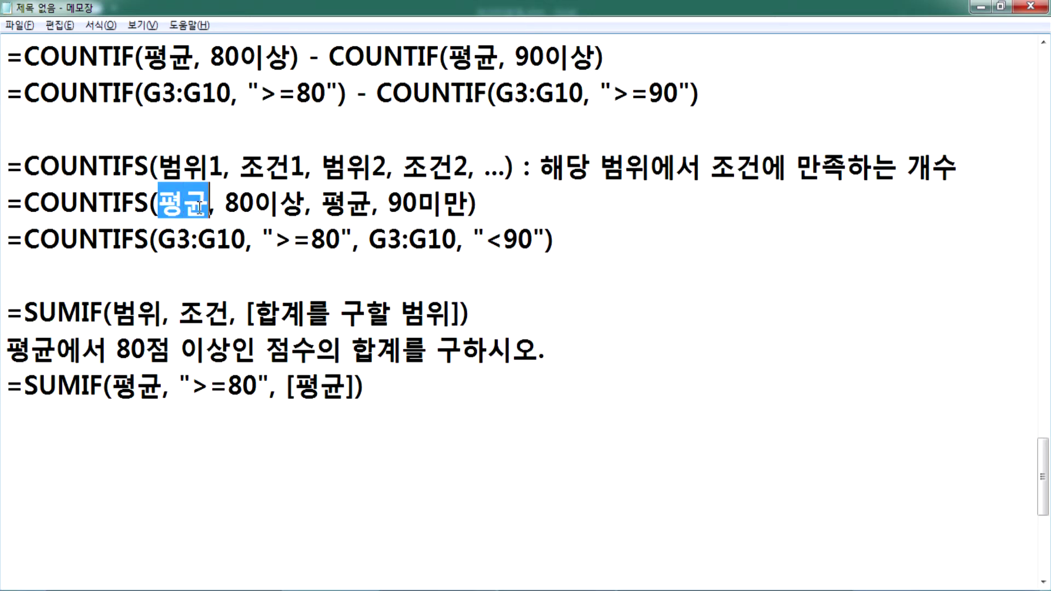
left_click_drag(322, 206, 373, 205)
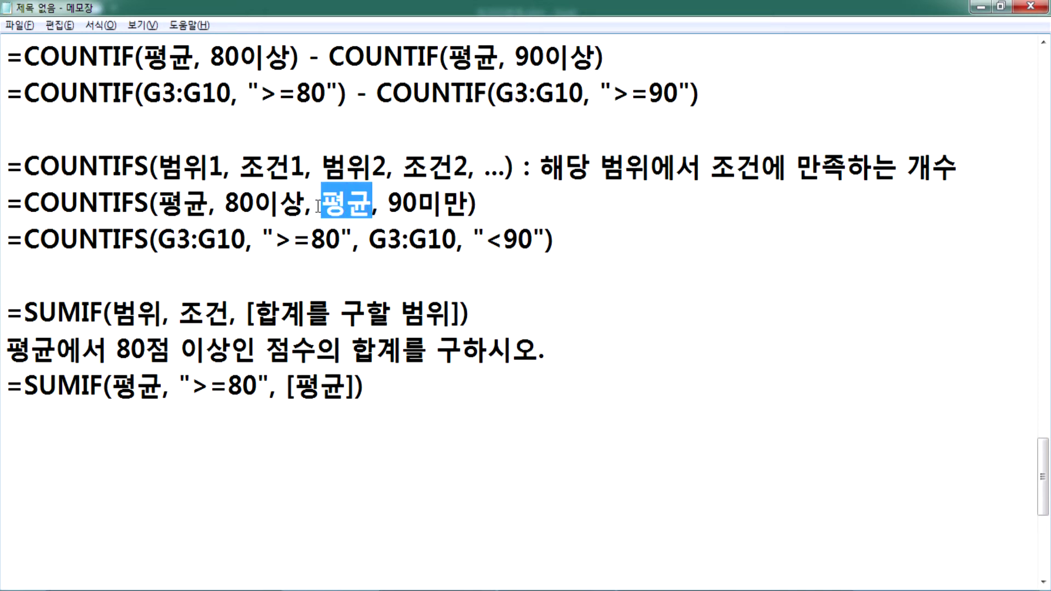
left_click(294, 204)
left_click_drag(294, 203, 183, 203)
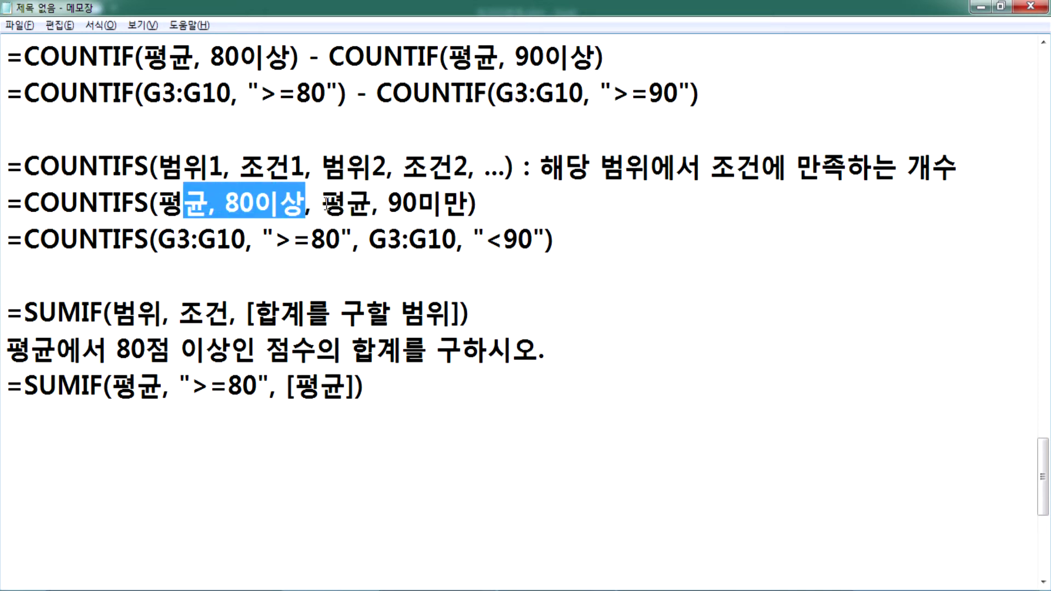
left_click_drag(322, 205, 477, 207)
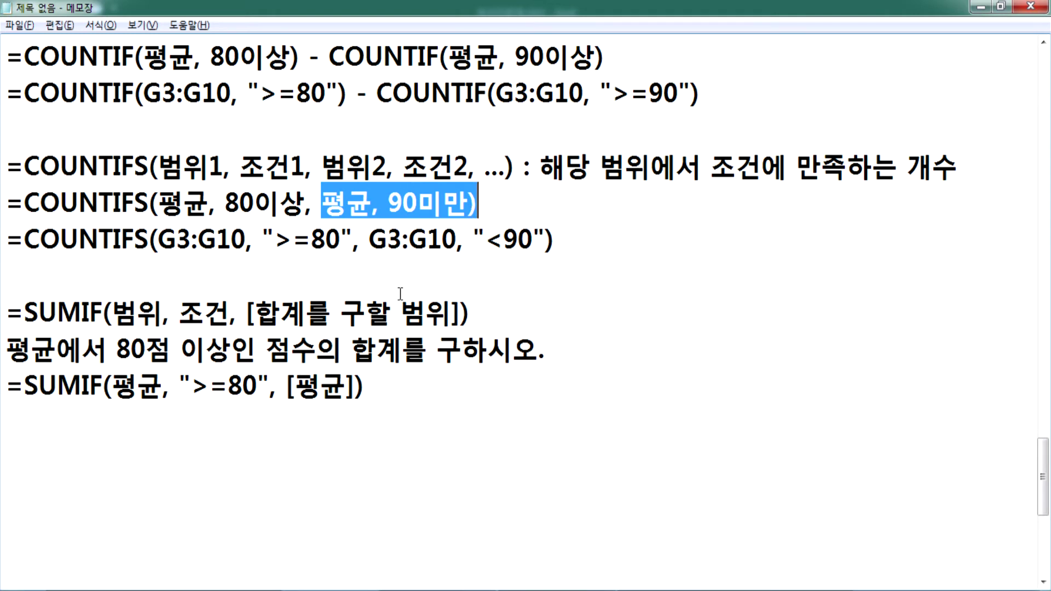
Step: Start a new problem labelled 문제7) below the SUMIF example, leaving a blank line between them
left_click(77, 435)
left_click(66, 442)
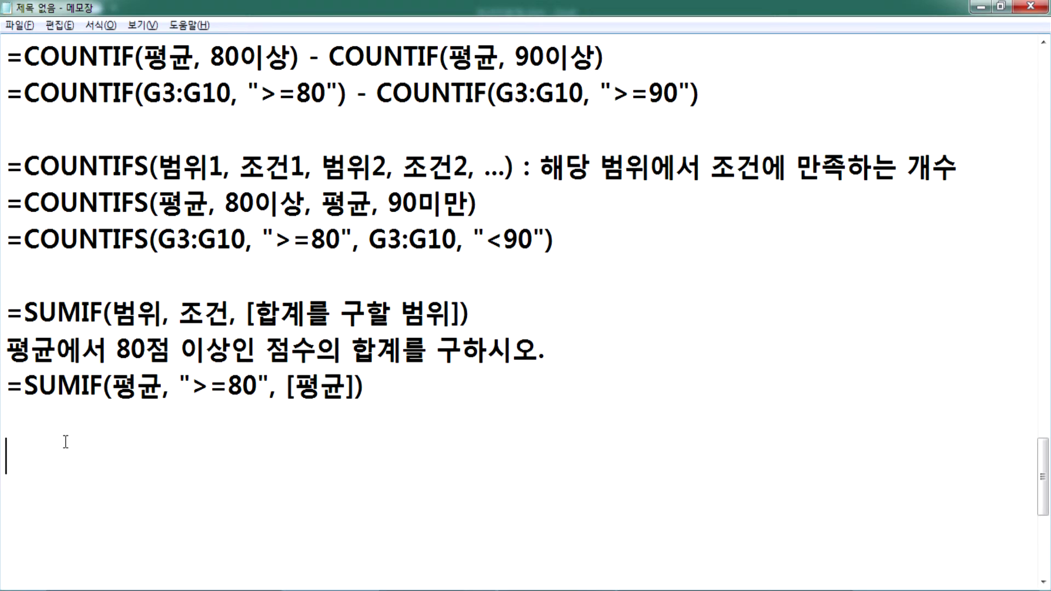
type("묹ㅈ")
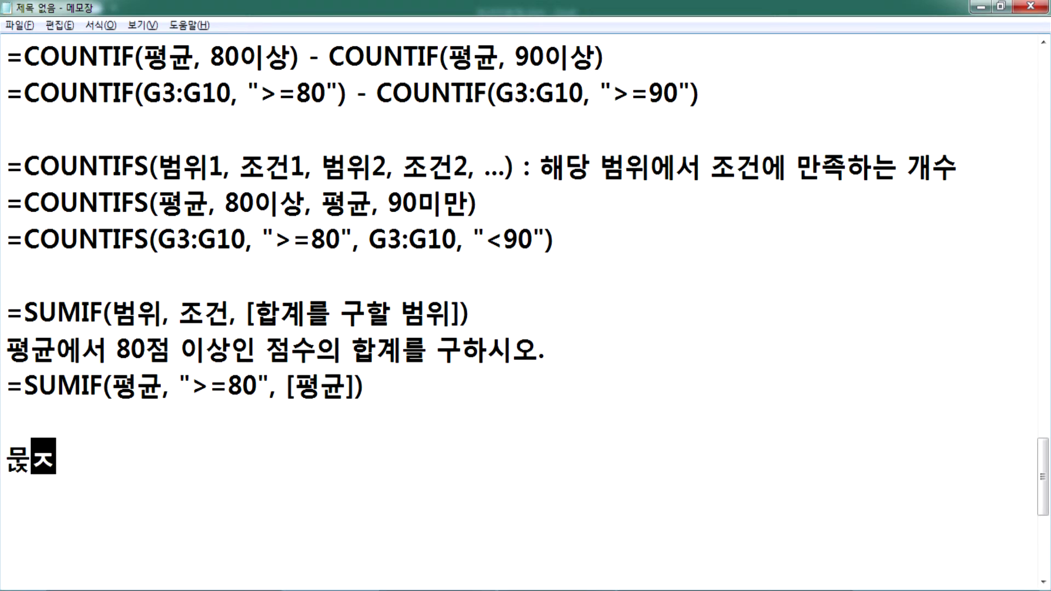
key("BackSpace")
key("BackSpace")
type("ㅁ문제")
type("7)")
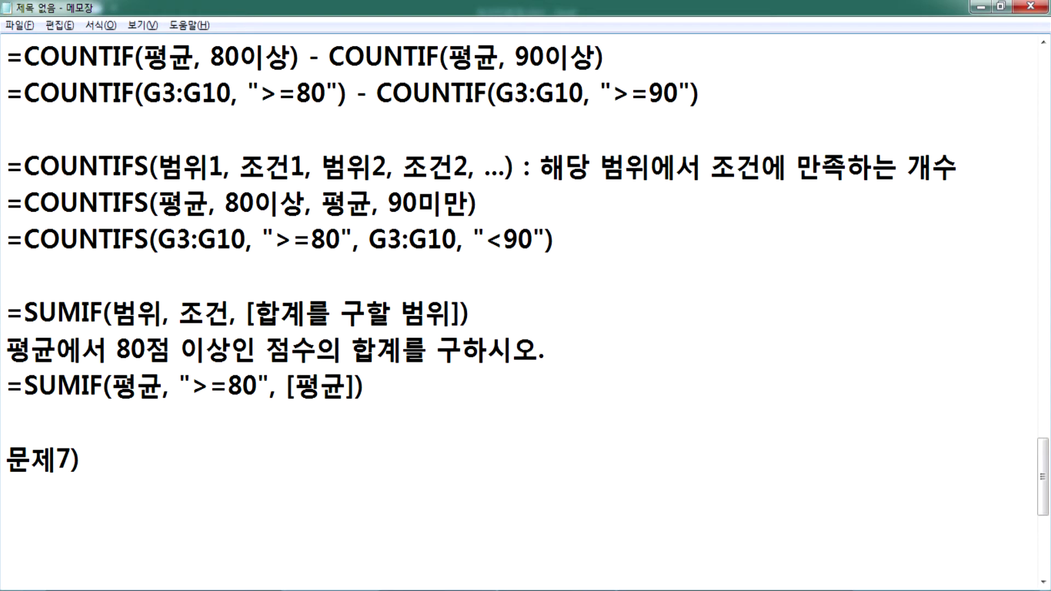
Step: Write the problem text 팀명의 앞/뒤 공백을 제거하고 전체 문자를 대문자로 변환 after the 문제7) label
type("팀며")
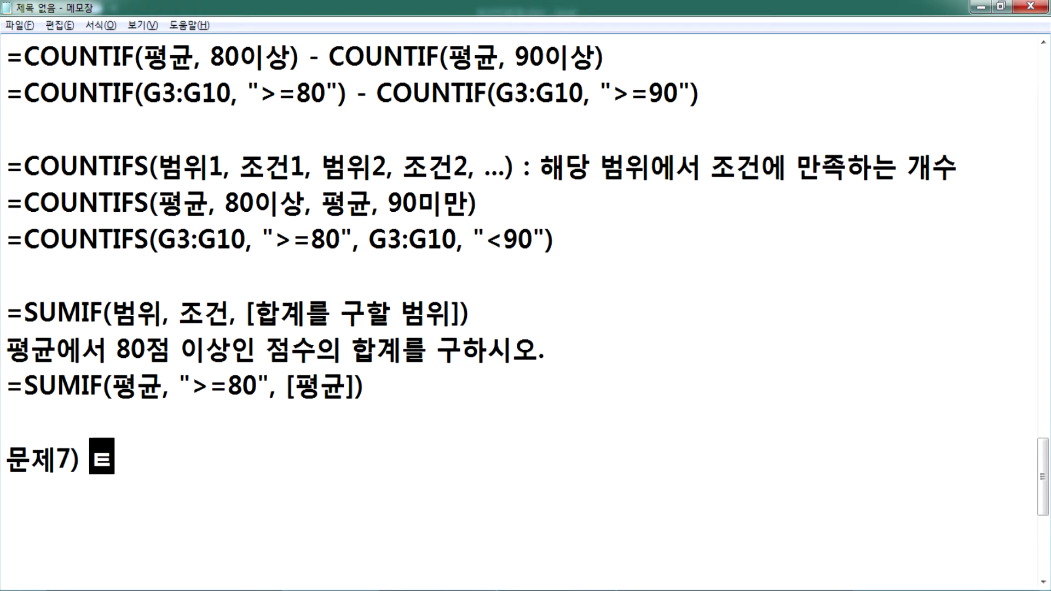
type("ㅇ의 차")
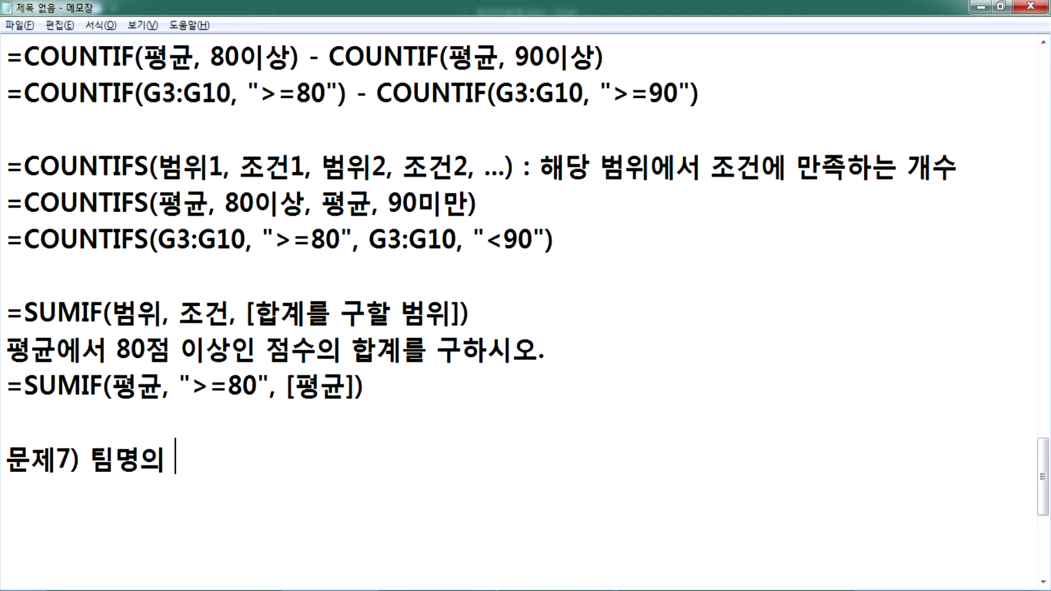
key("BackSpace")
key("BackSpace")
type("앞/뒤 ")
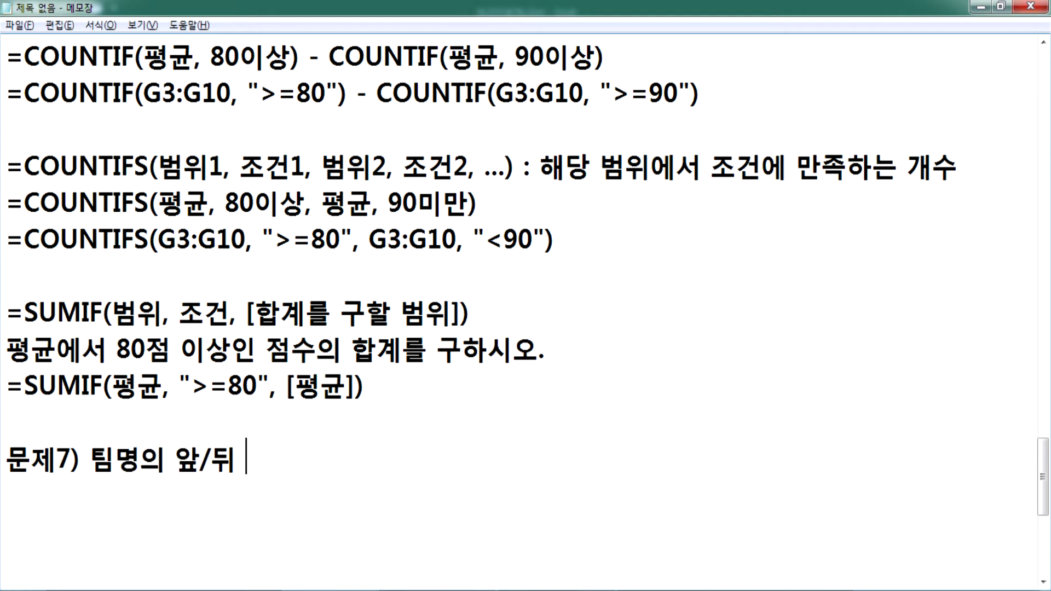
type("공백을")
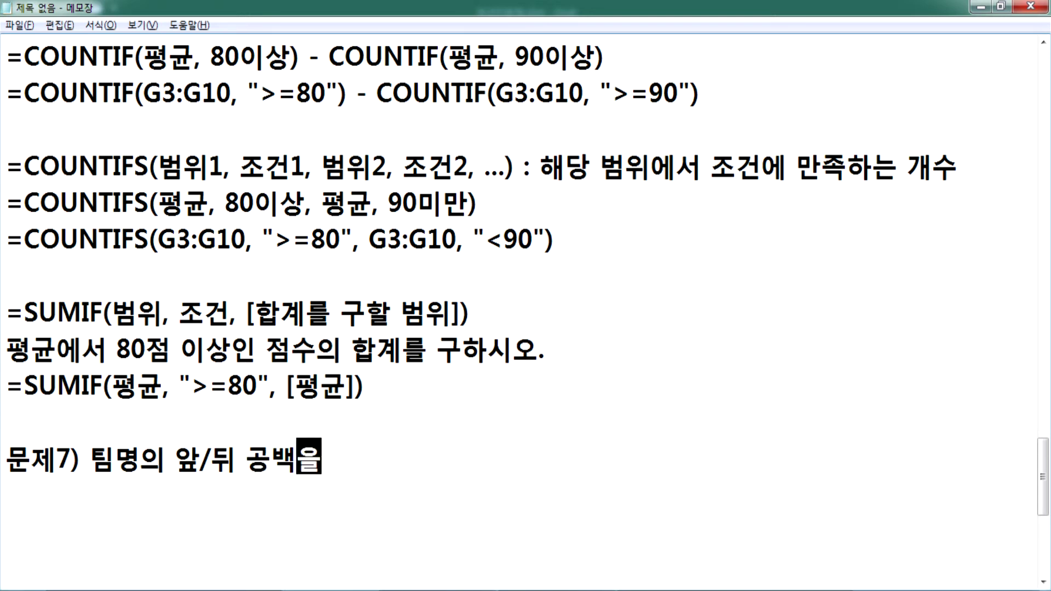
type(" 제거하고 ")
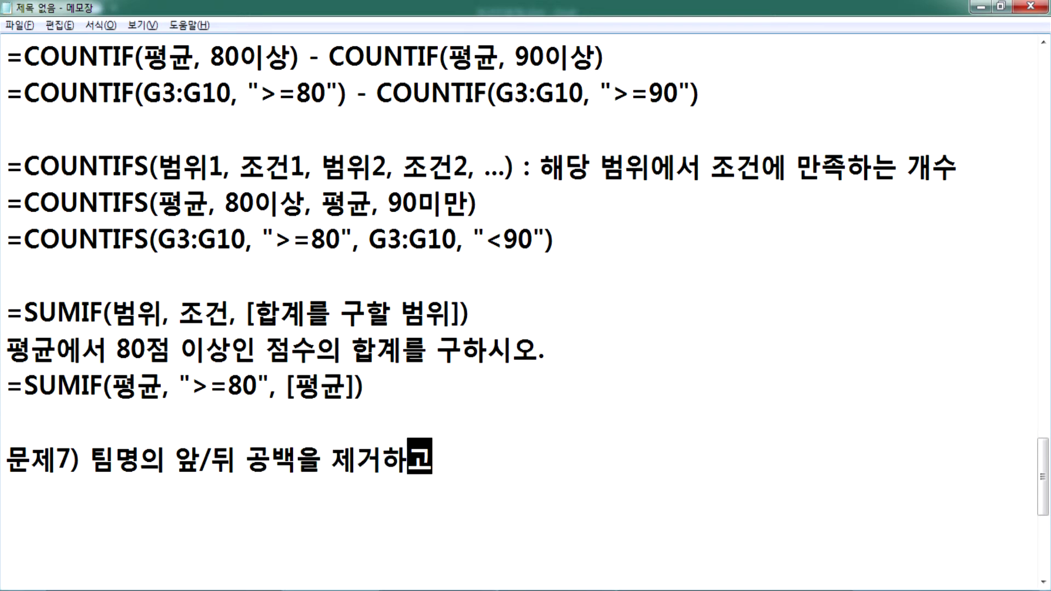
type("전체")
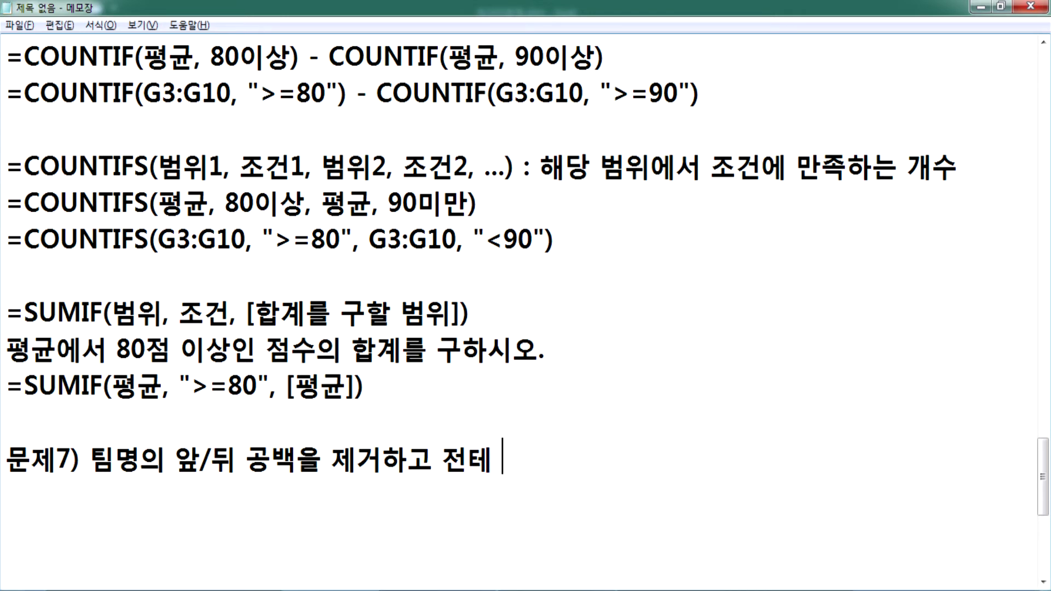
type(" 문자를 ")
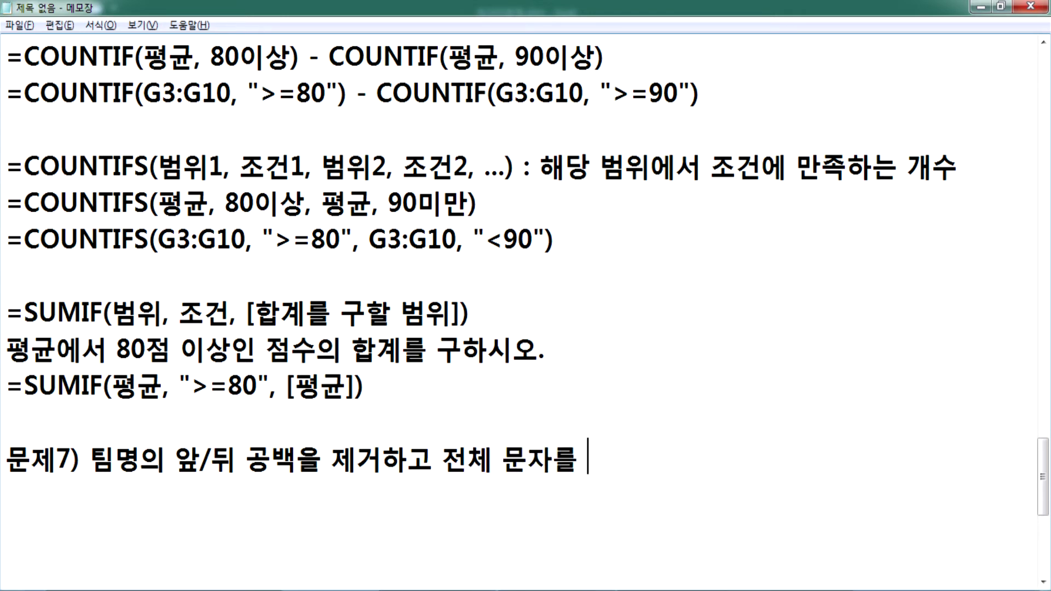
type("대무자로 변환")
key("Return")
Step: Add the function hint UPPER, TRIM 함수를 사용 on the line below the problem 7 text
scroll(70, 455, "down", 3)
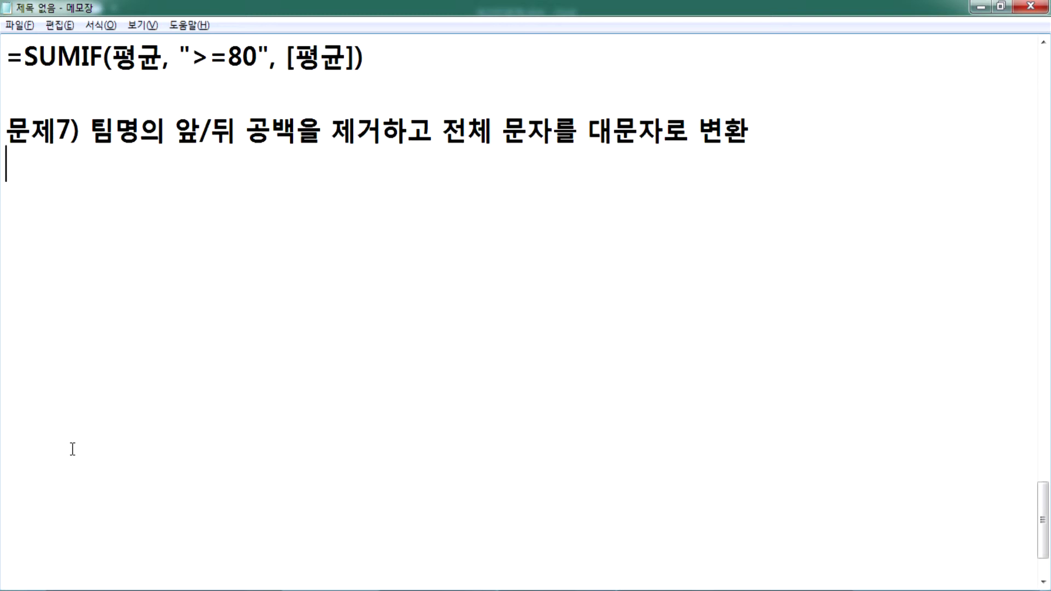
type("UPPER,")
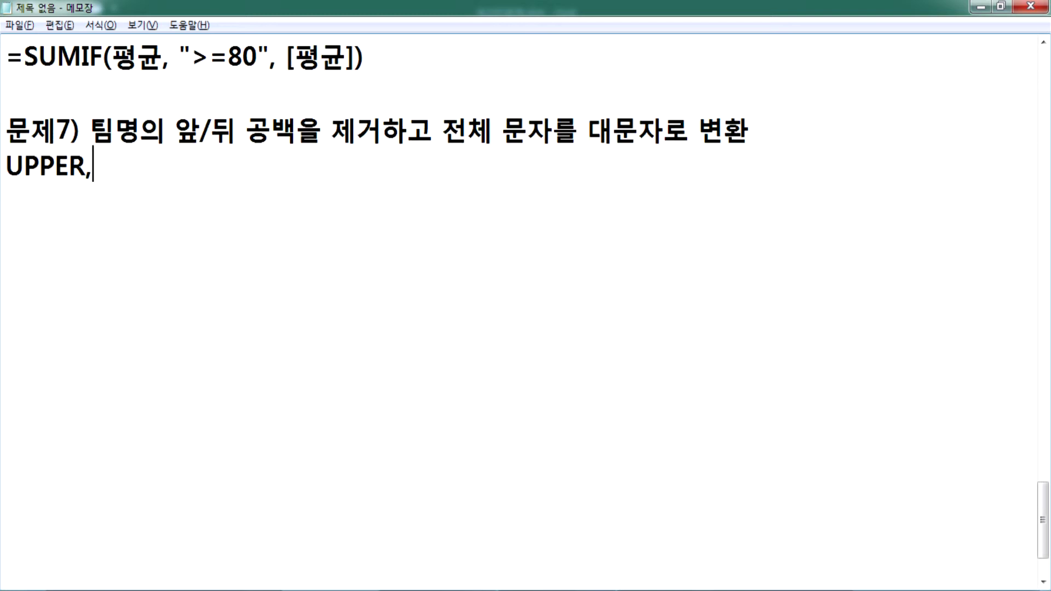
type(" TRIM ")
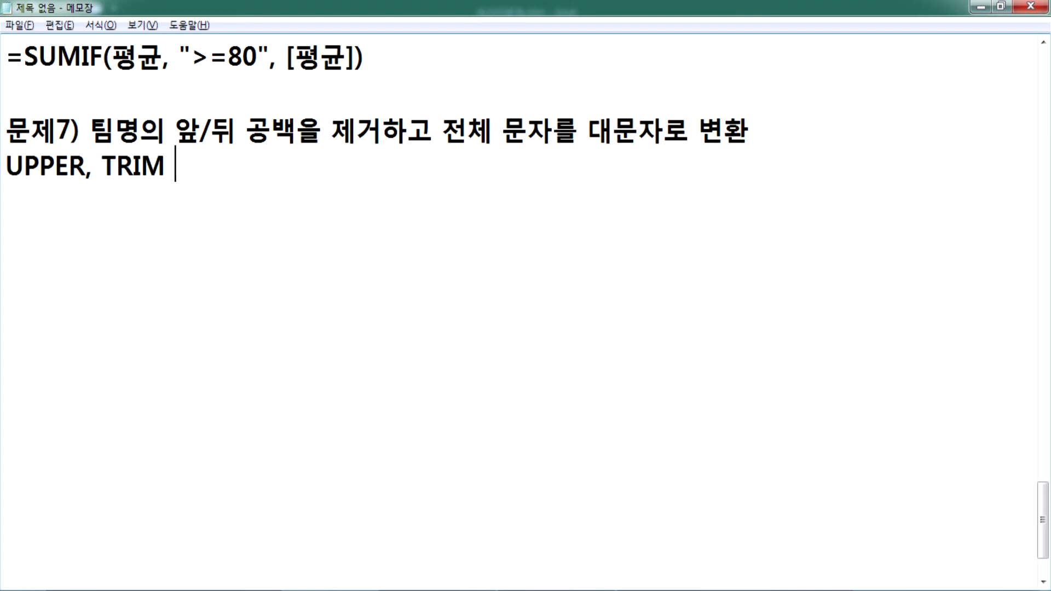
type("함수를 사용")
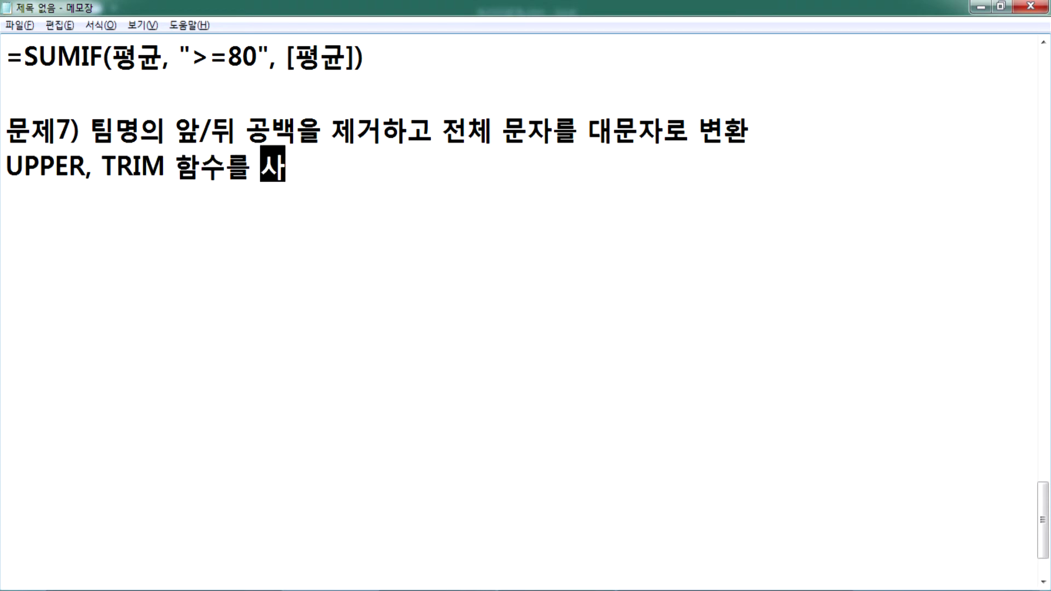
key("Return")
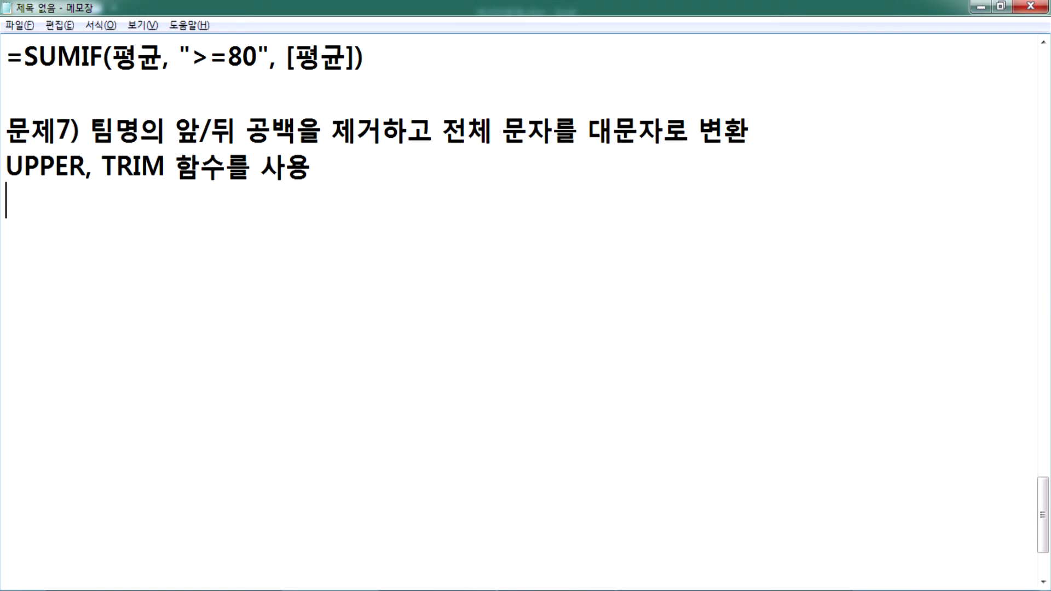
Step: Write the uppercase conversion example =UPPER("abcd") > "ABCD" below the function hint
type("=UPPER")
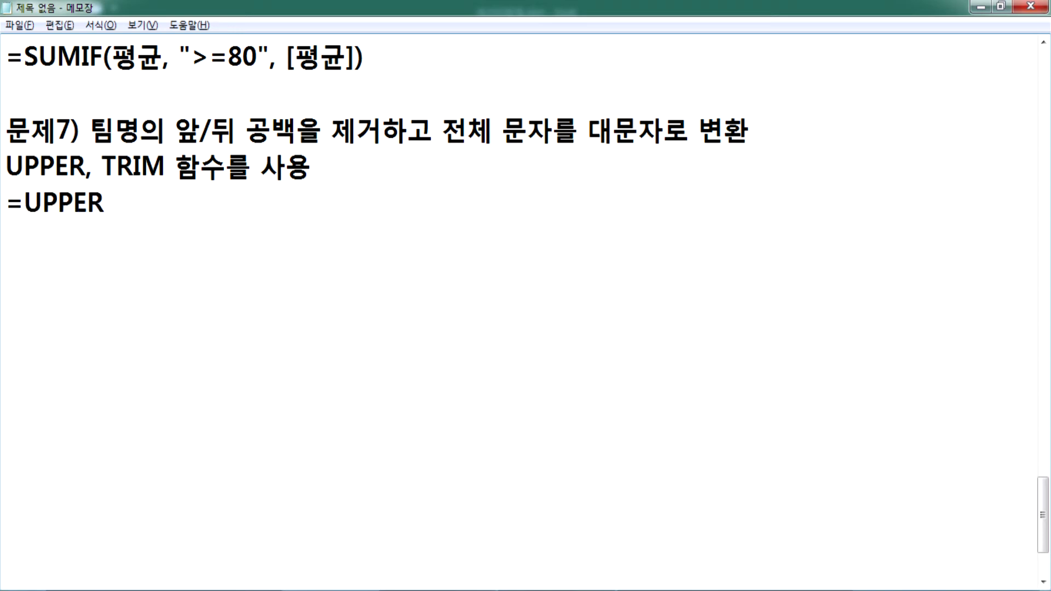
type("(\"abc")
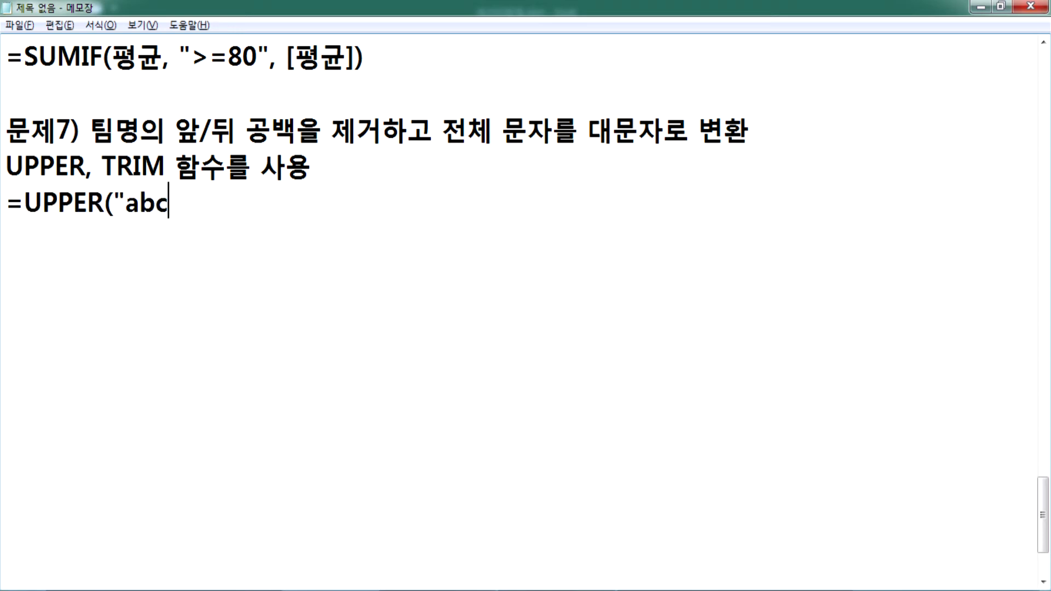
type("d\") > \"ABCD\"")
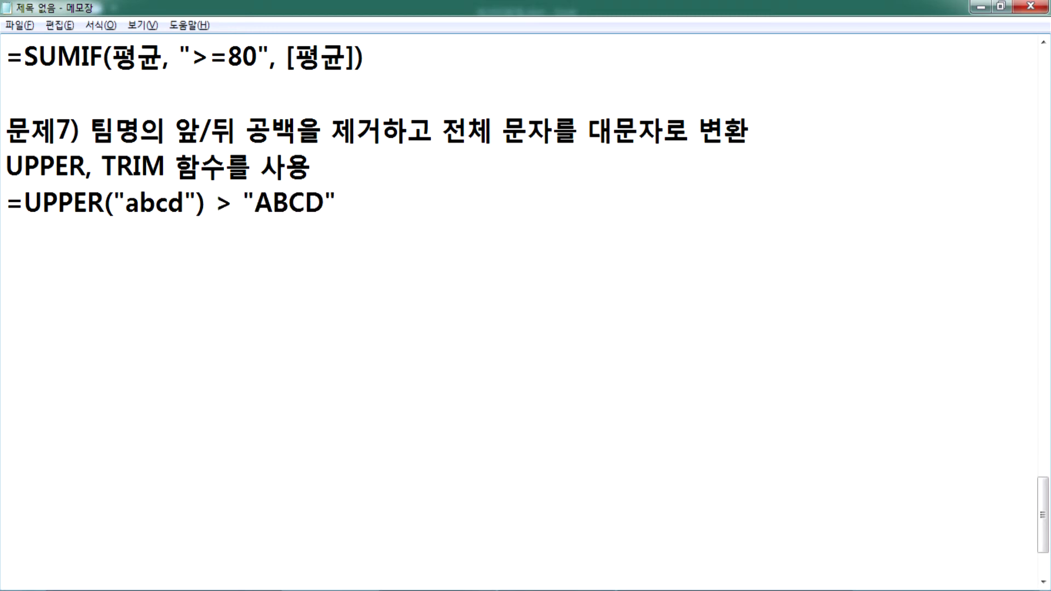
Step: Write the lowercase conversion example =LOWER("ABCD") > "abcd" below the UPPER example
key("Return")
type("=ㅣㅐㅈㄷㄱ")
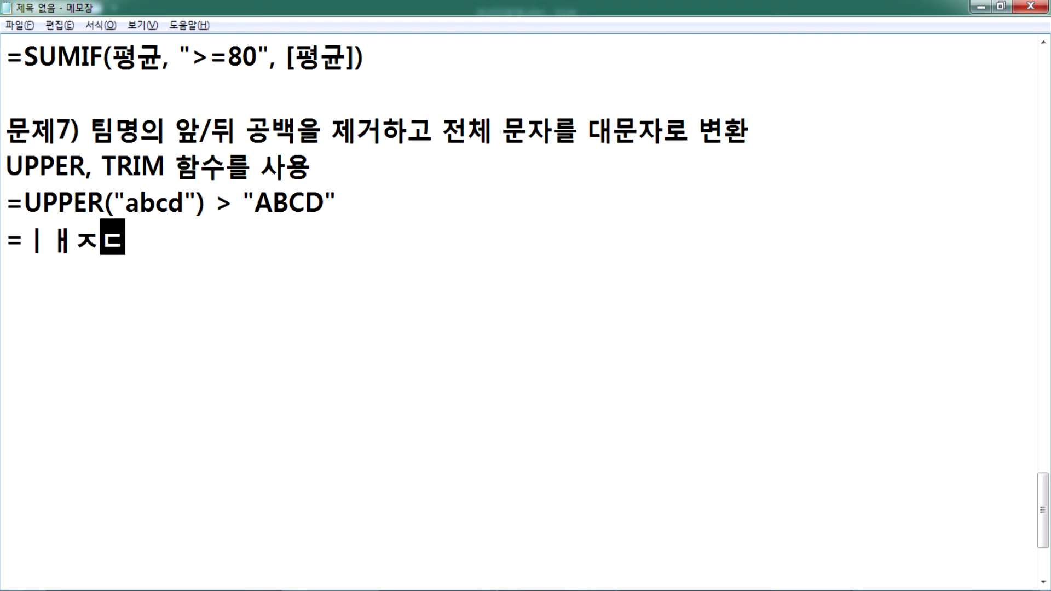
key("BackSpace")
key("BackSpace")
key("BackSpace")
key("BackSpace")
key("BackSpace")
type("LOWER(\"ABCD\"")
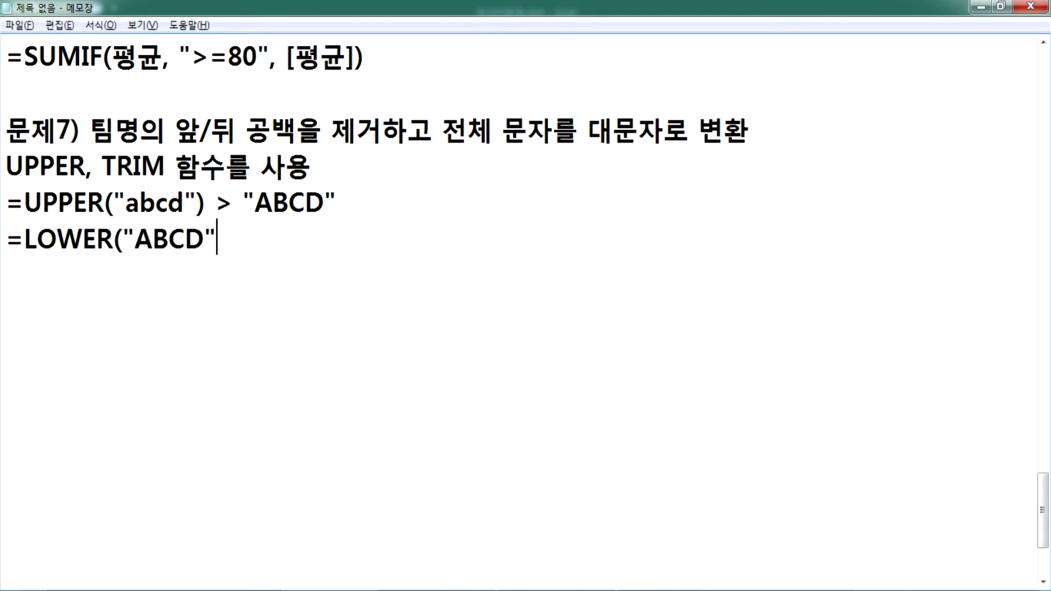
type(" >")
key("Left")
key("Left")
type(") > \"a\"")
key("Left")
type("abcd")
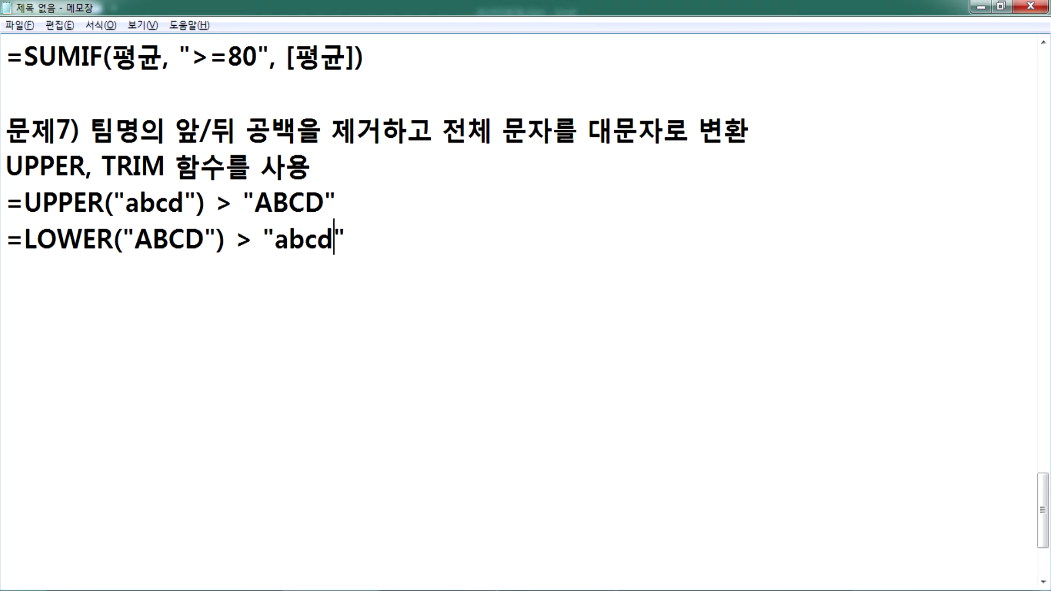
Step: Start the space-removal example with =TRIM( on a new line below the LOWER example
left_click(72, 449)
key("Return")
type("=")
key("BackSpace")
key("BackSpace")
key("Return")
type("=ㅅ갸")
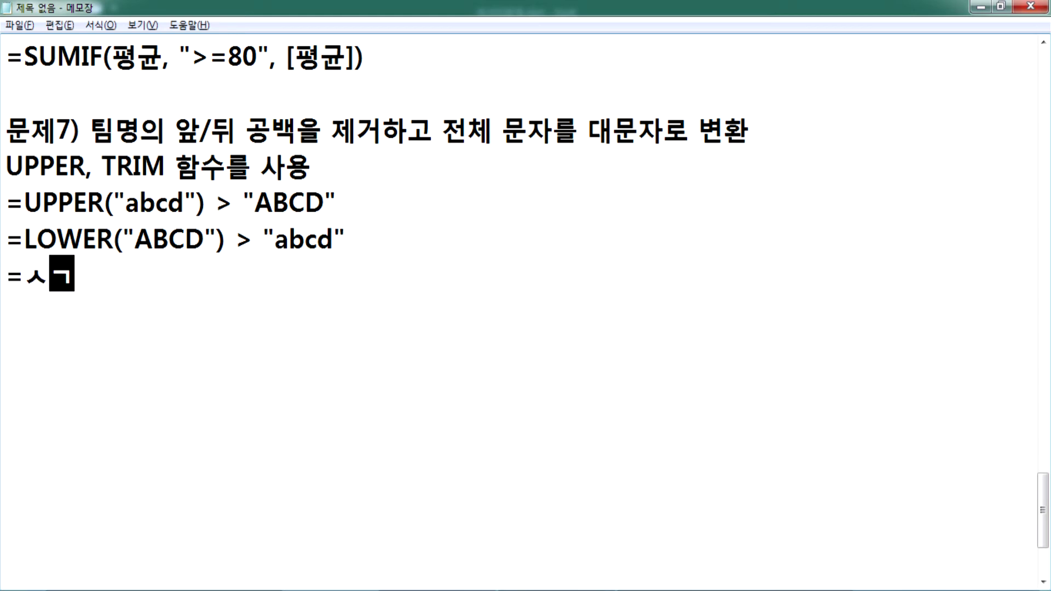
key("BackSpace")
key("BackSpace")
key("BackSpace")
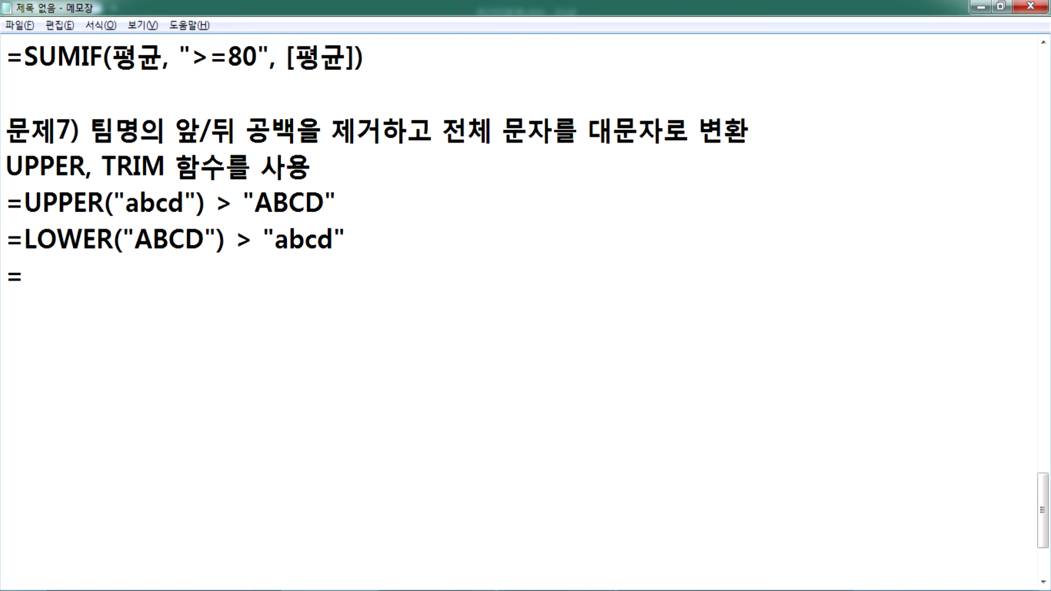
type("TRIM(")
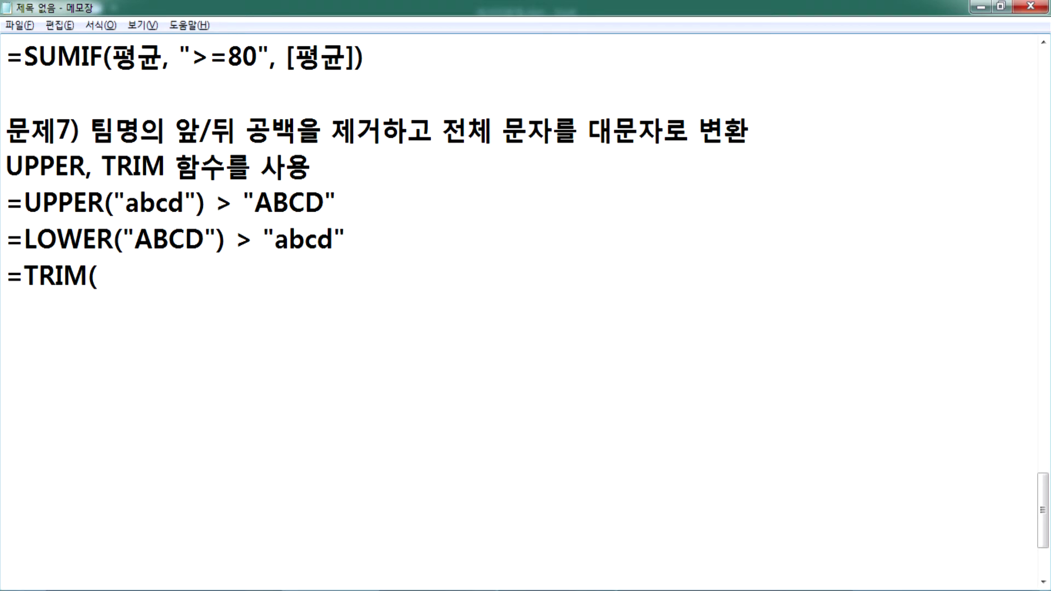
Step: Complete the TRIM example with the argument " ab cd ", padded with extra spaces, a closing parenthesis and ">"
type("\"     A")
key("BackSpace")
type("ab    cd")
type("\"")
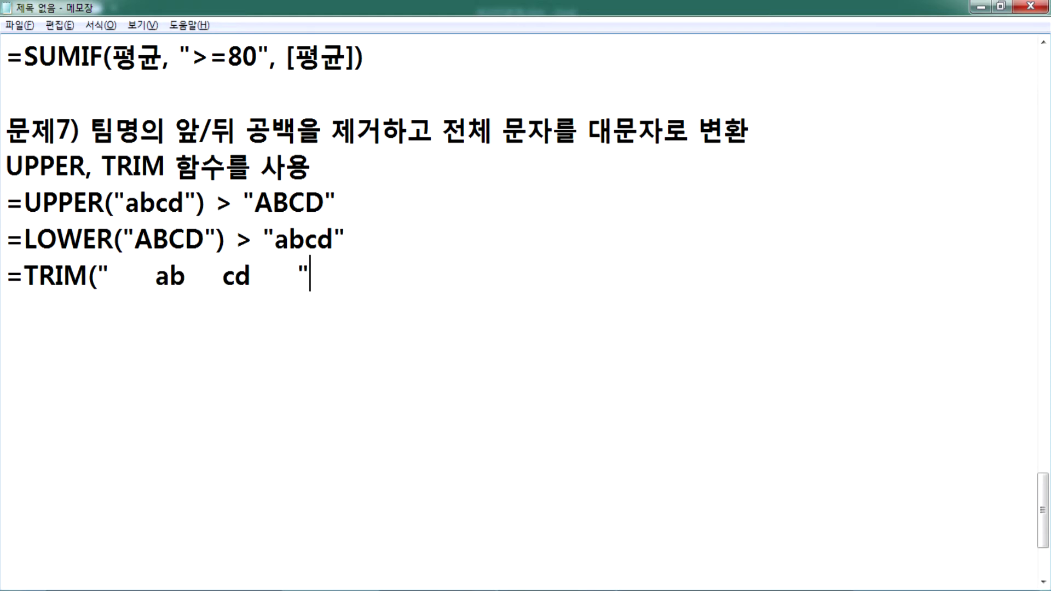
type(")")
type("?>")
key("BackSpace")
key("BackSpace")
type(">")
Step: Highlight the extra spaces in the TRIM argument and add the result "ab cd" with a single inner space after ">"
left_click_drag(156, 276, 109, 276)
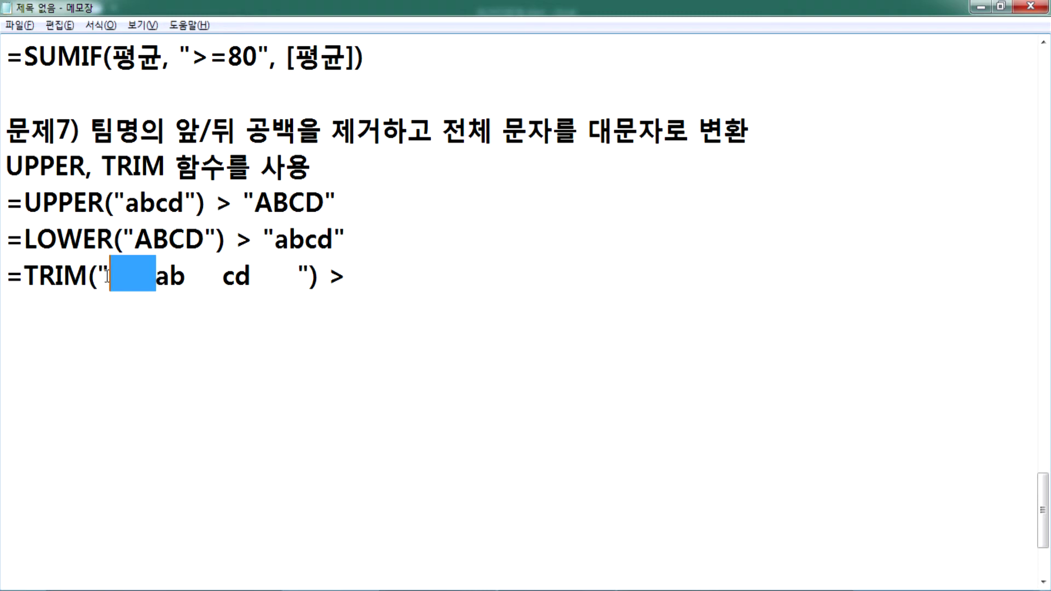
left_click_drag(186, 276, 223, 276)
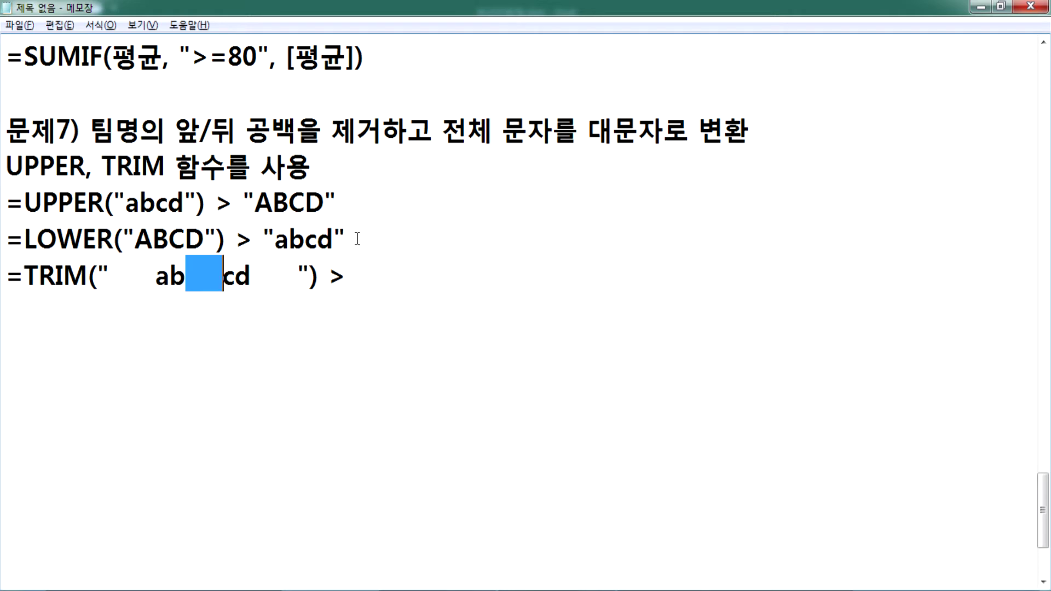
left_click(362, 271)
type("\"\"")
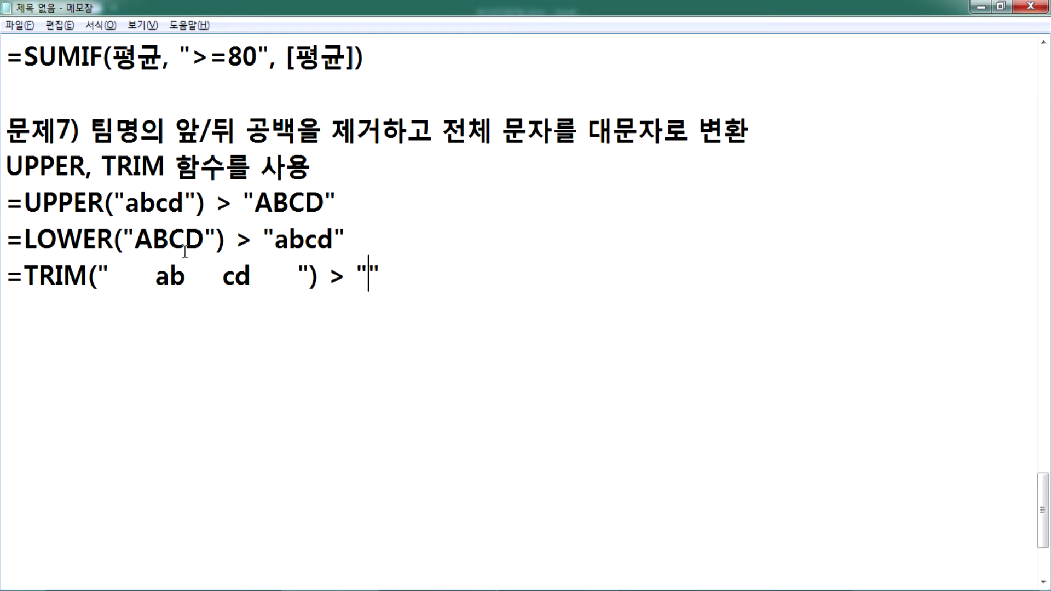
left_click_drag(156, 276, 252, 279)
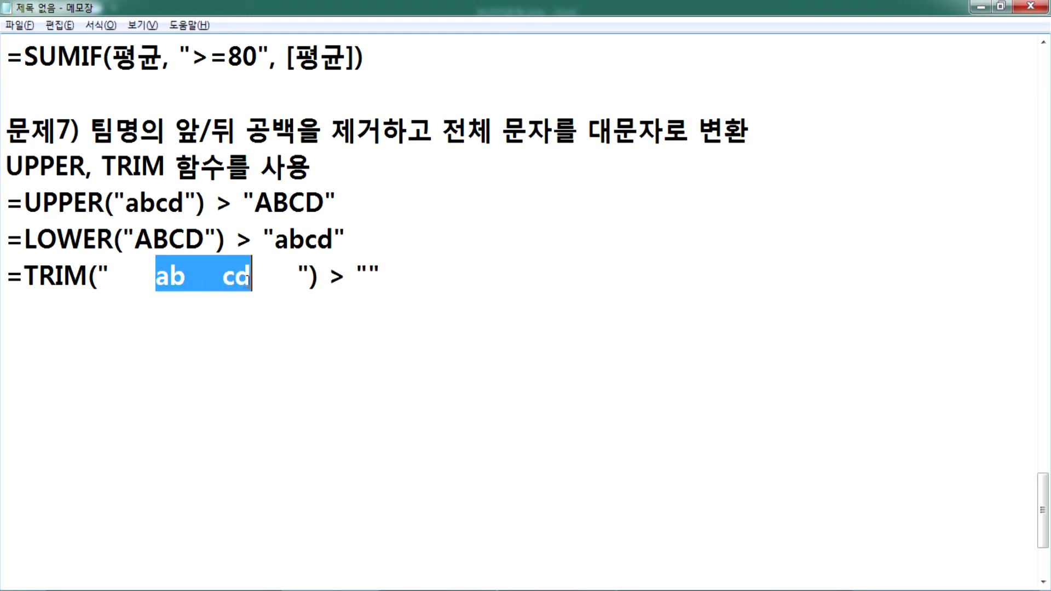
key("ctrl+c")
left_click(370, 273)
key("ctrl+v")
left_click_drag(405, 276, 436, 277)
key("BackSpace")
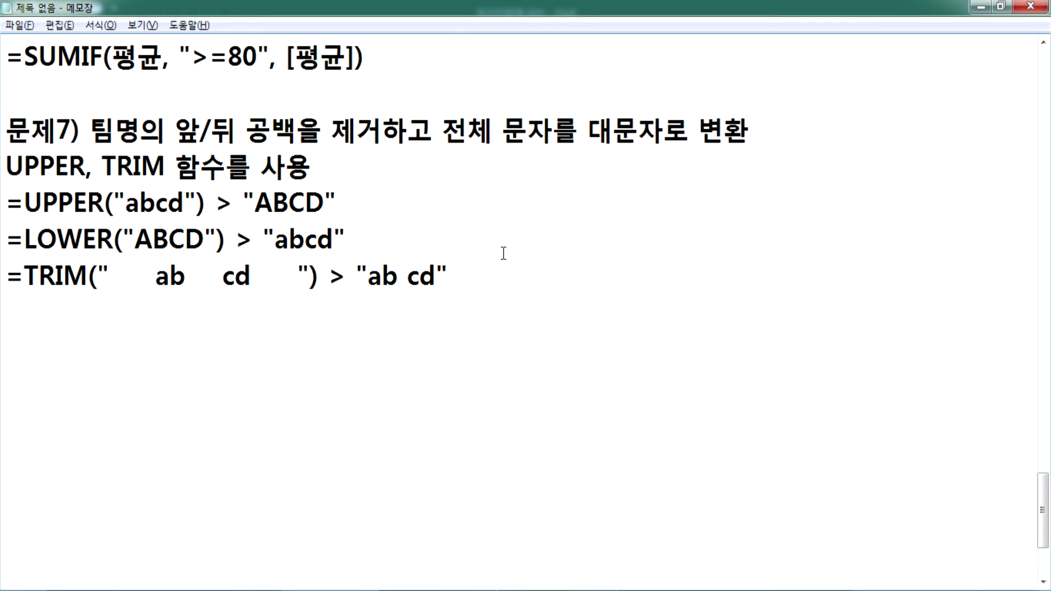
Step: Append the note "> 앞/뒤 공백은 모두 제거" to the end of the TRIM example
left_click(380, 130)
left_click_drag(186, 274, 223, 276)
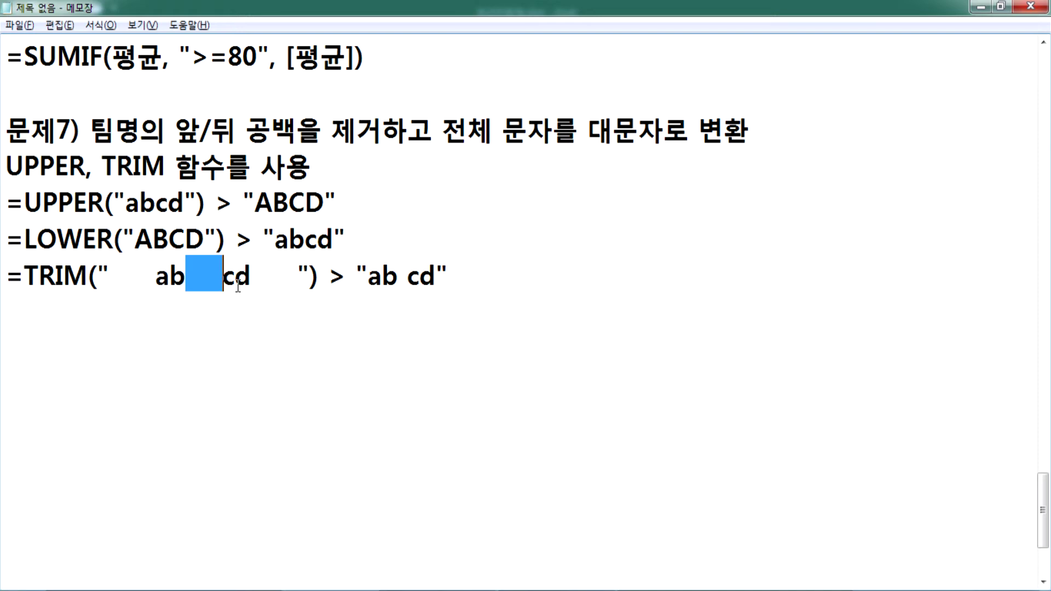
left_click(398, 278)
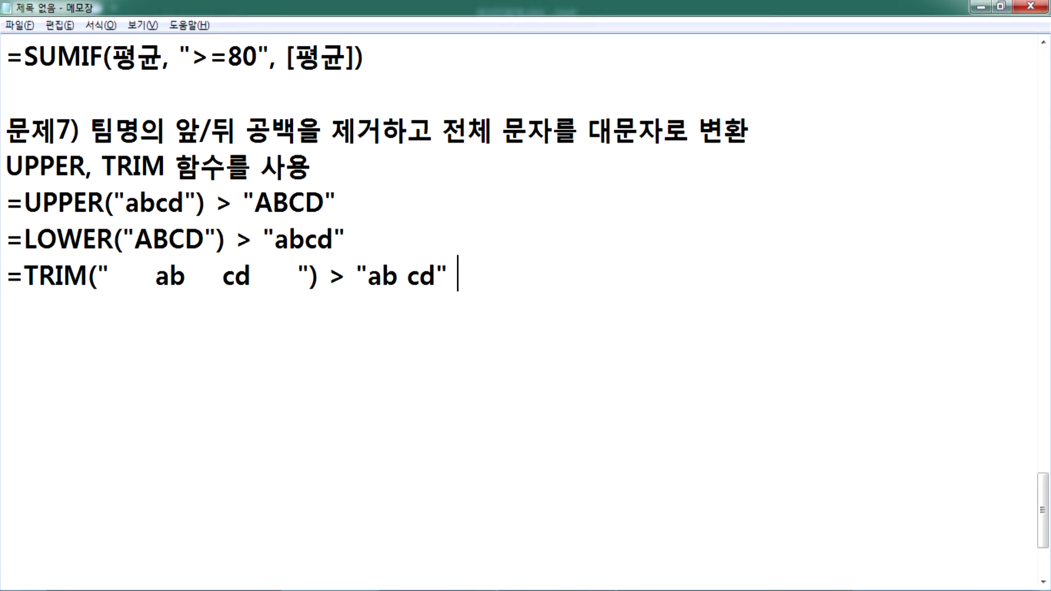
type("> DK")
key("BackSpace")
key("BackSpace")
type("앞/")
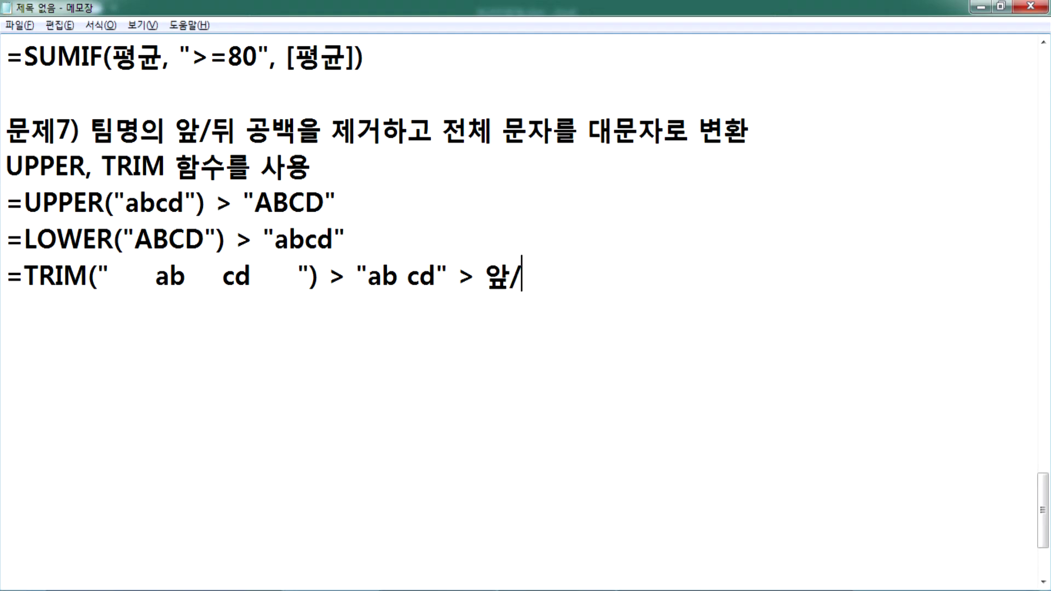
type("뒤 공백은 몸")
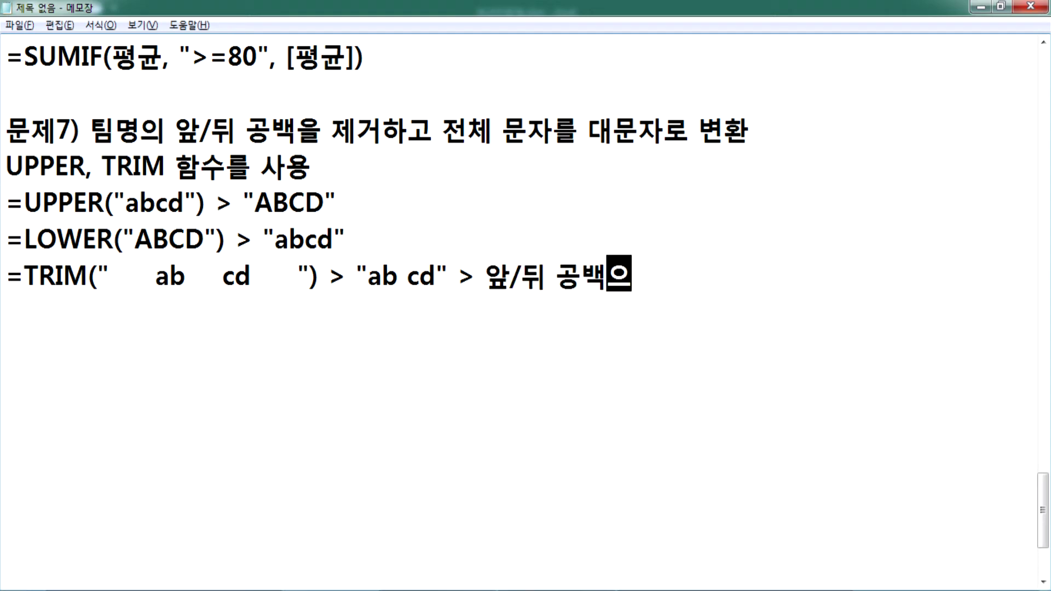
type("두 제거")
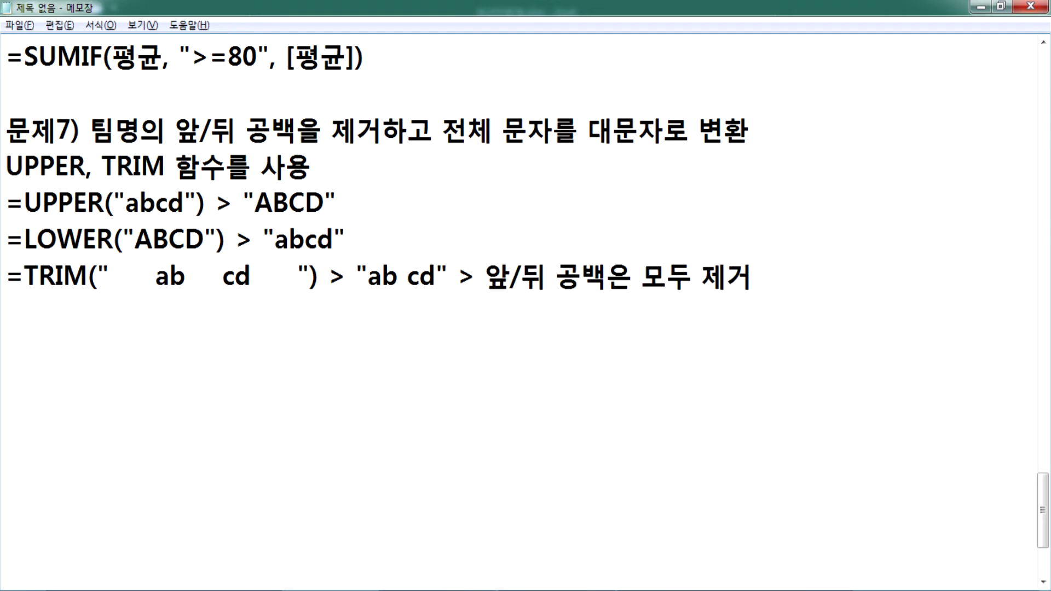
Step: Extend the TRIM note with ", 사이의 공백은 한칸만 유지" and start a new line
type(", 사이이")
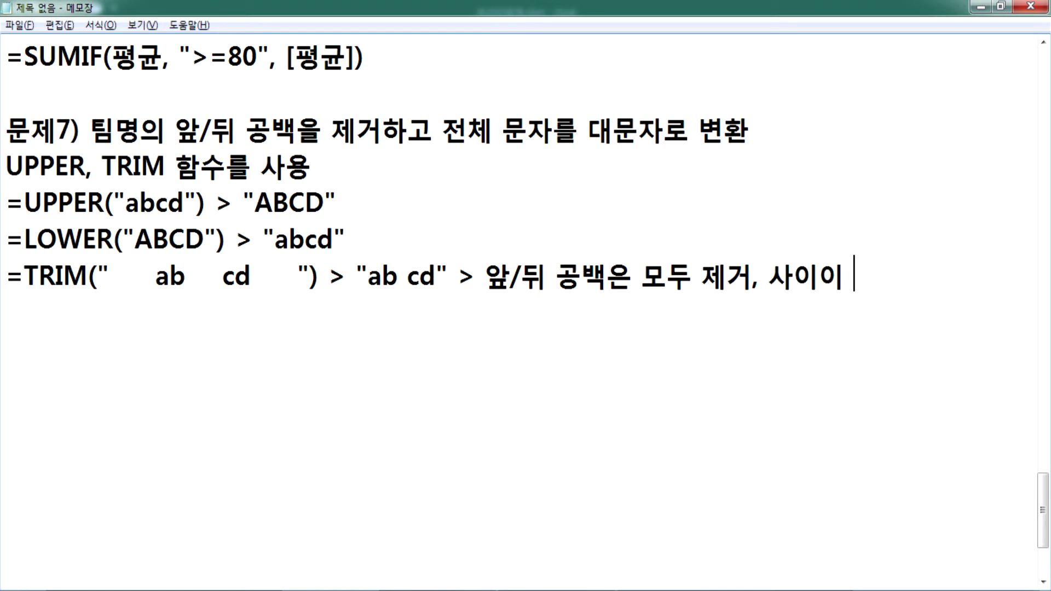
key("BackSpace")
key("BackSpace")
type("의 공백으")
type("은 한칸만 ")
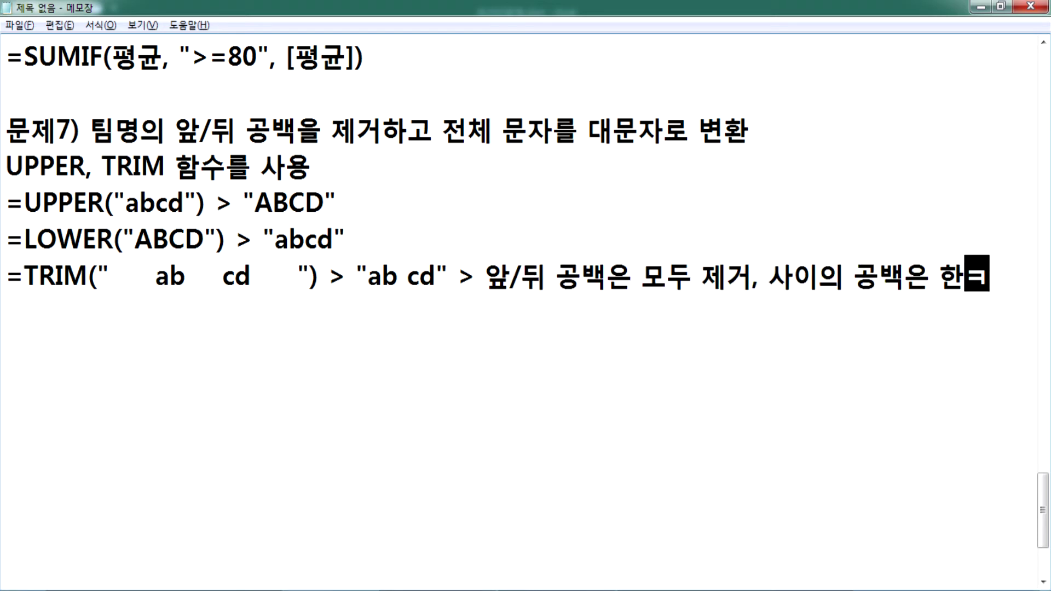
type("유지")
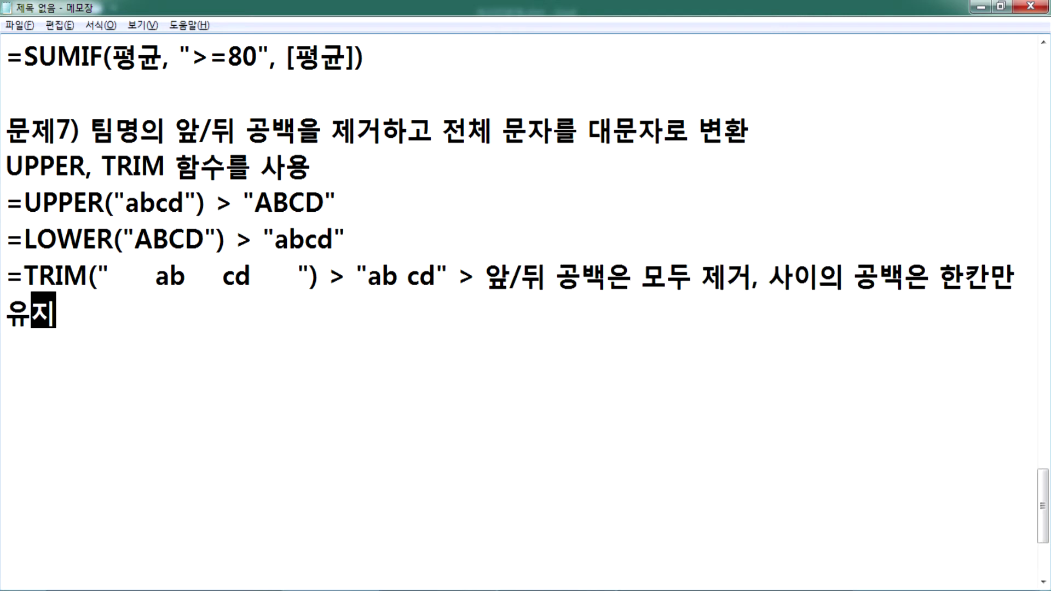
key("Return")
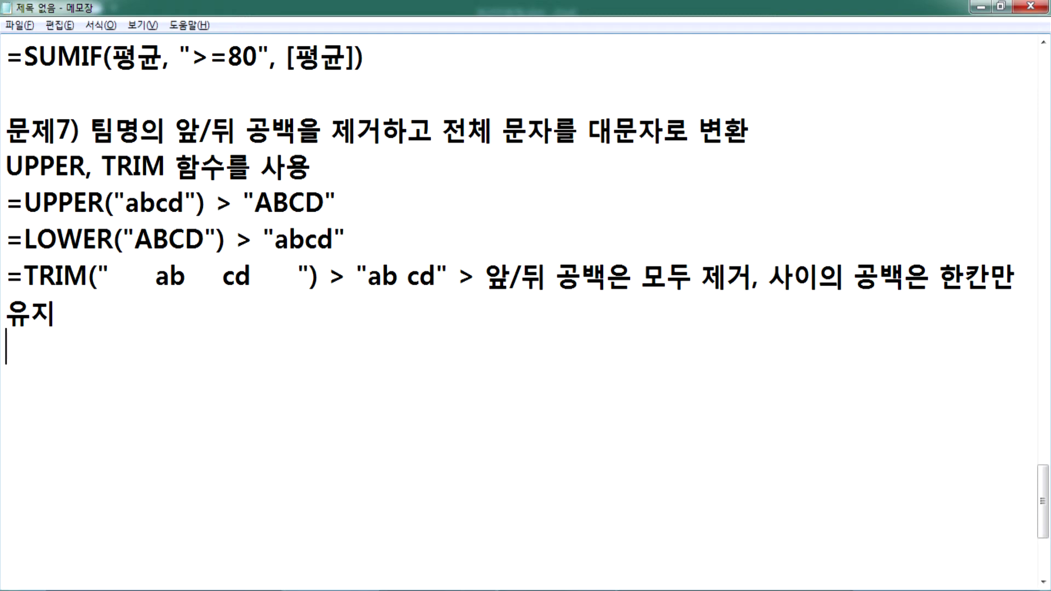
Step: Write the example =PROPER("i love you") > "I Love You" below the TRIM note
type("=PROPER")
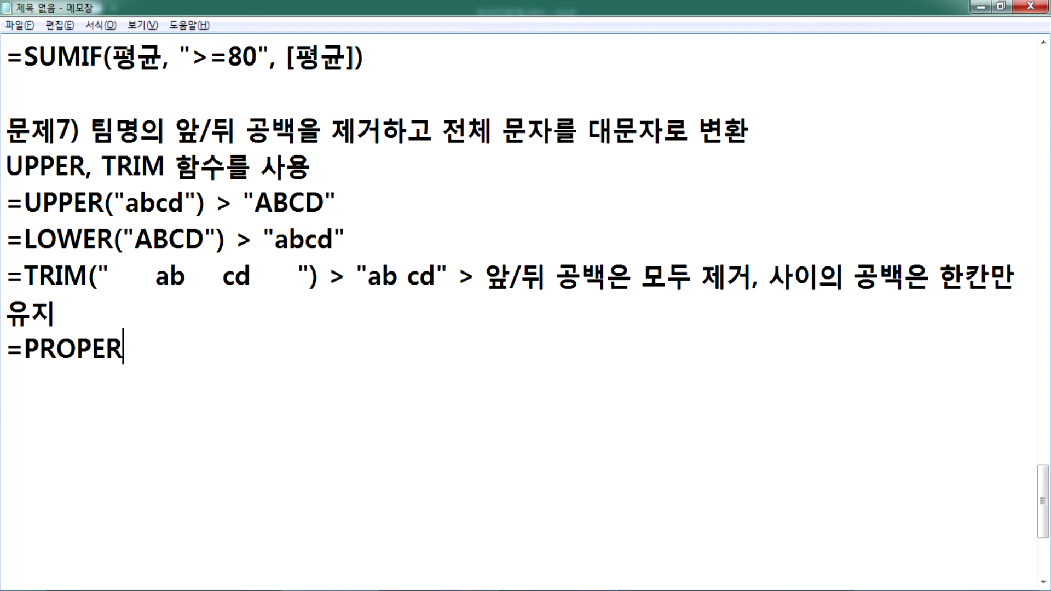
type("(\"i love you\") >")
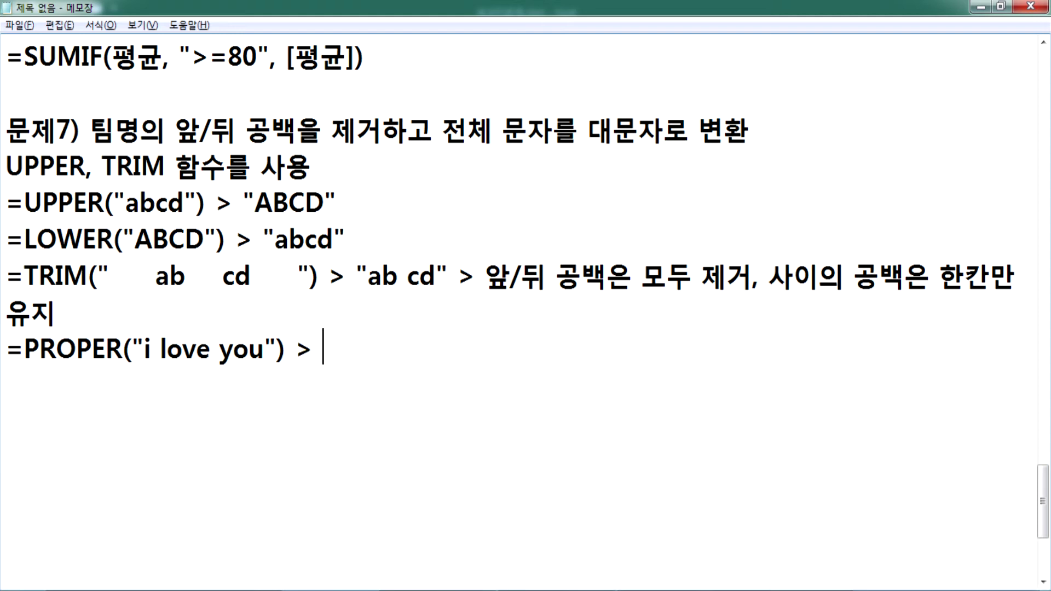
type("\"\"")
key("Left")
type("I Love You")
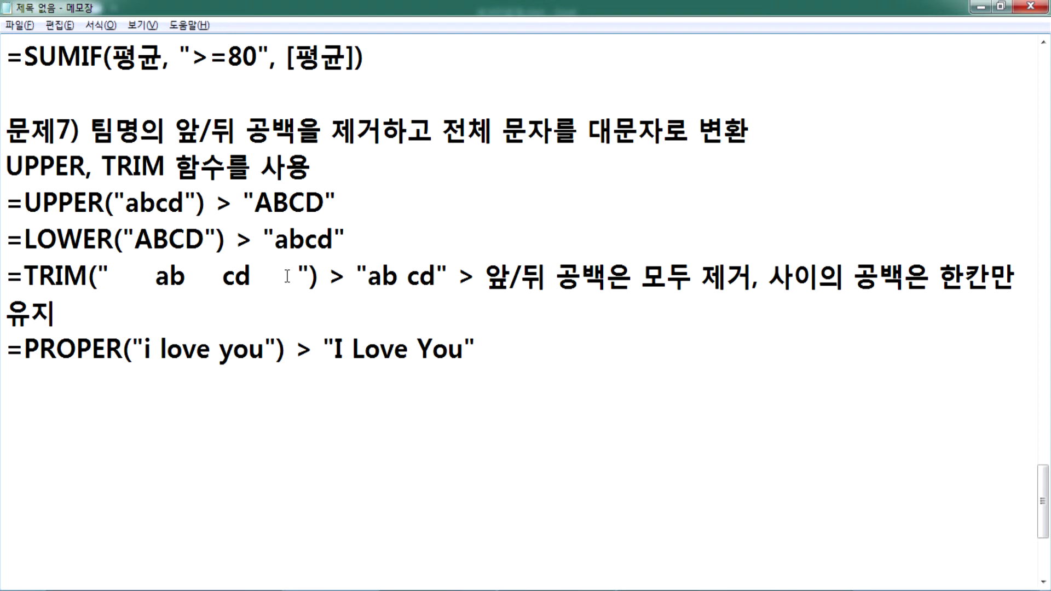
Step: Highlight the initial letters of the words in the PROPER argument and add an apostrophe at the end of that line
left_click(527, 349)
left_click_drag(144, 349, 161, 348)
left_click_drag(143, 353, 154, 355)
left_click(159, 348)
left_click_drag(220, 350, 229, 353)
left_click(542, 355)
type("'")
Step: Below the PROPER example, after a blank line, write the processing order "공백을 제거 > 대문자로 변환"
left_click(390, 222)
left_click(396, 193)
left_click(36, 416)
type("RHQO")
key("BackSpace")
key("BackSpace")
key("BackSpace")
key("BackSpace")
key("Hangul")
type("곱애ㅑㄱ")
key("BackSpace")
key("BackSpace")
key("BackSpace")
key("BackSpace")
type("공백을 제거")
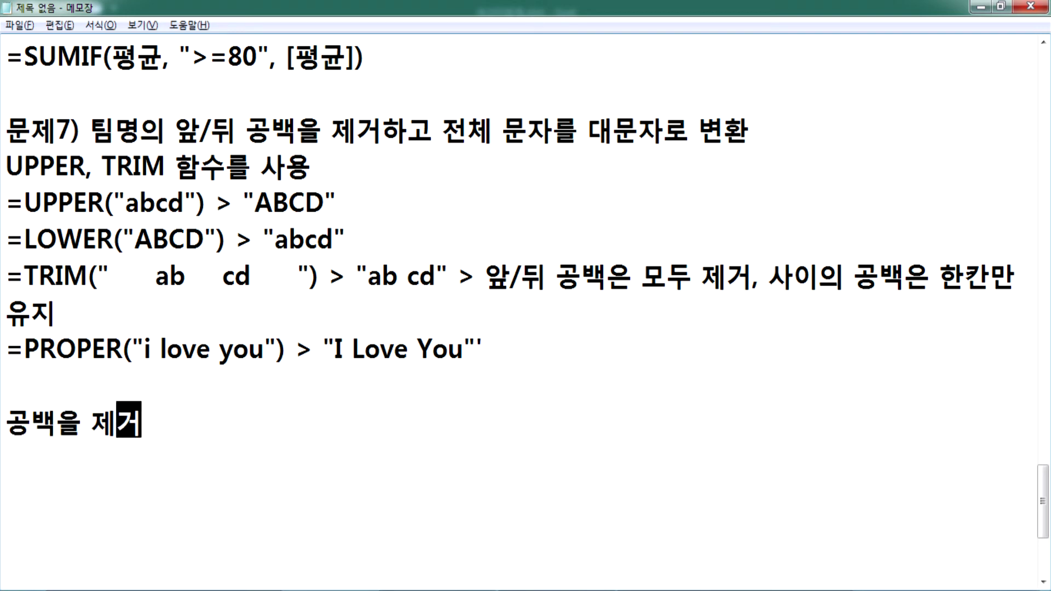
type(" > 대문자로 변환")
key("Return")
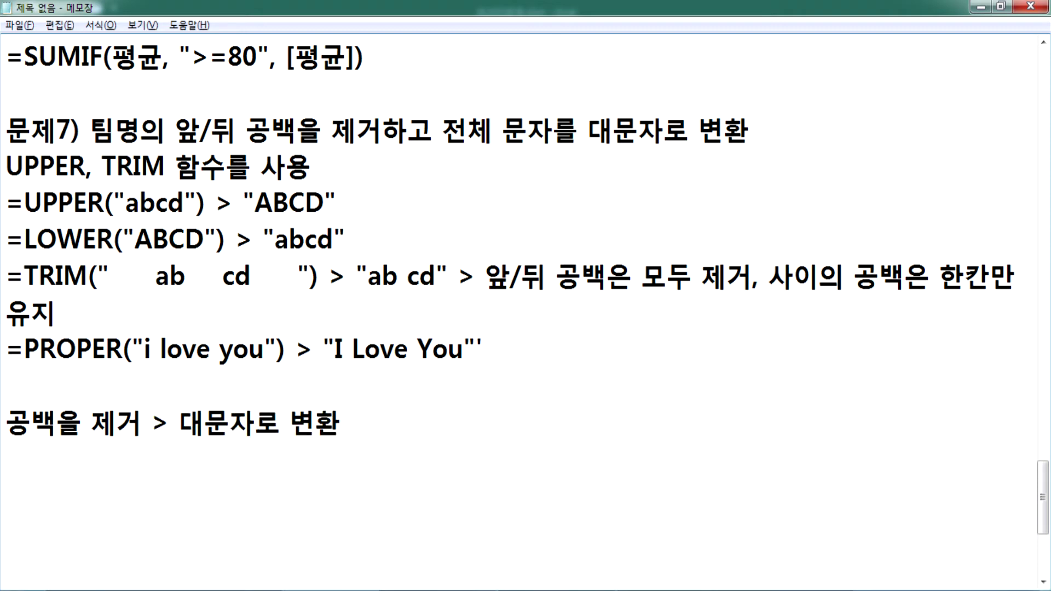
Step: Write the nested formula outline "=공백(대문자(문자))" under the processing order line
scroll(45, 338, "down", 2)
type("=")
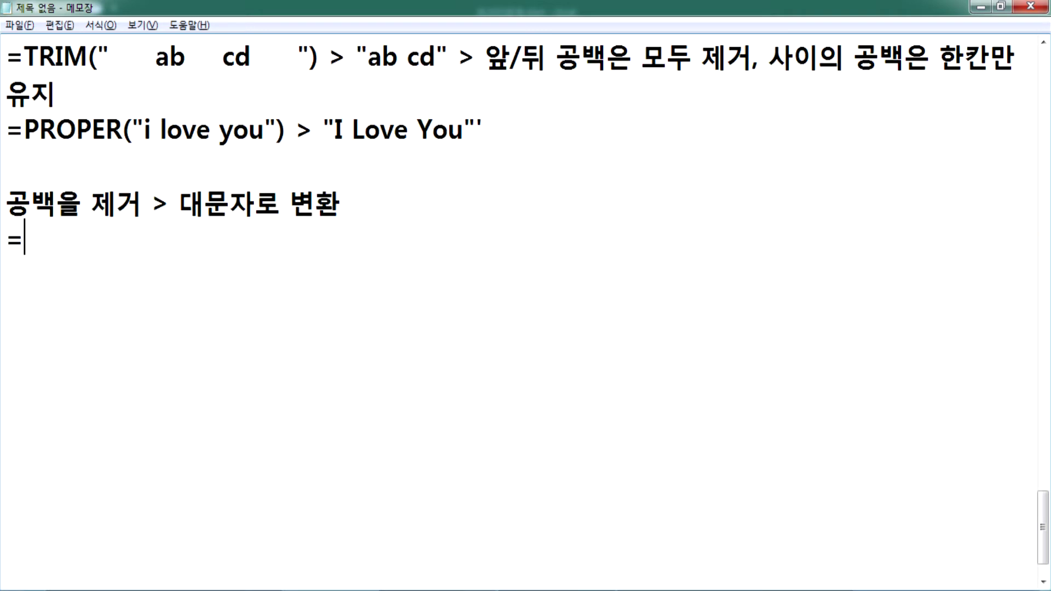
type("RH")
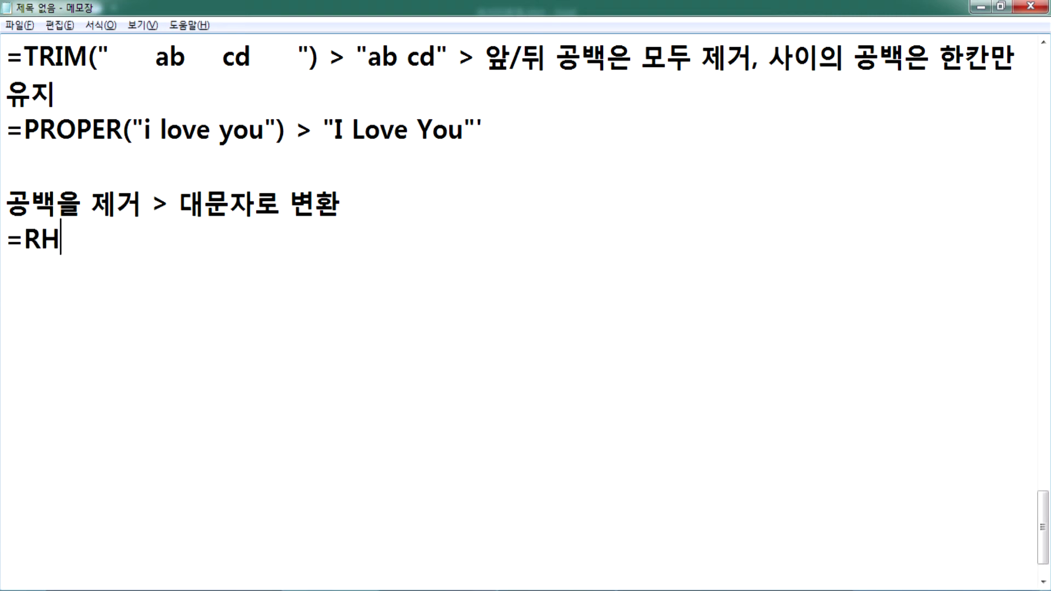
key("BackSpace")
key("BackSpace")
type("공백(")
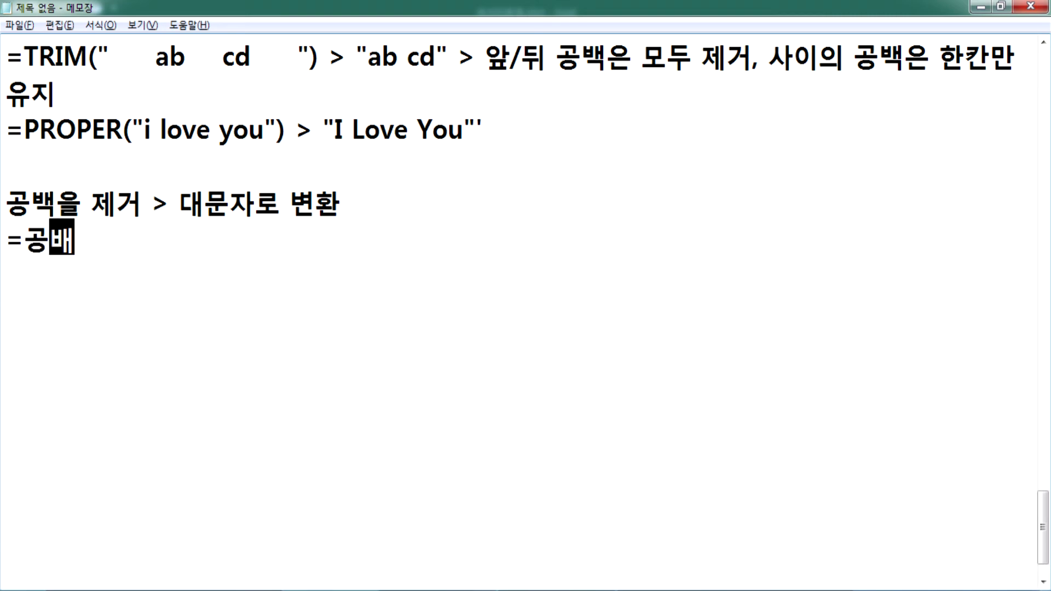
type("대문자")
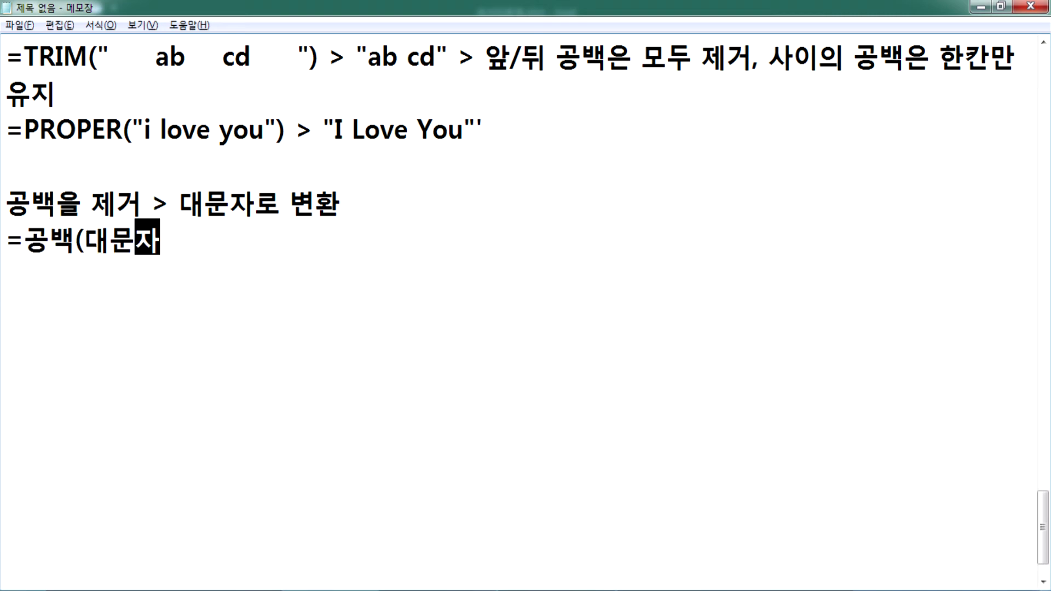
type("(무문자))")
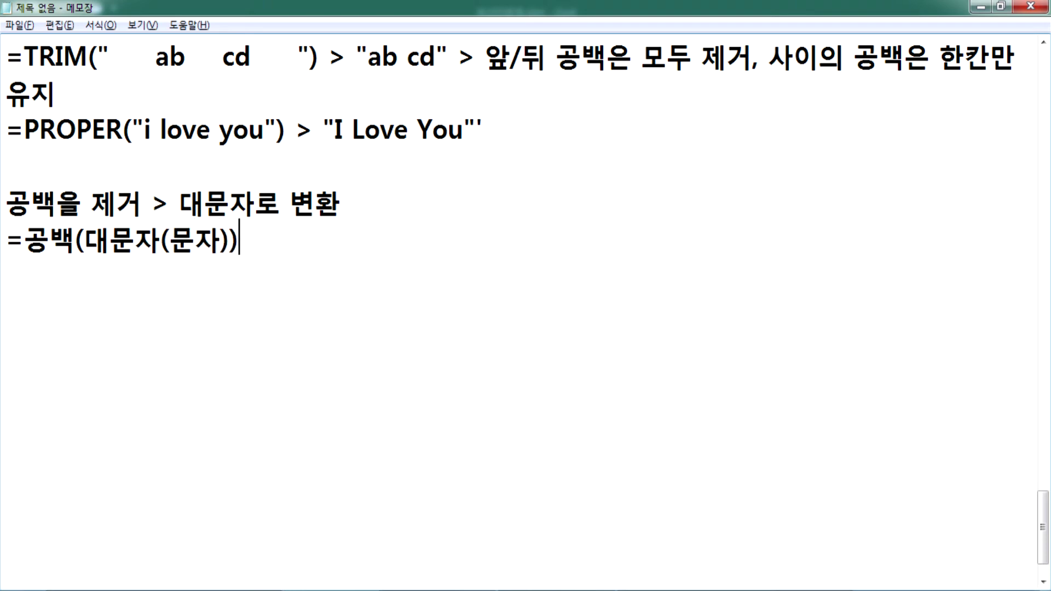
Step: Add the reversed nesting "=대문자(공백(문자))" on the following line
key("Return")
type("=대문자(")
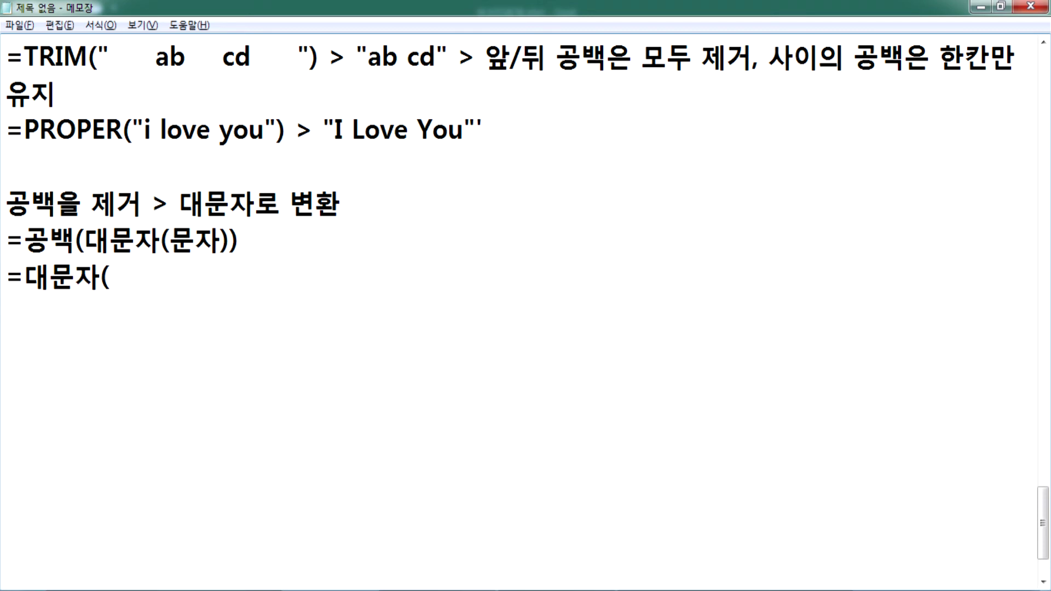
type("공백(문자)) > ")
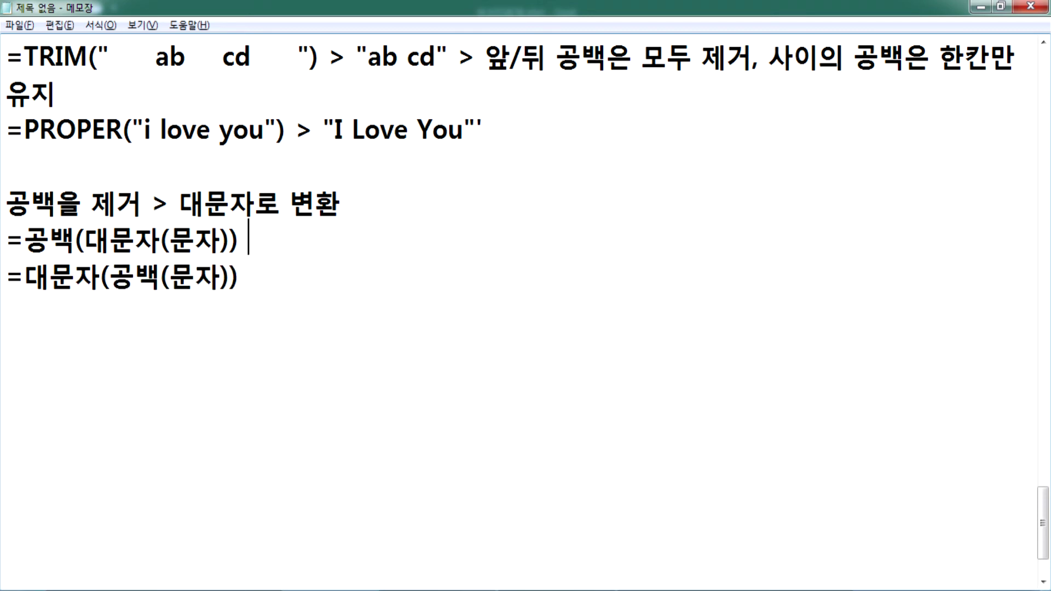
Step: Annotate the =공백(대문자(문자)) line with "> 대문자로 변환후에 공백제거"
type("대문자로 변")
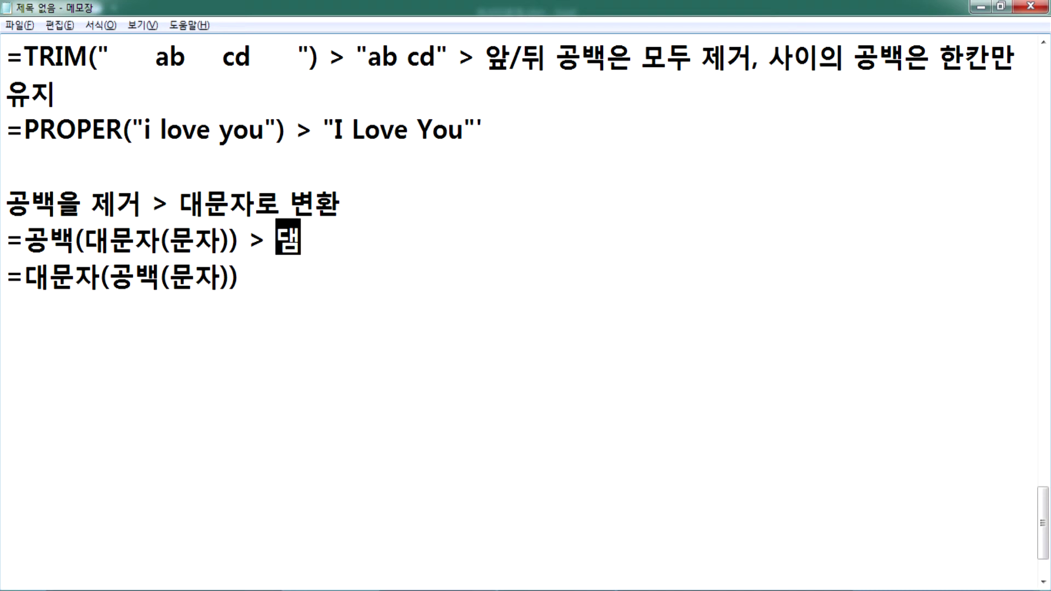
type("환")
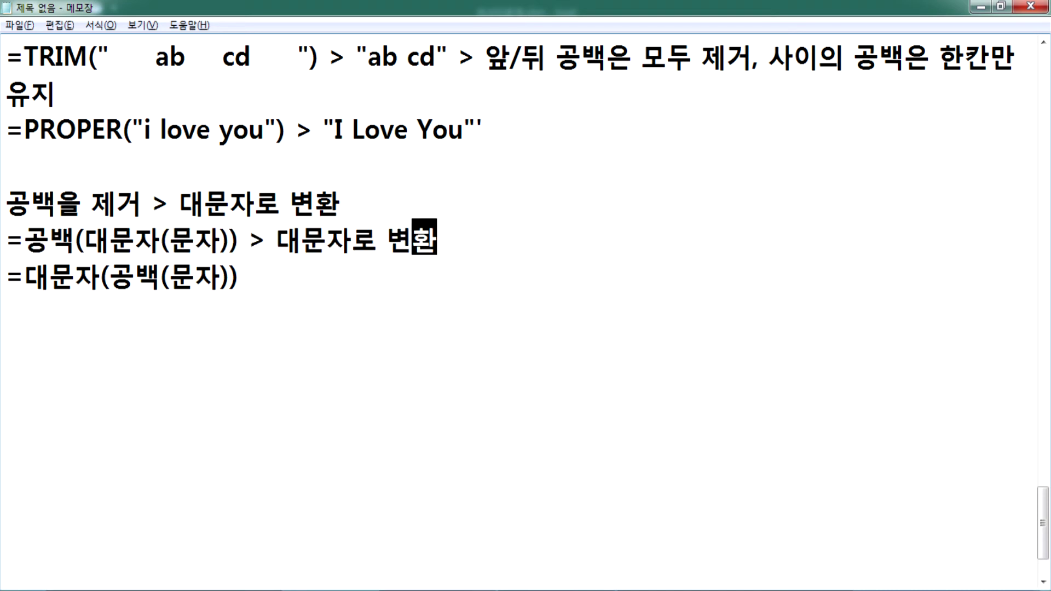
type("후에 ")
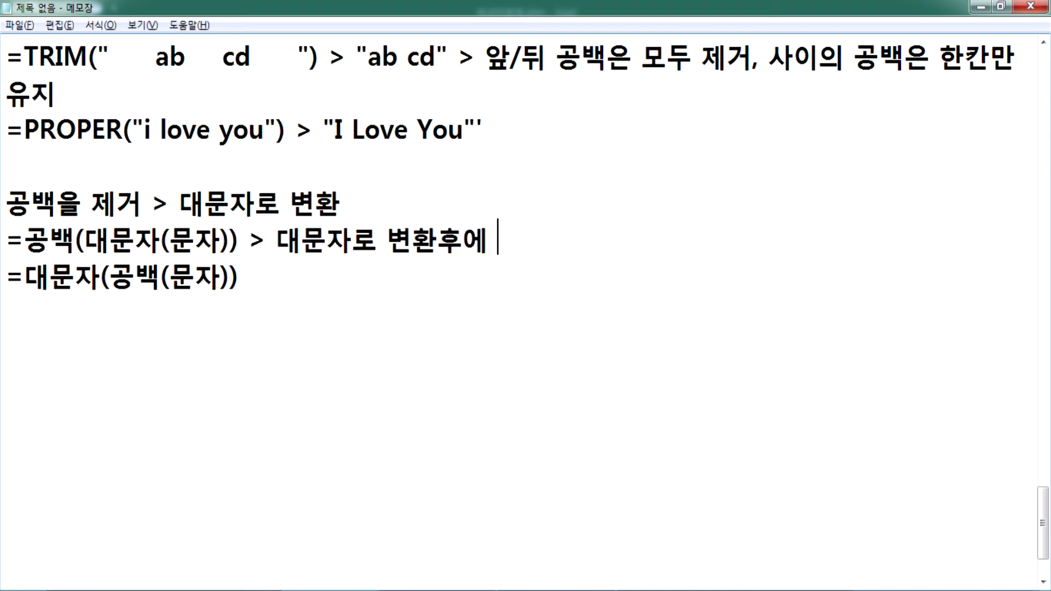
type("공백제거")
Step: Annotate the =대문자(공백(문자)) line with "> 공백제거후에 대문자로 변환" and start a new line
key("Down")
type("> 공백")
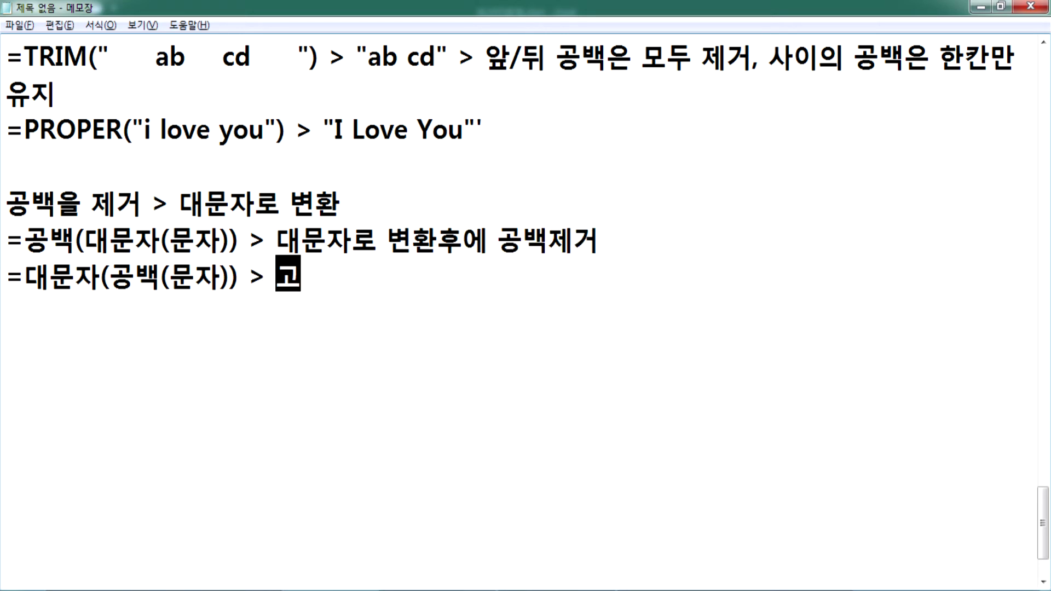
type("제거")
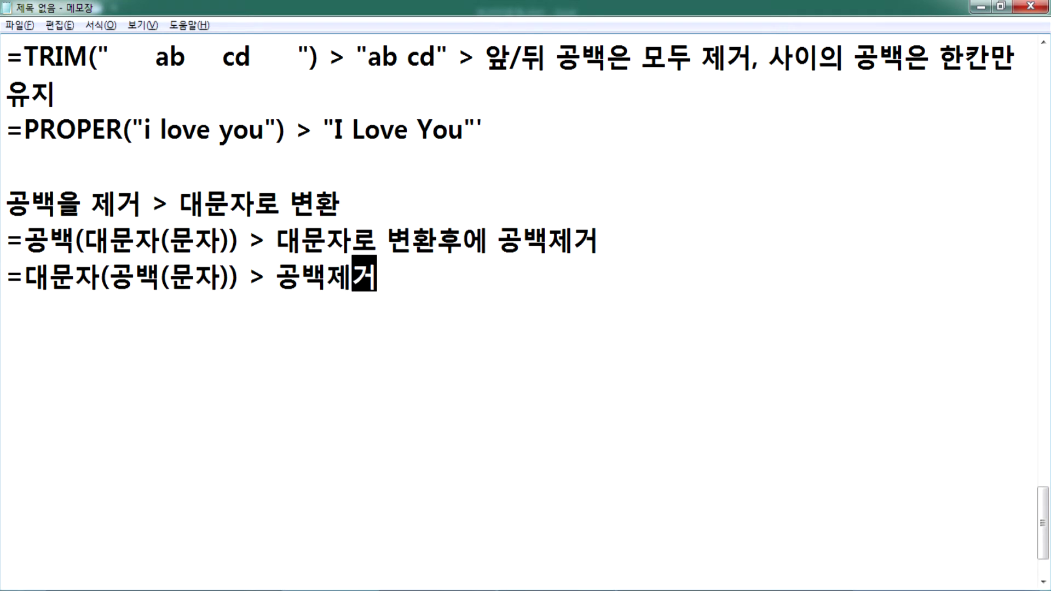
type("후에 대문자")
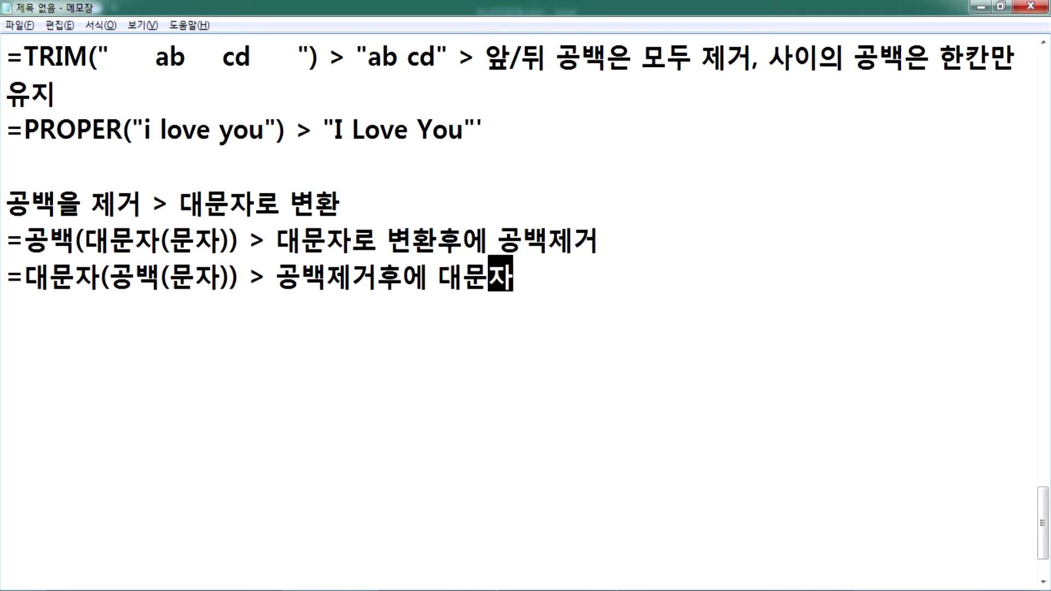
type("로 변환")
key("Return")
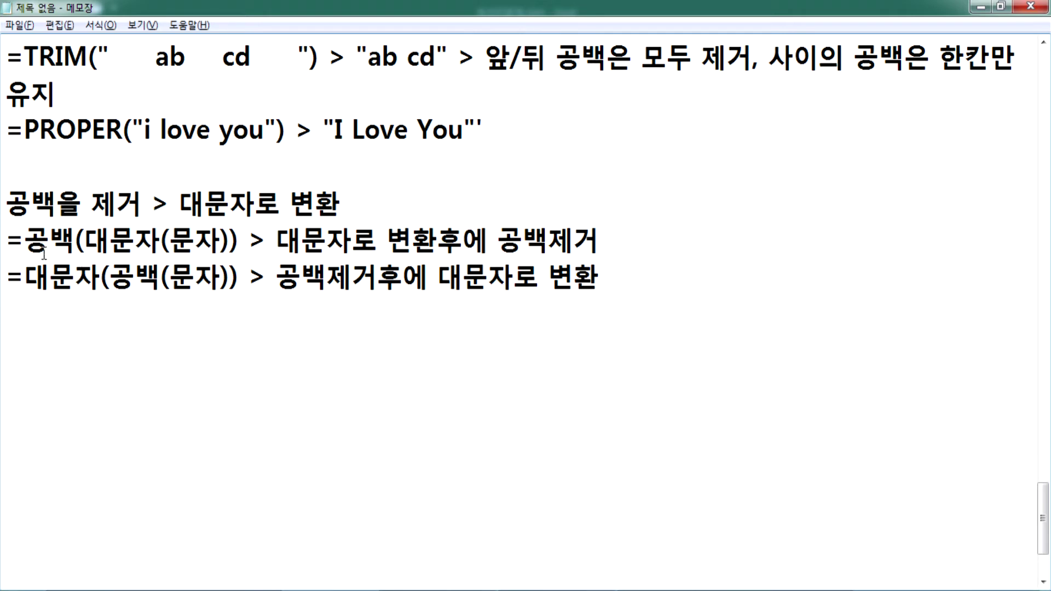
Step: Compare the two nested outlines with the order of operations required by 문제7
left_click_drag(34, 247, 229, 241)
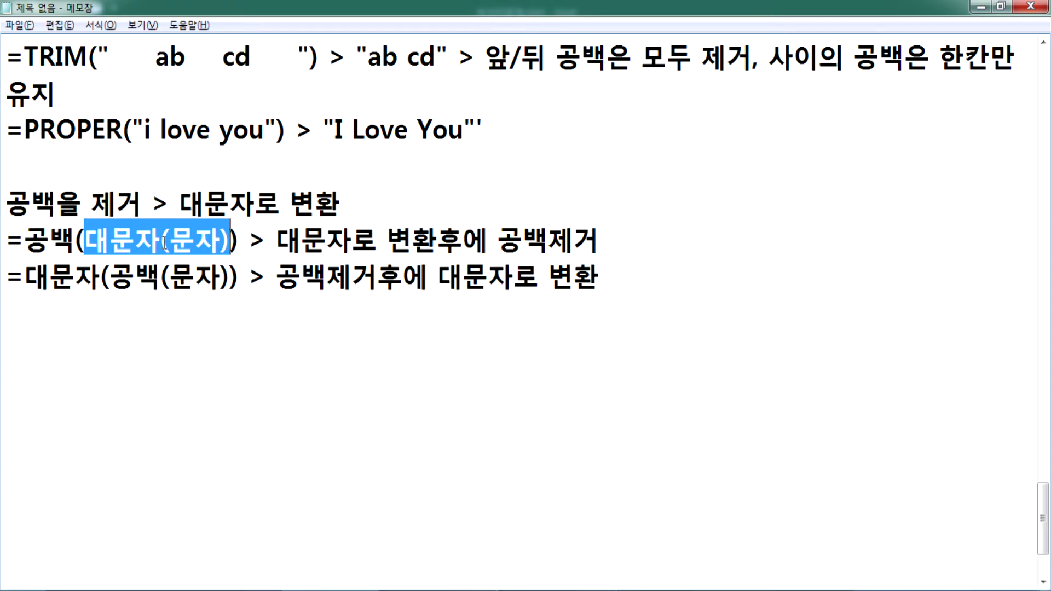
left_click_drag(24, 241, 49, 244)
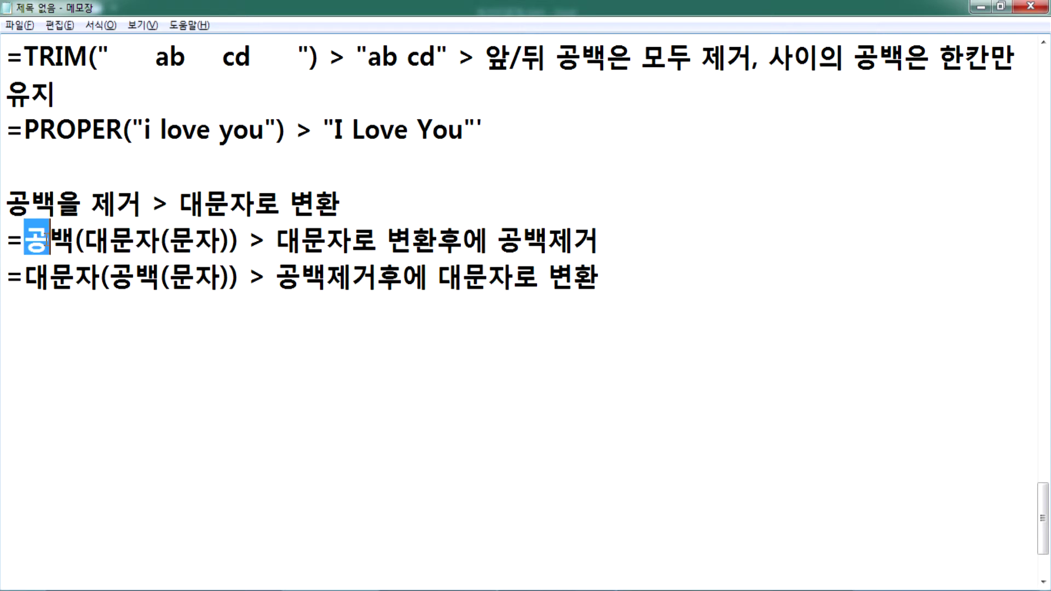
left_click(49, 310)
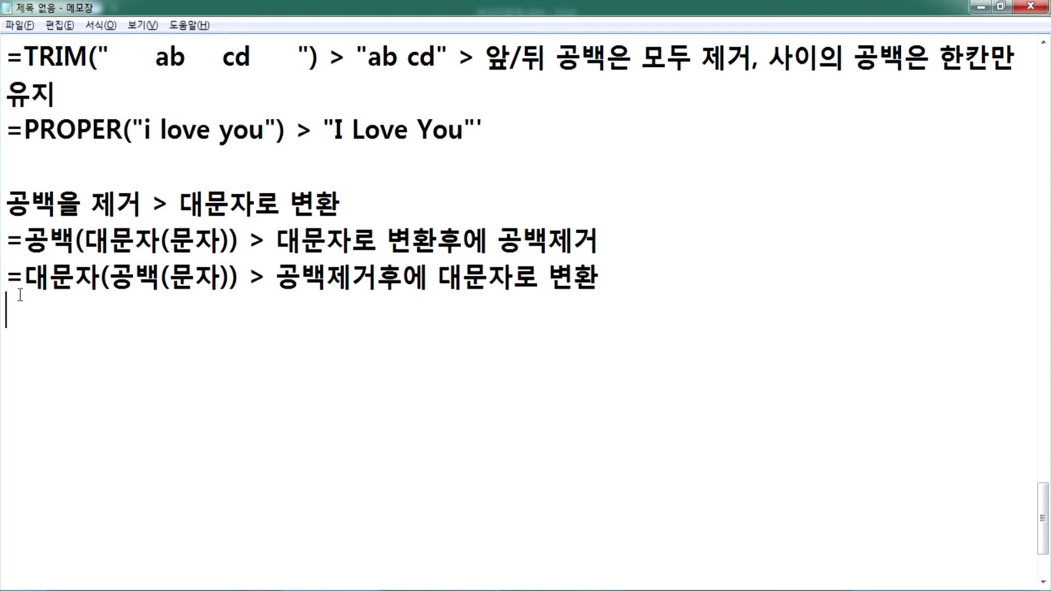
scroll(20, 295, "up", 2)
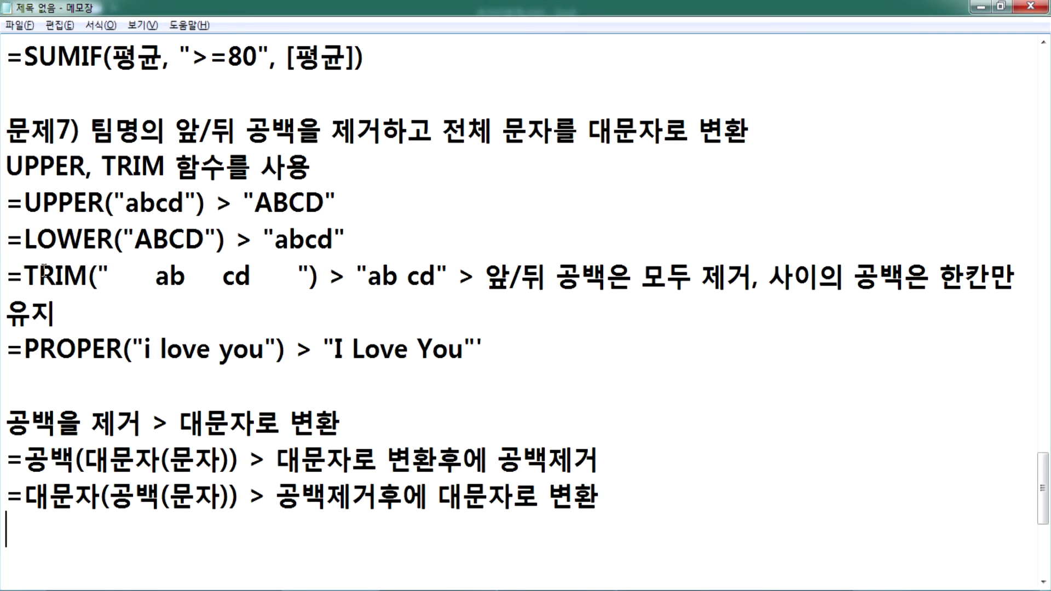
left_click_drag(245, 132, 384, 131)
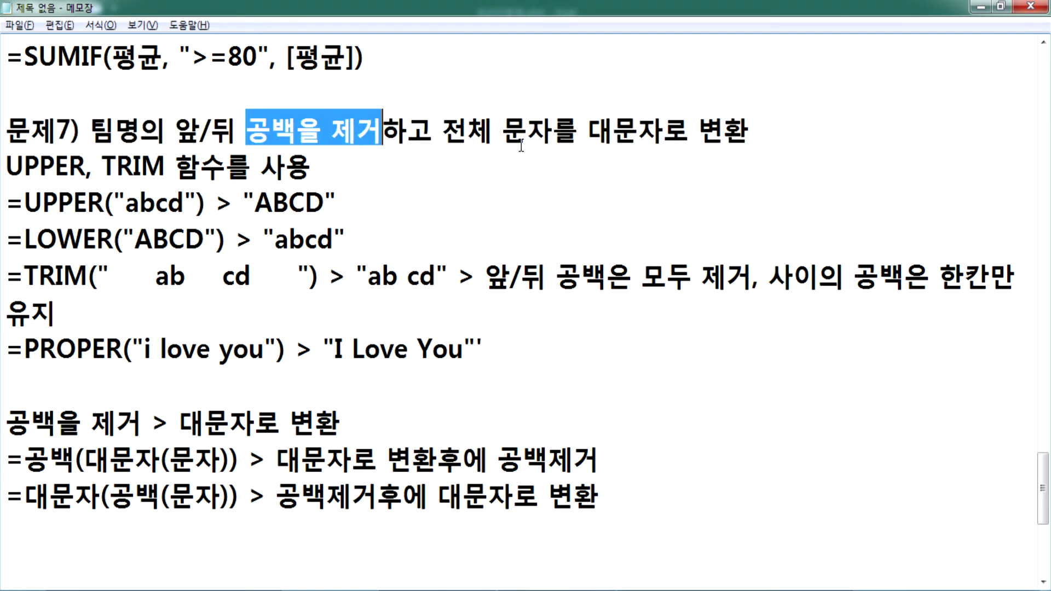
scroll(481, 148, "down", 2)
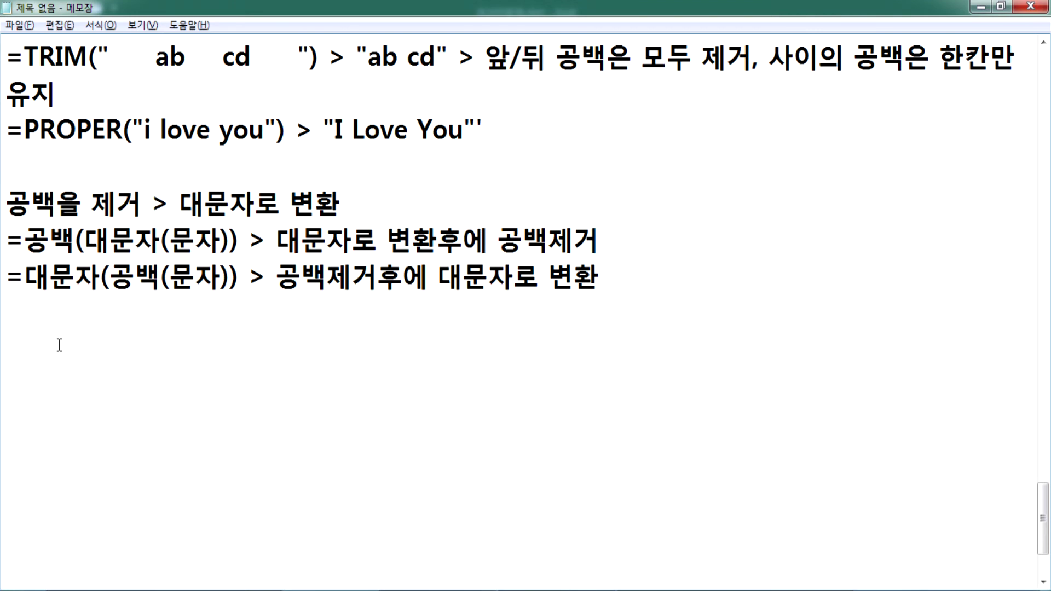
Step: Start the answer formula with "=TRIM(" below the nested outlines
type("=")
type("TRI,M")
key("BackSpace")
key("BackSpace")
type("M)(")
key("BackSpace")
key("BackSpace")
type(")(")
key("BackSpace")
key("BackSpace")
type("(")
Step: Insert "UPPER(" between the equals sign and TRIM in the answer formula
key("Left")
key("Left")
key("Left")
key("Left")
key("Left")
type("UPO")
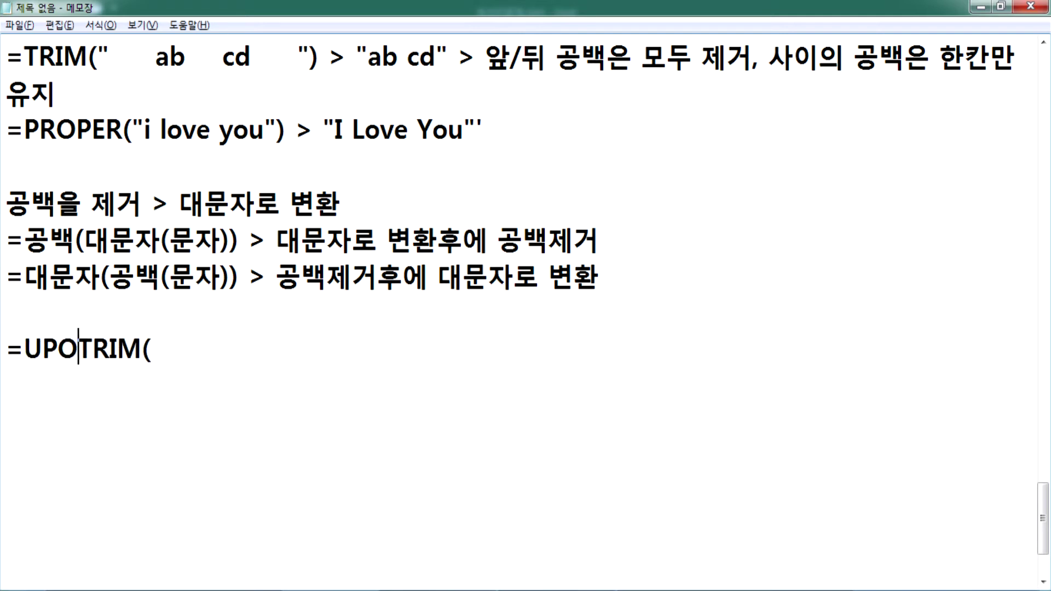
key("BackSpace")
type("PER(")
key("End")
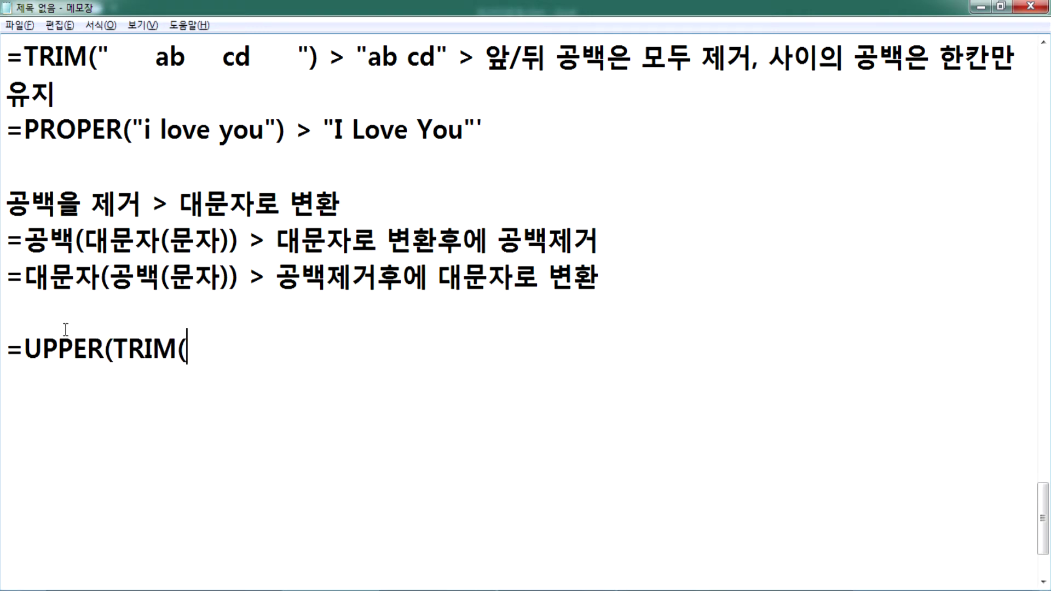
Step: Complete the answer formula as "=UPPER(TRIM(팀명))" and start a new line
scroll(11, 212, "up", 2)
scroll(11, 212, "down", 2)
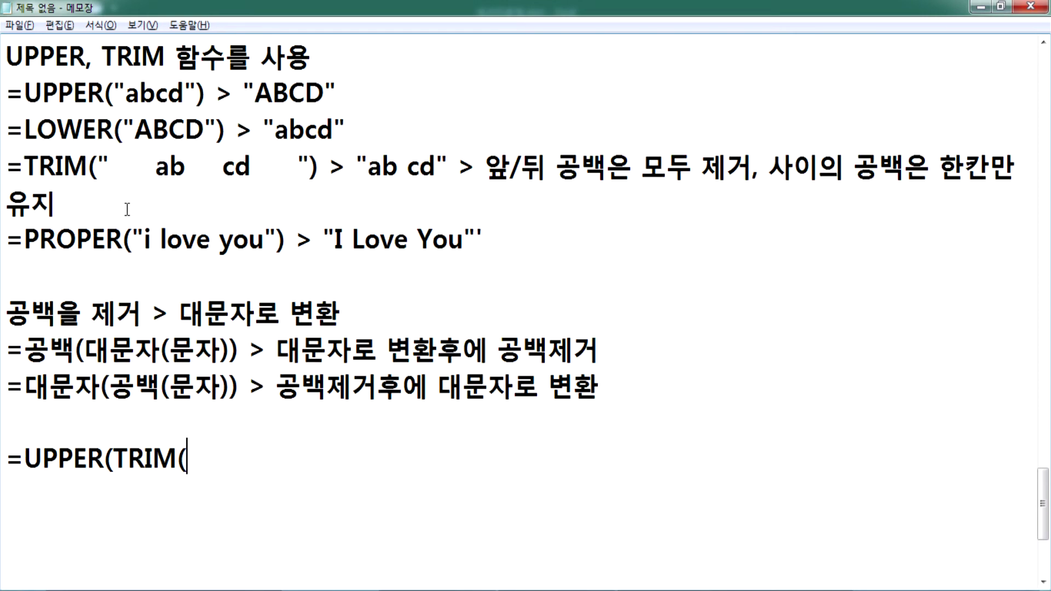
type("ㅌ팀명")
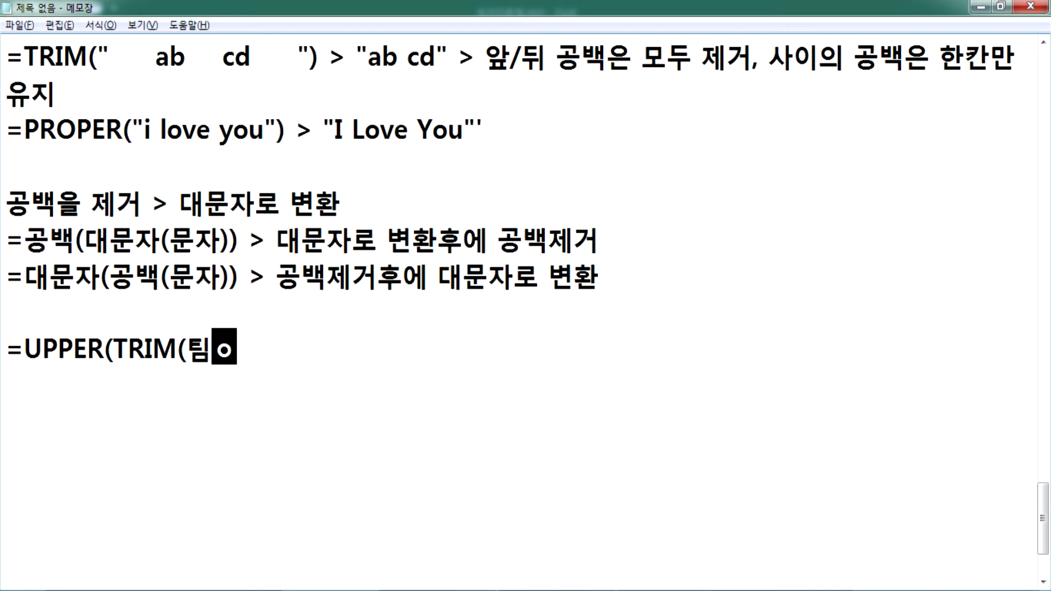
type("))")
key("Return")
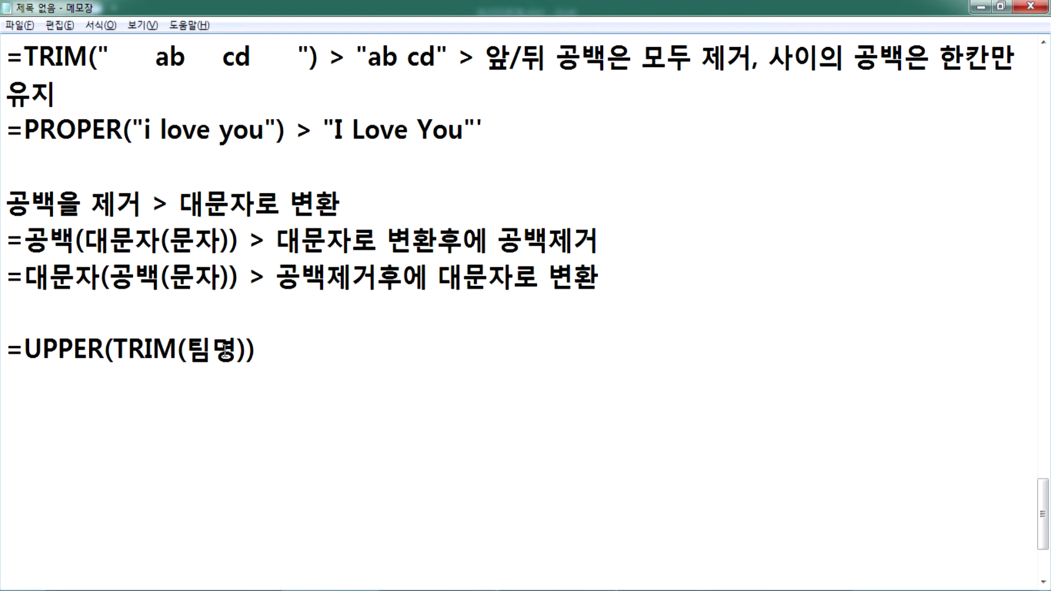
Step: Switch to the Excel workbook 섹션05문제.xlsm and write =UPPER(TRIM(B19)) in cell D19 of the 팀명2 column
key("alt+Tab")
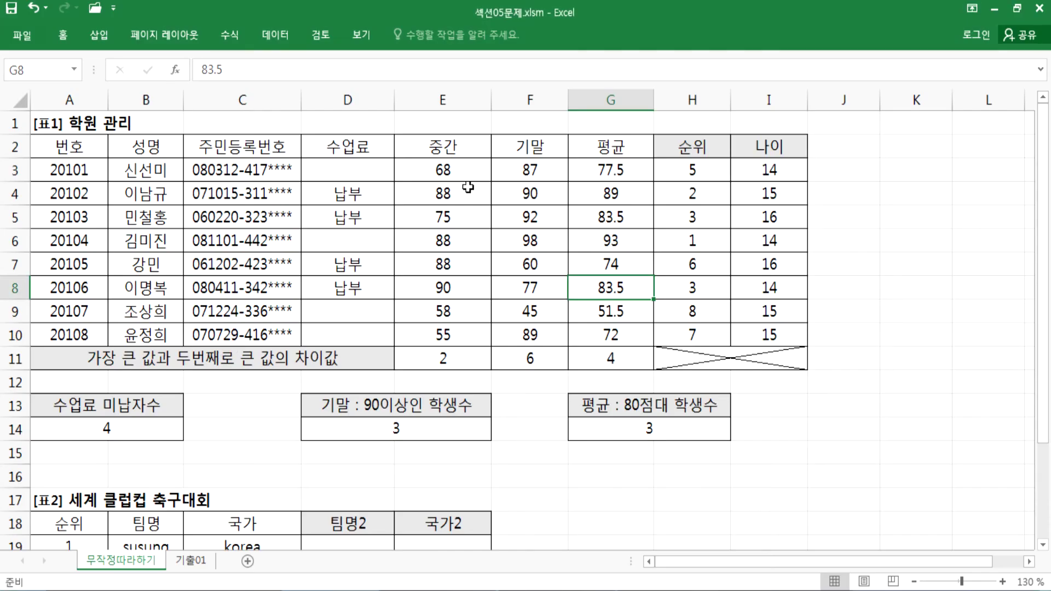
scroll(360, 429, "down", 4)
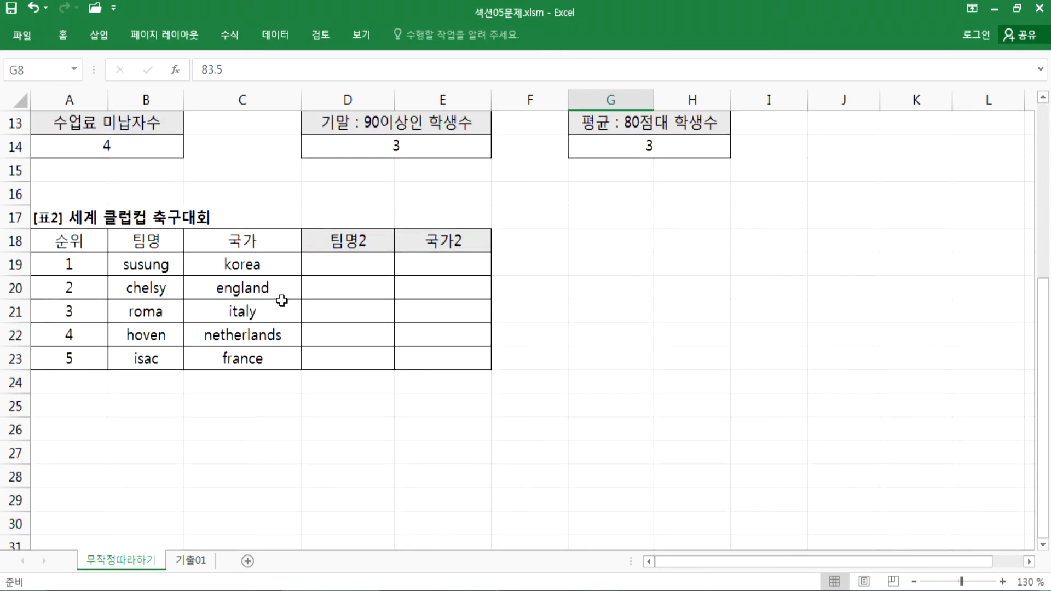
left_click(368, 262)
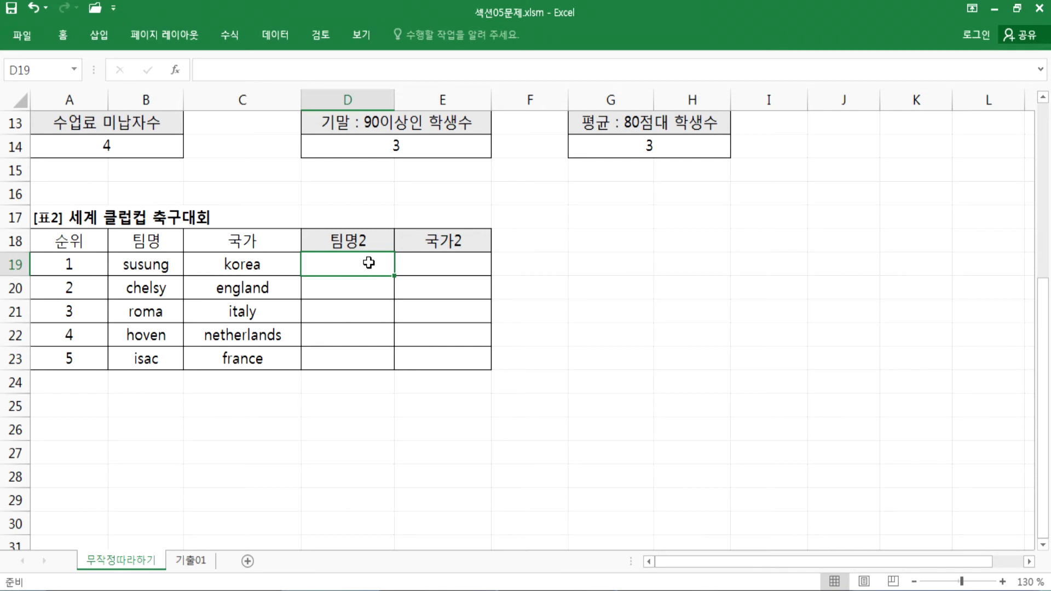
type("=")
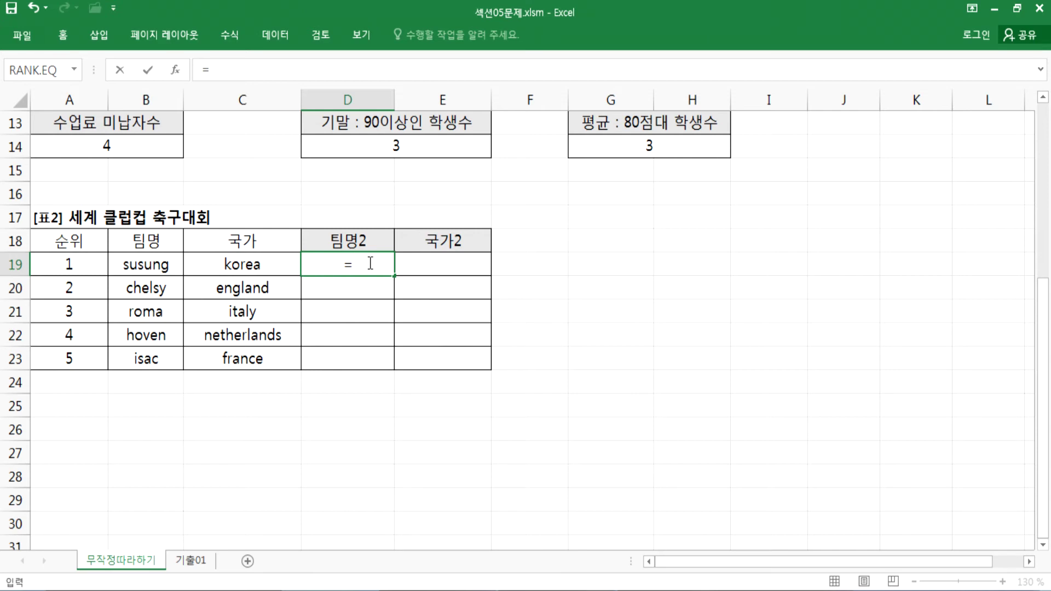
type("U")
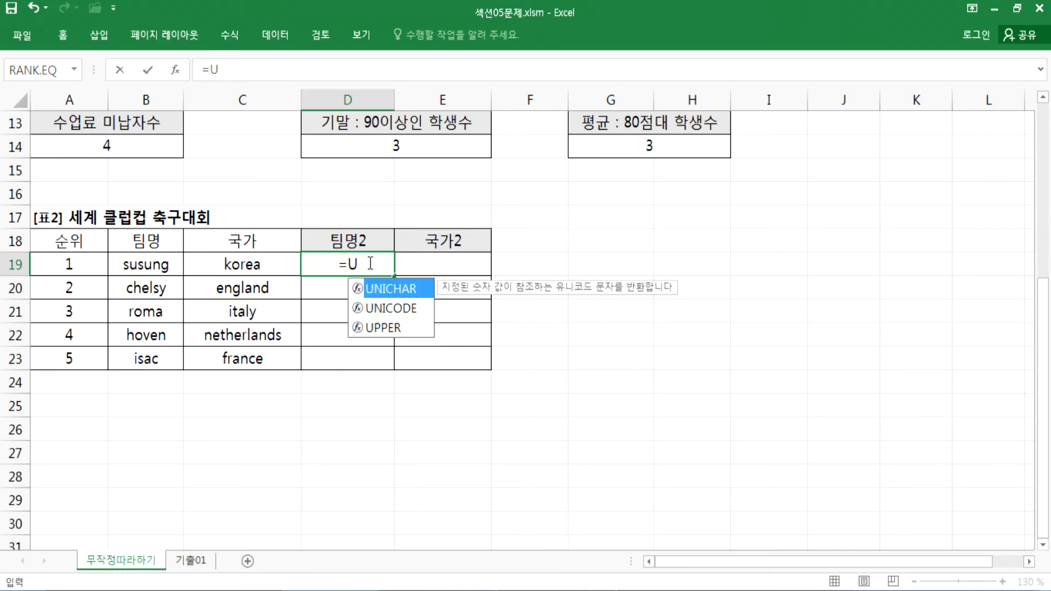
type("P")
key("Tab")
type("TRIM(")
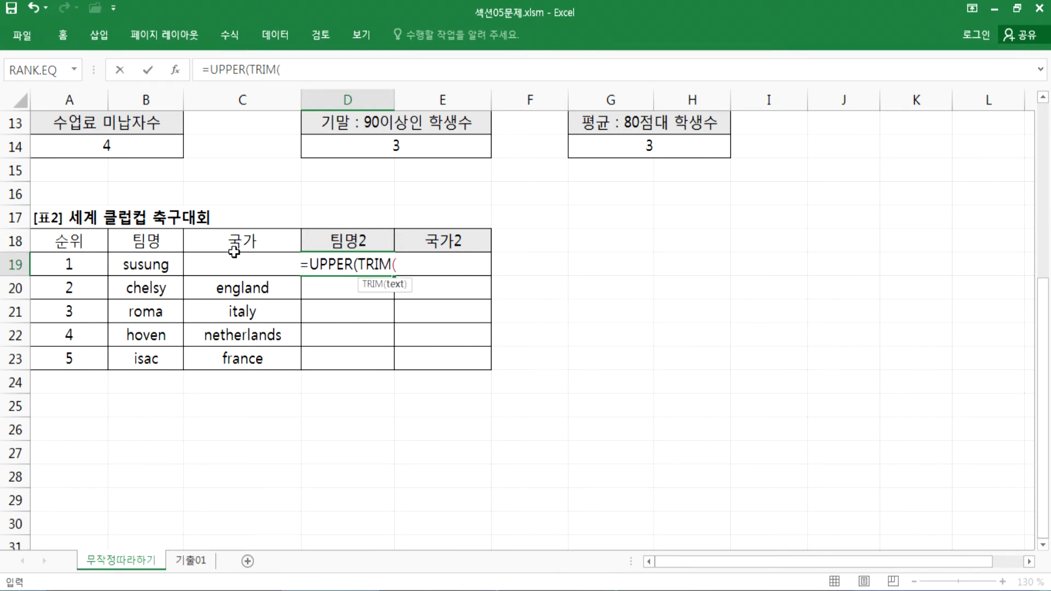
left_click(141, 258)
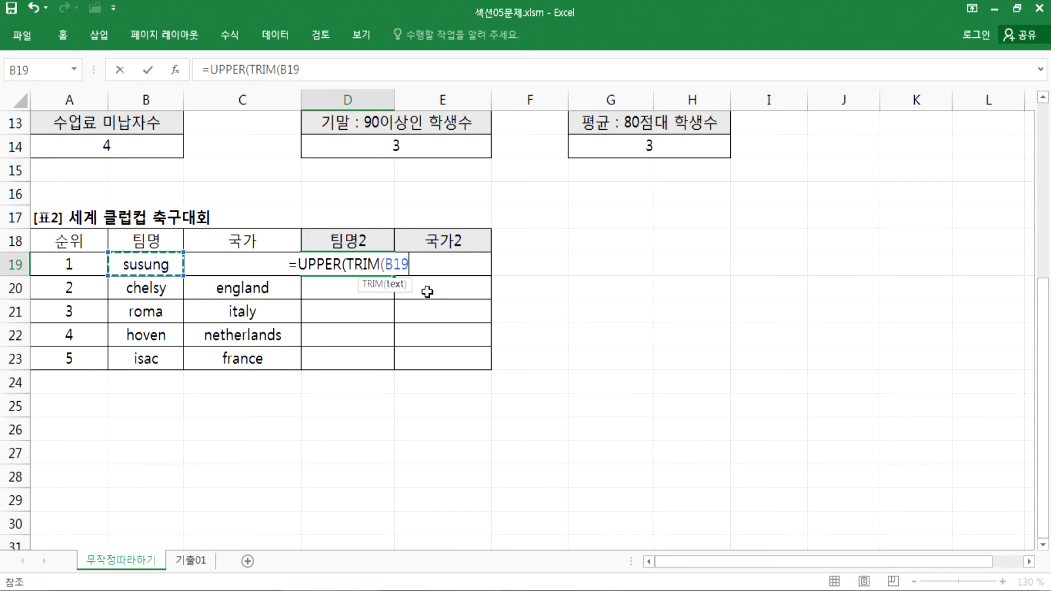
type("))")
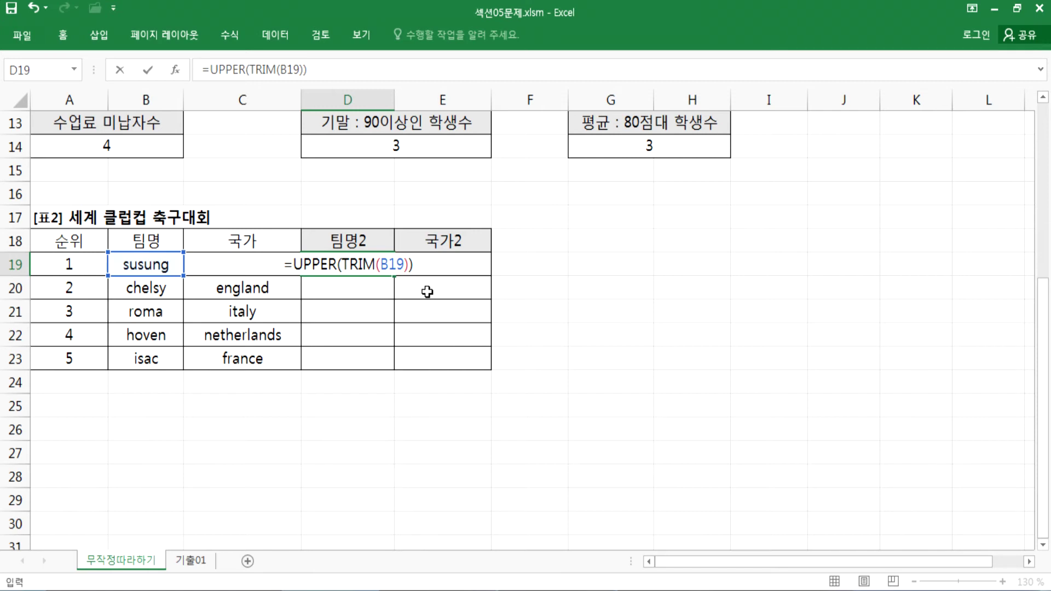
Step: Enter the D19 formula without its closing parentheses, accept the proposed correction, and check the resulting formula
key("BackSpace")
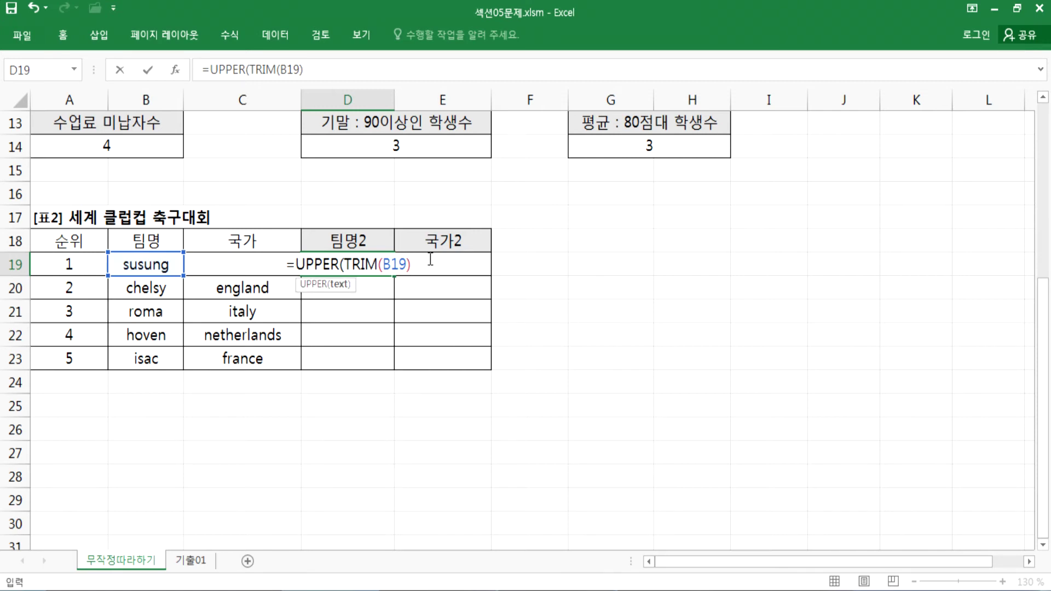
left_click_drag(340, 263, 392, 268)
left_click(411, 267)
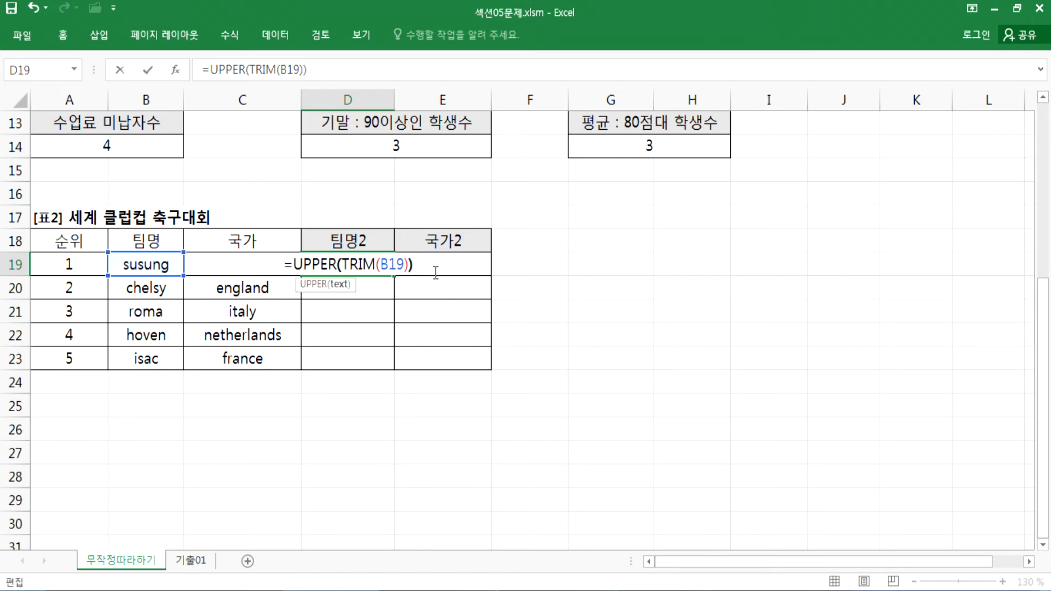
key("BackSpace")
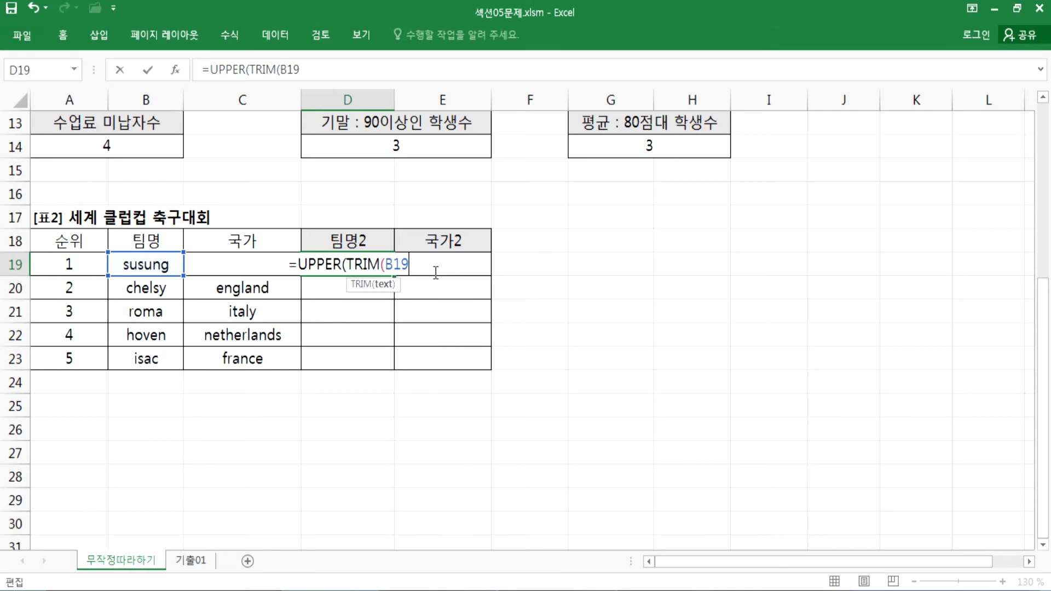
key("Return")
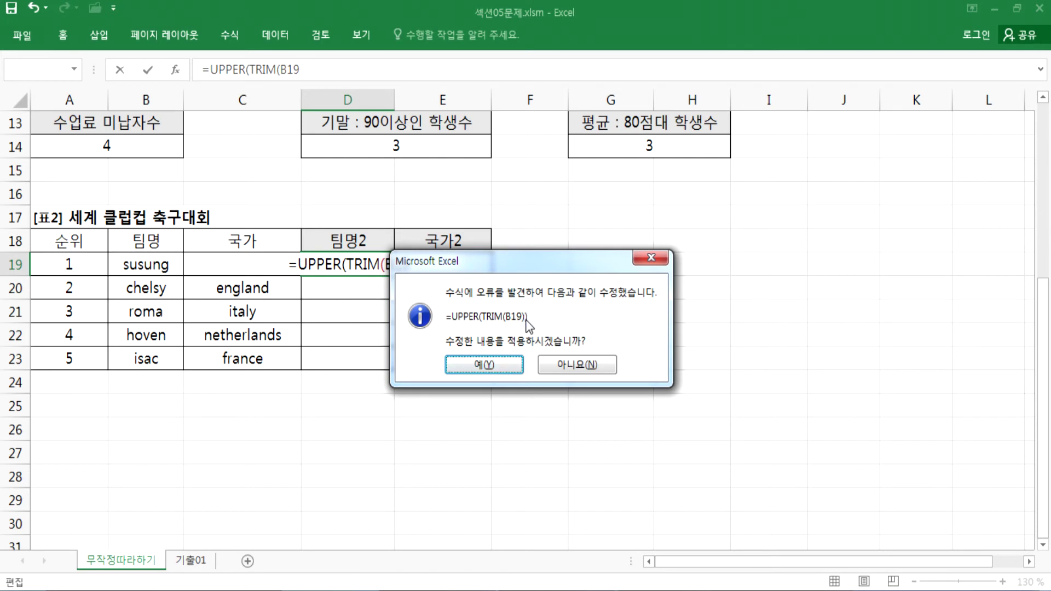
key("Return")
key("Up")
key("F2")
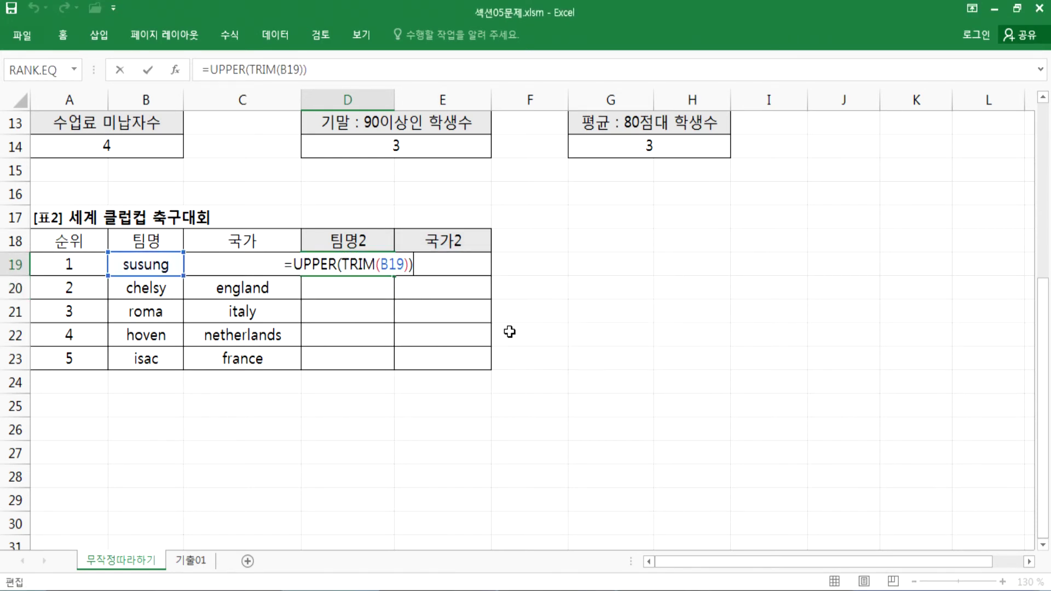
key("Escape")
Step: Try left and right alignment on B19:C23 to compare the spacing of the 팀명 and 국가 values, and restore centred alignment
left_click_drag(140, 264, 216, 359)
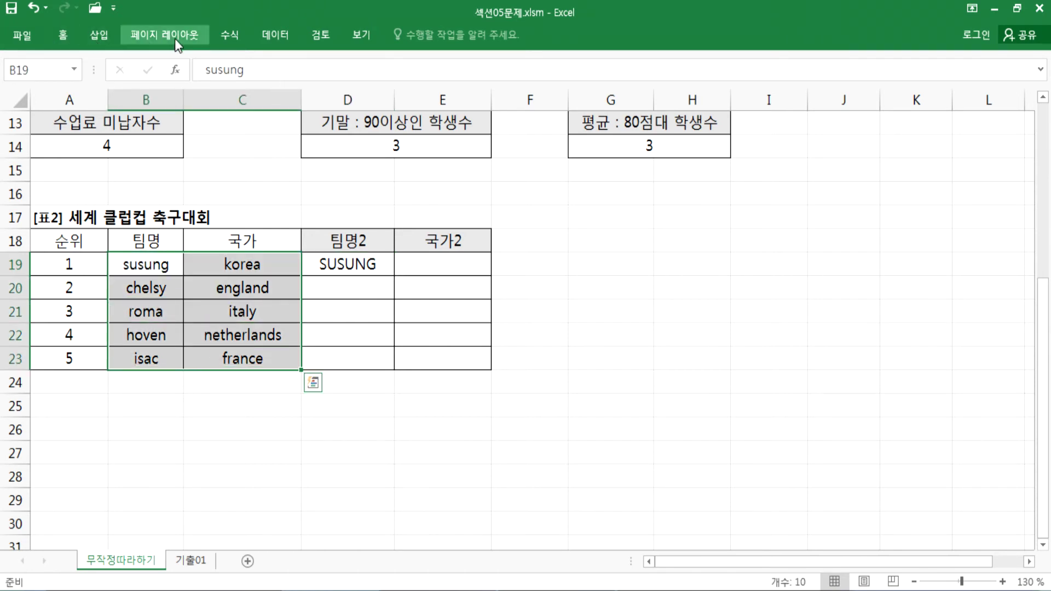
double_click(70, 37)
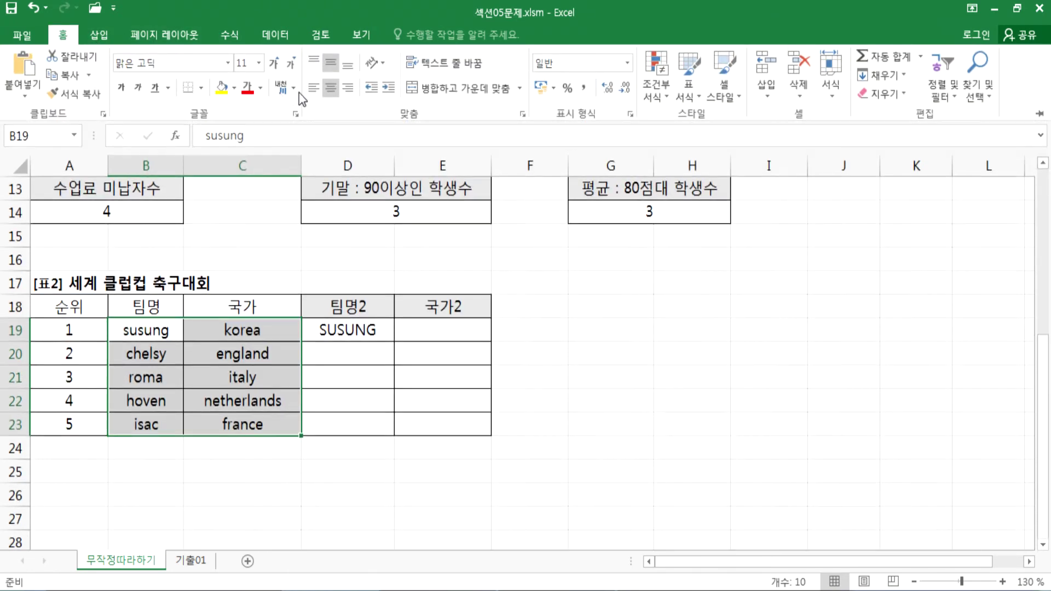
left_click(313, 88)
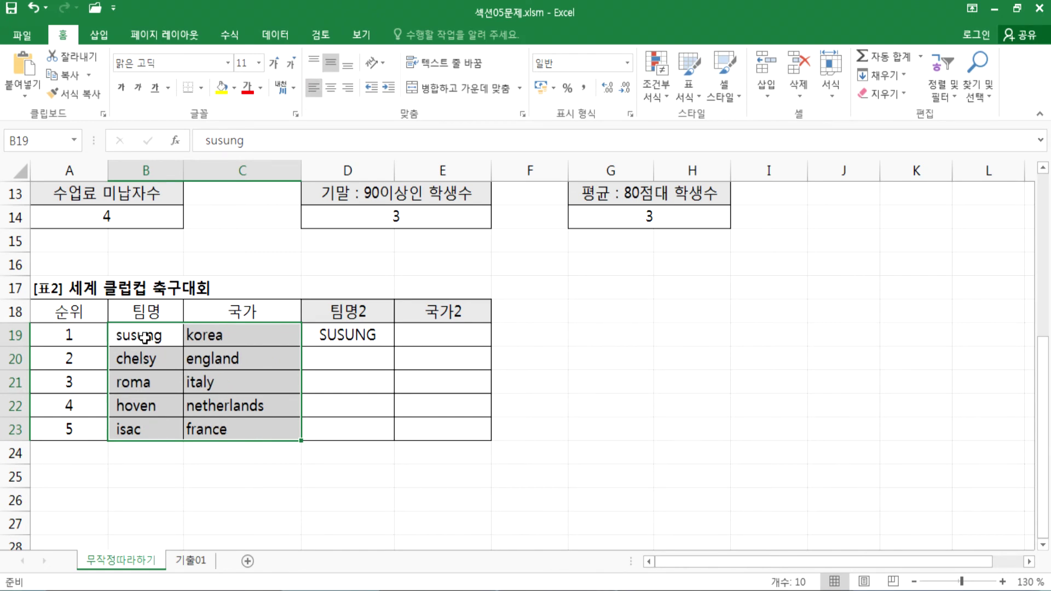
left_click_drag(186, 337, 195, 426)
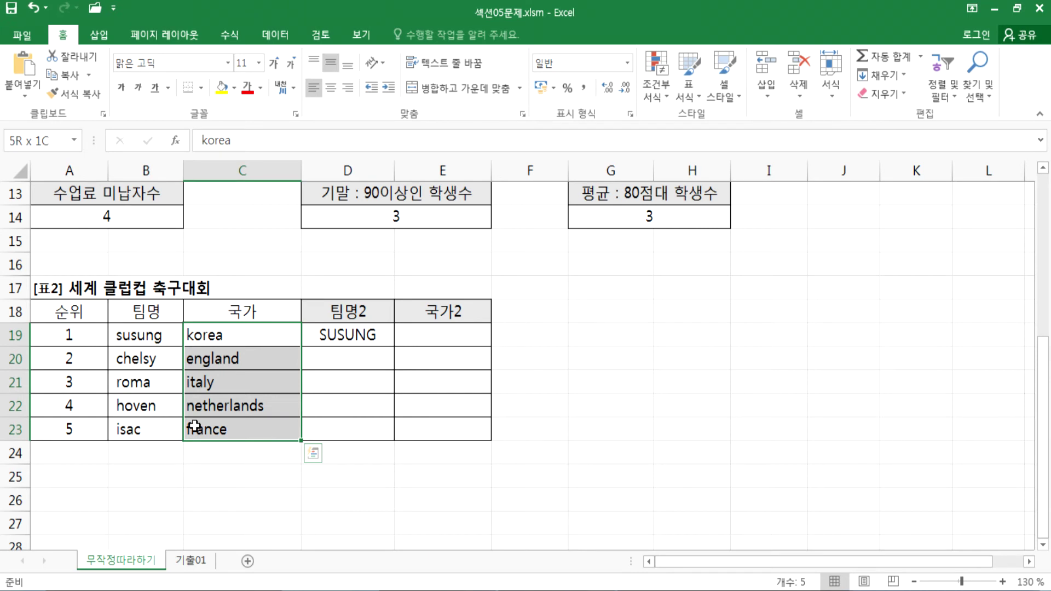
left_click_drag(143, 336, 137, 430)
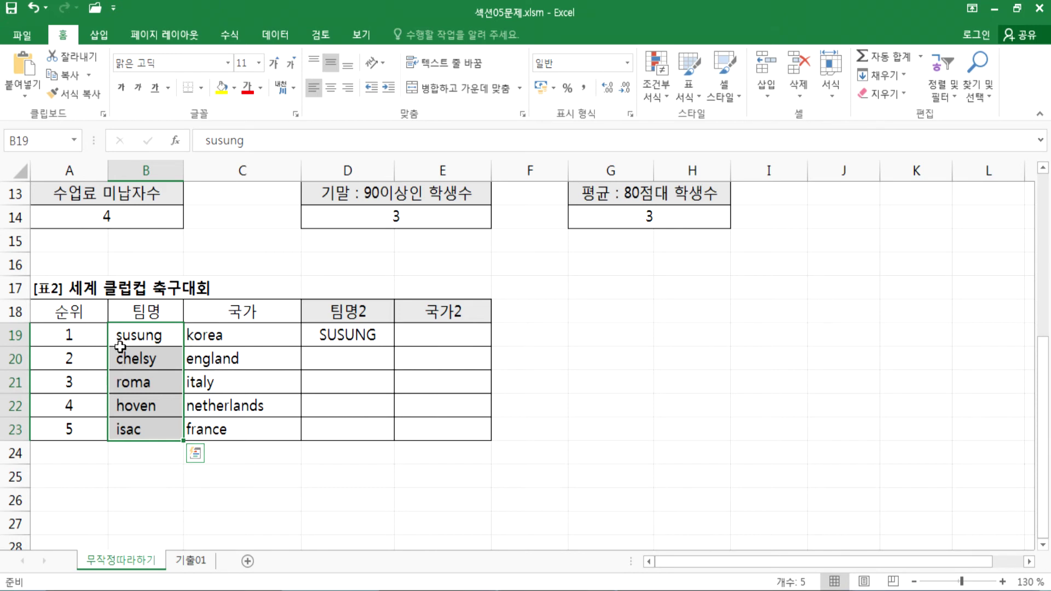
left_click_drag(120, 336, 246, 430)
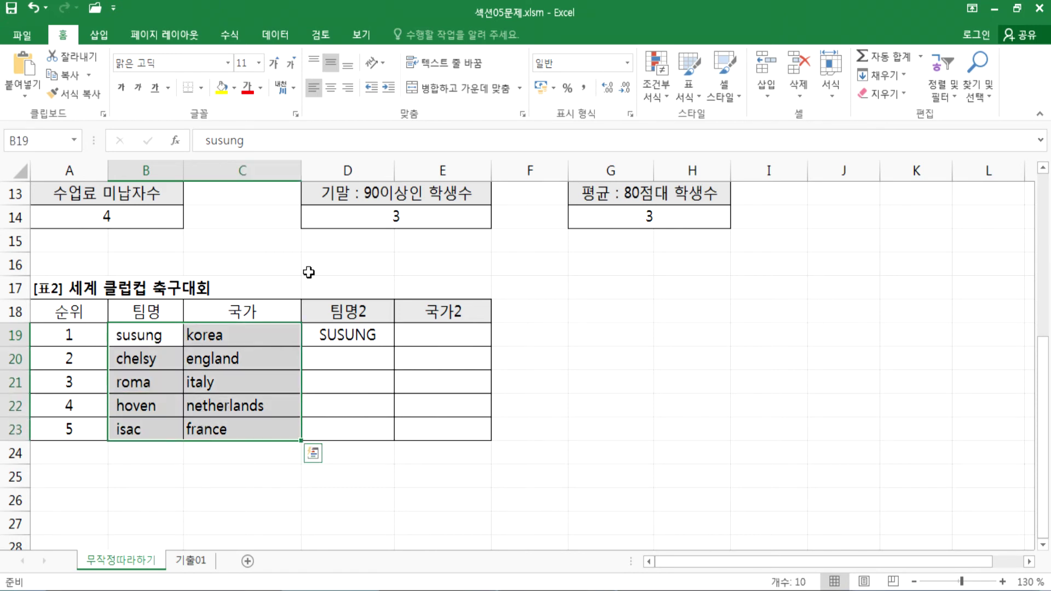
left_click(345, 91)
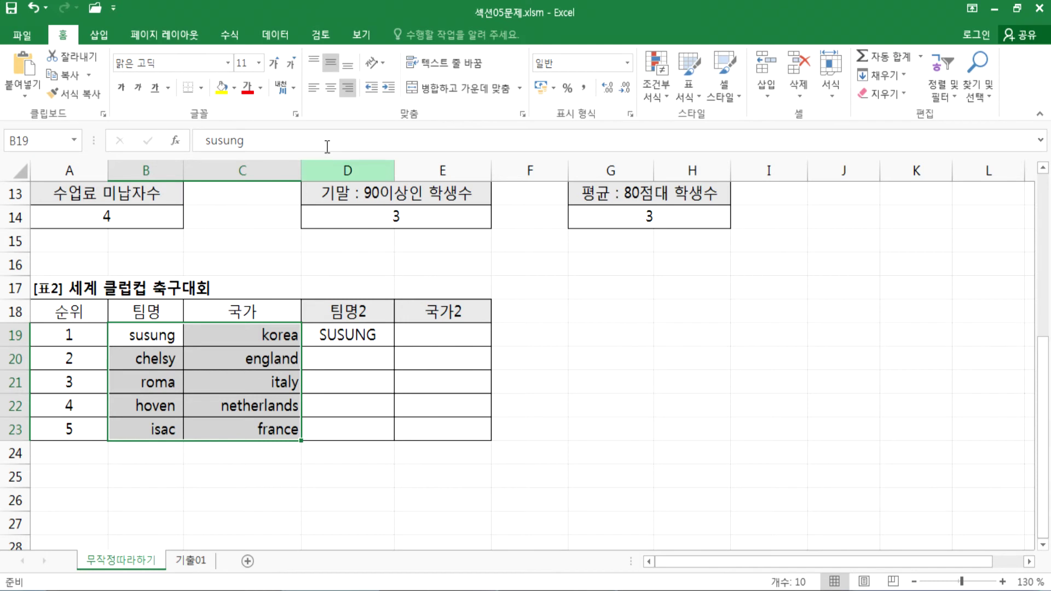
left_click(330, 88)
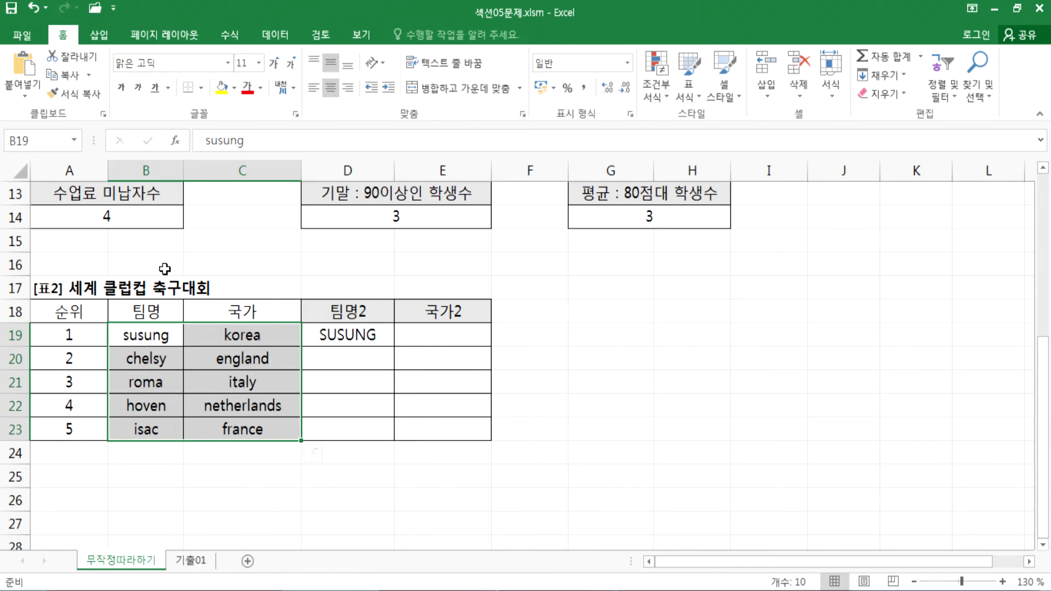
Step: Examine the spaces before and after the team name in B19, and return to its formula cell D19
double_click(140, 343)
key("shift+Right")
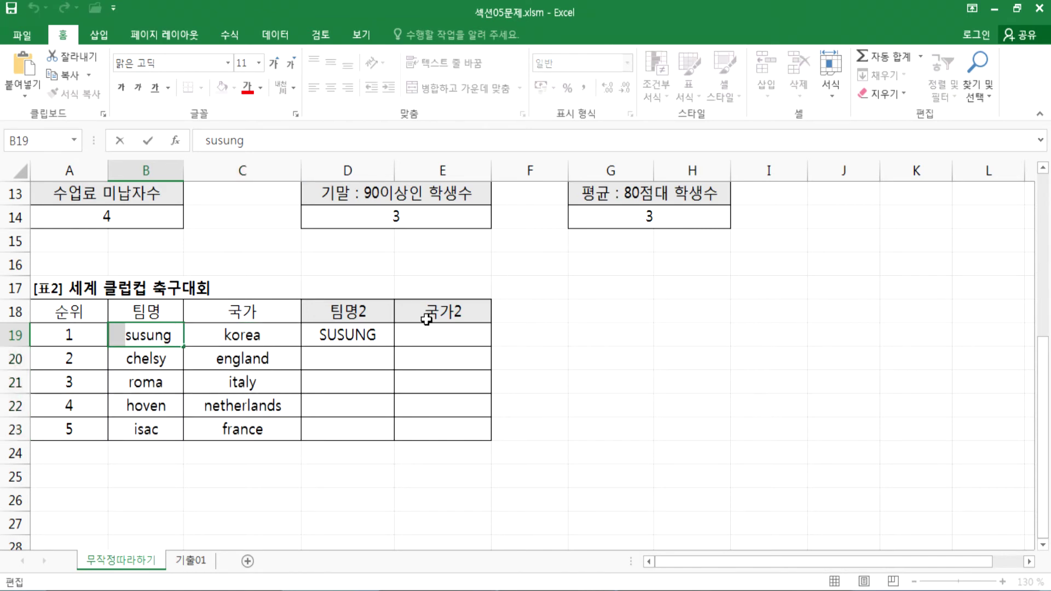
key("Right")
key("Right")
key("Right")
key("Right")
key("Right")
key("Right")
key("Right")
key("Right")
key("Return")
key("Up")
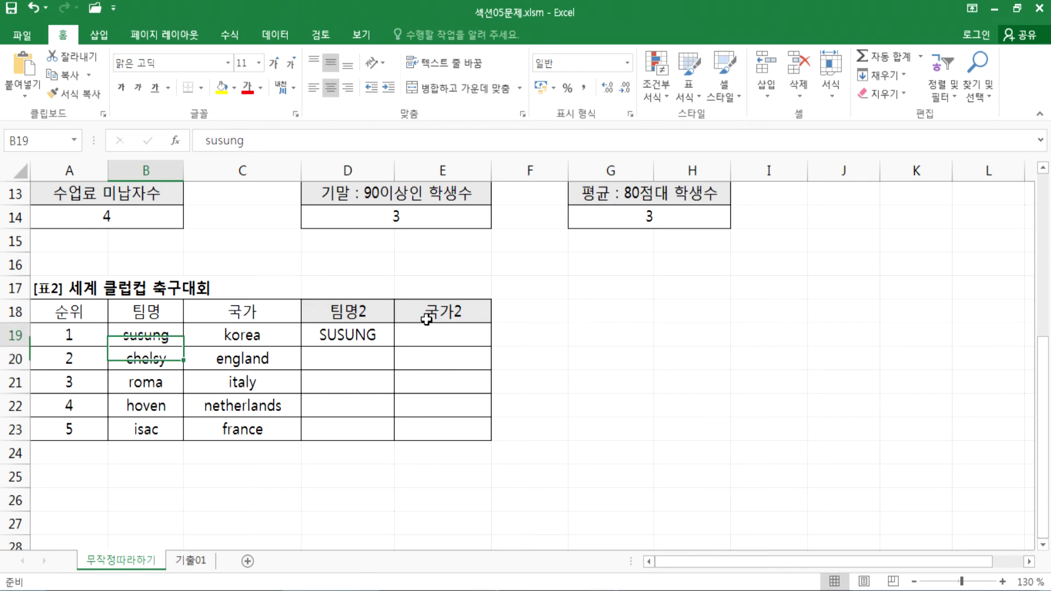
key("Right")
key("Right")
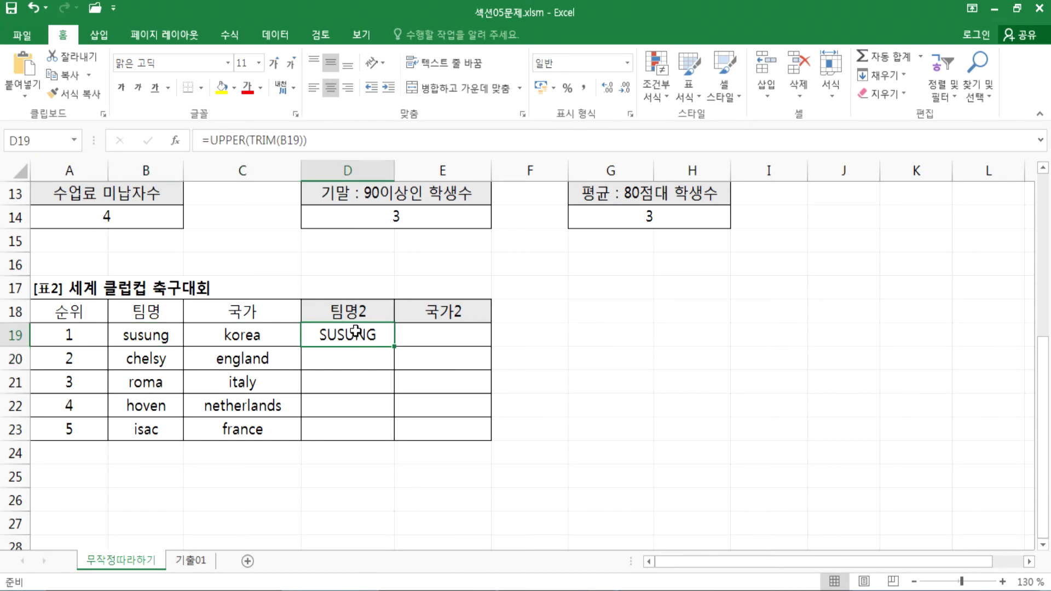
Step: Try left and right alignment on cell D19 to check the trimmed team name for spaces, and restore centred alignment
left_click_drag(353, 345, 330, 432)
left_click(328, 332)
left_click(313, 88)
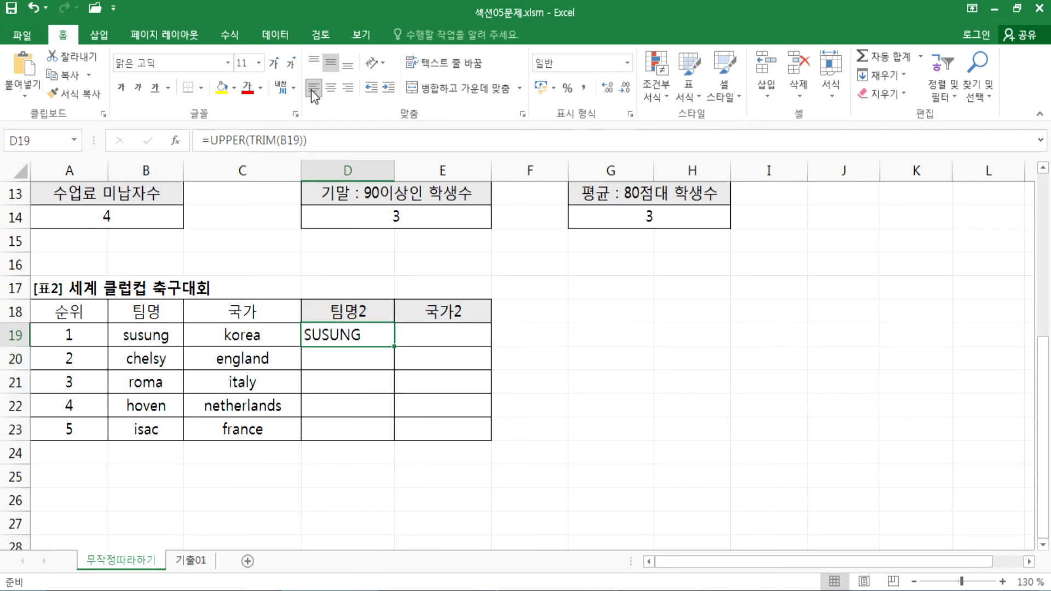
left_click(347, 89)
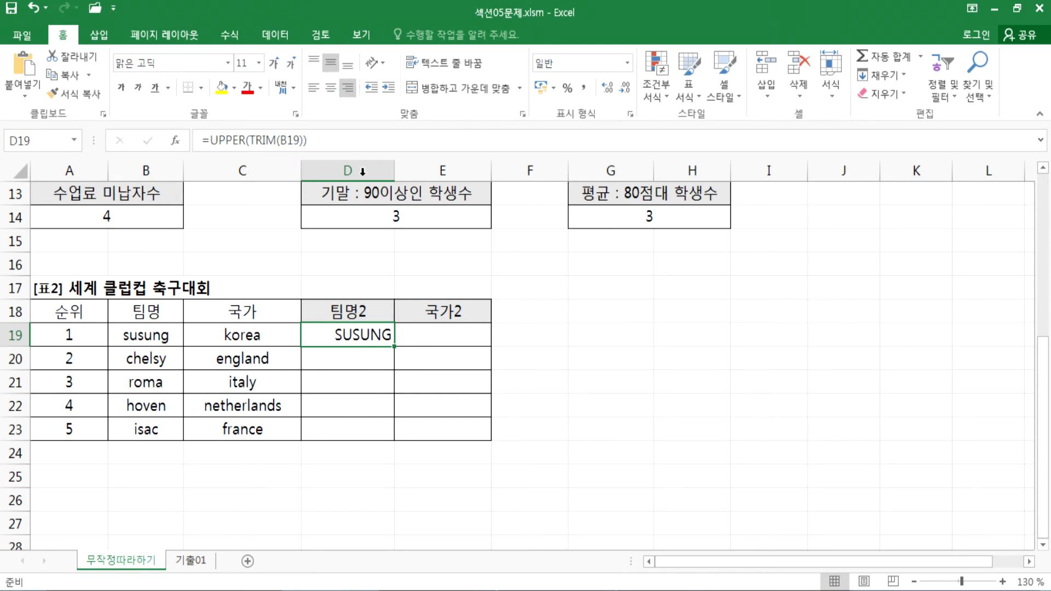
left_click(330, 88)
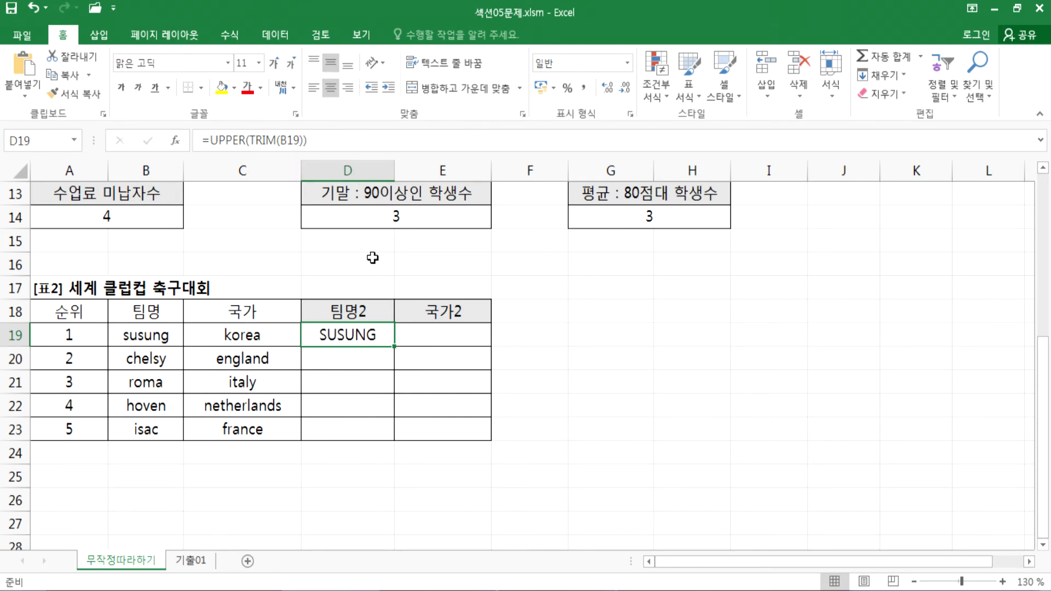
Step: Consult the PROPER notes in Notepad, write =PROPER(C19) in cell E19 of the 국가2 column, and check the resulting formula
left_click(434, 335)
key("alt+Tab")
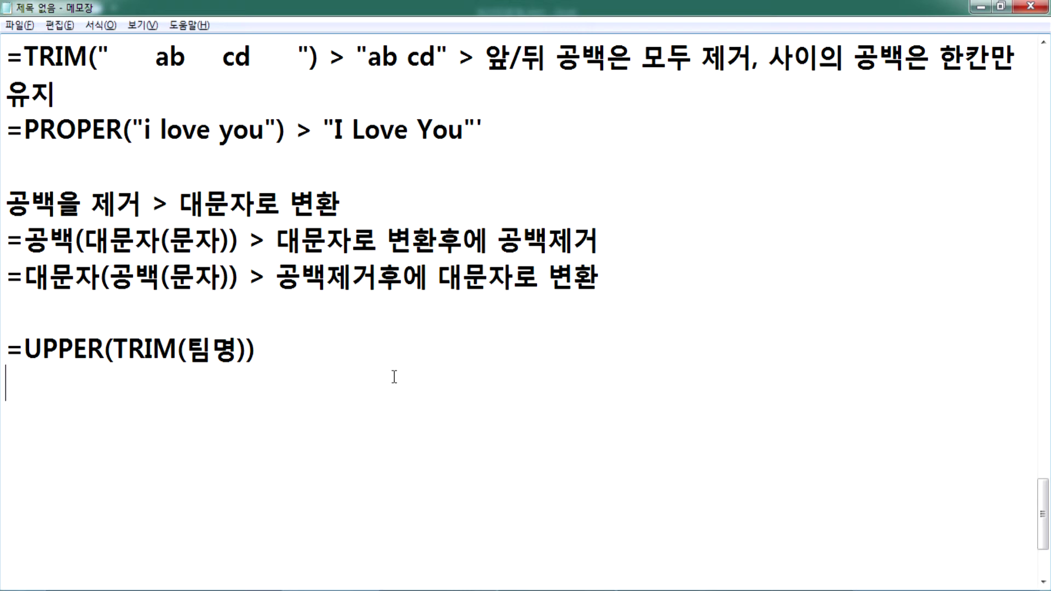
key("alt+Tab")
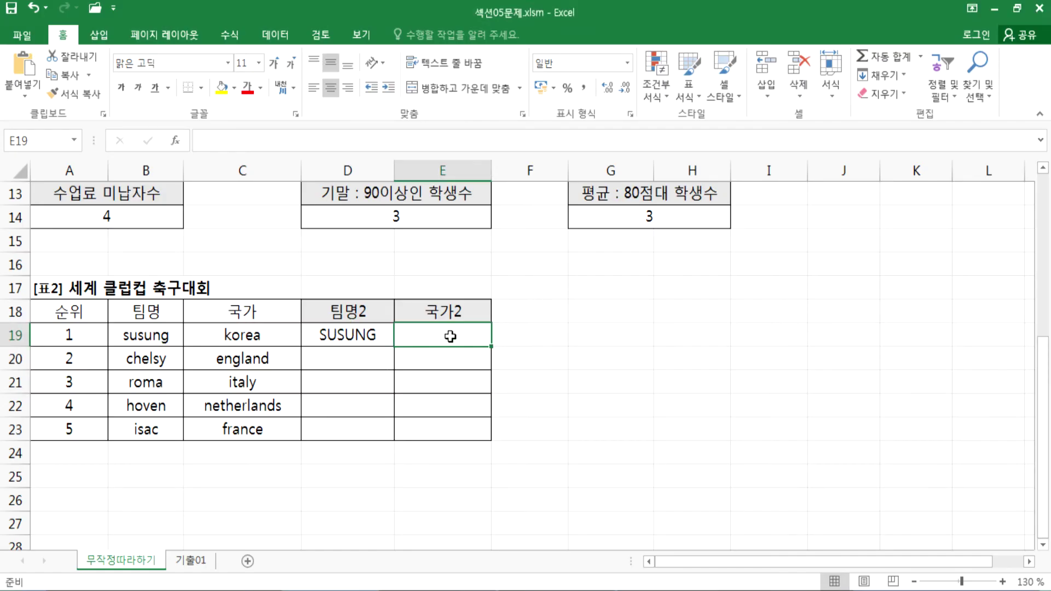
type("=")
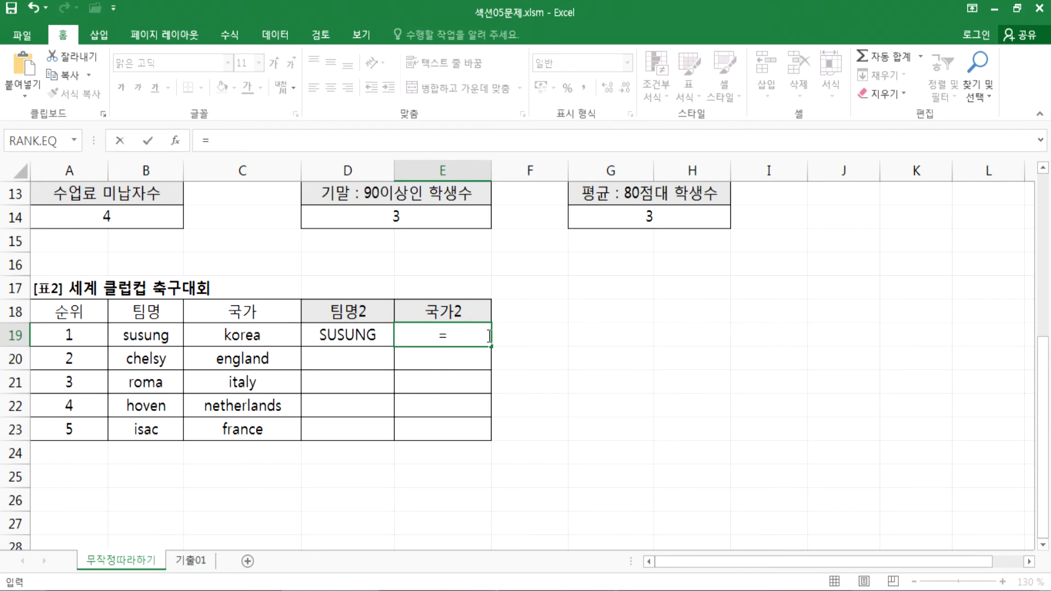
type("PRO")
key("Down")
key("Down")
key("Tab")
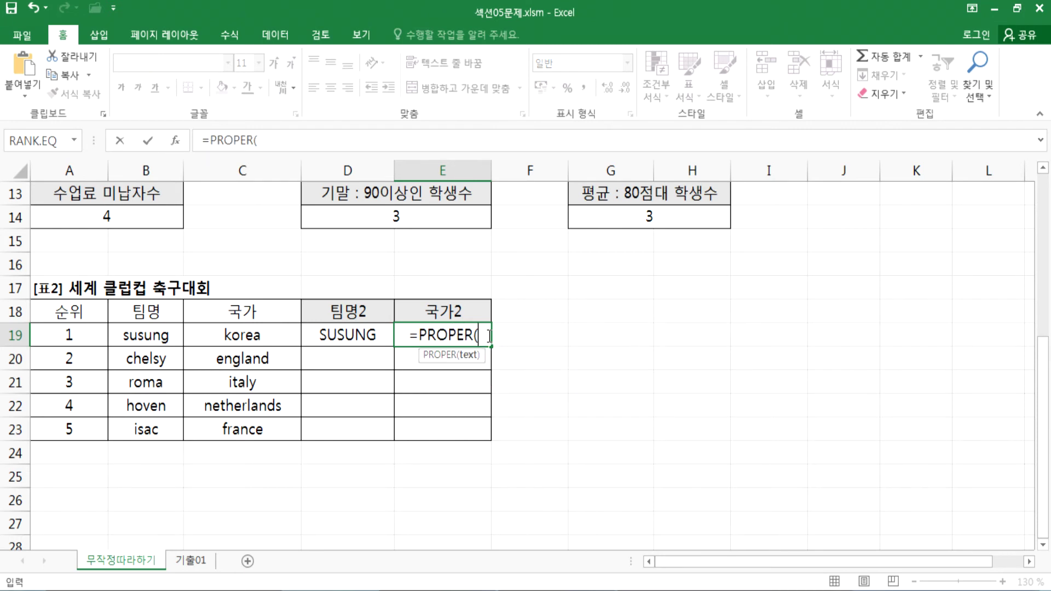
left_click(271, 335)
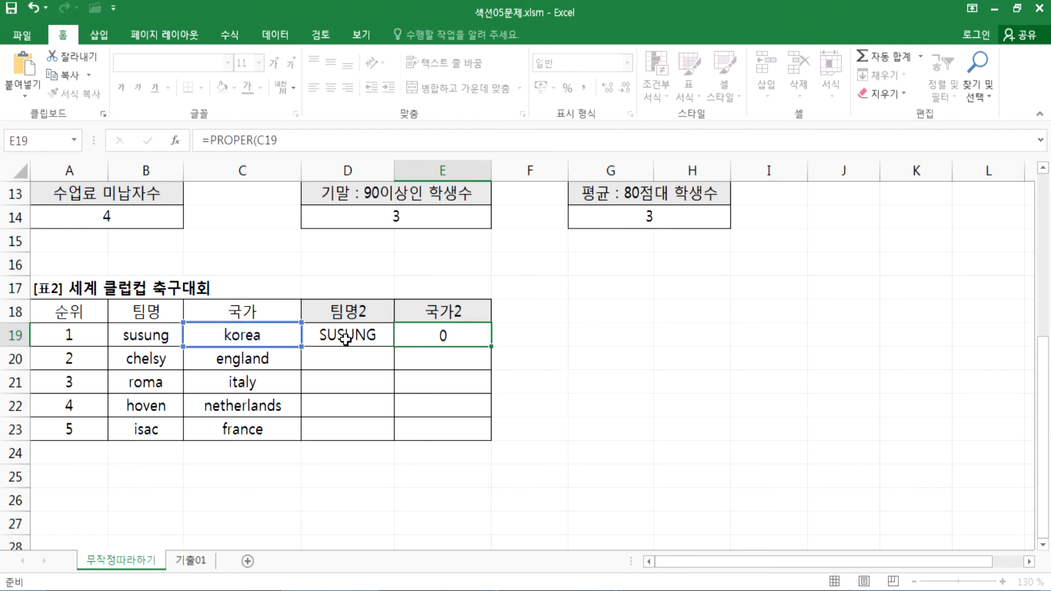
key("Return")
left_click(440, 334)
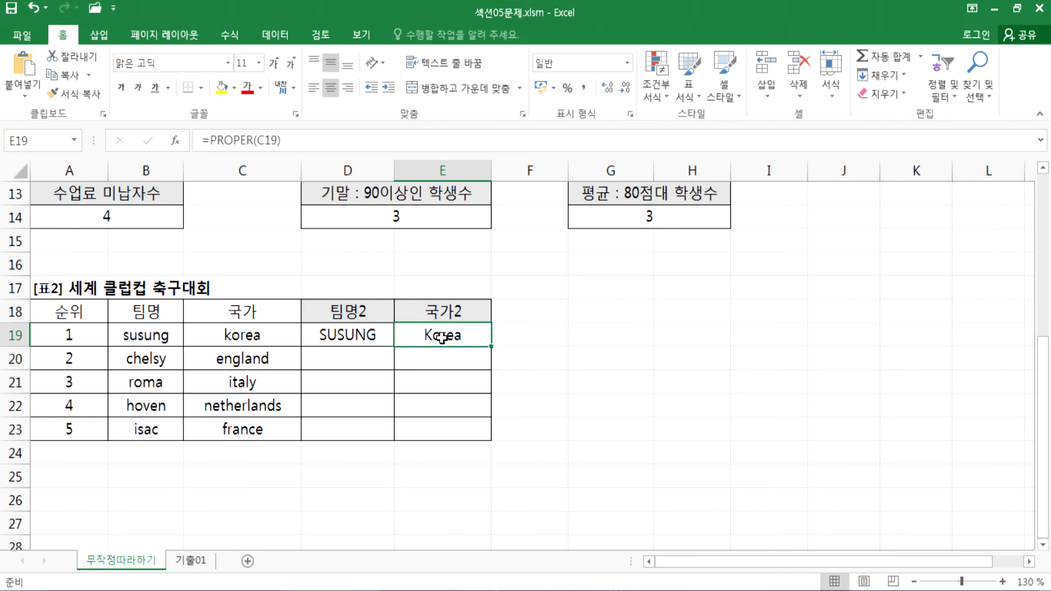
key("alt+Tab")
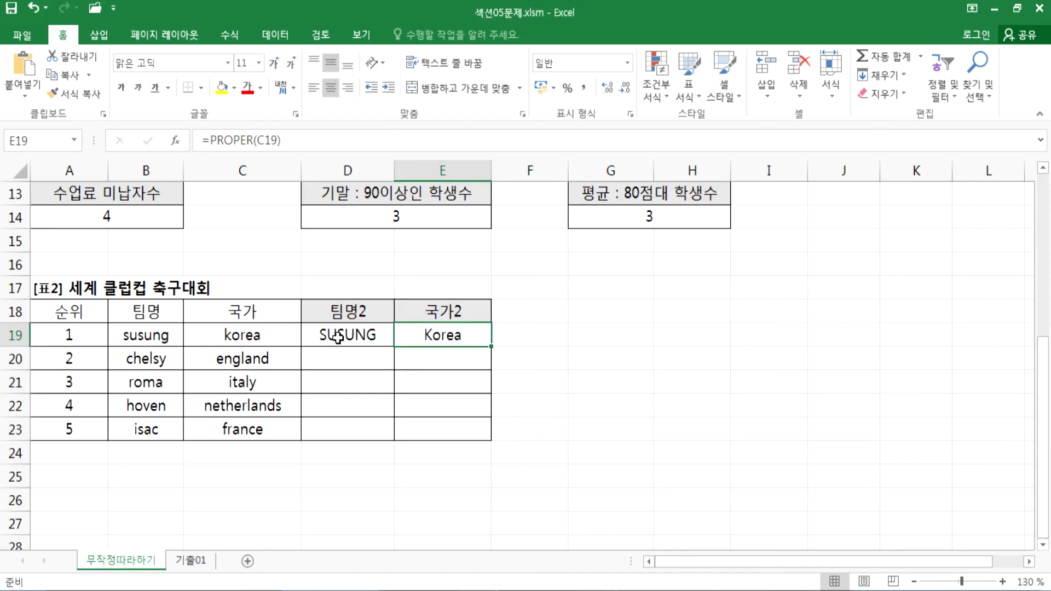
Step: Try filling the 팀명2 and 국가2 formulas in D19:E19 down together to row 23, and undo the fill
left_click_drag(350, 335, 434, 338)
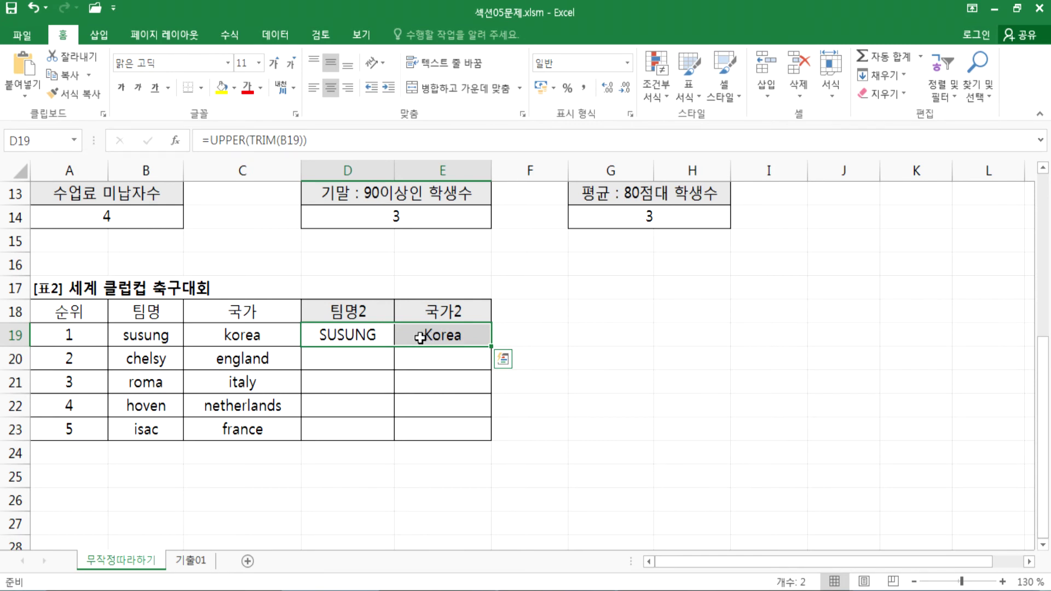
left_click(364, 334)
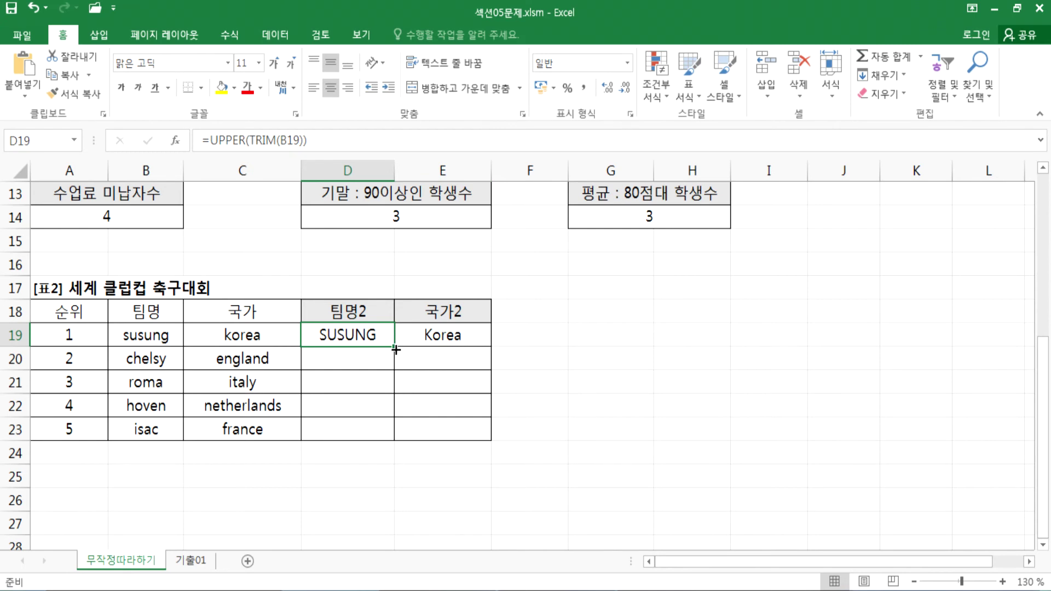
left_click(428, 333)
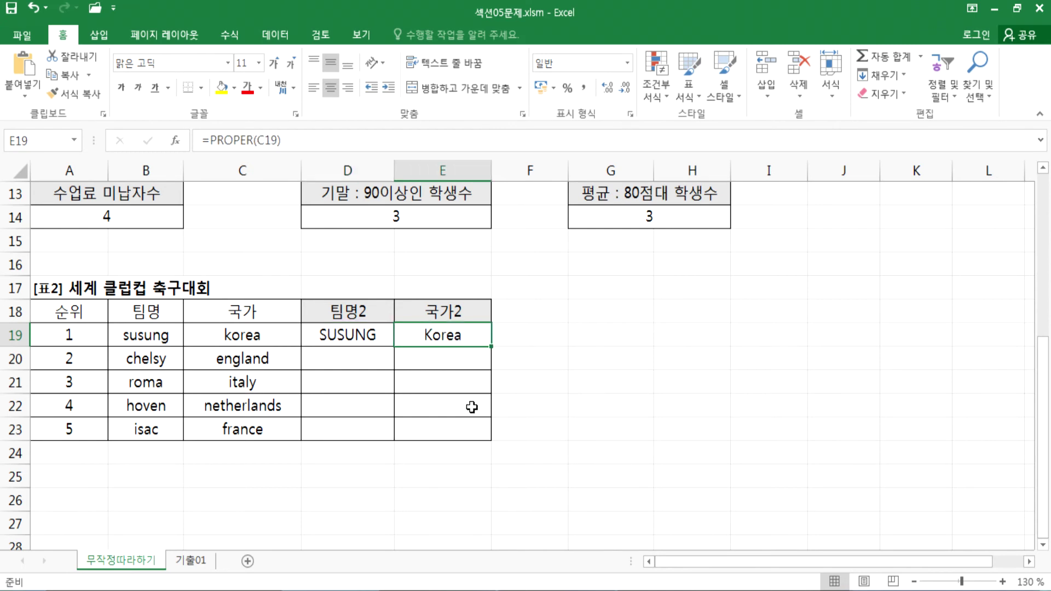
left_click_drag(335, 332, 418, 333)
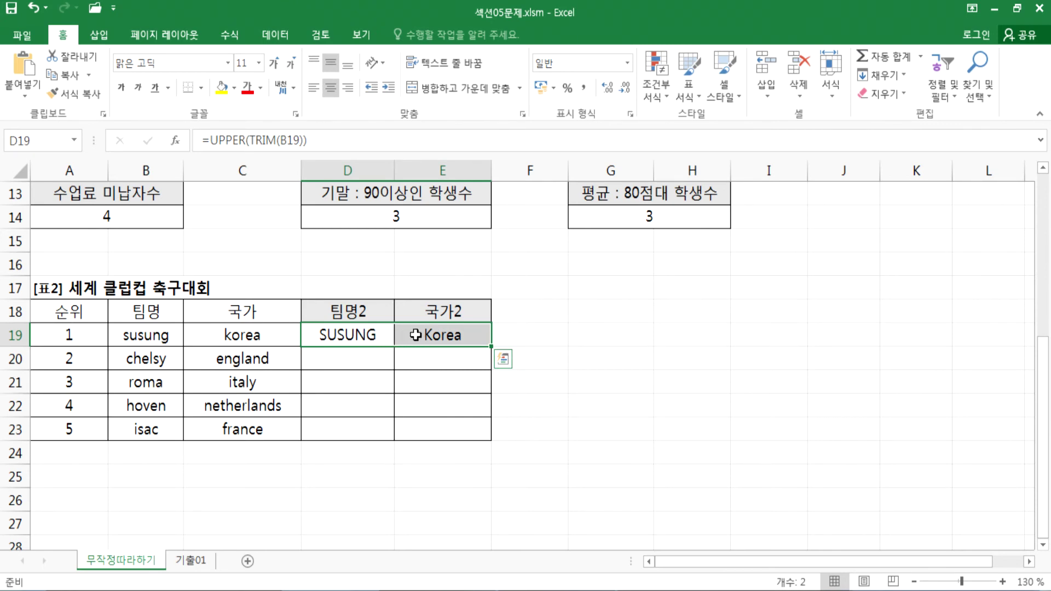
double_click(492, 347)
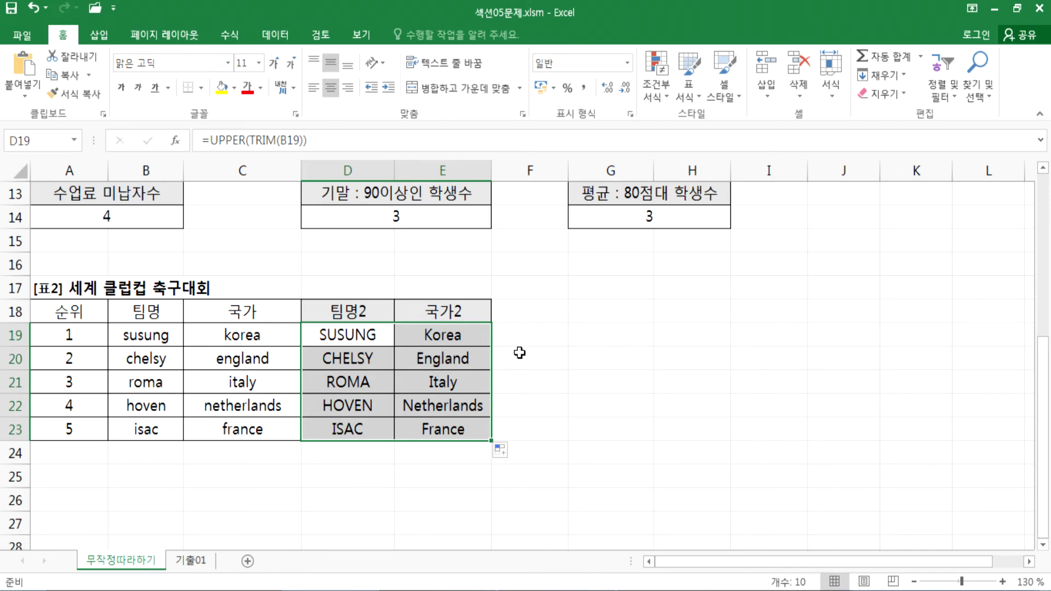
key("ctrl+z")
Step: Refill the 순위 formula of 표1 from H3 down to H10
scroll(518, 372, "up", 4)
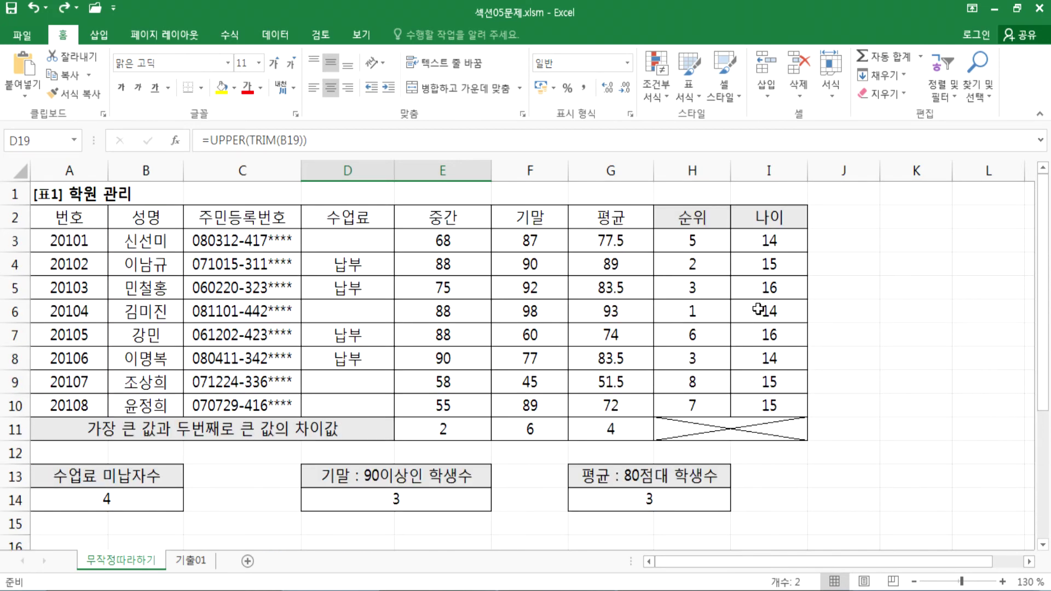
left_click(691, 241)
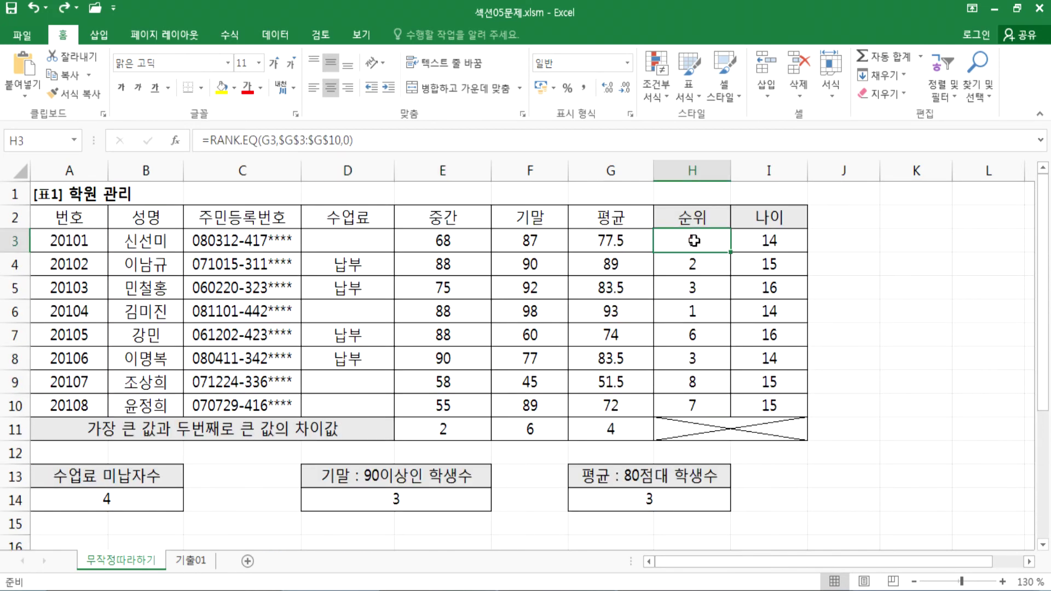
double_click(732, 252)
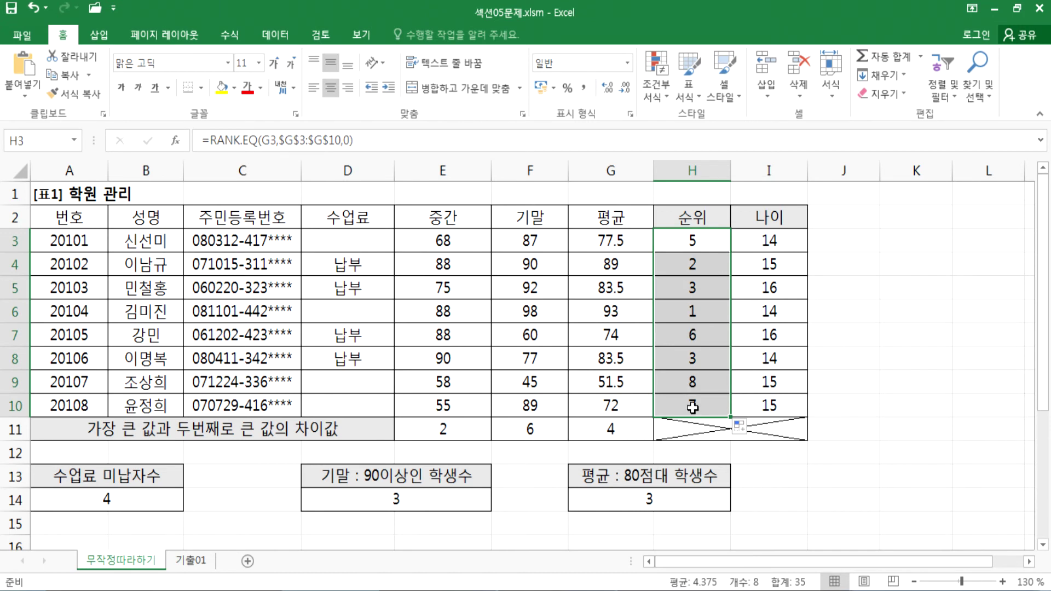
Step: Clear the 나이 values in I4:I10 and try to autofill the I3 formula down the column
left_click(761, 410)
left_click_drag(775, 262, 773, 411)
key("Delete")
left_click(773, 241)
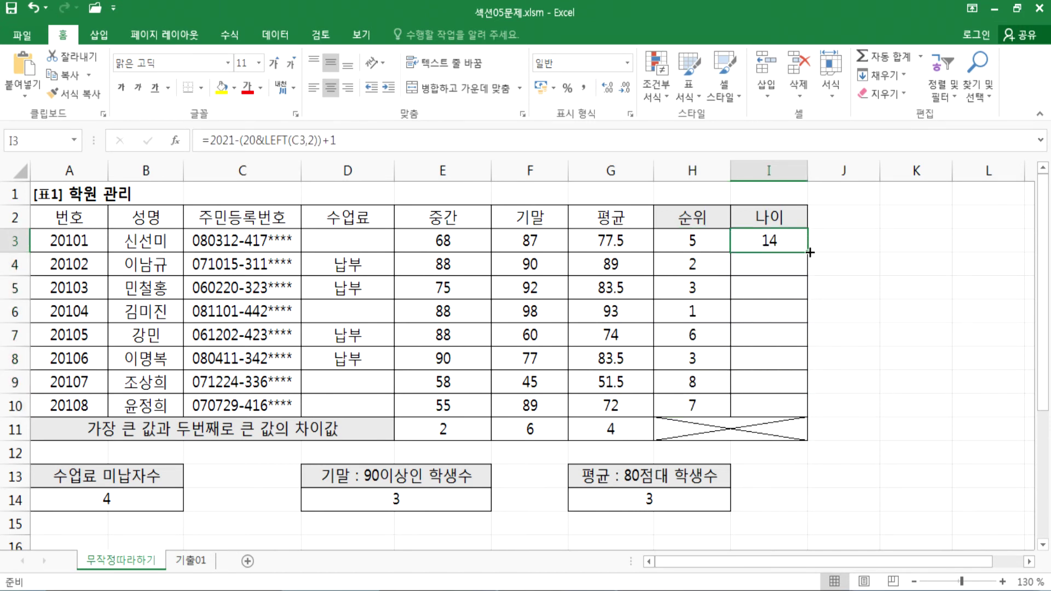
double_click(810, 253)
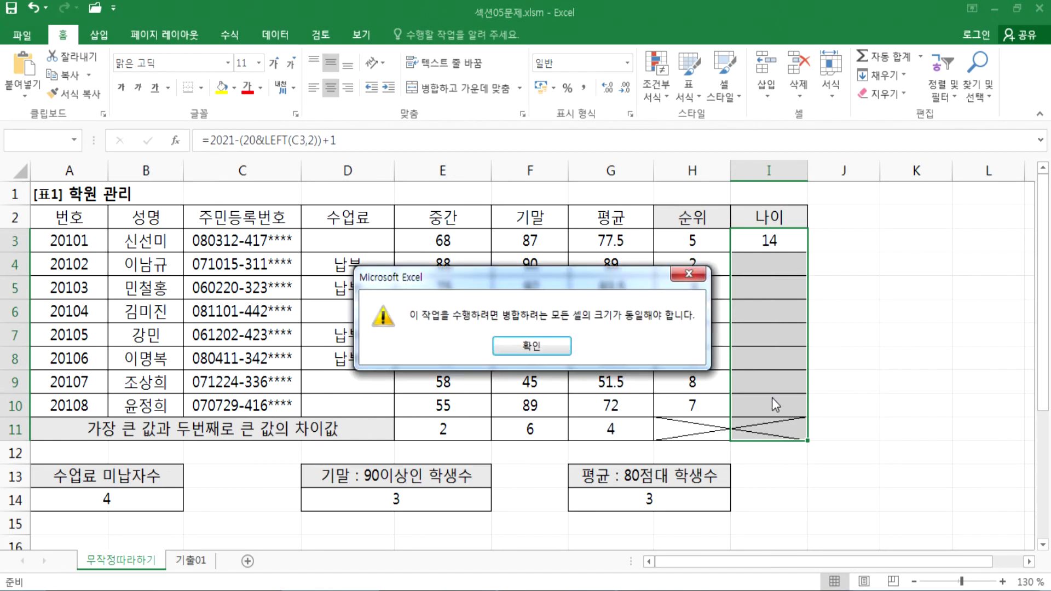
key("Return")
Step: Check the merged cell H11:I11 below the 나이 column and retry the autofill from I3
left_click(752, 429)
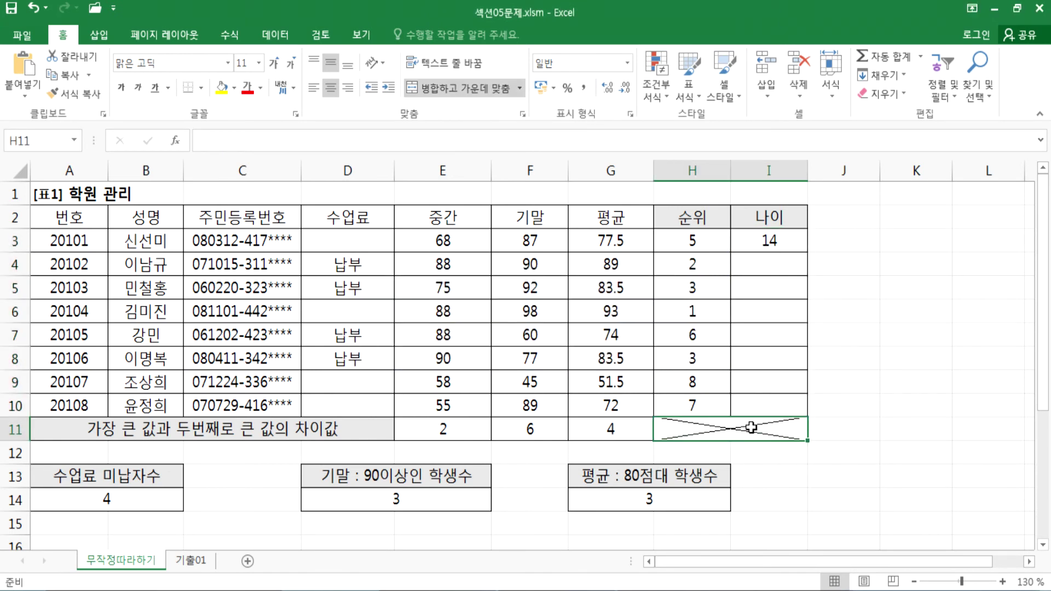
left_click(769, 241)
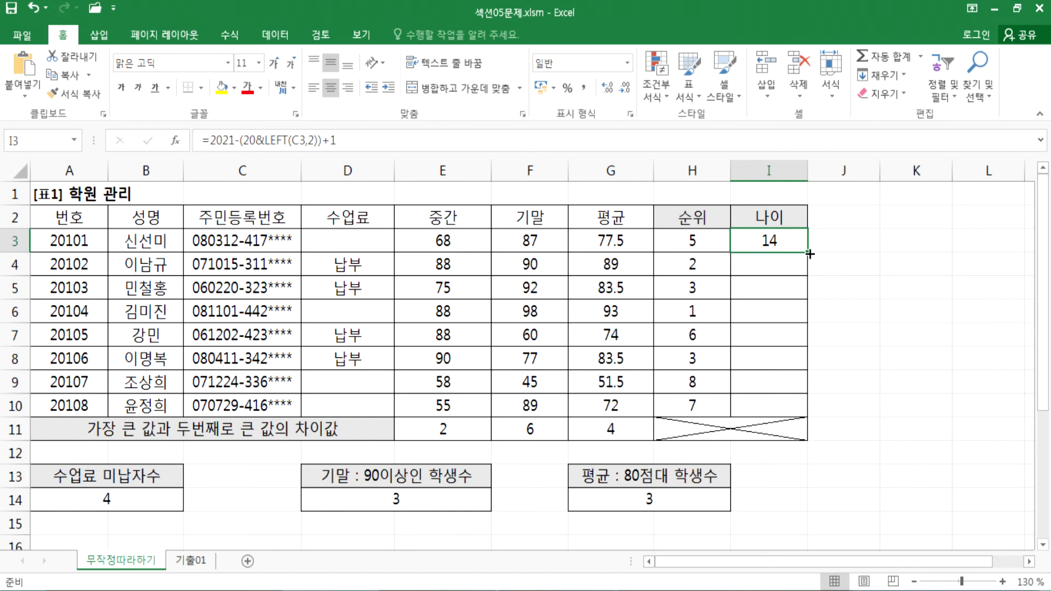
double_click(810, 253)
key("Return")
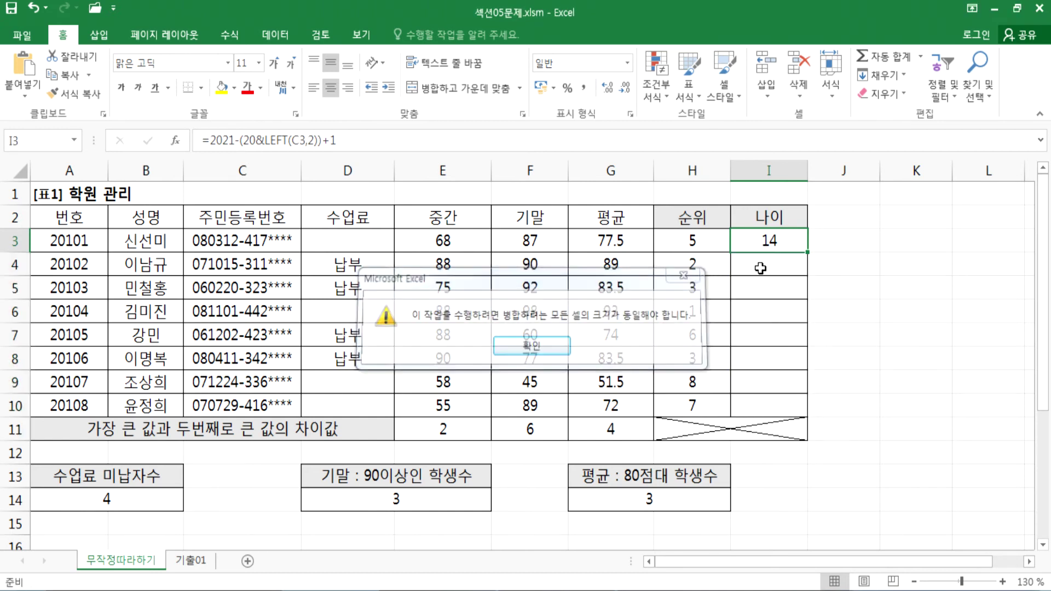
Step: Clear the 순위 values in H4:H10 and fill the H3:I3 formulas down together to row 10
left_click_drag(698, 268, 697, 406)
key("Delete")
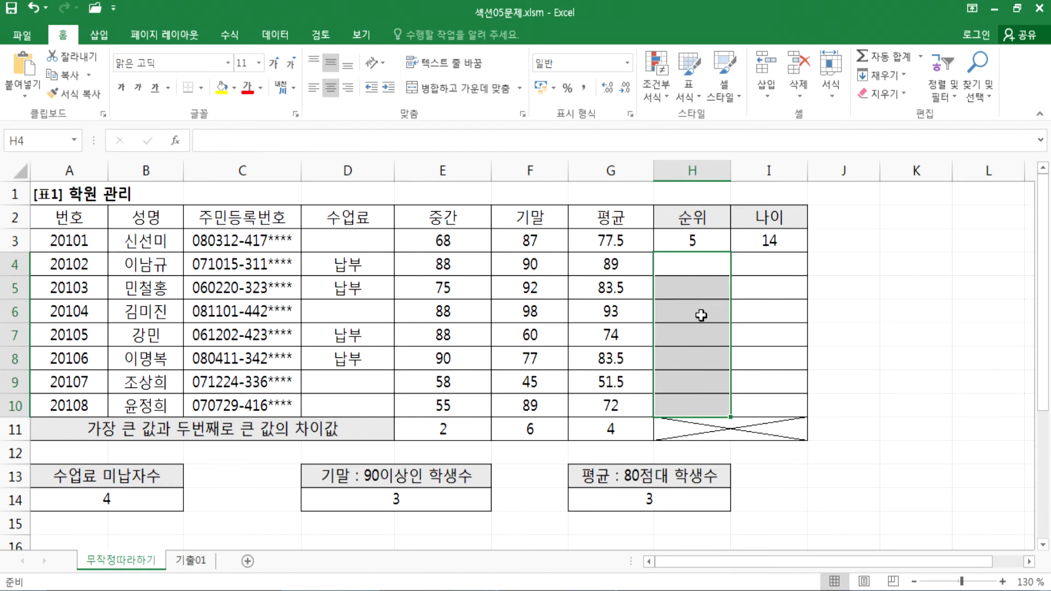
left_click(704, 237)
left_click(757, 242)
left_click_drag(675, 238, 808, 411)
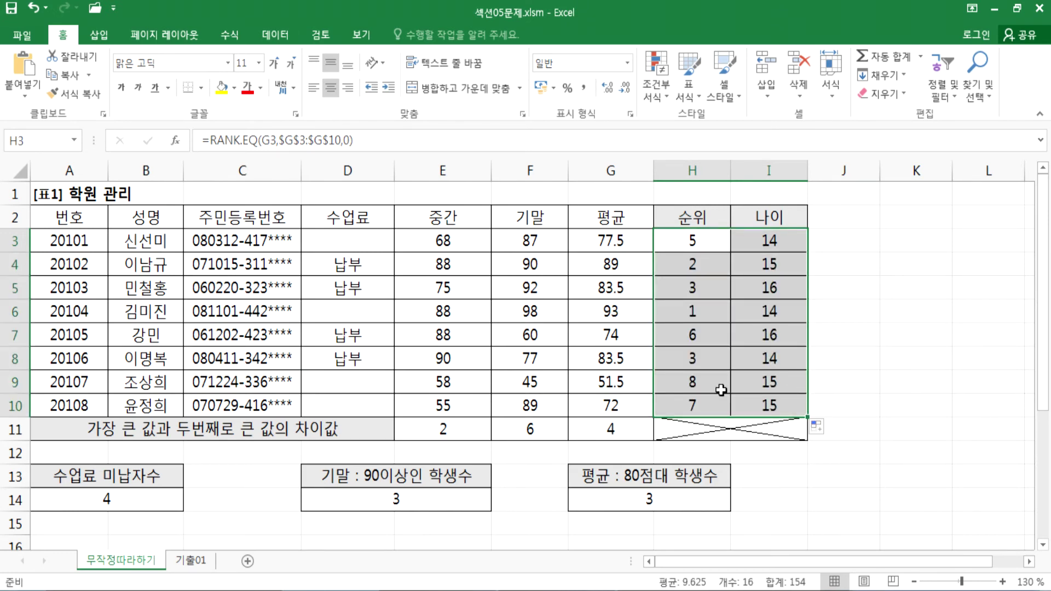
Step: Fill the 팀명2 and 국가2 formulas of 표2 from D19:E19 down together to row 23
scroll(721, 390, "down", 6)
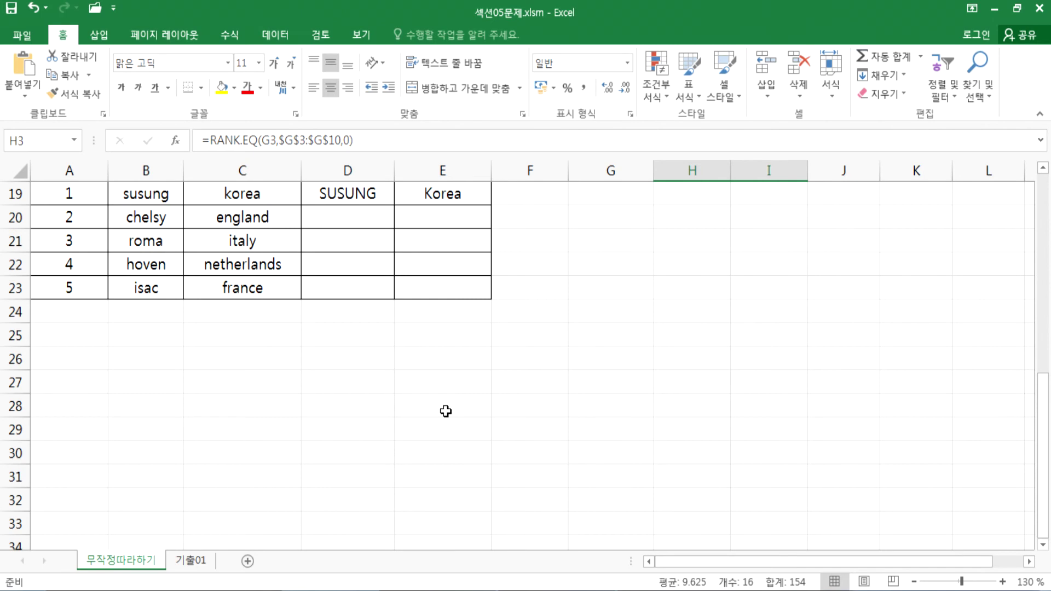
scroll(446, 410, "up", 2)
left_click(341, 335)
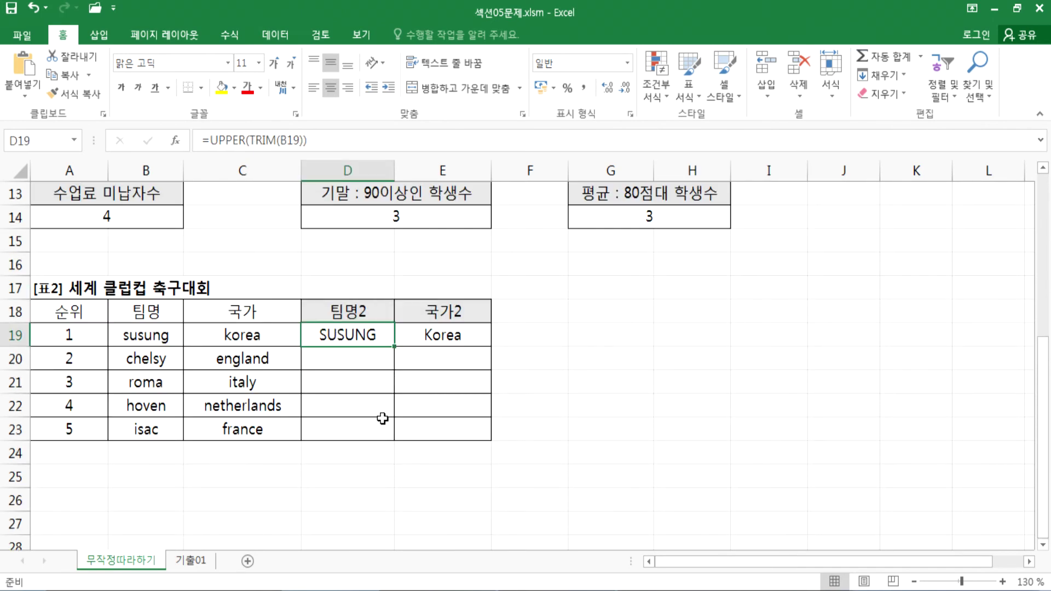
left_click_drag(345, 335, 418, 334)
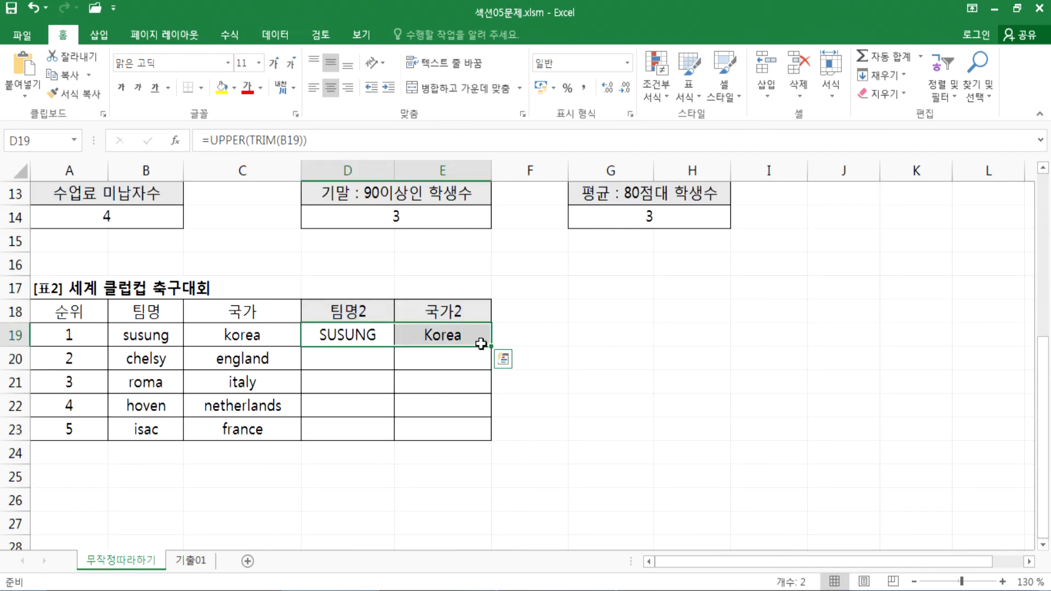
scroll(342, 445, "up", 3)
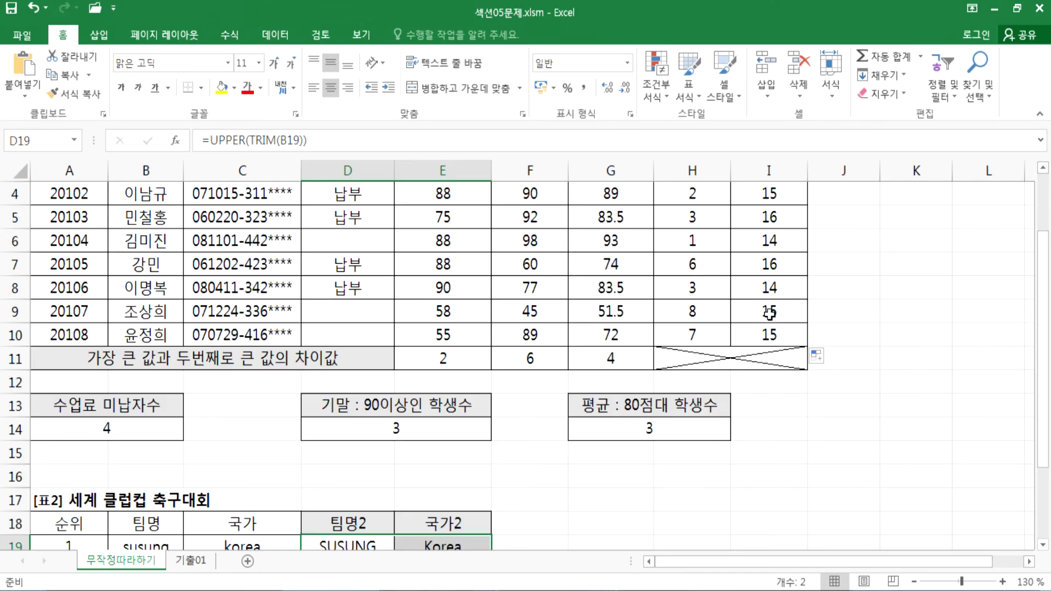
left_click(719, 360)
scroll(657, 356, "down", 3)
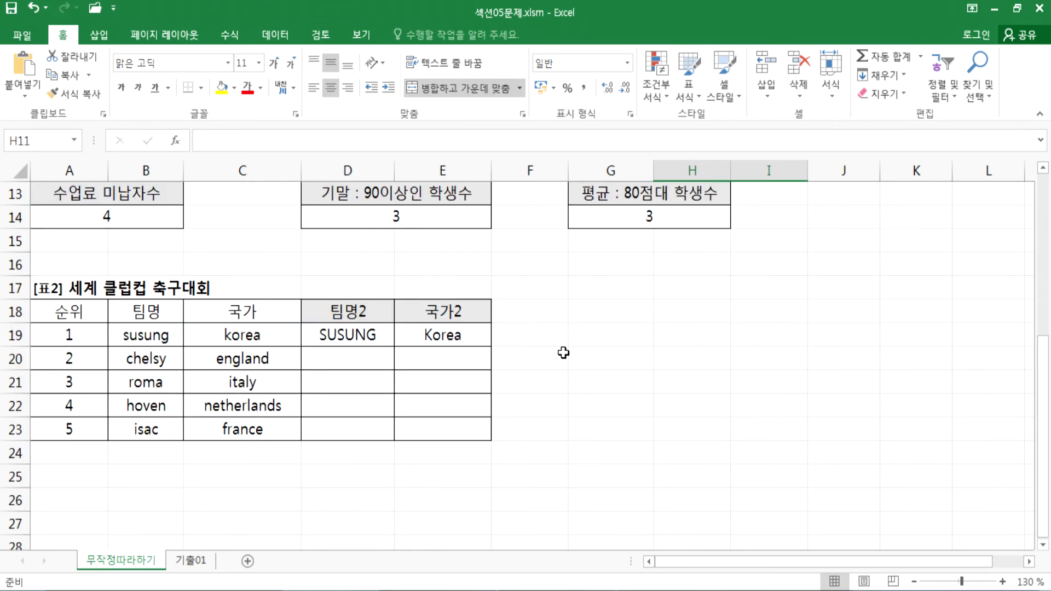
left_click_drag(380, 334, 447, 335)
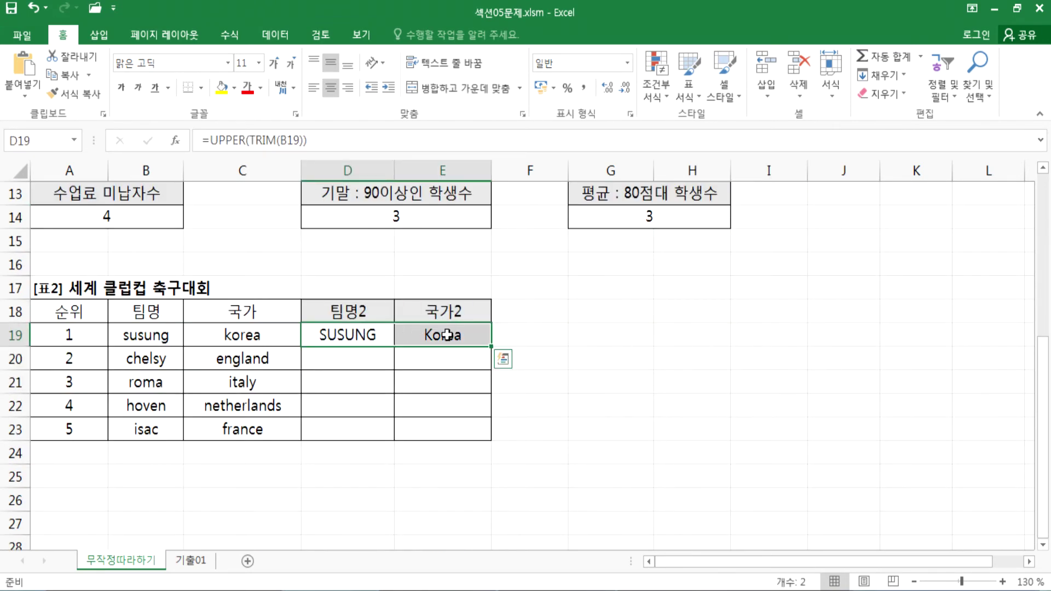
double_click(491, 348)
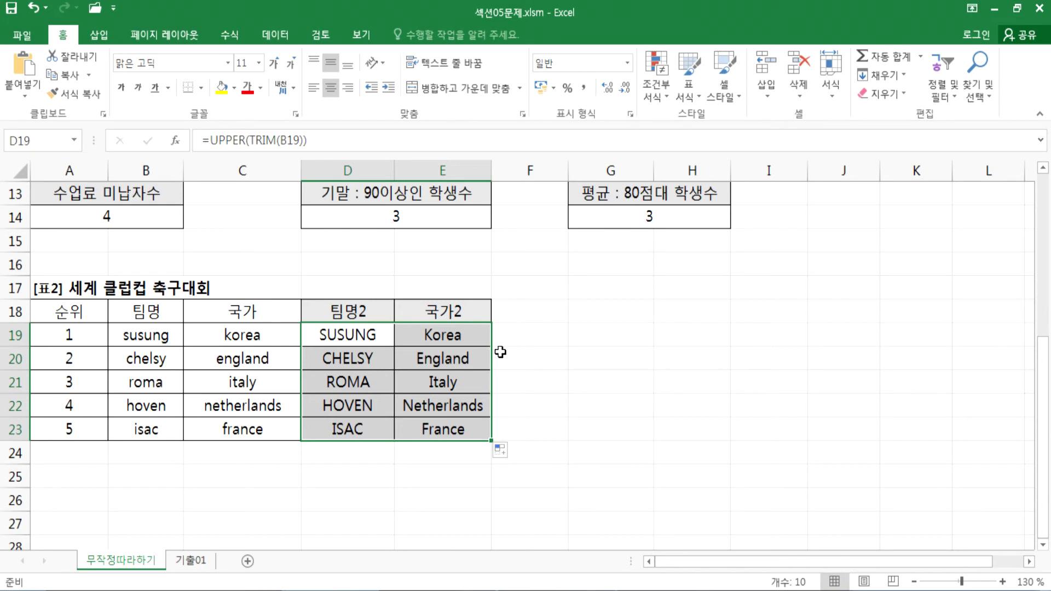
Step: Return to 표1 and select the empty cell J3 beside the 나이 column
left_click(605, 336)
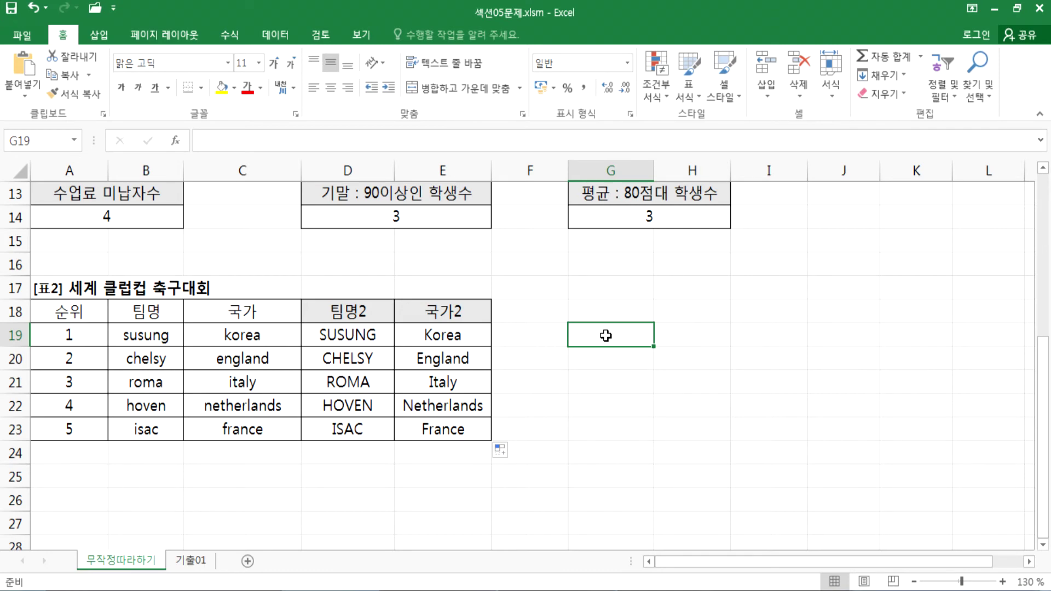
scroll(606, 335, "up", 4)
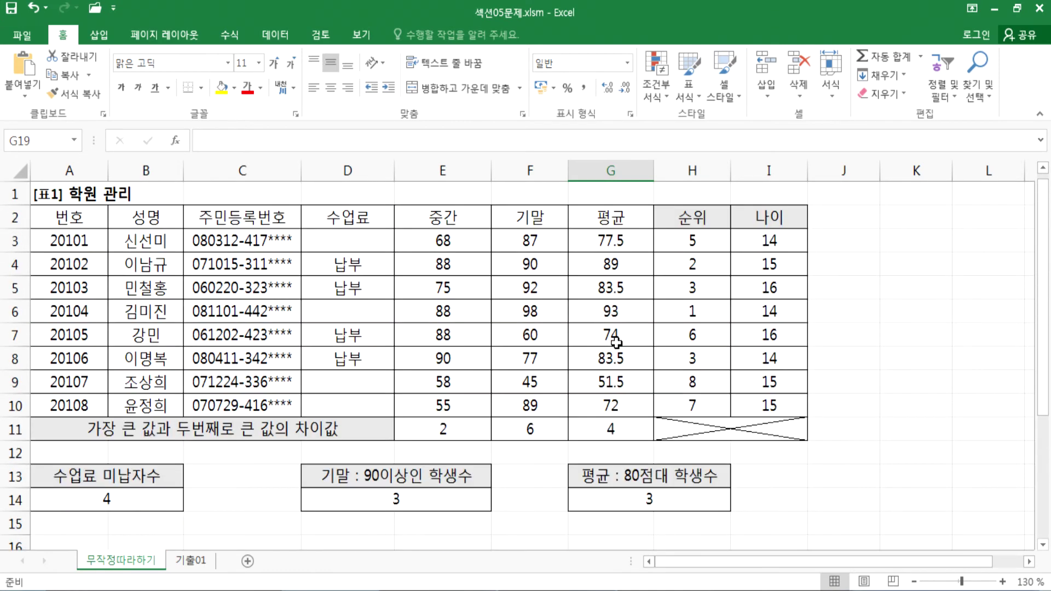
left_click(869, 241)
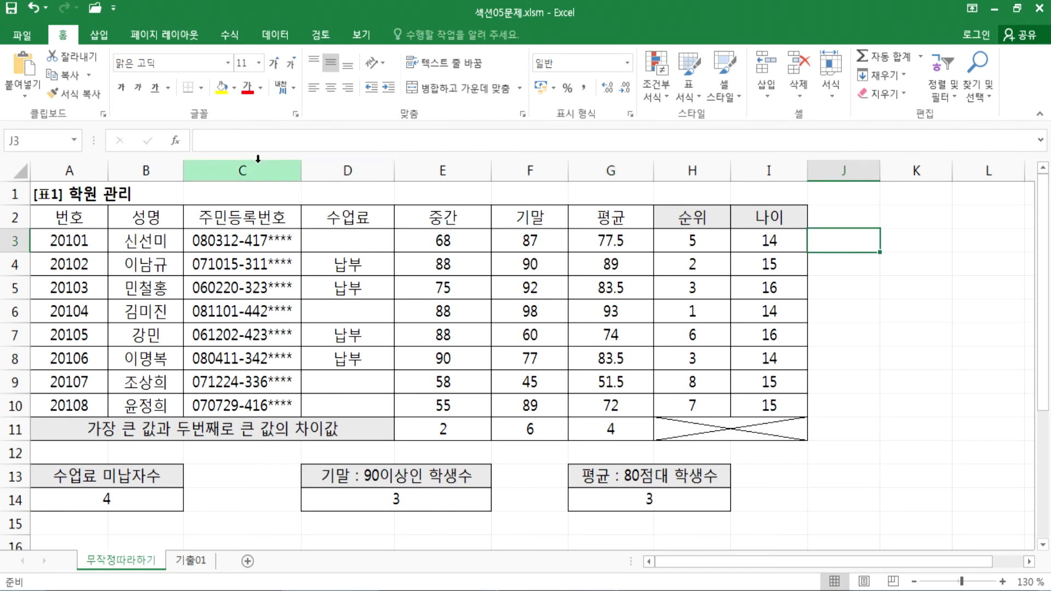
Step: Try opening the function wizard from empty J3 and again with =RANK.EQ entered without a parenthesis, cancelling both
left_click(176, 143)
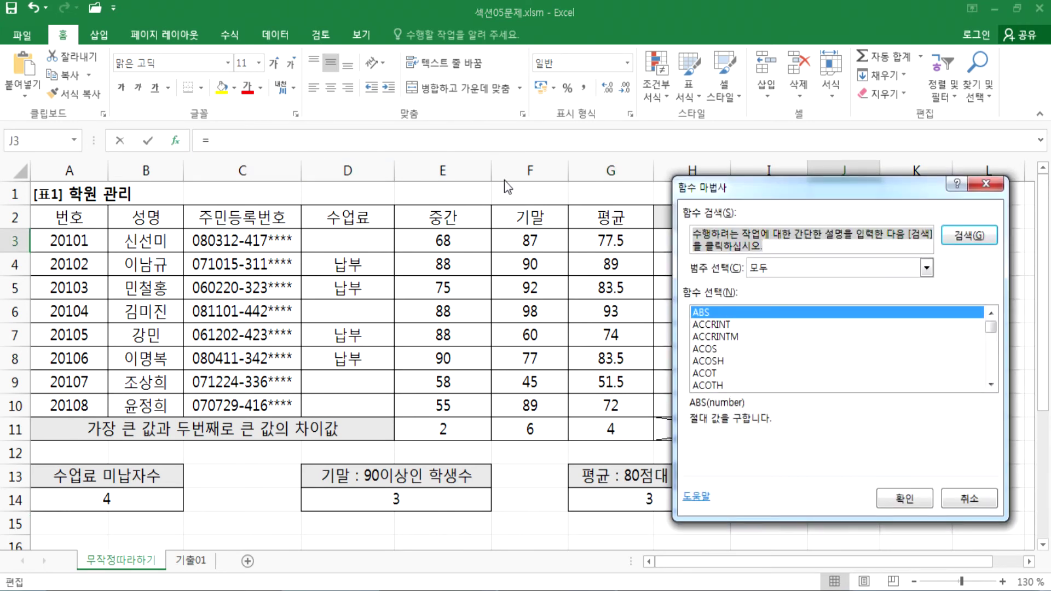
key("Escape")
type("=RAN")
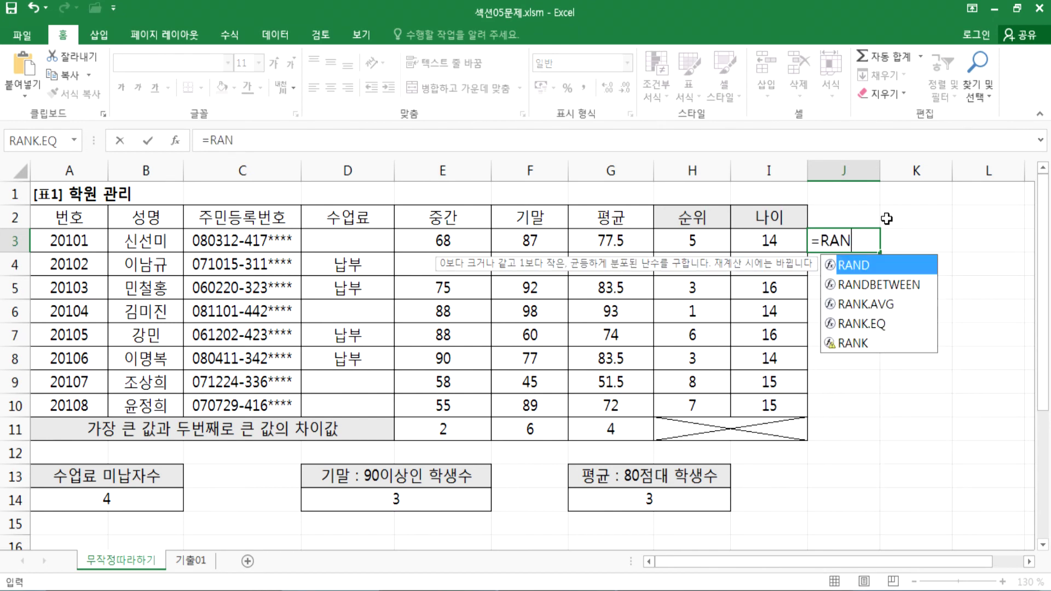
type("K.EQ")
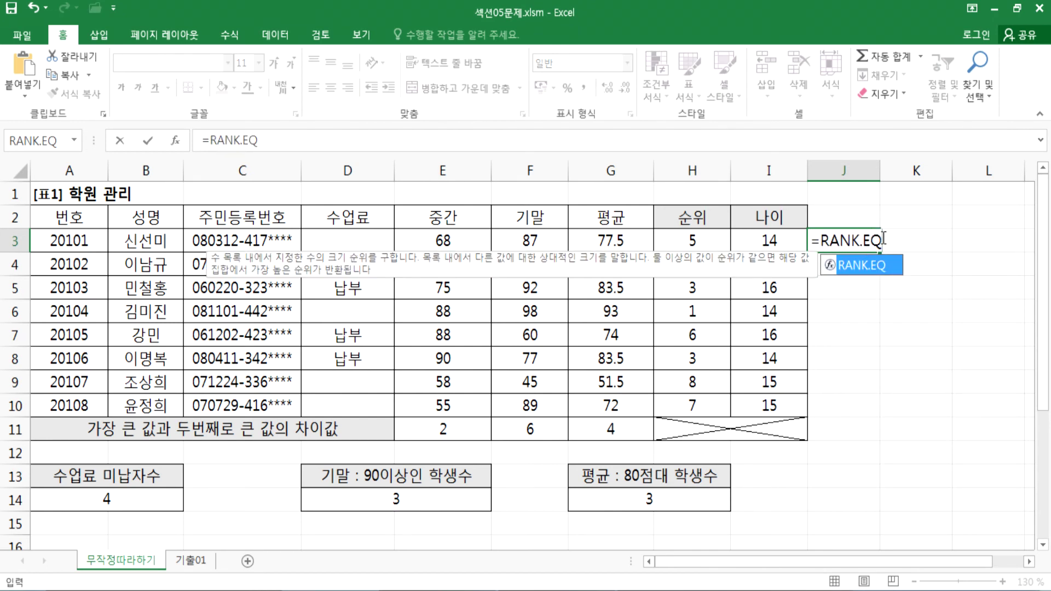
left_click(174, 143)
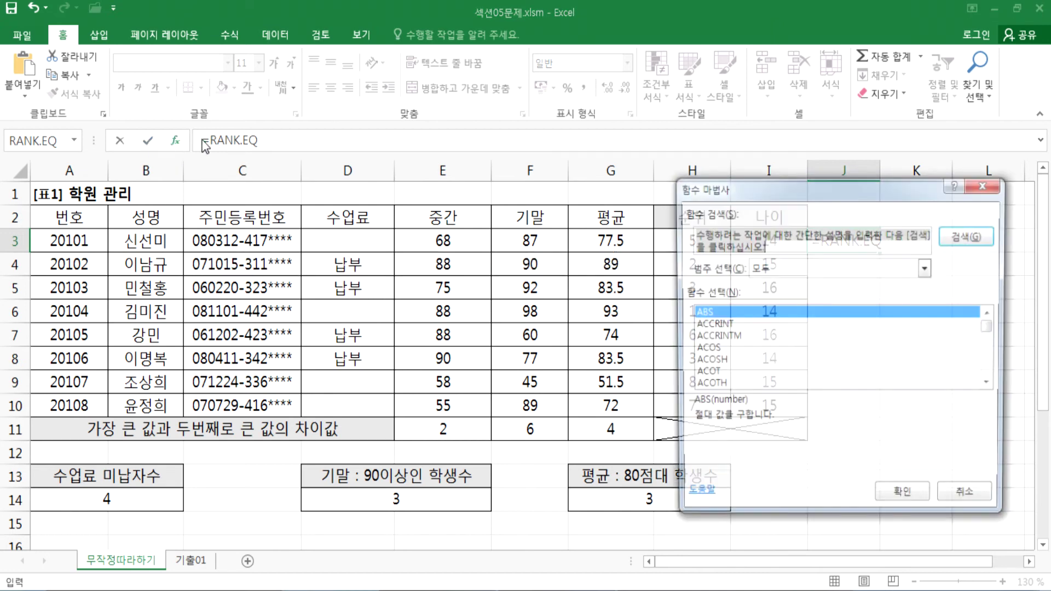
key("Escape")
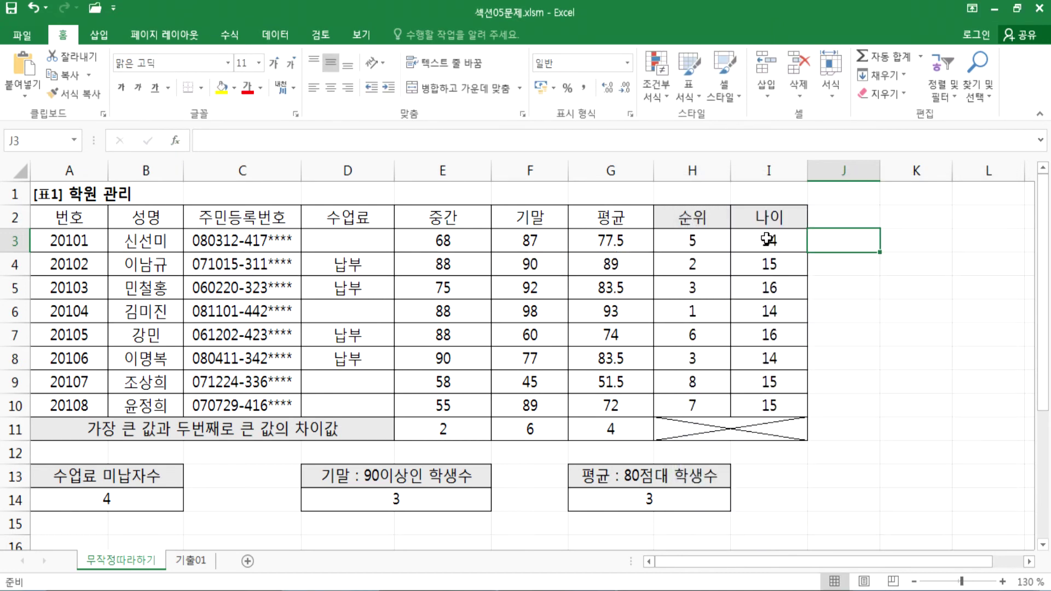
Step: Enter =RANK.EQ( in J3, open its function arguments dialog, and cancel the formula
type("=RANK")
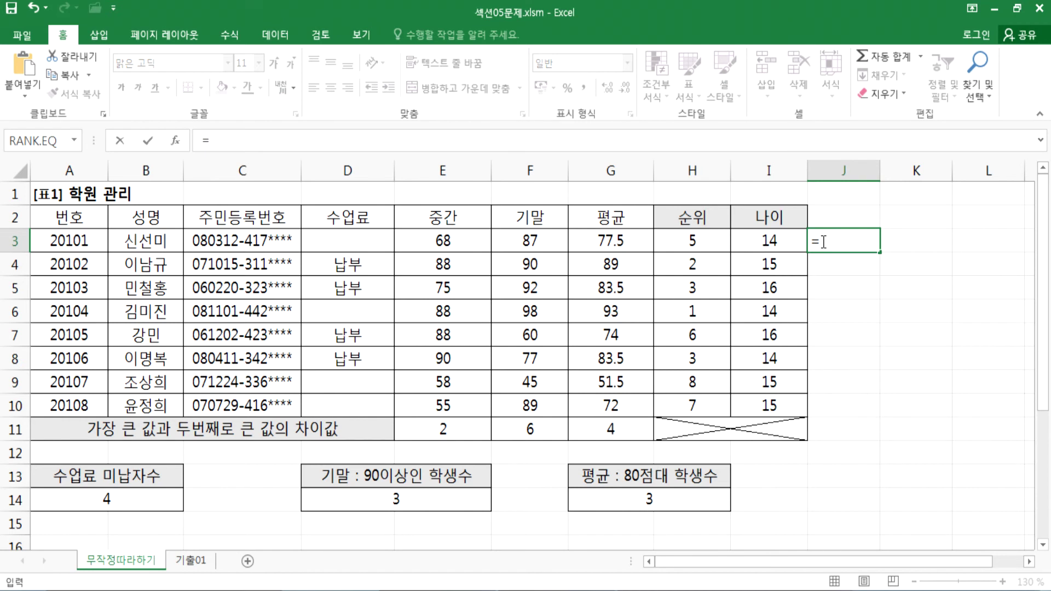
key("Down")
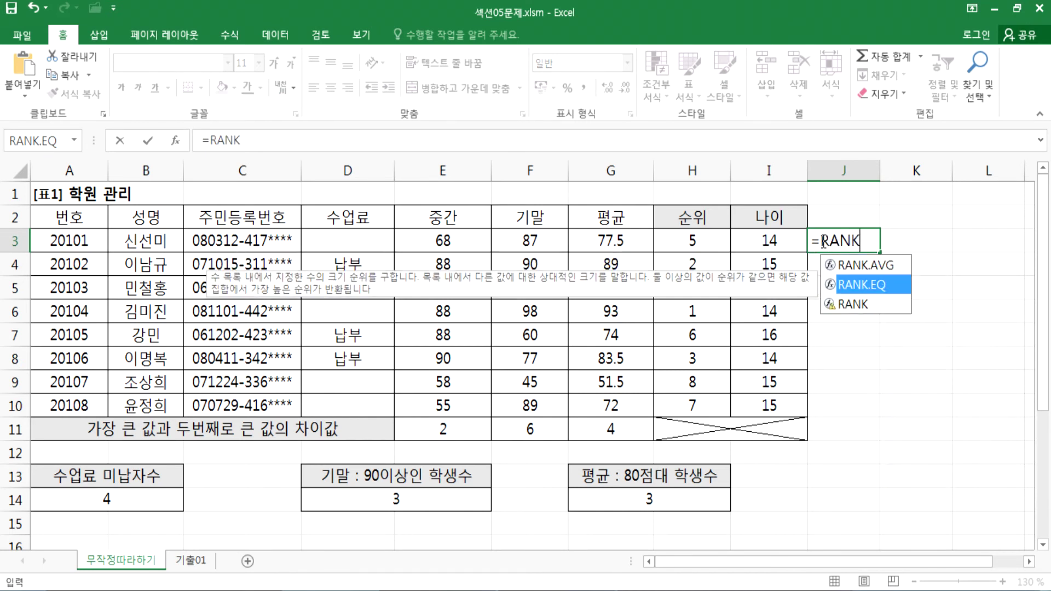
key("Tab")
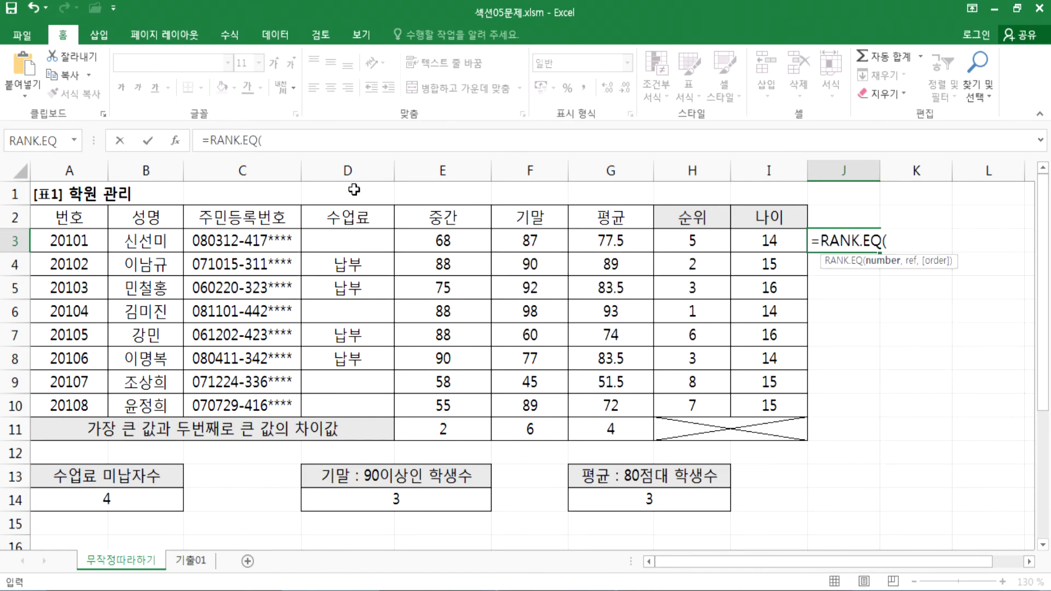
left_click(175, 144)
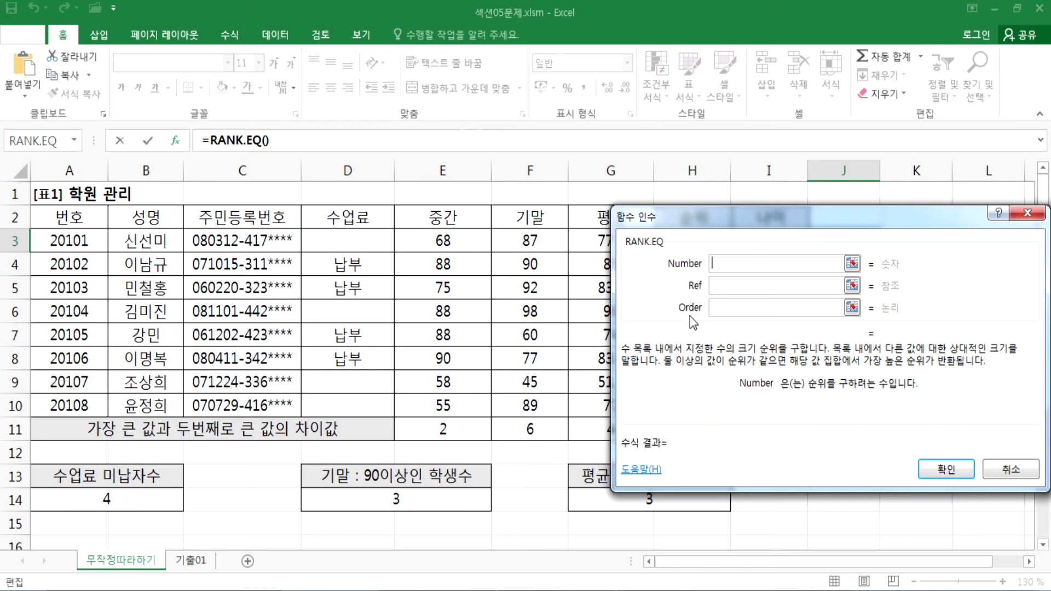
key("Escape")
left_click(795, 240)
left_click(819, 240)
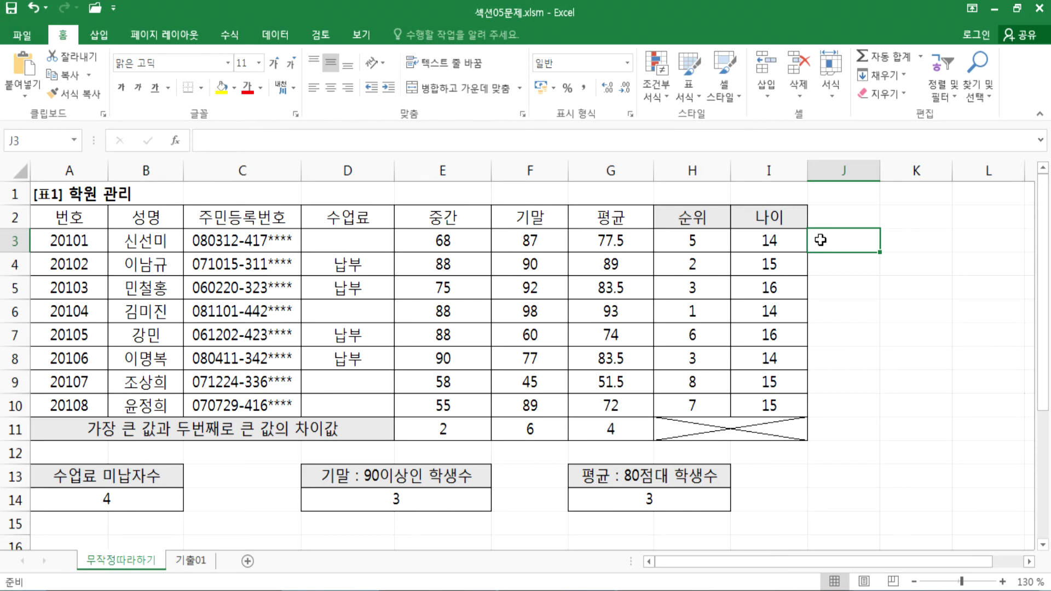
Step: Open the 기출01 sheet and collapse the ribbon to enlarge the worksheet area
left_click(191, 560)
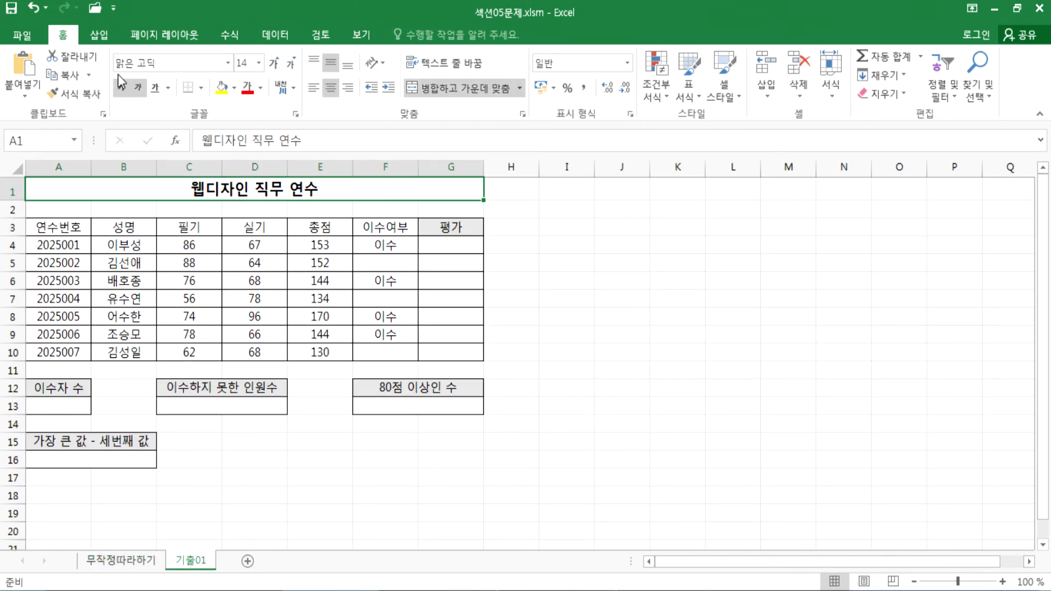
double_click(65, 36)
scroll(114, 229, "up", 4)
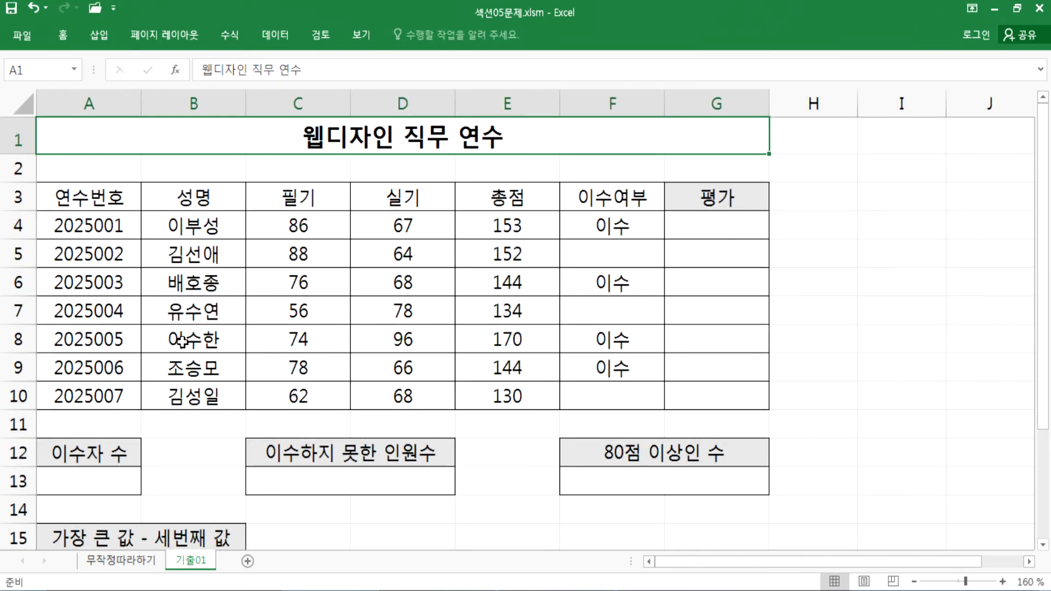
Step: Switch to the Notepad notes and add a "-----" separator and the line "문제1) 총점(E4:E10)을 기준으로 순위를 계산"
mouse_move(437, 589)
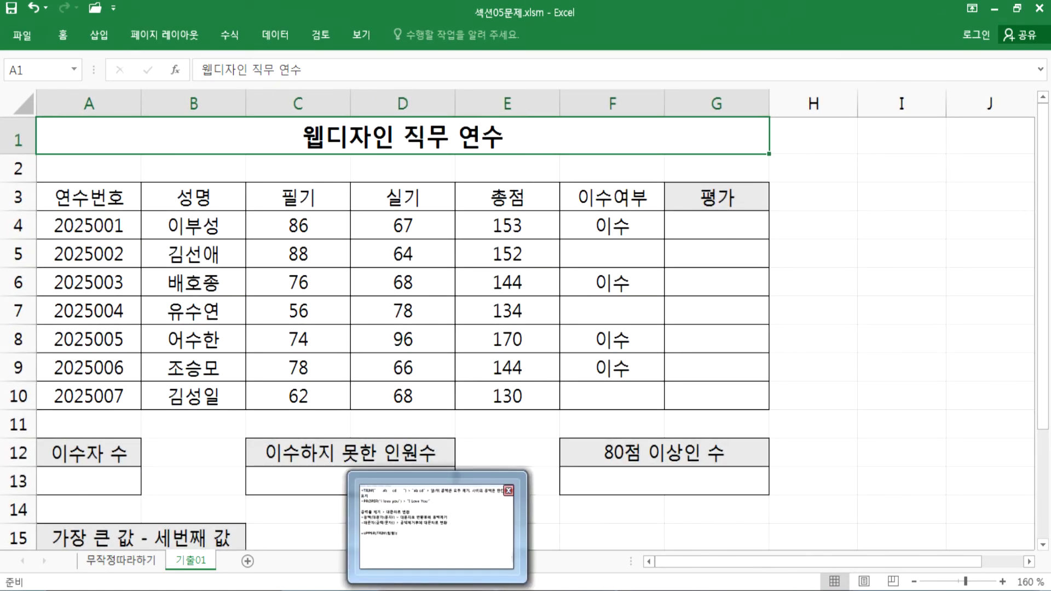
left_click(438, 534)
scroll(416, 364, "down", 2)
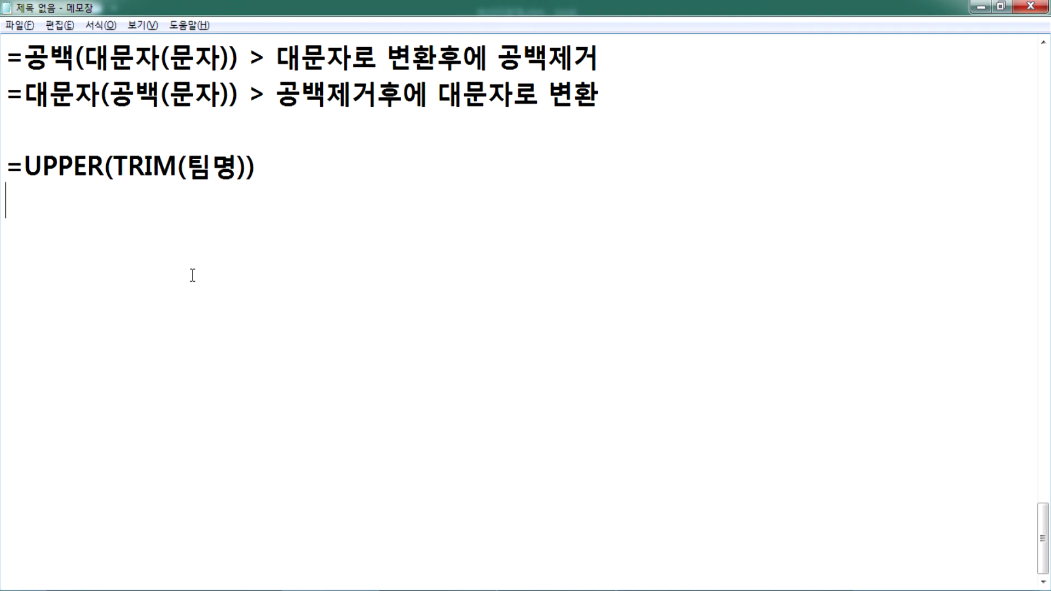
key("Return")
type("문제1) 총점(E4:4")
key("BackSpace")
type("E10)을 기준으로 순위를 계산")
key("Return")
Step: Add the lines "순위는 총점이 가장 작은 사원이 1위" and "RANK.AVG 함수를 사용" under 문제1
type("순위는 총점이 가잔ㅇ")
key("BackSpace")
key("BackSpace")
type("장 작으ㄴ 사원이 1위")
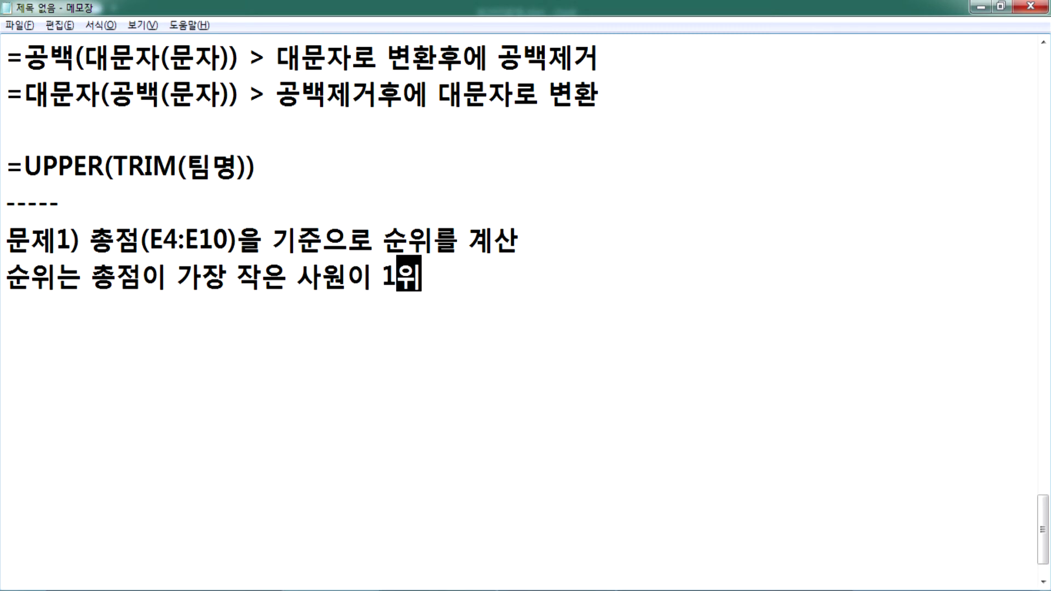
key("Return")
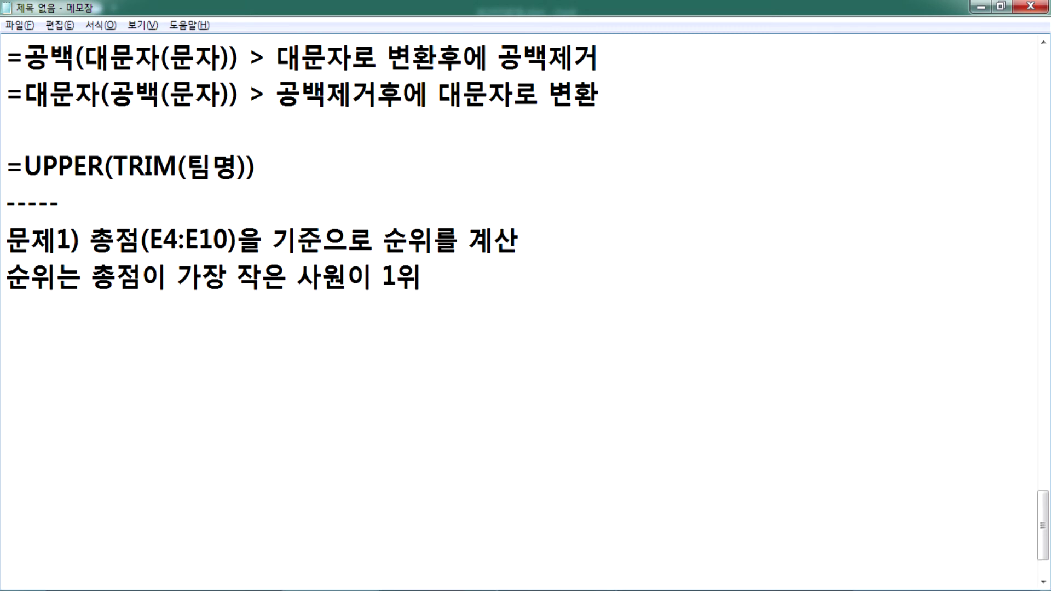
type("RANK.A")
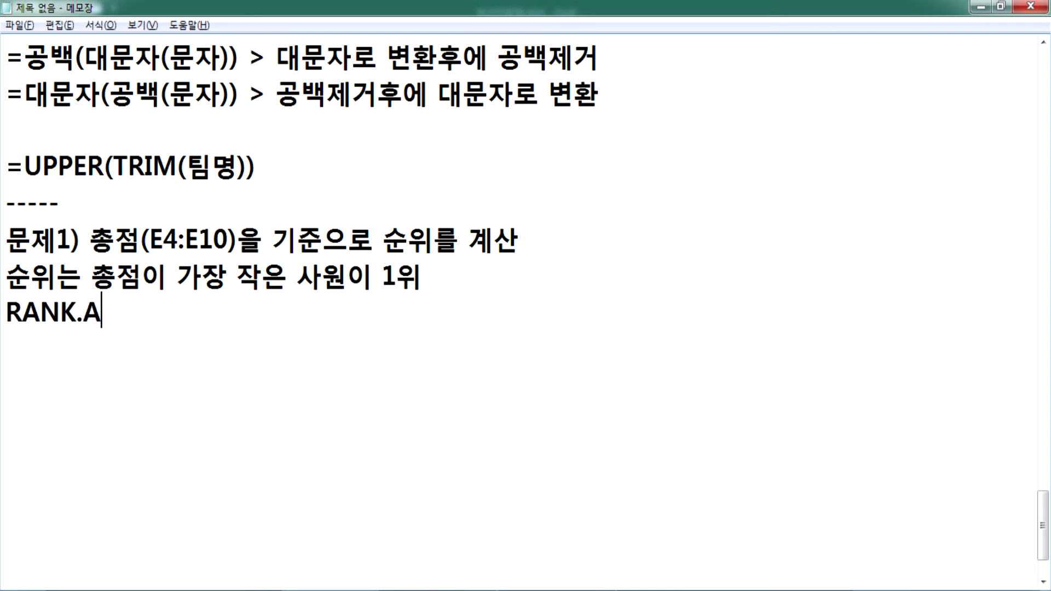
type("VG 함수")
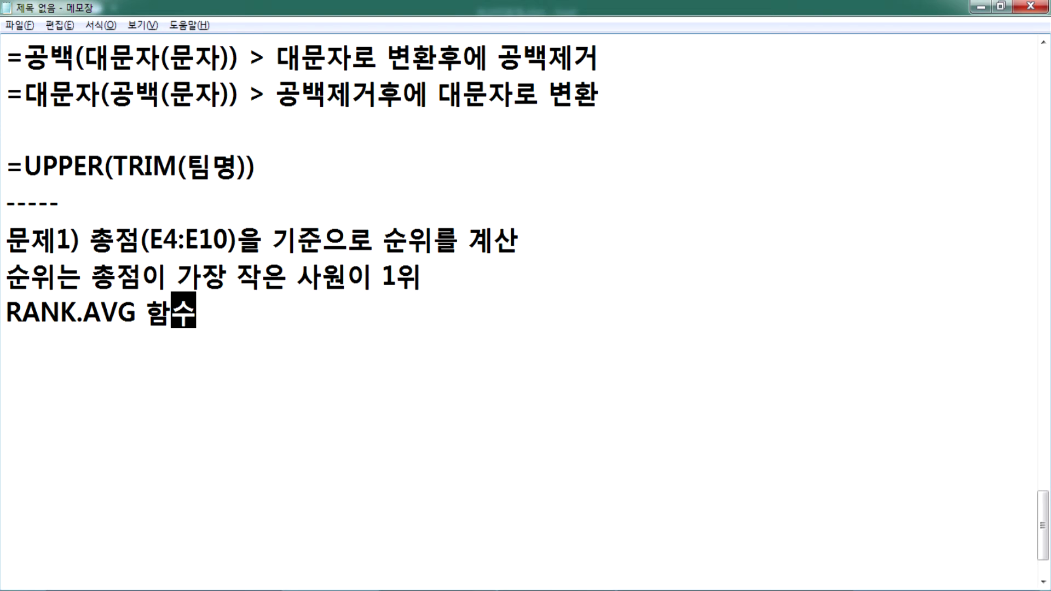
type("를 사용")
key("Return")
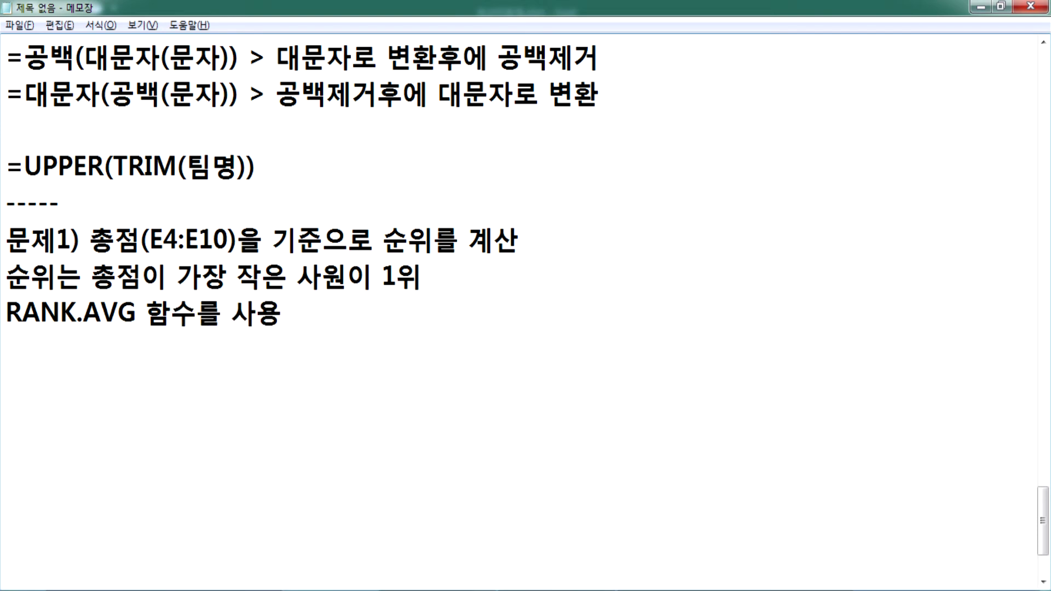
Step: Leave a blank line and add the example "3명이 대회 > 1, 2, 3 등" to the notes
key("Return")
type("3명이 ")
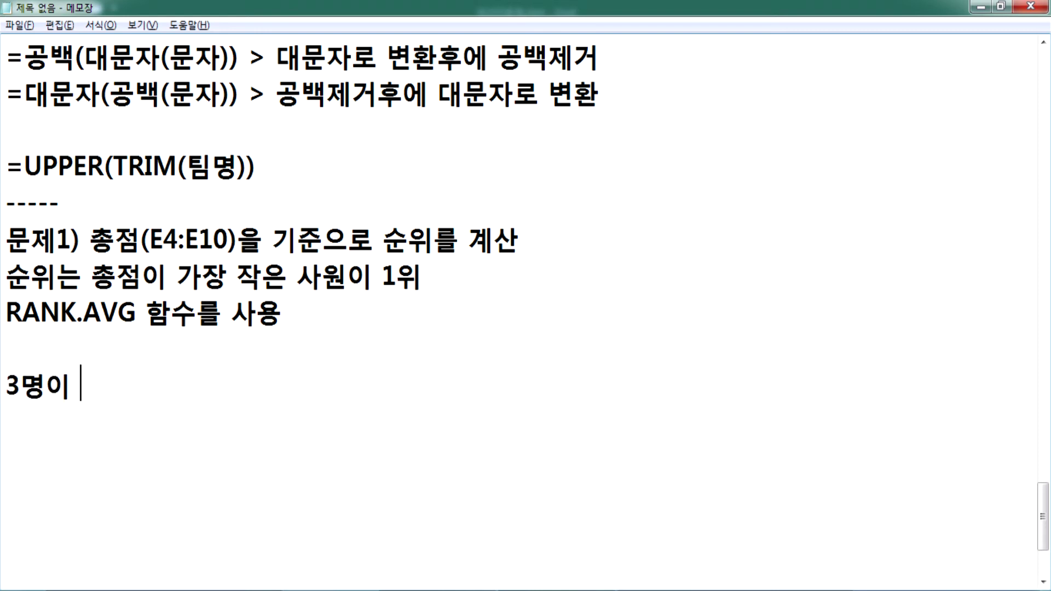
type("대회")
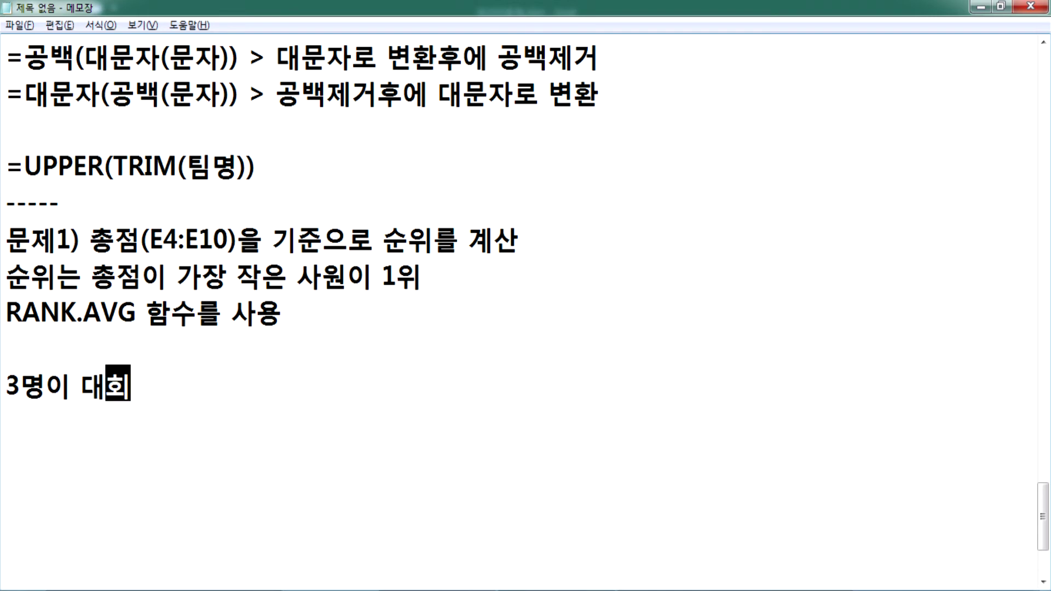
type(" > 1, 2,")
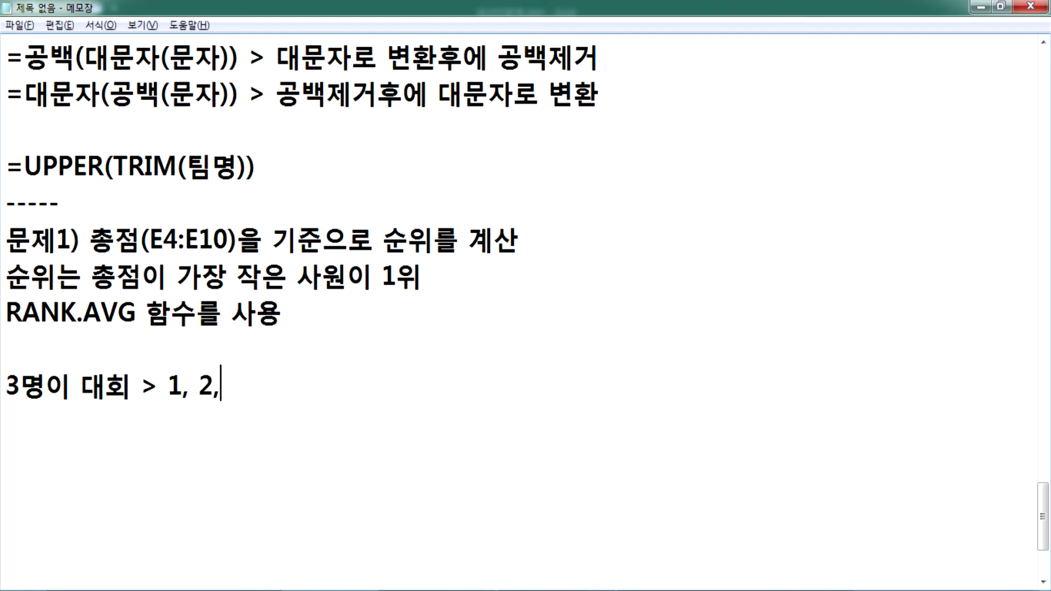
type(" 3 등")
key("Return")
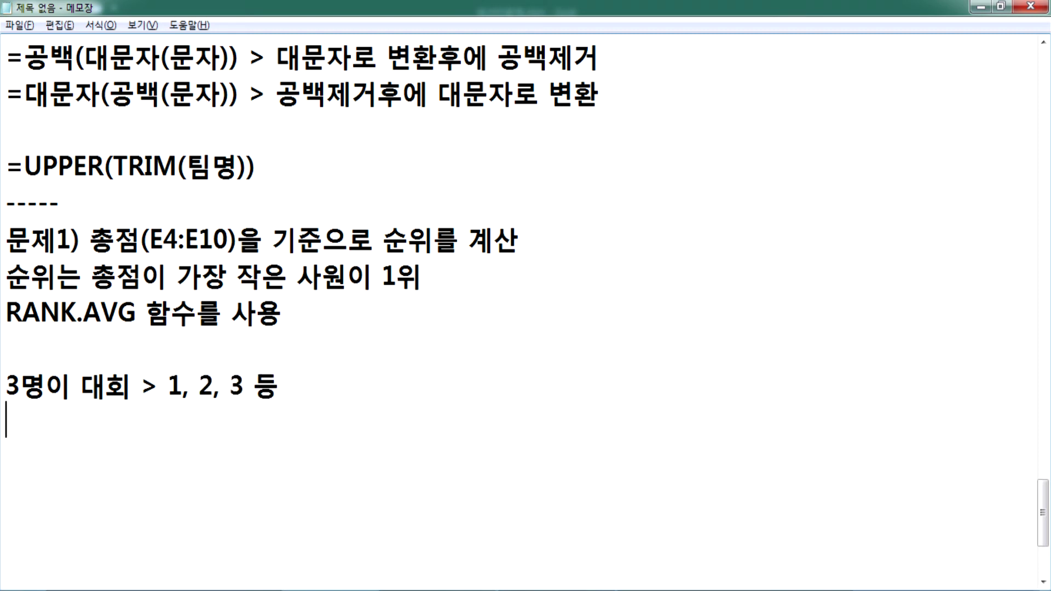
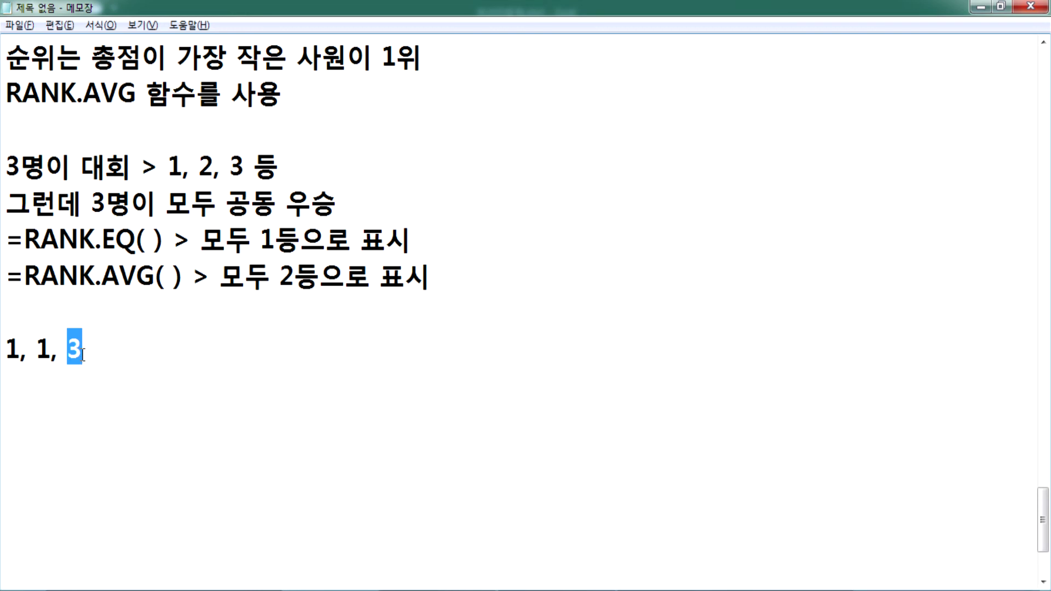
Step: Delete the example line "1, 1, 3" below the RANK.EQ and RANK.AVG comparison in the notes
mouse_move(21, 350)
left_mouse_down()
mouse_move(4, 350)
mouse_move(49, 349)
mouse_move(35, 347)
left_mouse_up()
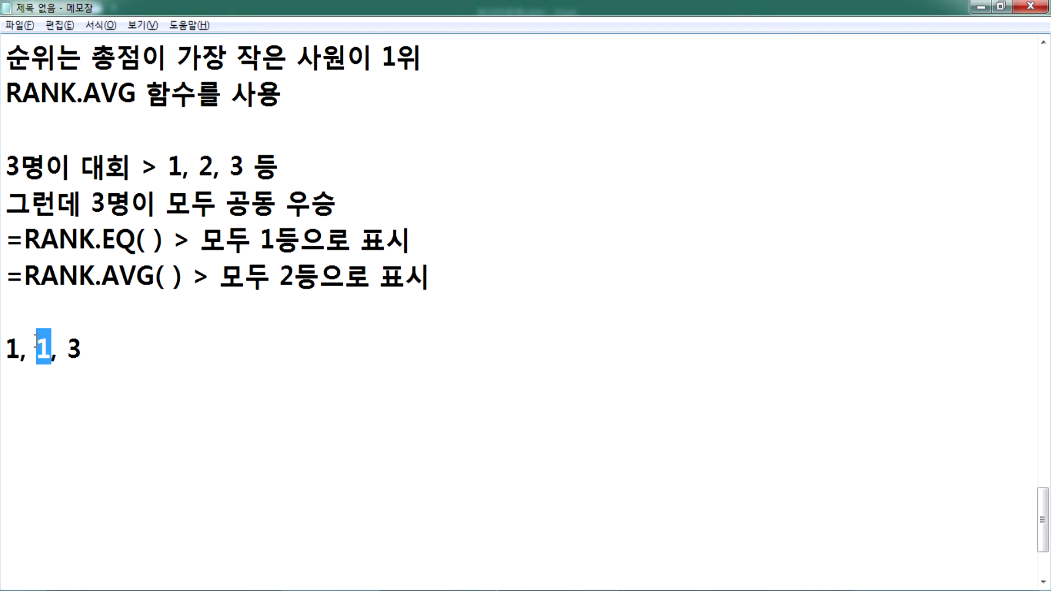
left_click(35, 394)
left_click_drag(83, 348, 2, 323)
key("Delete")
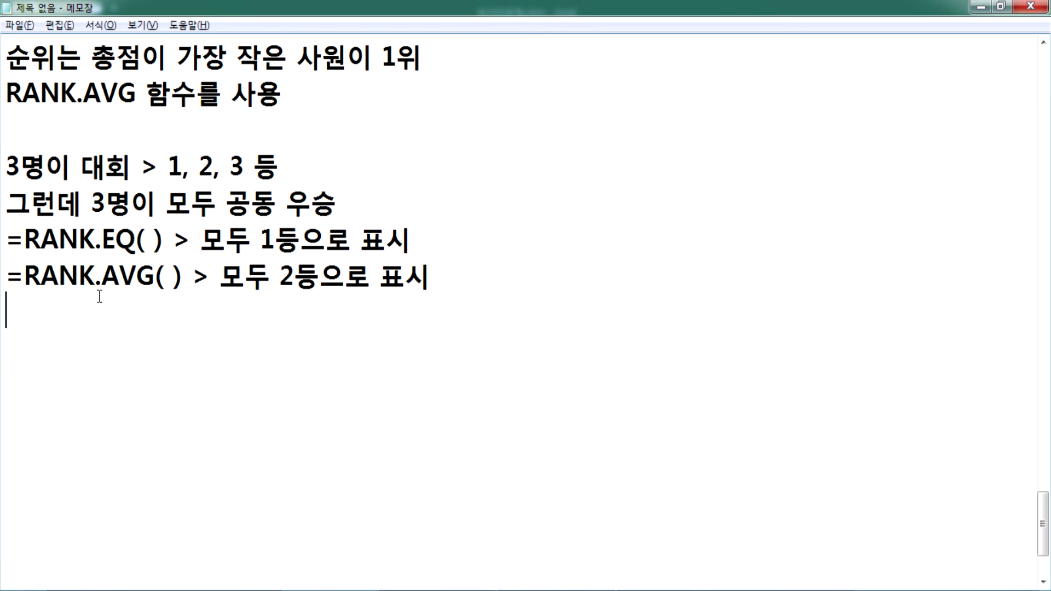
double_click(111, 279)
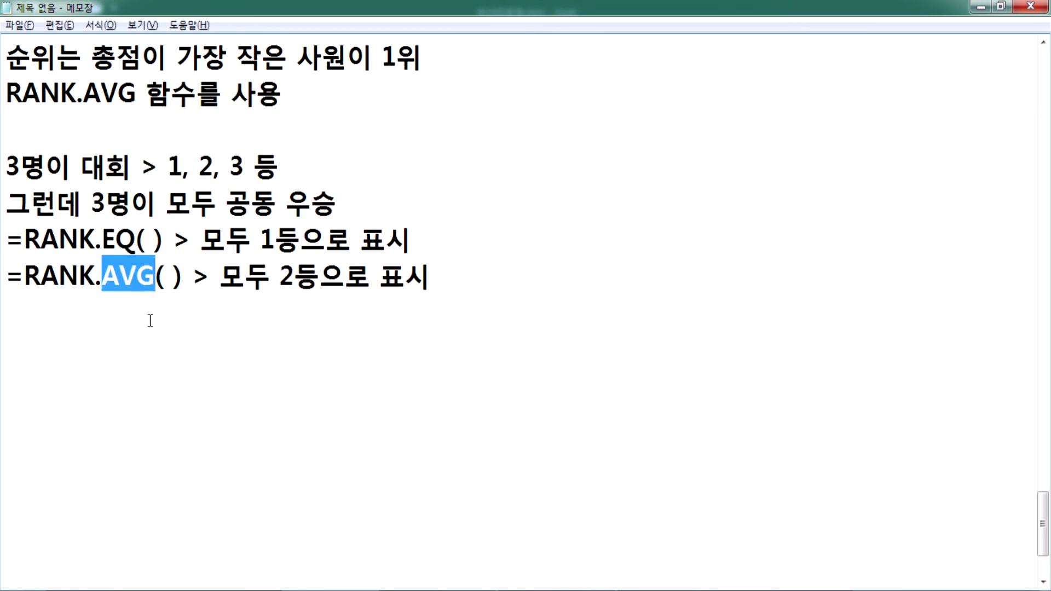
left_click(137, 341)
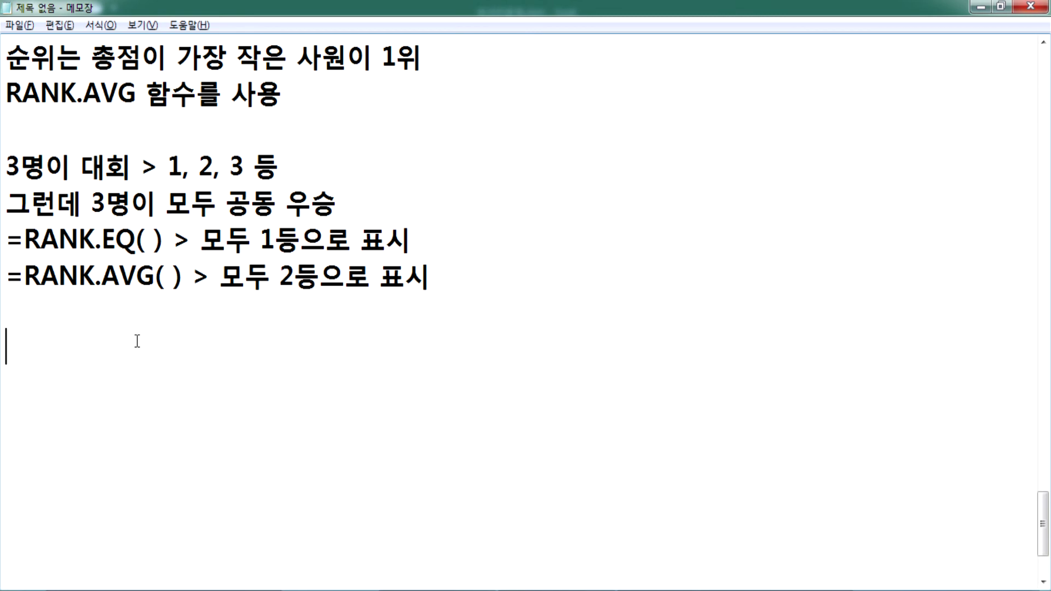
left_click(62, 320)
scroll(90, 347, "up", 2)
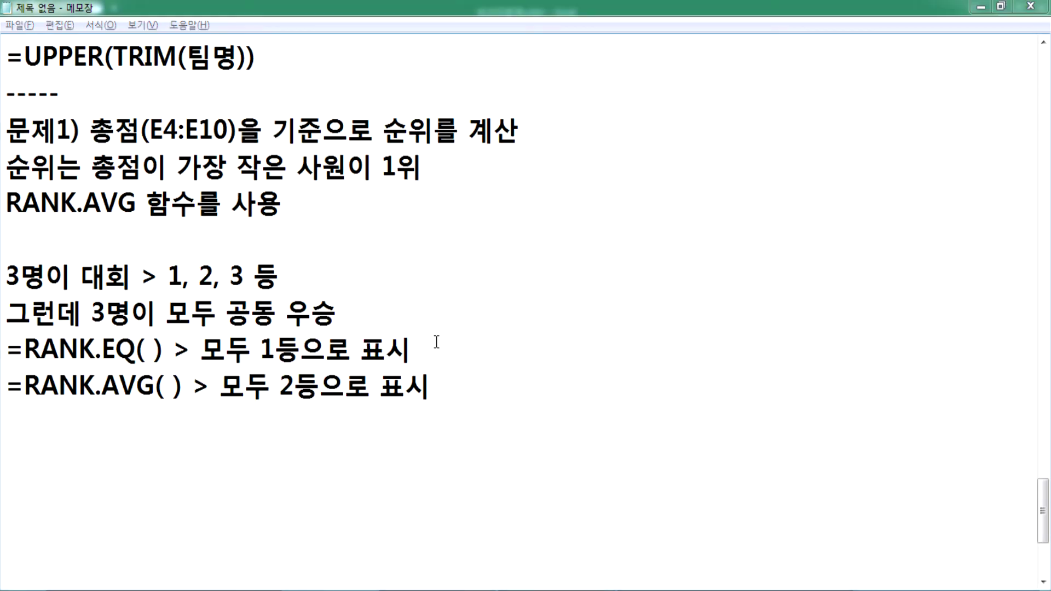
Step: Switch back to Excel and start a RANK.AVG formula in G4, the first cell of the 평가 column
key("alt+Tab")
left_click(716, 219)
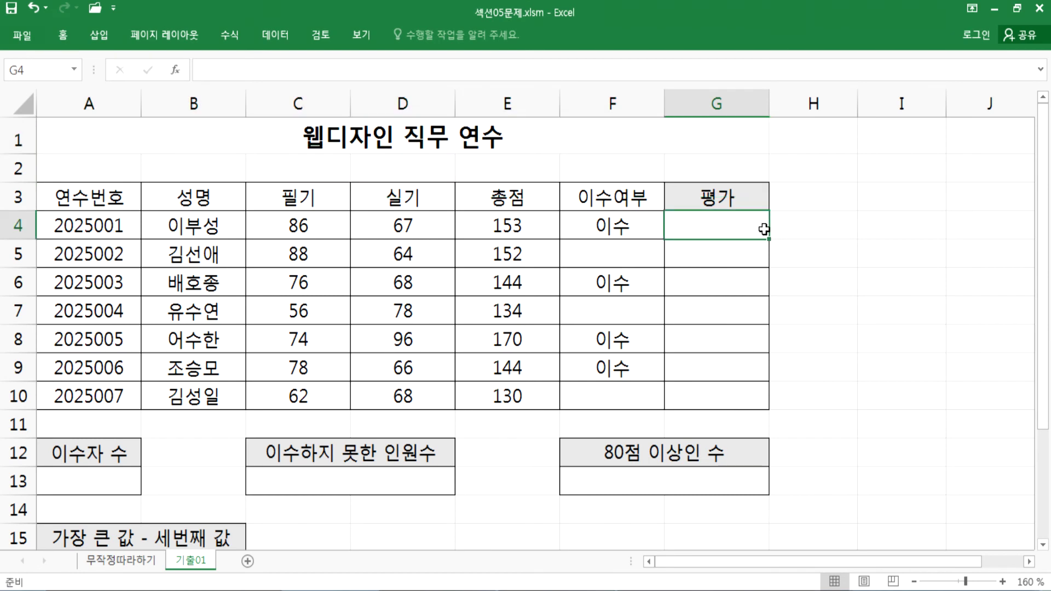
type("=RAN")
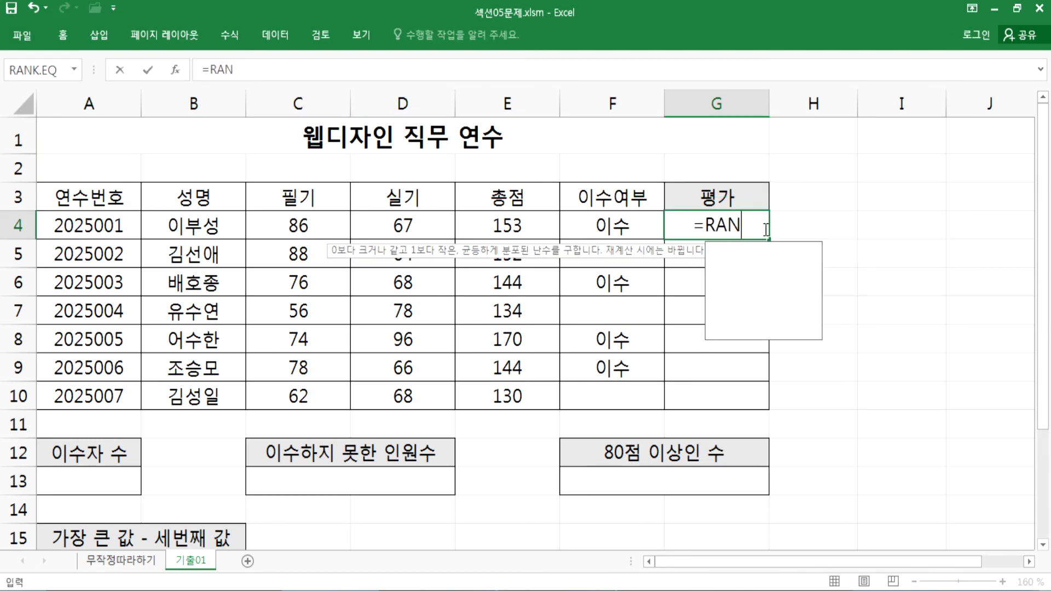
type("K.QA")
key("BackSpace")
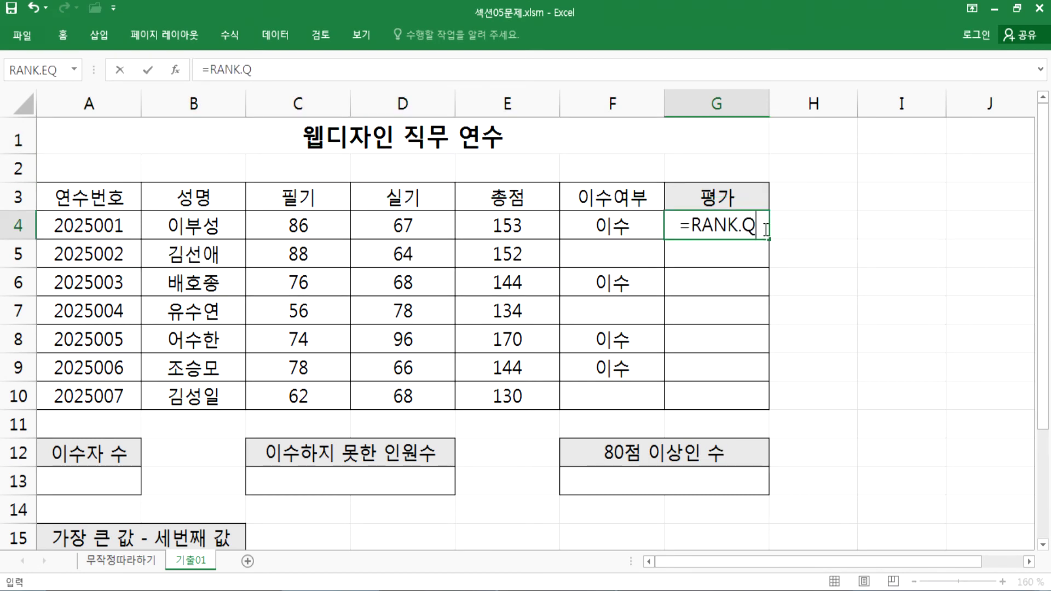
key("BackSpace")
type("A")
key("Tab")
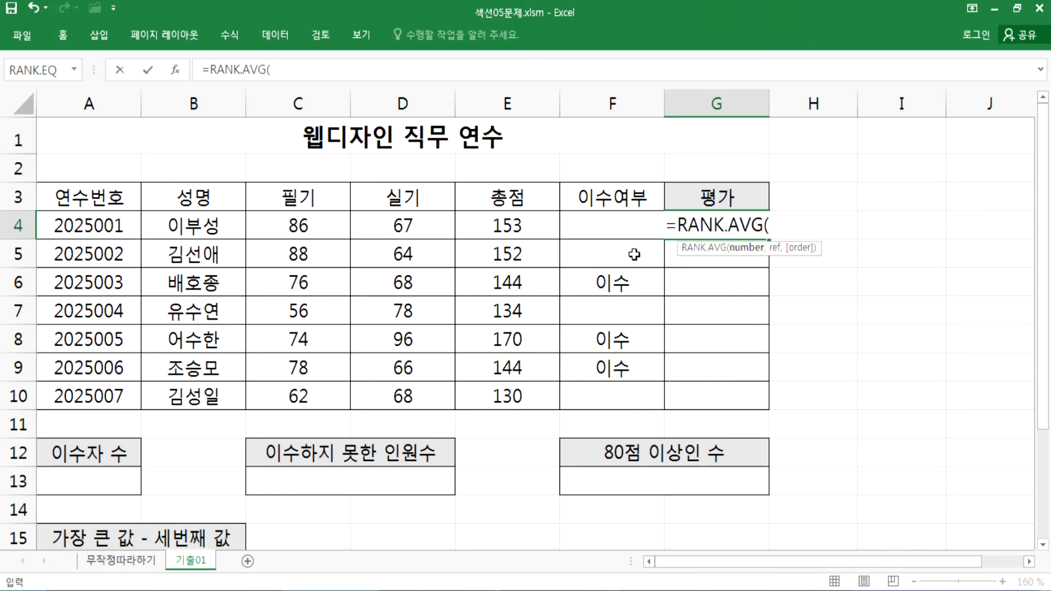
Step: Complete the G4 formula as =RANK.AVG(E4,$E$4:$E$10,1), ranking 총점 in ascending order with an absolute range
left_click(516, 228)
type(",")
left_click_drag(516, 229, 506, 393)
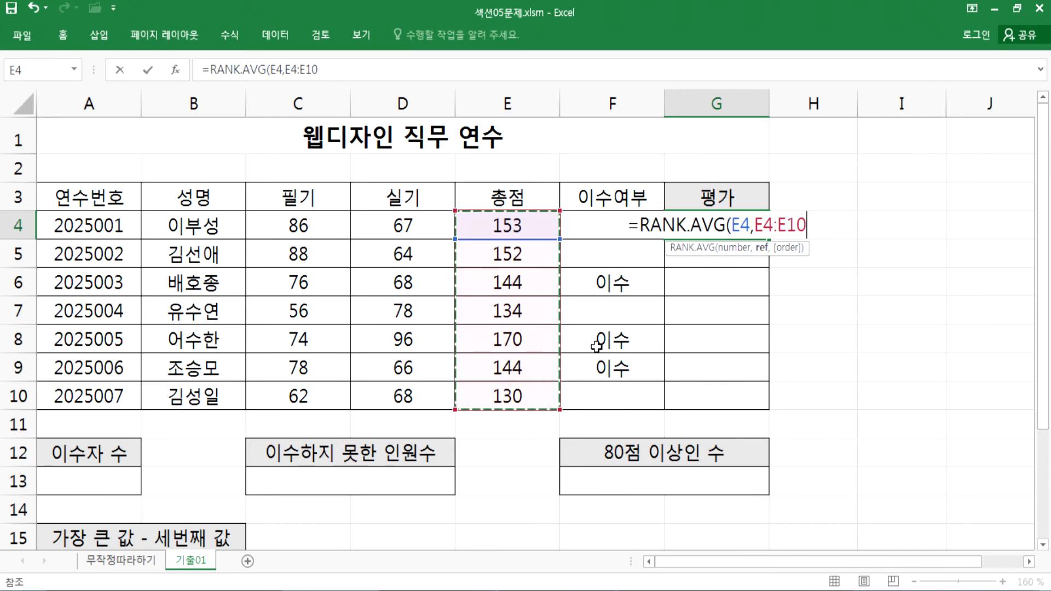
key("F4")
type(",")
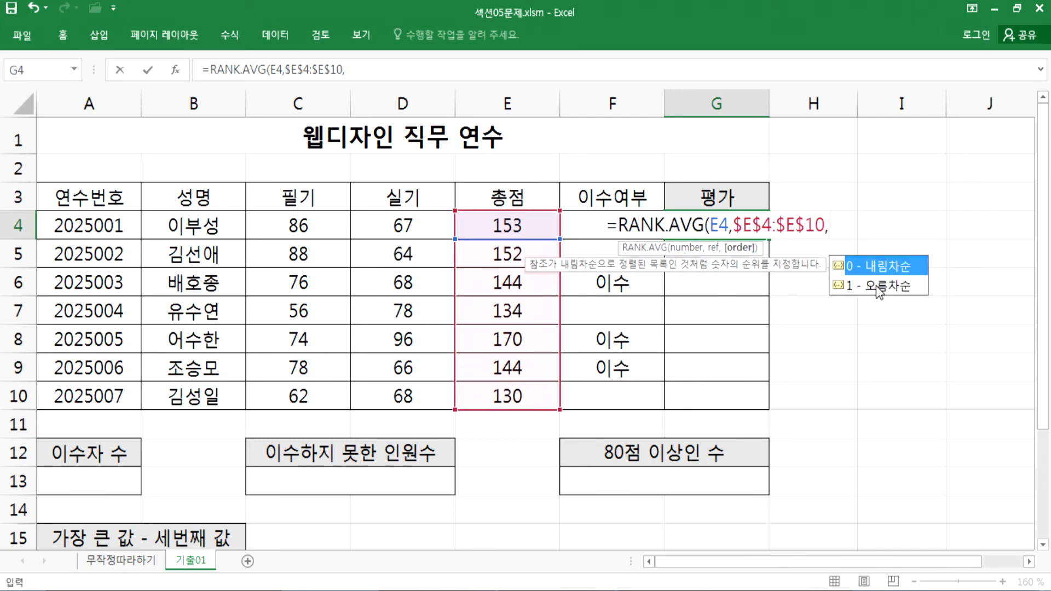
double_click(877, 286)
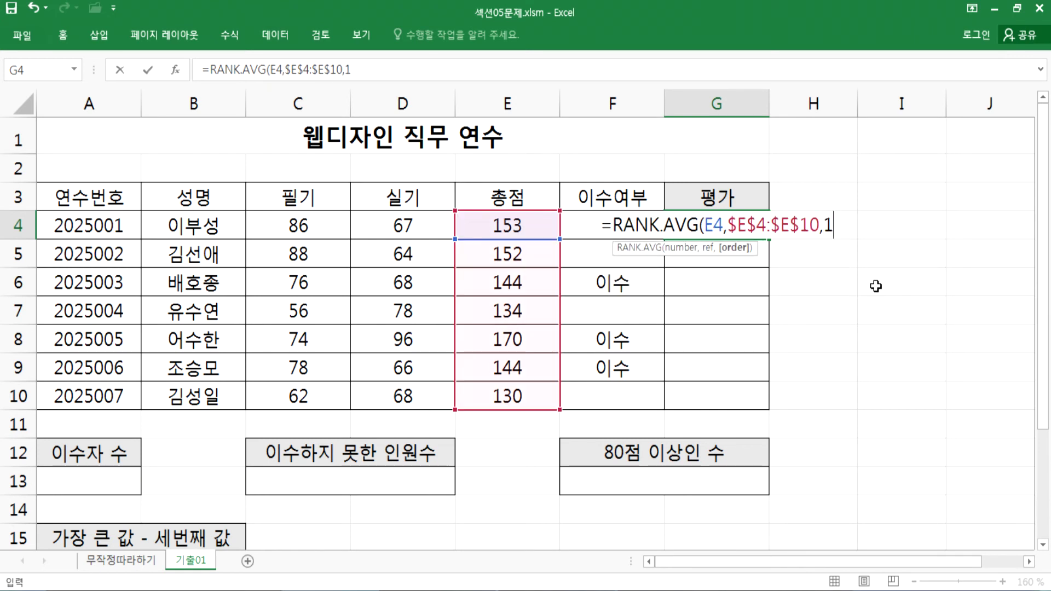
type(")")
key("Return")
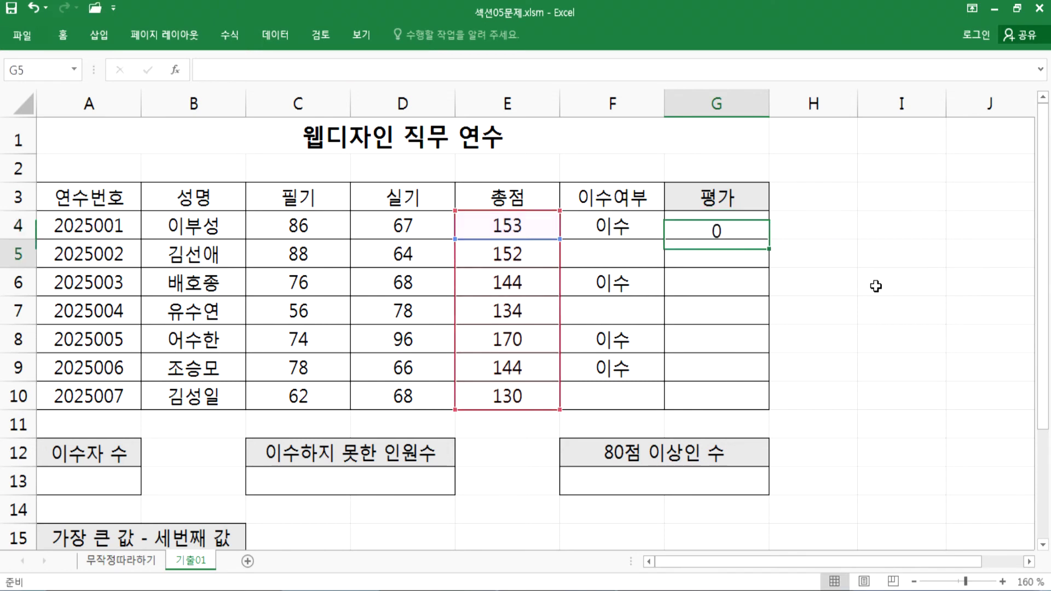
Step: Fill the RANK.AVG formula from G4 down to G10 and check the ranks of the tied 총점 values in rows 6 and 9
left_click(751, 233)
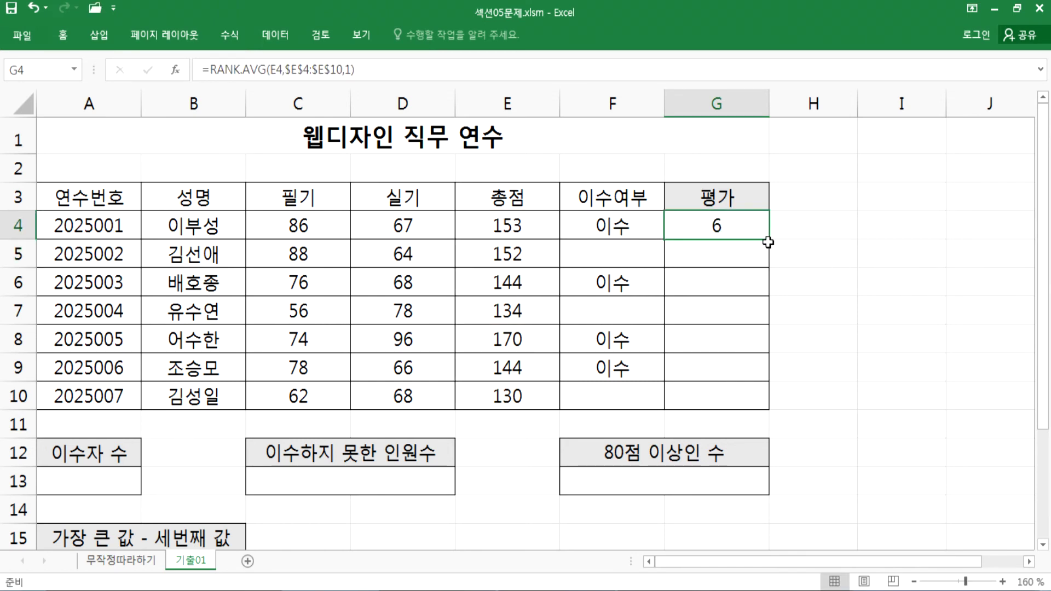
left_click_drag(768, 239, 757, 399)
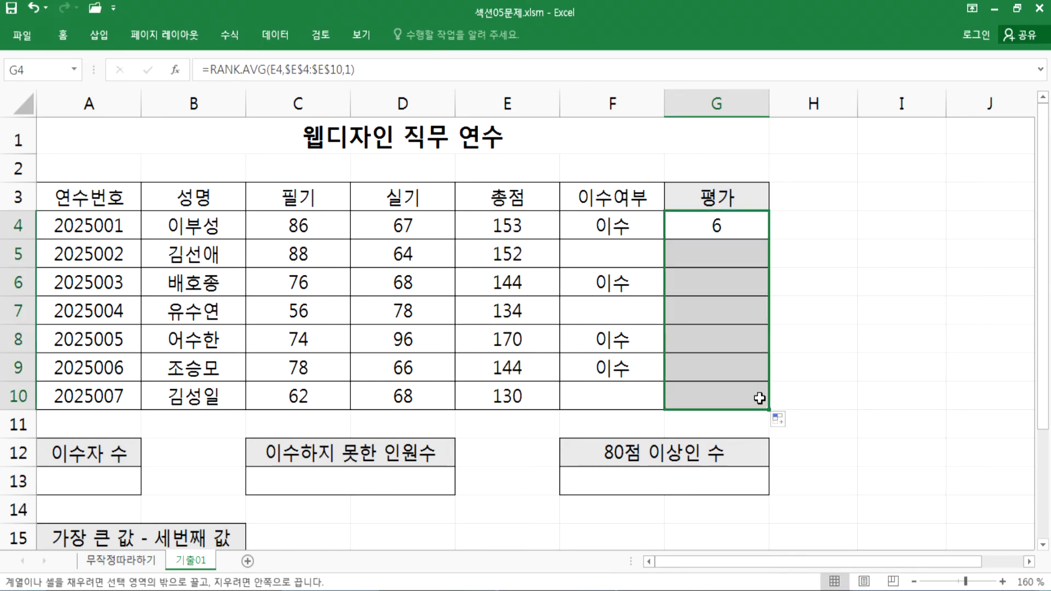
left_click(736, 279)
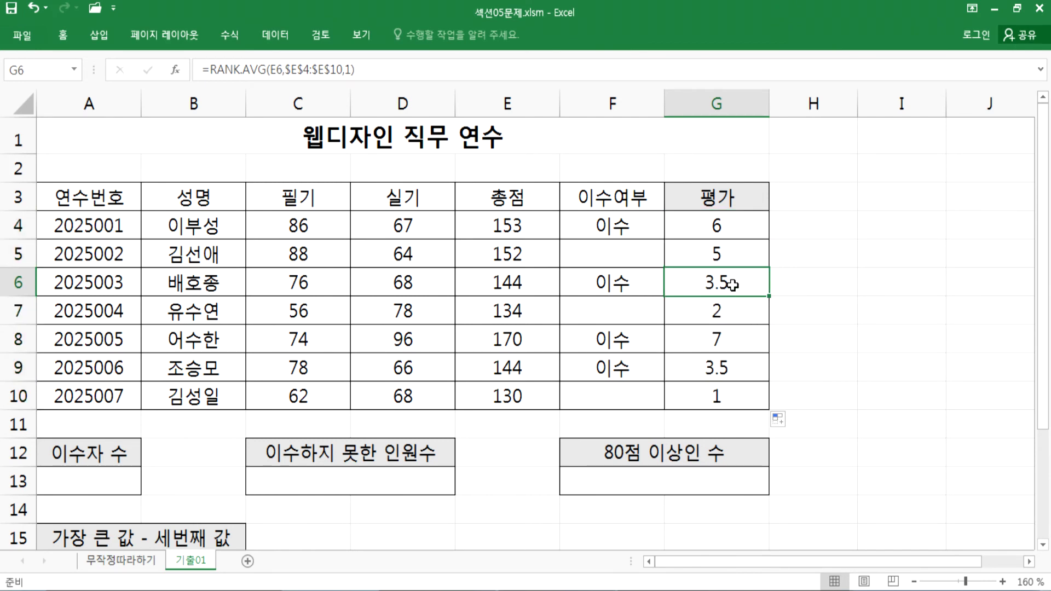
left_click(727, 363)
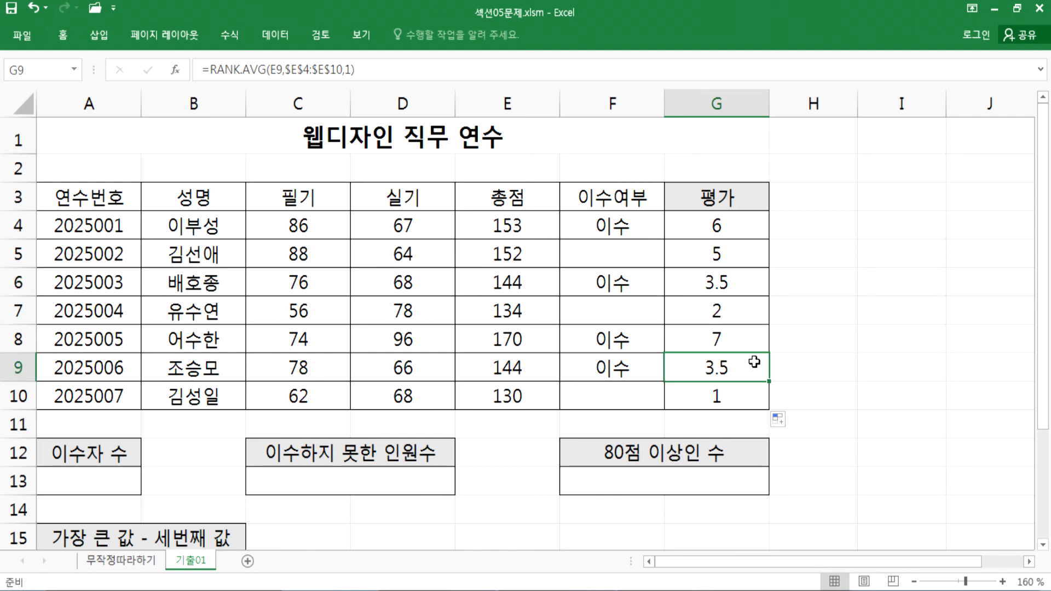
left_click(734, 311)
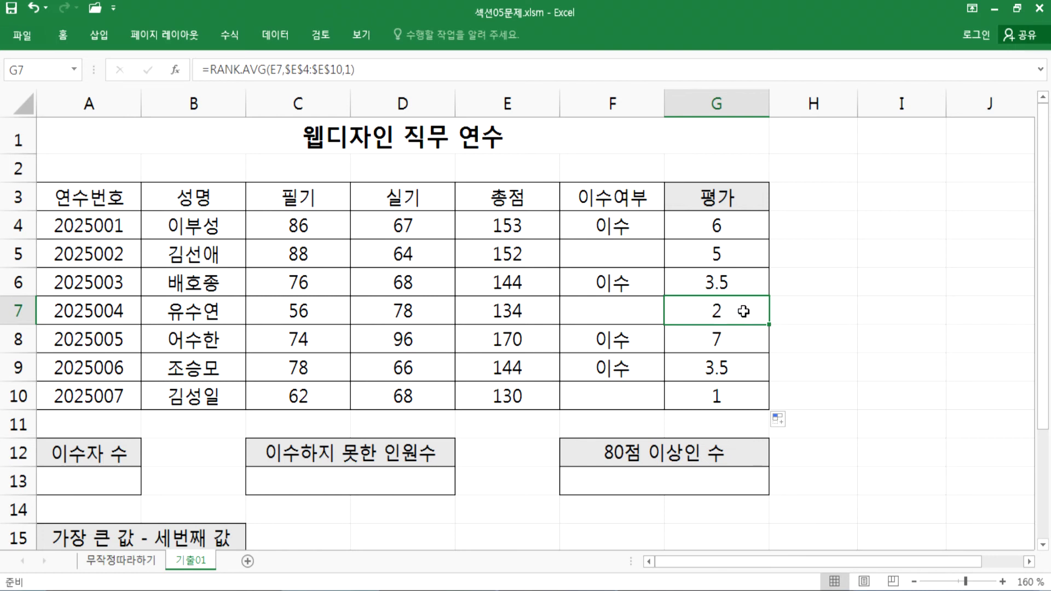
left_click(535, 287)
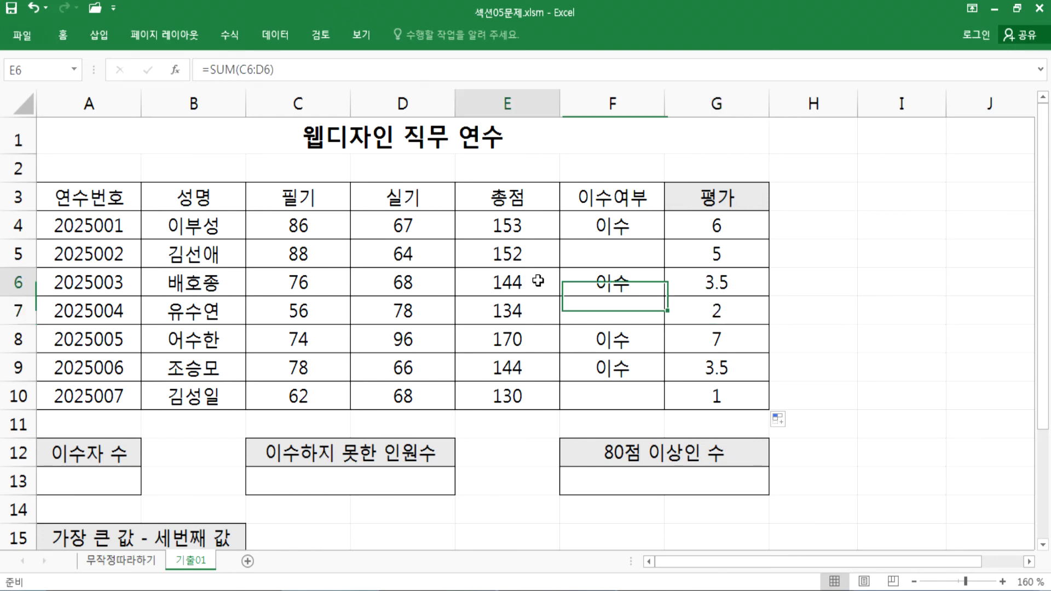
left_click(526, 357)
left_click(806, 281)
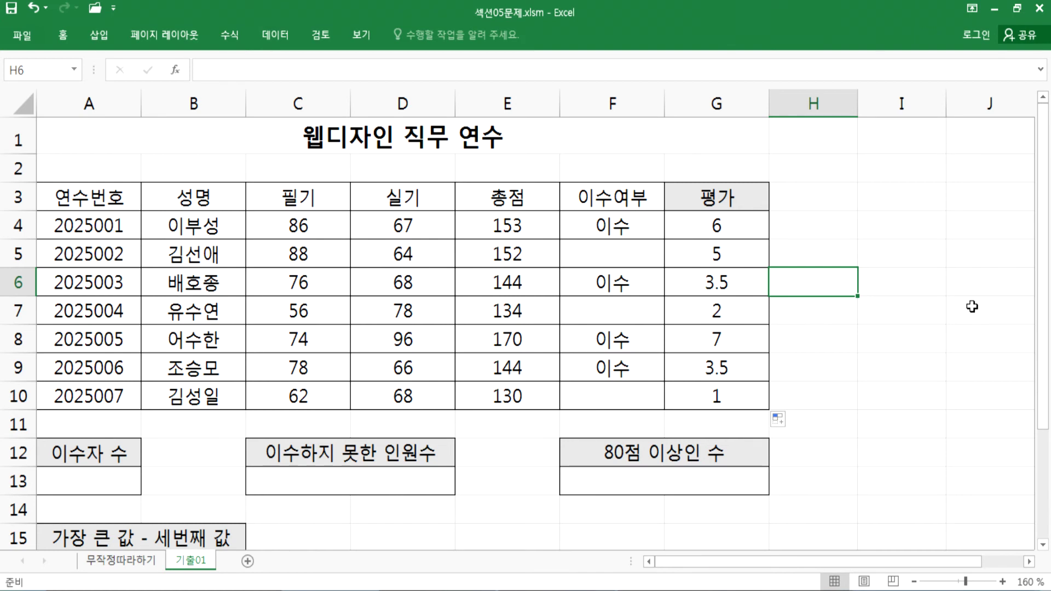
Step: Enter the comparison formula =RANK.EQ(E4,E4:E10,1) in H4, beside the first 평가 cell
left_click(808, 226)
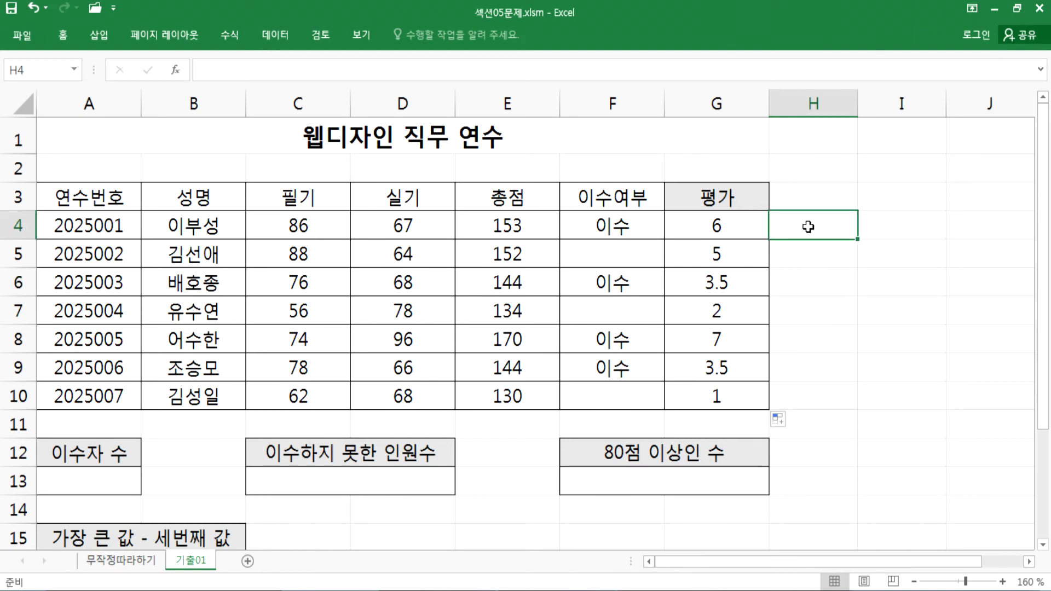
type("=RANK.")
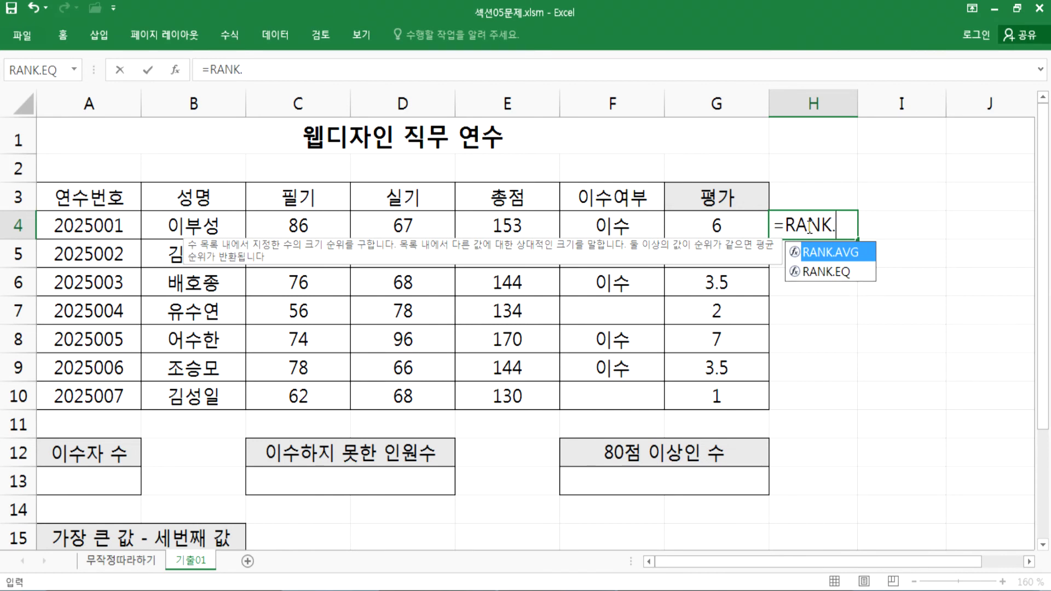
type("W")
key("BackSpace")
type("E")
key("Tab")
left_click(499, 229)
type(",")
left_click(506, 230)
left_click_drag(511, 265, 506, 390)
type(",1")
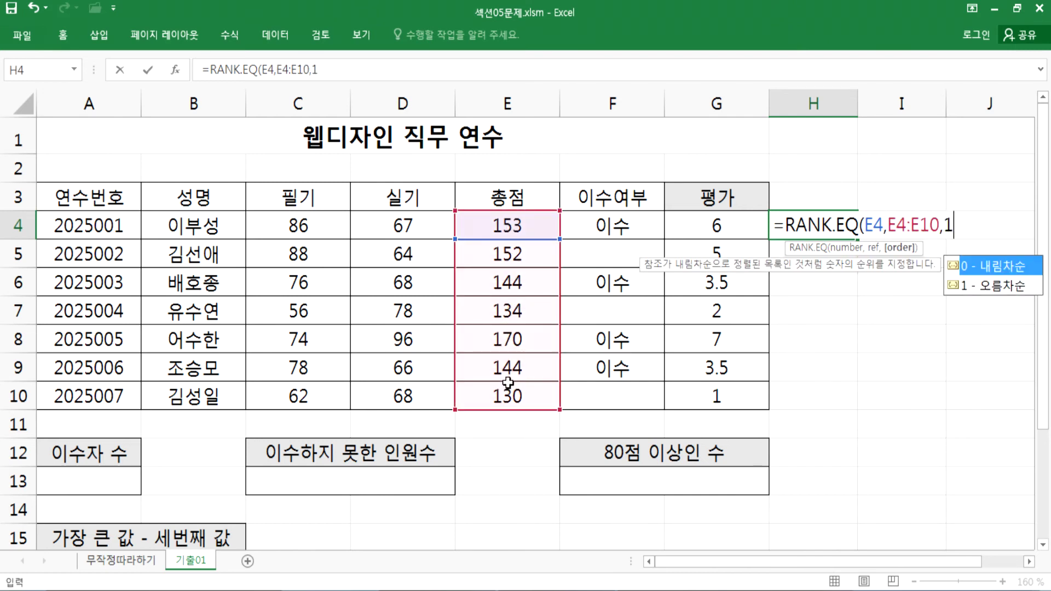
key("Return")
Step: Fill the RANK.EQ formula from H4 down to H10 and compare its ranks with the 총점 and 평가 columns
left_click(844, 235)
left_click_drag(857, 239, 807, 403)
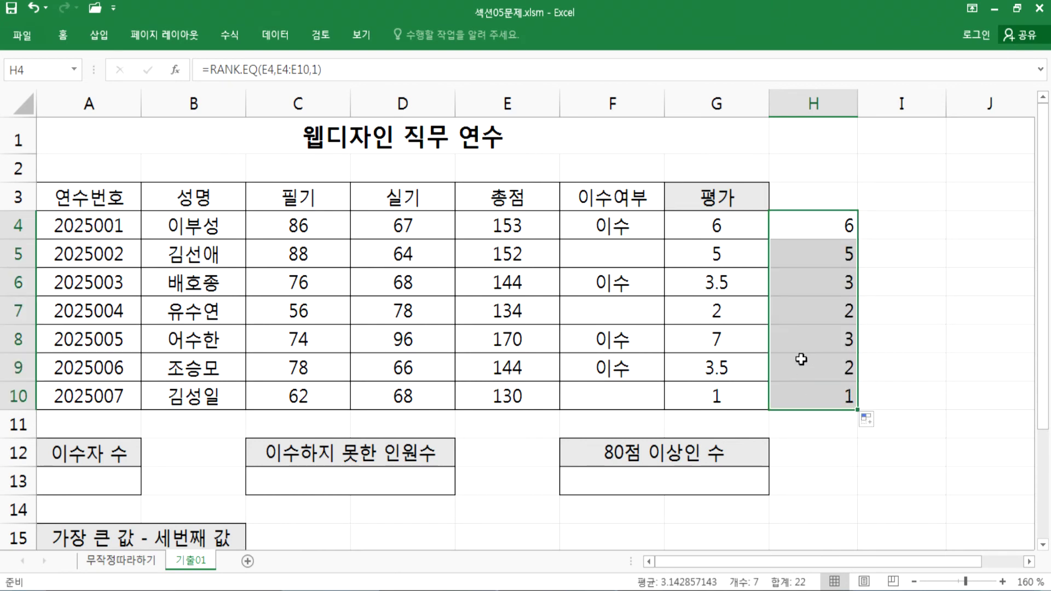
left_click(810, 331)
left_click(810, 287)
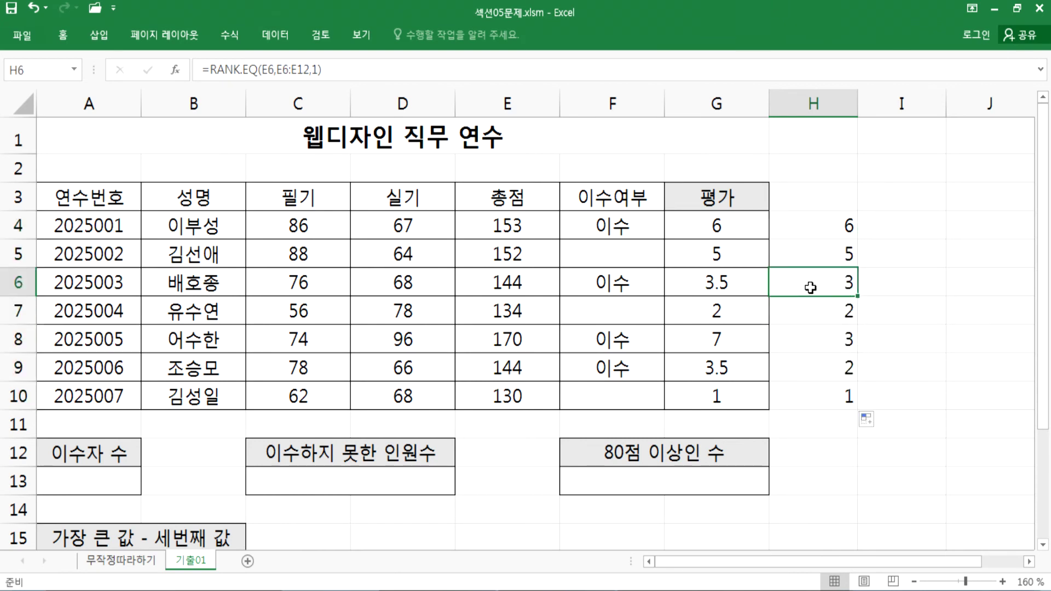
left_click(812, 261)
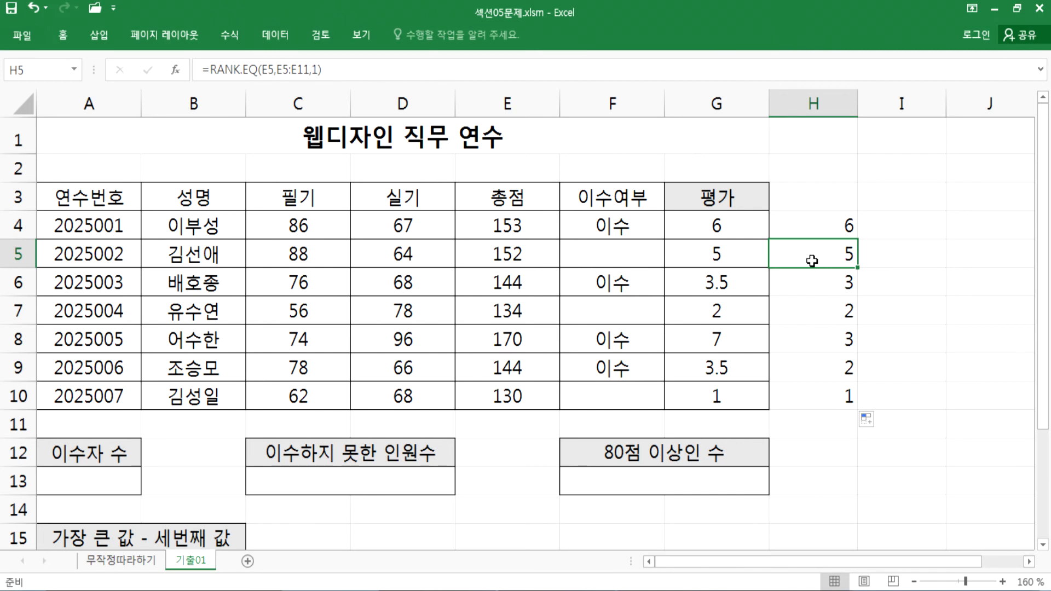
left_click(517, 284)
left_click(517, 338)
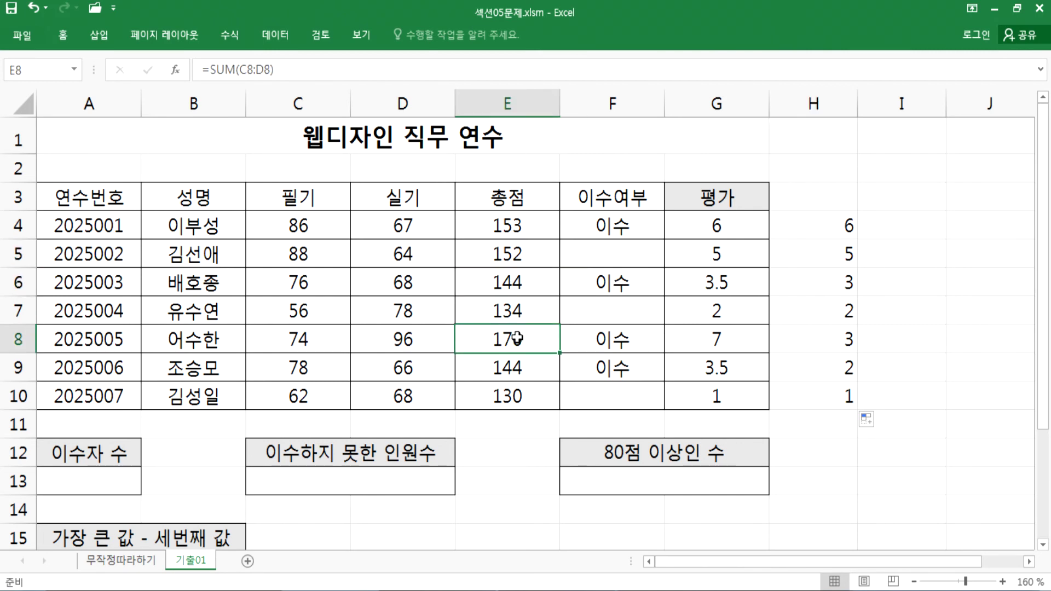
left_click(530, 284)
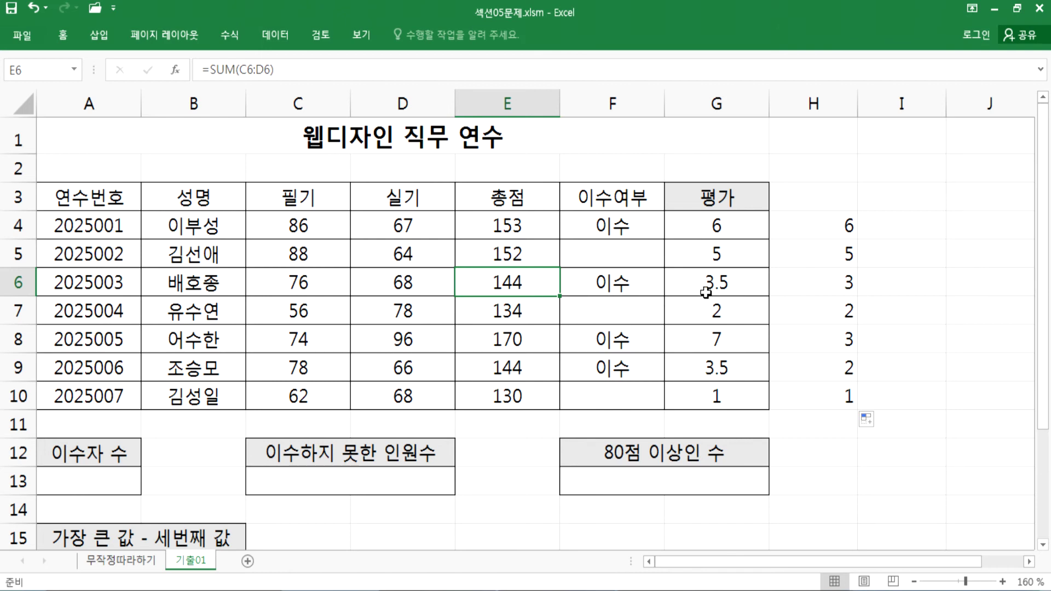
left_click(809, 224)
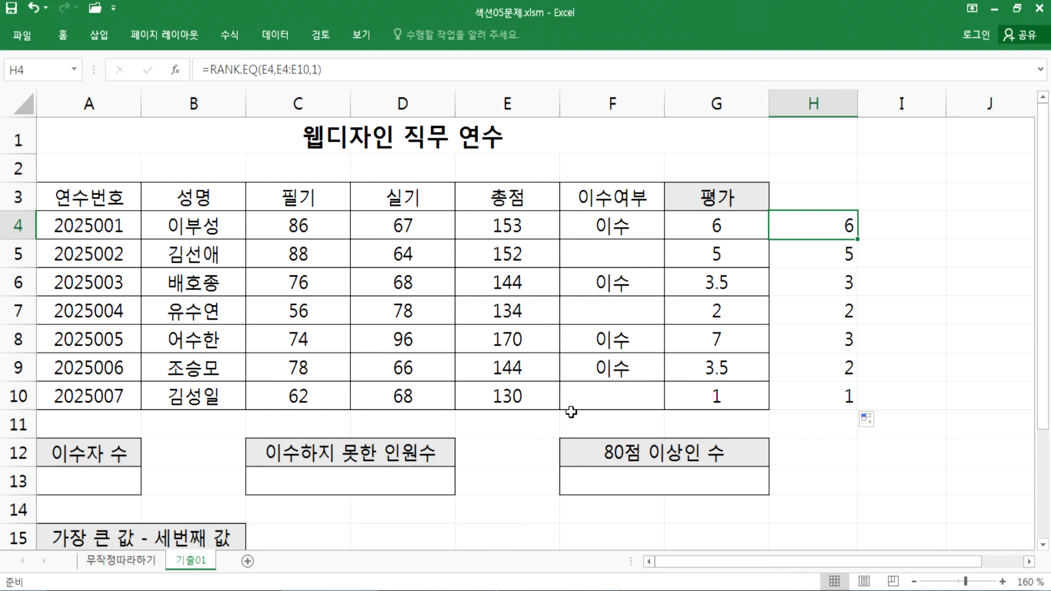
Step: Switch to the Notepad notes, leave a blank line below the RANK.AVG line and start the 문제2) entry with 이수여부가 and 이수
left_click(377, 590)
scroll(291, 464, "down", 1)
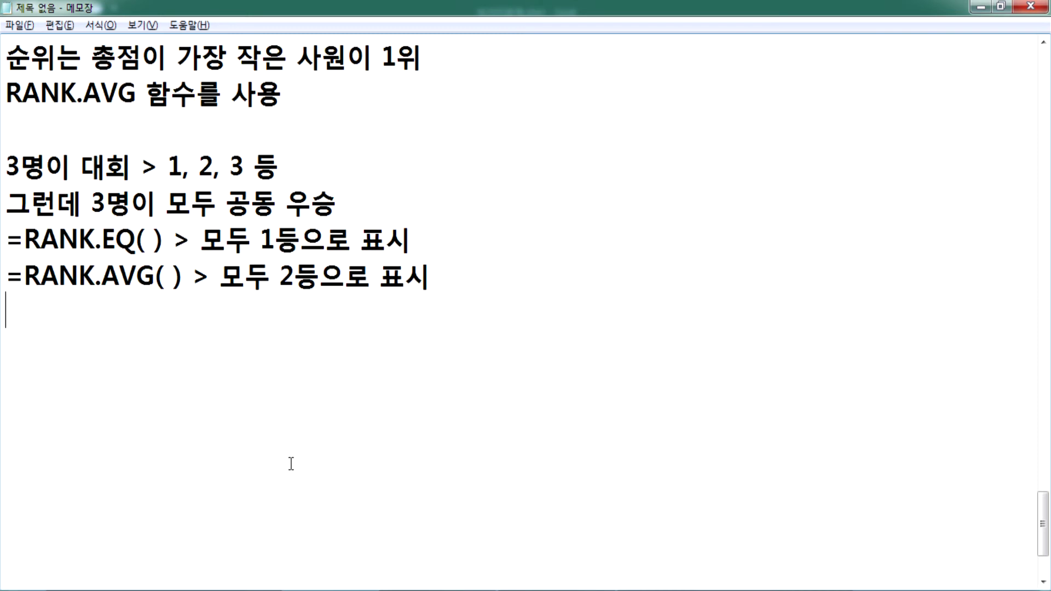
key("Return")
key("Return")
type("문제2")
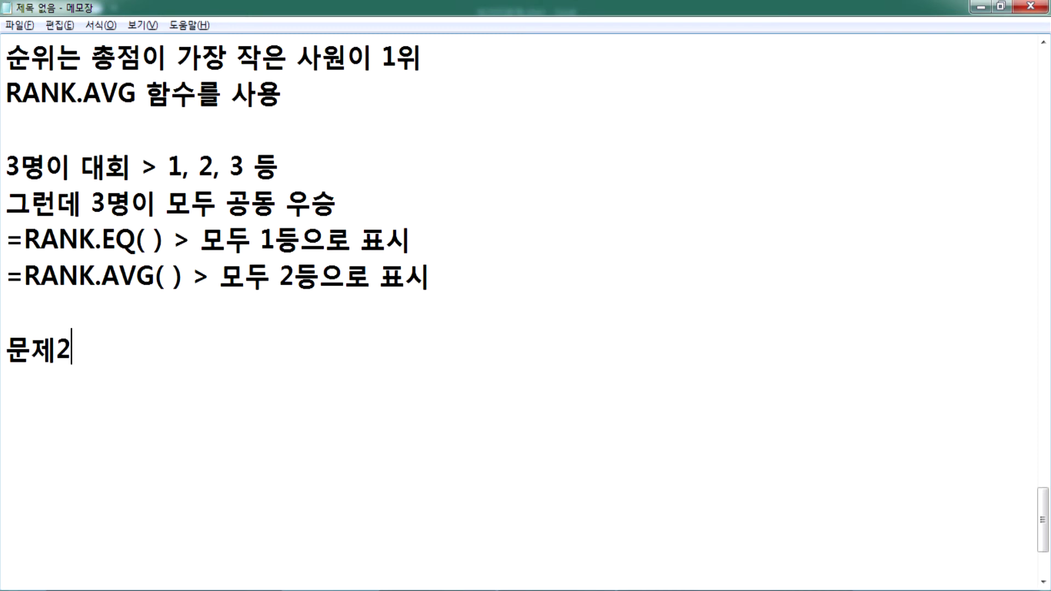
type(") 이수여북")
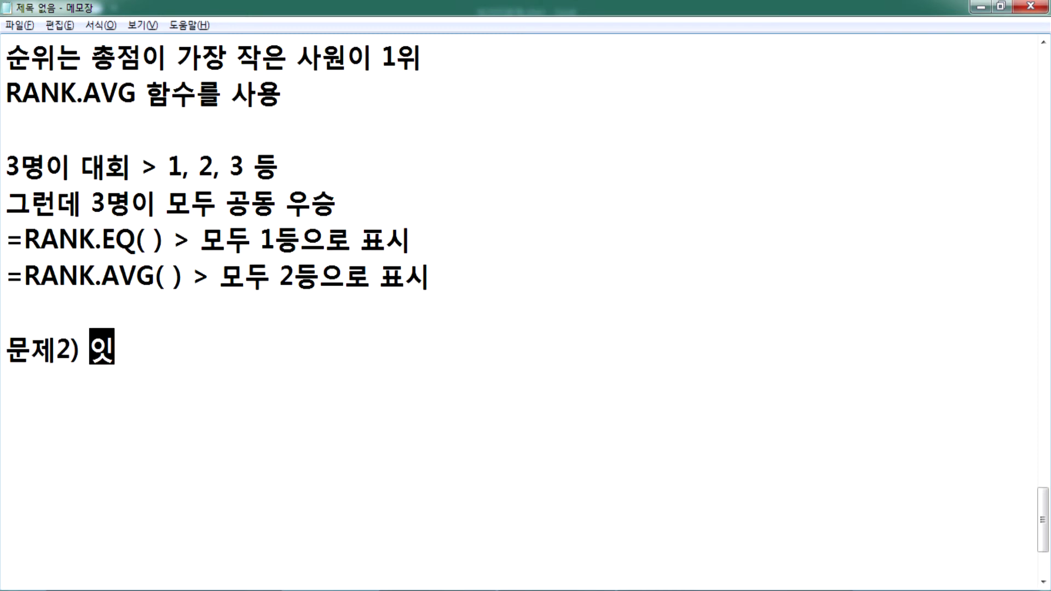
type("가 :이수")
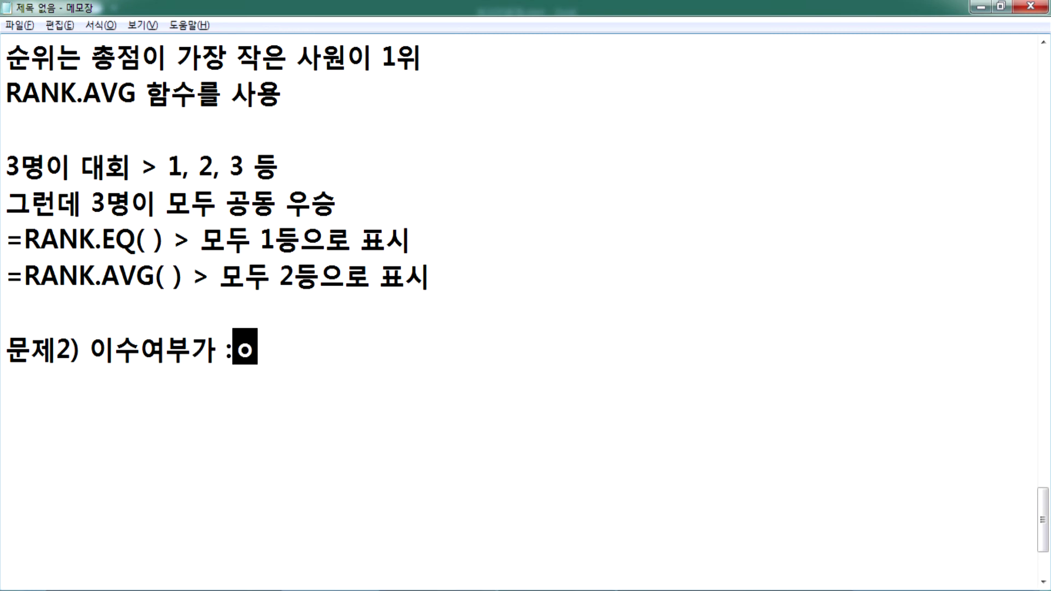
Step: Put 이수 in double quotes and finish the line as 문제2) 이수여부가 "이수"인 사원의 수
key("Left")
key("Left")
key("Left")
key("Delete")
type("\"")
key("End")
type("\"인 사원")
key("BackSpace")
type("의 수")
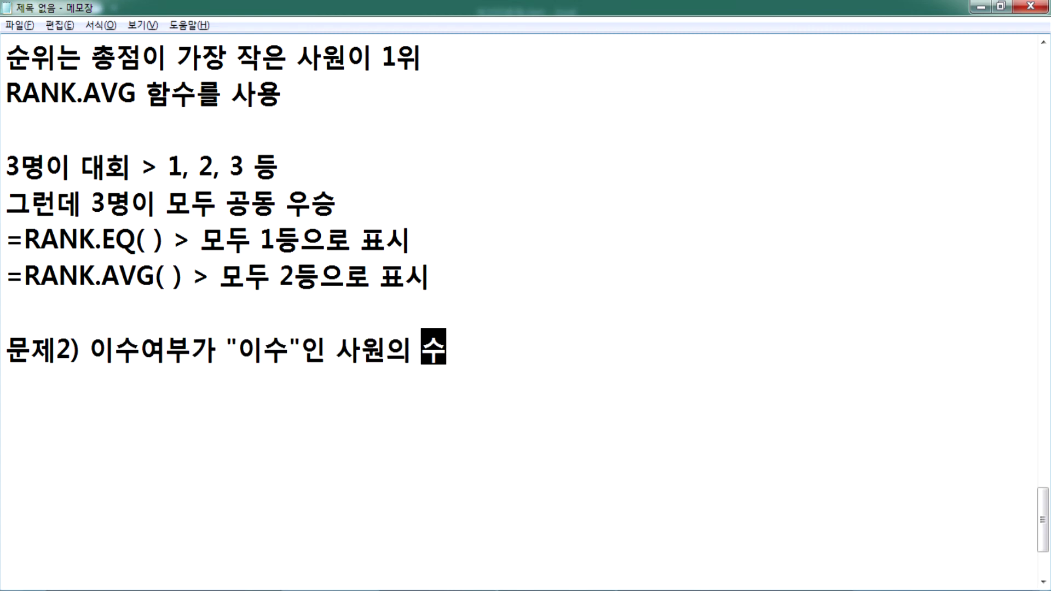
Step: Add the line 사원수 뒤에 "명"을 포함해서 표시(예, 5명) under the 문제2 line
key("Return")
type("사원수")
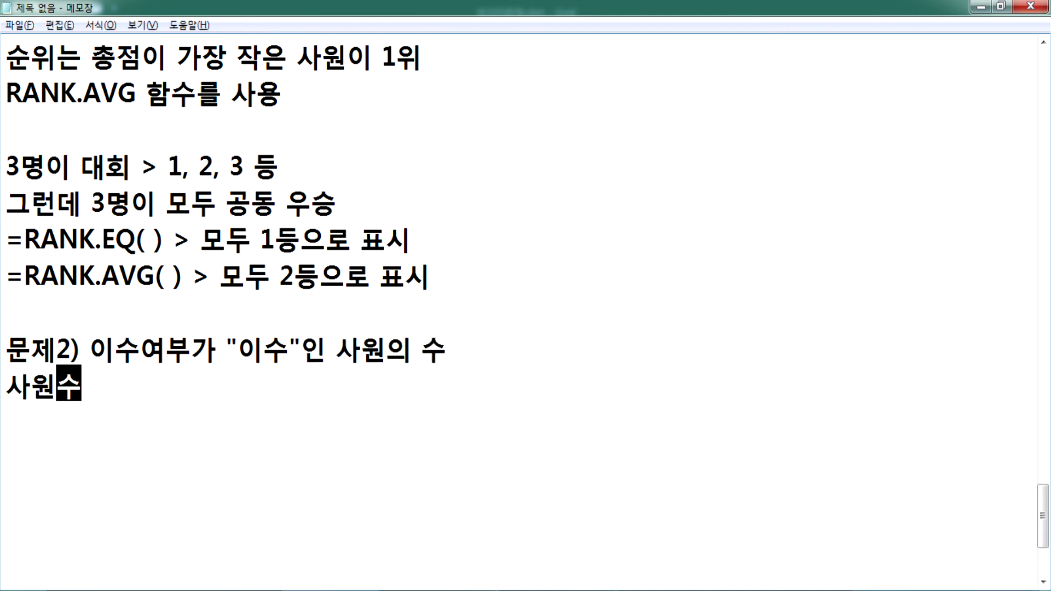
type(" 튕에 \"")
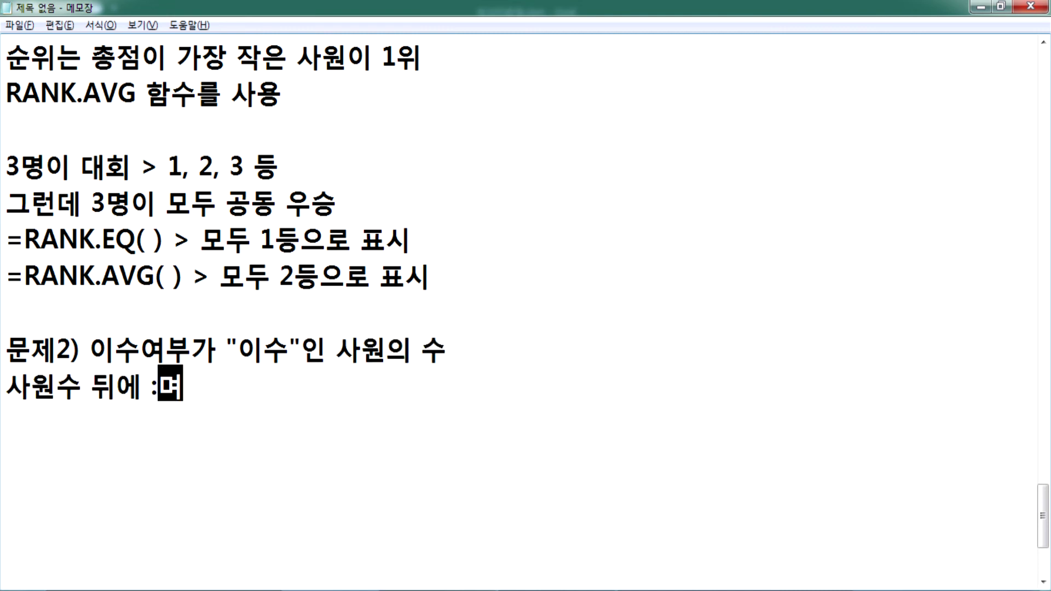
type("명\"을 붕ㅊ")
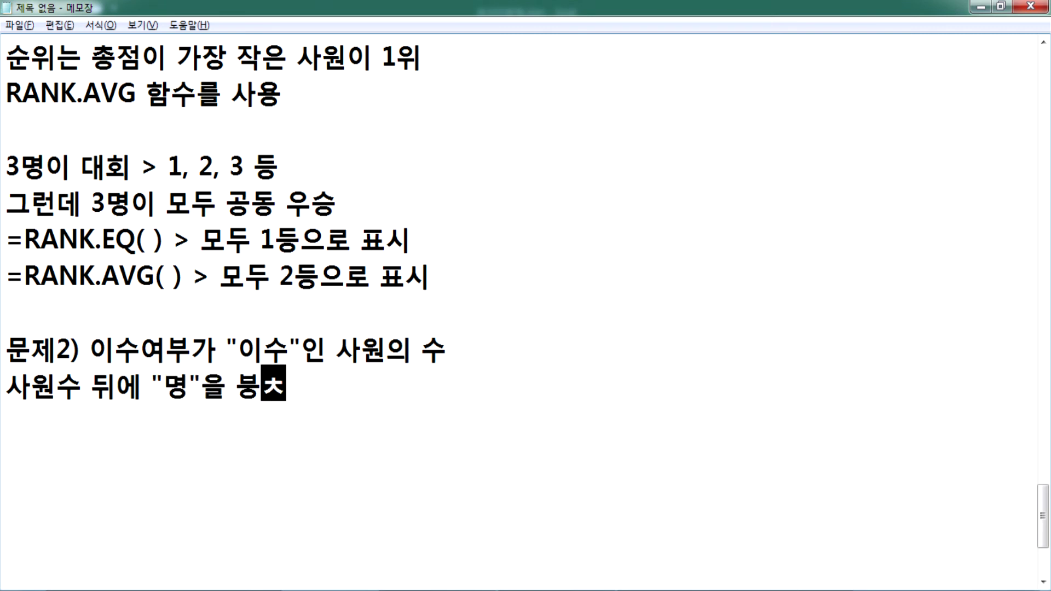
key("BackSpace")
key("BackSpace")
type("포함해서 ㅍ")
type("시(예, ")
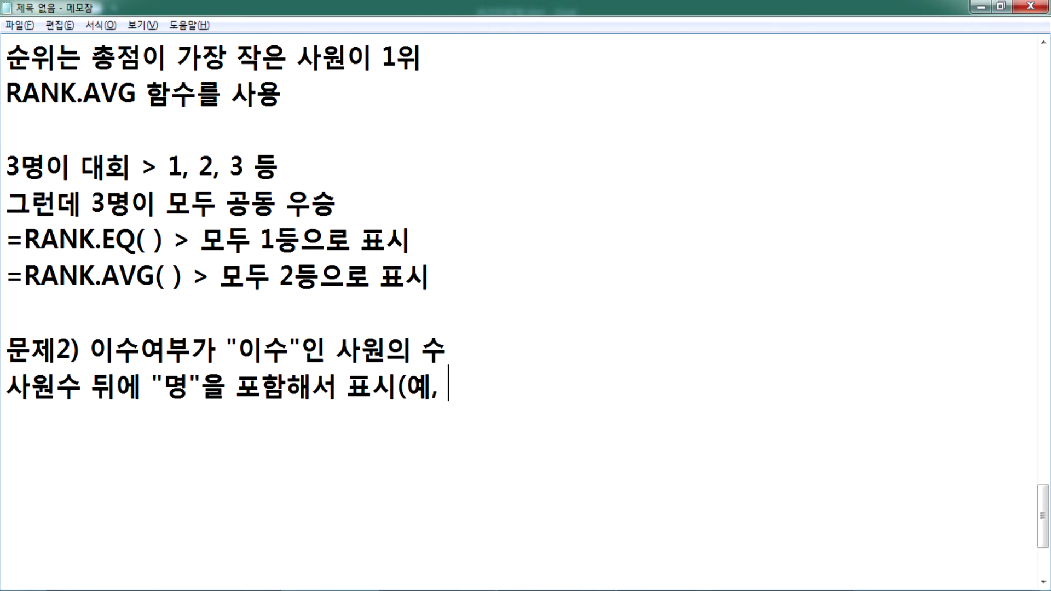
type("5명)")
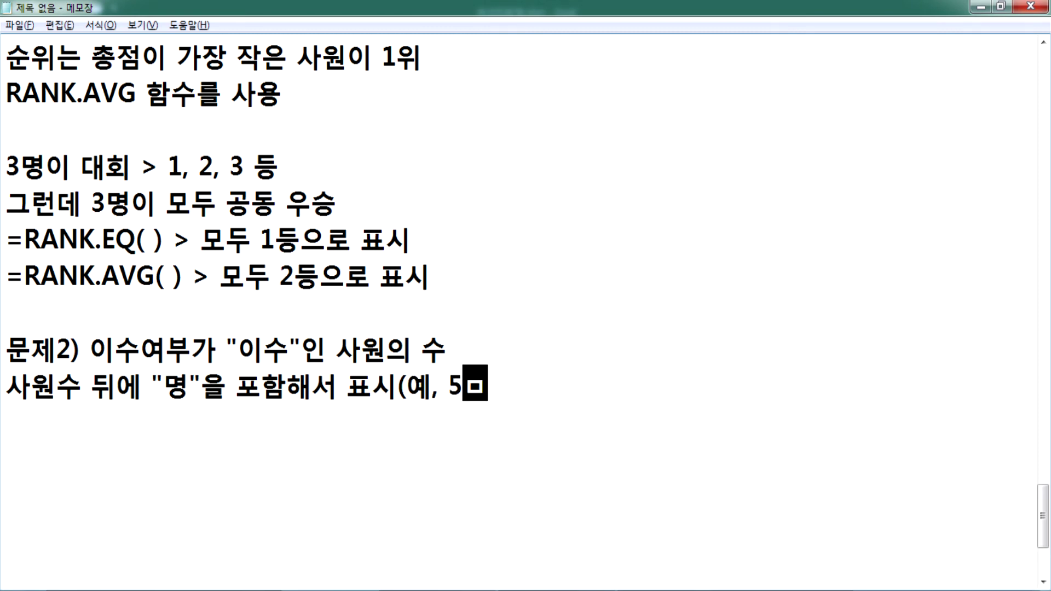
Step: Add the line SUM, SUMIF, COUNT, COUNTIF 함수중 알맞은 함수와 &연산자를 사용 under the 문제2 notes
key("Return")
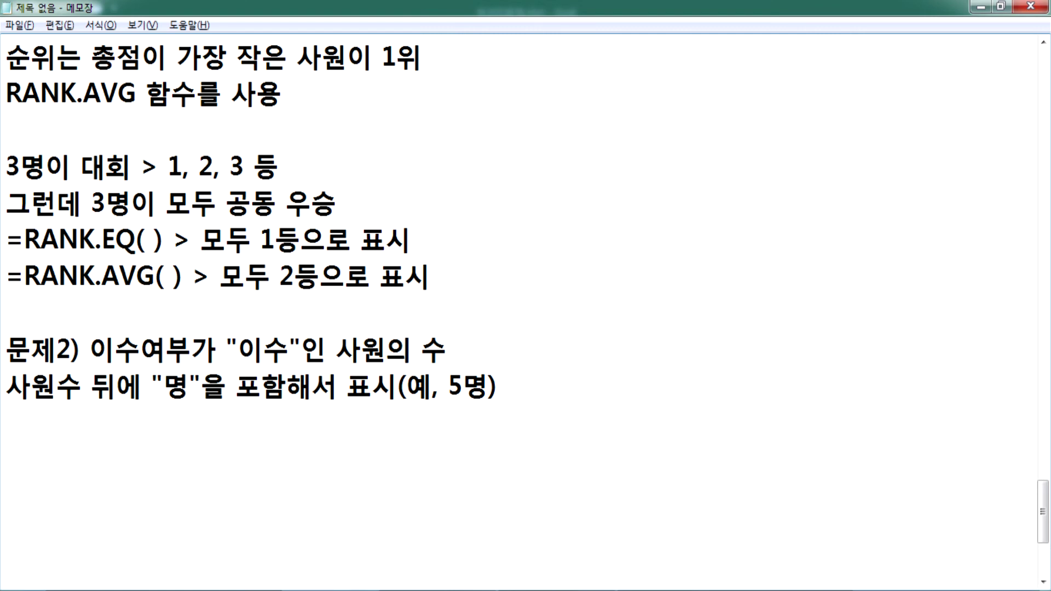
type("SUM, SUY")
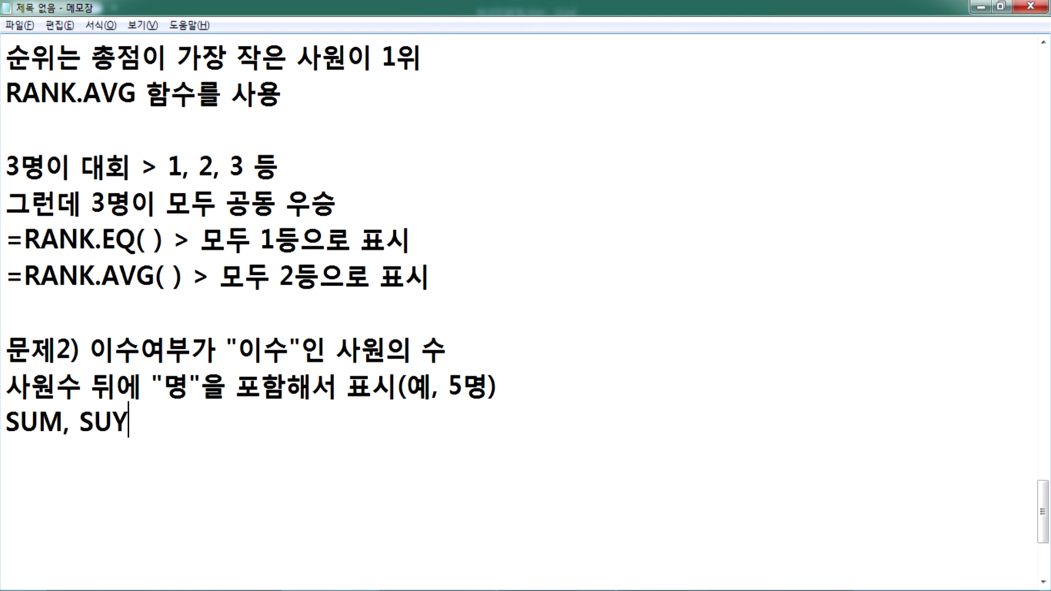
key("BackSpace")
type("MIF")
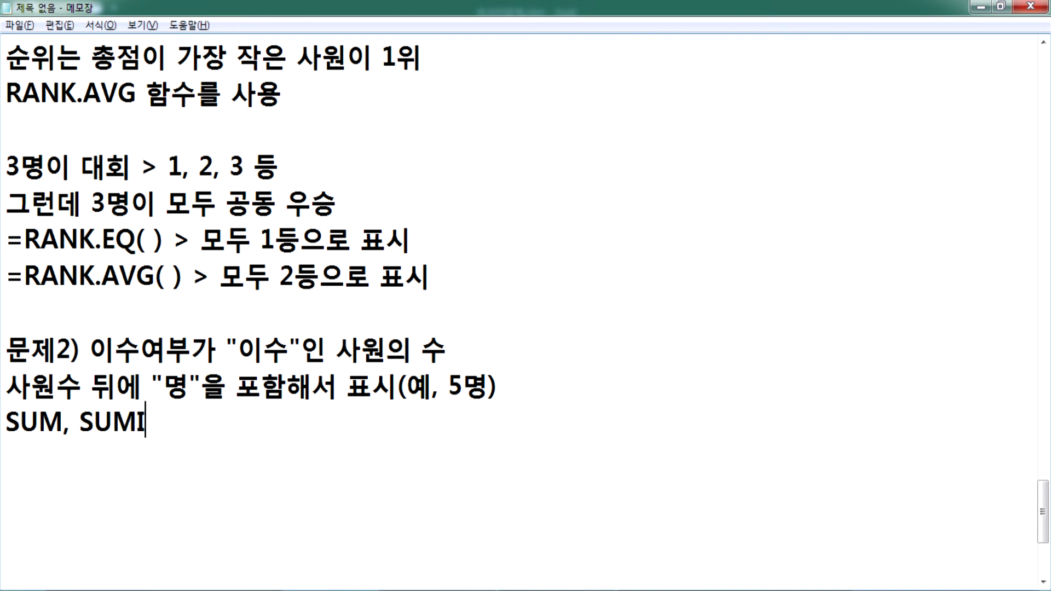
type("CO")
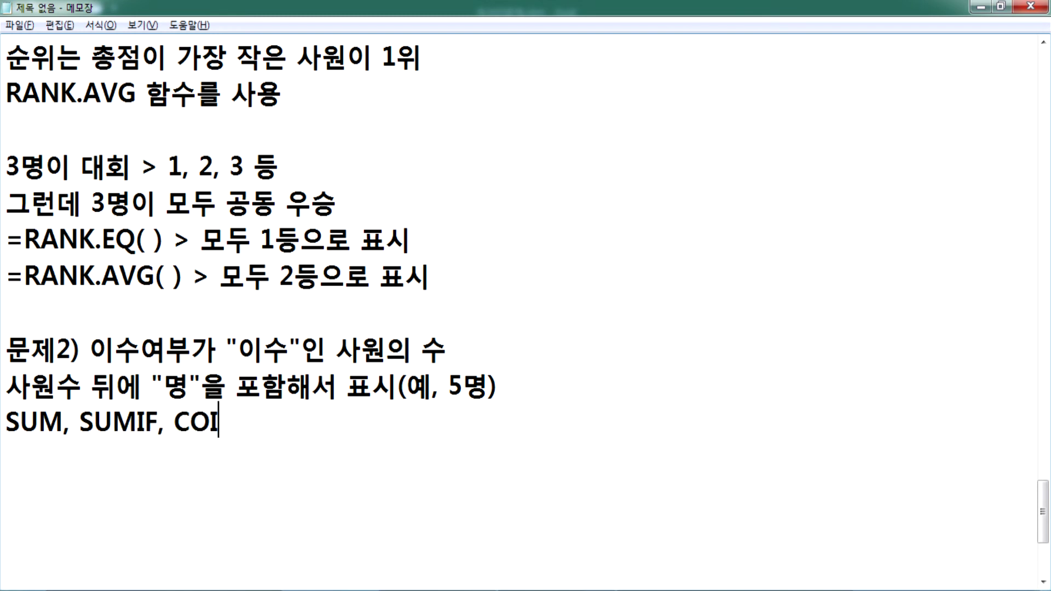
type("UNT, ")
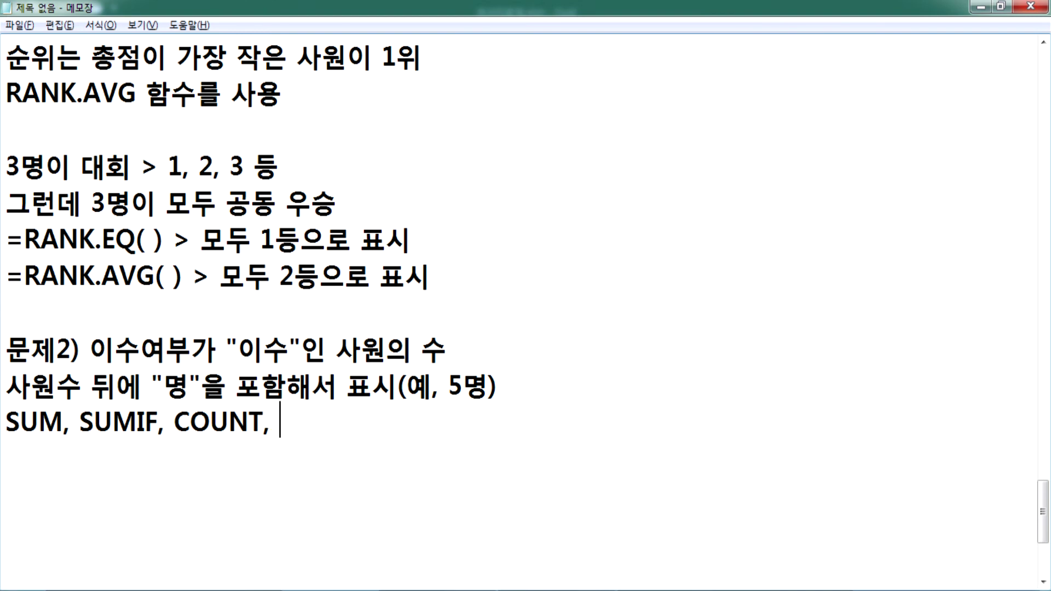
type("COUNTIF")
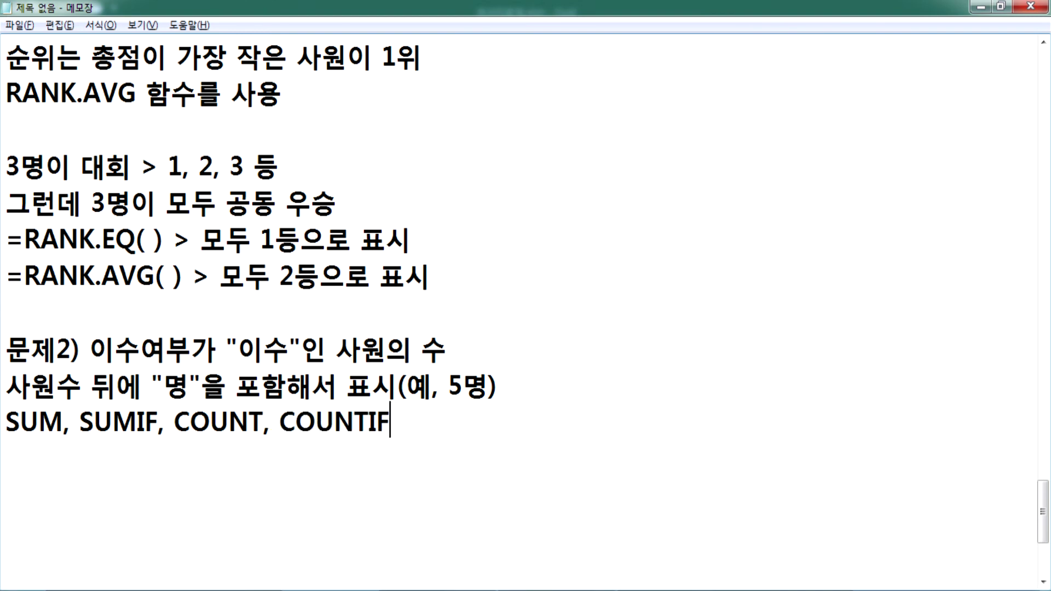
type(", 함수")
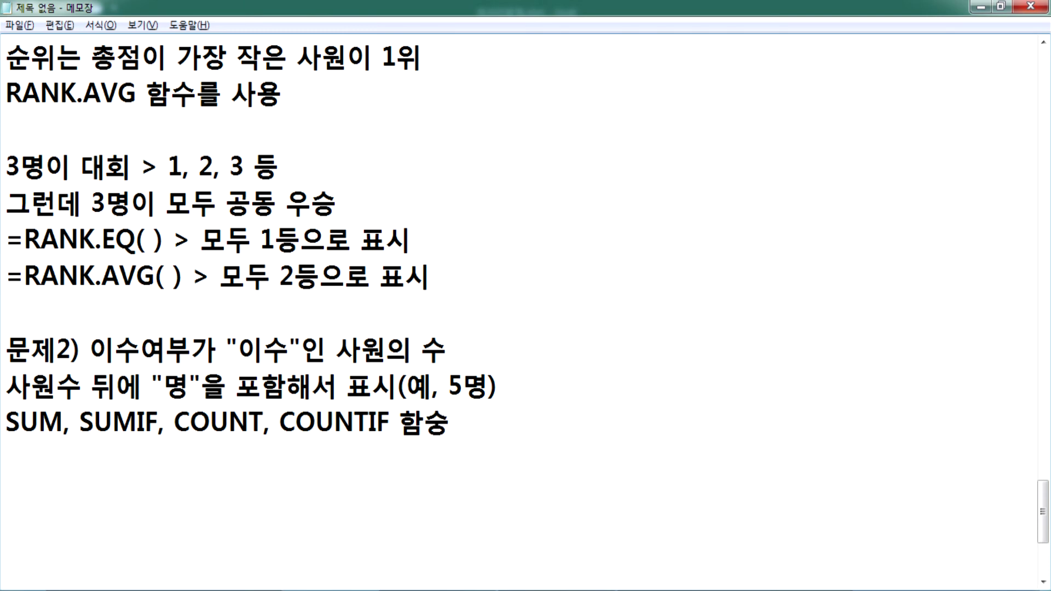
type("중 알맞ㅇ")
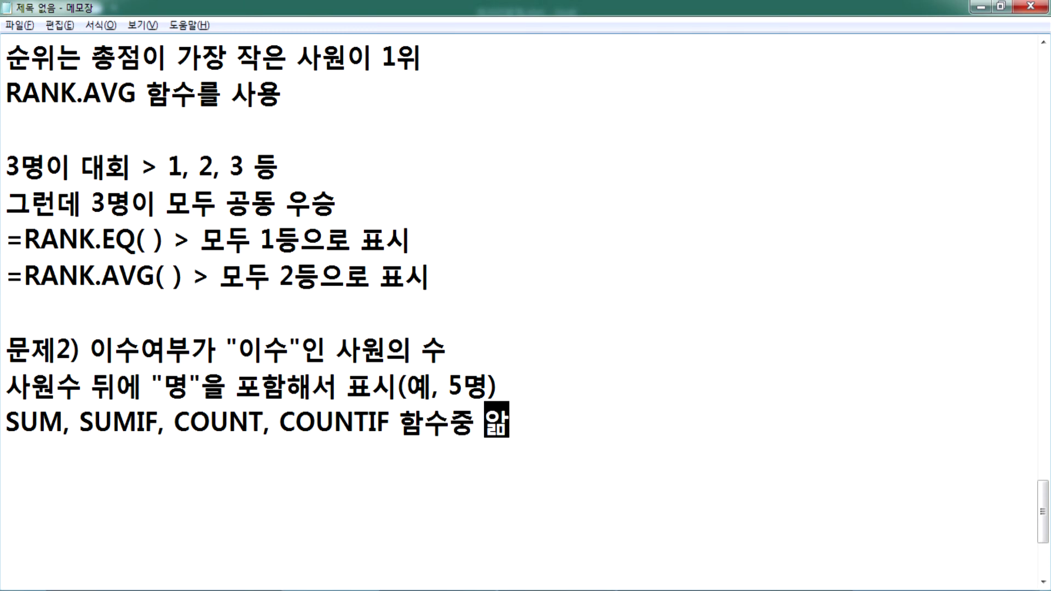
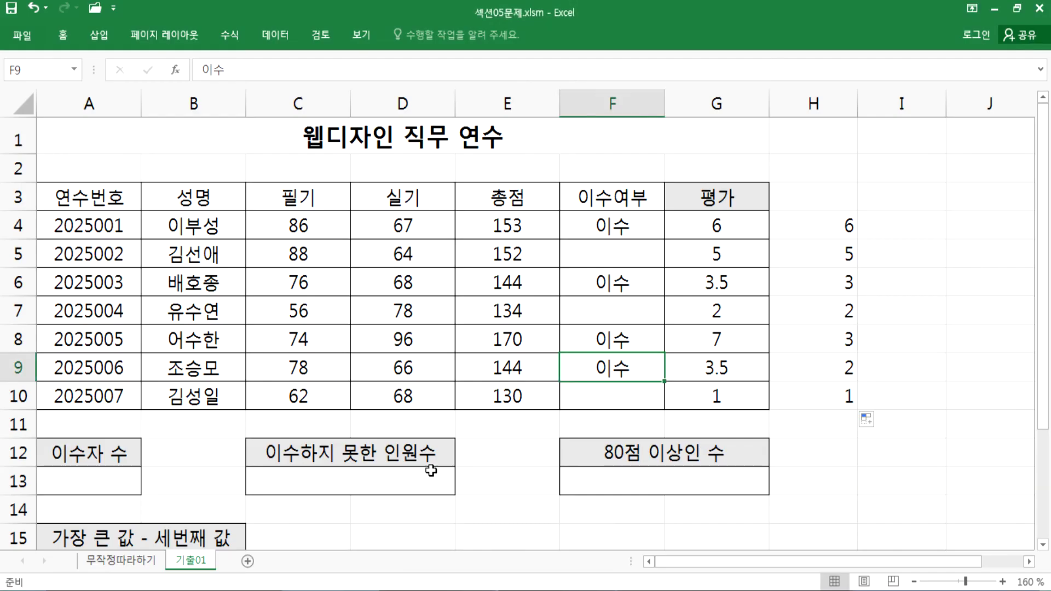
Step: In the Excel sheet 기출01, enter =COUNTIF(F4:F10,"이수") in cell F2 above the 이수여부 column
left_click(105, 481)
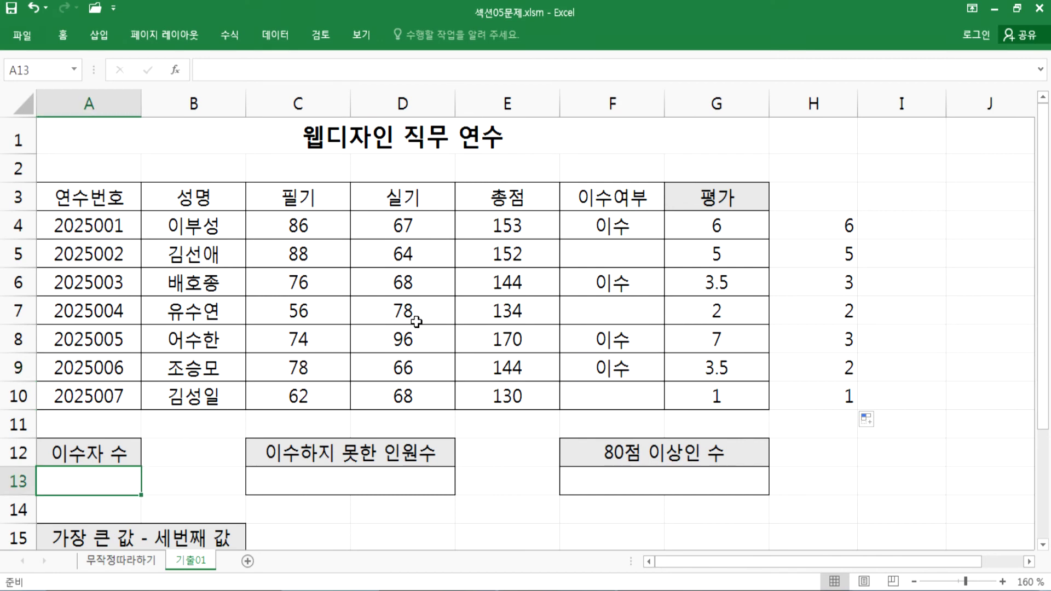
left_click(609, 169)
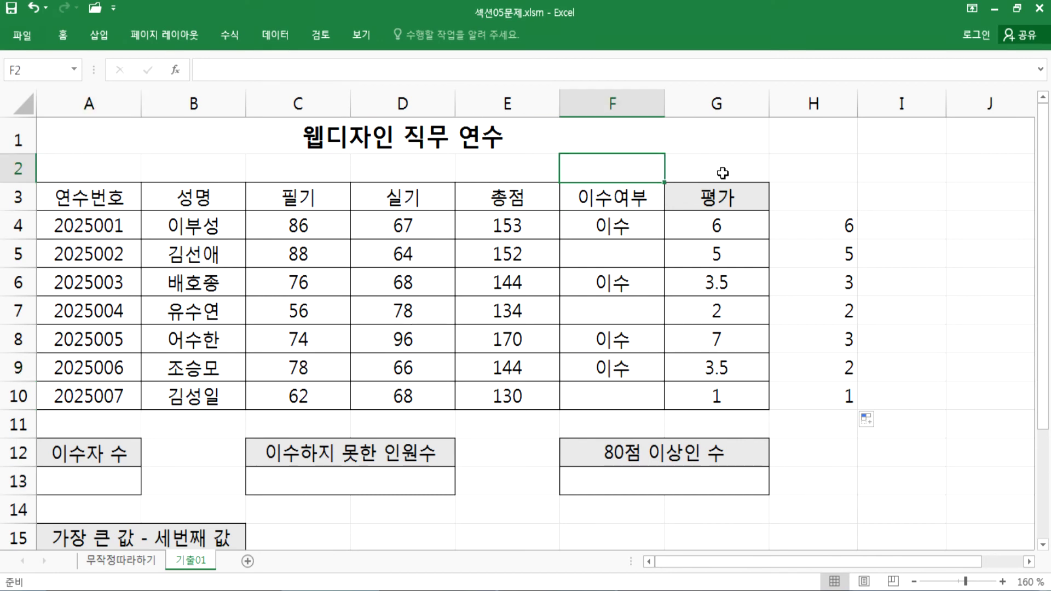
type("=COUNT")
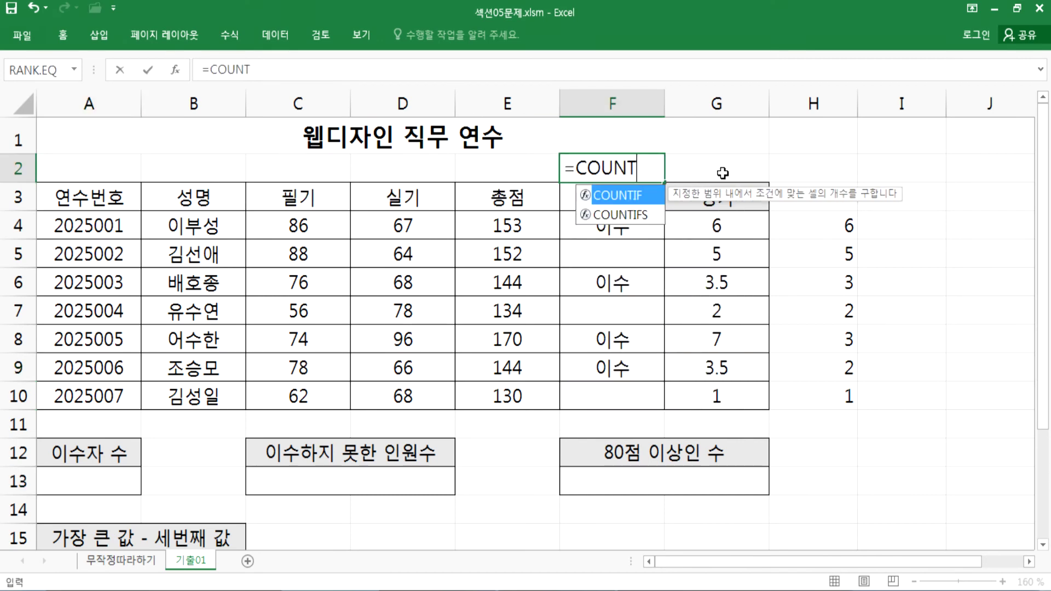
type("IF(")
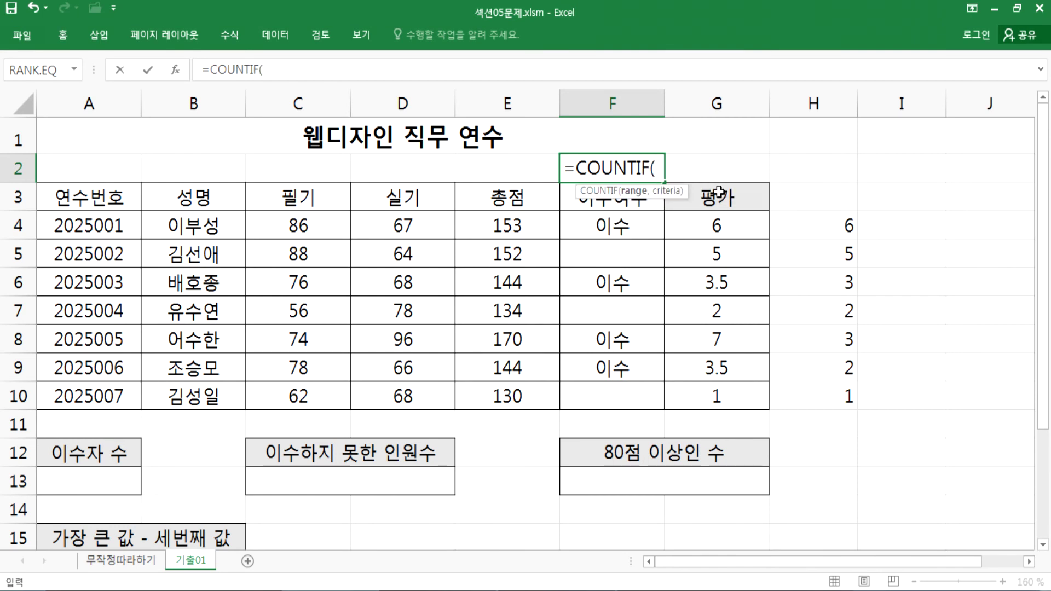
left_click_drag(613, 224, 609, 387)
type(",\"이수\"")
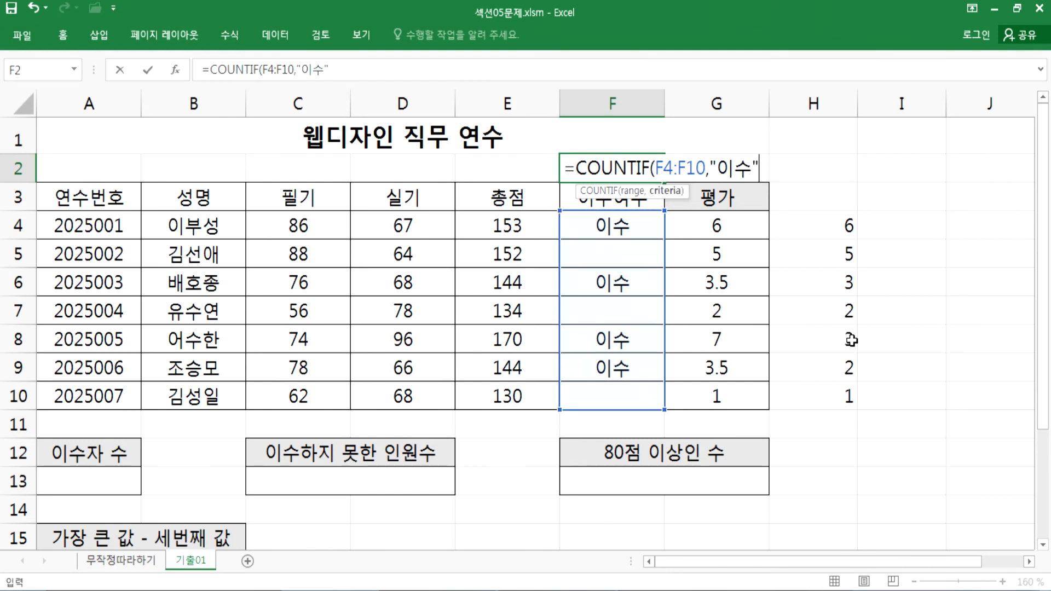
type(")")
key("Return")
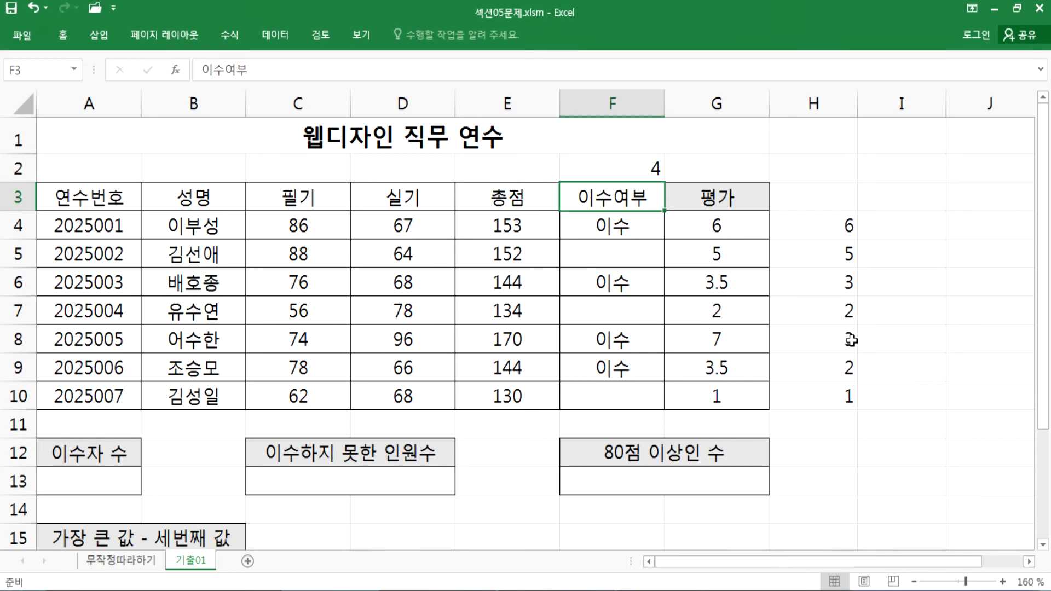
Step: Switch to the Notepad notes and examine the 문제2 COUNTIF arguments and the COUNTIFS range and criteria syntax
left_click(609, 170)
key("alt+Tab")
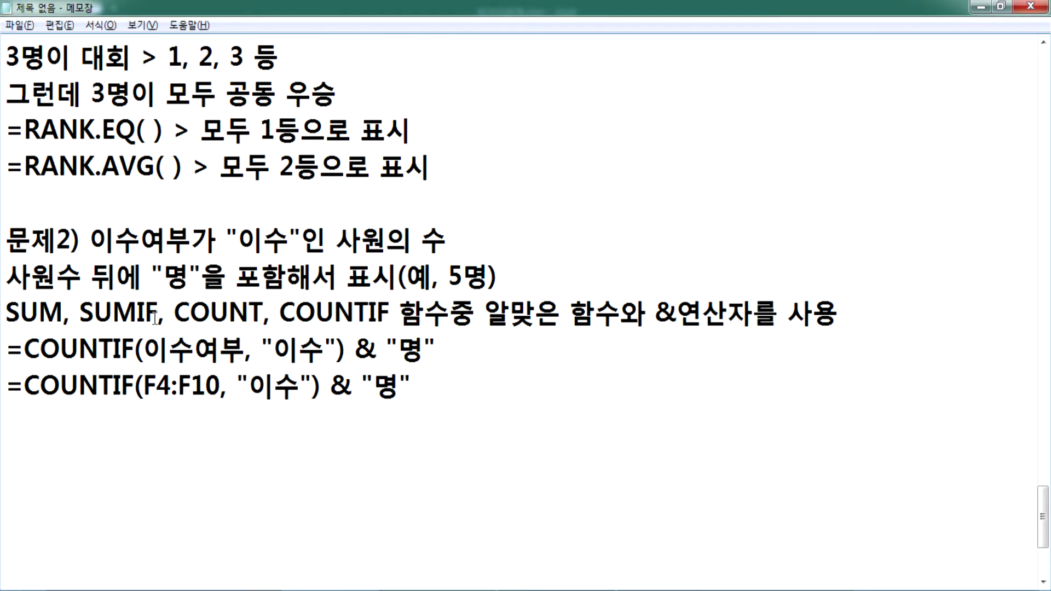
left_click_drag(144, 349, 325, 350)
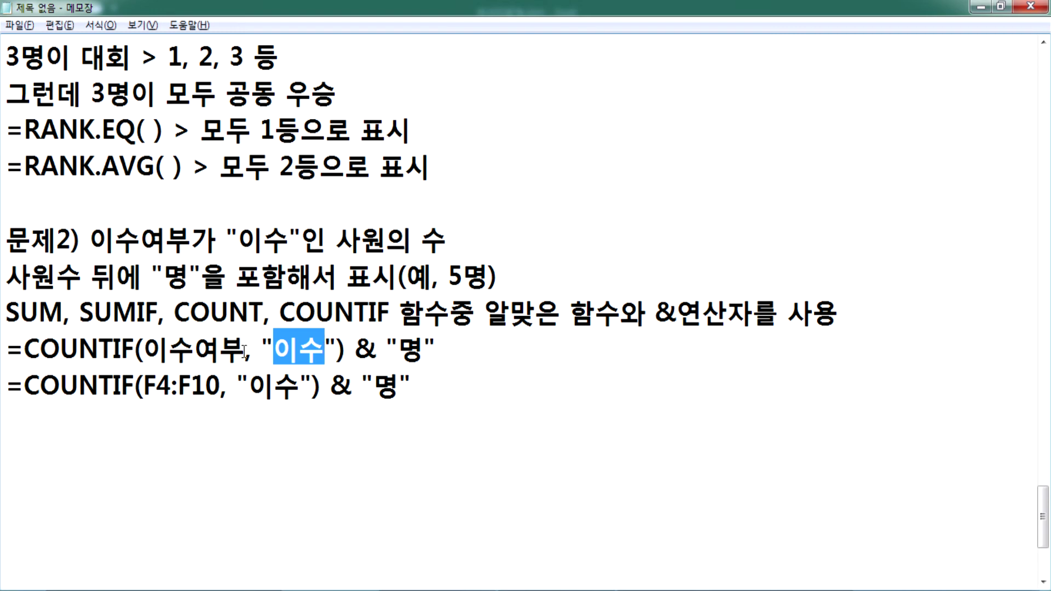
scroll(244, 351, "up", 3)
scroll(132, 295, "up", 7)
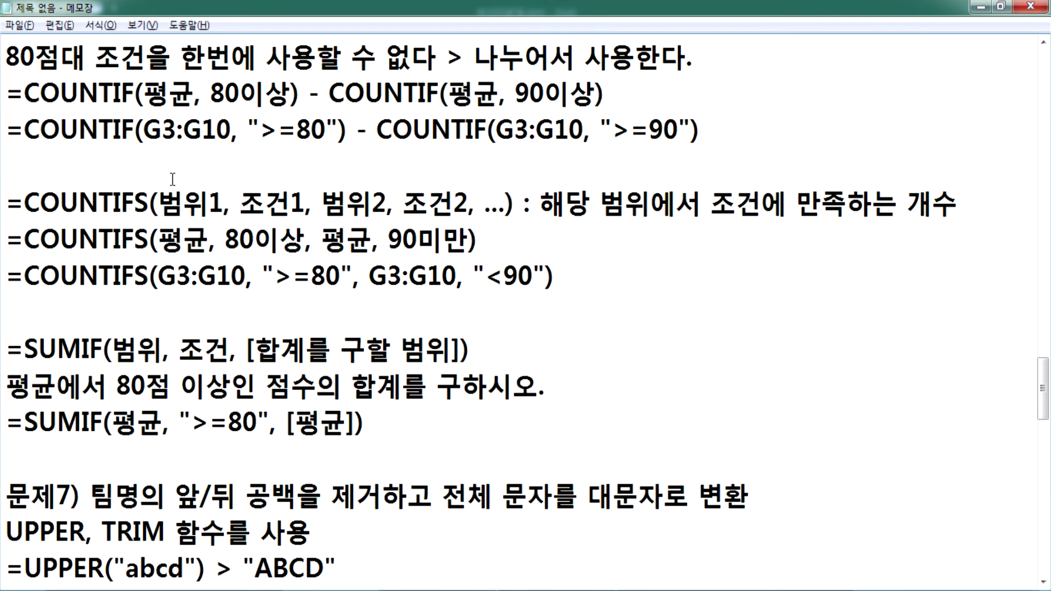
left_click_drag(158, 204, 470, 208)
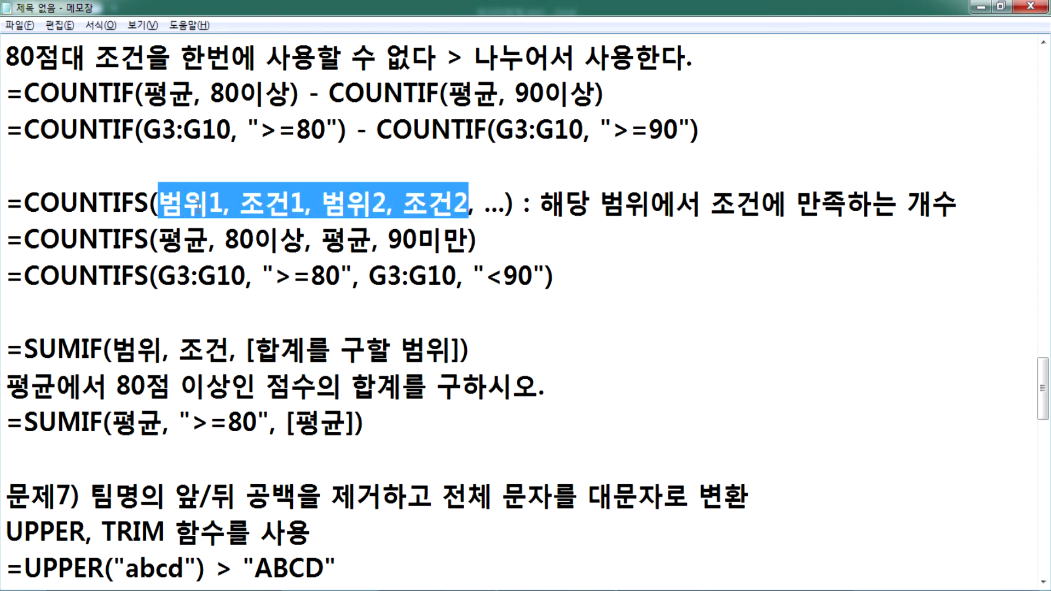
left_click(180, 206)
left_click_drag(239, 204, 303, 206)
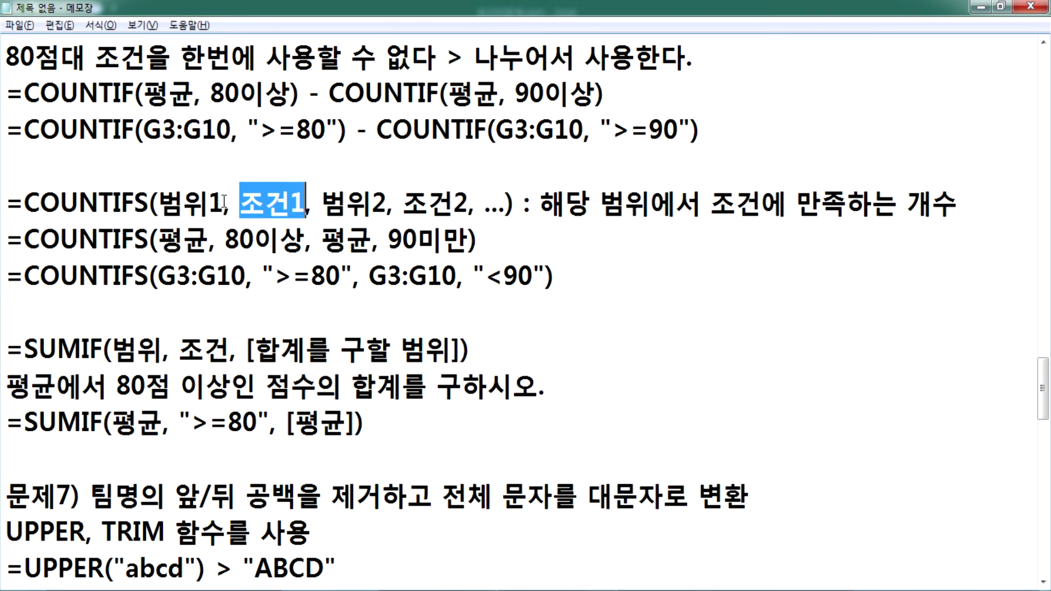
scroll(192, 219, "down", 7)
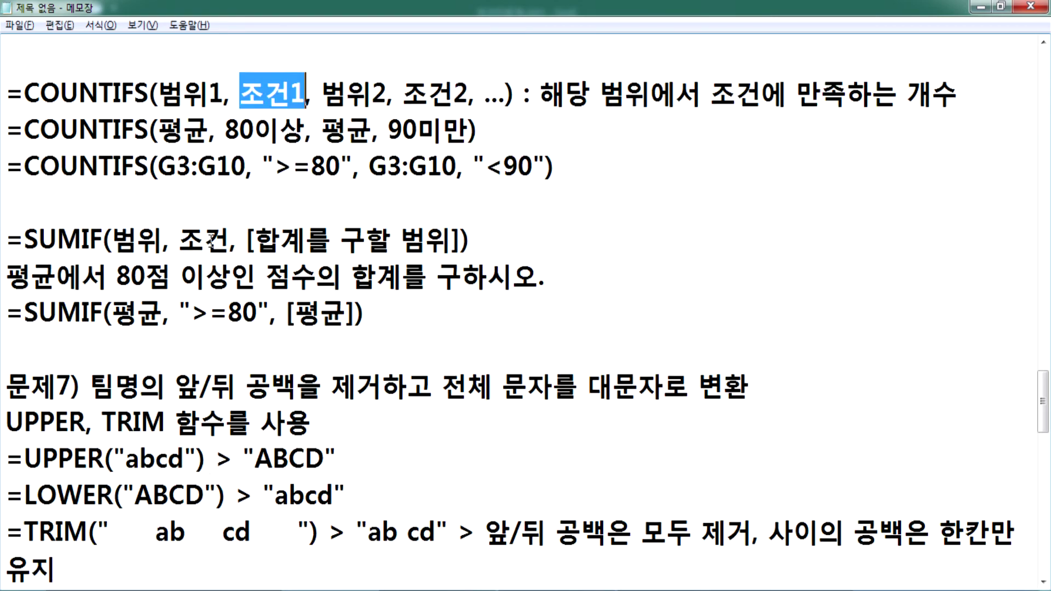
Step: Return to Excel and compare the 총점 range E4:E10 with the 이수여부 range F4:F10 as possible COUNTIF ranges
key("alt+Tab")
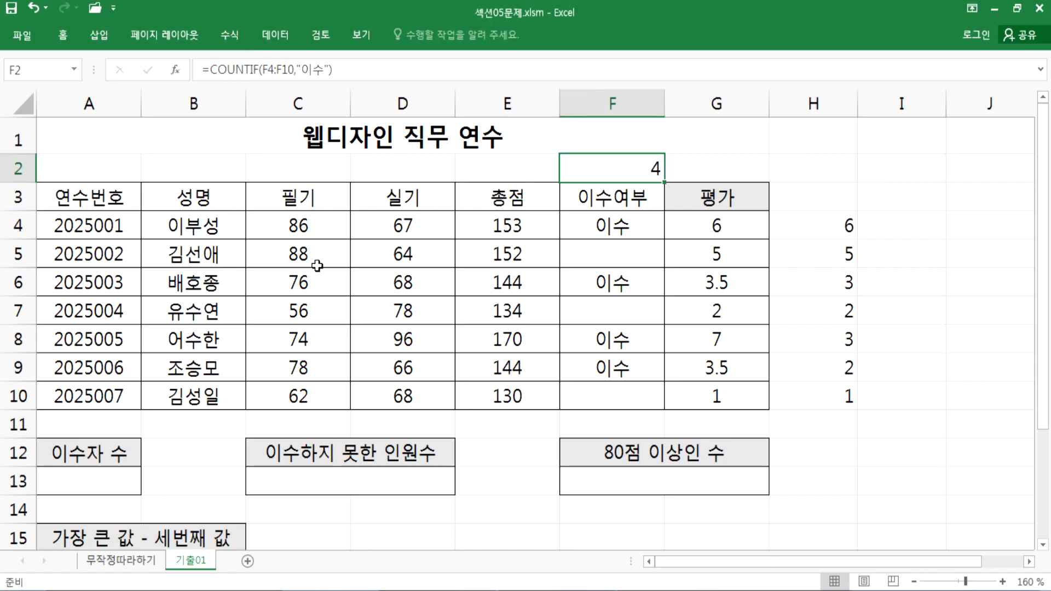
left_click(506, 226)
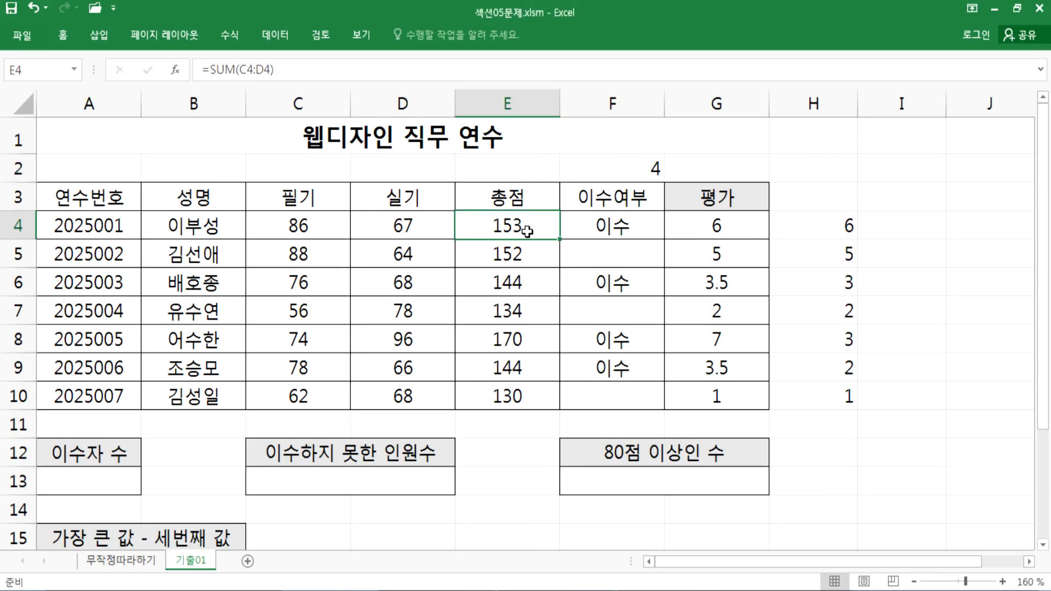
left_click_drag(535, 239, 514, 404)
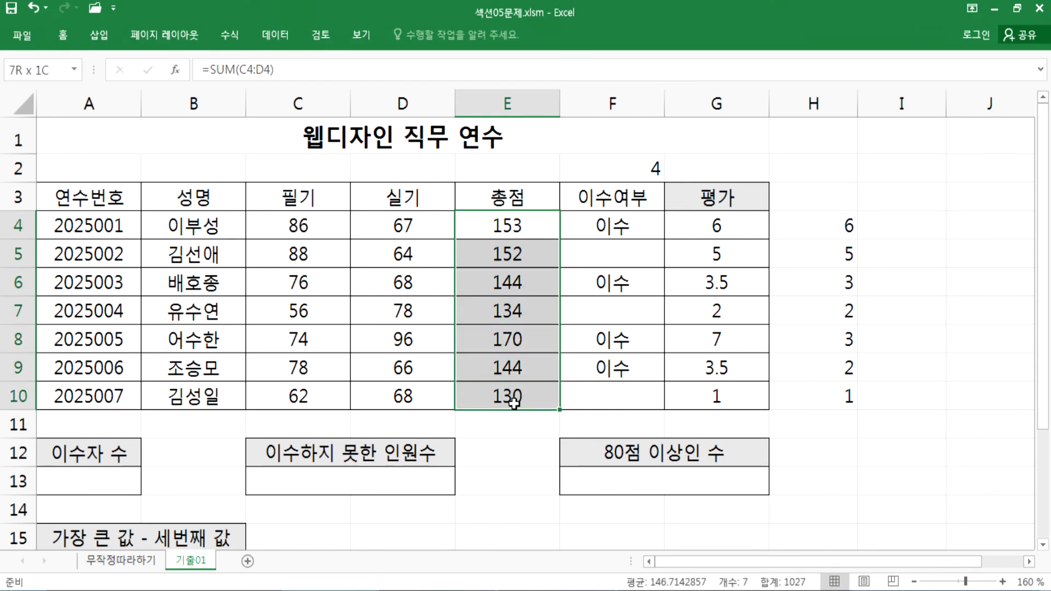
left_click_drag(513, 403, 513, 403)
left_click_drag(615, 224, 616, 391)
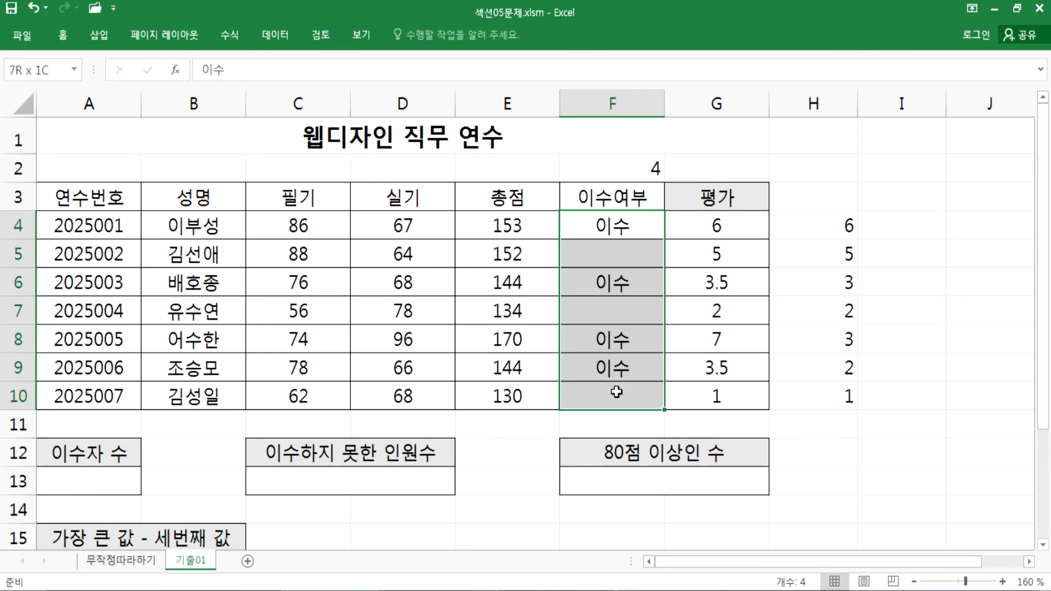
left_click_drag(521, 224, 518, 392)
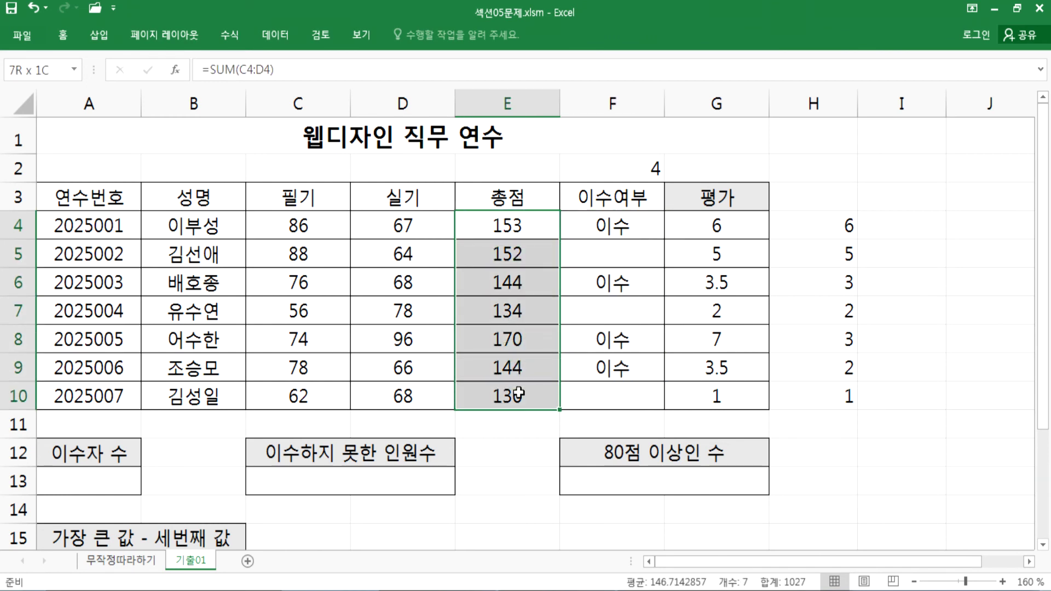
Step: Append &"명" to the COUNTIF formula in cell F2
left_click(655, 167)
key("F2")
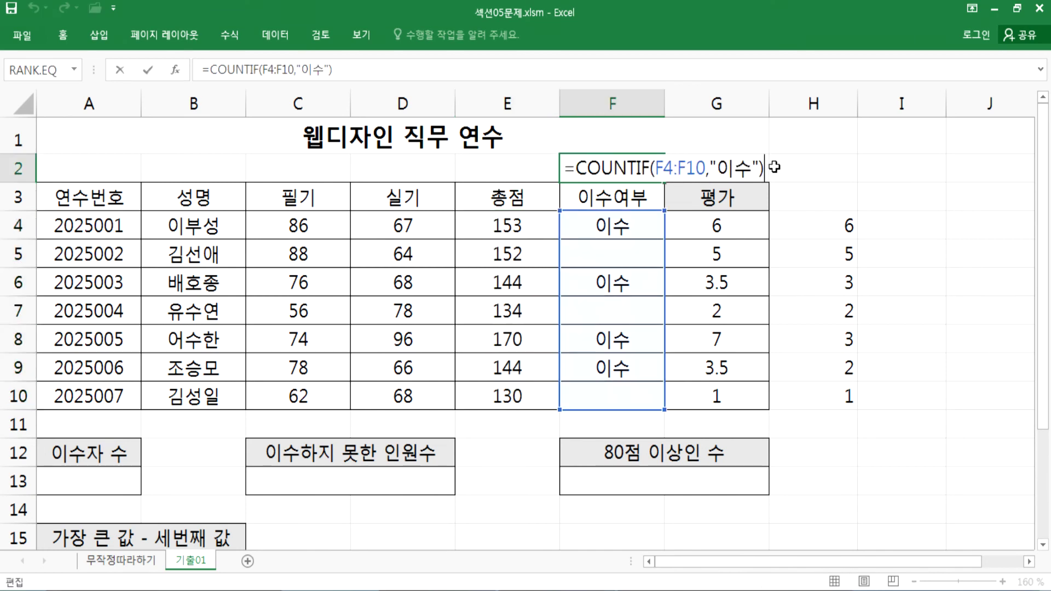
type("&\"A")
key("BackSpace")
type("명\"")
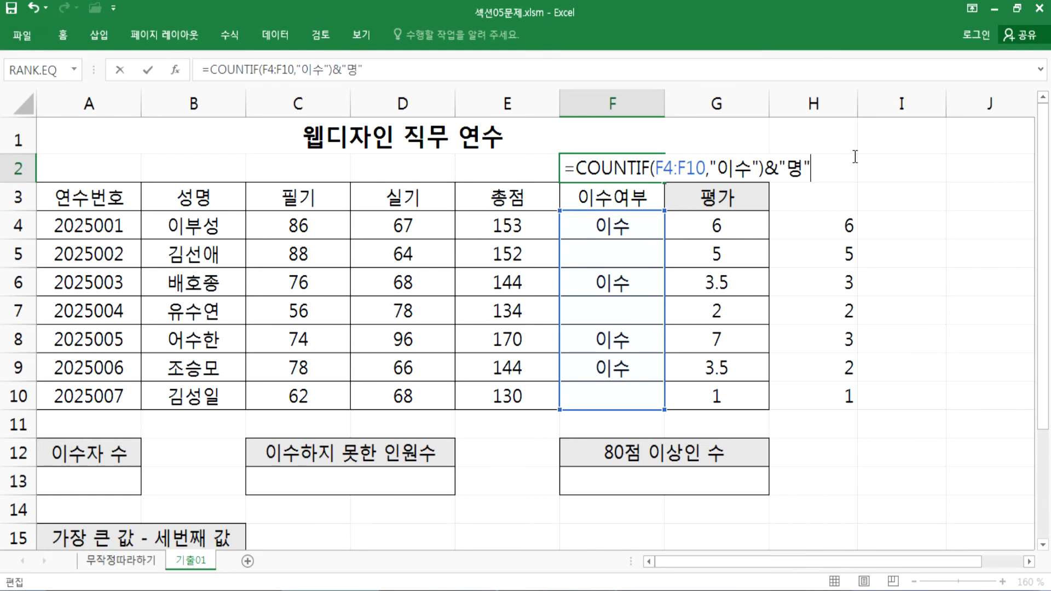
key("Return")
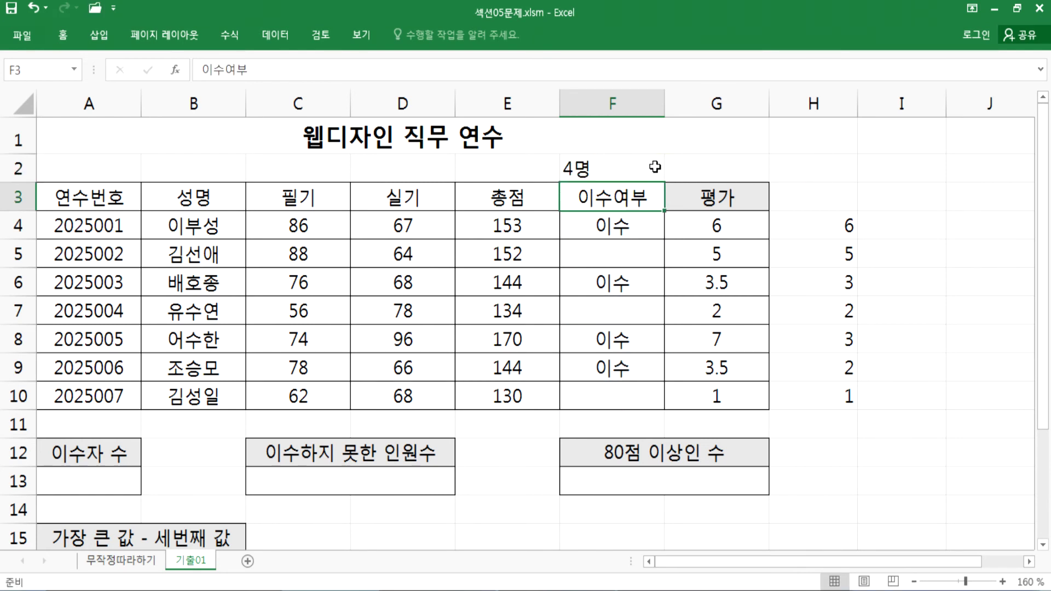
Step: Remove the &"명" part from the formula in F2 and reselect the cell
left_click(639, 162)
key("F2")
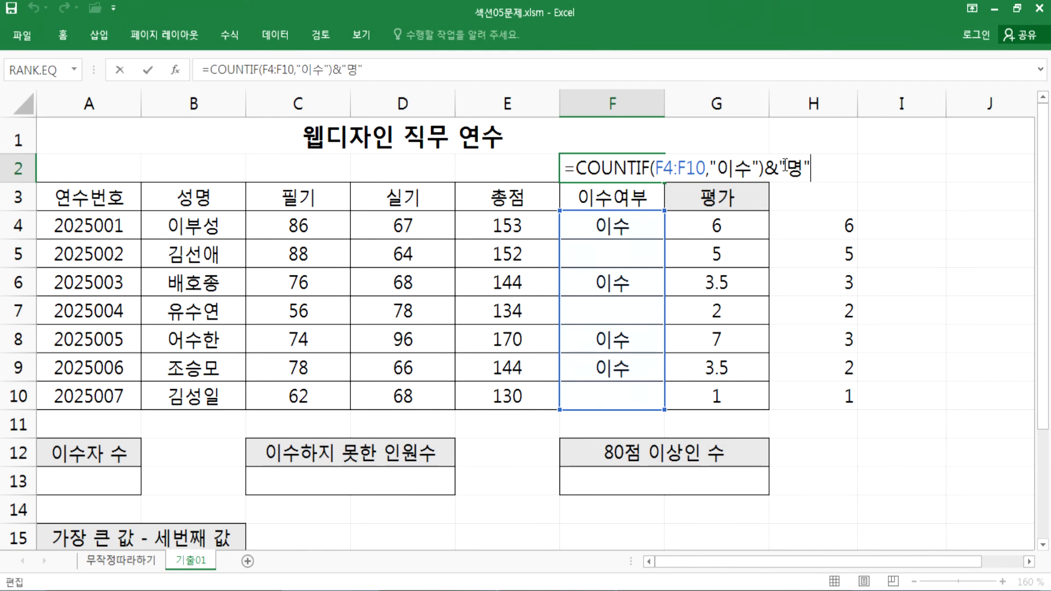
left_click_drag(764, 169, 842, 175)
key("Delete")
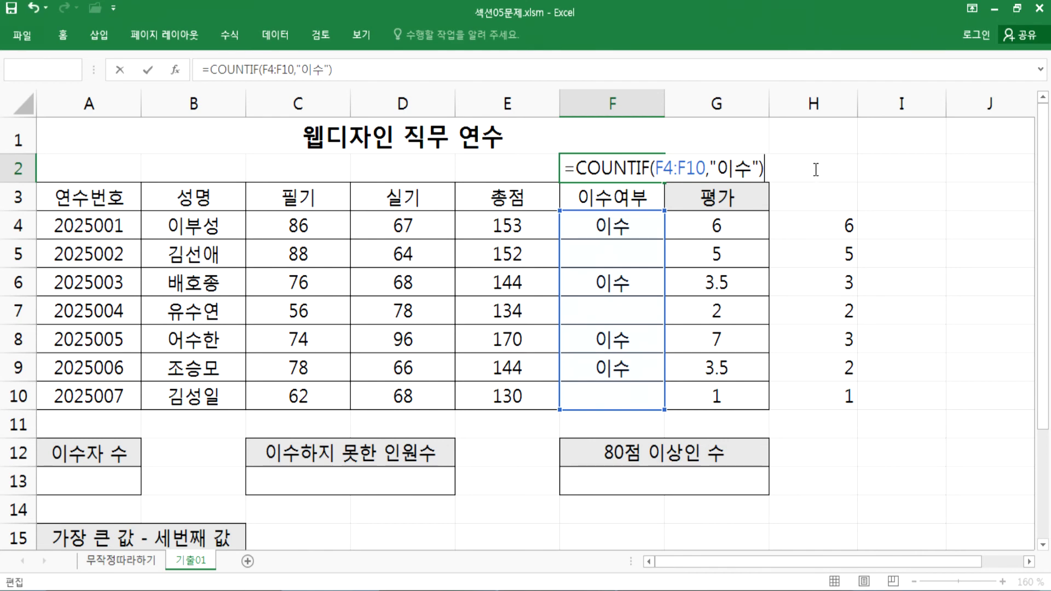
key("Return")
left_click(627, 173)
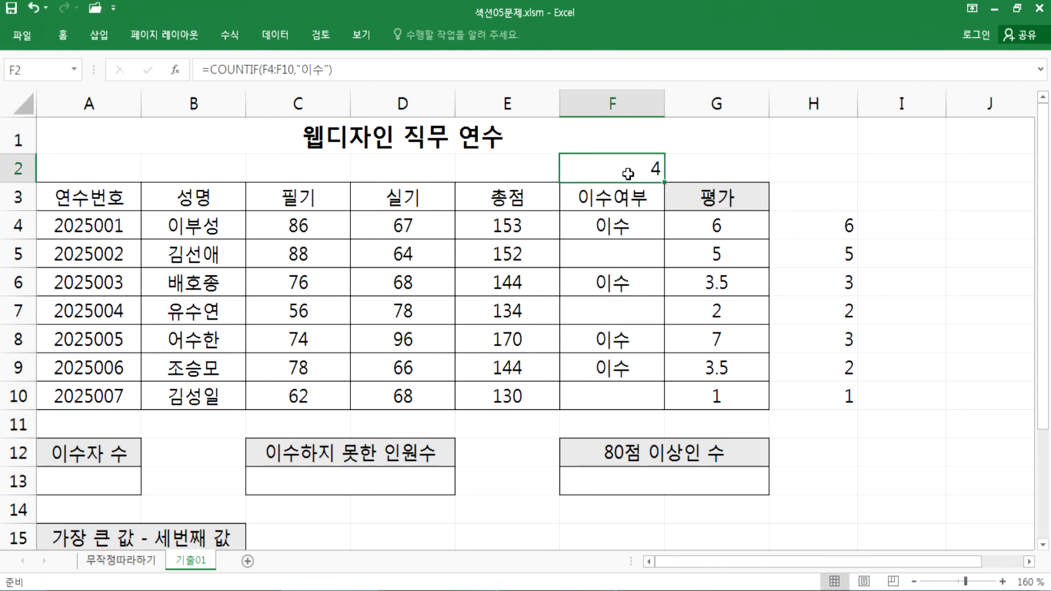
Step: Undo the removal of &"명" in F2 and check the formula without changing it
key("ctrl+z")
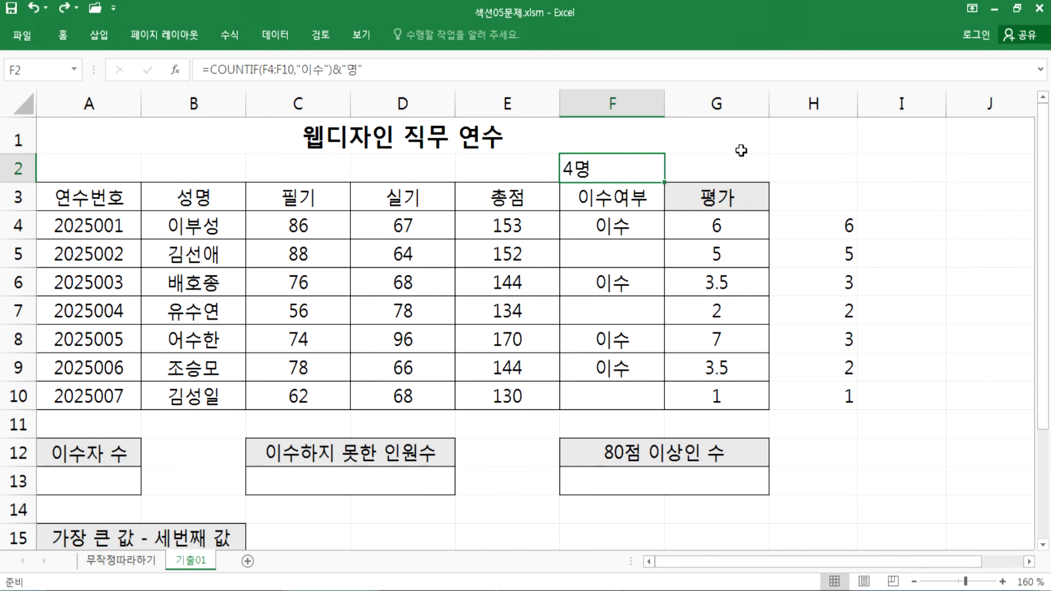
key("F2")
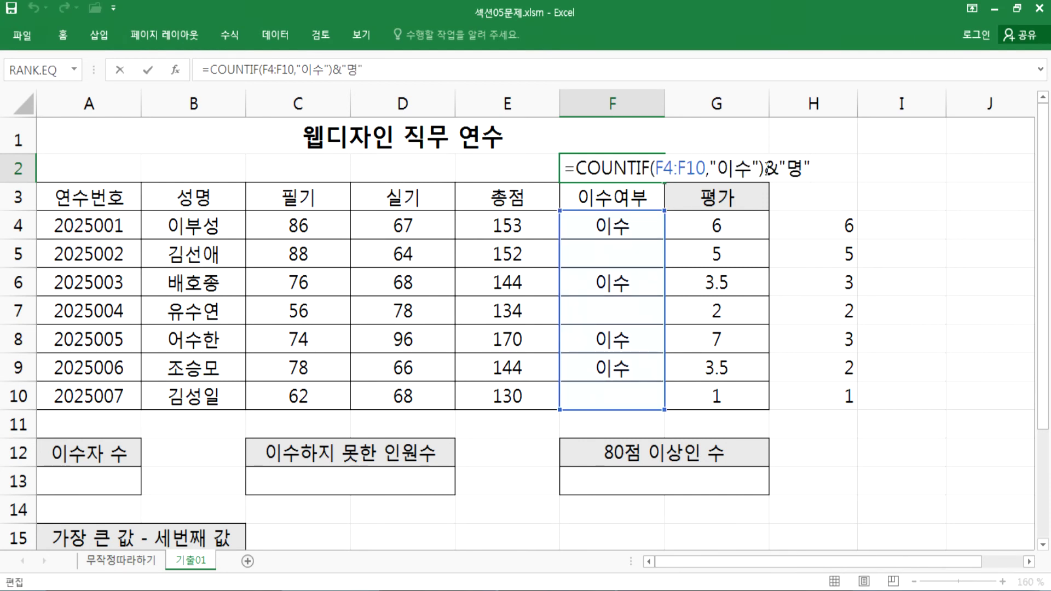
key("Escape")
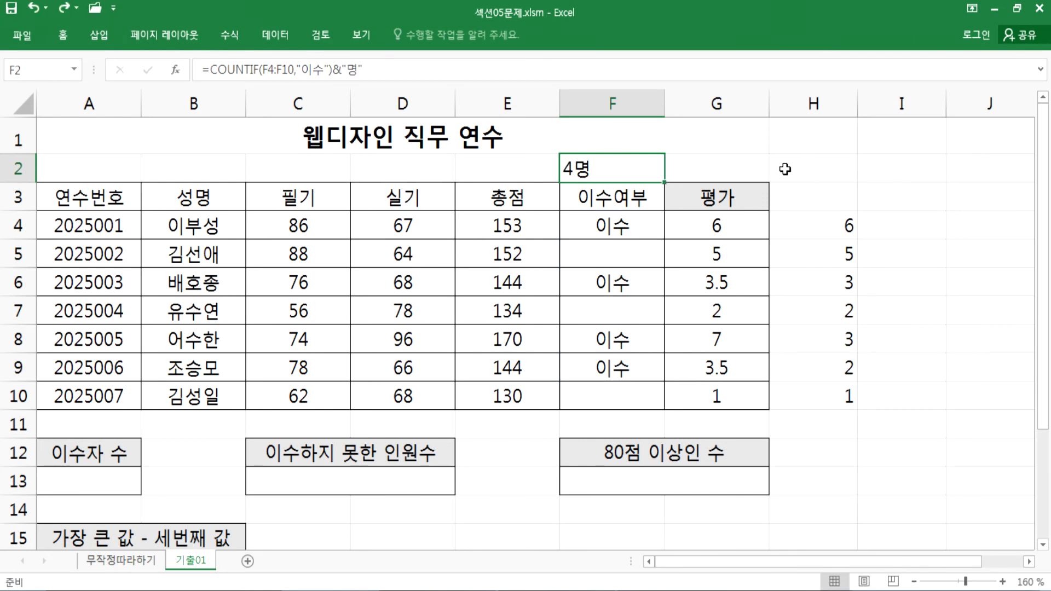
Step: Copy the formula =COUNTIF(F4:F10,"이수")&"명" from F2 into cell A13 under 이수자 수
double_click(585, 169)
left_click_drag(563, 169, 821, 161)
key("ctrl+c")
key("Escape")
scroll(102, 320, "down", 2)
double_click(102, 302)
key("ctrl+v")
key("Return")
left_click(90, 297)
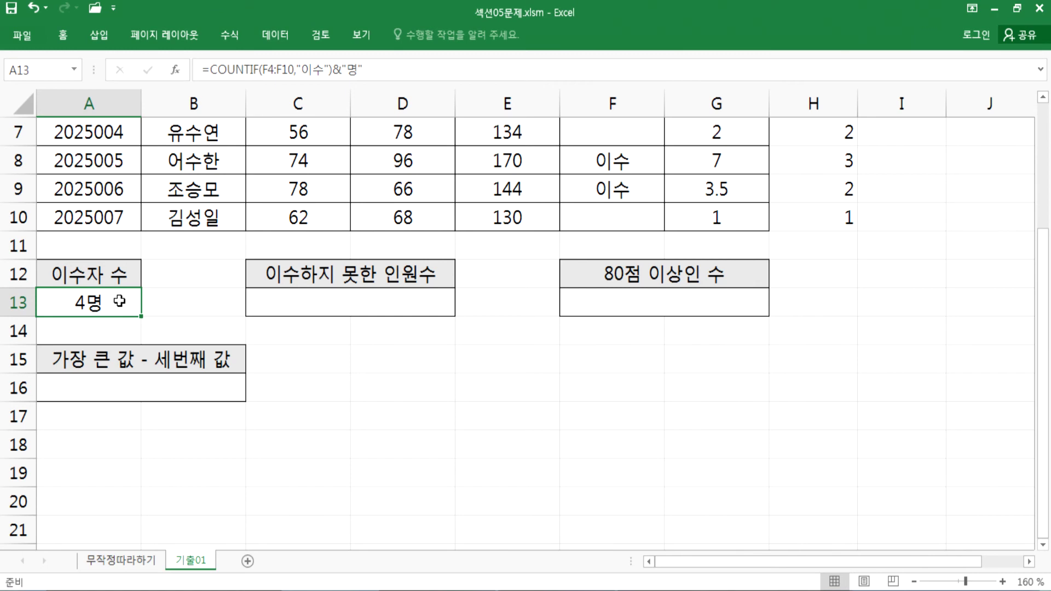
Step: Select cell C13, switch to Notepad and paste the copied COUNTIF formula below the last formula in the notes
scroll(304, 328, "up", 1)
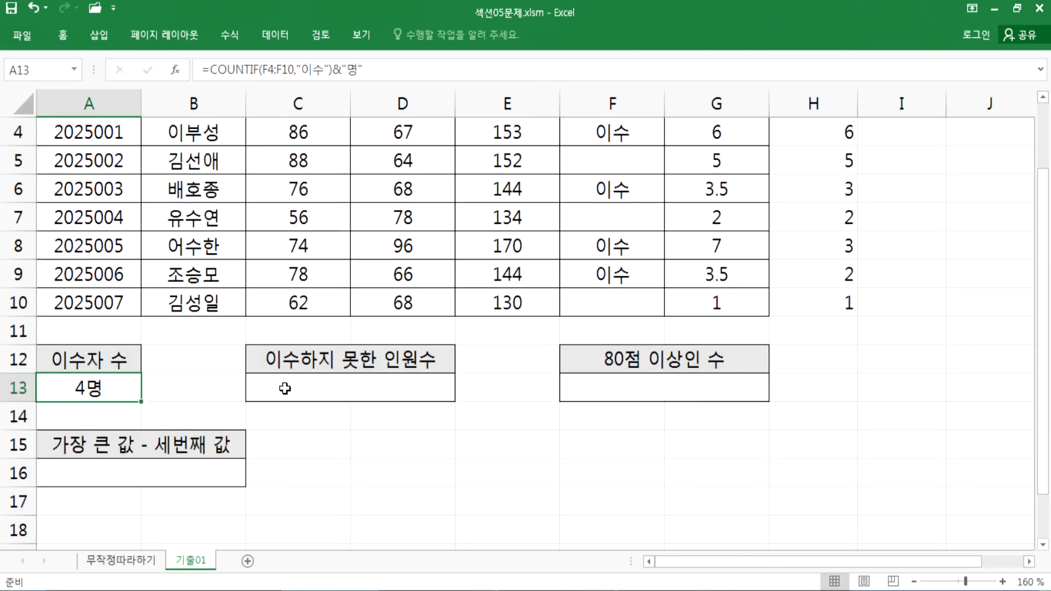
left_click(284, 389)
key("alt+Tab")
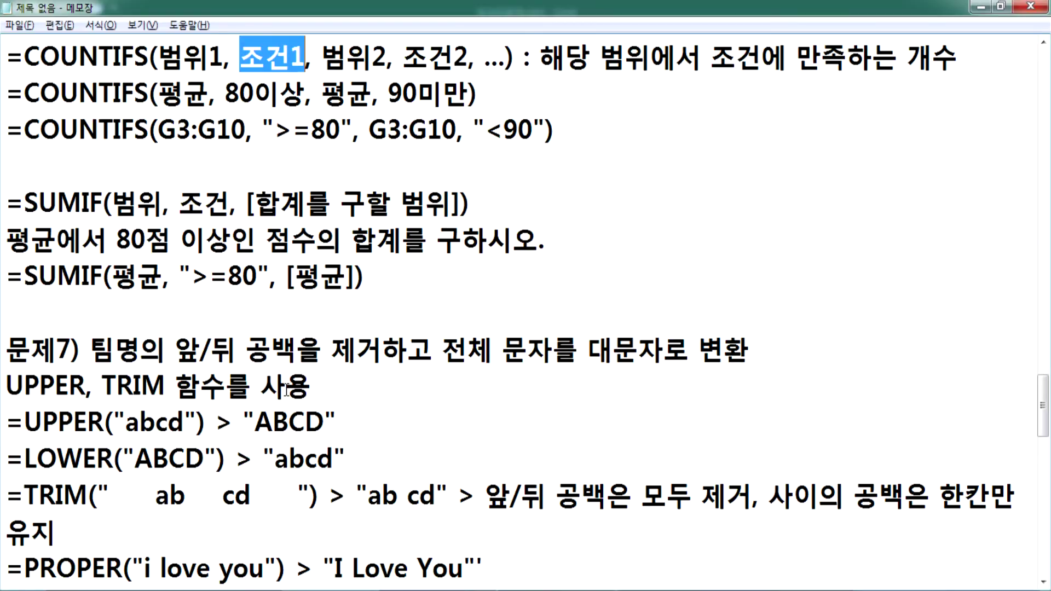
key("alt+Tab")
scroll(350, 524, "down", 4)
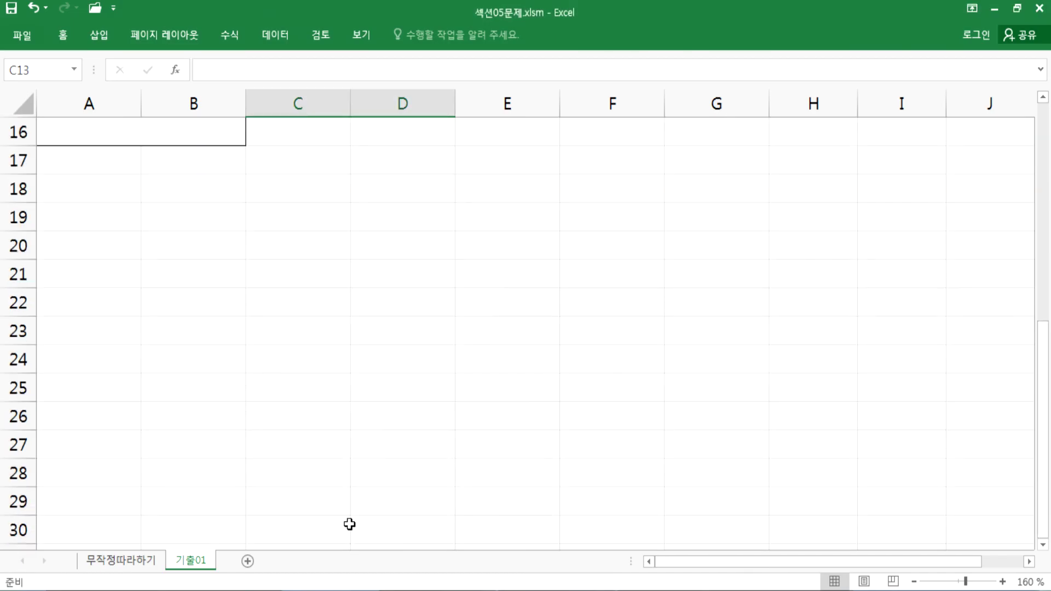
key("alt+Tab")
scroll(64, 472, "down", 10)
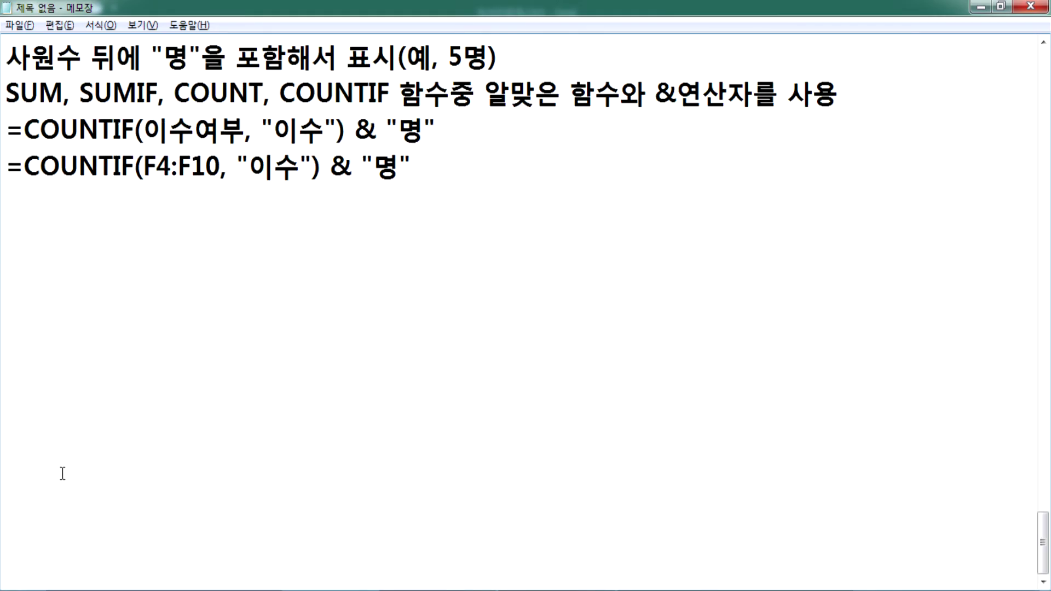
left_click(27, 187)
key("ctrl+v")
key("Return")
Step: Add spaces after the comma and around the & in the pasted COUNTIF formula to match the line above
left_click(226, 198)
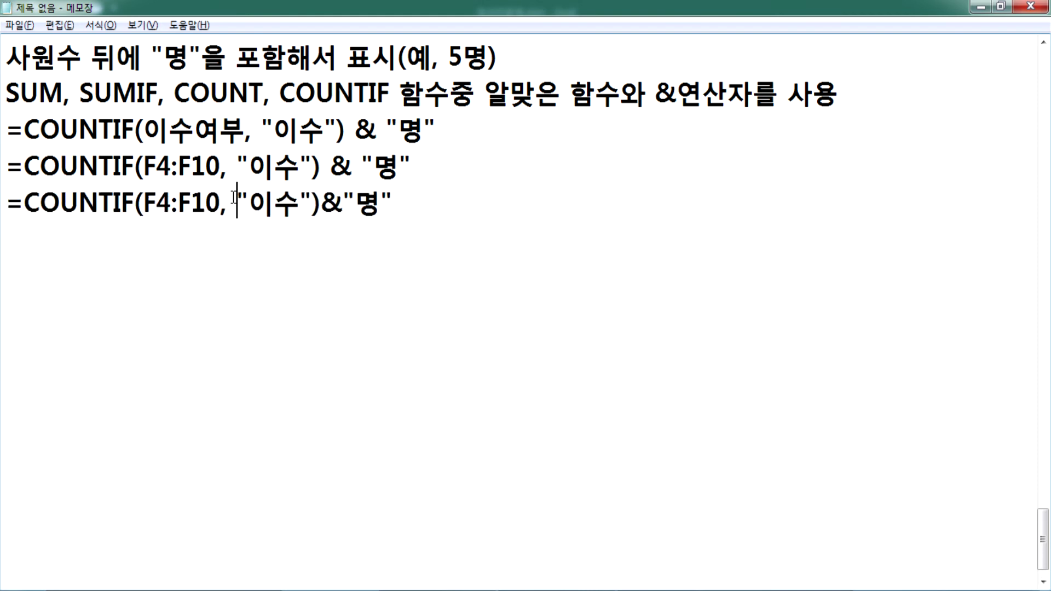
left_click(323, 204)
left_click(359, 202)
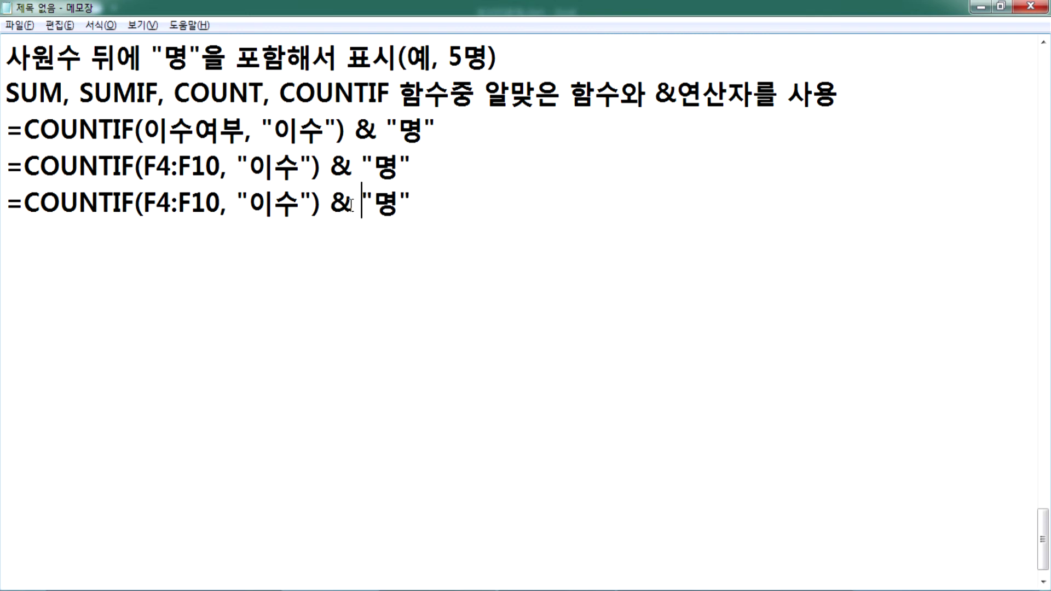
left_click_drag(322, 164, 362, 167)
Step: Replace the spaced formula line with the copied formula =COUNTIF(F4:F10,"이수")&"명" and start a new line
left_click_drag(459, 211, 4, 211)
key("ctrl+v")
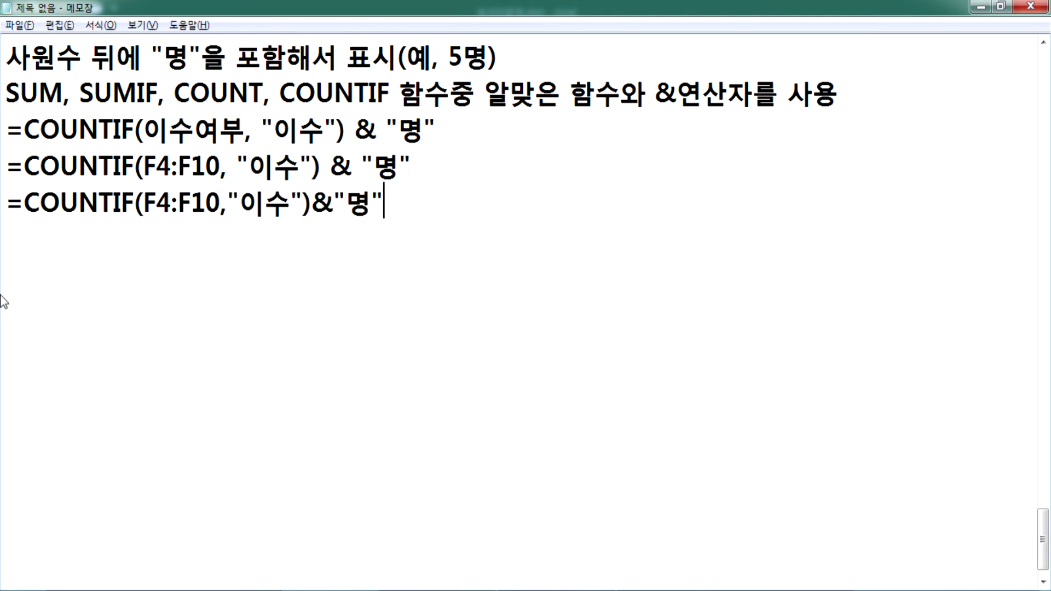
key("Return")
Step: Check the next exercise in Excel and add the Notepad heading "문제3) 이수하지 못한 사람의 인원수" after a blank line
key("alt+Tab")
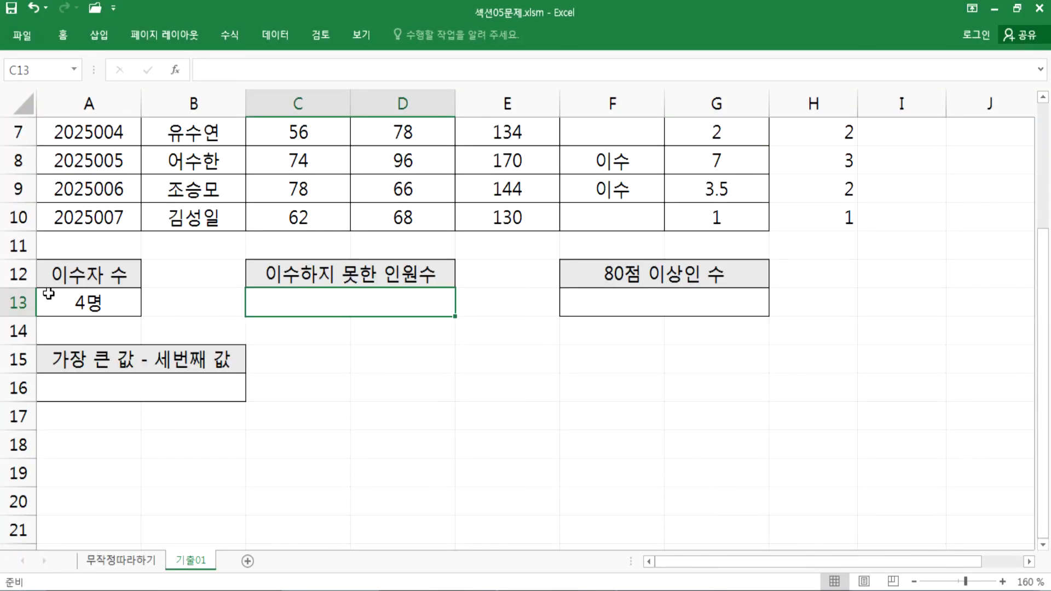
key("alt+Tab")
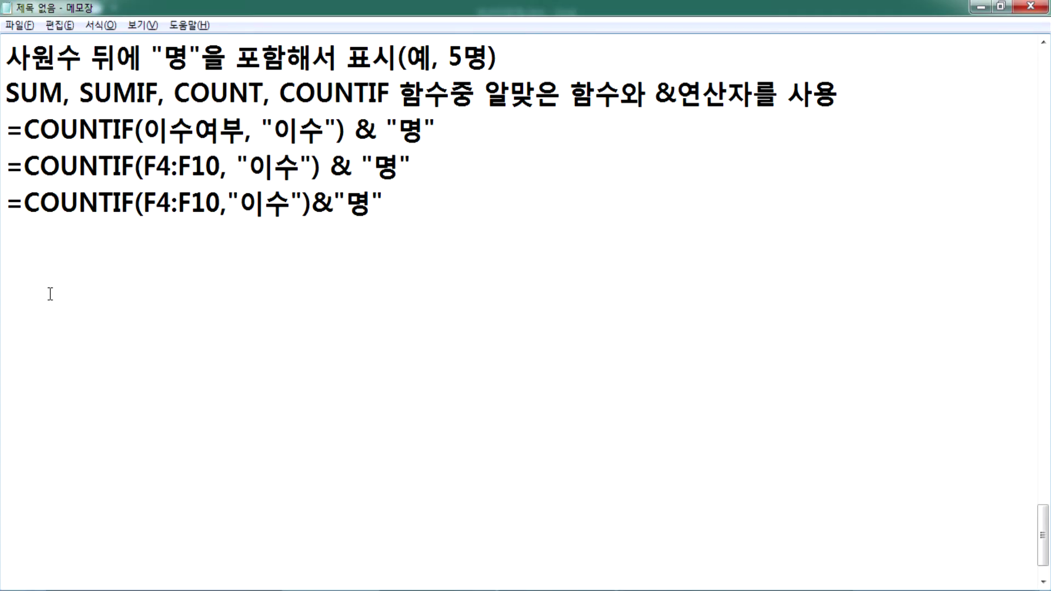
key("Return")
type("문제3) 이수하지 못한 사람의 인원수")
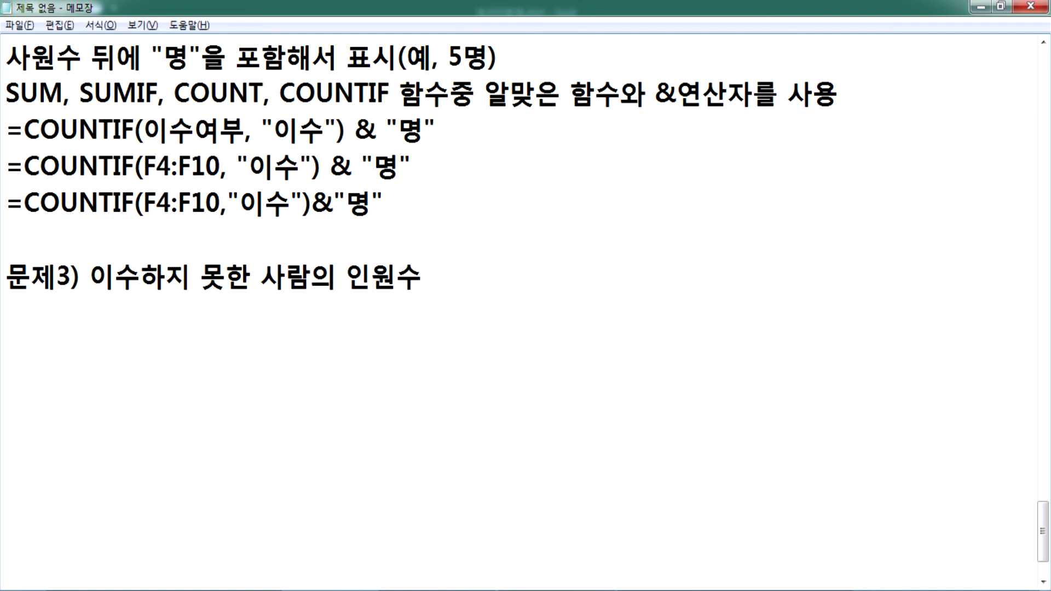
Step: Write the condition line "빈칸이 이수하지 못한 사람, (예, 3명)" below the 문제3 heading
key("Return")
type("비")
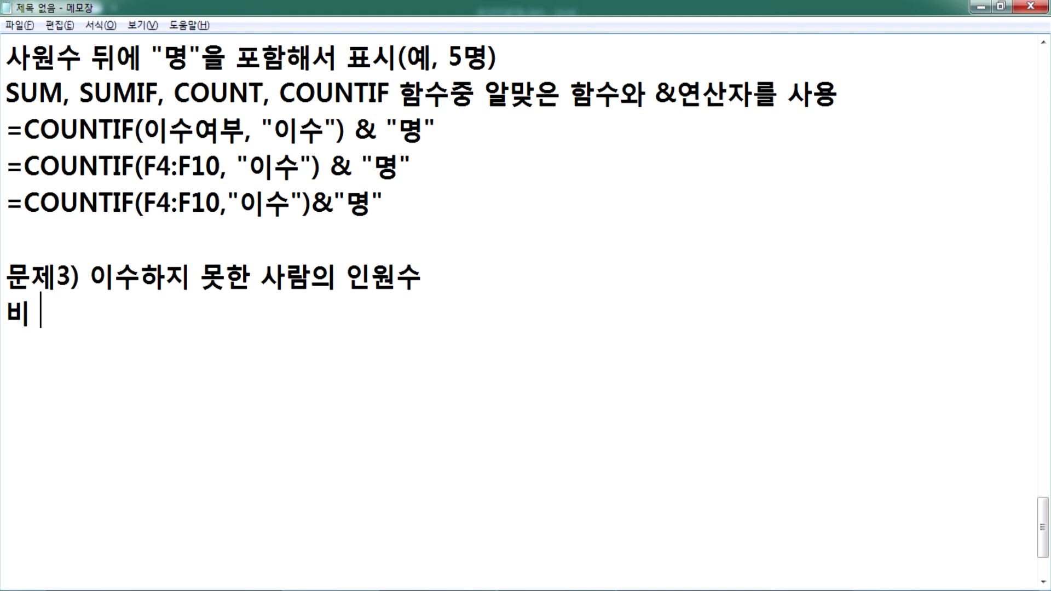
type("ㄴ칸이")
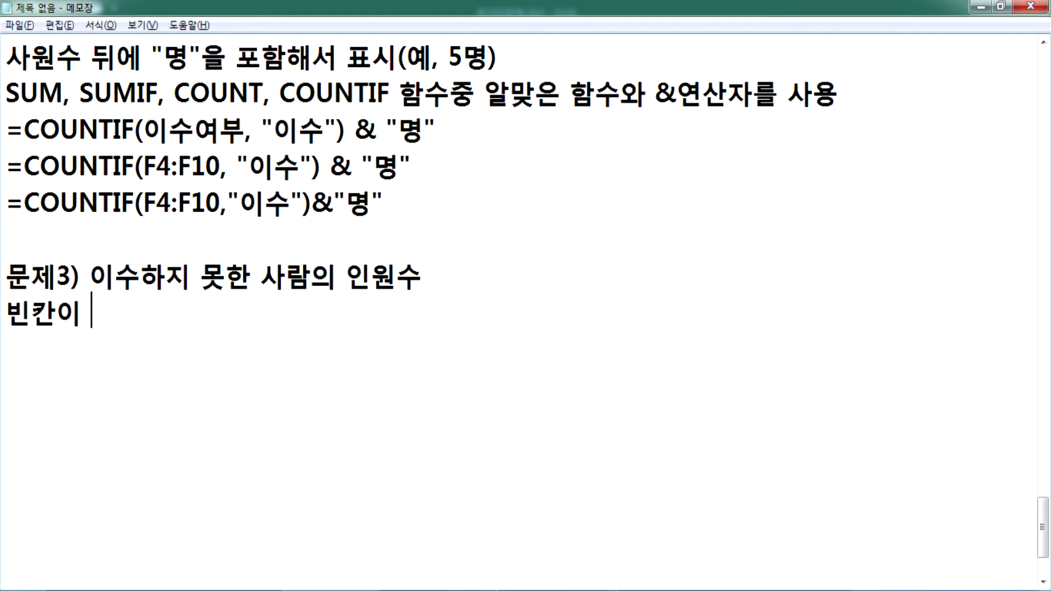
type(" 이수하지 못한 하사")
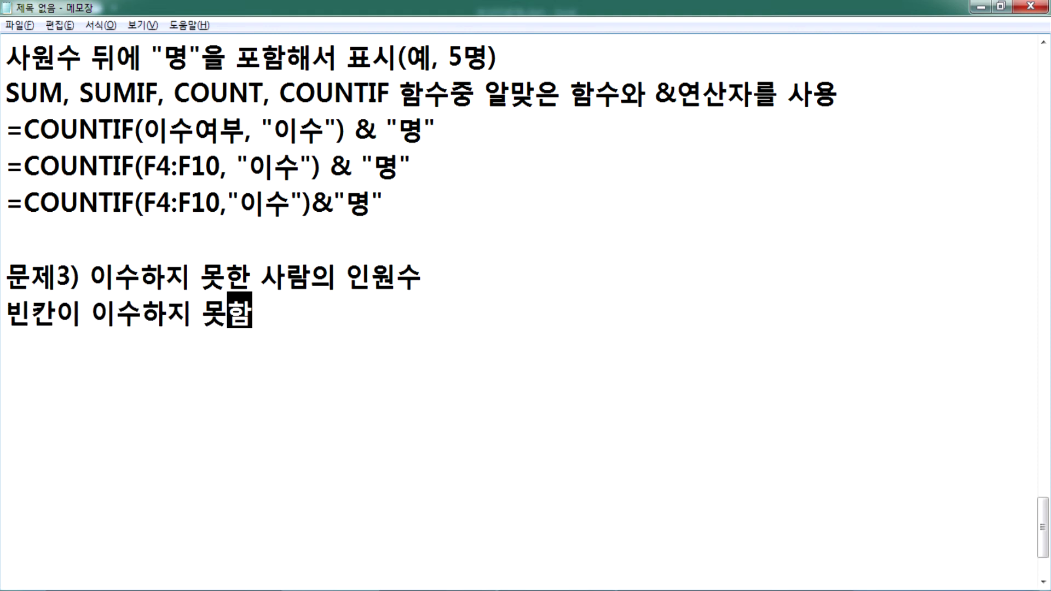
key("BackSpace")
key("BackSpace")
key("BackSpace")
type("사람,")
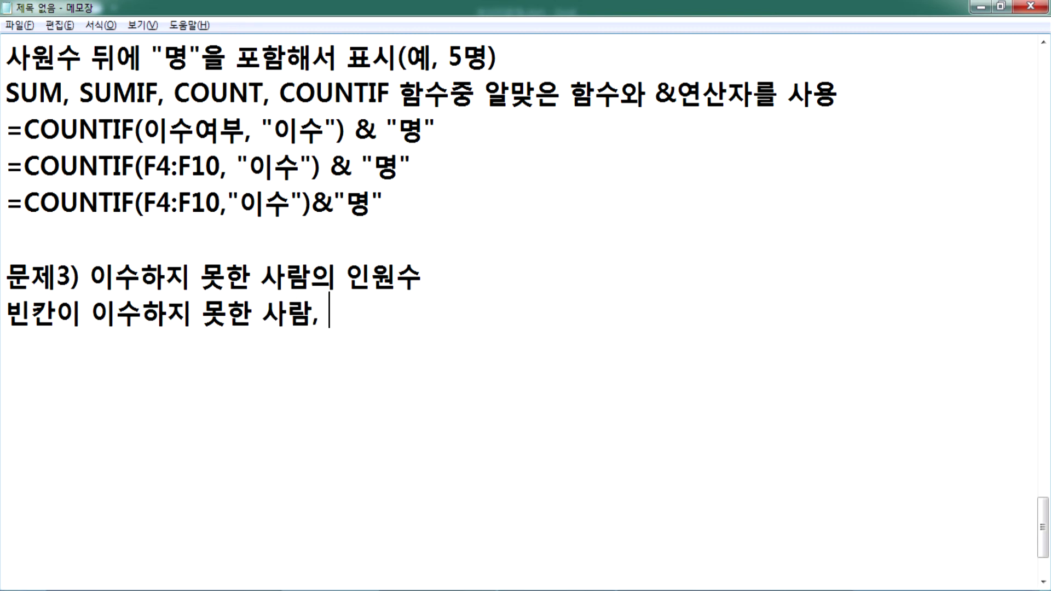
type(" (예,")
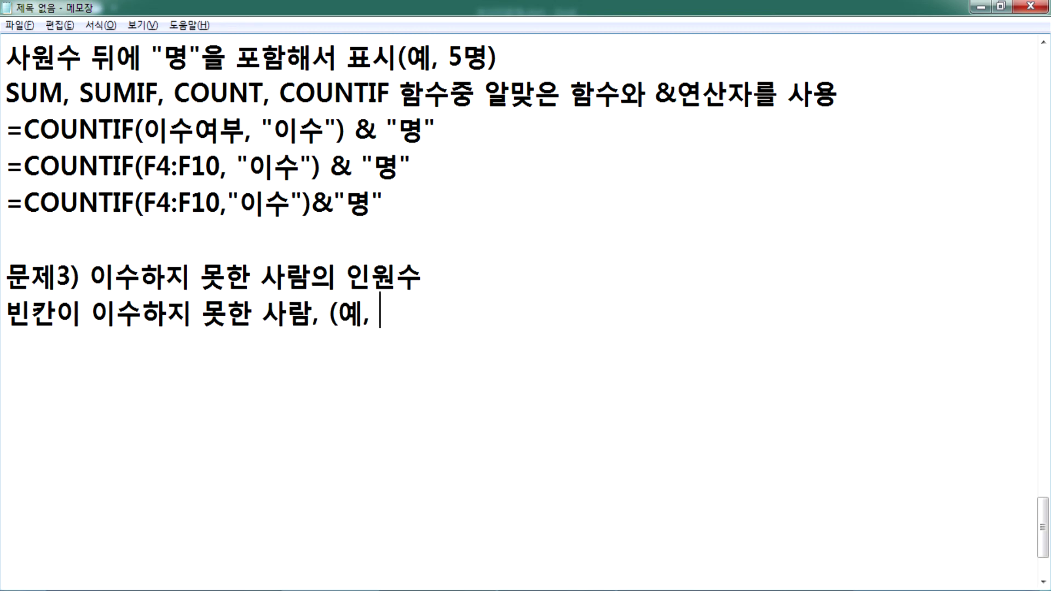
type("명)")
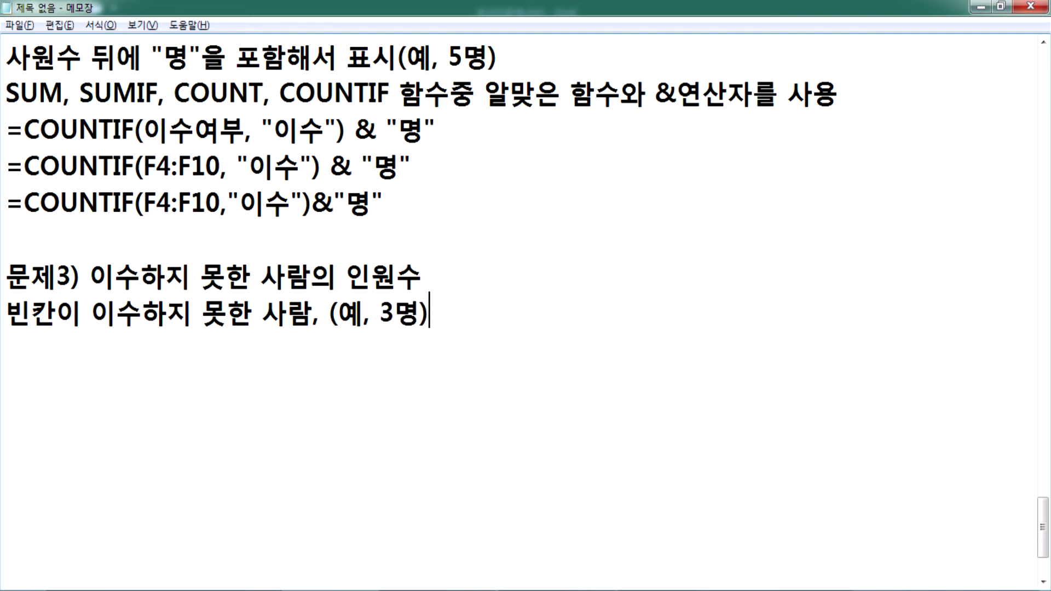
Step: Write a function line below the condition reading "COUNT, COUNTA, COUNTIF, &"
key("Return")
type("COUNTIF, ")
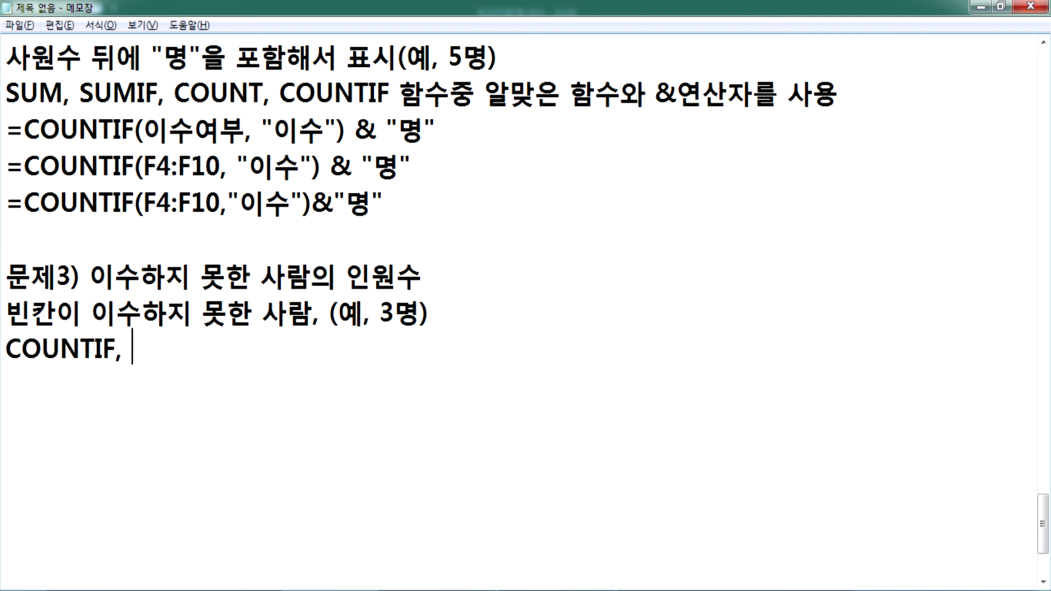
type("&")
key("Left")
key("Left")
key("Left")
key("Left")
key("Home")
type("COUNTA")
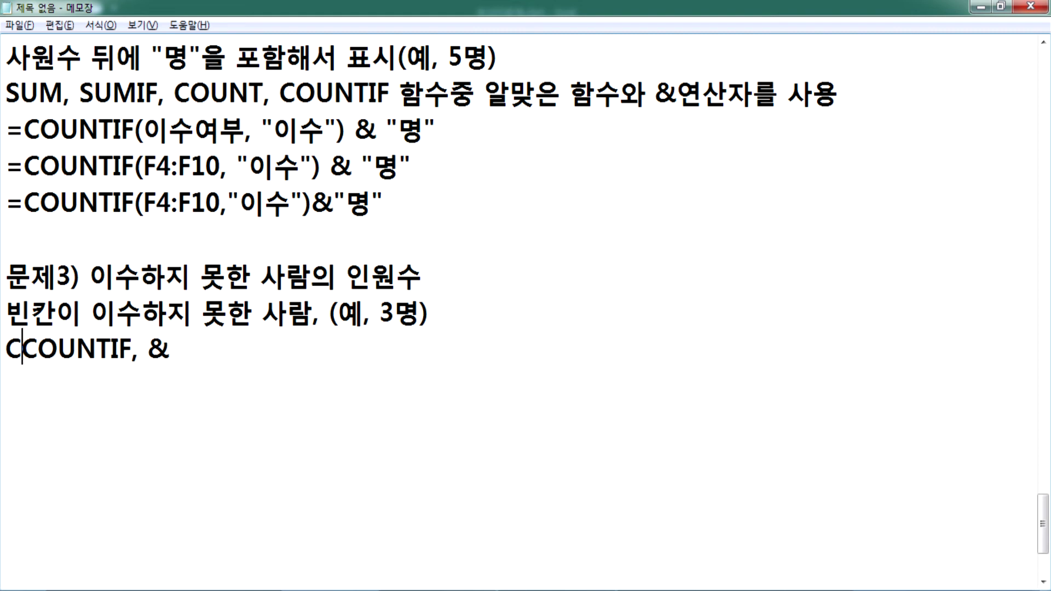
key("BackSpace")
type(",M")
key("BackSpace")
key("BackSpace")
key("BackSpace")
type(", COUNT")
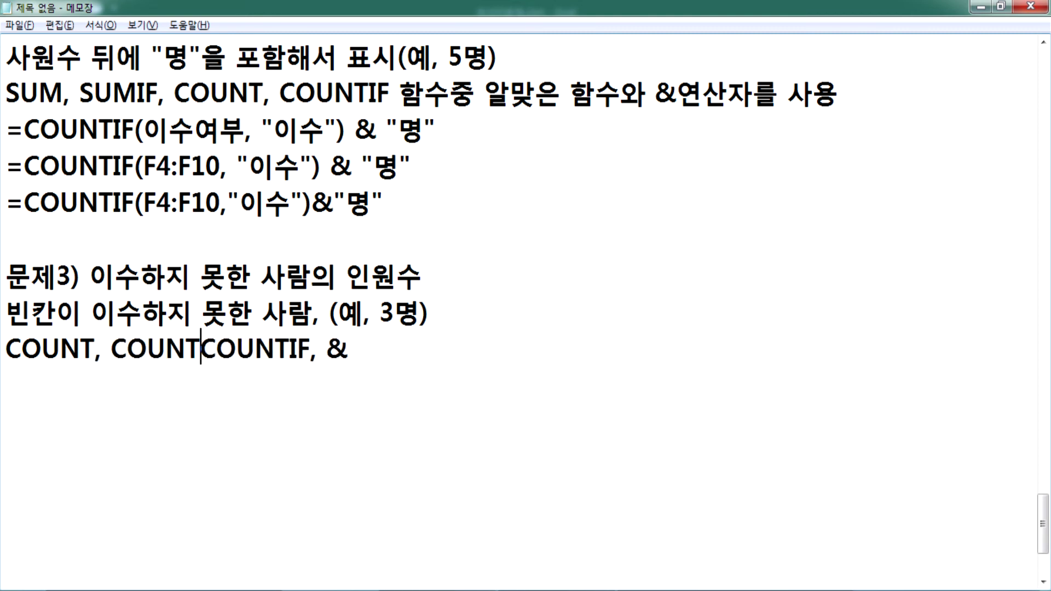
type("A,")
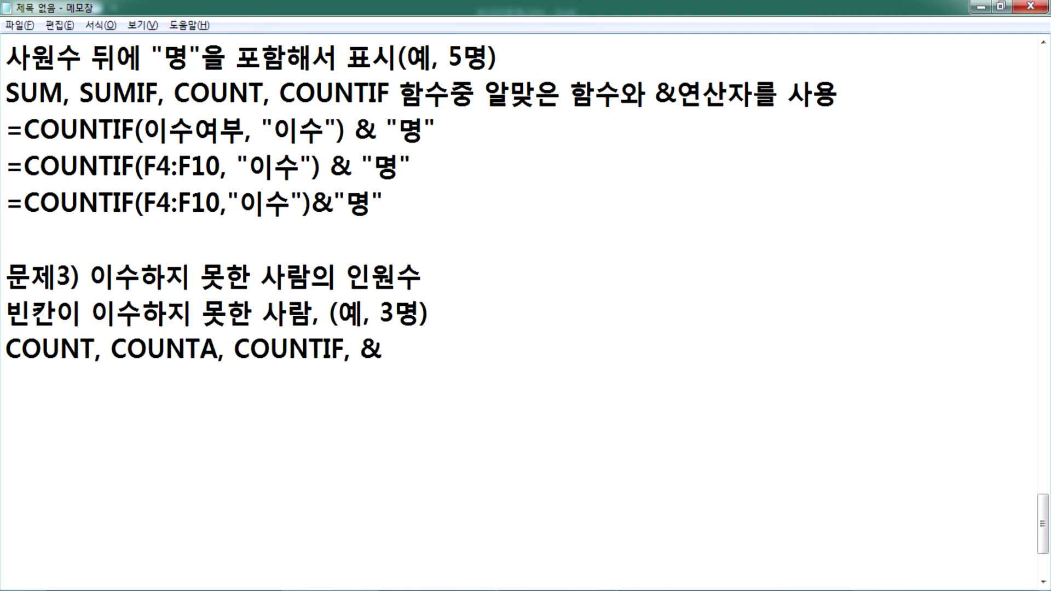
Step: Insert COUNTBLANK between COUNTIF and the & in the function line
key("Right")
key("Right")
key("Right")
key("Right")
key("Right")
key("Right")
key("Right")
type("COUNT")
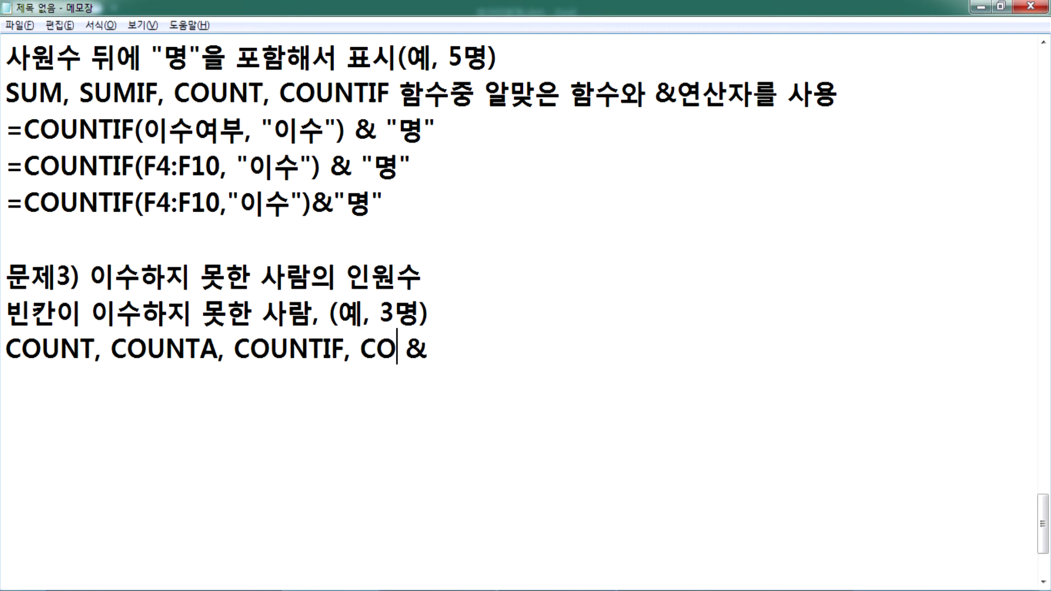
type("BLANK")
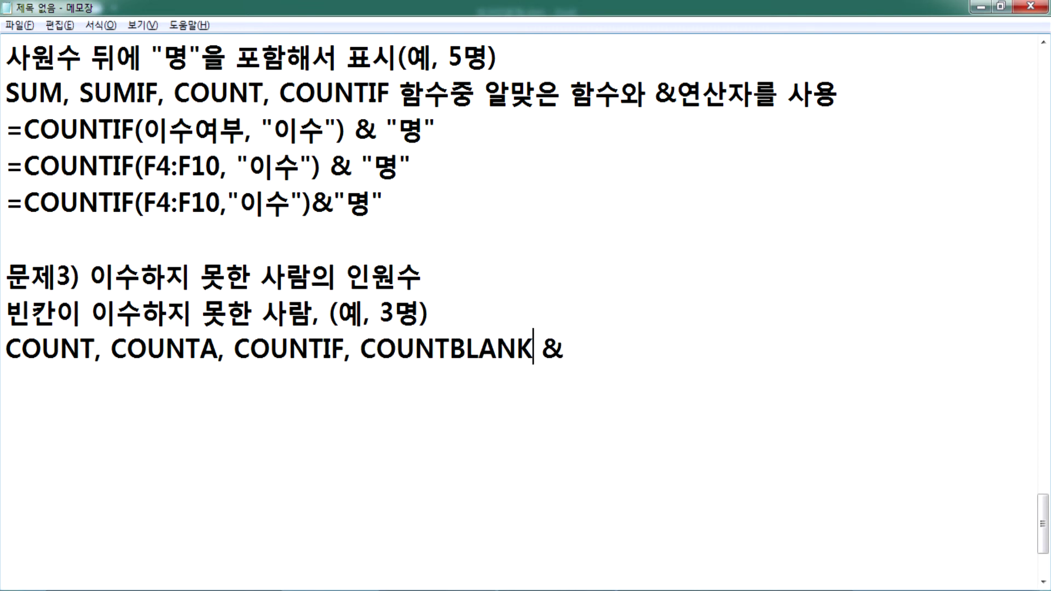
Step: Complete the function line by adding "함수중에서 선택," after COUNTBLANK and ending it with "&연산자 사용"
type(" 함수중에서 ")
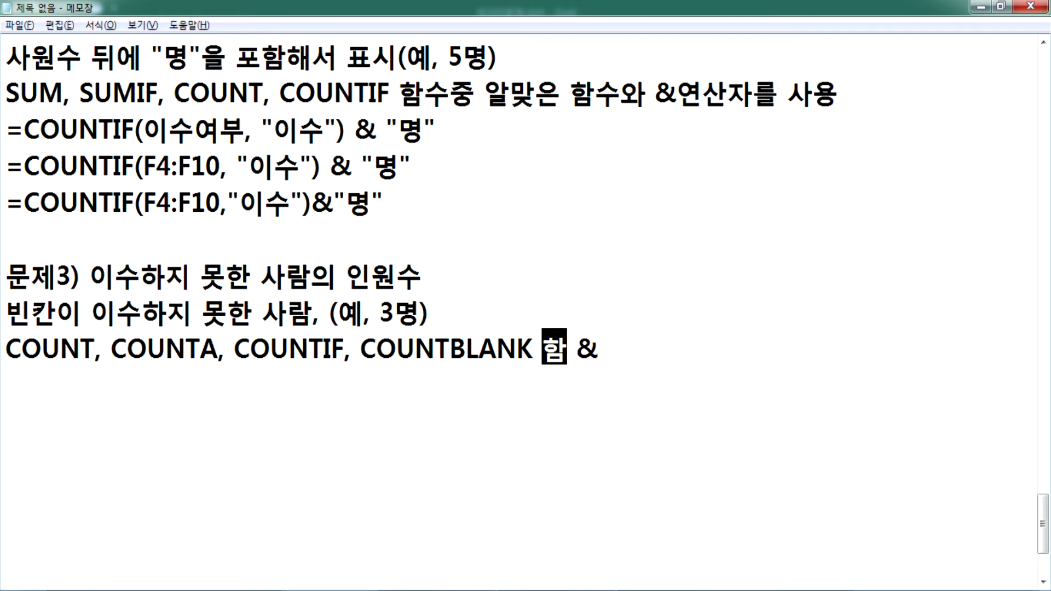
type("선택,")
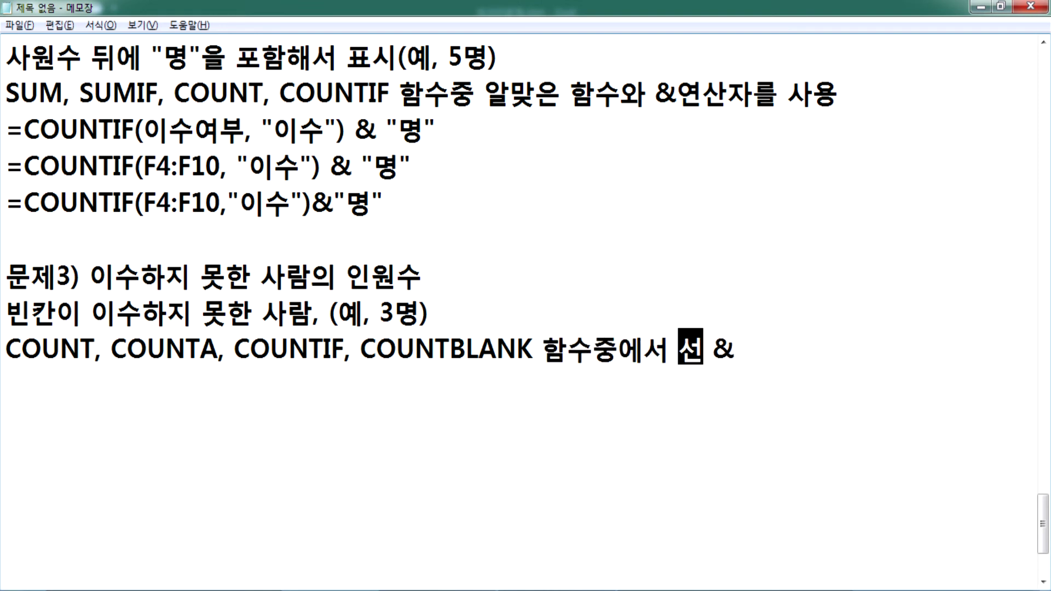
key("End")
key("Left")
key("BackSpace")
key("End")
type("연사ㄴ자 사용")
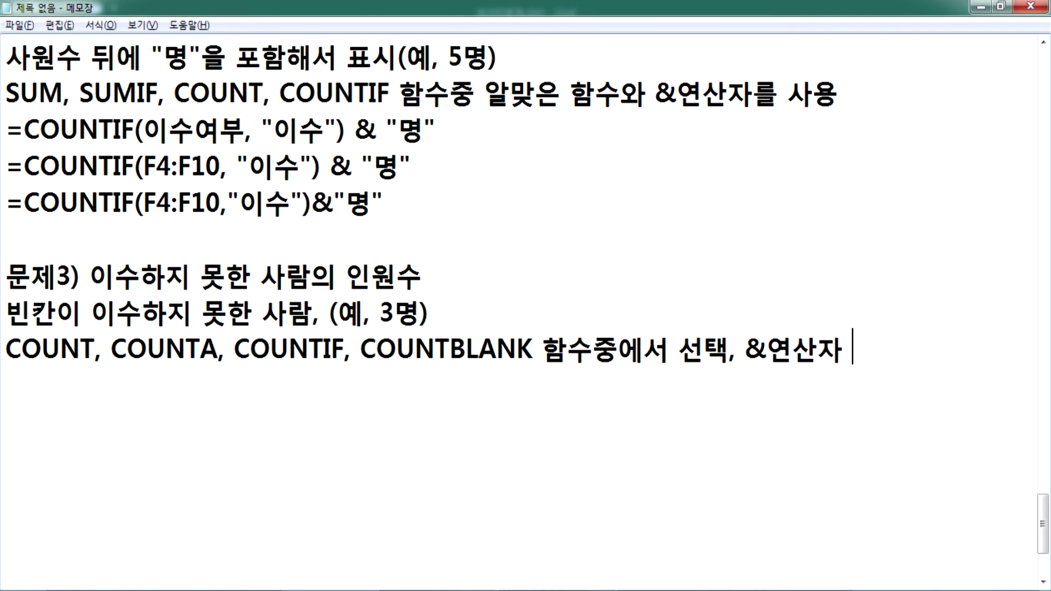
key("Return")
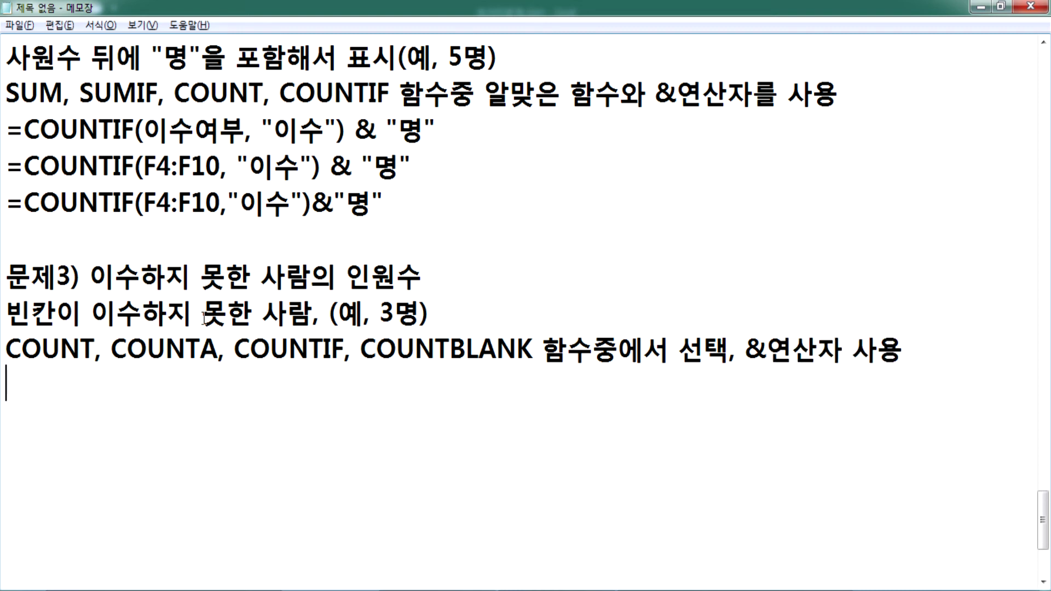
Step: Compare COUNTIF with COUNTBLANK in the notes, then switch to Excel and enter =COUNTBLANK(F4:F10) in cell C13
left_click_drag(234, 350, 342, 351)
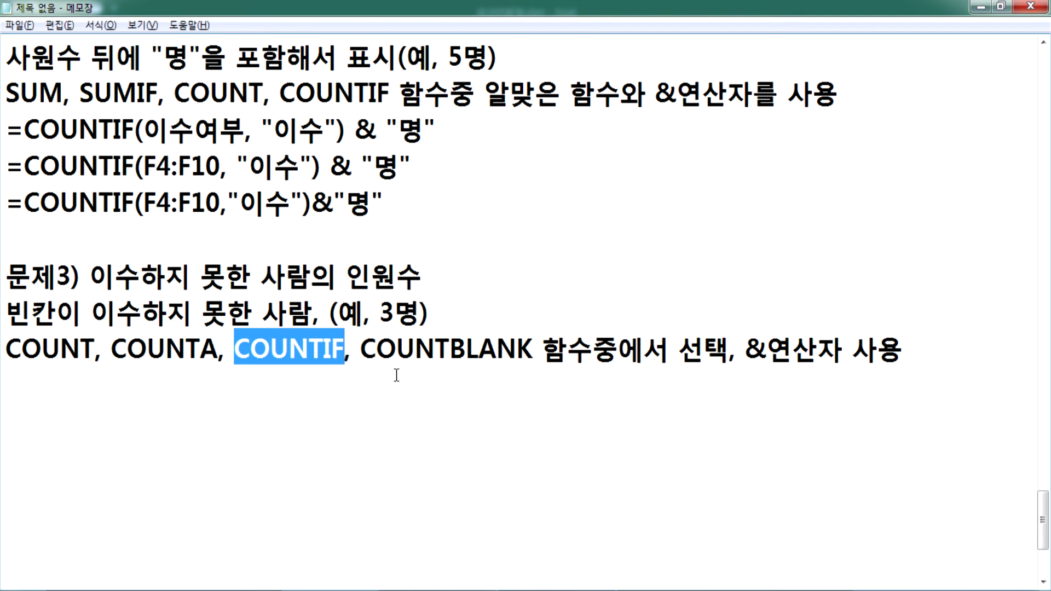
left_click_drag(363, 351, 500, 349)
key("alt+Tab")
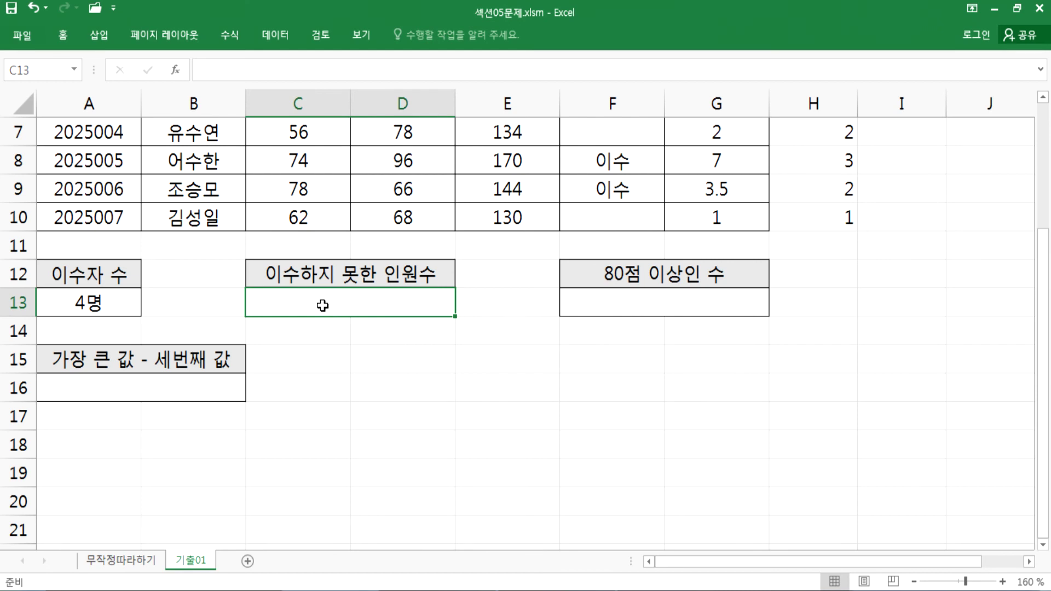
type("COUNT")
key("Escape")
type("=COUNT")
key("Down")
key("Down")
key("Tab")
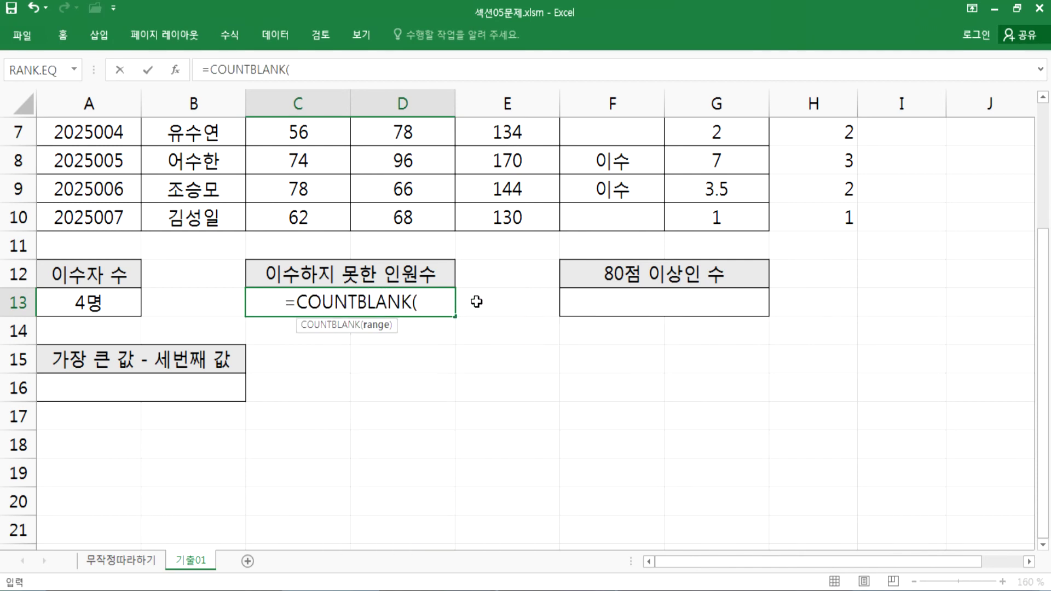
scroll(476, 302, "up", 2)
left_click_drag(602, 224, 613, 398)
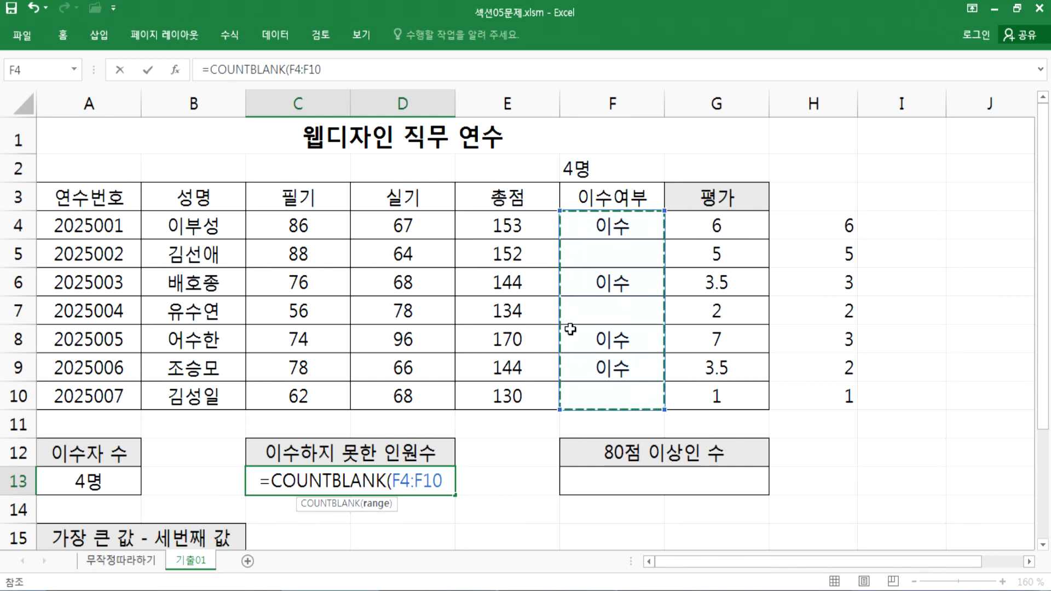
scroll(542, 347, "down", 2)
key("Return")
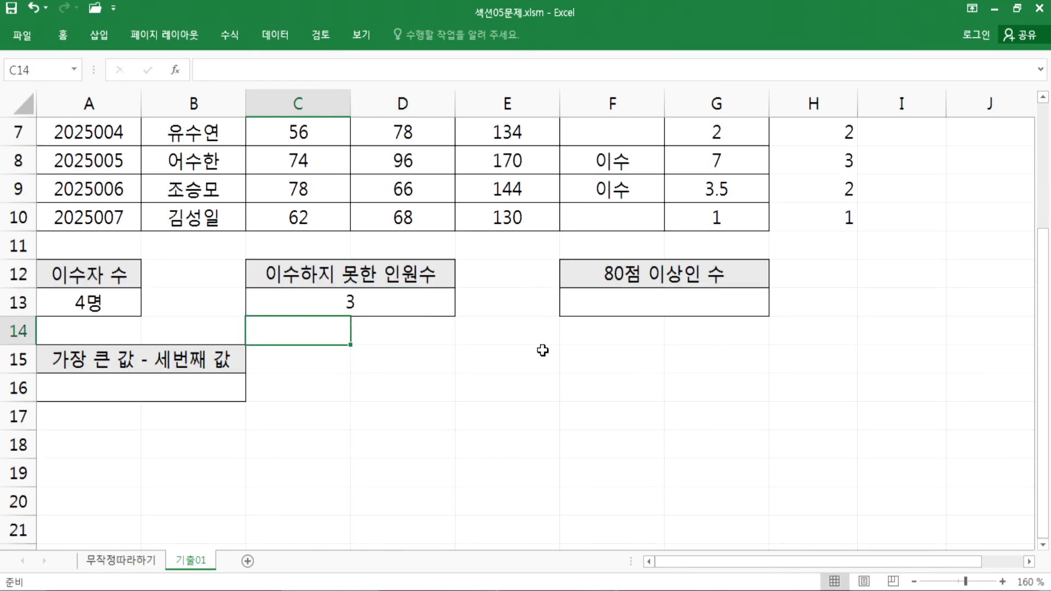
Step: Append &"명" to the COUNTBLANK formula in C13 and reselect the cell
key("Up")
key("F2")
type("&\"명\"")
key("ctrl+Return")
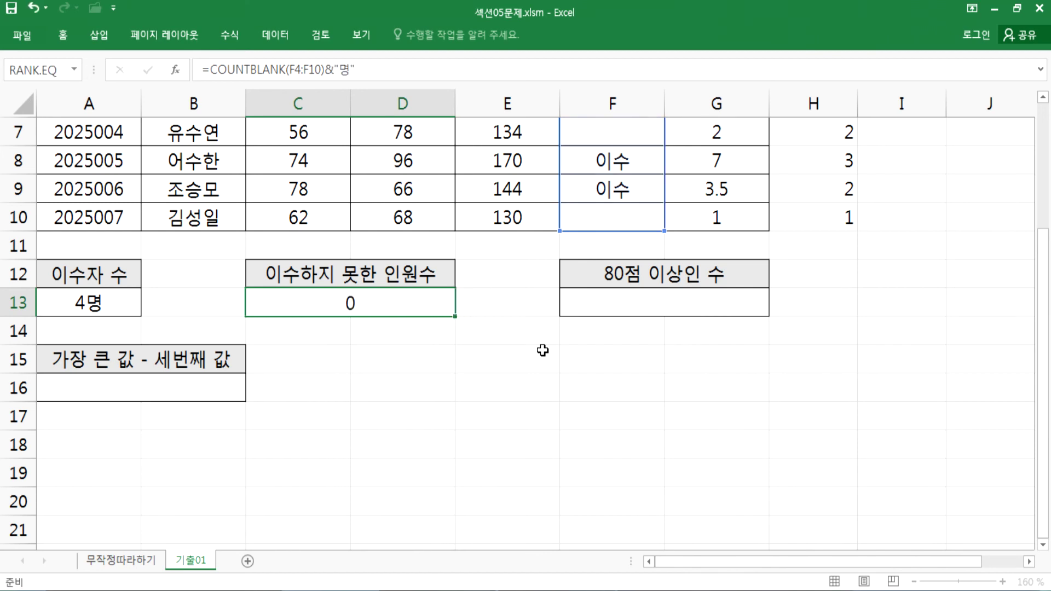
key("Return")
key("Up")
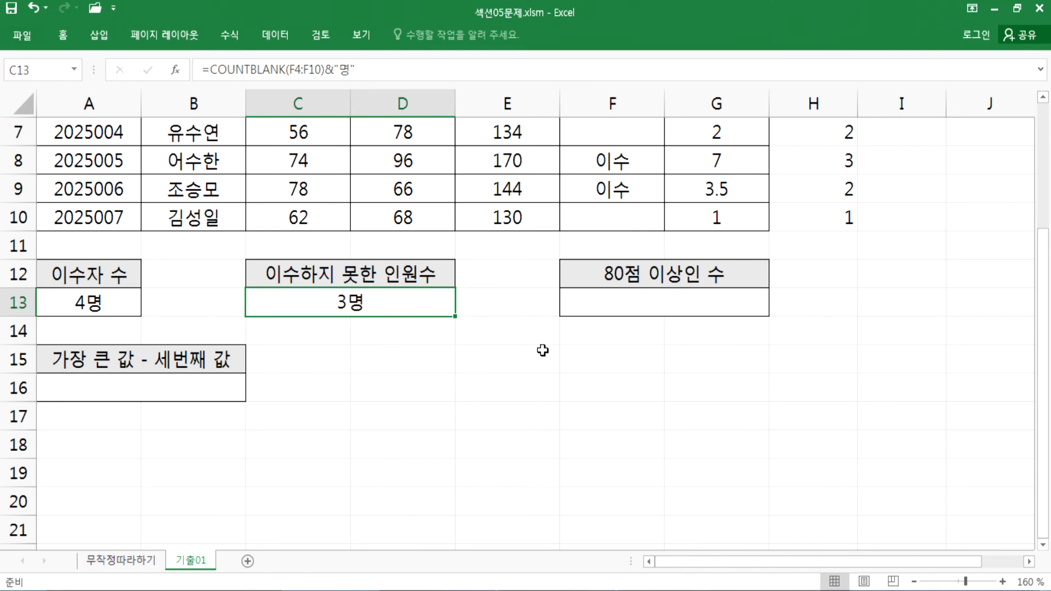
Step: Enter =COUNTIF(F4:F10,"") in cell D14 as an alternative to the COUNTBLANK formula and reselect the cell
key("F2")
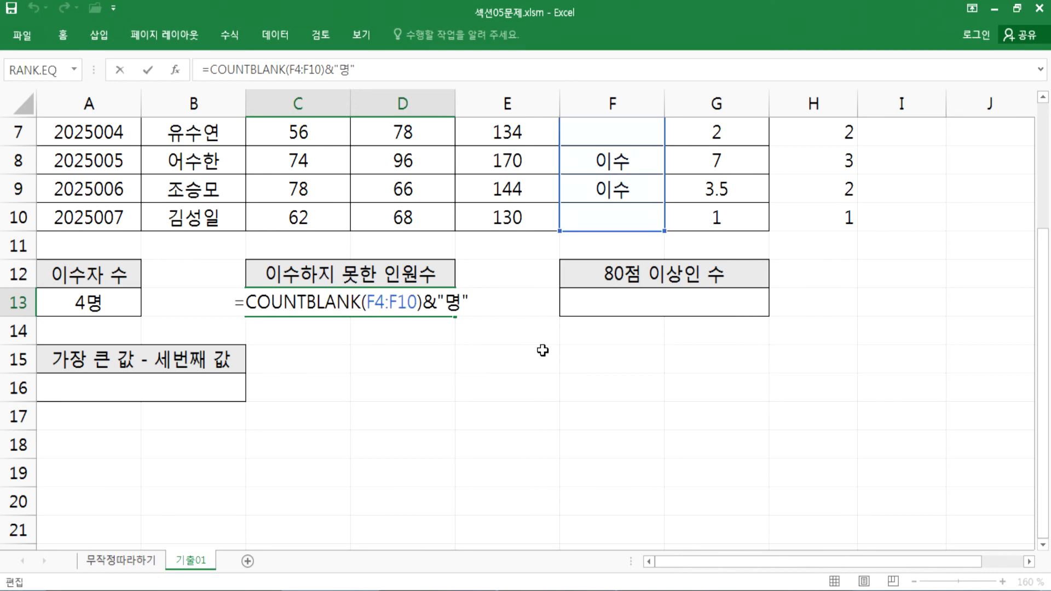
key("Escape")
left_click(418, 331)
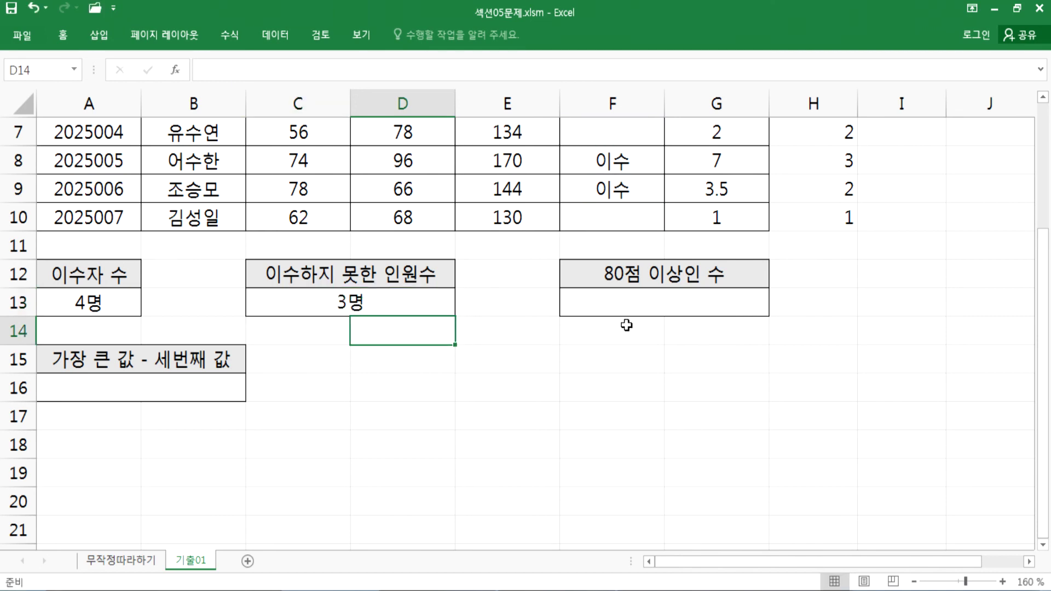
type("=채ㅕㅜㅅ")
key("Escape")
type("=COUNTIF(")
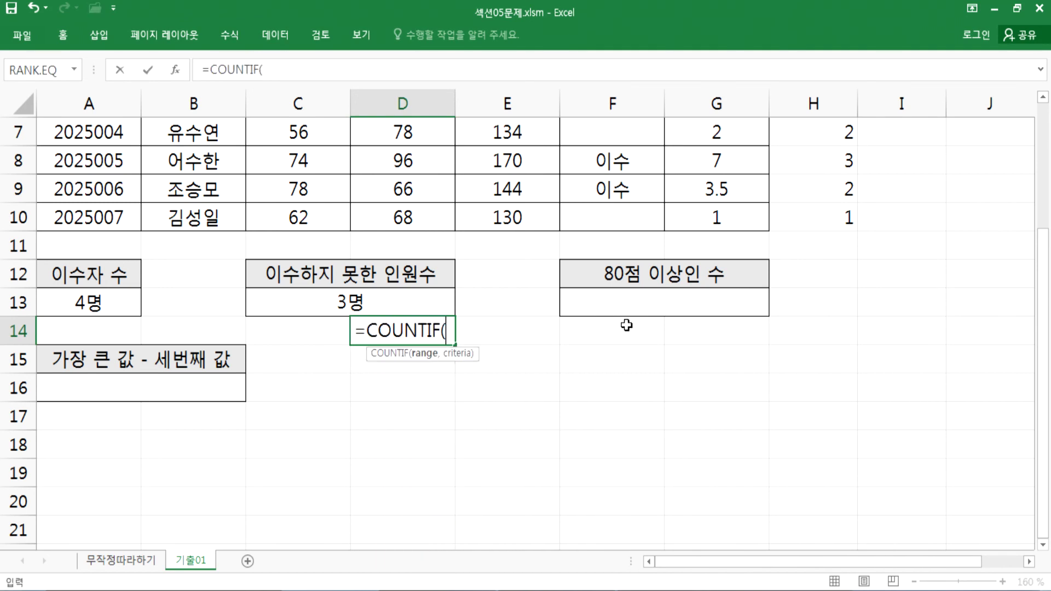
scroll(594, 304, "up", 2)
left_click_drag(602, 225, 596, 393)
scroll(599, 323, "down", 2)
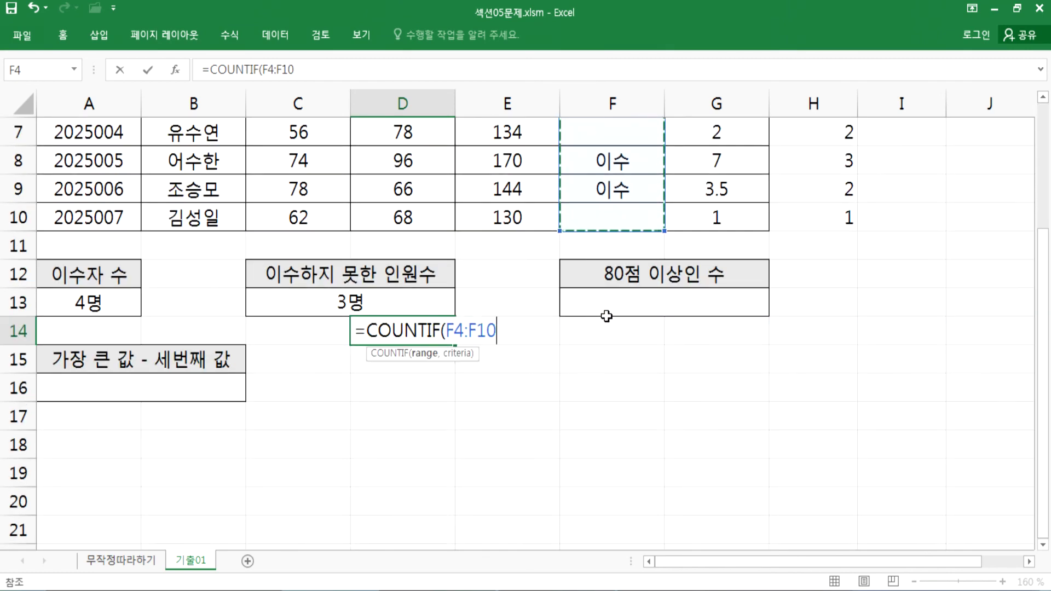
type(",\"\"")
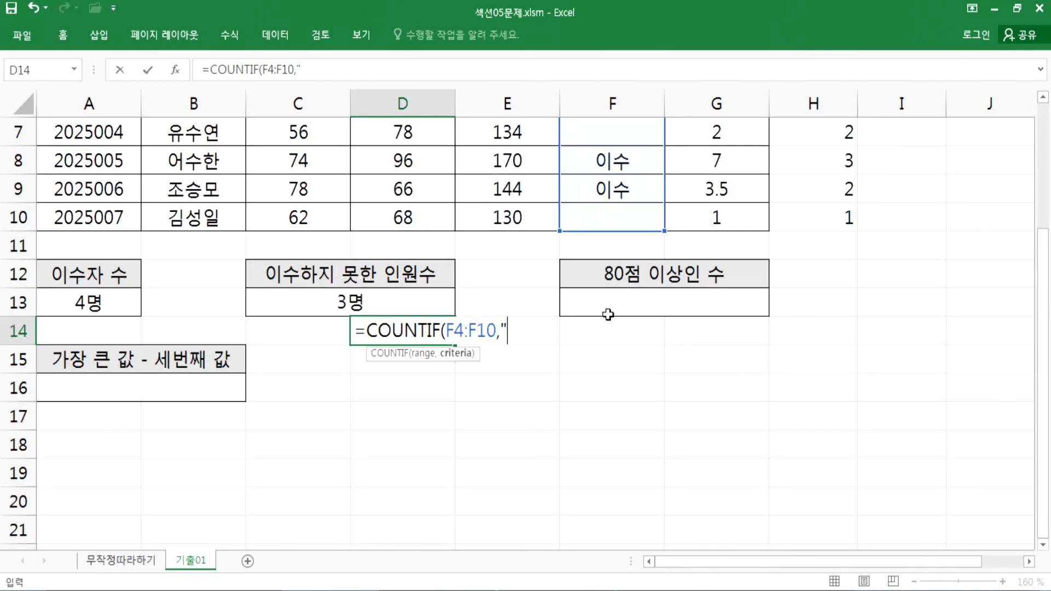
key("Return")
key("Up")
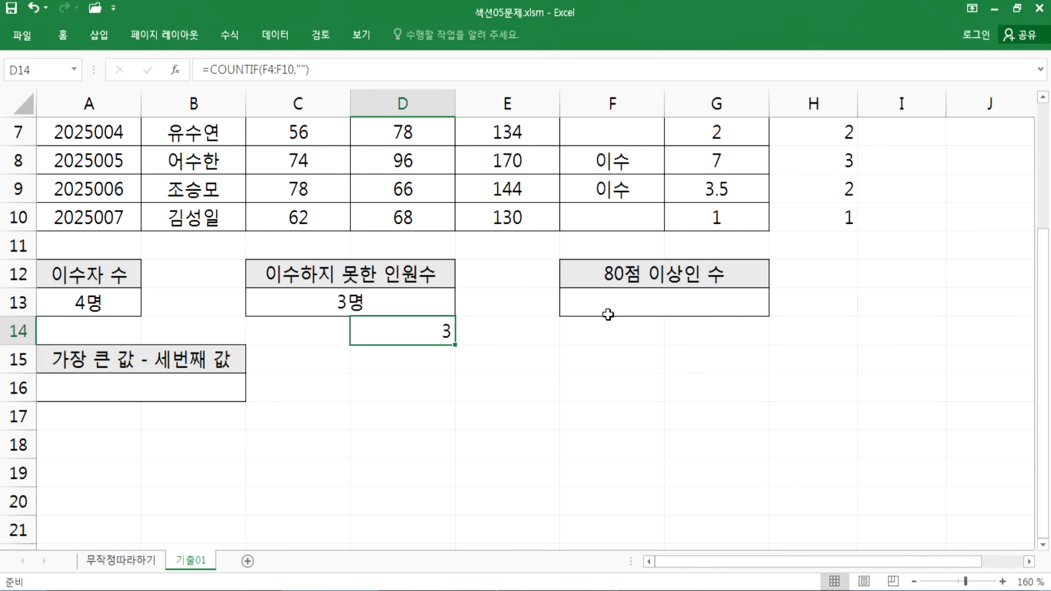
Step: Copy the COUNTIF formula text from D14 and paste it into Notepad below the function line, leaving one blank line between them
key("F2")
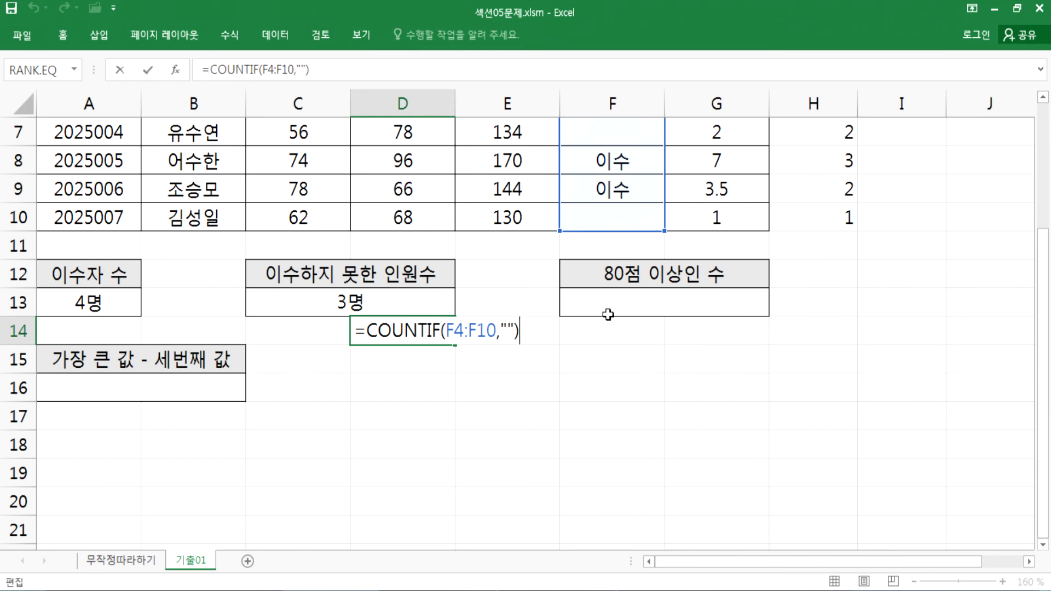
key("shift+Home")
key("ctrl+c")
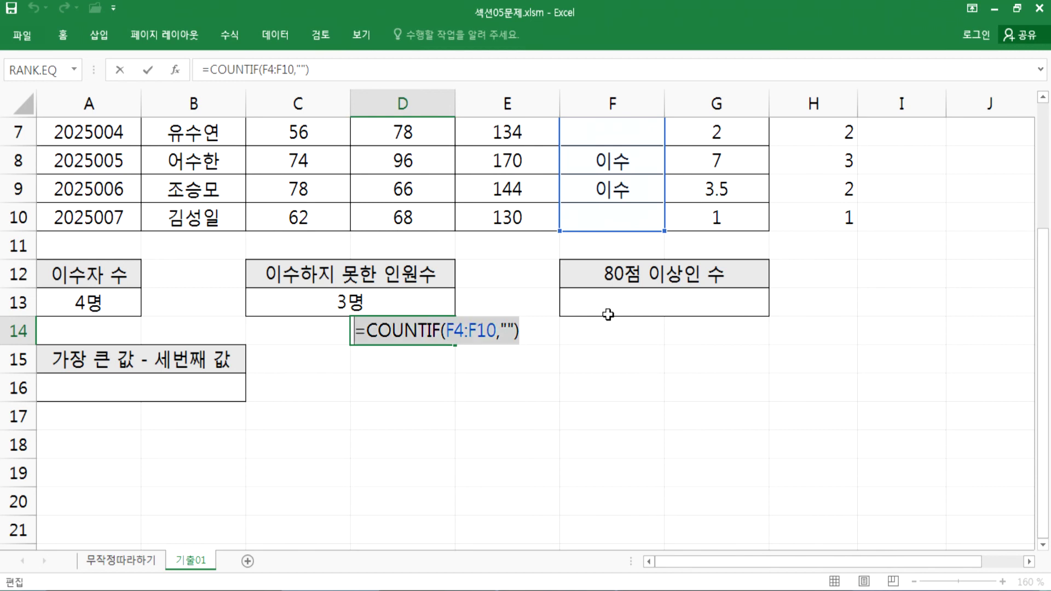
key("alt+Tab")
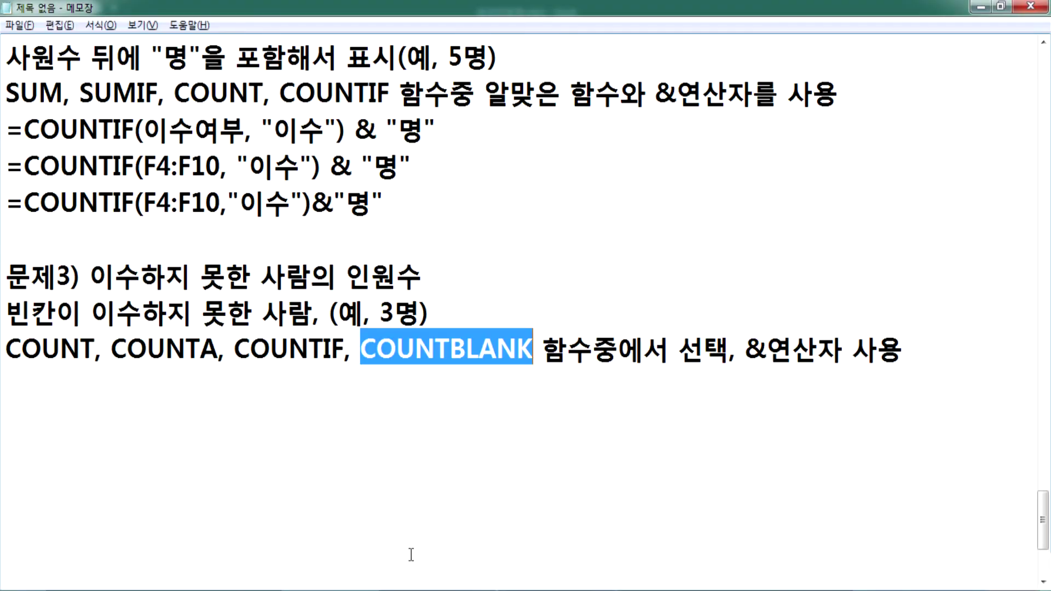
left_click(136, 394)
key("Return")
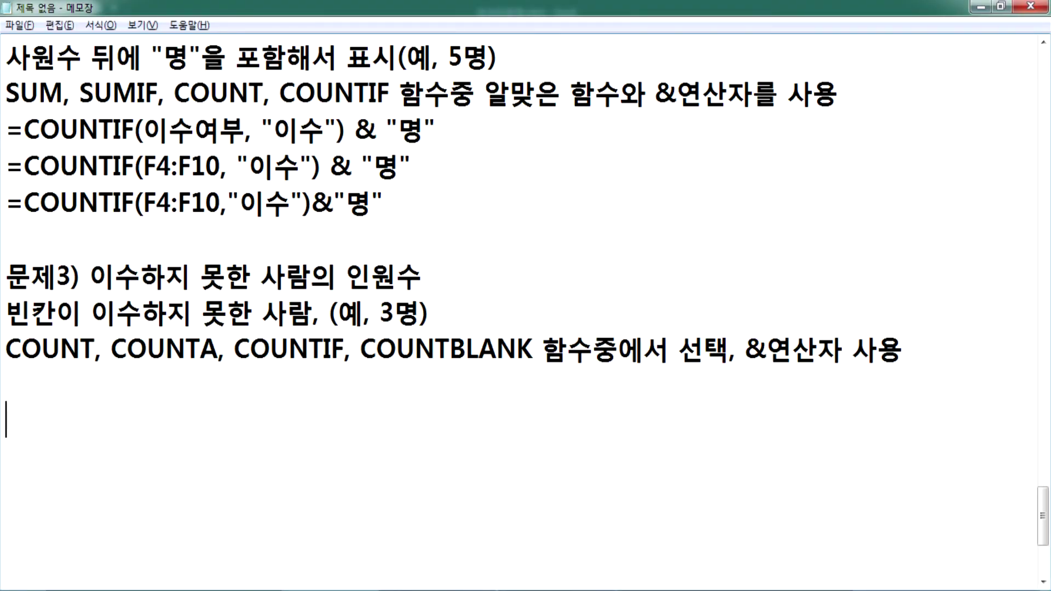
key("ctrl+v")
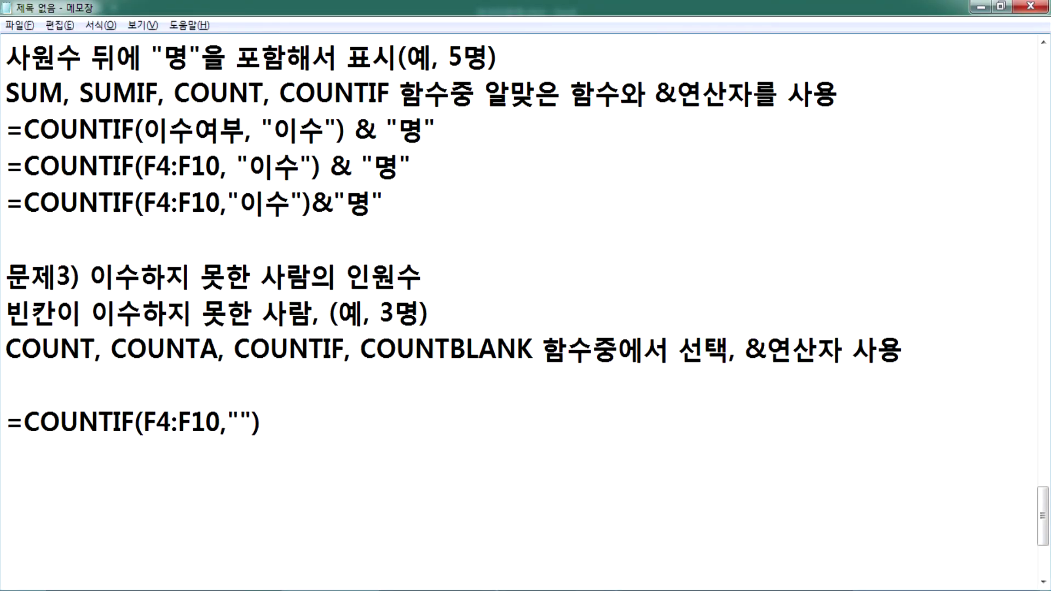
Step: Append & "명" to the pasted COUNTIF formula in the notes
type("&\"")
key("BackSpace")
type("\"명\"")
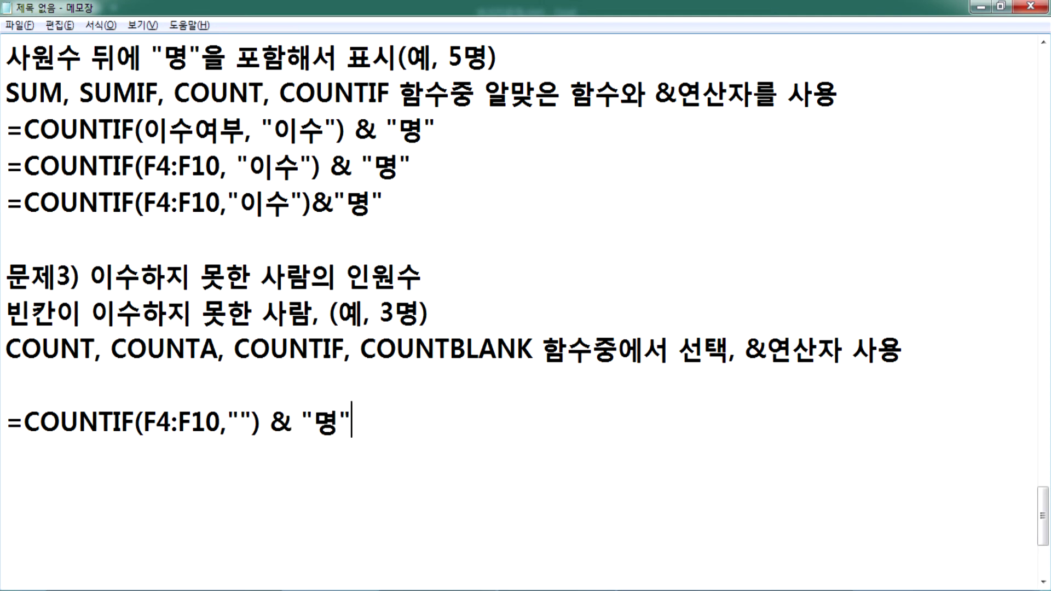
Step: Write =COUNTBLANK(F4:F1) & "명" on the blank line above the COUNTIF formula
left_click(225, 402)
type("=COUNTBLANK")
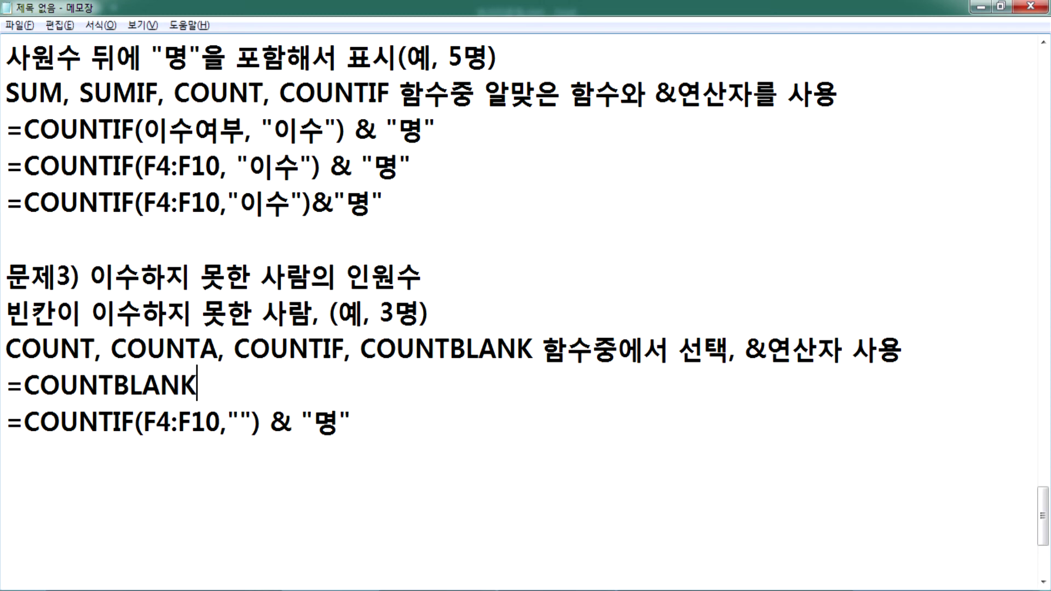
type("(F4")
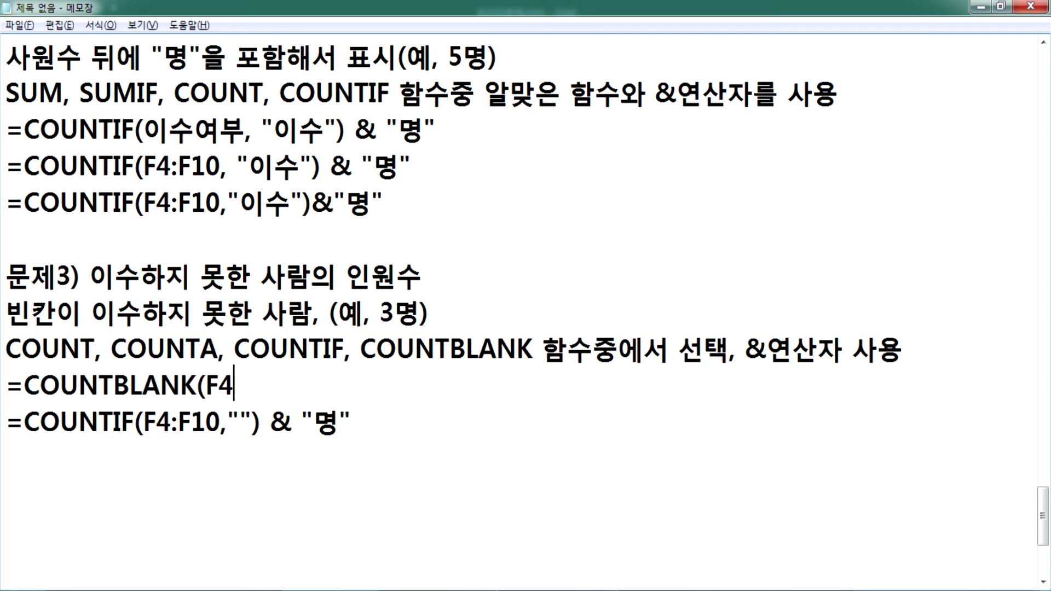
type(":F1) &\"")
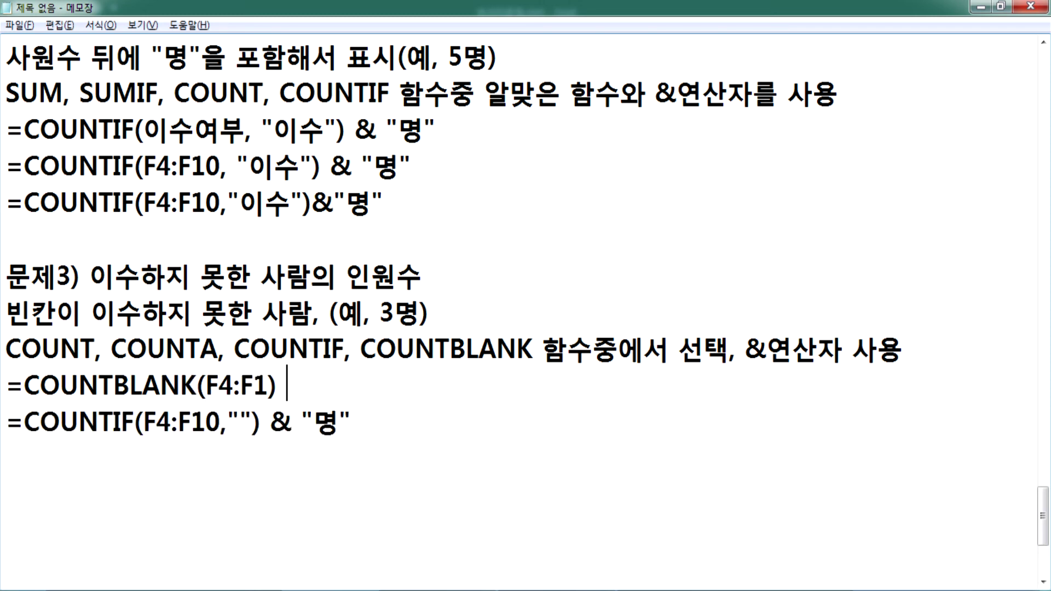
key("BackSpace")
type("\"AUD")
key("BackSpace")
key("BackSpace")
key("BackSpace")
key("Hangul")
type("ㅁㅕㅇ\"")
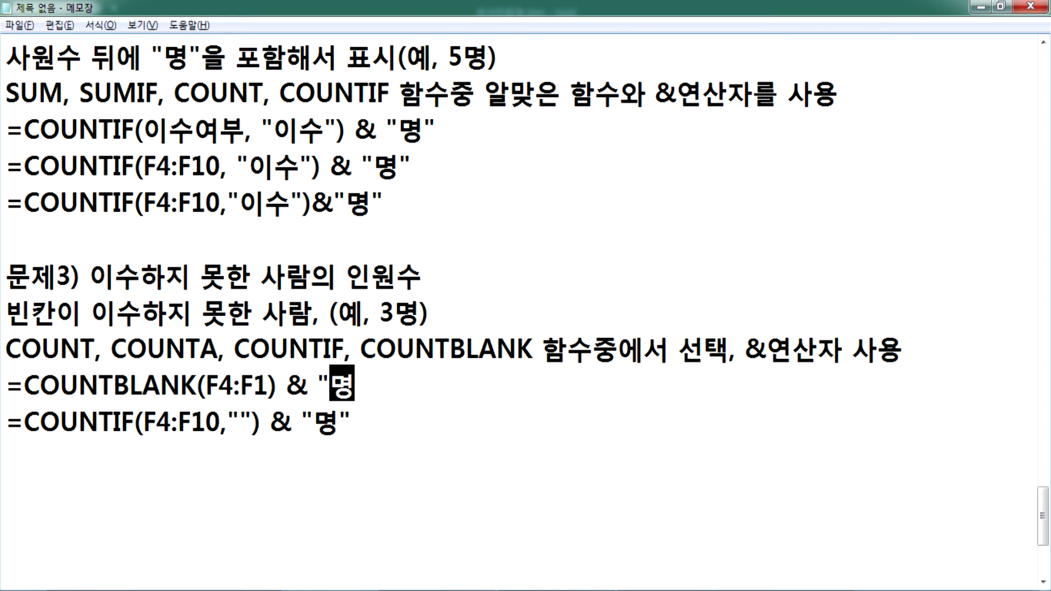
Step: Correct the end of the COUNTBLANK range in the notes to F10
left_click(112, 386)
left_click(264, 388)
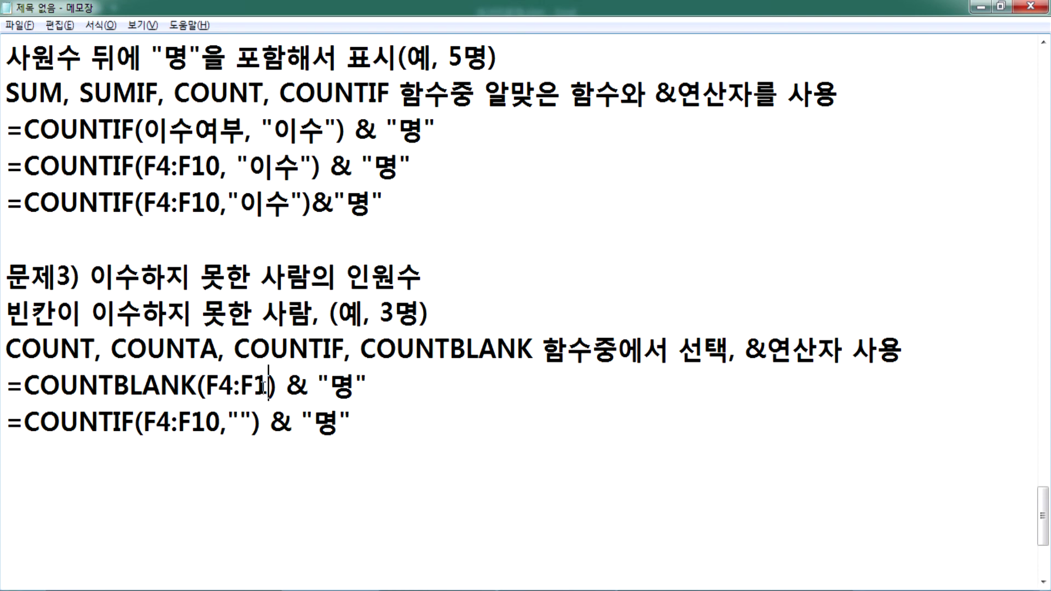
type("0")
scroll(276, 405, "up", 1)
scroll(283, 455, "down", 1)
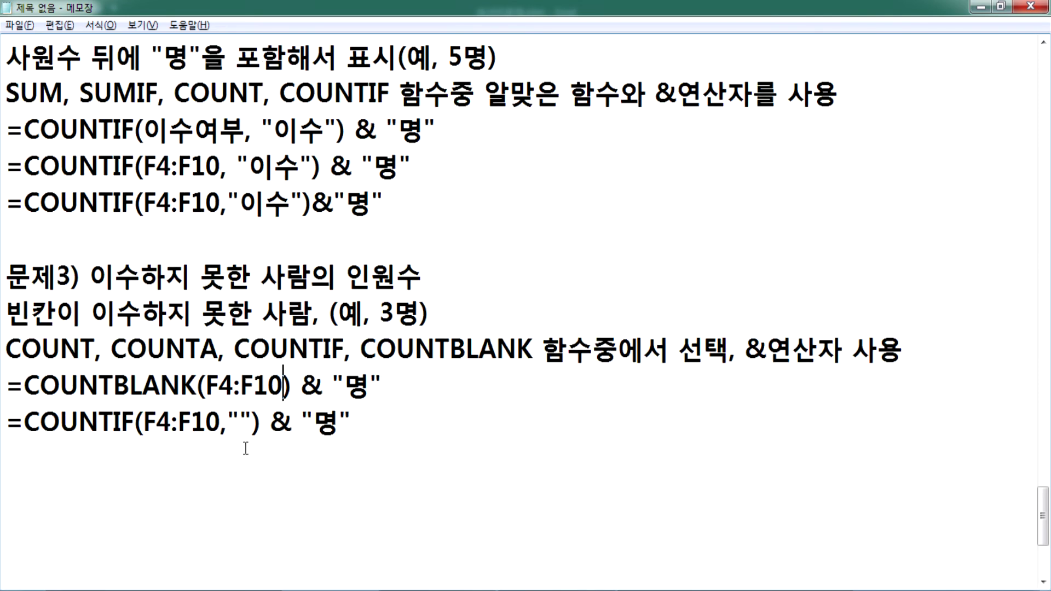
Step: Examine the empty-string criterion "" in the noted COUNTIF formula
left_click(131, 422)
left_click_drag(228, 419, 251, 422)
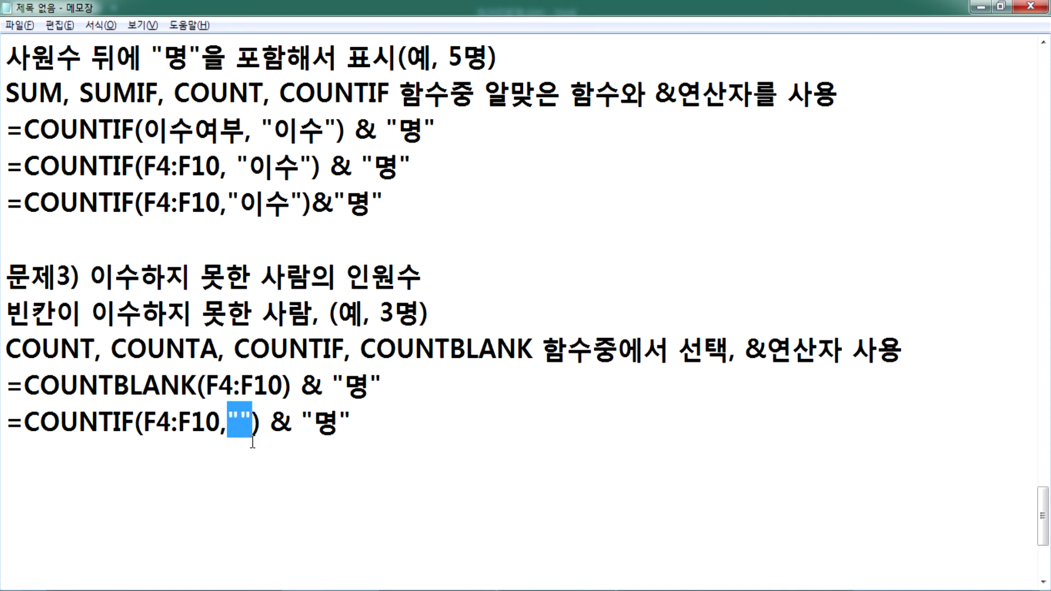
left_click(223, 452)
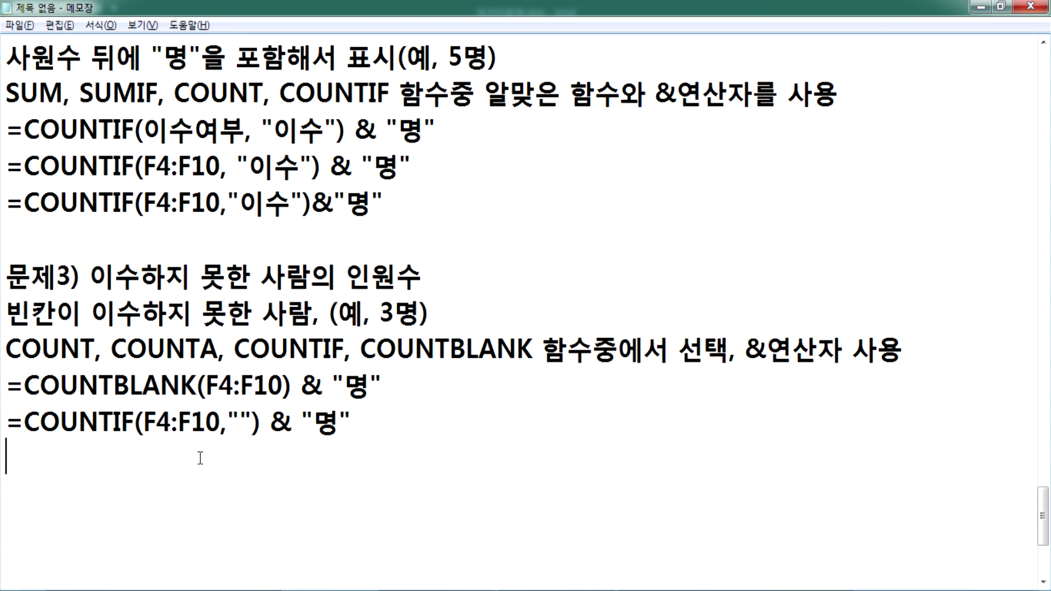
Step: Switch to Excel, leave the D14 formula edit without changes, and examine the 필기 scores in C4:C10 and the 실기 scores in D4:D10
key("alt+Tab")
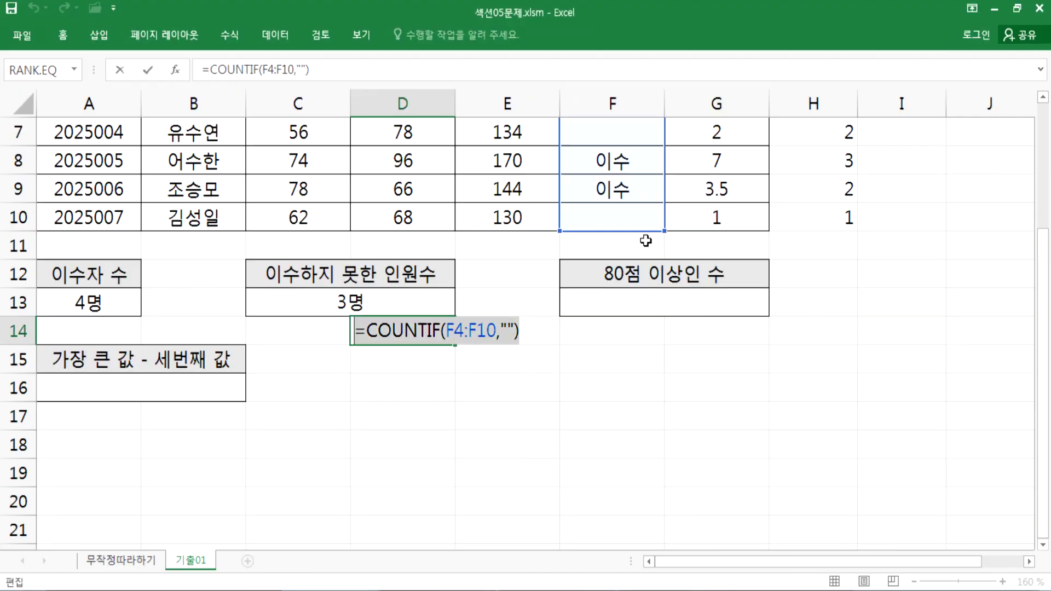
scroll(644, 240, "up", 2)
left_click(312, 225)
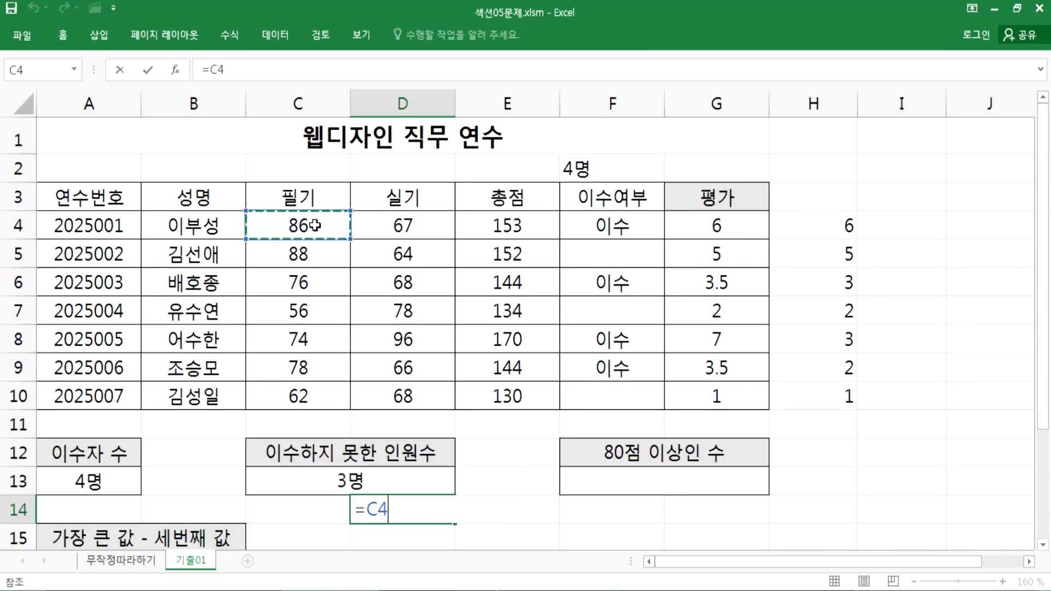
left_click_drag(314, 226, 292, 381)
key("Escape")
left_click_drag(391, 225, 370, 407)
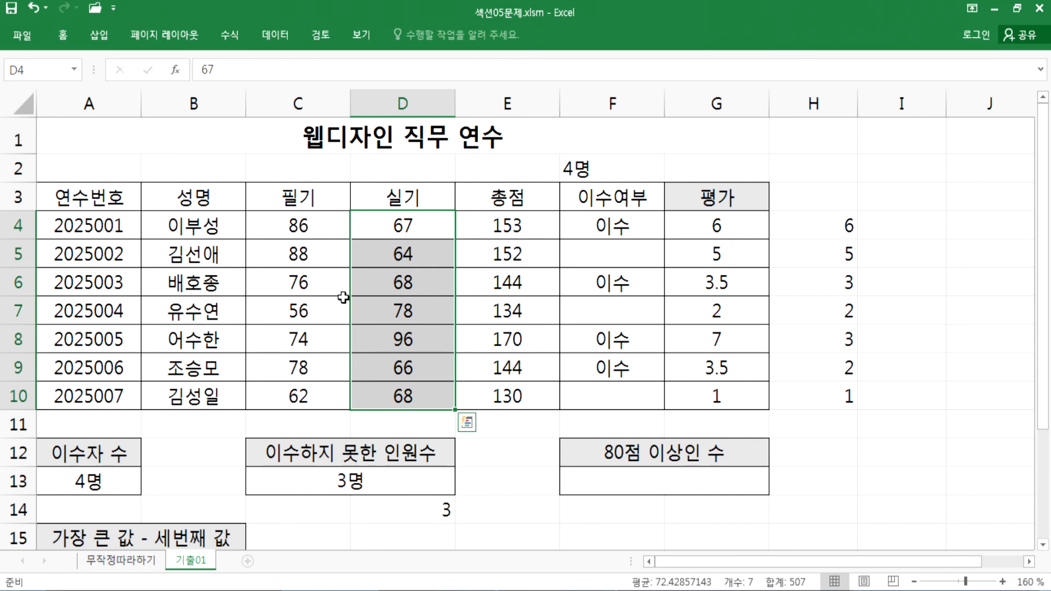
left_click_drag(307, 224, 298, 395)
left_click_drag(398, 217, 389, 396)
key("alt+Tab")
key("alt+Tab")
Step: Enter =COUNTIF(C4:C10,">=80") in cell C2 to count the 필기 scores of 80 or more
left_click(290, 174)
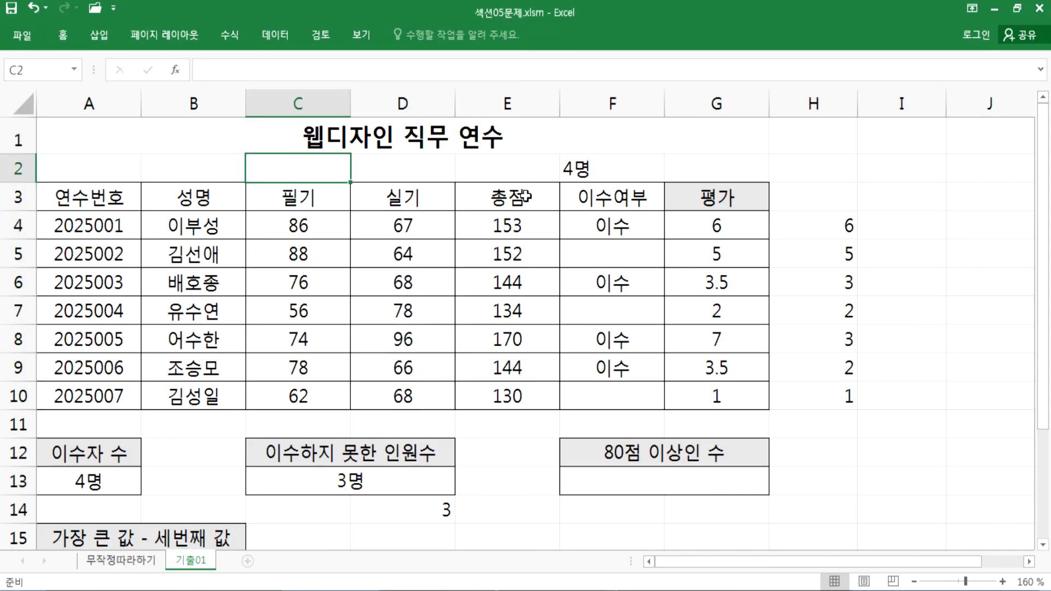
type("=COUNTI")
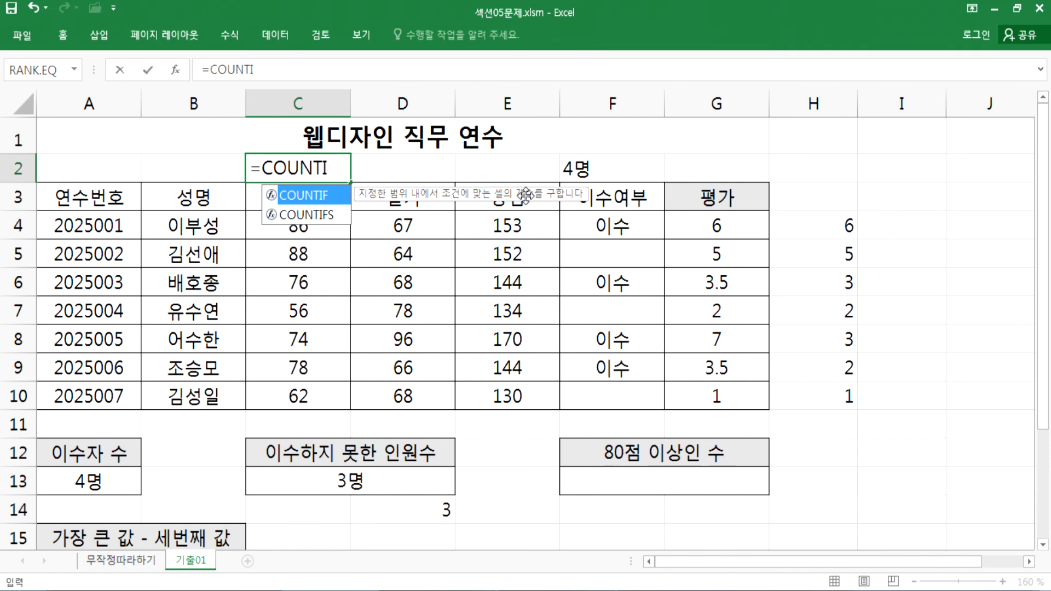
key("BackSpace")
type("IF(")
left_click_drag(322, 224, 301, 397)
type(",\"")
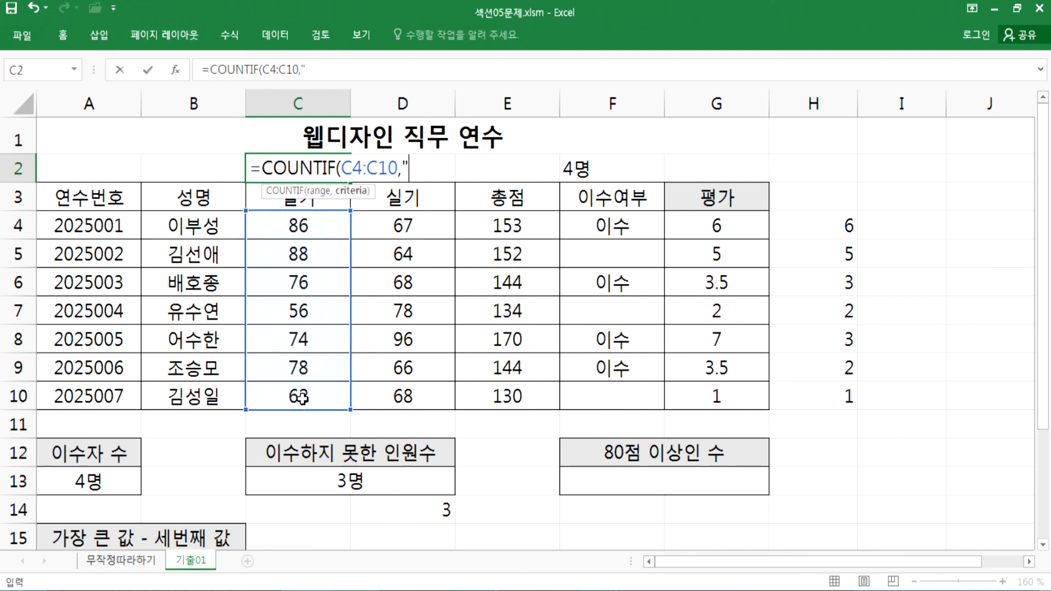
type(">=80")
key("Return")
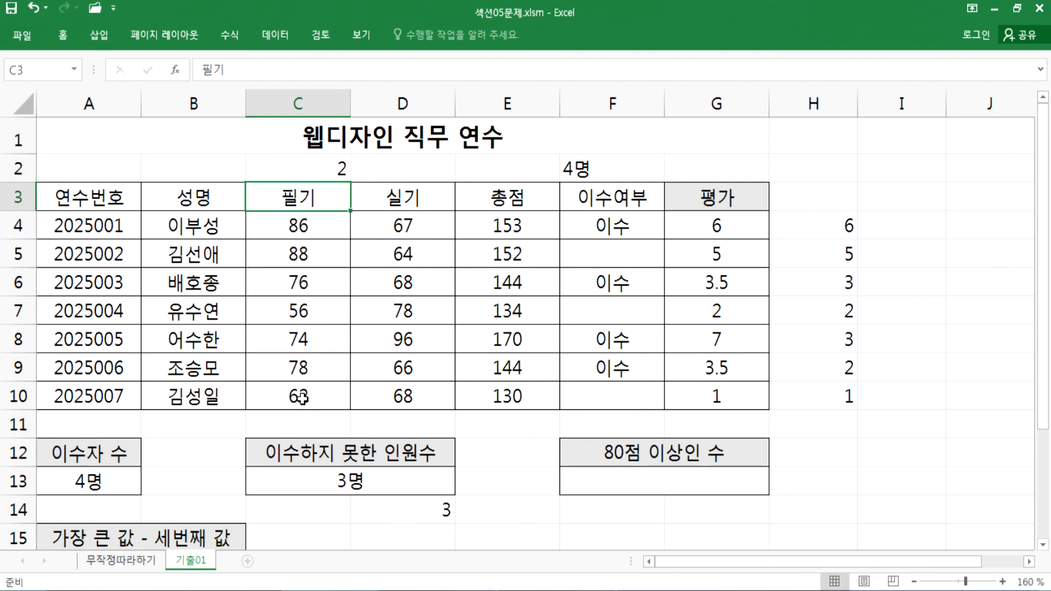
Step: Enter =COUNTIF(D4:D10,">=80") in cell D2 to count the 실기 scores of 80 or more
key("Up")
key("Right")
type("=")
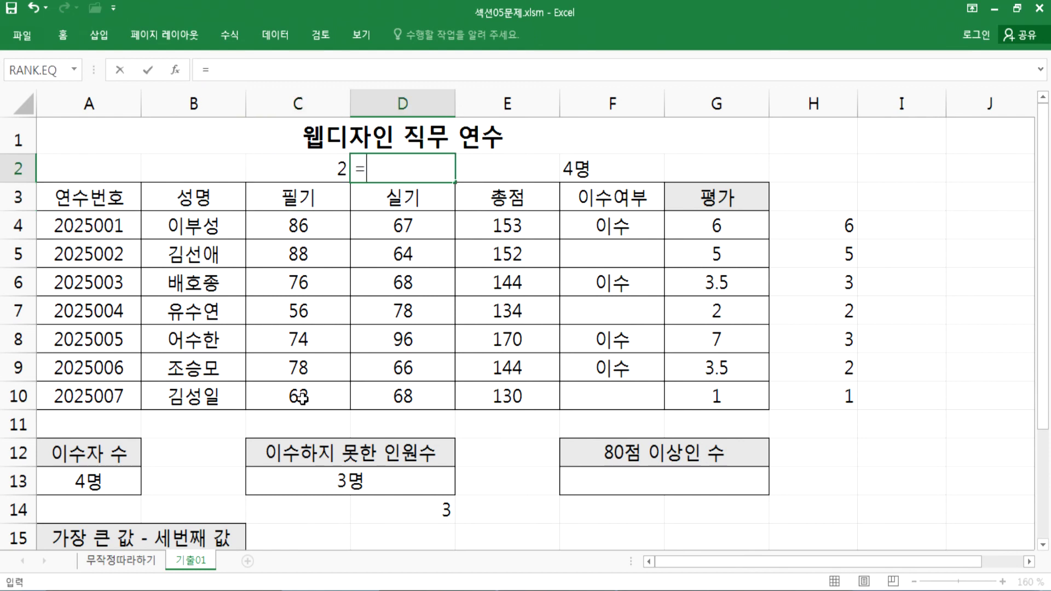
type("COUNTIF(")
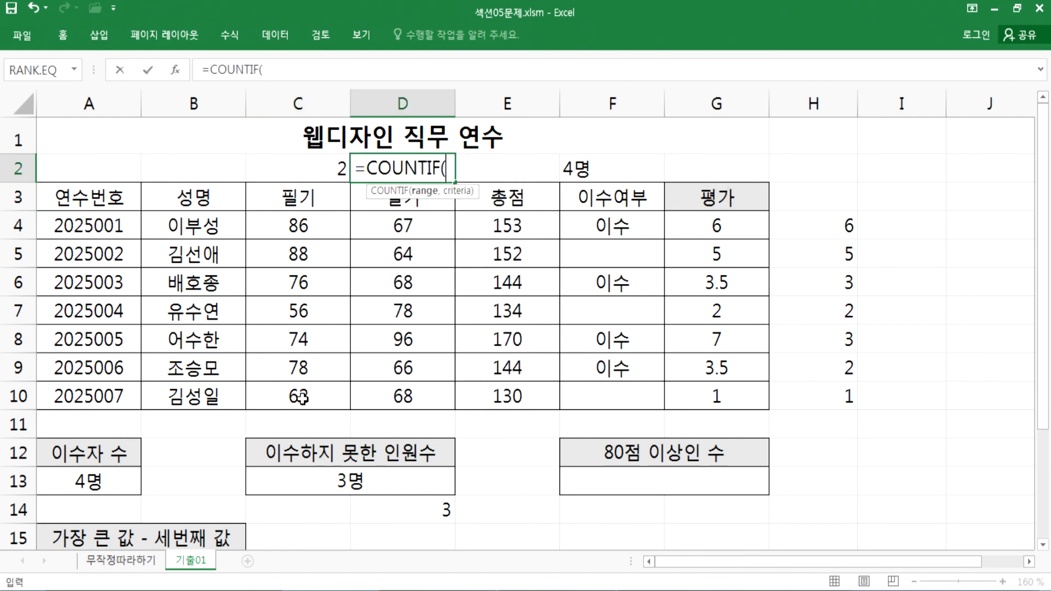
left_click_drag(415, 230, 430, 398)
type(",\">")
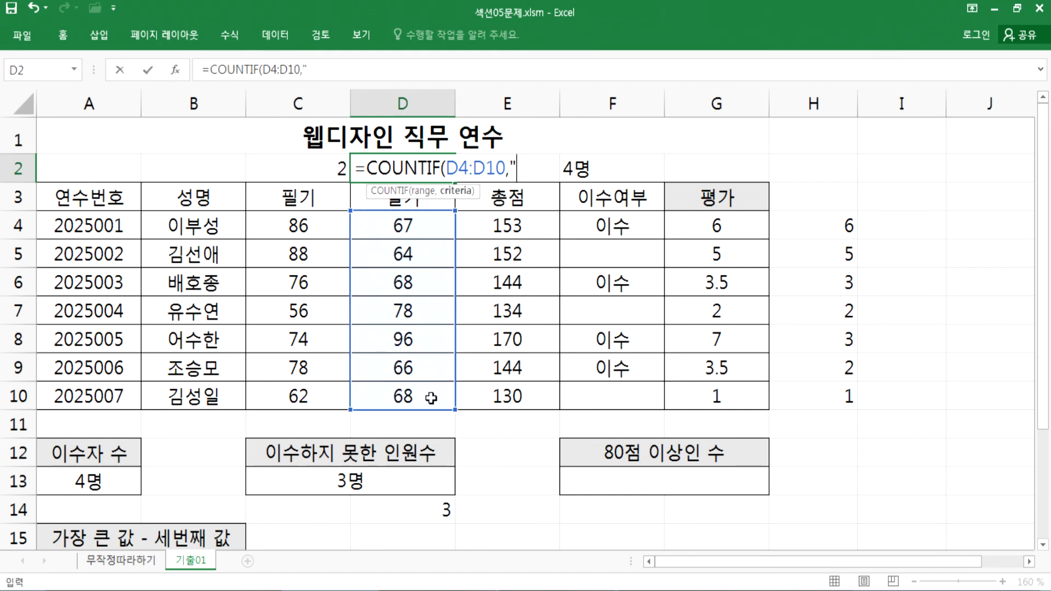
type("=80\"")
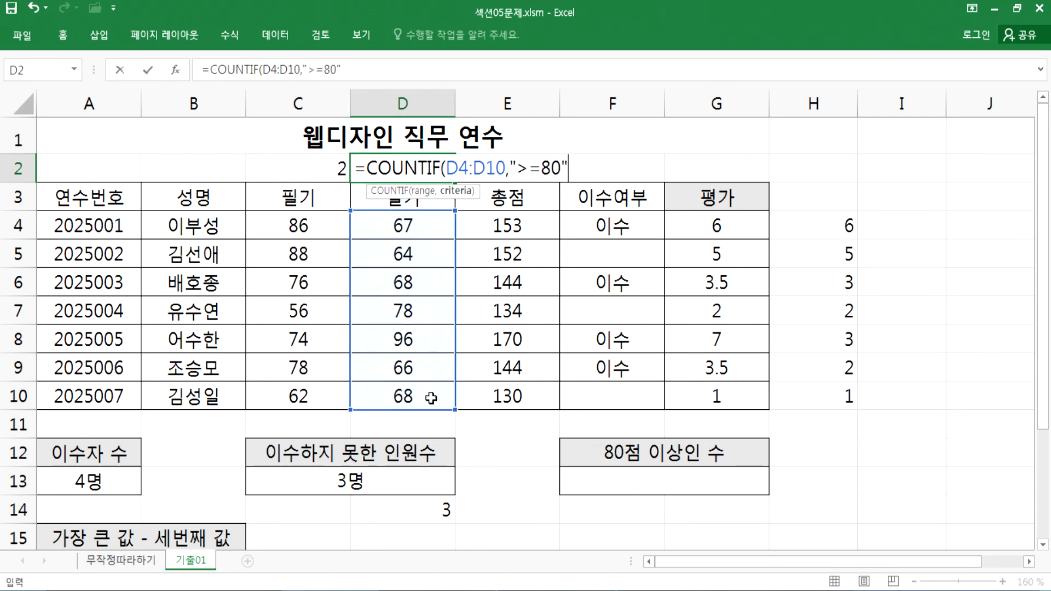
key("Return")
key("Up")
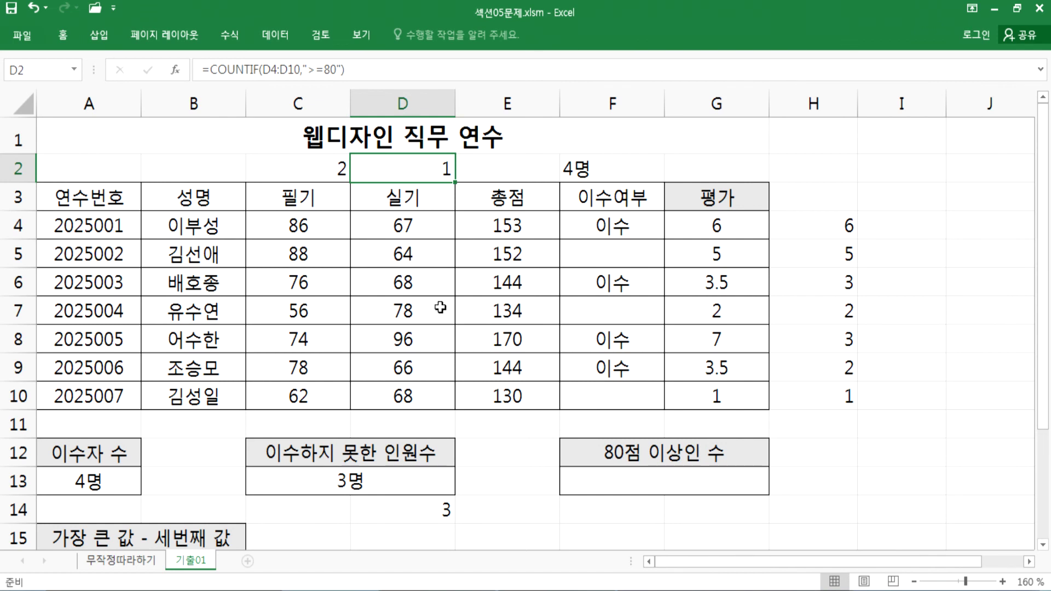
Step: Check the scores in C4, C5 and D8 against the COUNTIF formula in C2
left_click(296, 228)
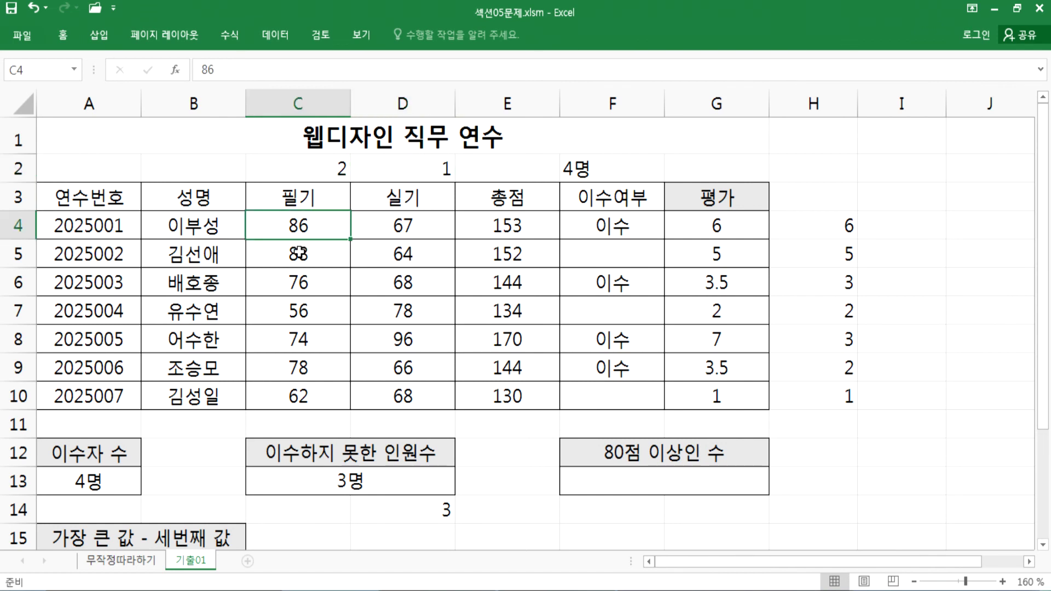
left_click(295, 253, "ctrl")
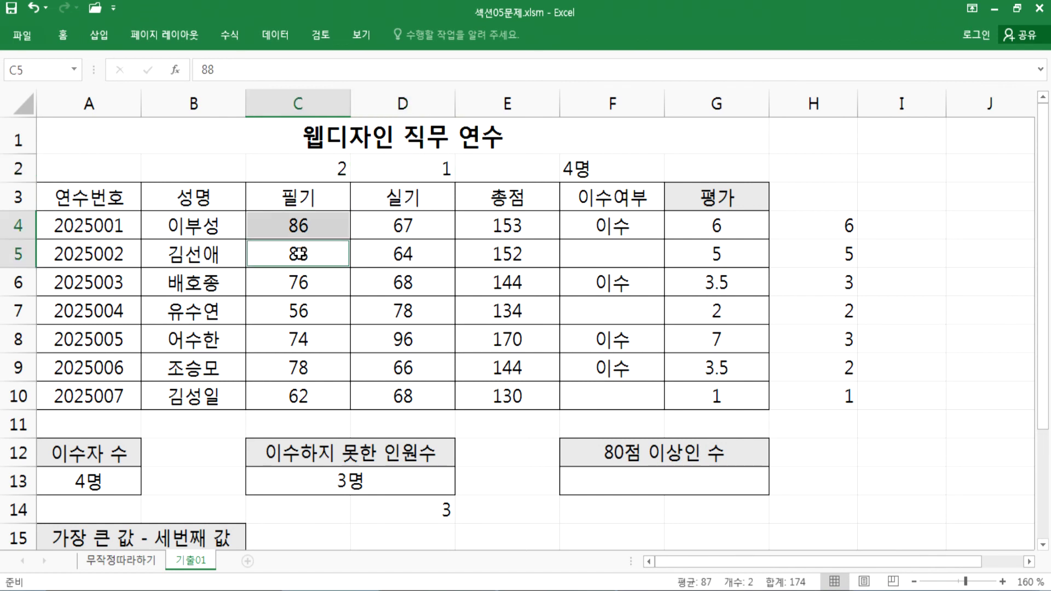
left_click(407, 337)
left_click(324, 172)
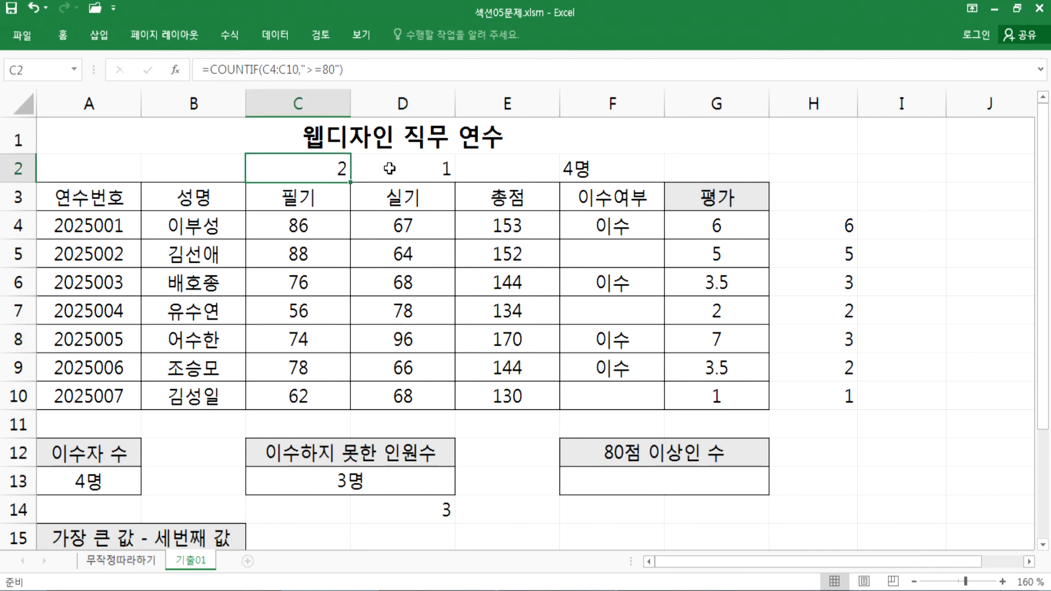
Step: Copy the formula =COUNTIF(C4:C10,">=80") from C2 into the Notepad notes on a new line below 문제3
key("F2")
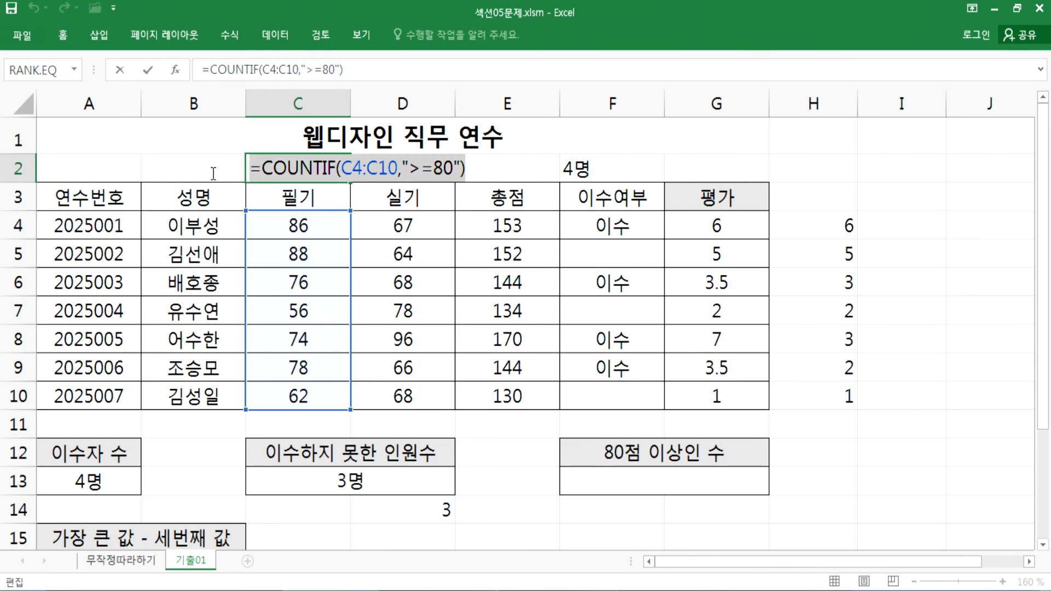
key("Escape")
key("alt+Tab")
scroll(66, 452, "down", 1)
key("Return")
type("=COUNTIF(C4:C10,\">=80\")")
key("alt+Tab")
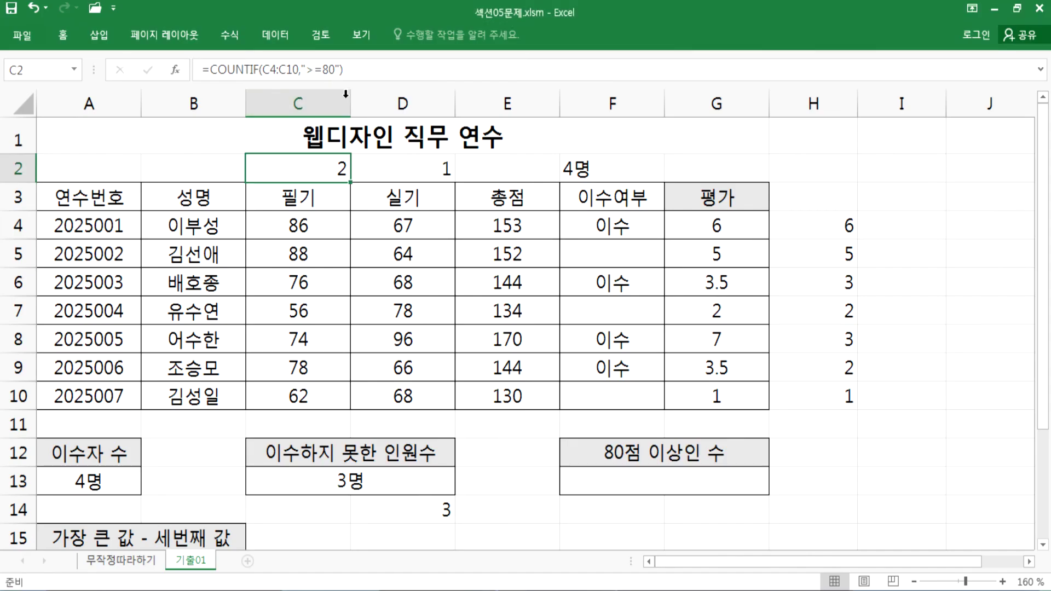
Step: Copy the formula =COUNTIF(D4:D10,">=80") from D2 in Excel onto the next line of the Notepad notes
left_click(383, 164)
key("F2")
left_click_drag(573, 168, 355, 168)
key("ctrl+c")
key("alt+Tab")
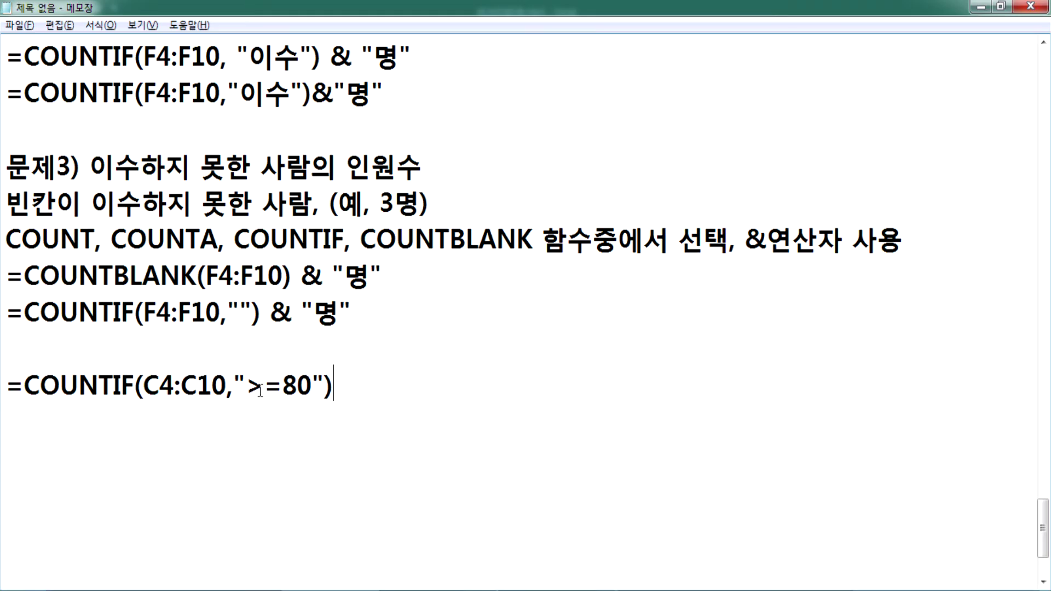
key("Return")
key("ctrl+v")
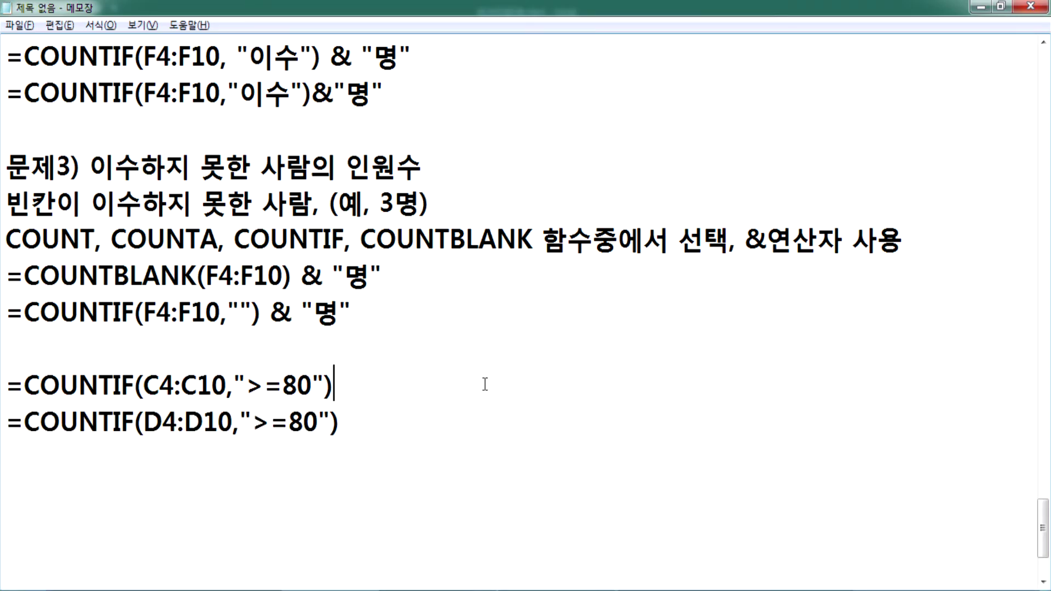
Step: Join the two noted formulas into =COUNTIF(C4:C10,">=80") + COUNTIF(D4:D10,">=80") on one line
key("Delete")
type("+")
key("Delete")
key("End")
key("Return")
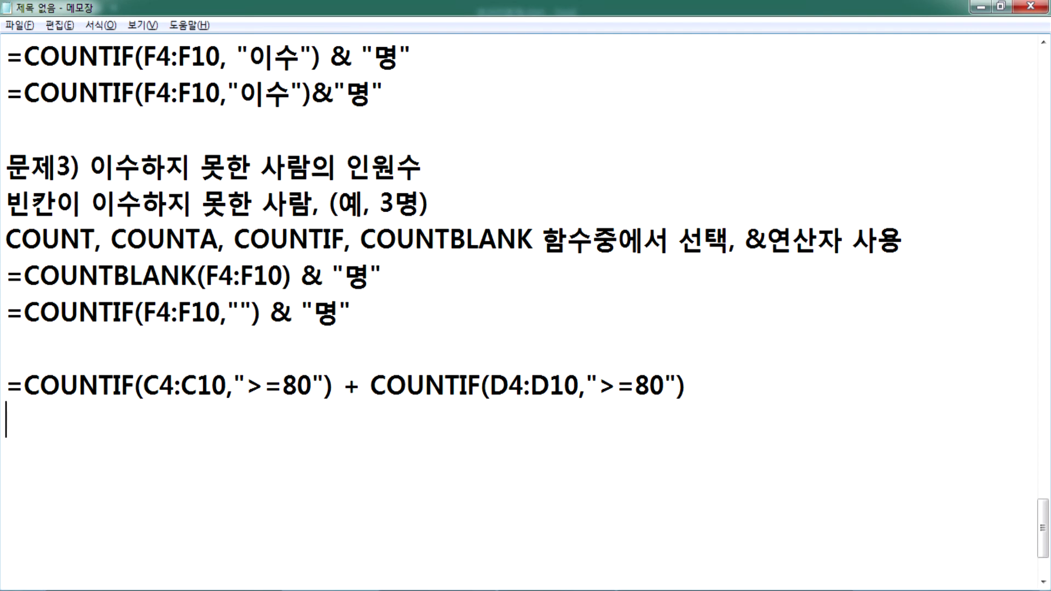
Step: Close the open D2 edit in Excel, and insert the heading 문제4) above the combined formula in Notepad
key("alt+Tab")
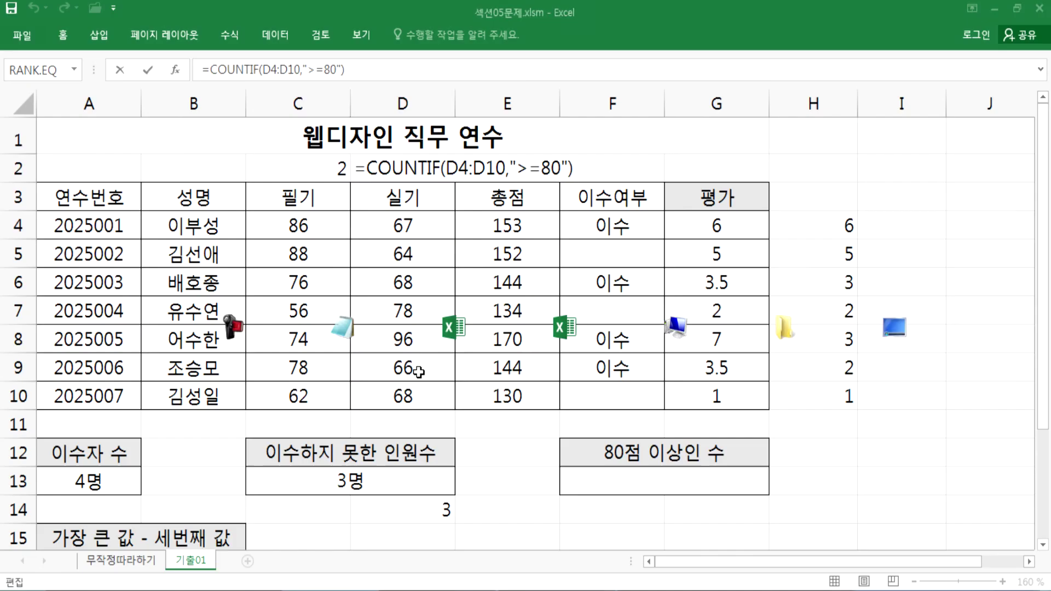
key("Return")
key("alt+Tab")
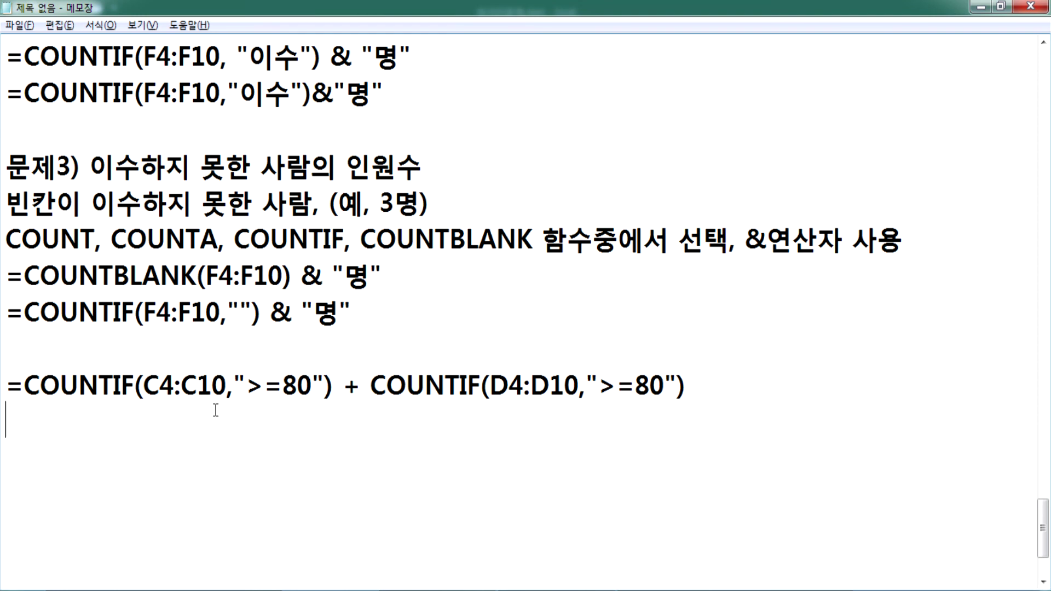
key("Return")
key("Up")
type("문제3")
key("BackSpace")
type("4)")
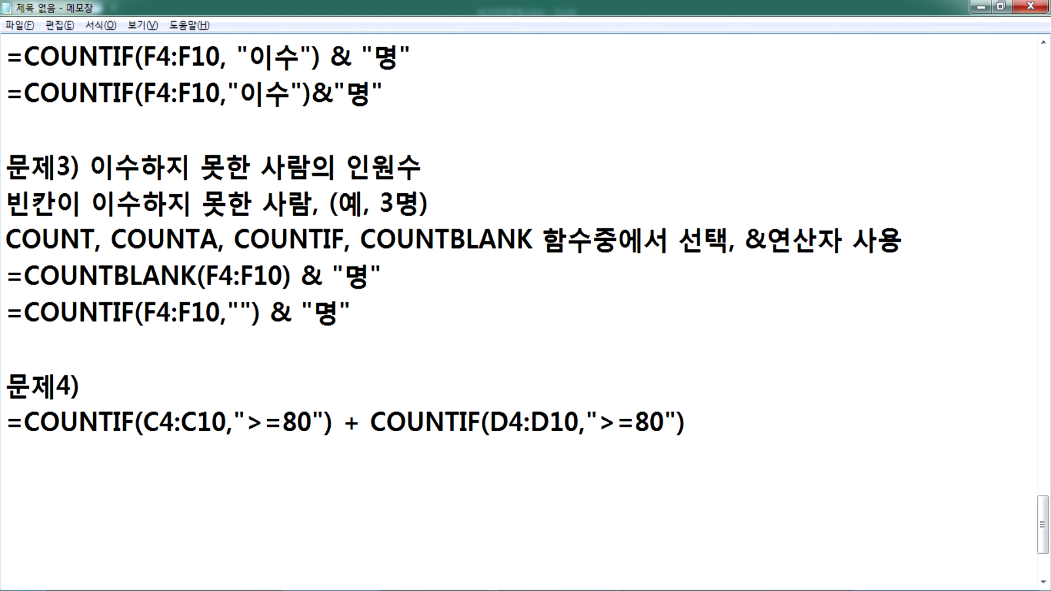
key("Down")
Step: Copy the 문제4 formula from Notepad into F13 of the Excel sheet, under 80점 이상인 수
key("alt+Tab")
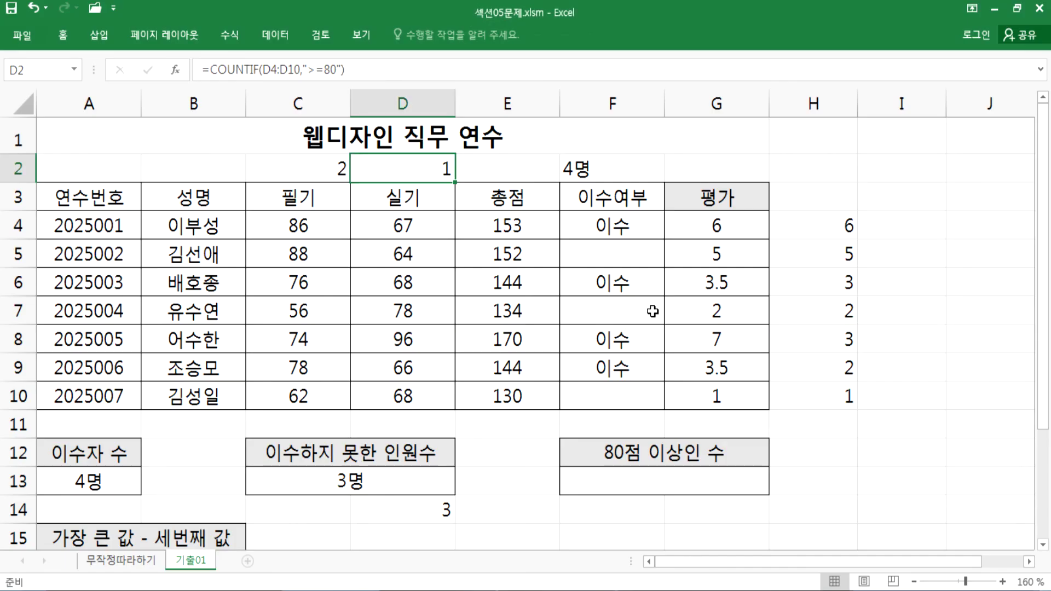
left_click(611, 478)
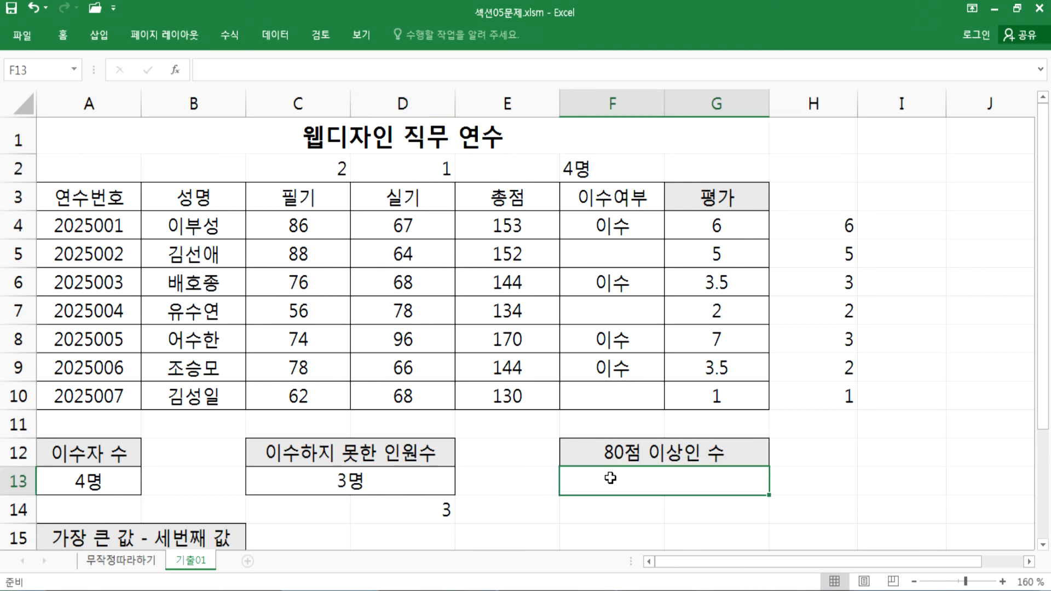
key("alt+Tab")
left_click_drag(698, 426, 5, 423)
key("ctrl+c")
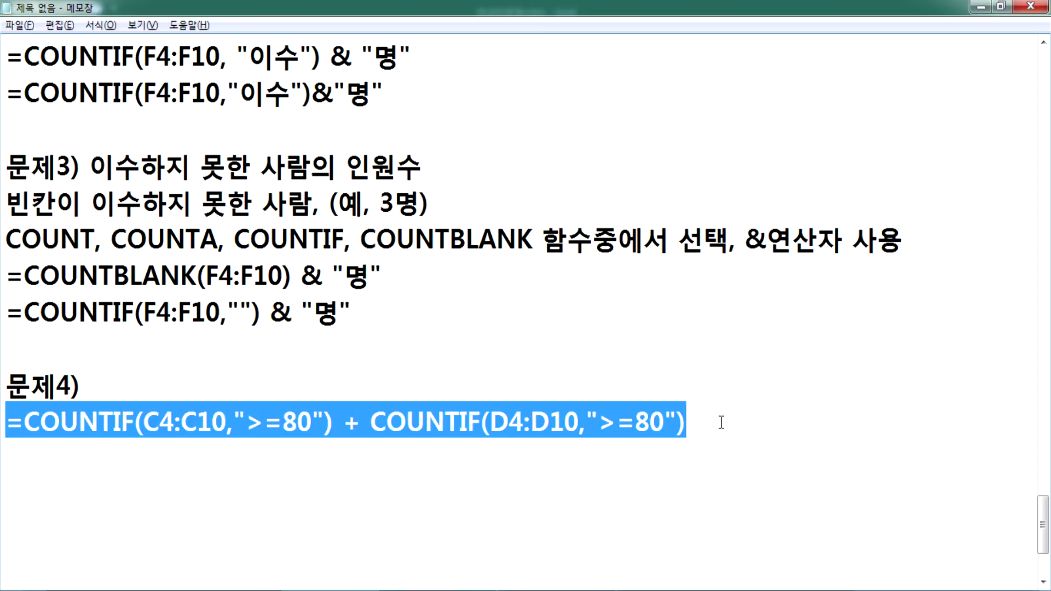
key("alt+Tab")
double_click(683, 481)
key("ctrl+v")
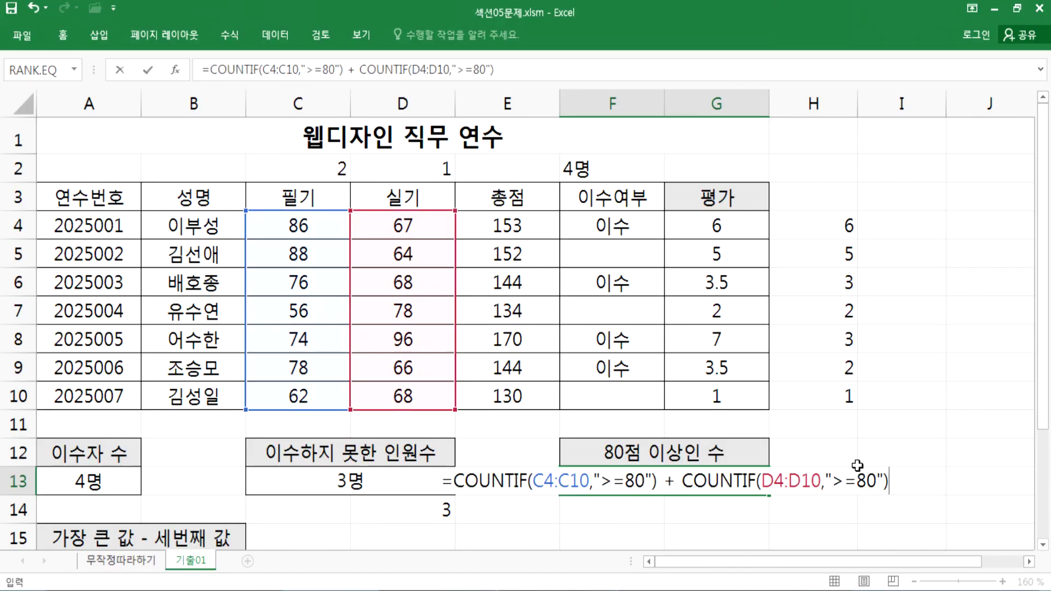
key("Return")
Step: Examine the largest, second and third largest 총점 values in E8, E4 and E5
scroll(734, 466, "down", 2)
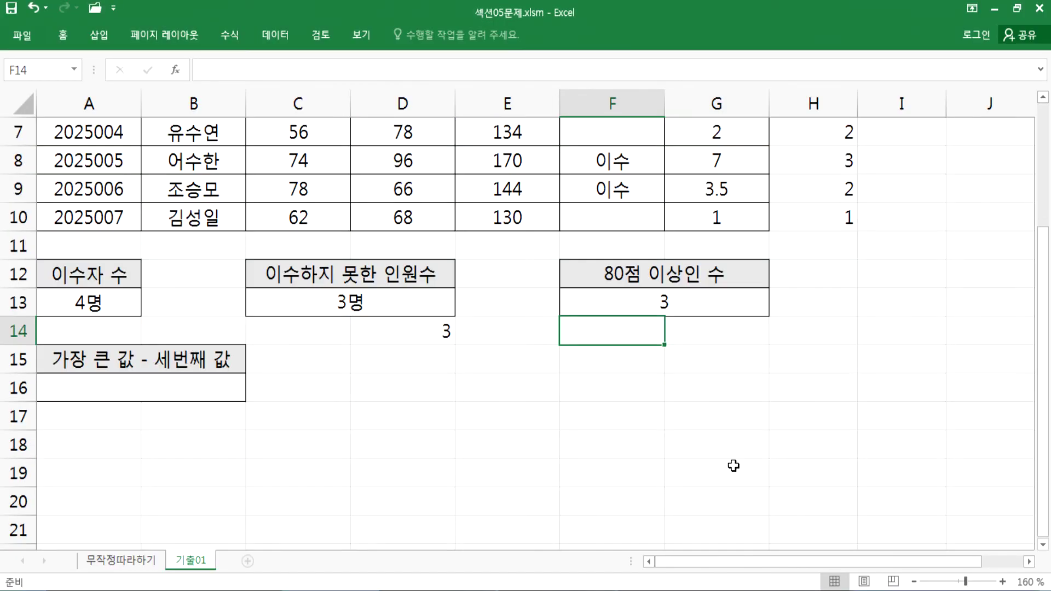
scroll(734, 466, "up", 2)
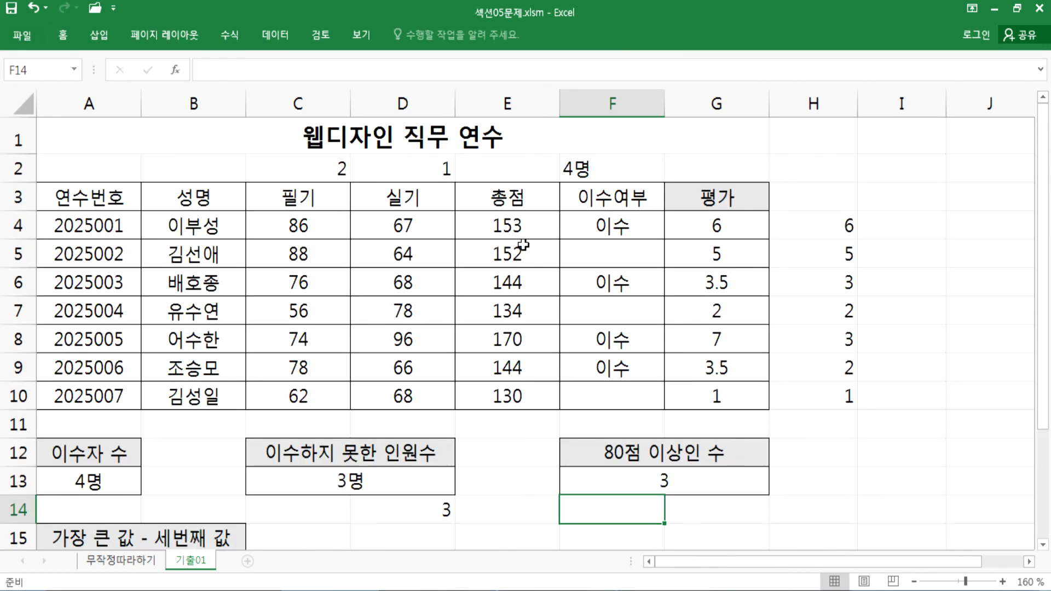
left_click(506, 338)
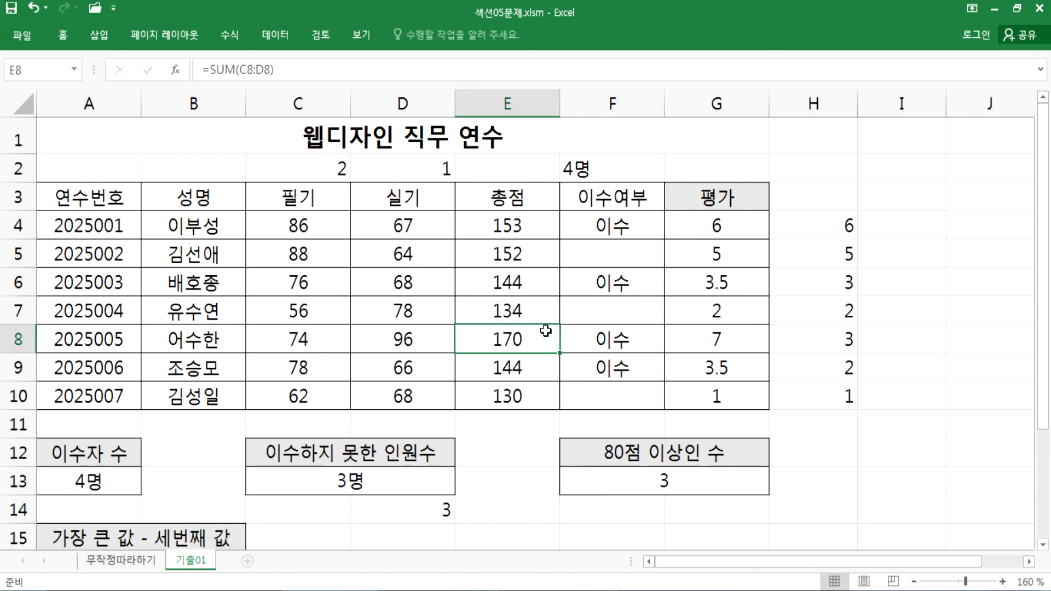
left_click(520, 226)
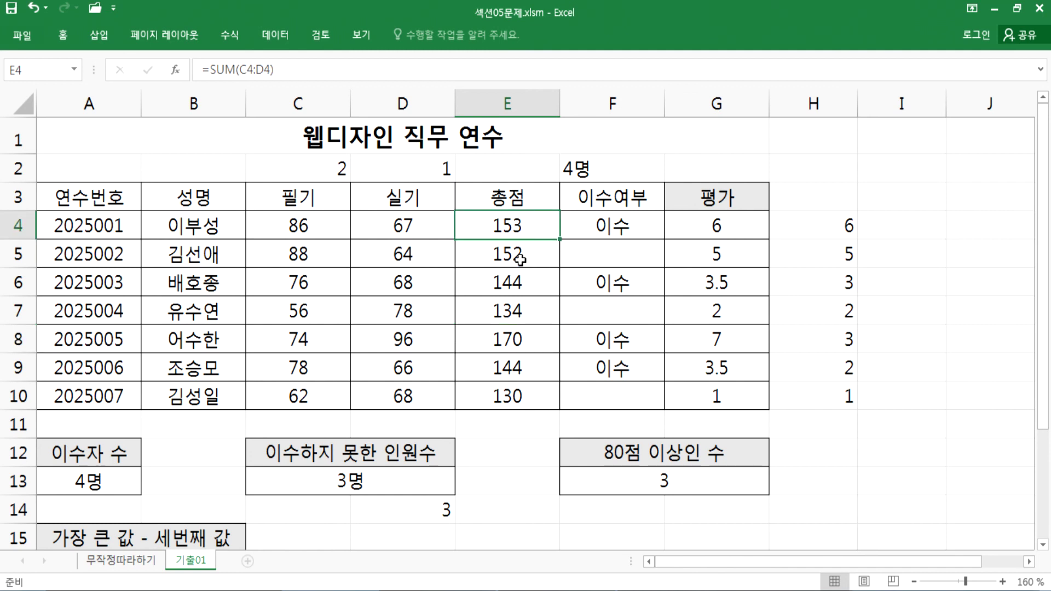
left_click(520, 260)
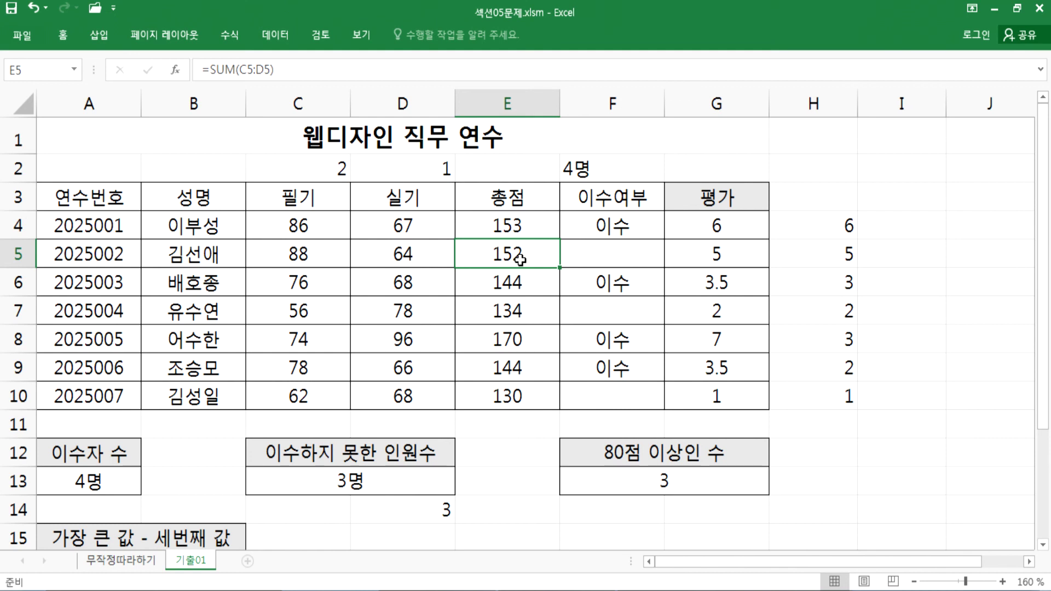
left_click(534, 332)
left_click(533, 253)
Step: Enter =MAX(E4:E10) in A16, under 가장 큰 값 - 세번째 값
scroll(522, 277, "down", 2)
left_click(186, 394)
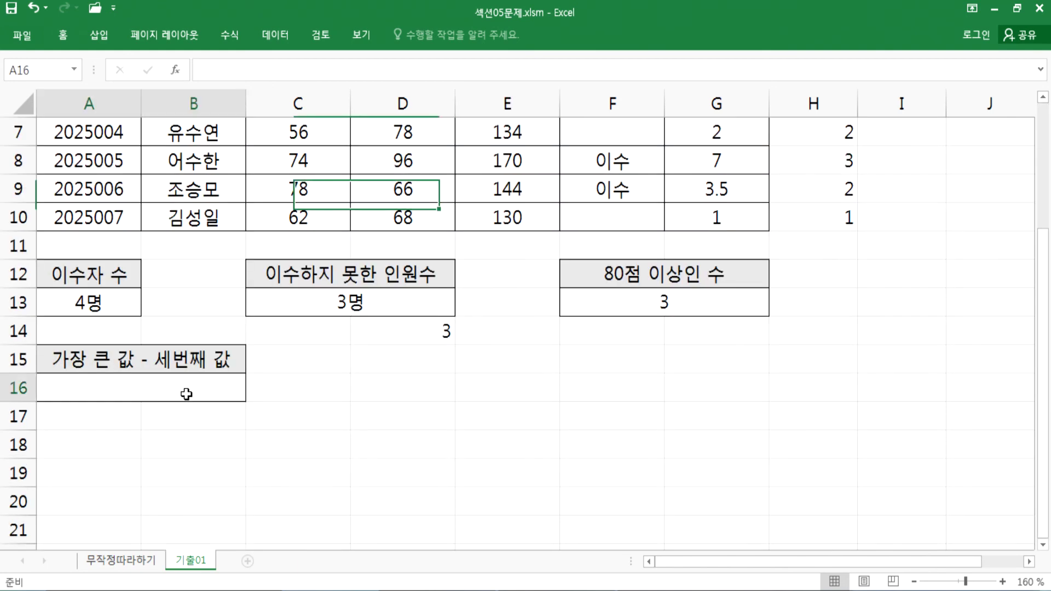
type("=")
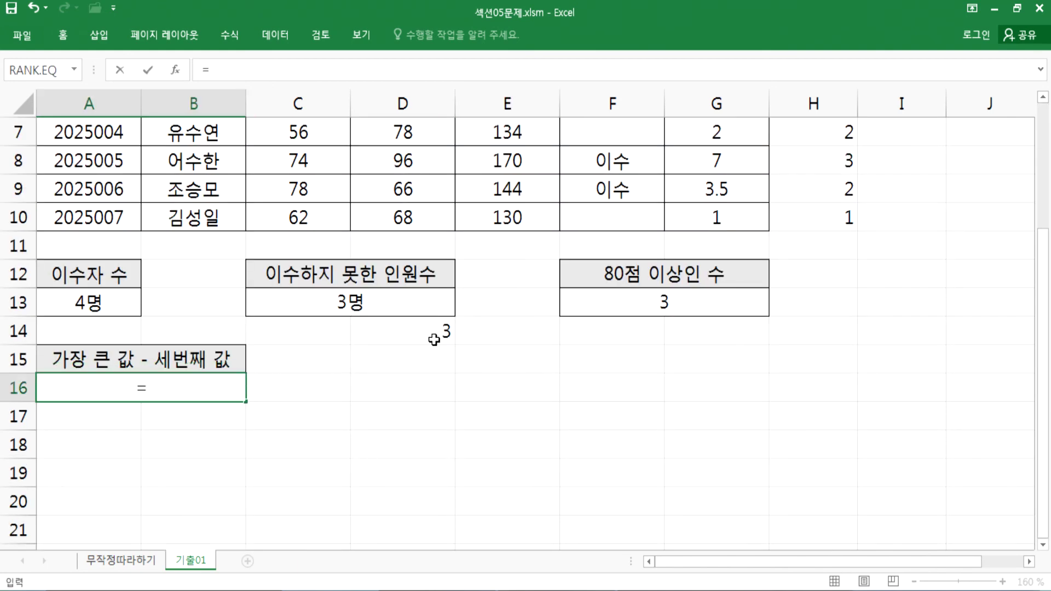
type("MAX(")
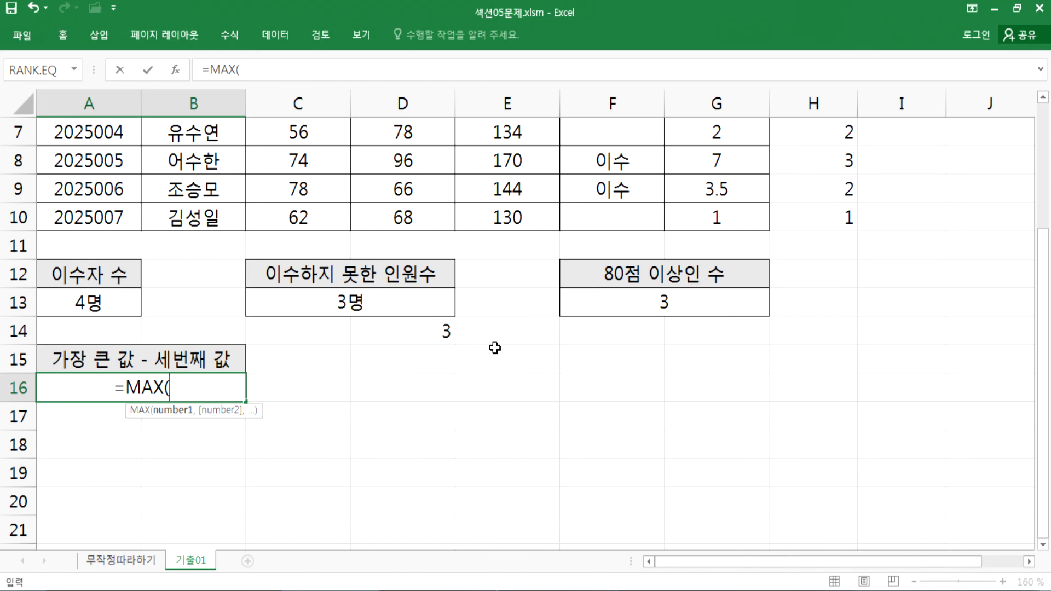
scroll(495, 346, "up", 2)
left_click_drag(518, 225, 525, 398)
key("Return")
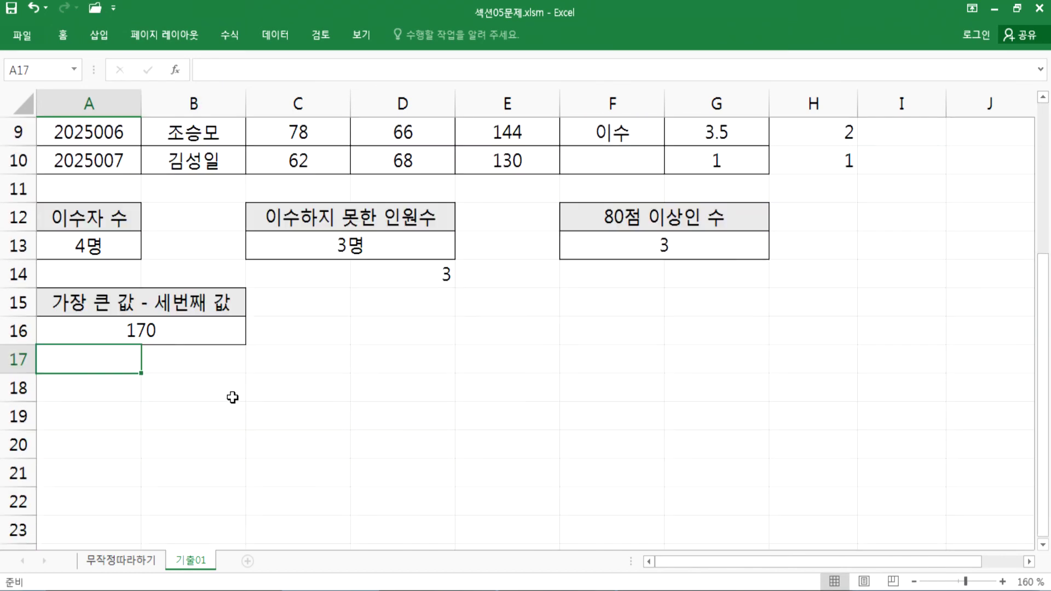
Step: Extend the A16 formula to =MAX(E4:E10)-LARGE(E4:E10,3) to subtract the third largest 총점
double_click(167, 329)
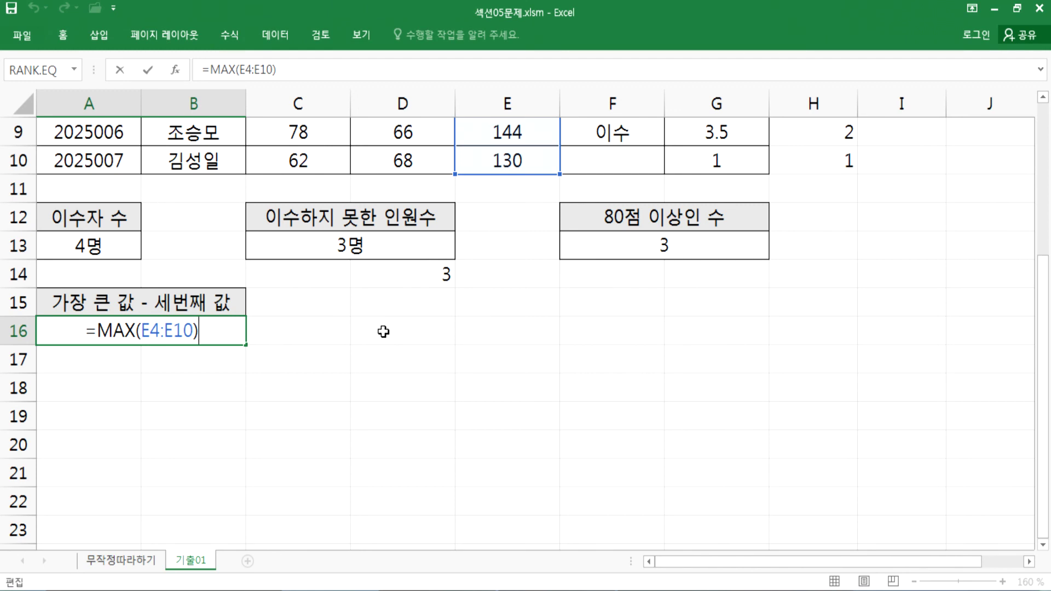
type("-LARGE(")
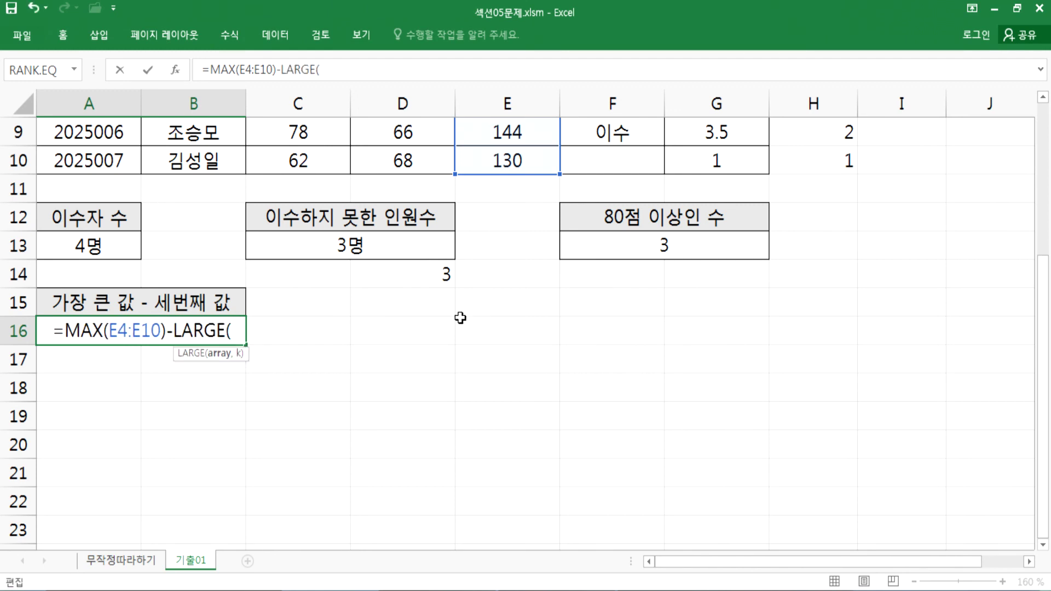
scroll(476, 317, "up", 3)
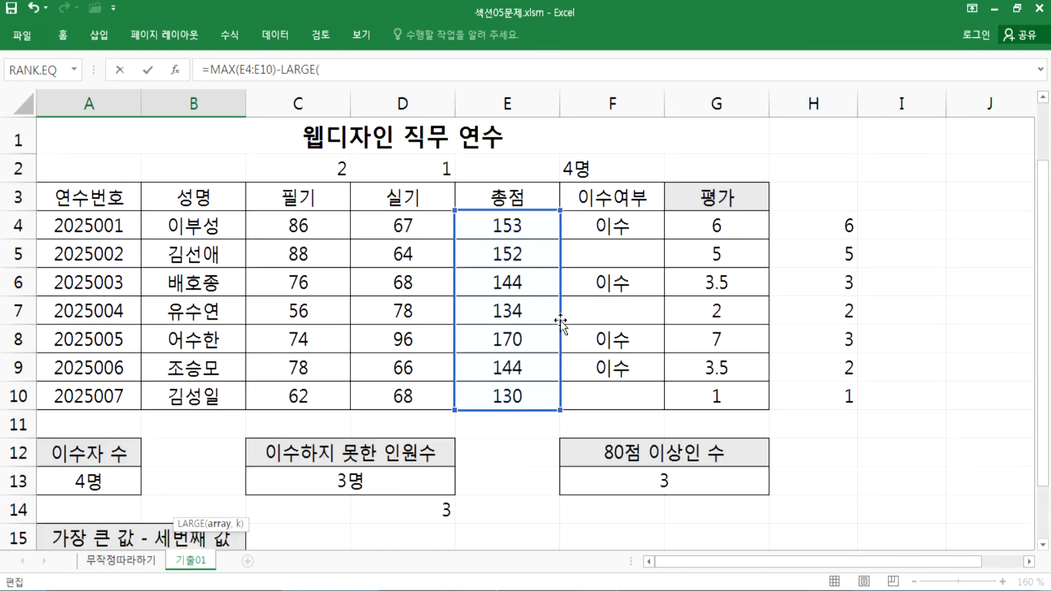
left_click_drag(507, 225, 506, 390)
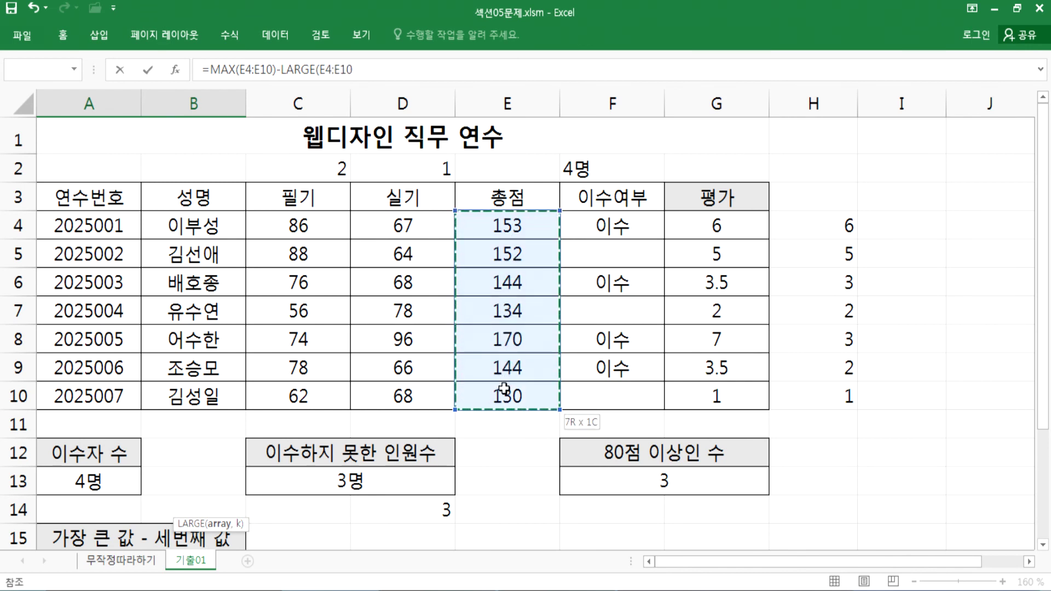
type(",3")
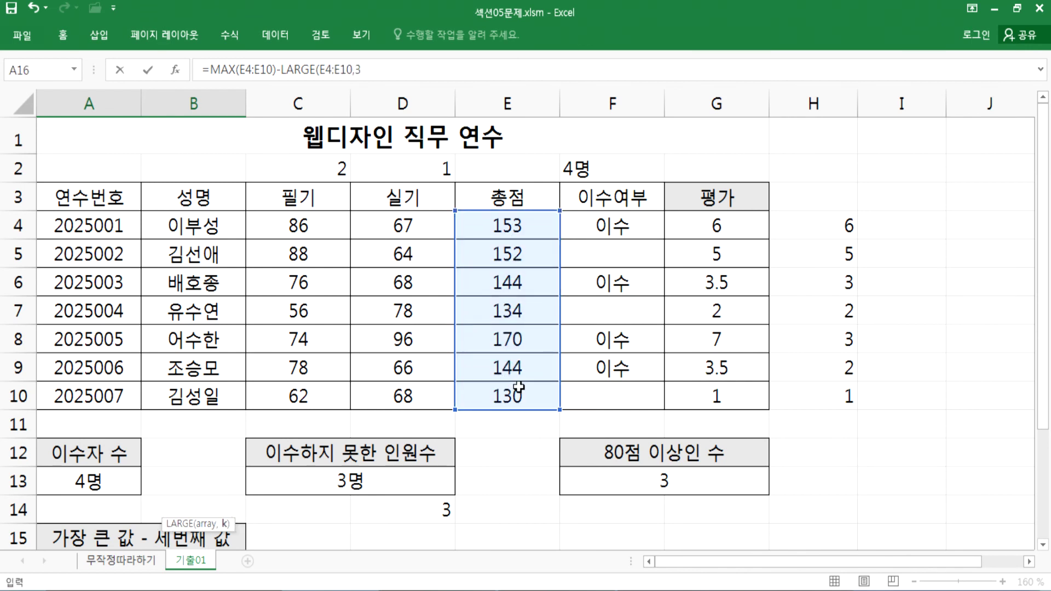
key("Return")
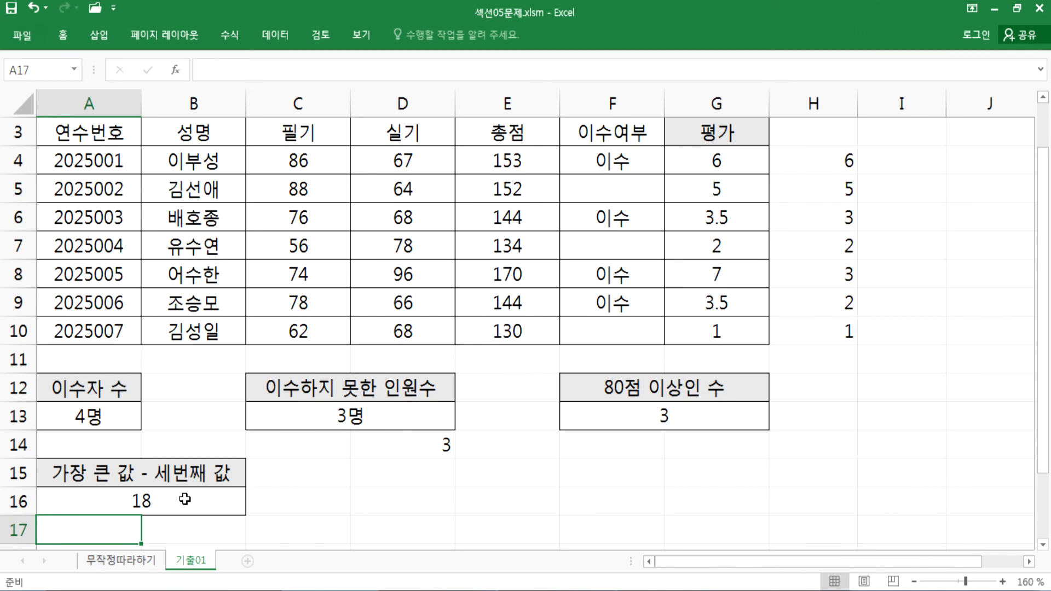
Step: Add the heading 문제5) to the Notepad notes and copy the A16 formula =MAX(E4:E10)-LARGE(E4:E10,3) below it
double_click(186, 499)
scroll(403, 356, "down", 2)
left_click_drag(165, 359, 27, 333)
key("alt+Tab")
left_click(276, 474)
type("문제5)")
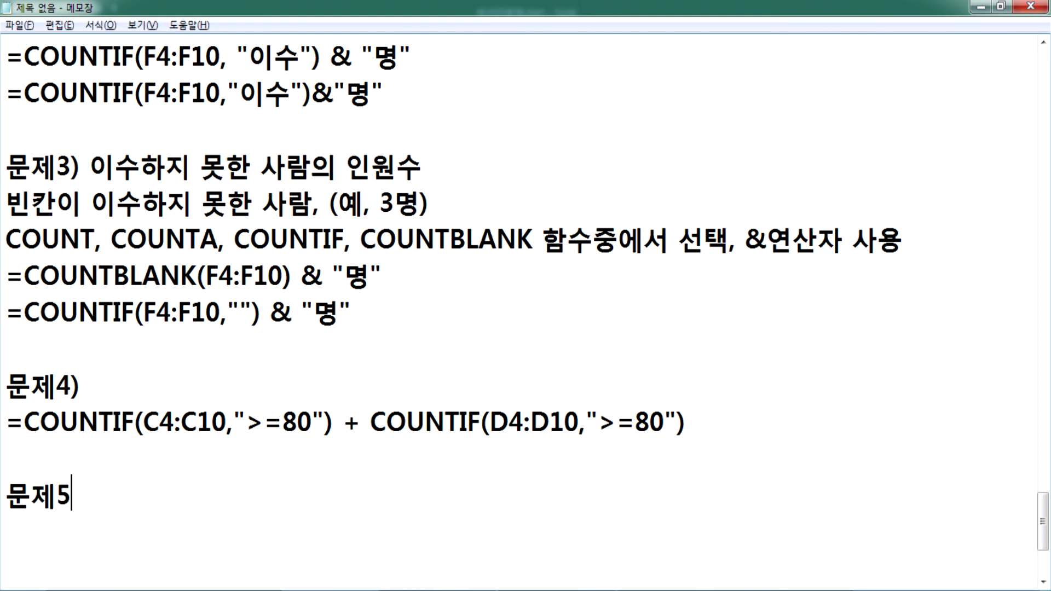
key("Return")
key("ctrl+v")
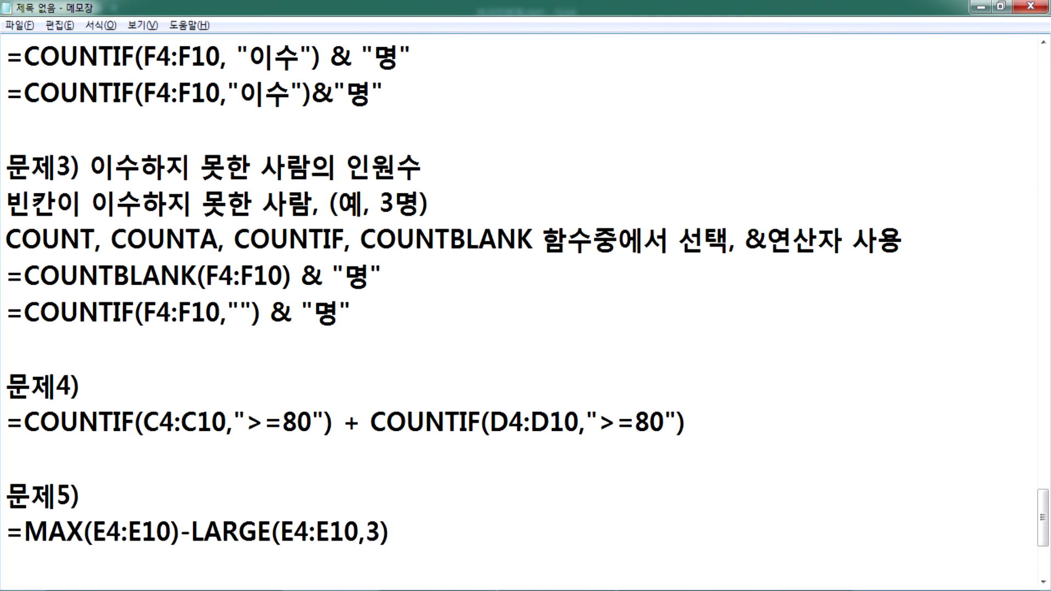
Step: Examine the MAX part and the LARGE rank argument of the 문제5 formula, and review the notes back to 문제1
scroll(362, 460, "down", 1)
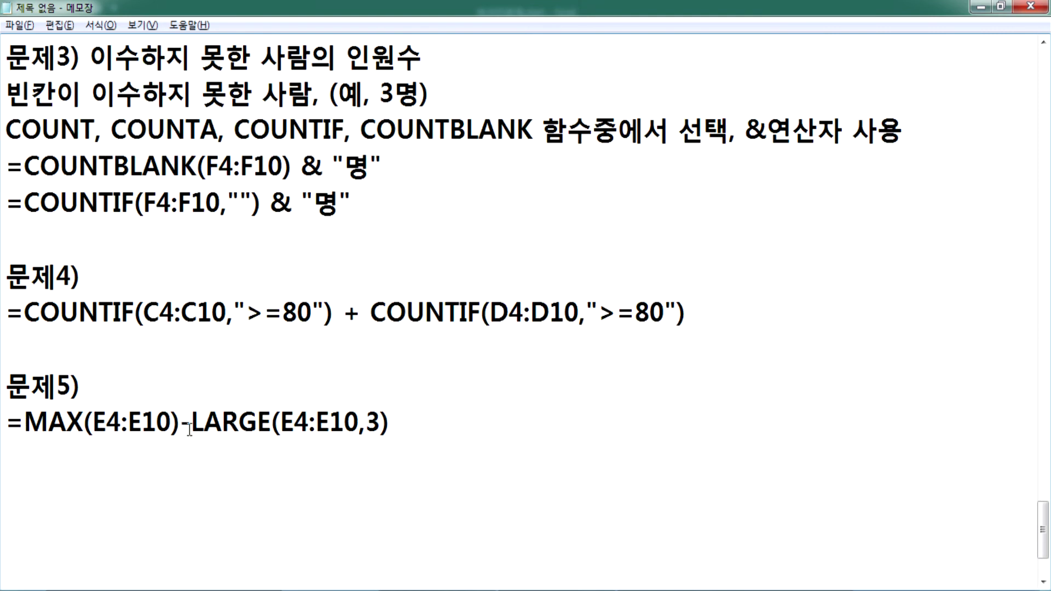
left_click_drag(181, 421, 5, 424)
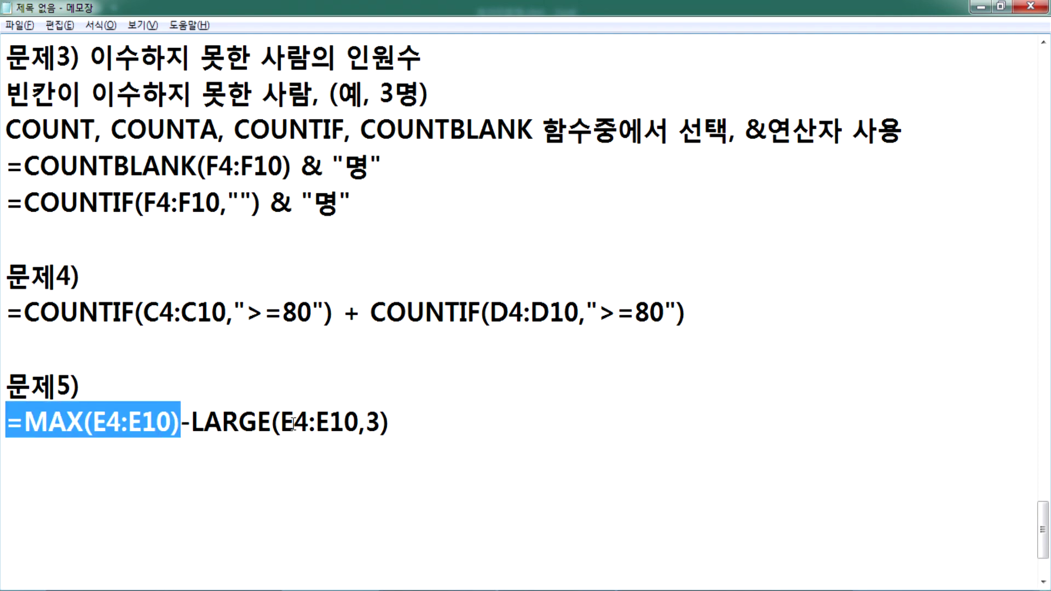
left_click(364, 422)
left_click_drag(365, 423, 381, 422)
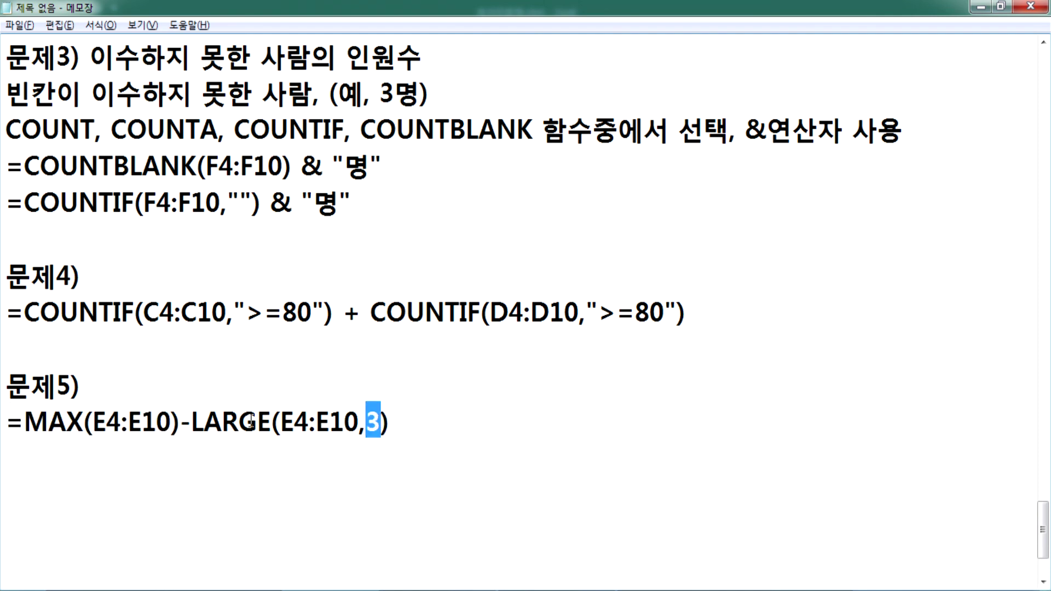
left_click(191, 422)
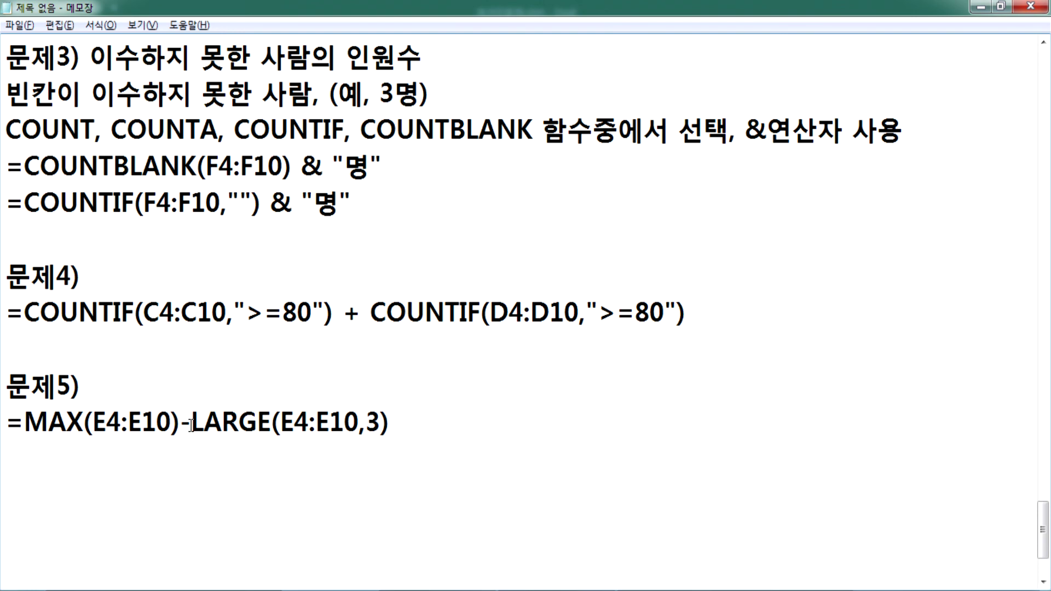
scroll(479, 281, "up", 4)
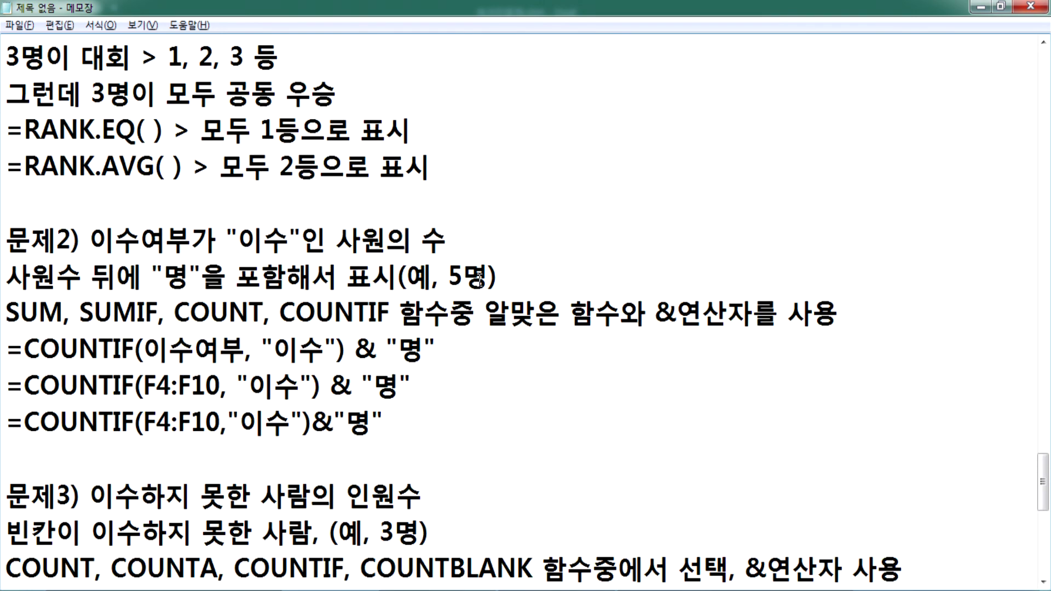
scroll(480, 281, "up", 2)
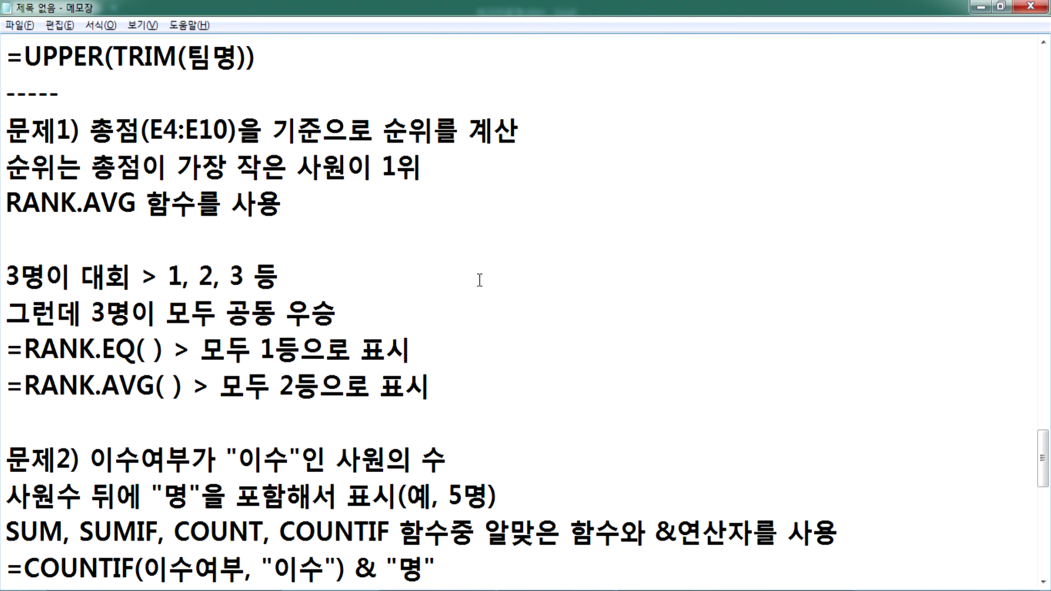
Step: Review the 문제2 to 문제5 notes in Notepad, add a blank line after them, and confirm the A16 formula in Excel
scroll(480, 280, "down", 2)
scroll(479, 281, "down", 2)
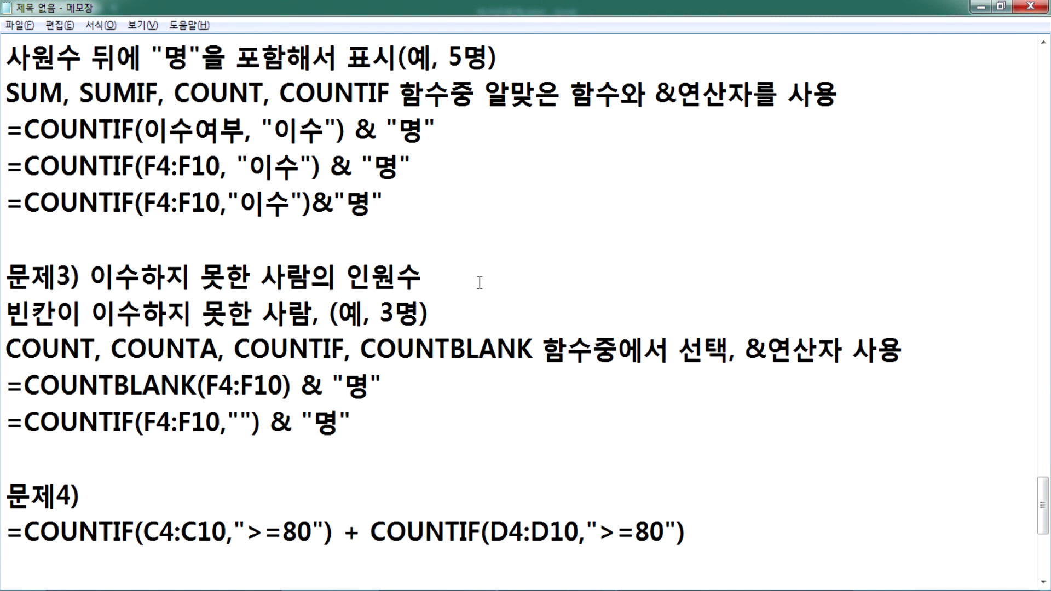
scroll(480, 282, "down", 3)
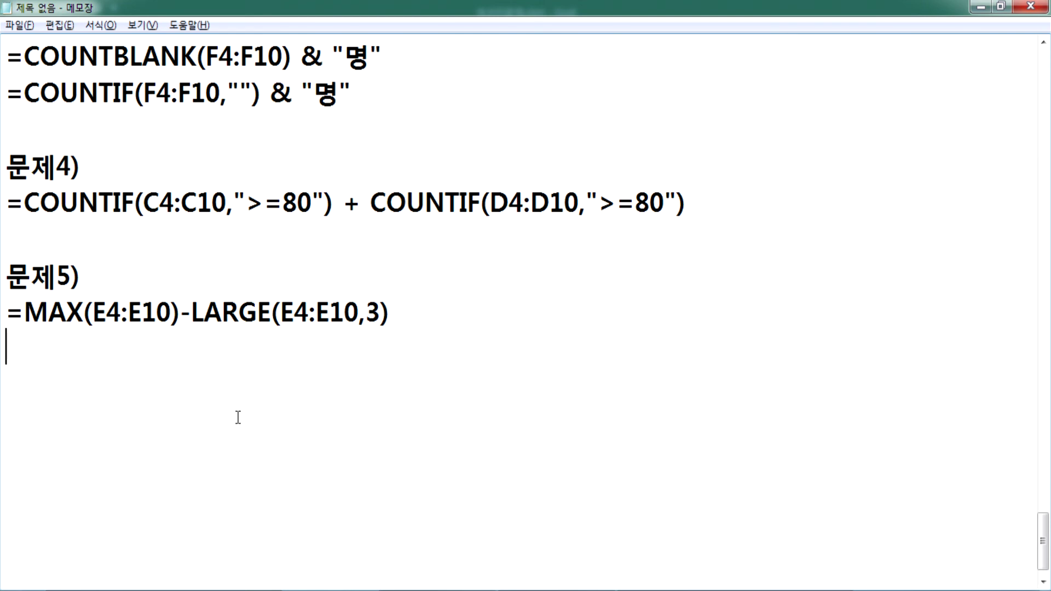
key("Return")
scroll(298, 410, "up", 6)
key("alt+Tab")
key("alt+Tab")
scroll(331, 392, "down", 5)
key("alt+Tab")
key("ctrl+Return")
Step: Examine the 필기 scores in C4:C10 and the 실기 scores in D4:D10 on the 기출01 sheet
scroll(410, 365, "up", 3)
left_click_drag(307, 228, 305, 396)
left_click_drag(389, 225, 388, 404)
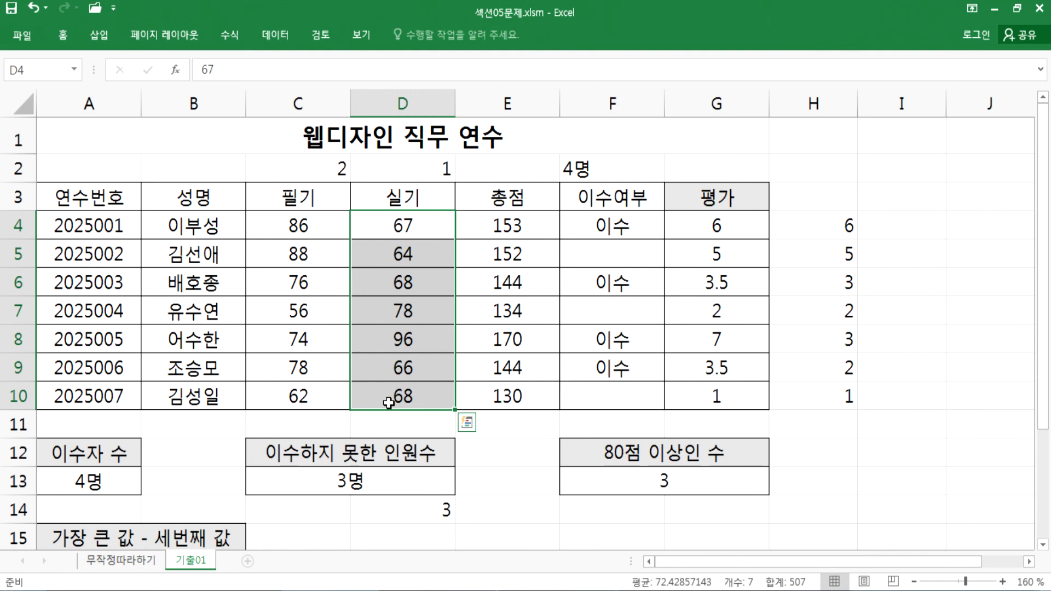
left_click_drag(310, 229, 312, 395)
left_click_drag(383, 225, 380, 396)
Step: Add the task line "* 필기점수와 실기점수의 최대값의 차이를 양수로 표시" below the 문제5 formula in Notepad
key("alt+Tab")
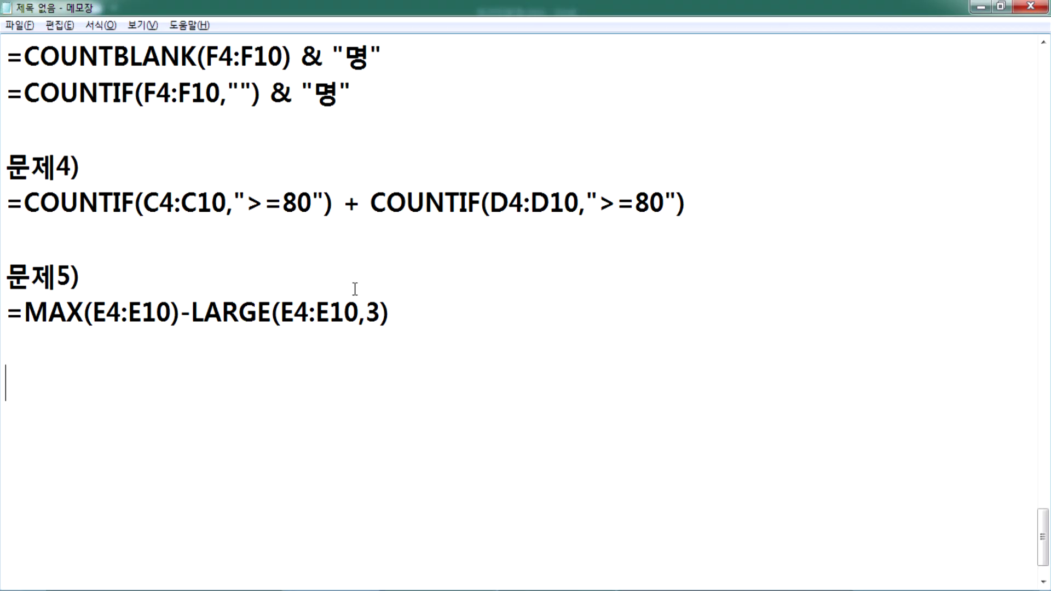
scroll(354, 288, "down", 1)
type("* 필ㅈ")
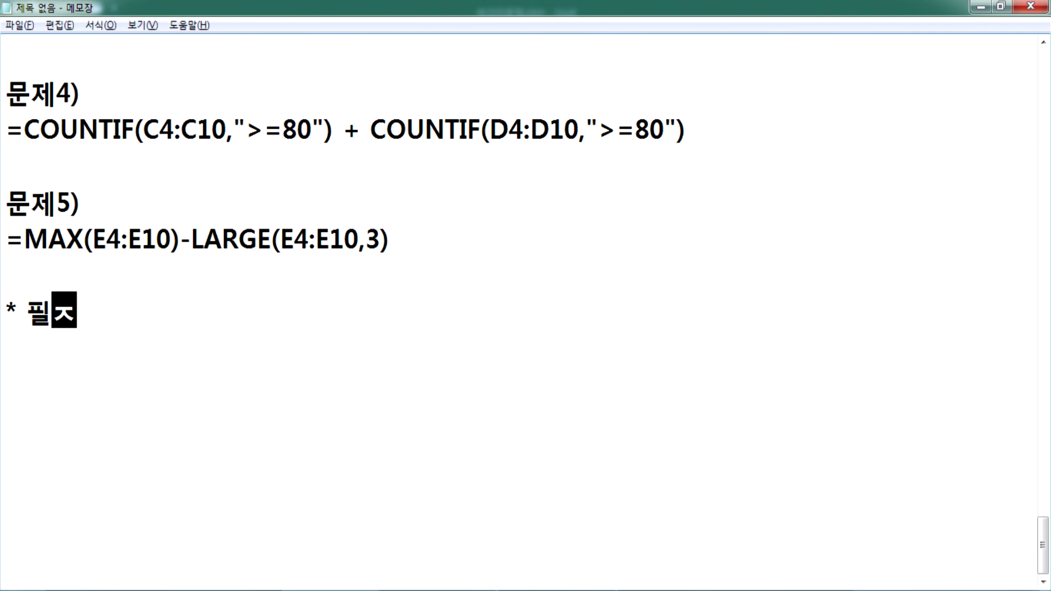
key("BackSpace")
type("기점수와 ㅅ")
type("실기점수의 최")
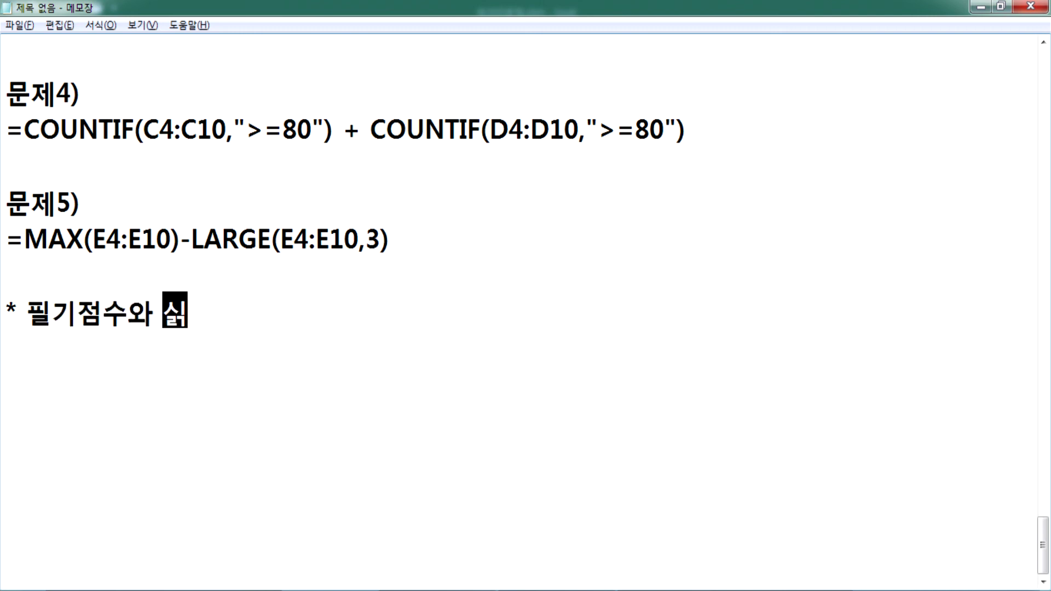
type("대값의 차이트")
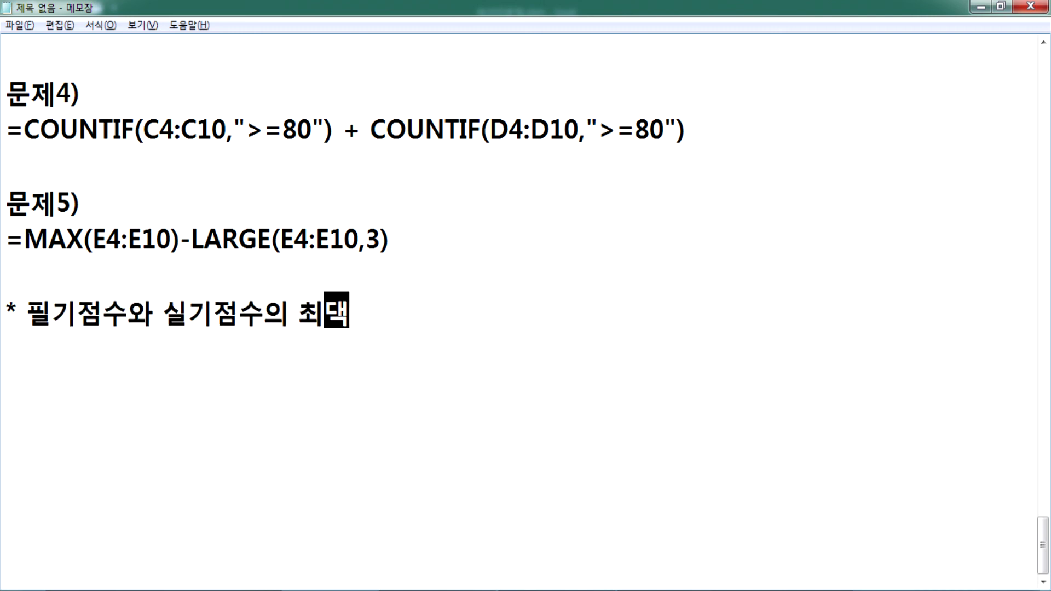
type("를 ")
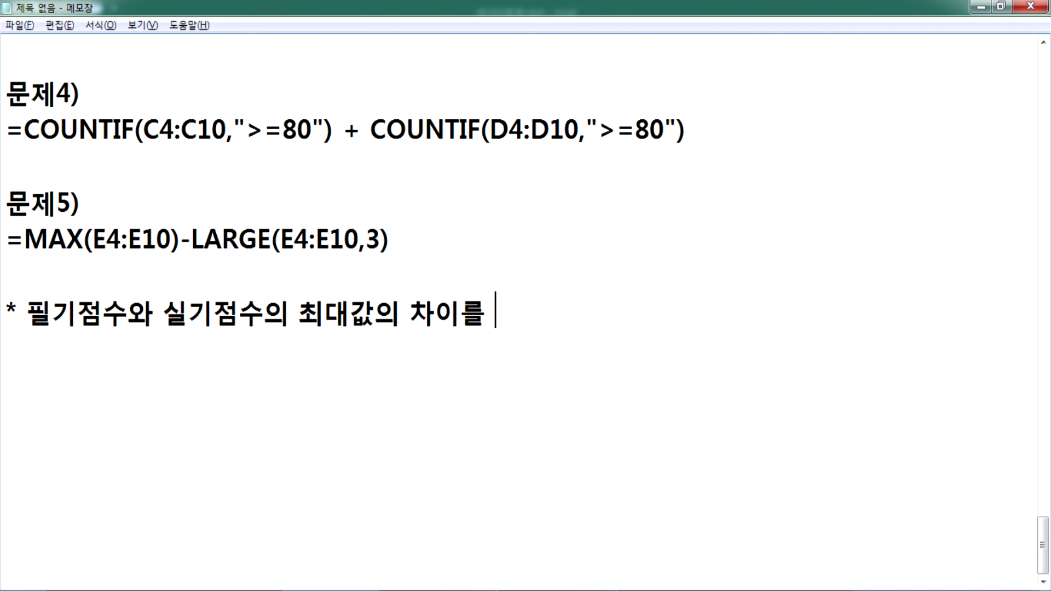
type("양수로 푯시")
key("Return")
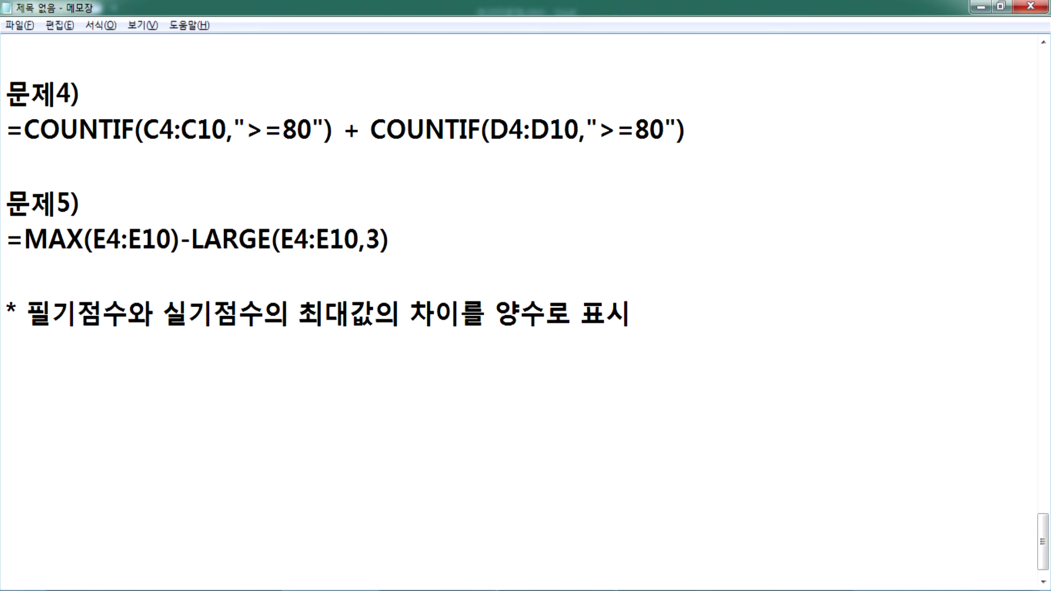
Step: Note the definition "차이 = 큰 값 - 작은 값" under the new task line
type("=차이")
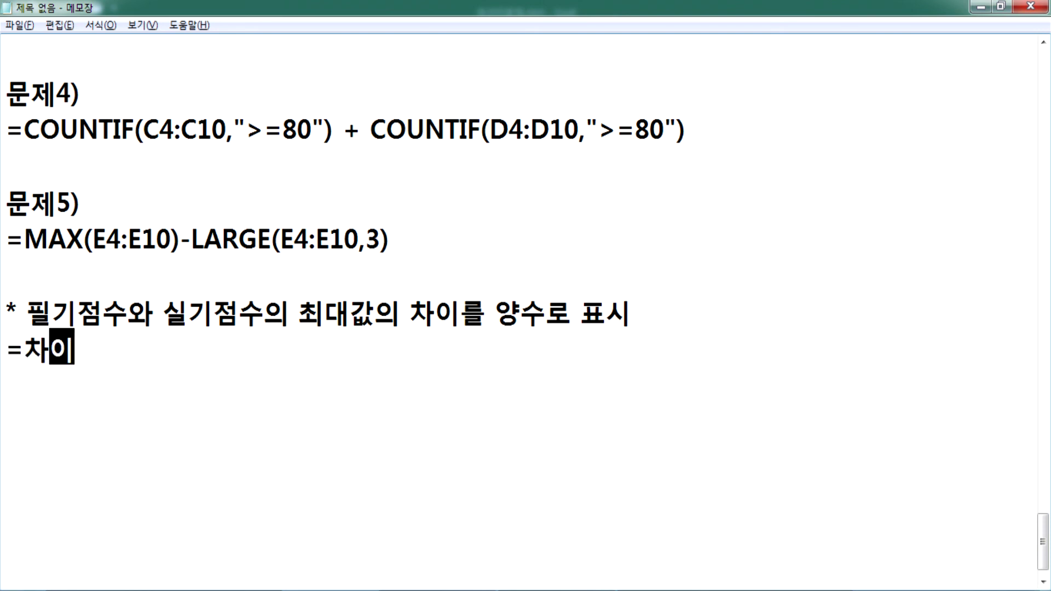
key("Home")
key("Delete")
key("End")
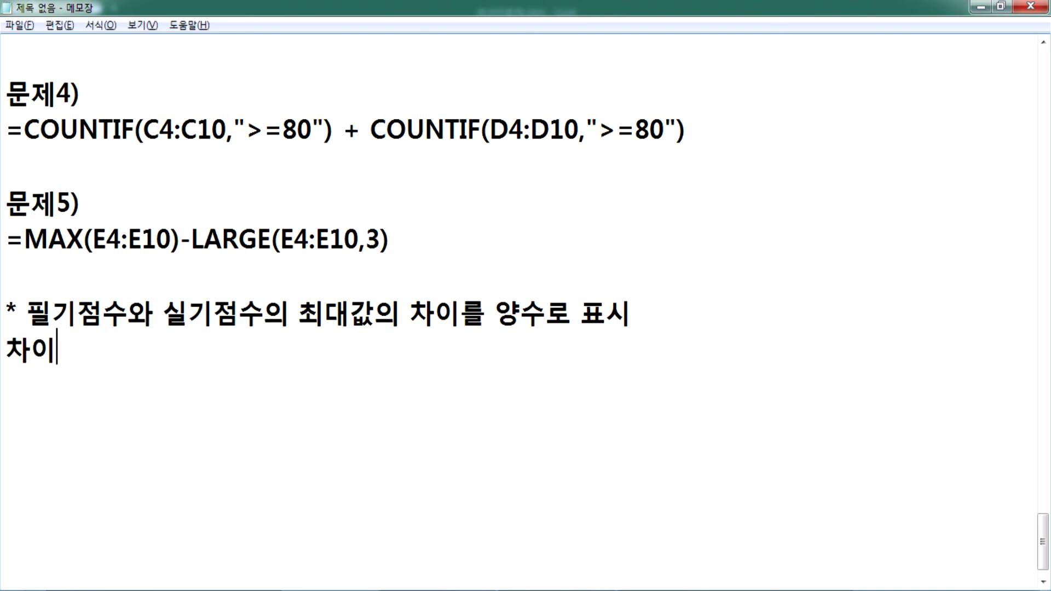
type("= ㅌ")
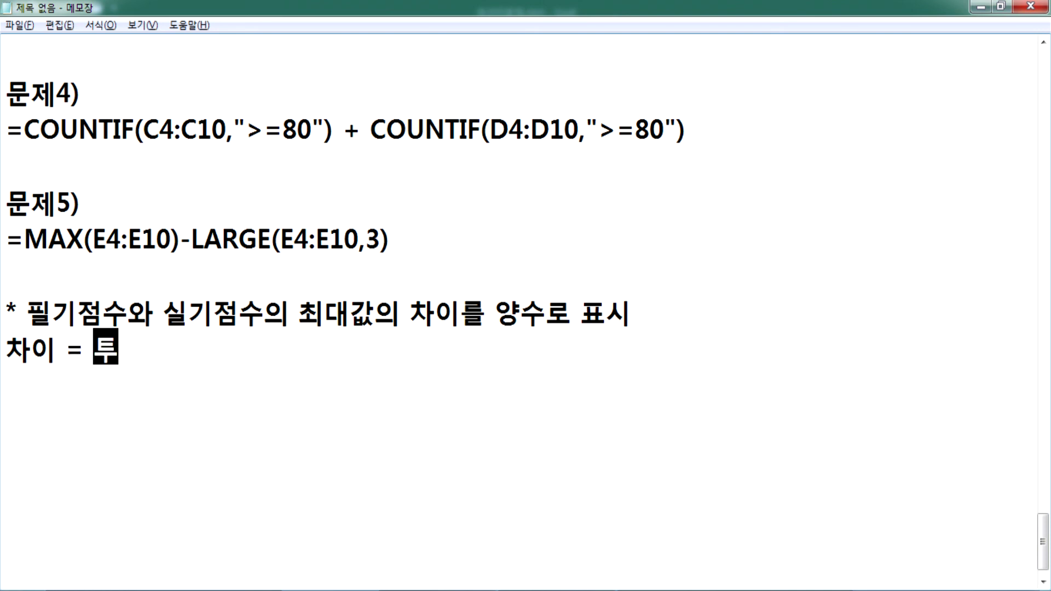
type("큰 값")
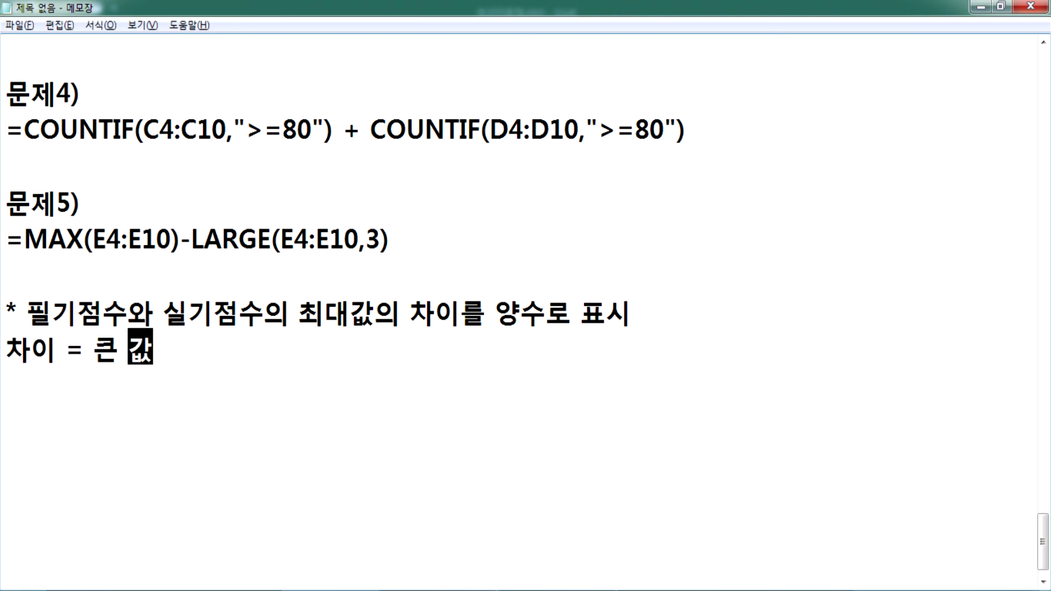
type(" - 작은 값")
key("Return")
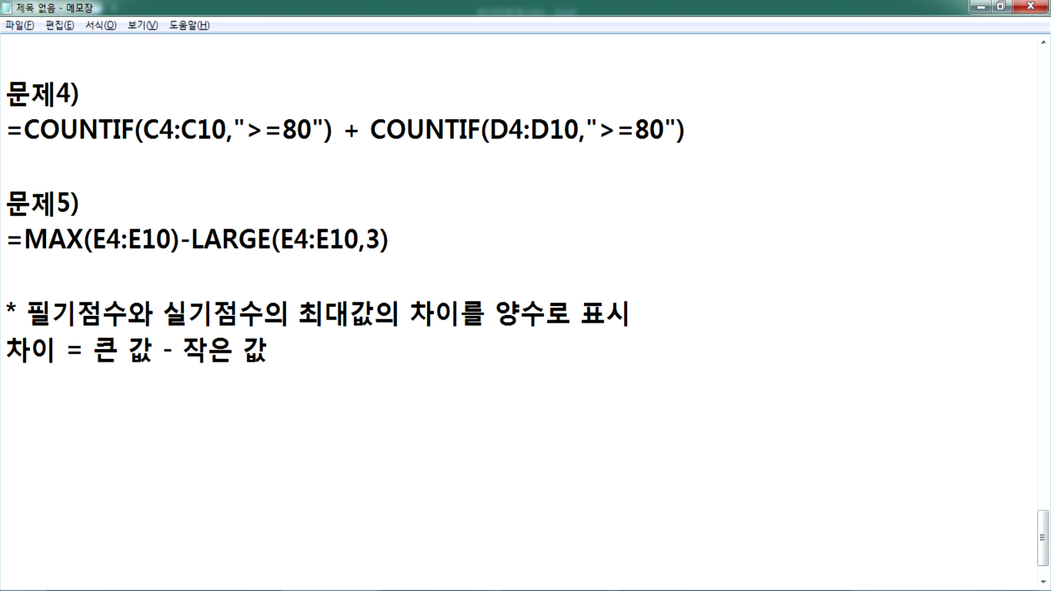
Step: Add the hint "ABS, MAX 함수를 사용" and the general formula =ABS(A-B) below the 차이 definition
type("ABS, ")
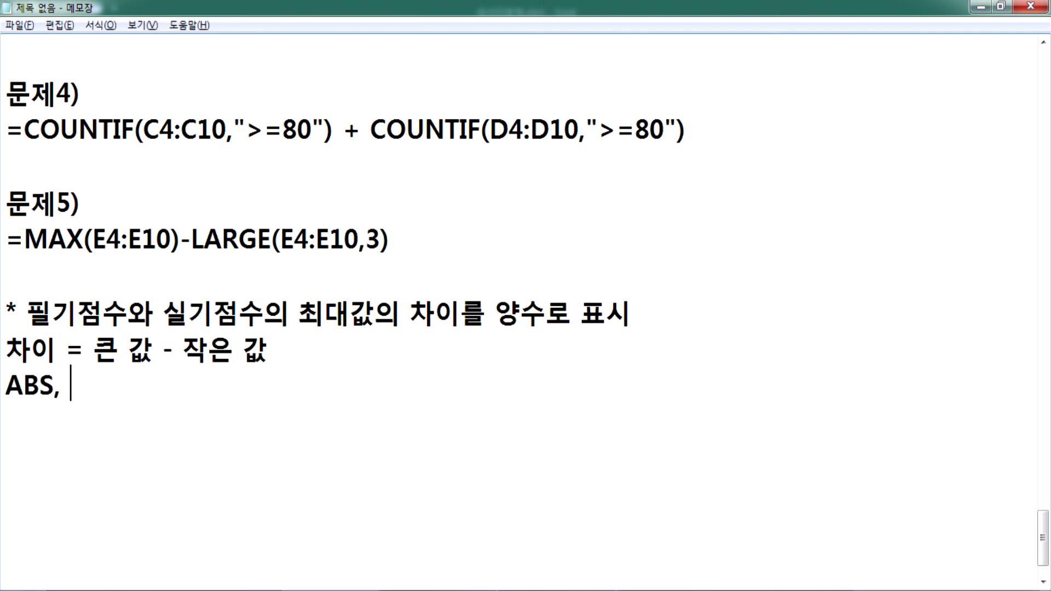
type("MAX 함수를 사용")
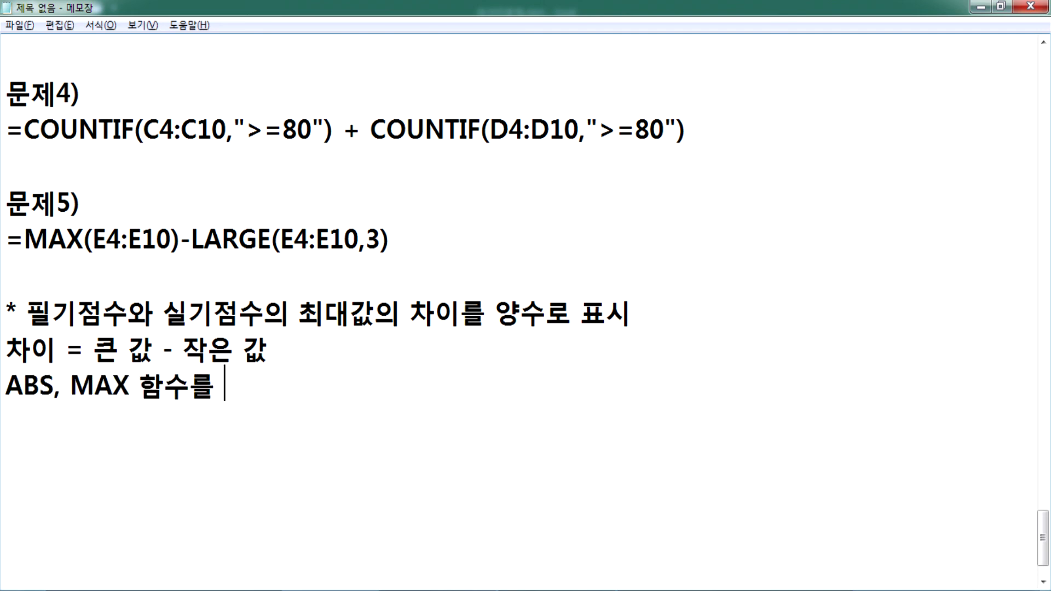
key("Return")
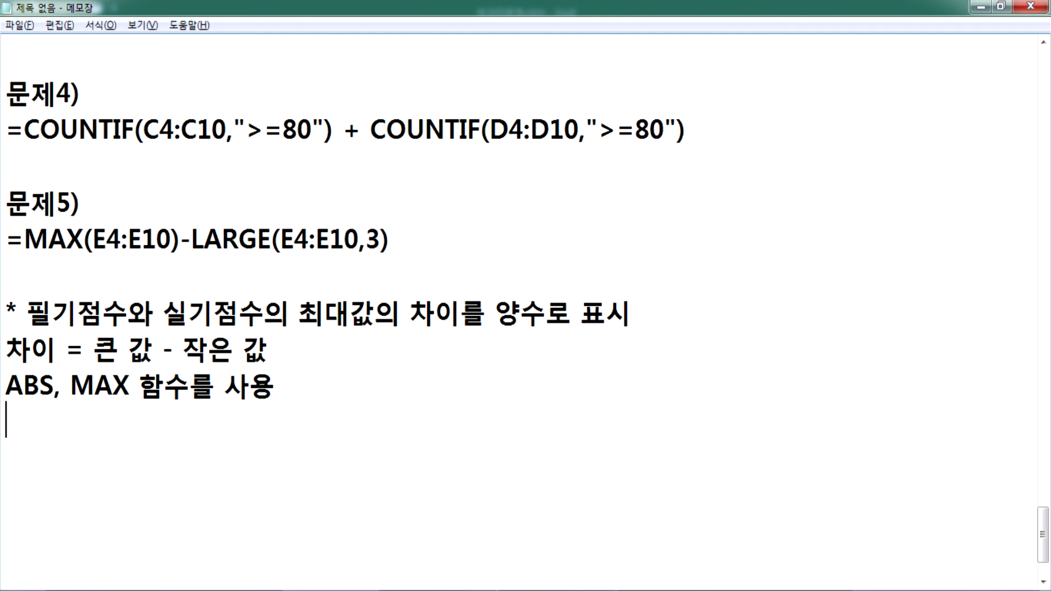
type("=ABS")
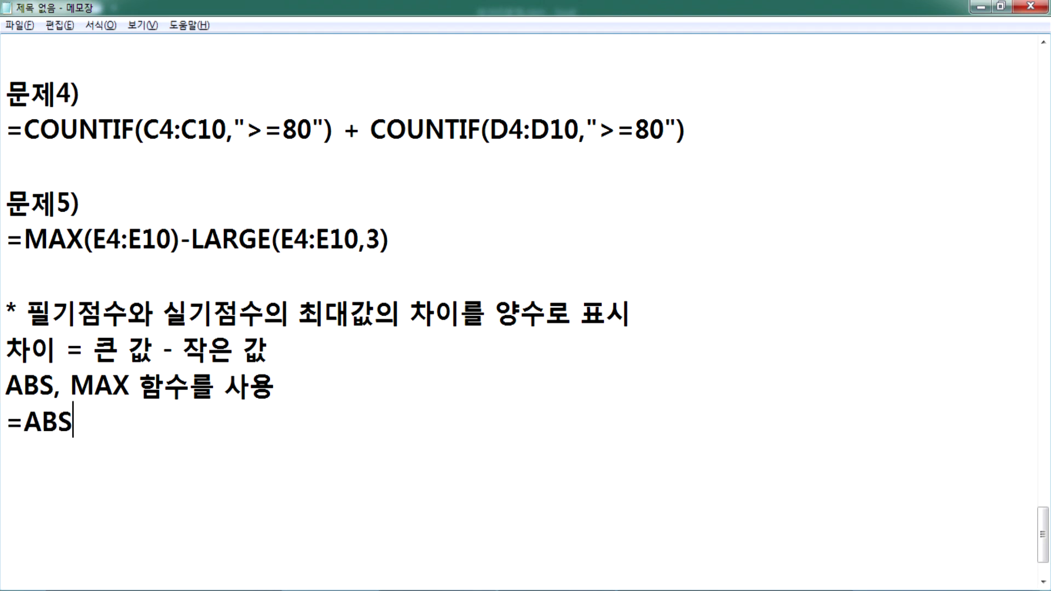
type("(A-B)")
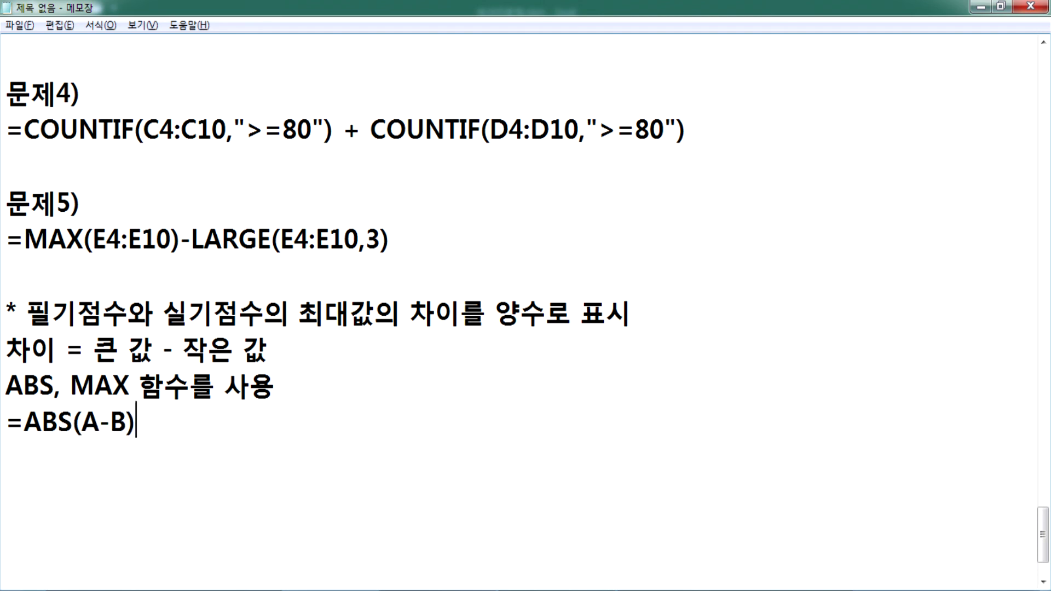
Step: Write the alternative formula =IF(A>B, A-B, B-A), separated from the ABS formula by a blank line
key("Return")
key("Return")
scroll(326, 230, "down", 1)
scroll(325, 229, "down", 1)
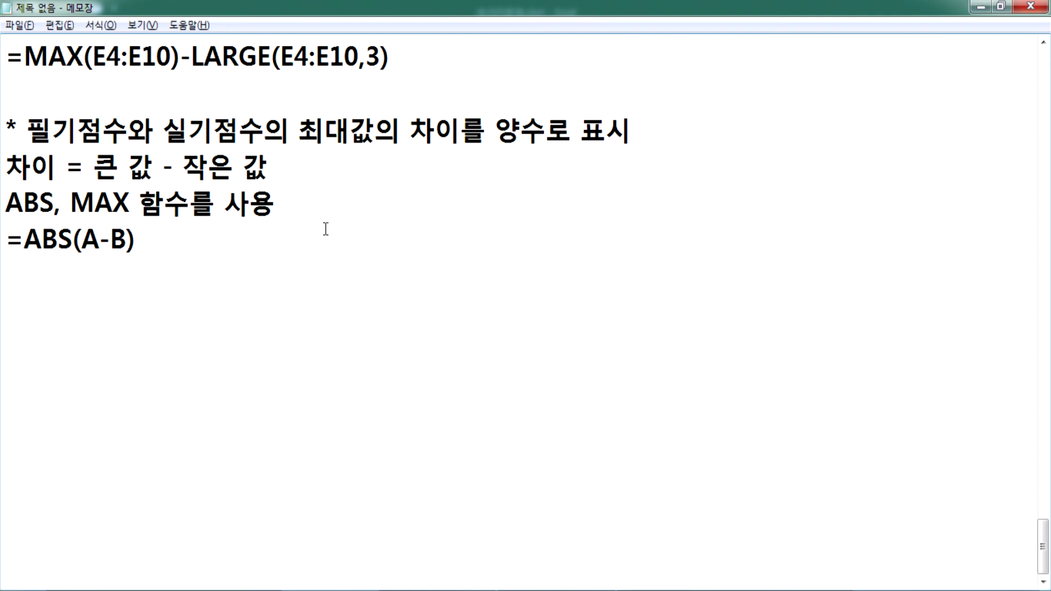
type("=IF(")
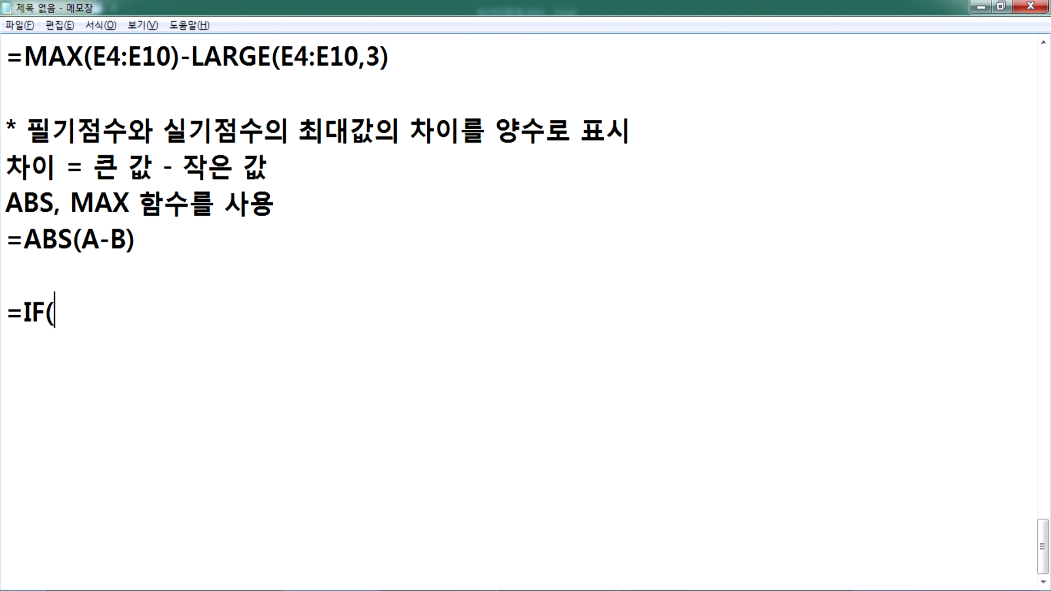
type("A>B")
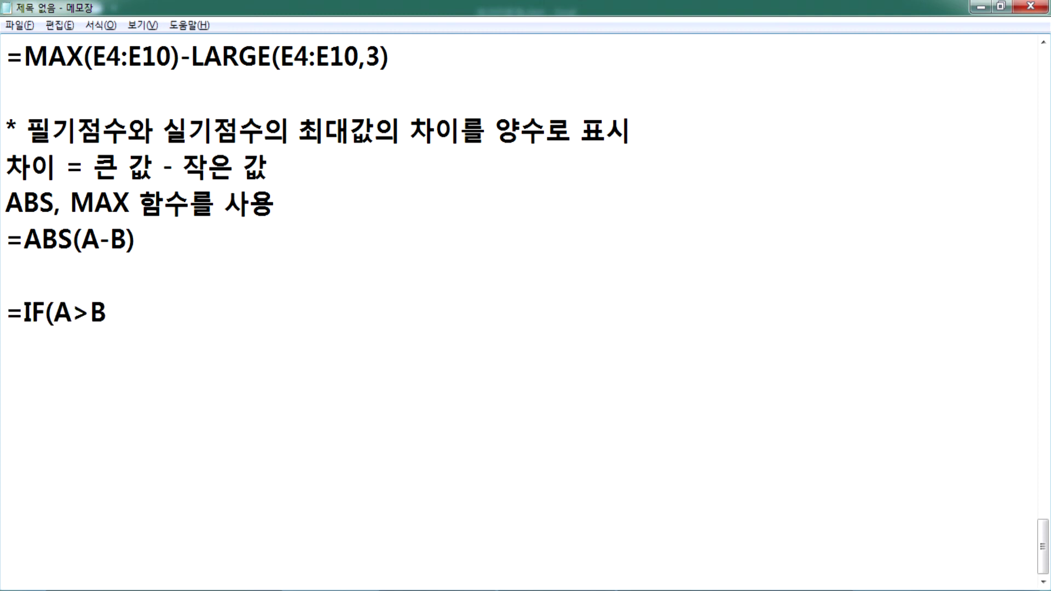
type(", A-B")
type(", B-A")
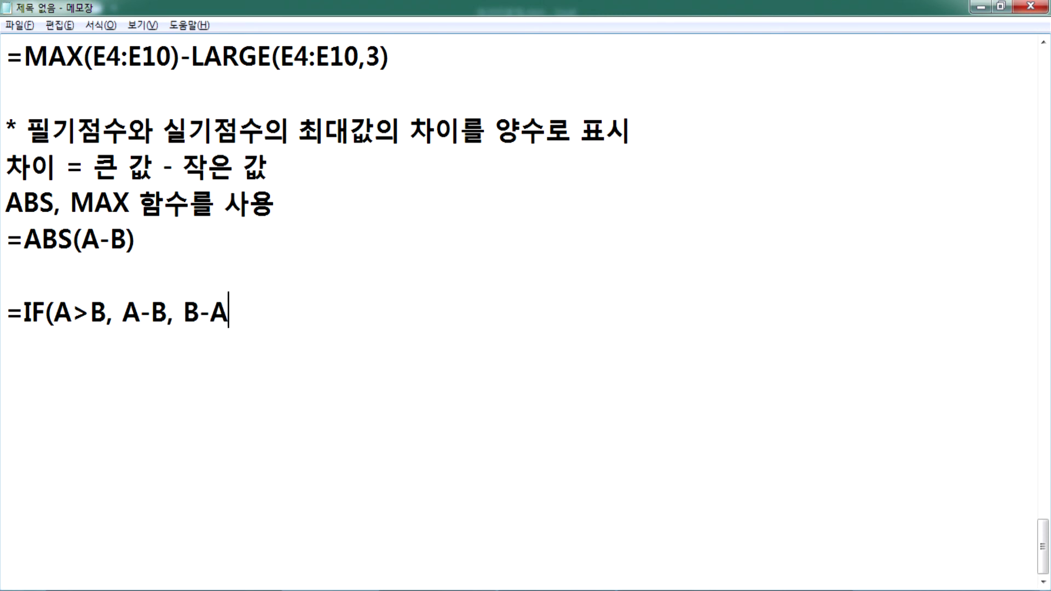
type(")")
Step: Compare the IF formula's A>B condition with the ABS formula and the 필기점수 and 실기점수 in the task line
left_click_drag(26, 129, 234, 130)
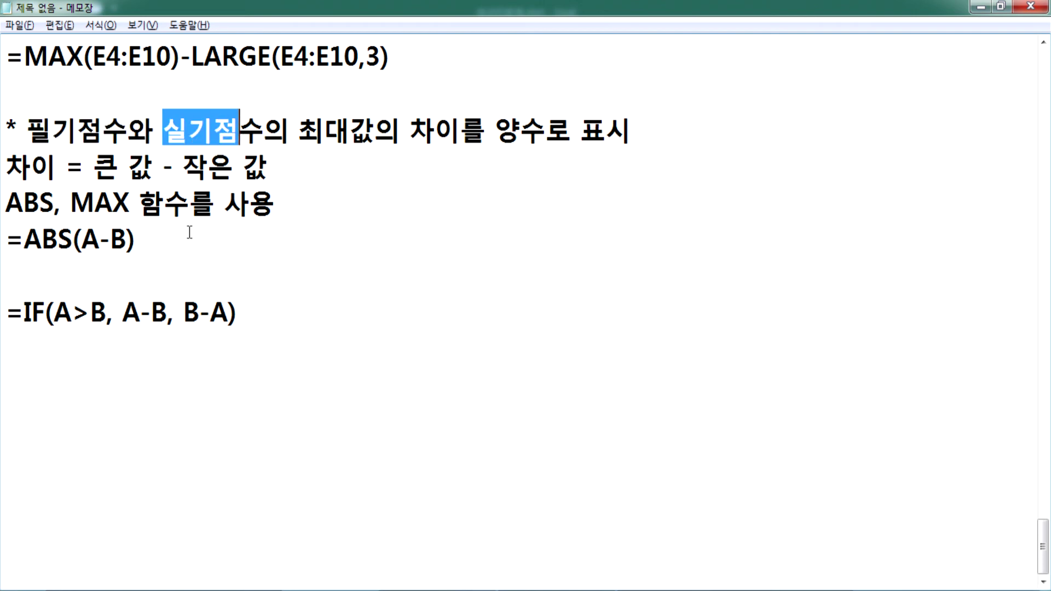
left_click_drag(104, 310, 60, 308)
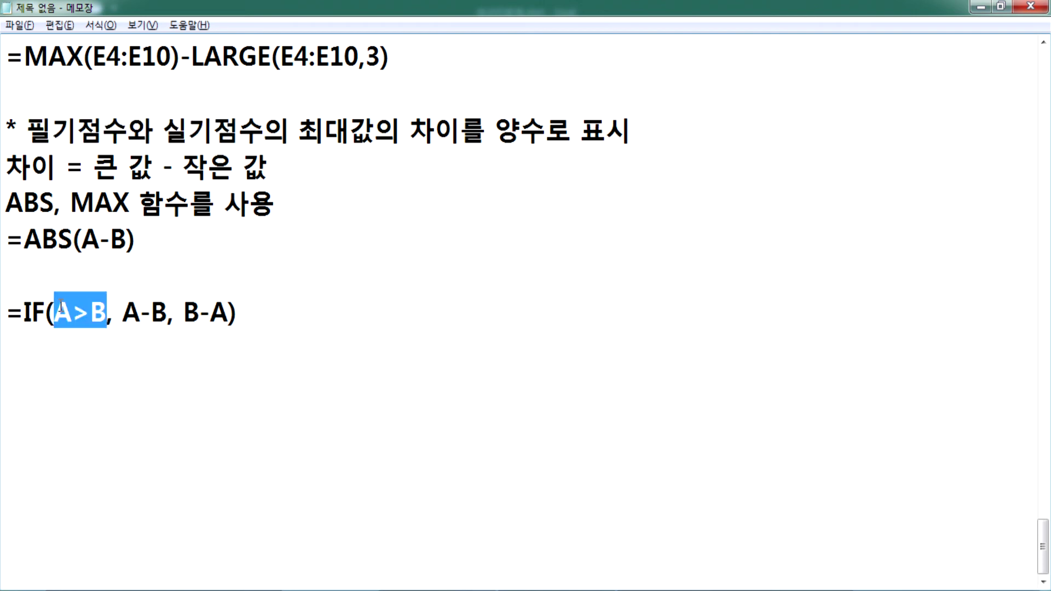
left_click_drag(46, 309, 6, 310)
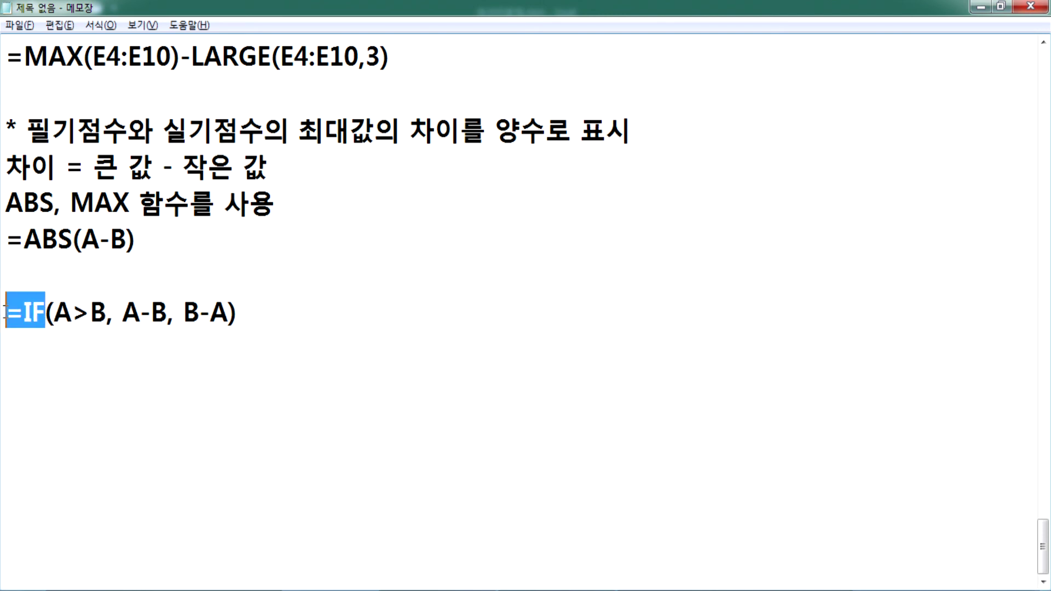
left_click_drag(23, 238, 72, 239)
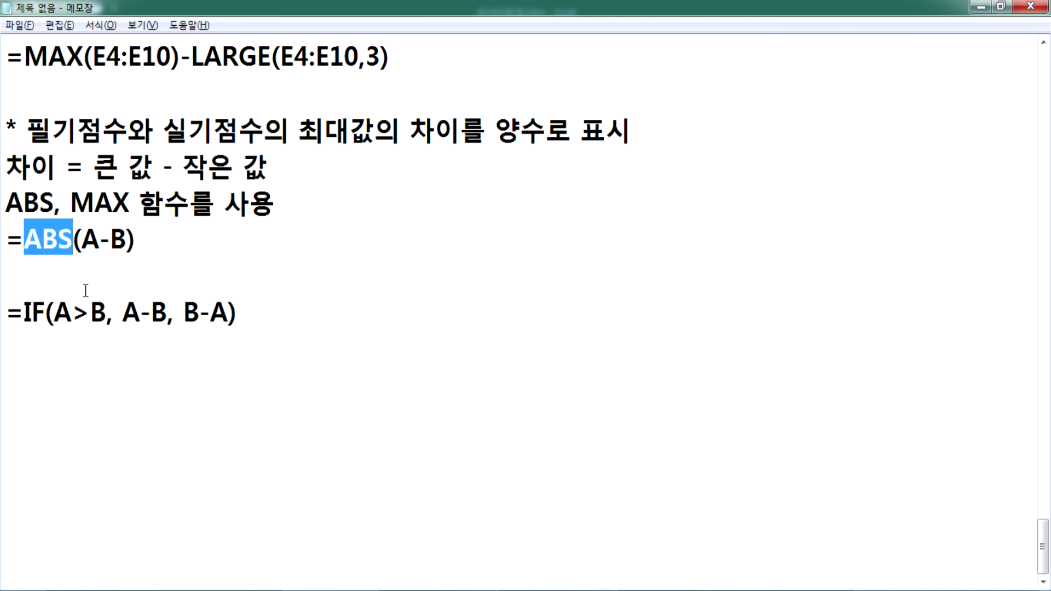
left_click(93, 290)
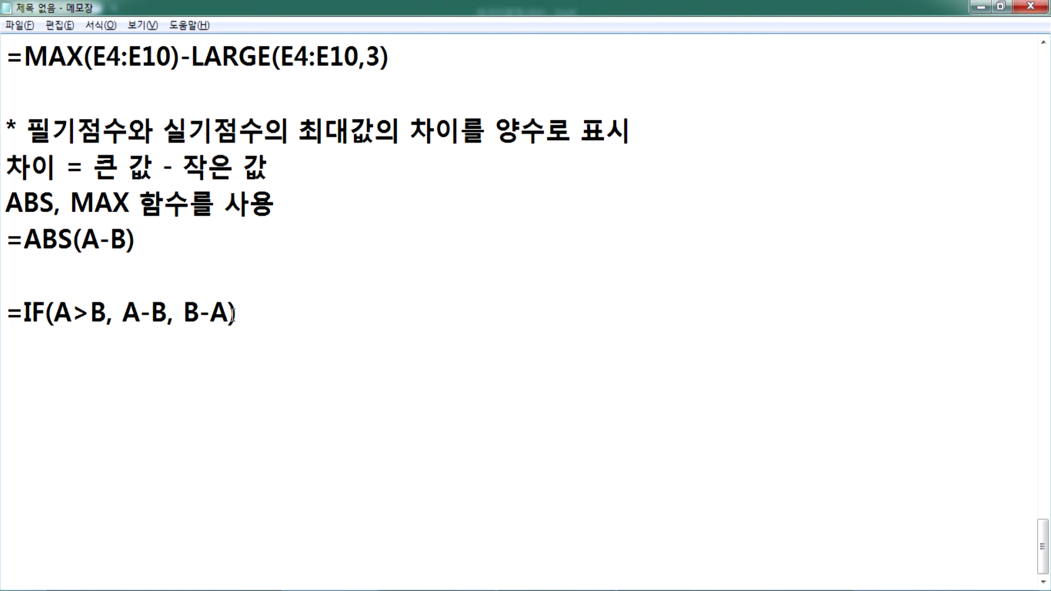
Step: Add the note "평균 : 산술평균, 조화평균, 기하평균" below the IF formula, then point out 산술평균 in it
left_click(164, 383)
type("VUDRB")
key("shift+Home")
type("척")
key("BackSpace")
key("BackSpace")
key("BackSpace")
type("평")
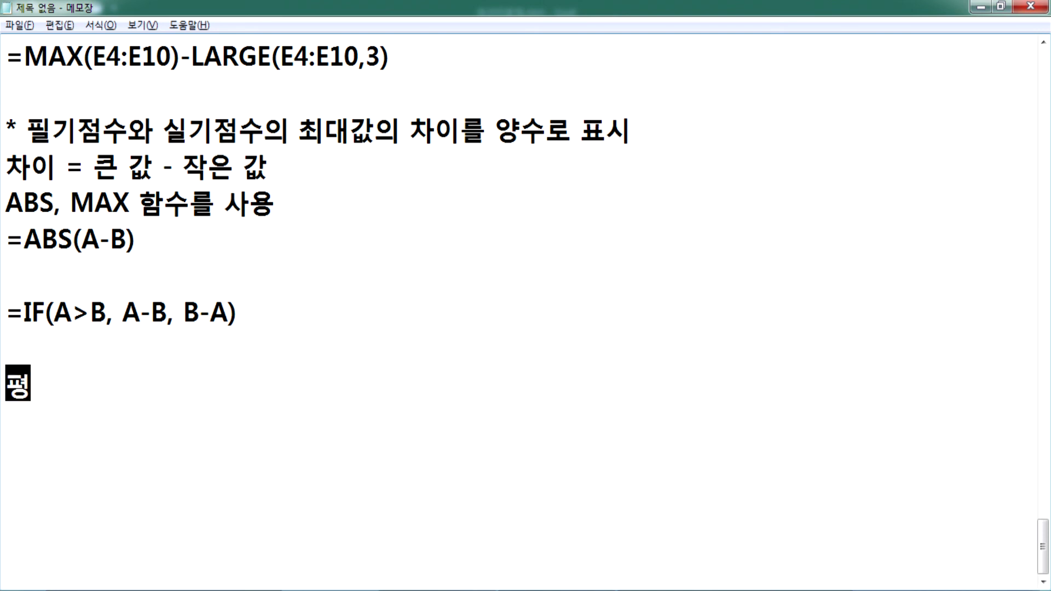
type("균 : ")
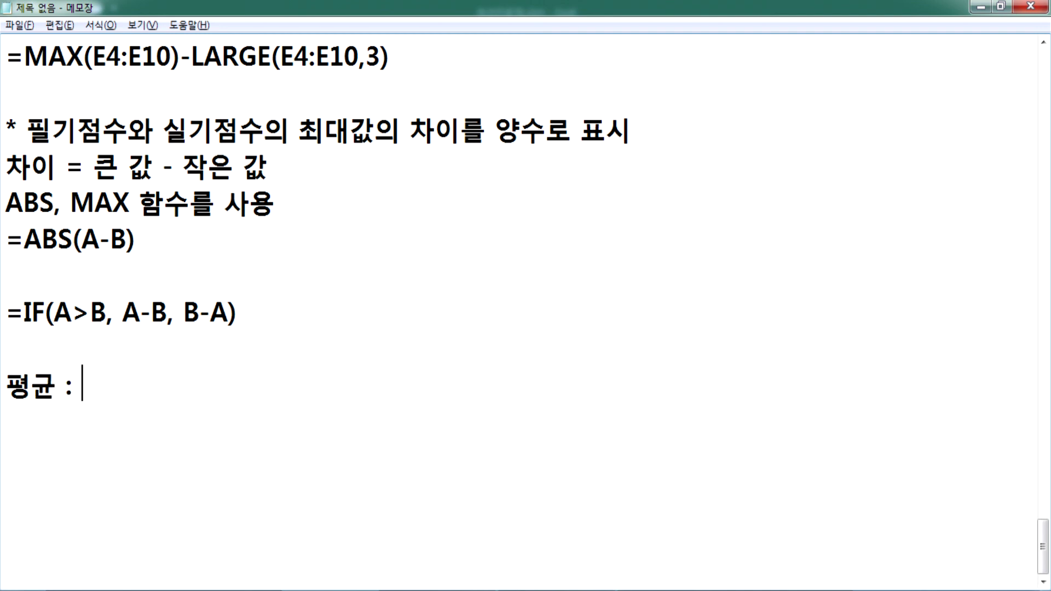
type("산술평균, ")
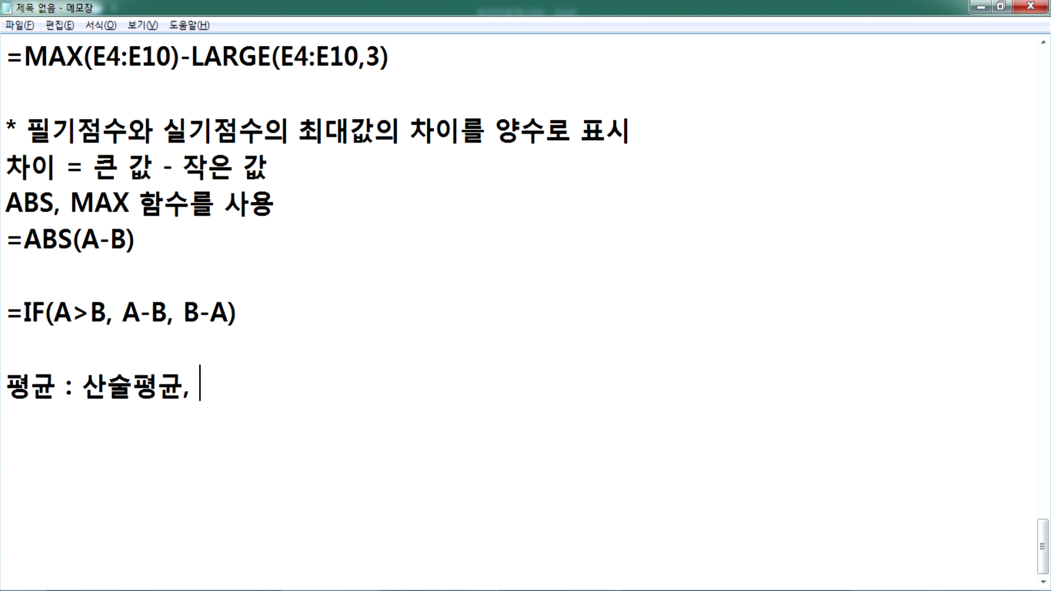
type("조화평균, 기하평균")
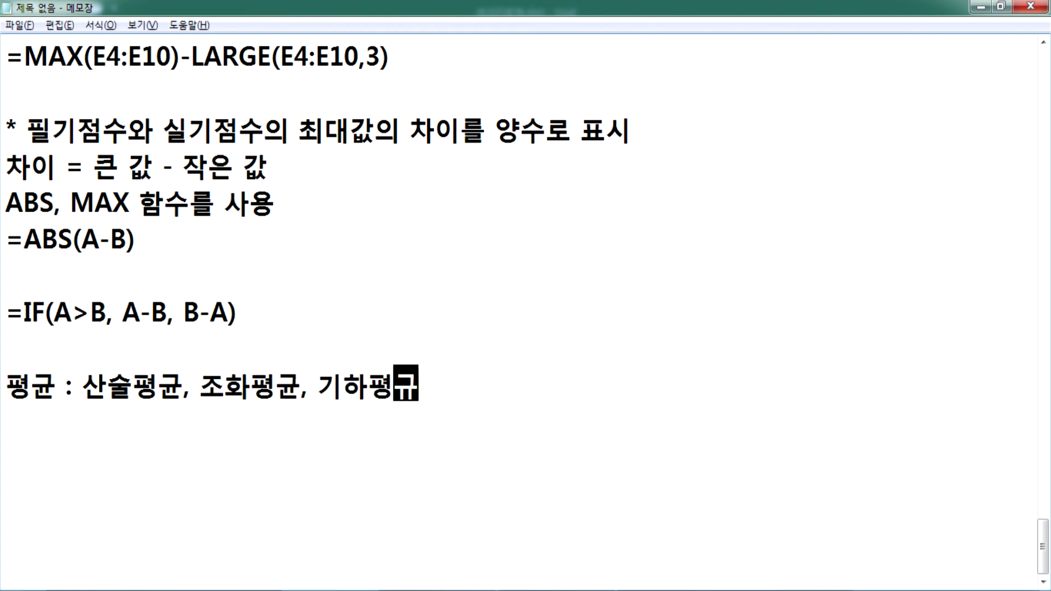
key("Return")
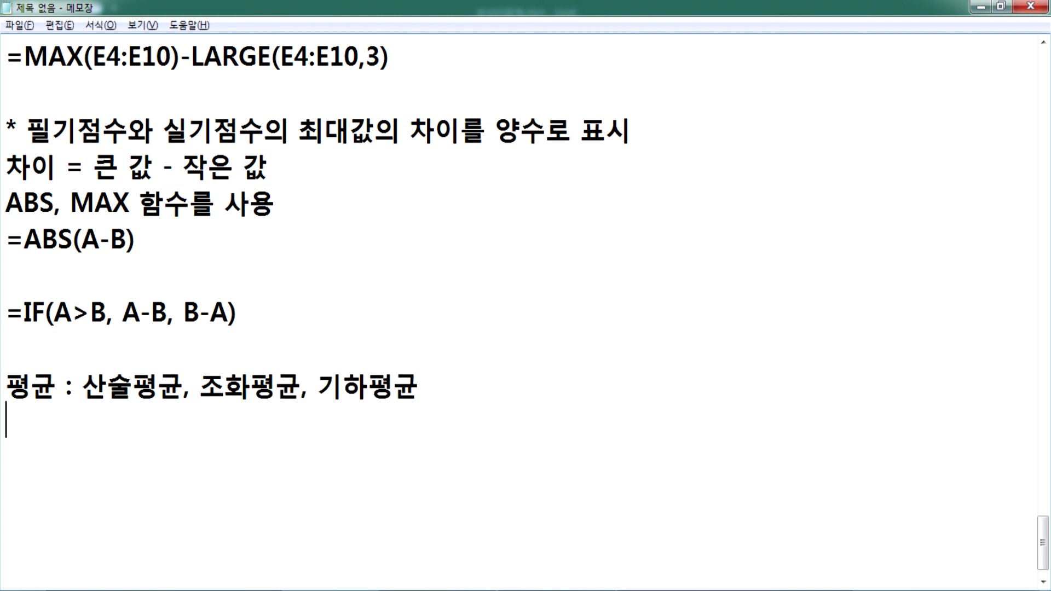
left_click_drag(81, 387, 184, 387)
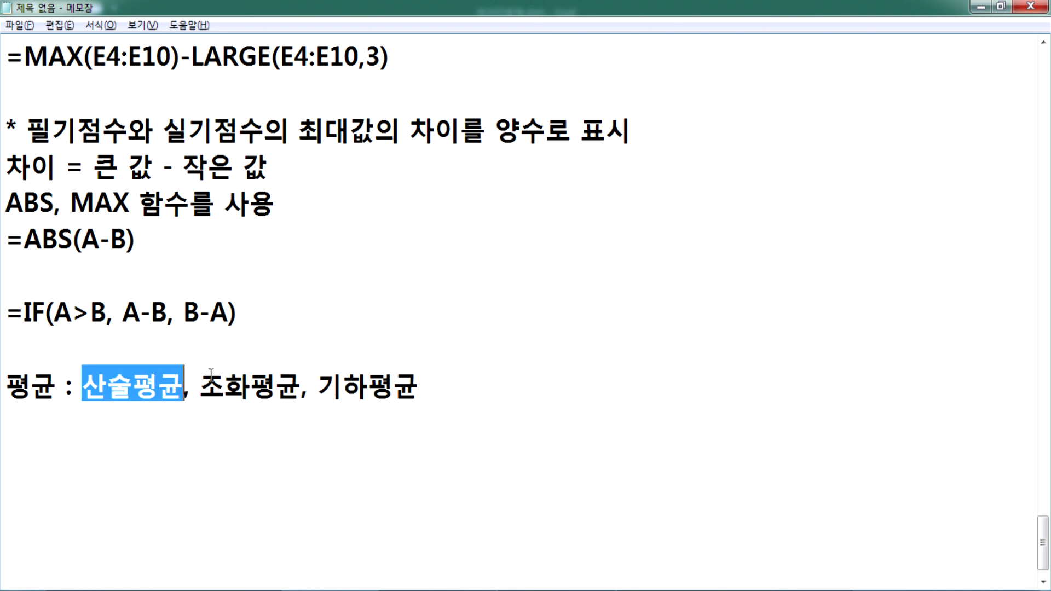
left_click(202, 387)
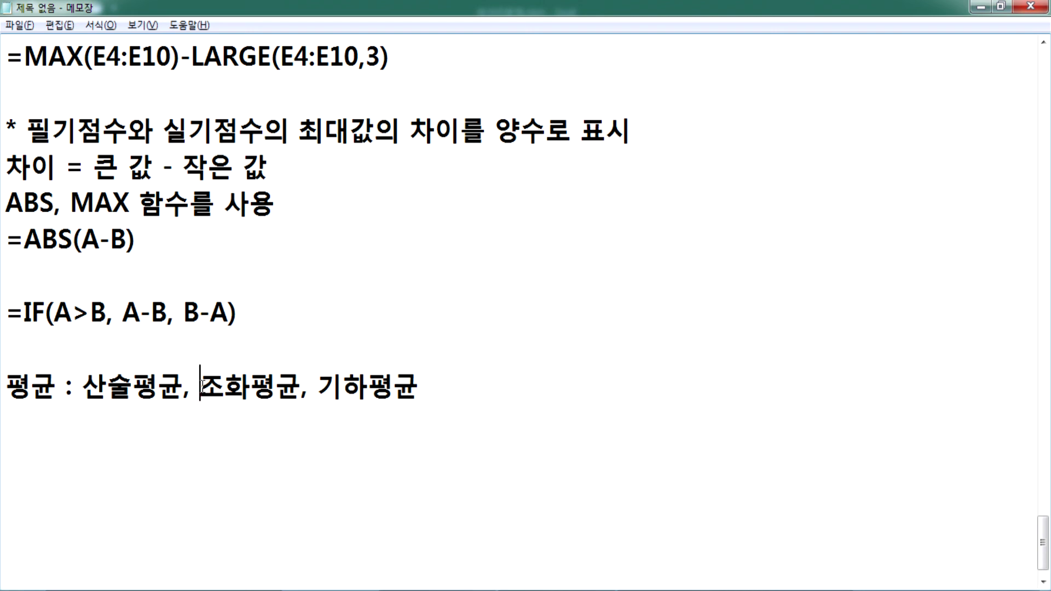
Step: Add the note "합계 : 수학함수" on the line below the 평균 note
left_click(75, 434)
type("합계 :")
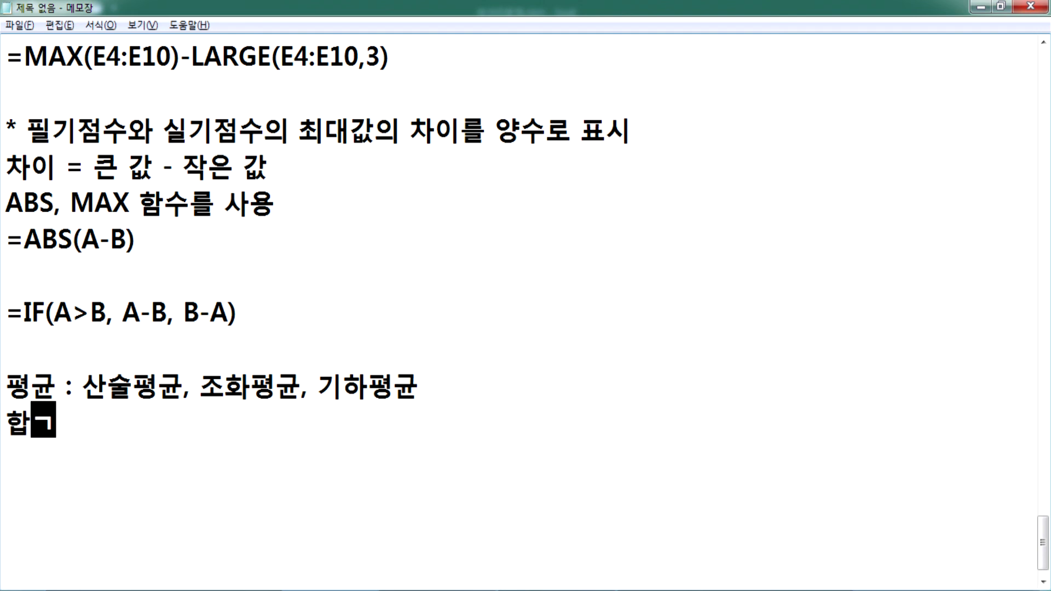
type(" 수학함수")
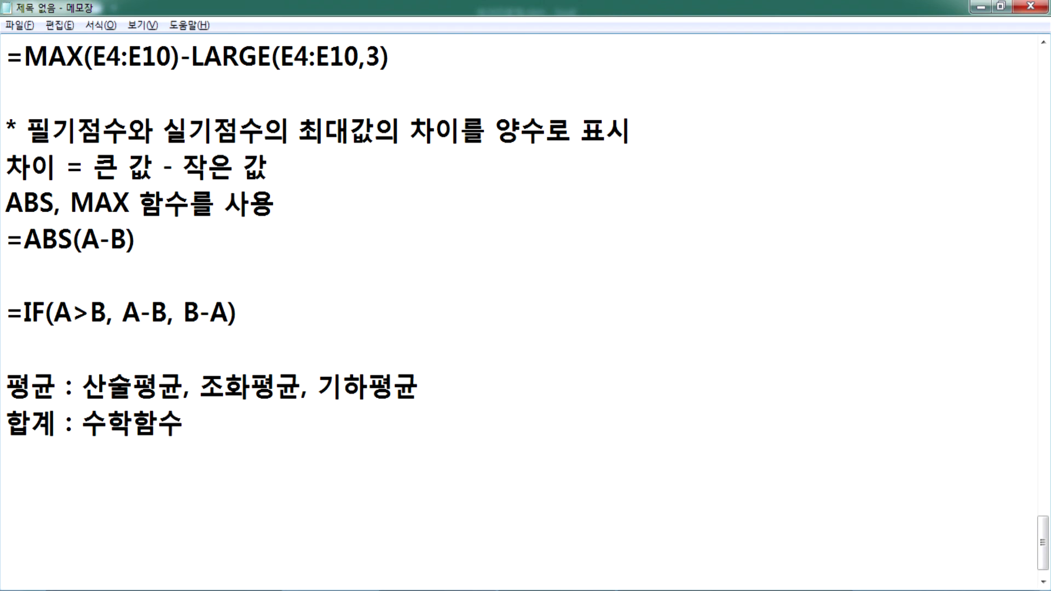
Step: Insert the category "(통계함수)" right after 평균 in the averages note, and start a new line below the 합계 note
key("Up")
key("Home")
key("Right")
key("Right")
type("(통계")
type("함수)")
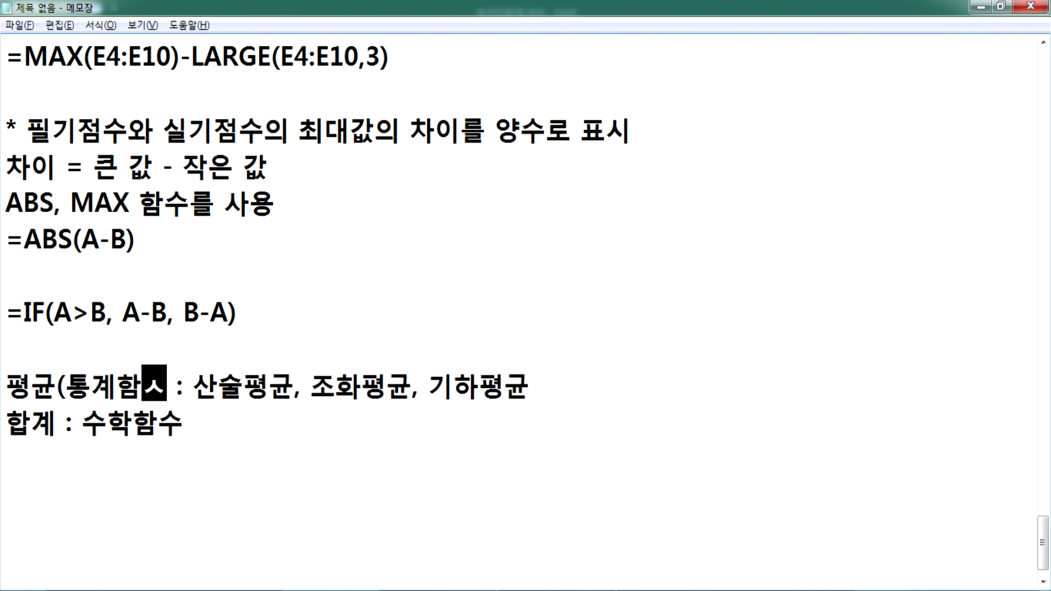
key("Down")
key("Return")
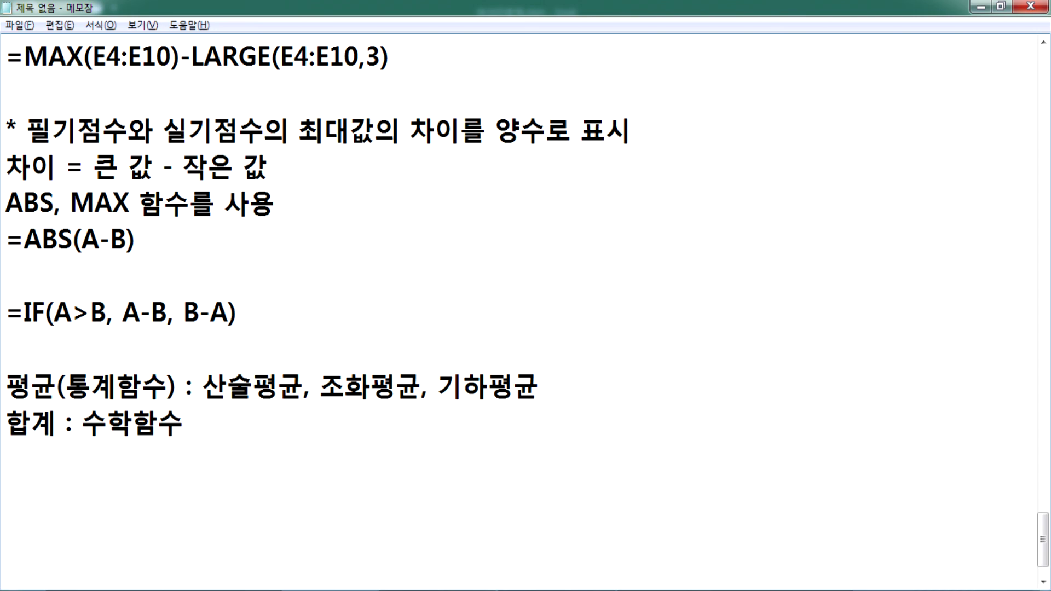
Step: Switch to the Excel workbook and look through the whole list of math and trigonometry functions, from ABS to TRUNC
left_click(284, 590)
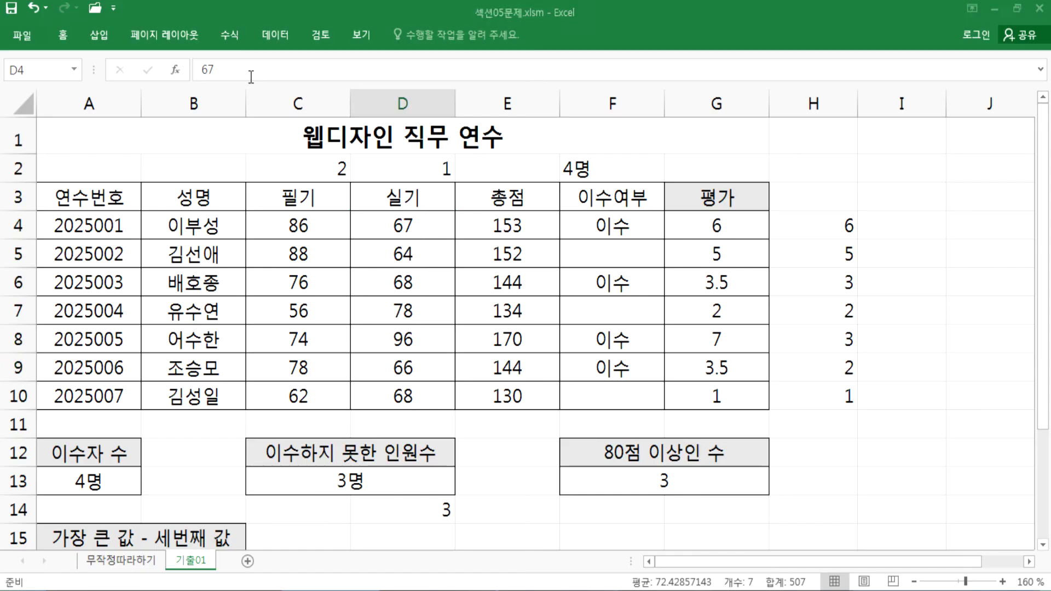
left_click(228, 35)
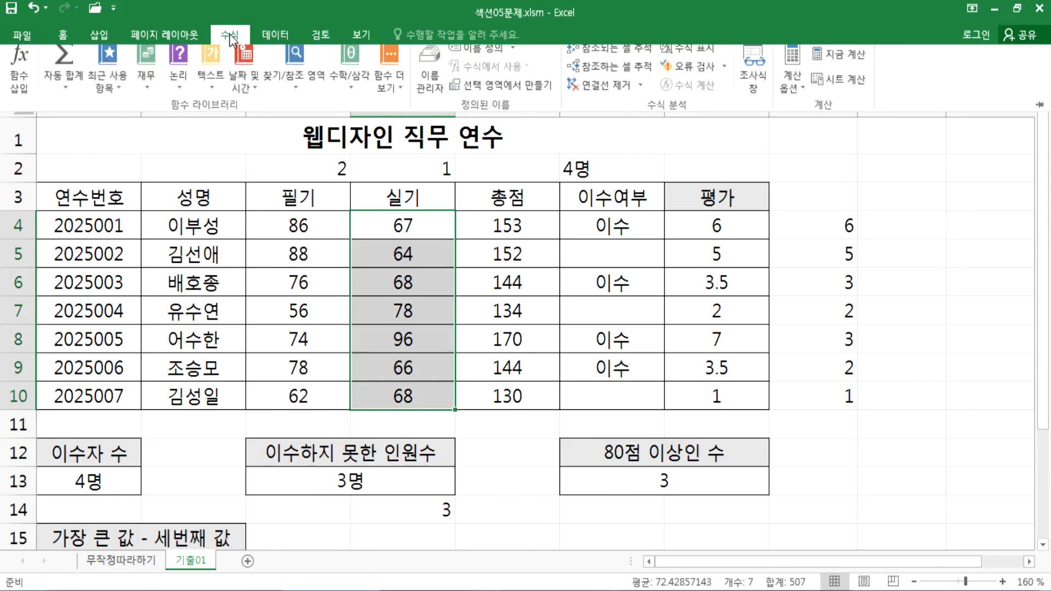
left_click(271, 209)
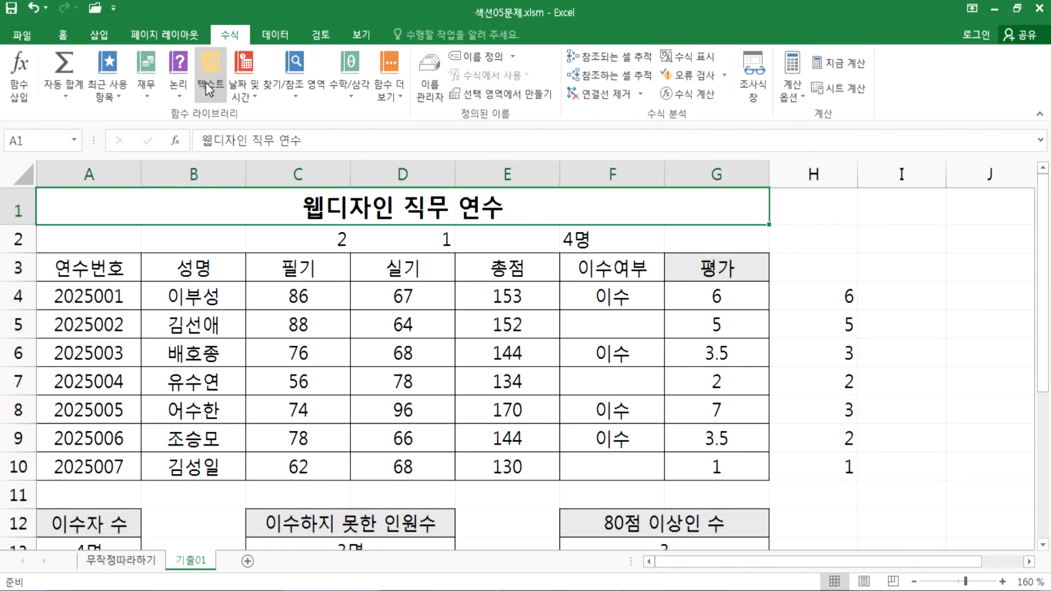
left_click(355, 88)
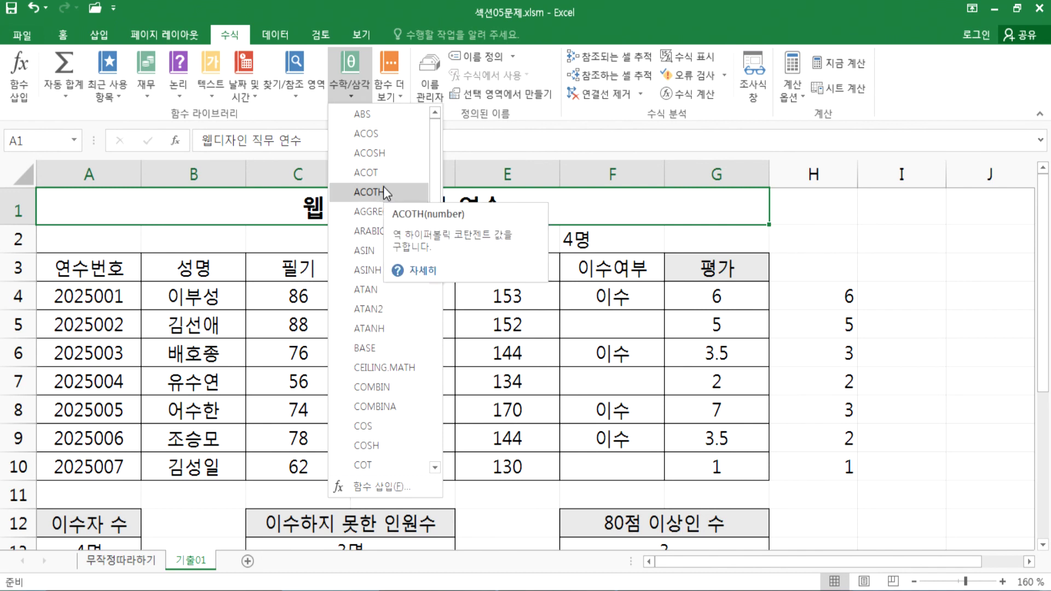
scroll(360, 242, "down", 2)
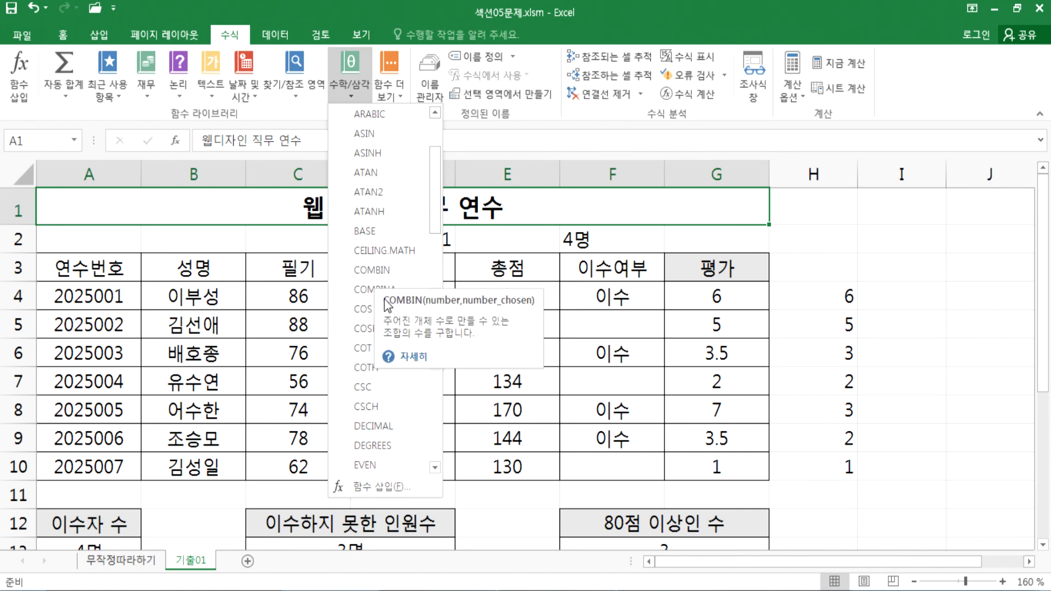
scroll(384, 369, "down", 2)
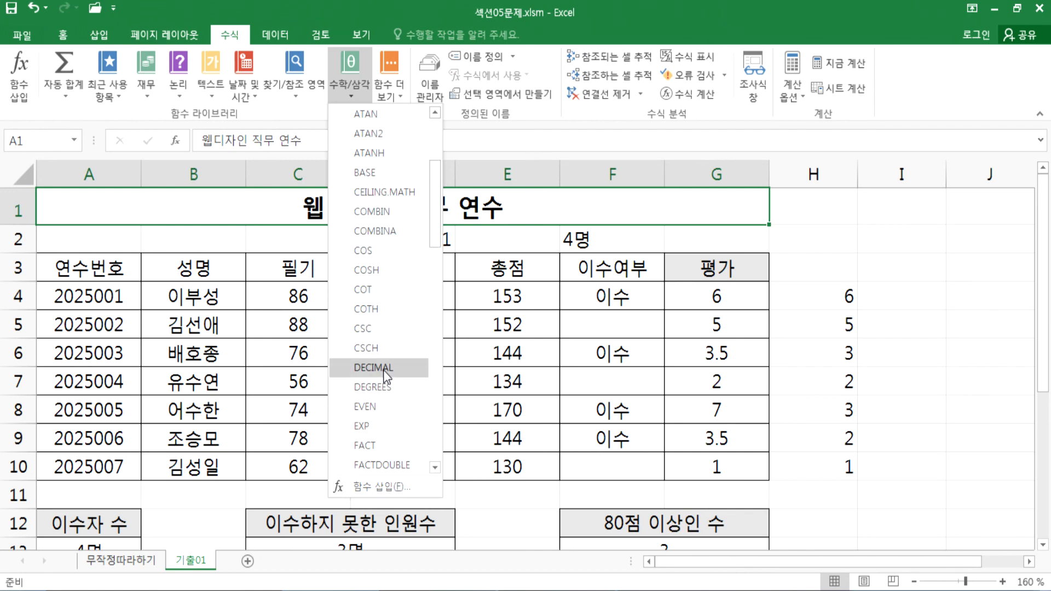
scroll(386, 380, "down", 1)
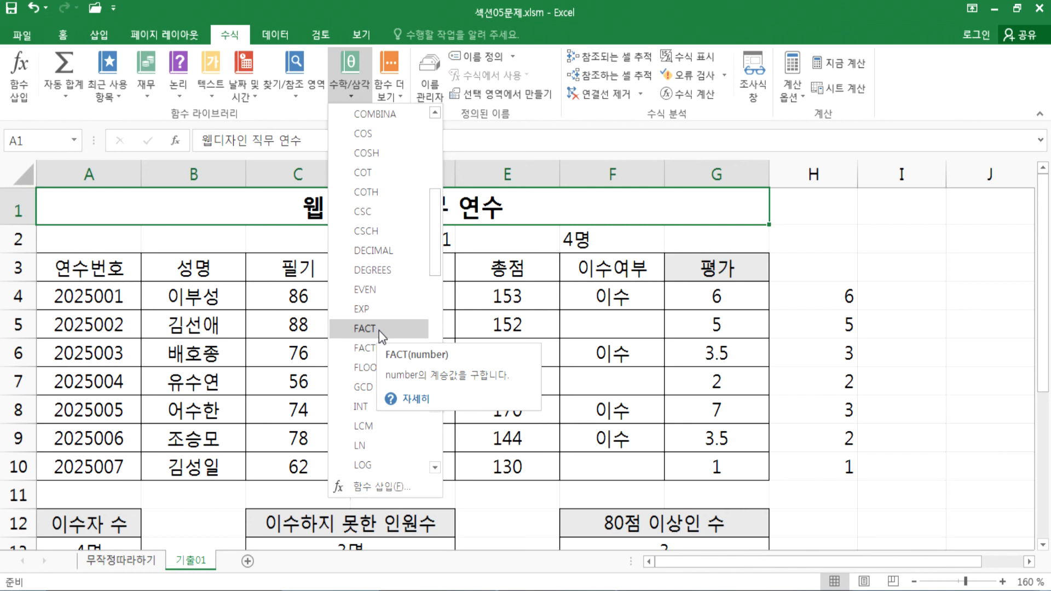
scroll(393, 439, "down", 2)
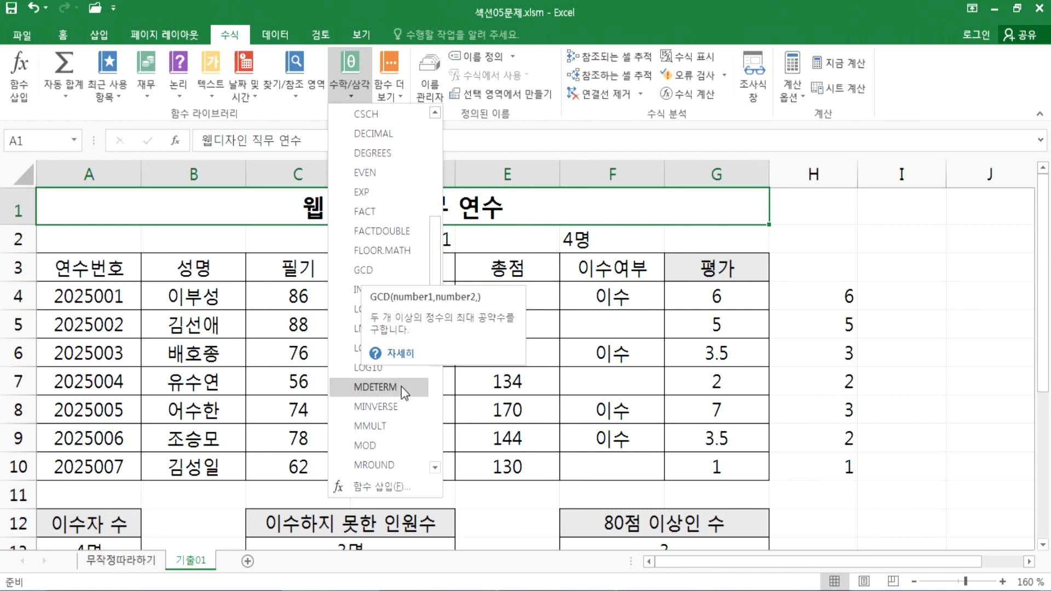
scroll(402, 405, "down", 3)
scroll(402, 407, "down", 8)
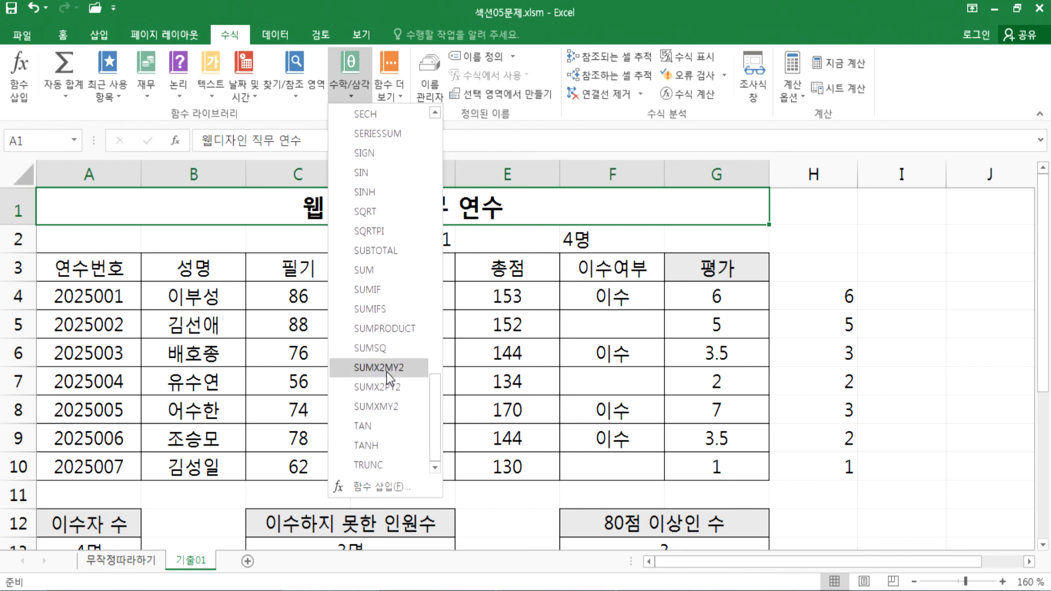
scroll(387, 366, "up", 17)
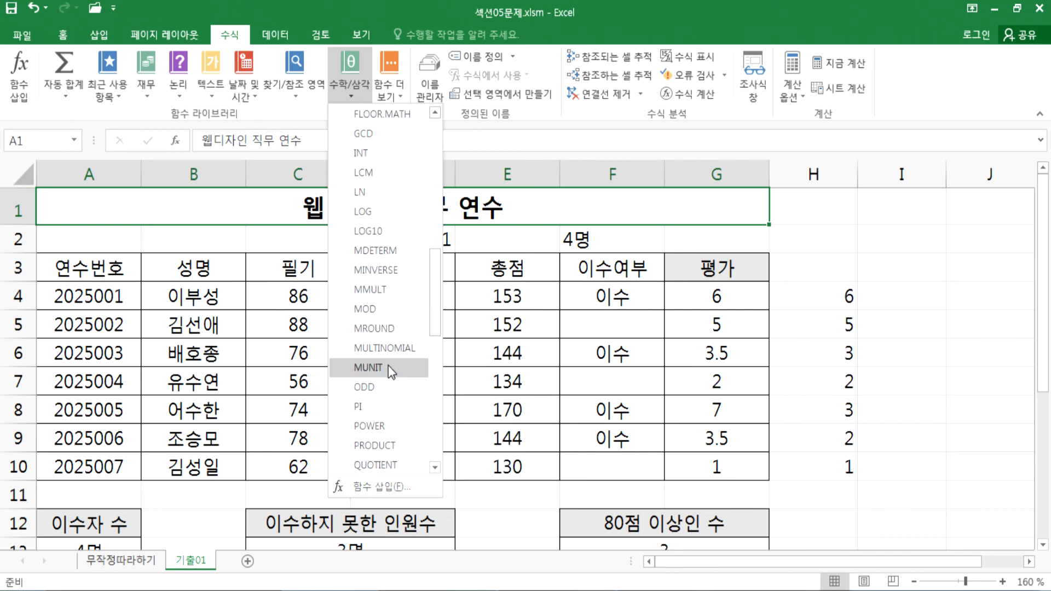
scroll(388, 362, "up", 1)
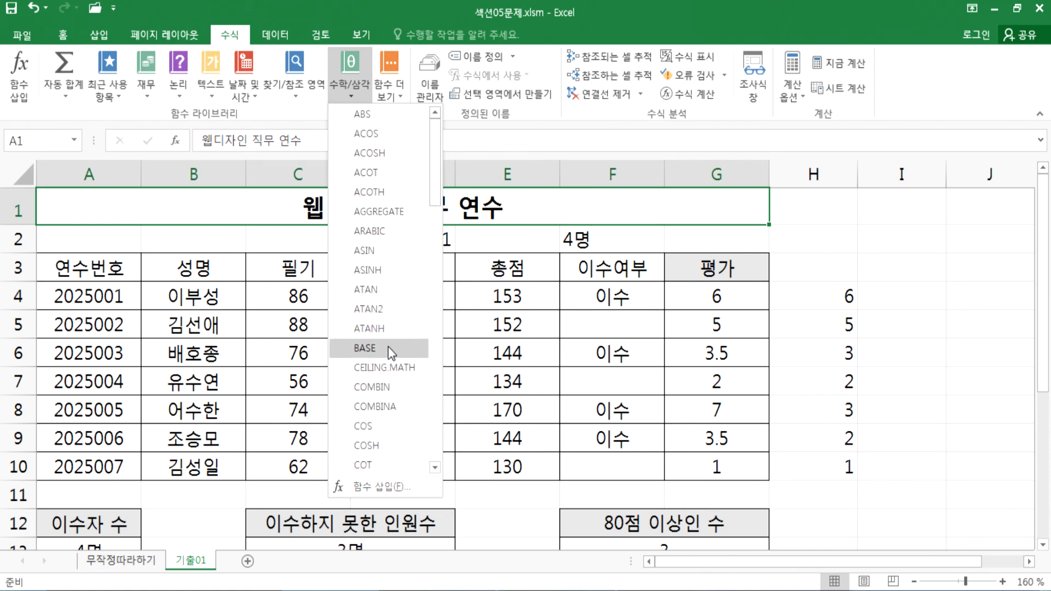
scroll(388, 347, "down", 5)
scroll(390, 351, "down", 10)
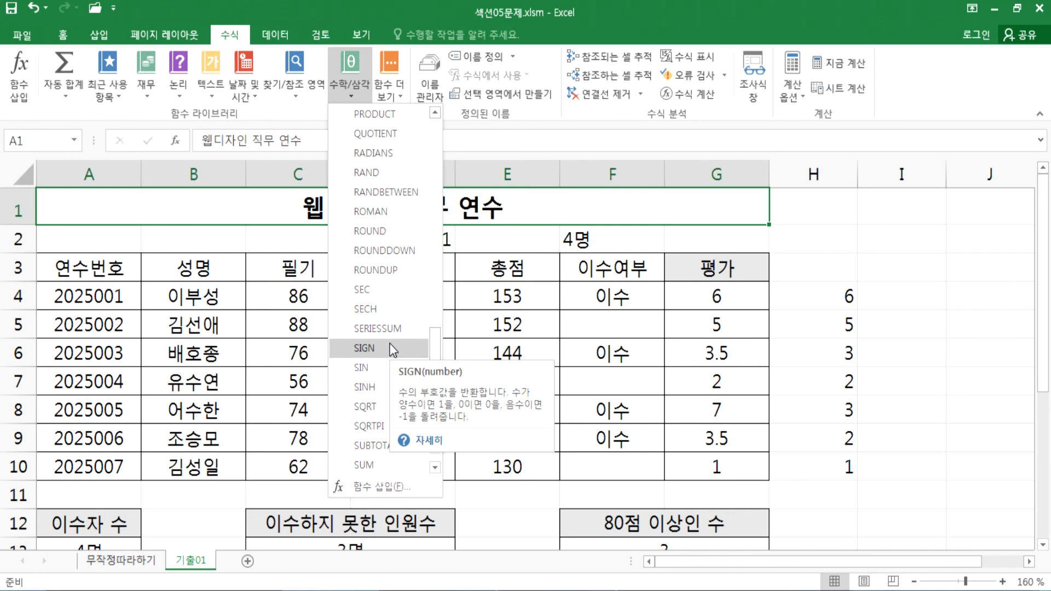
scroll(392, 346, "up", 3)
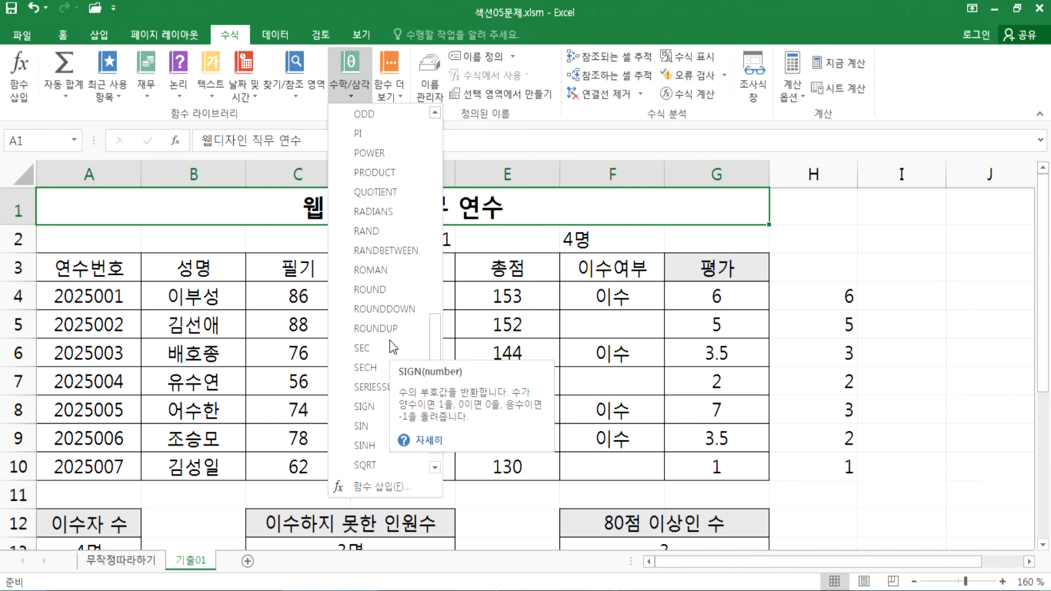
scroll(392, 346, "down", 13)
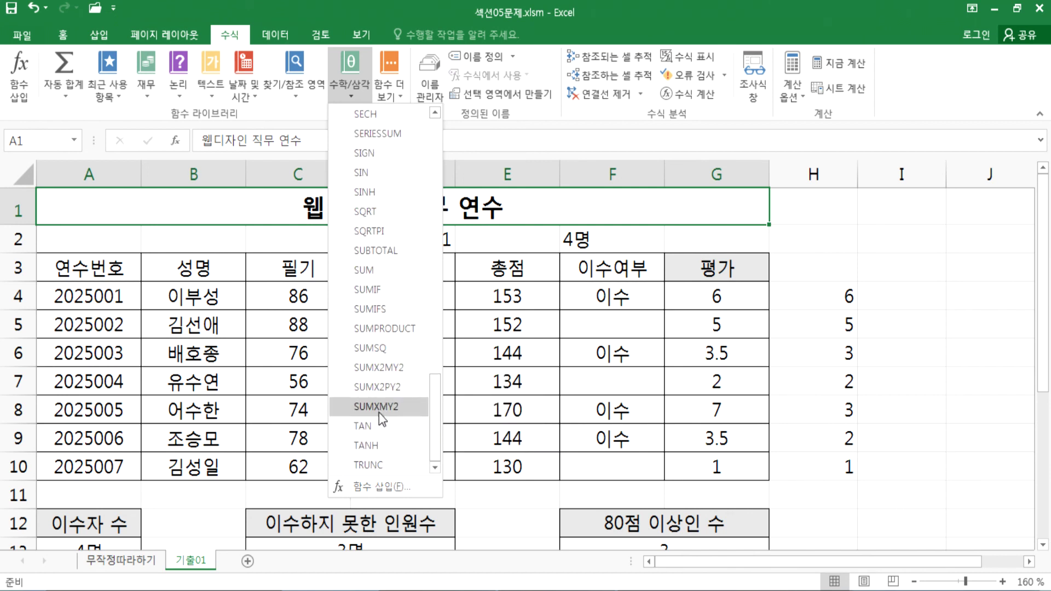
scroll(378, 422, "up", 11)
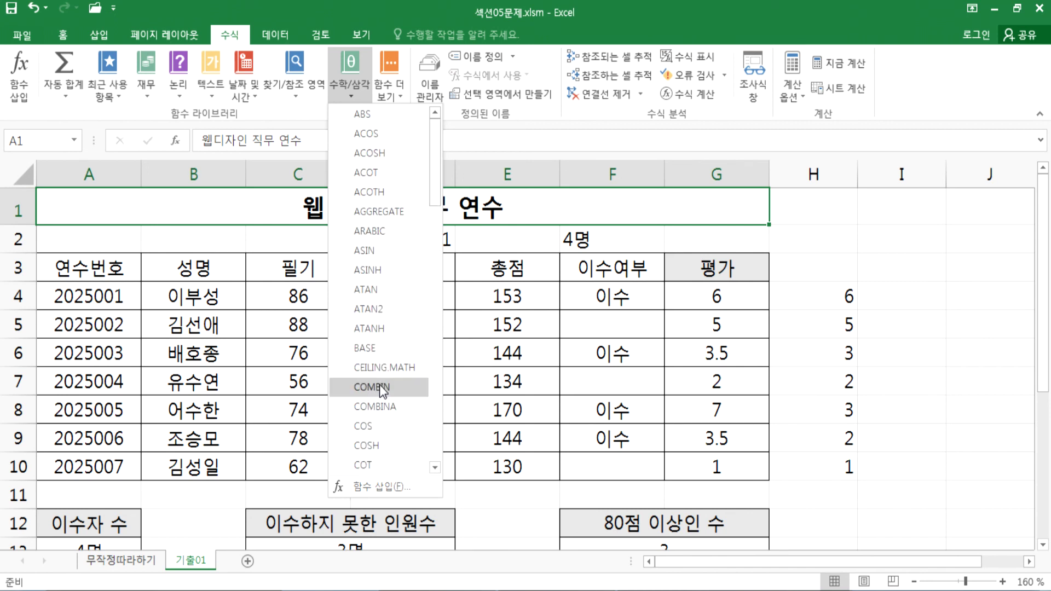
key("Escape")
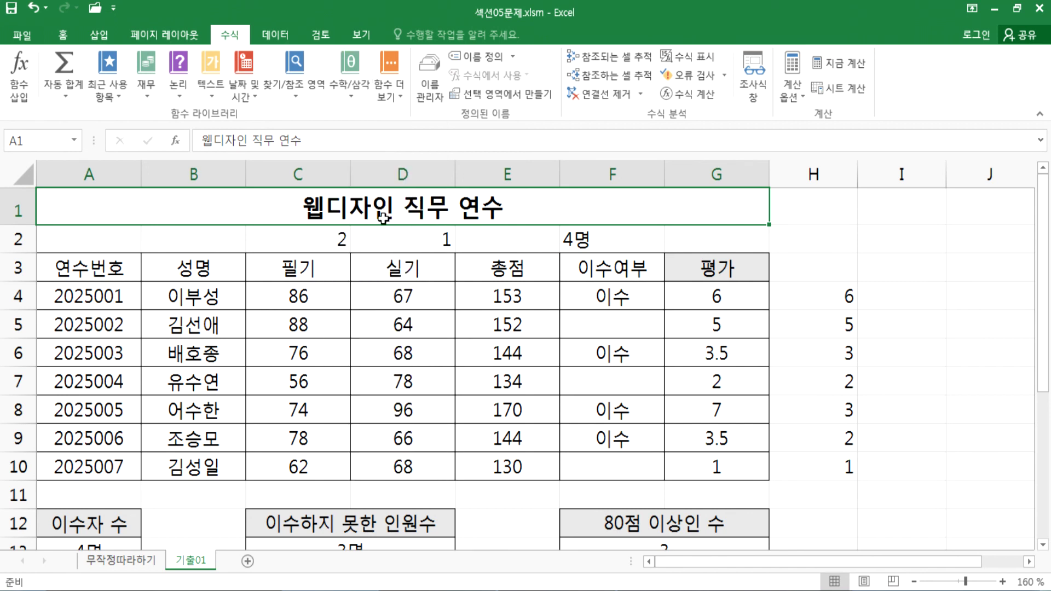
Step: Look through the list of statistical functions, including COUNTIFS, RANK.EQ, LARGE and MAX, and close it without inserting one
left_click(390, 96)
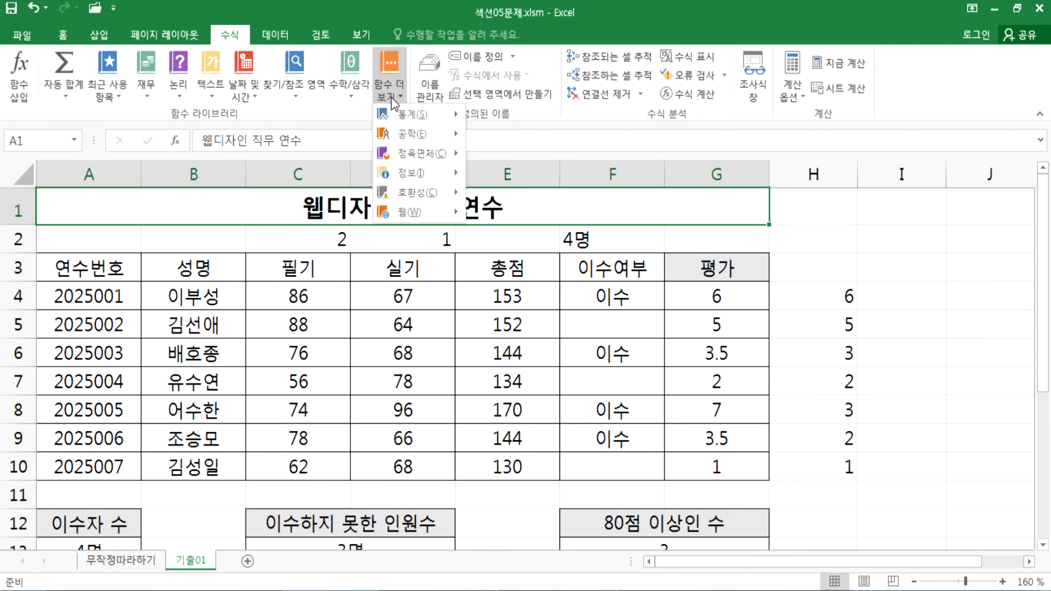
mouse_move(415, 116)
scroll(534, 203, "down", 20)
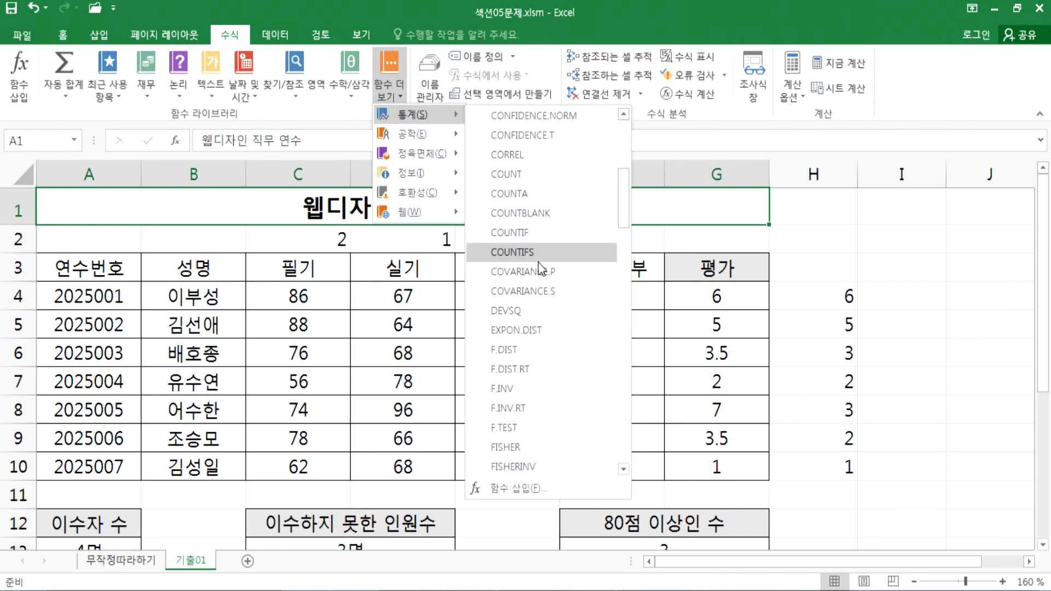
scroll(533, 356, "down", 4)
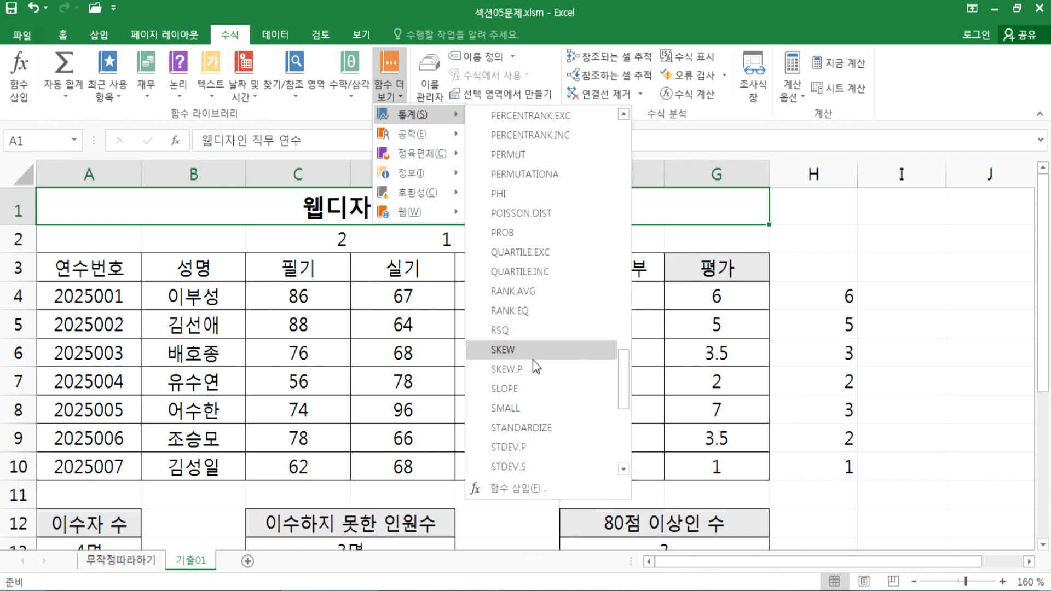
scroll(534, 364, "down", 6)
scroll(533, 364, "up", 15)
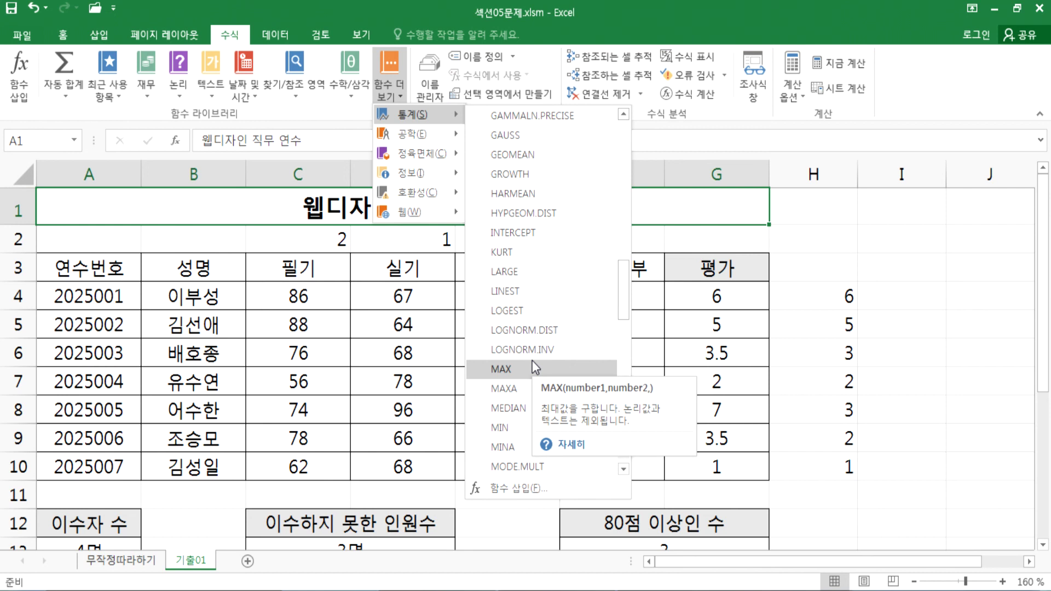
left_click(380, 503)
left_click(374, 487)
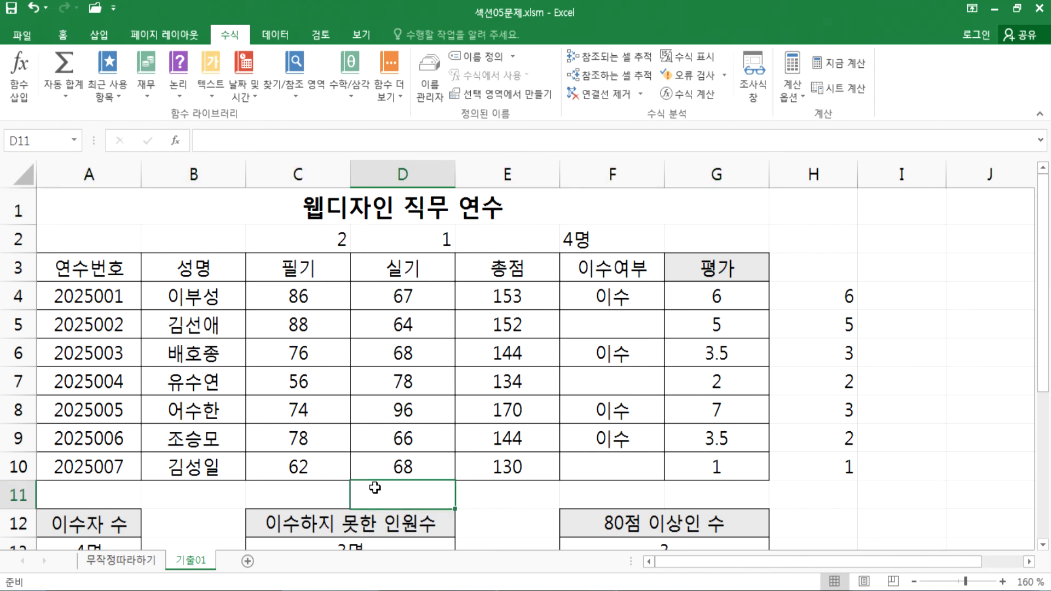